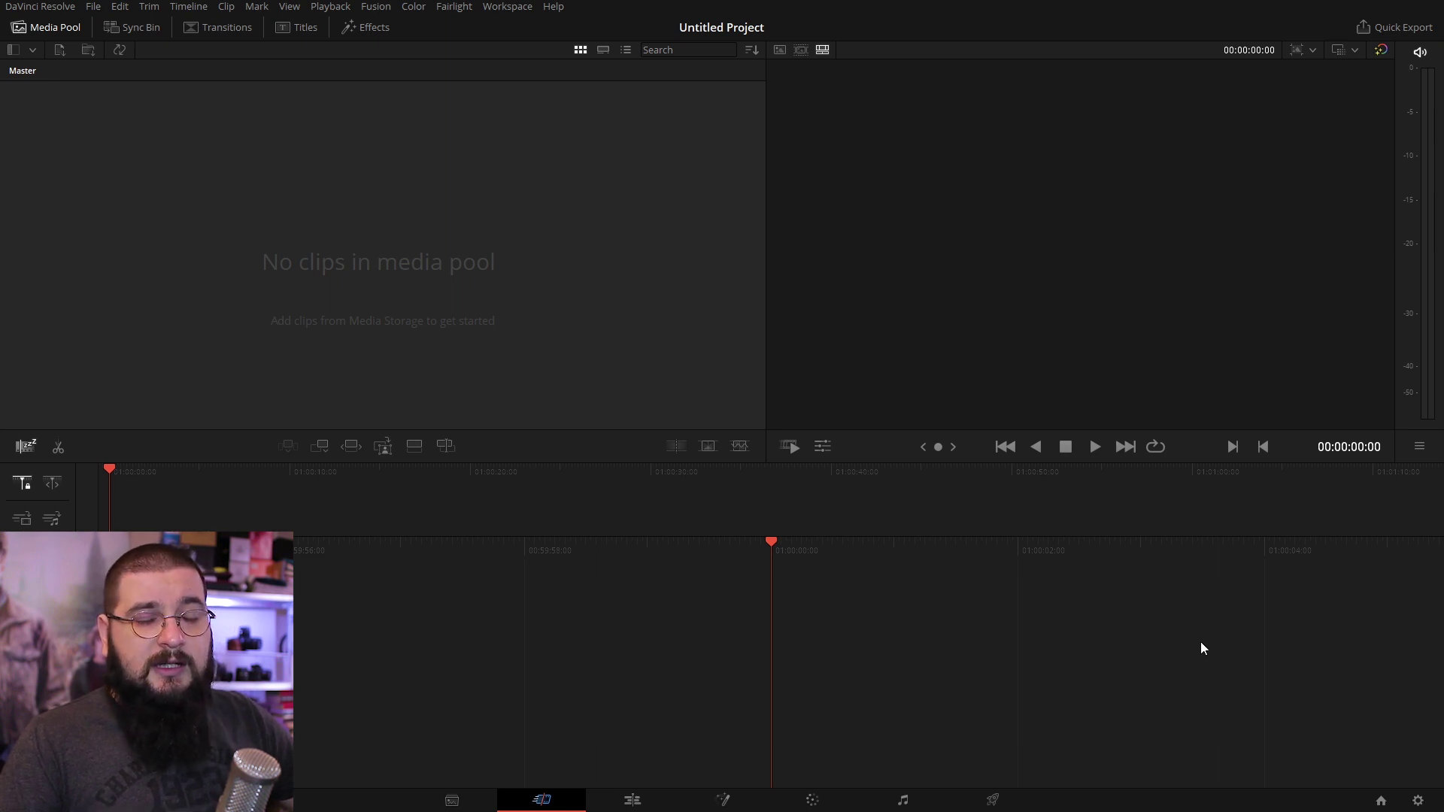
Step: Import the sisli_k_bmpcc_28_105 footage folder and change the timeline frame rate to match it
click(450, 802)
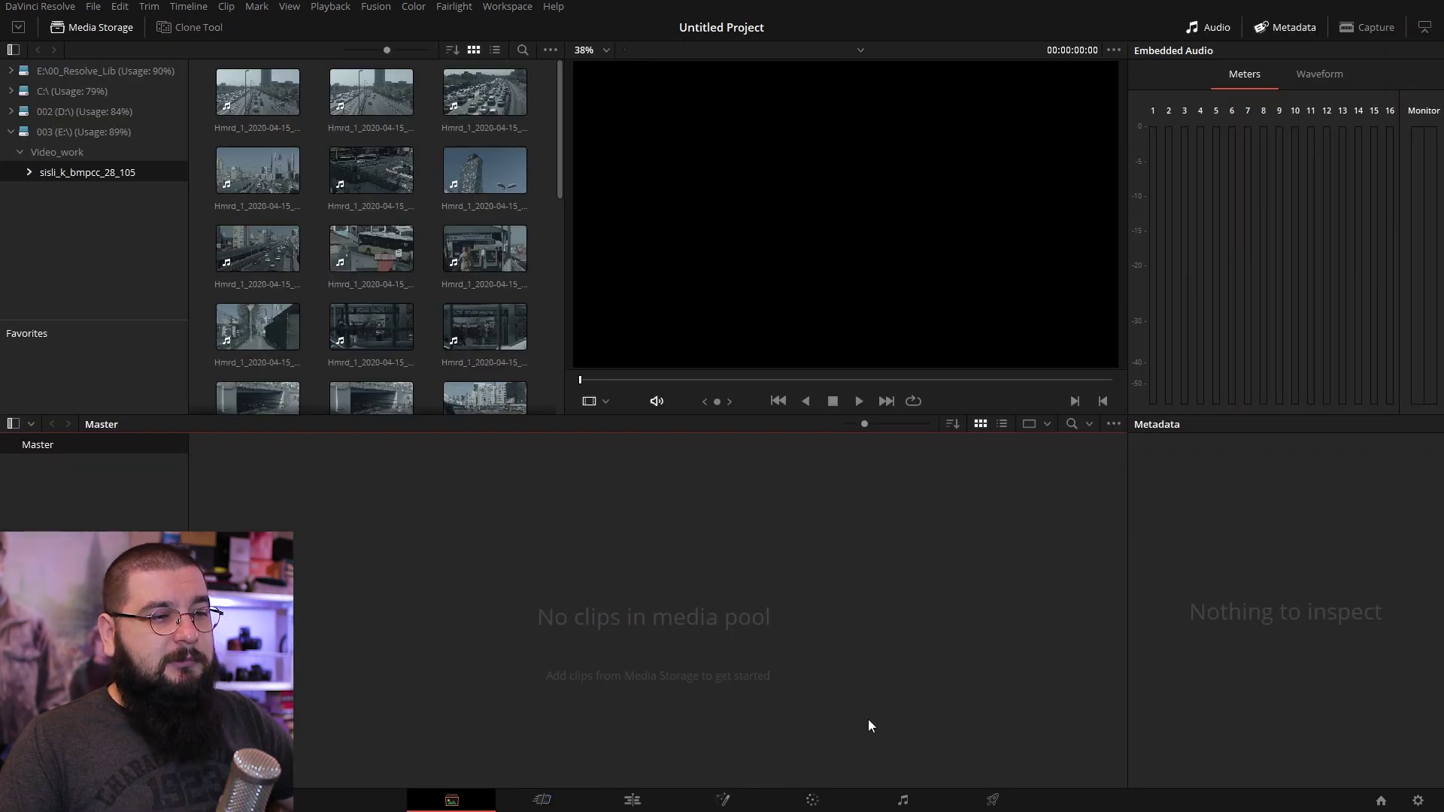
click(540, 803)
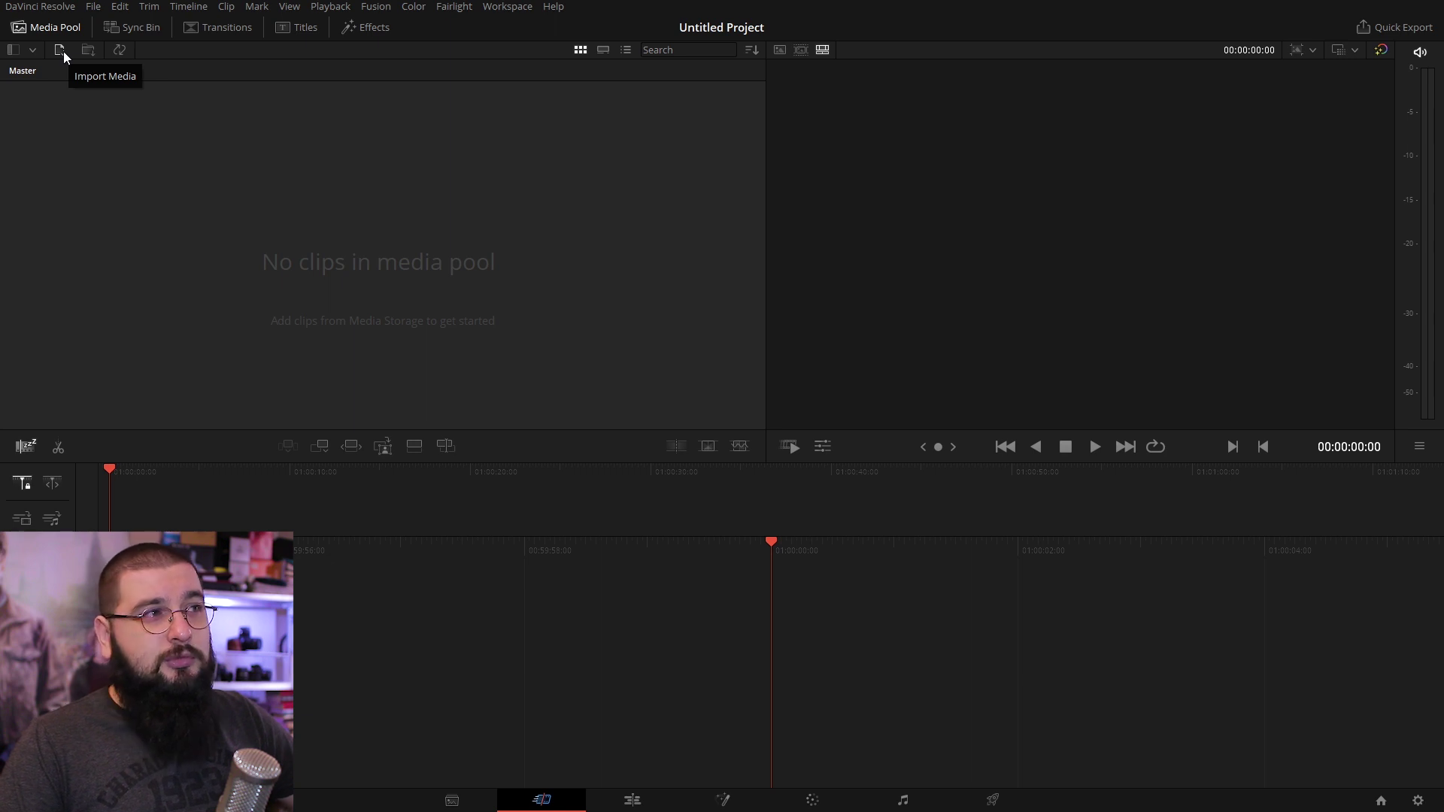
click(93, 52)
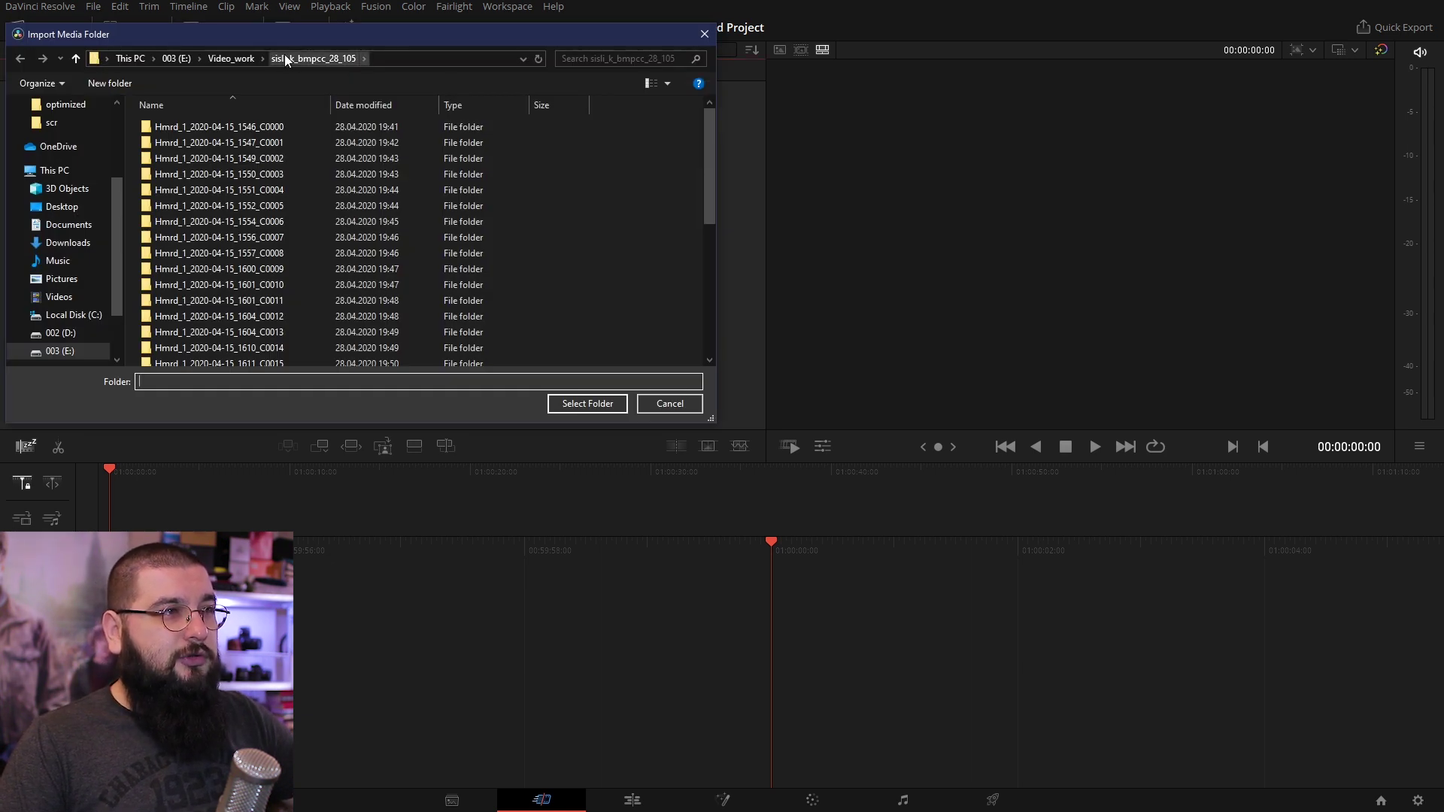
click(572, 404)
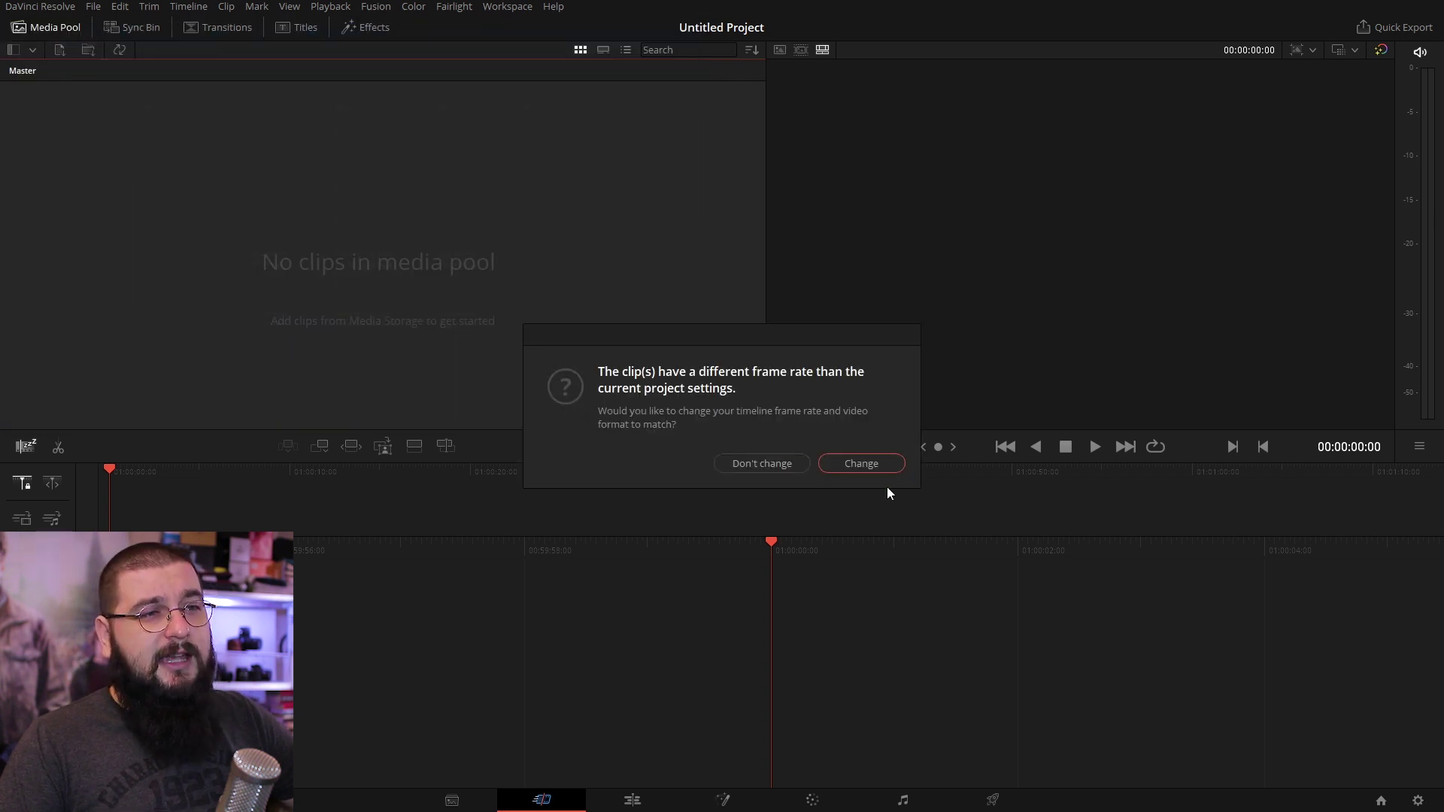
click(851, 474)
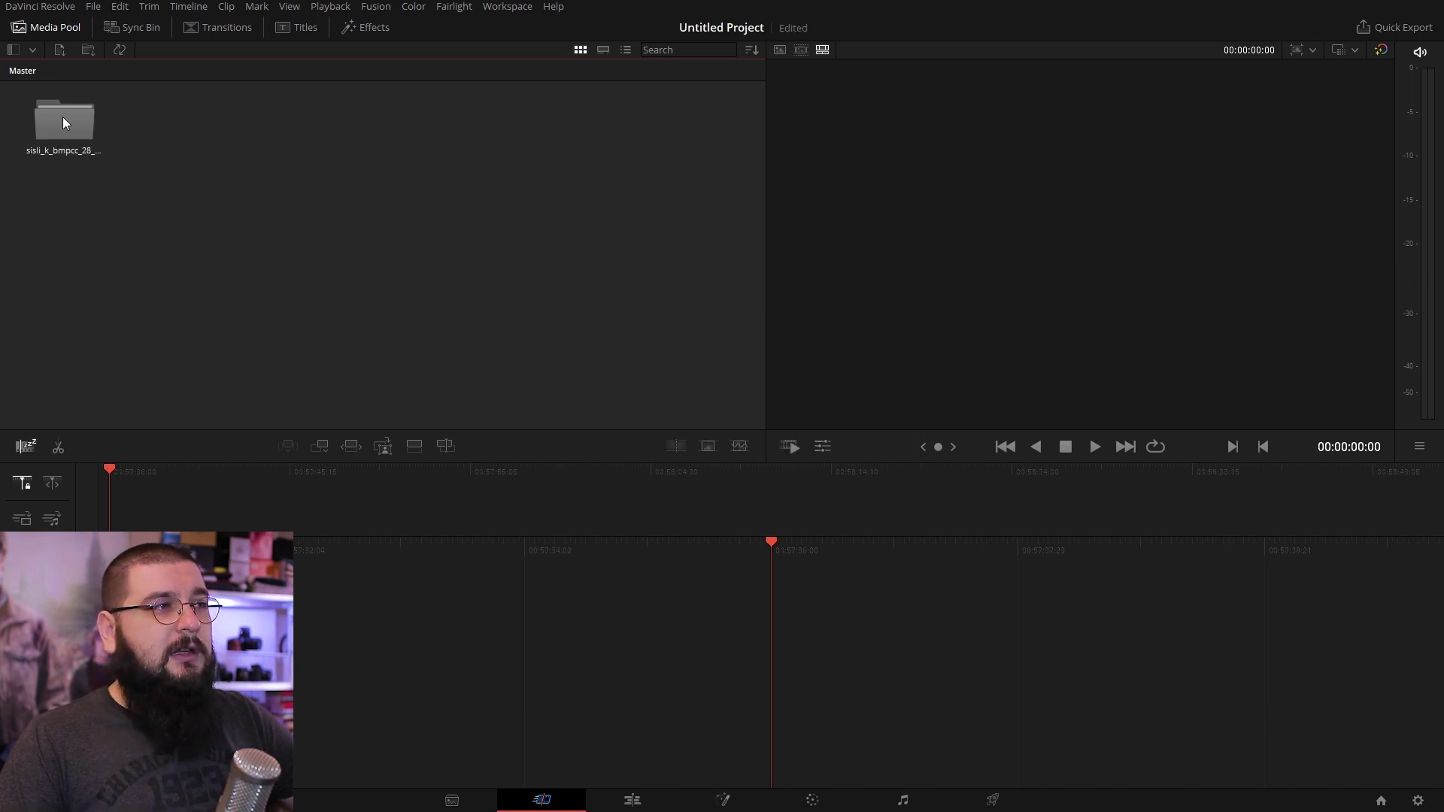
Step: Open the imported sisli_k_bmpcc_28_105 bin to show its clips
double_click(62, 116)
scroll(454, 259, down, 1)
scroll(455, 262, up, 1)
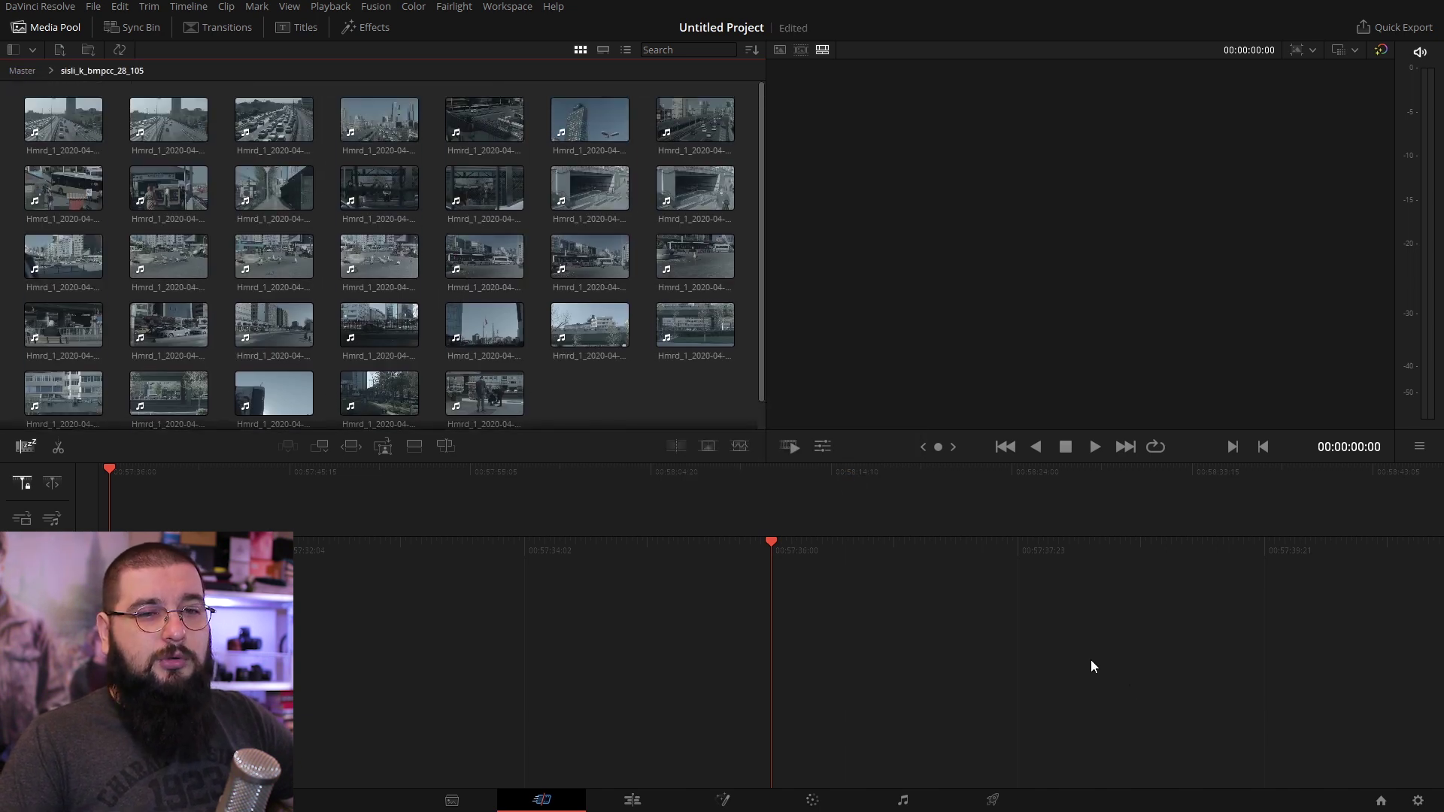
click(1416, 805)
Step: Set the playback frame rate to 25 fps, save, and preview clip Hmrd_1_2020-04-15_1546_C0000
double_click(705, 316)
text(25)
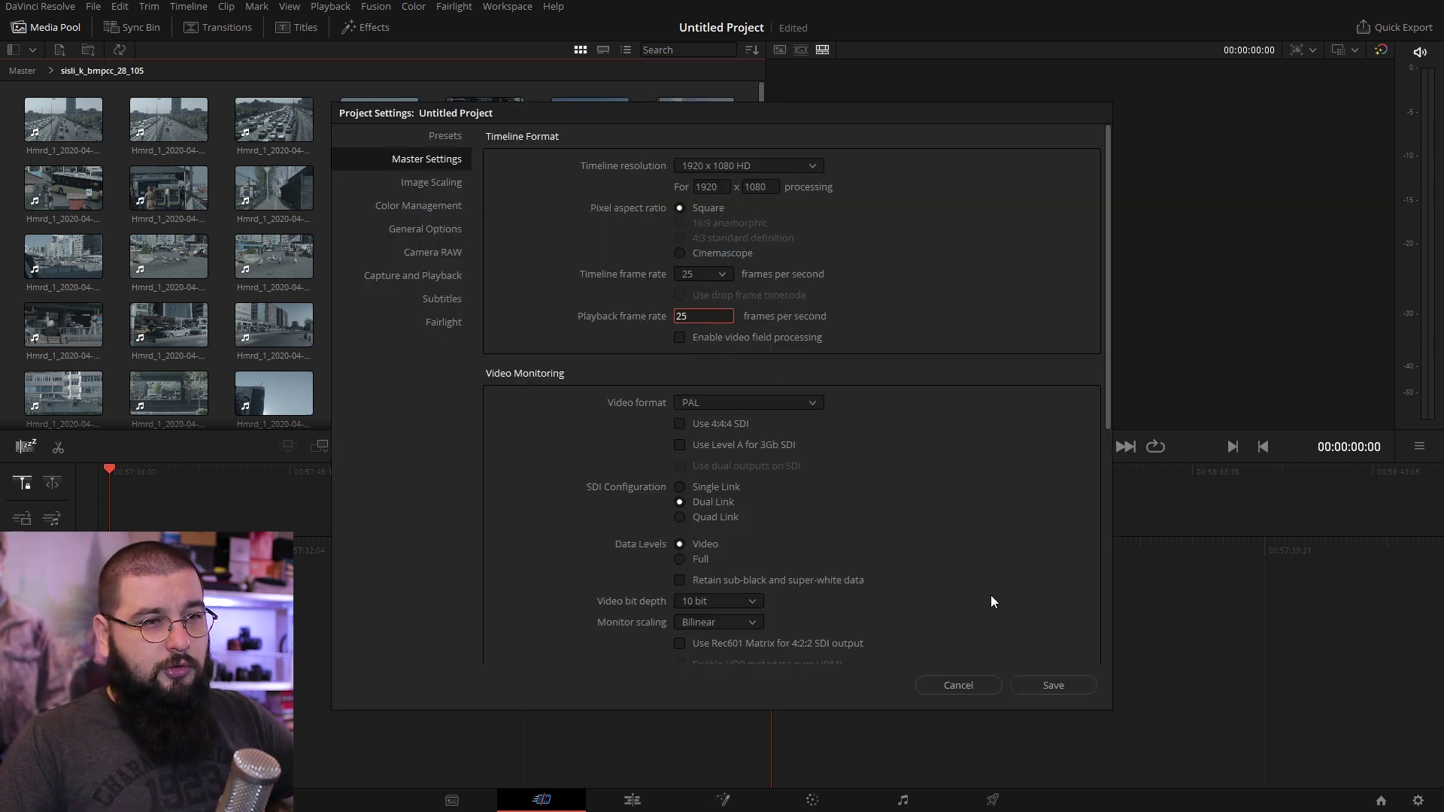
click(1049, 685)
click(58, 126)
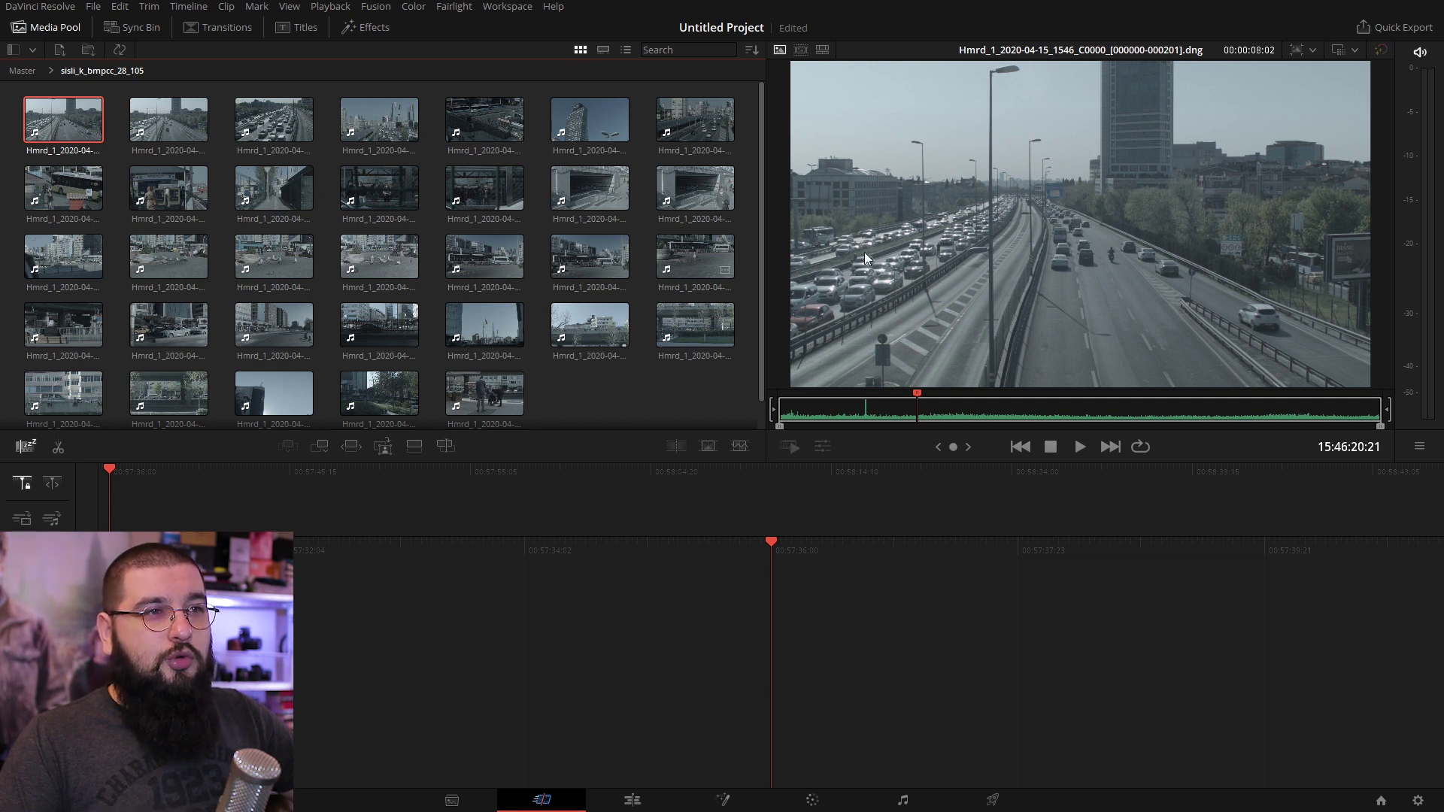
mouse_move(767, 282)
mouse_down()
mouse_move(416, 242)
mouse_move(935, 256)
mouse_move(617, 222)
mouse_move(1139, 250)
mouse_up()
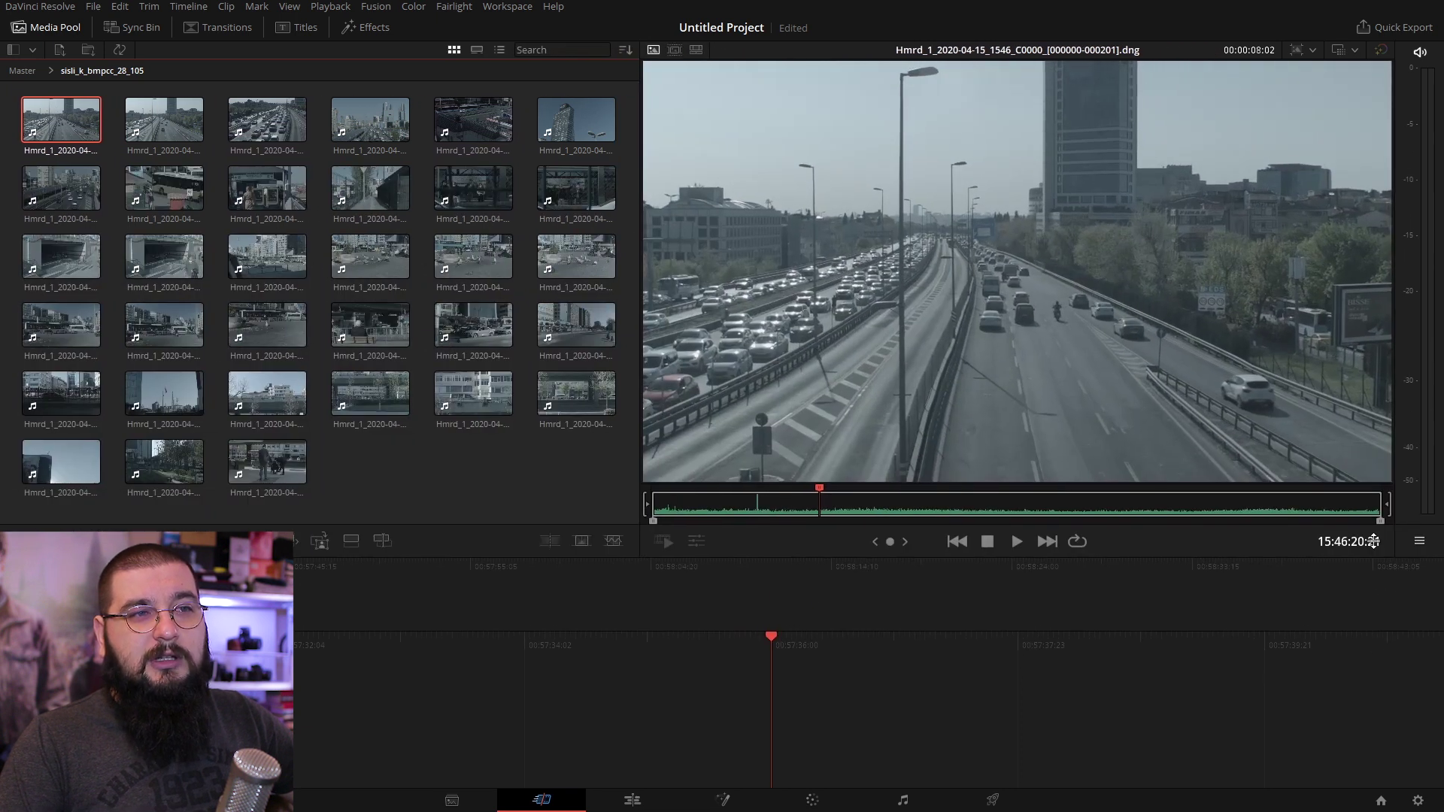
mouse_move(1421, 450)
mouse_down()
mouse_move(1347, 454)
mouse_move(1368, 429)
mouse_move(1368, 458)
mouse_up()
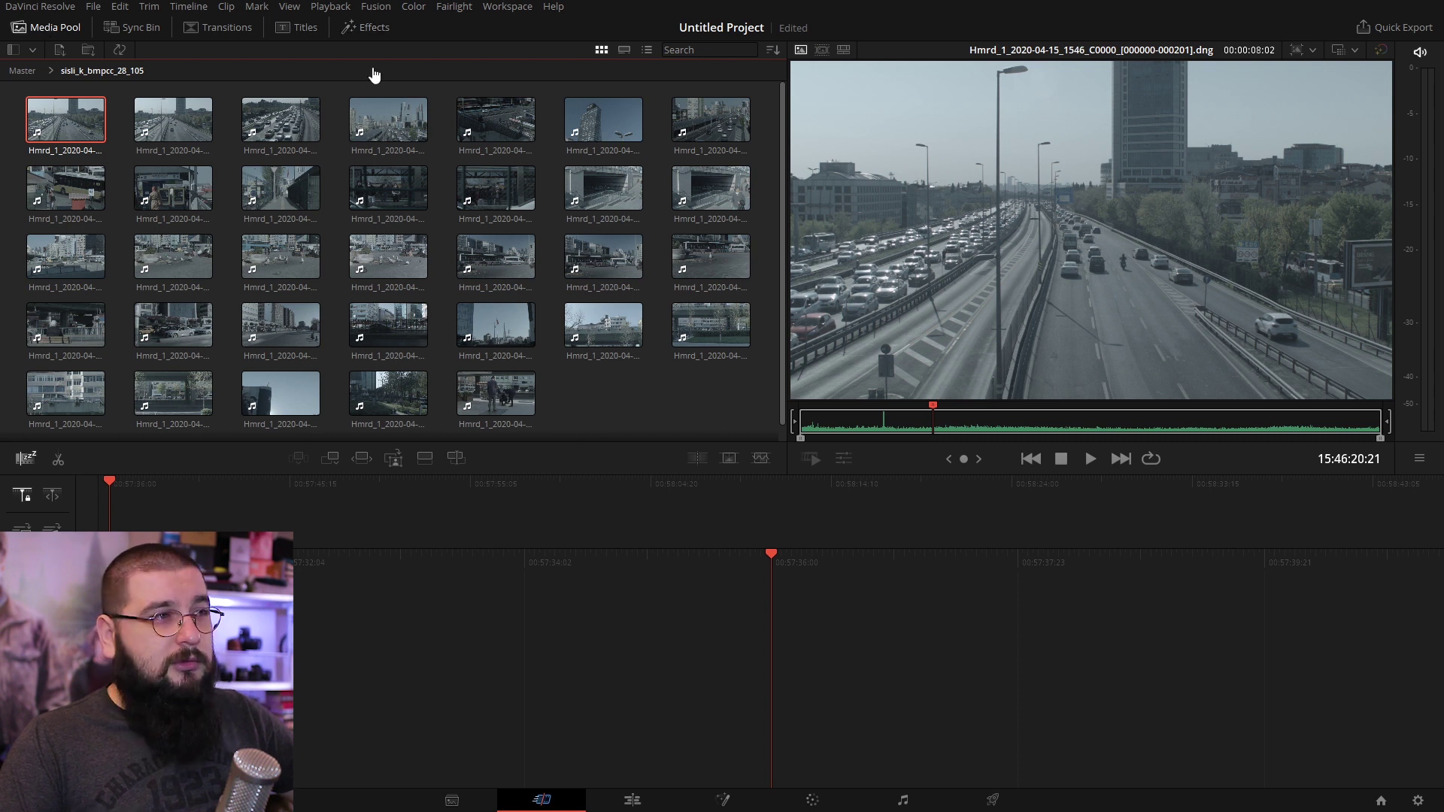
click(134, 31)
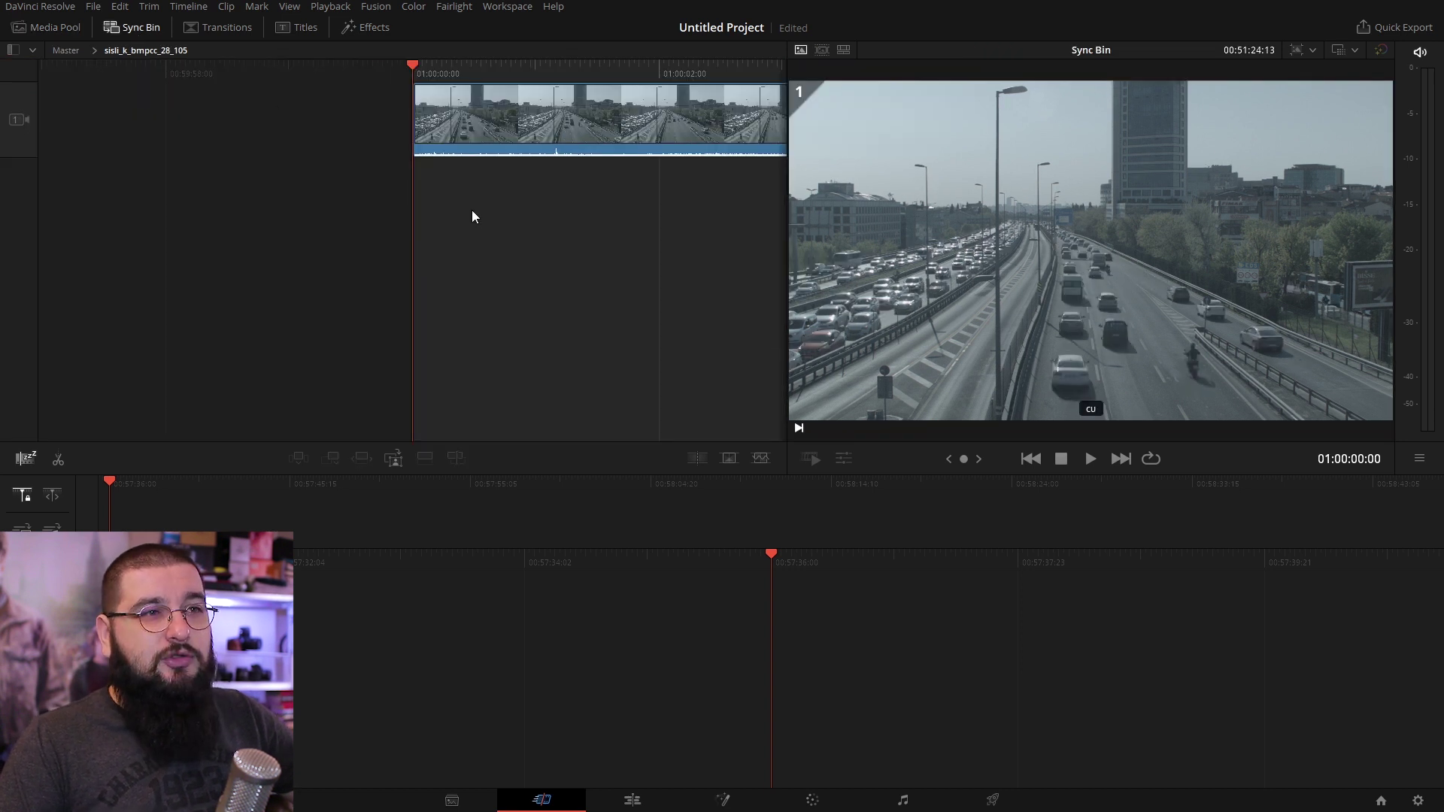
click(149, 30)
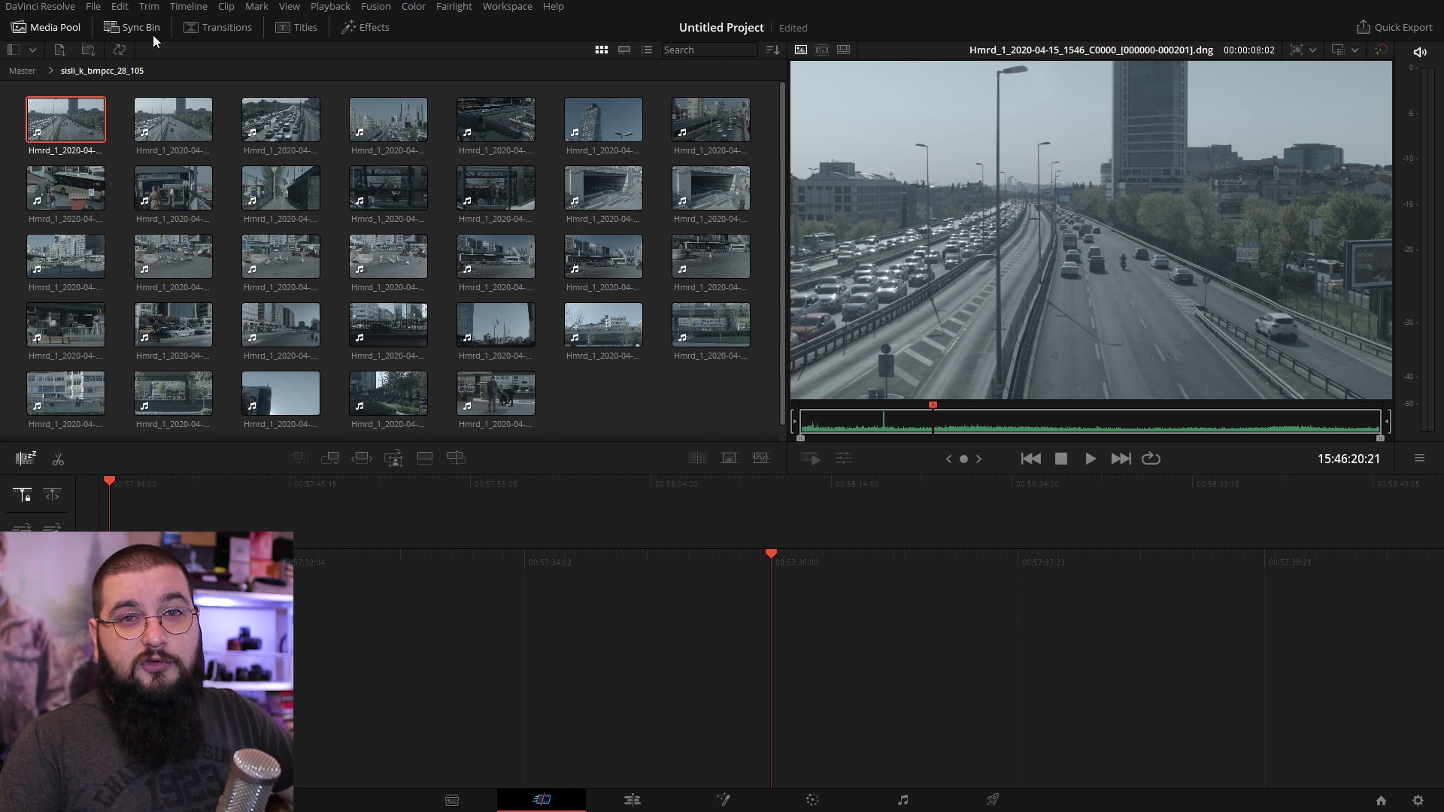
Step: Browse the Transitions, Titles and Effects libraries, then preview the third highway traffic clip
click(219, 27)
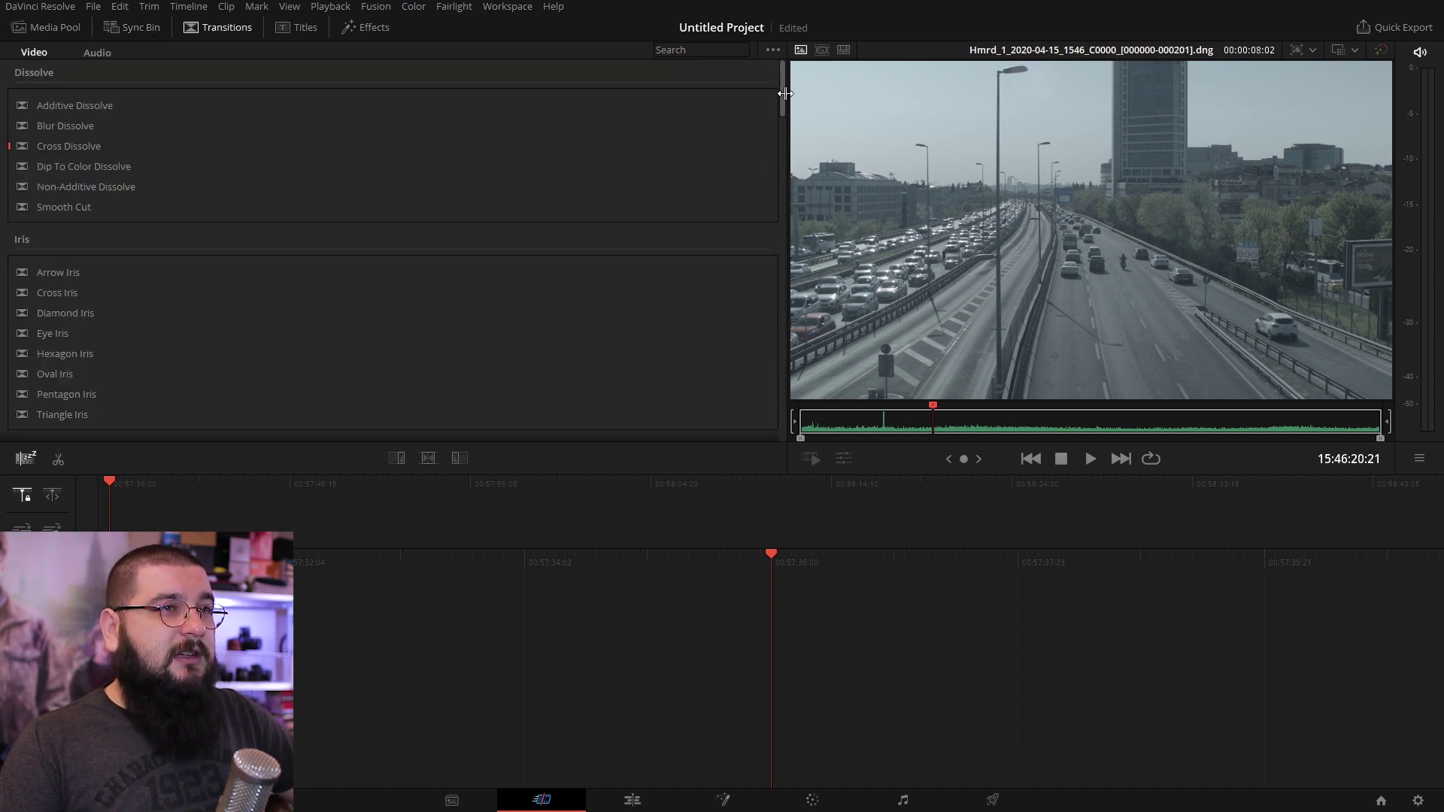
drag(785, 93, 785, 30)
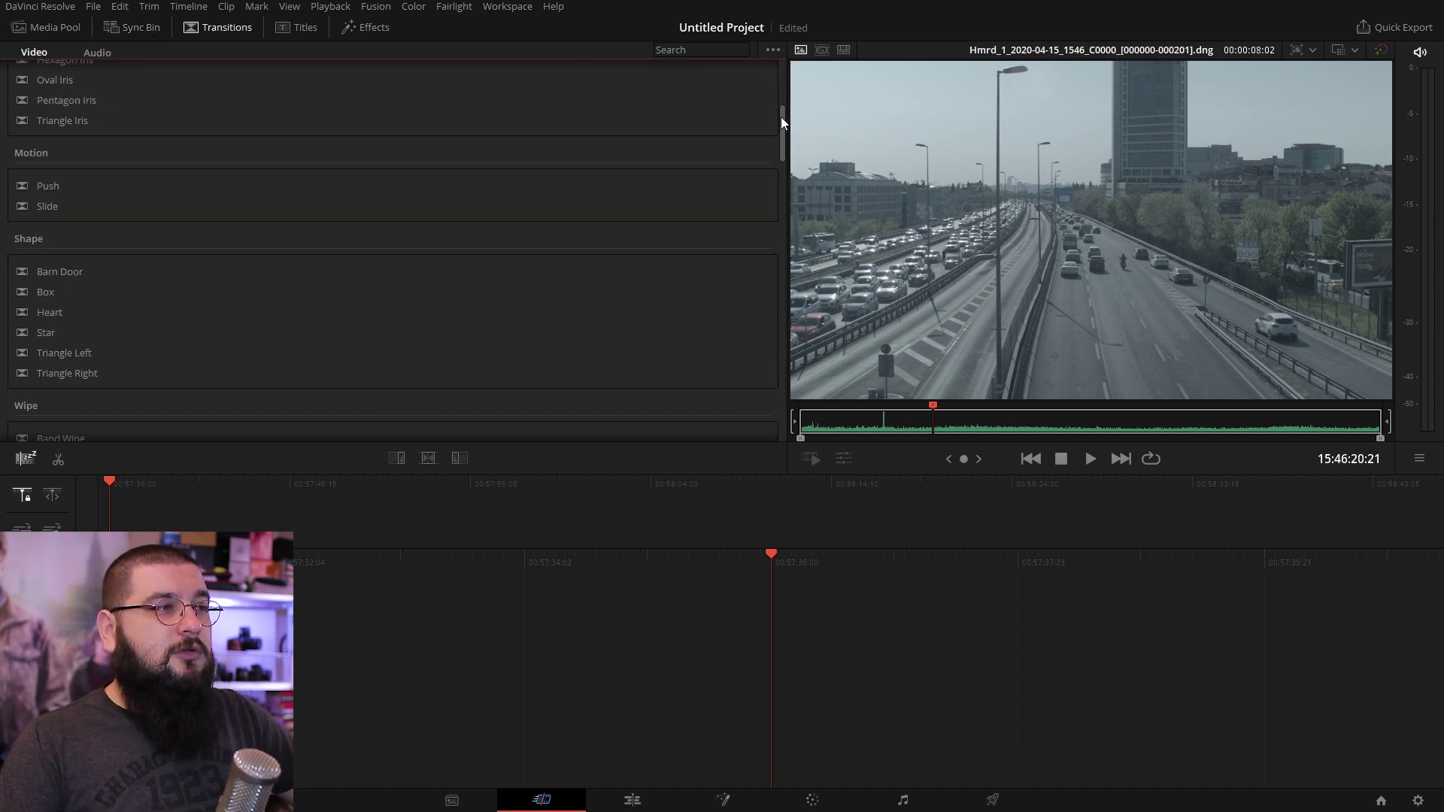
click(298, 27)
scroll(147, 327, down, 3)
scroll(148, 323, up, 3)
click(365, 27)
scroll(351, 157, down, 5)
scroll(351, 162, down, 3)
click(13, 29)
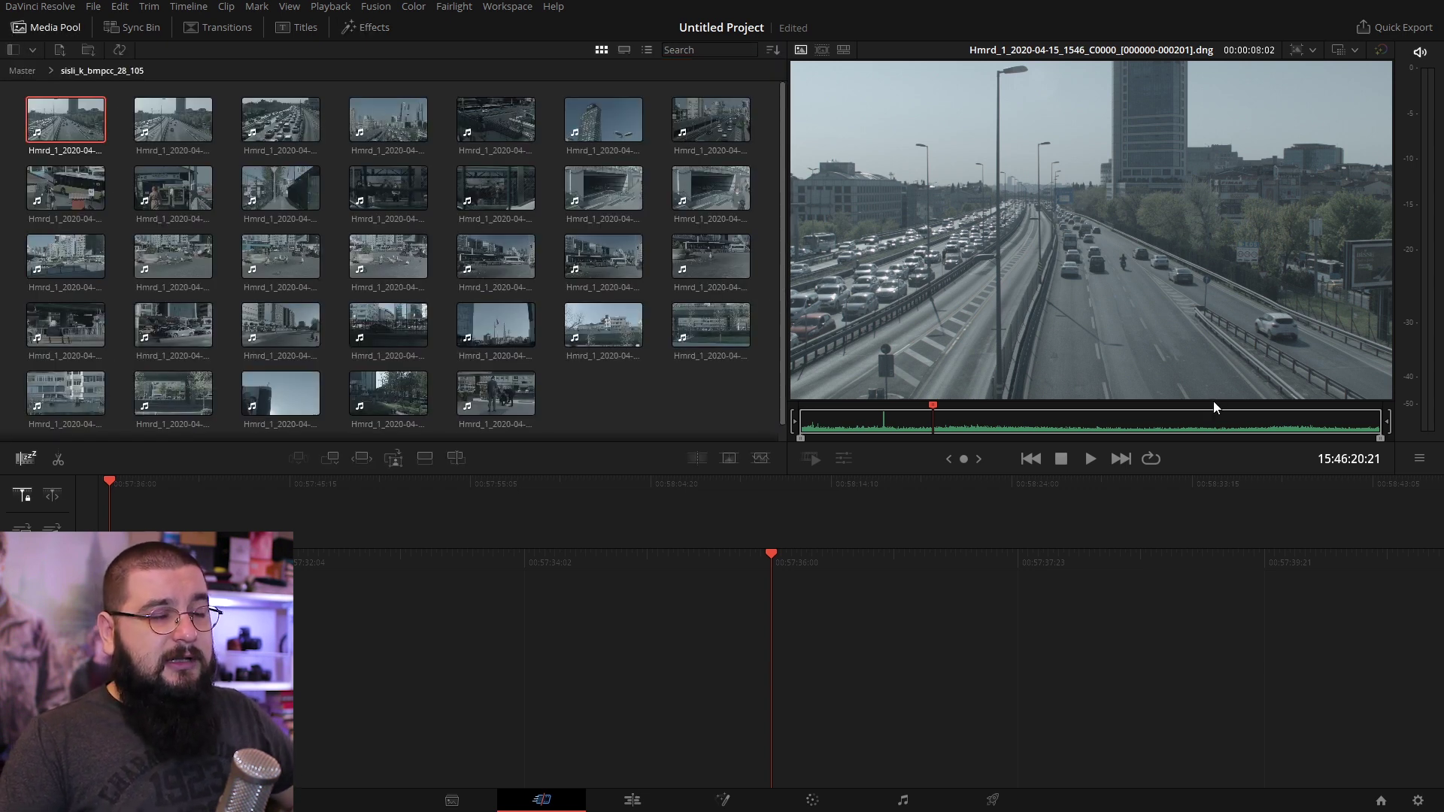
click(258, 125)
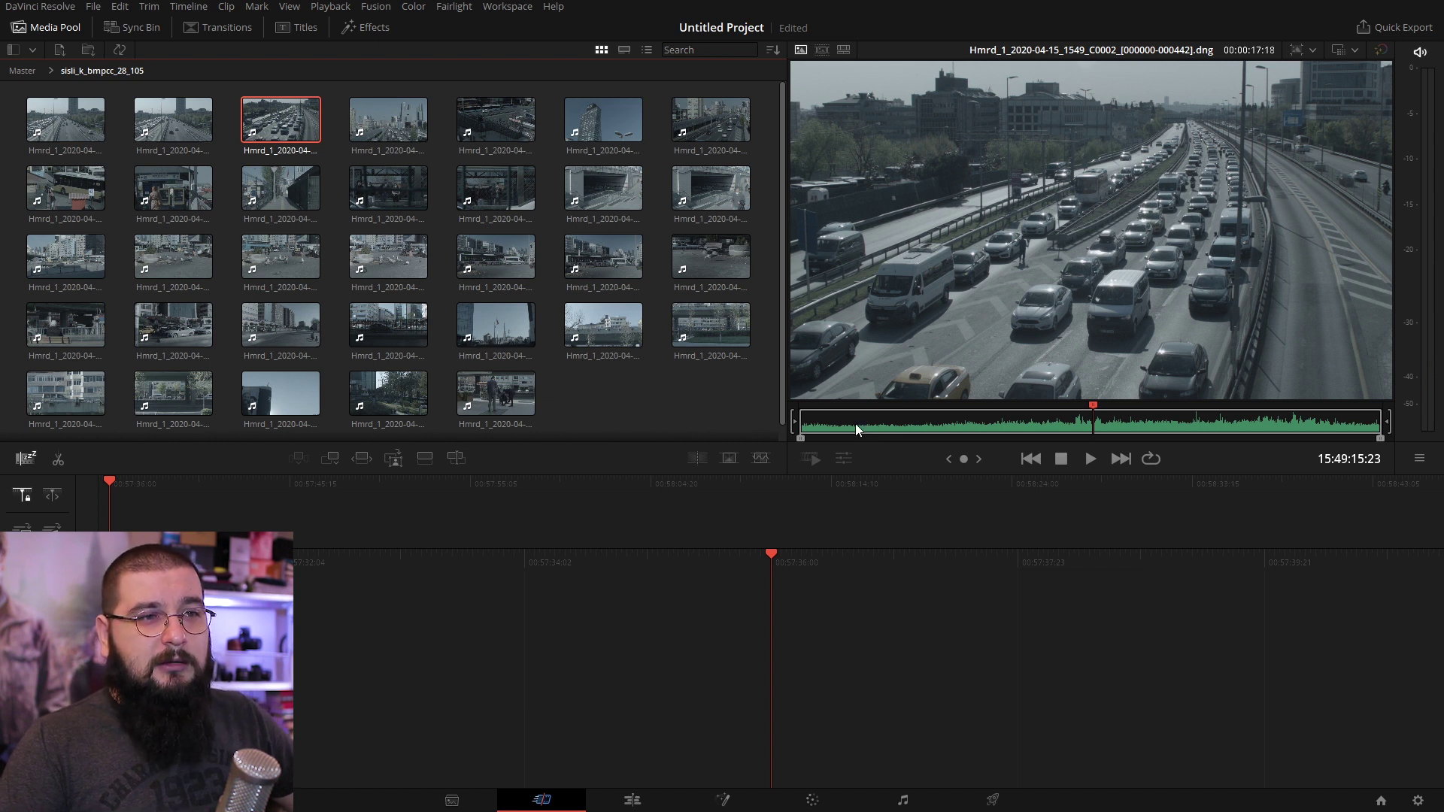
Step: Mark In and Out points on the highway traffic clip and append it to the timeline
click(948, 435)
drag(946, 436, 927, 439)
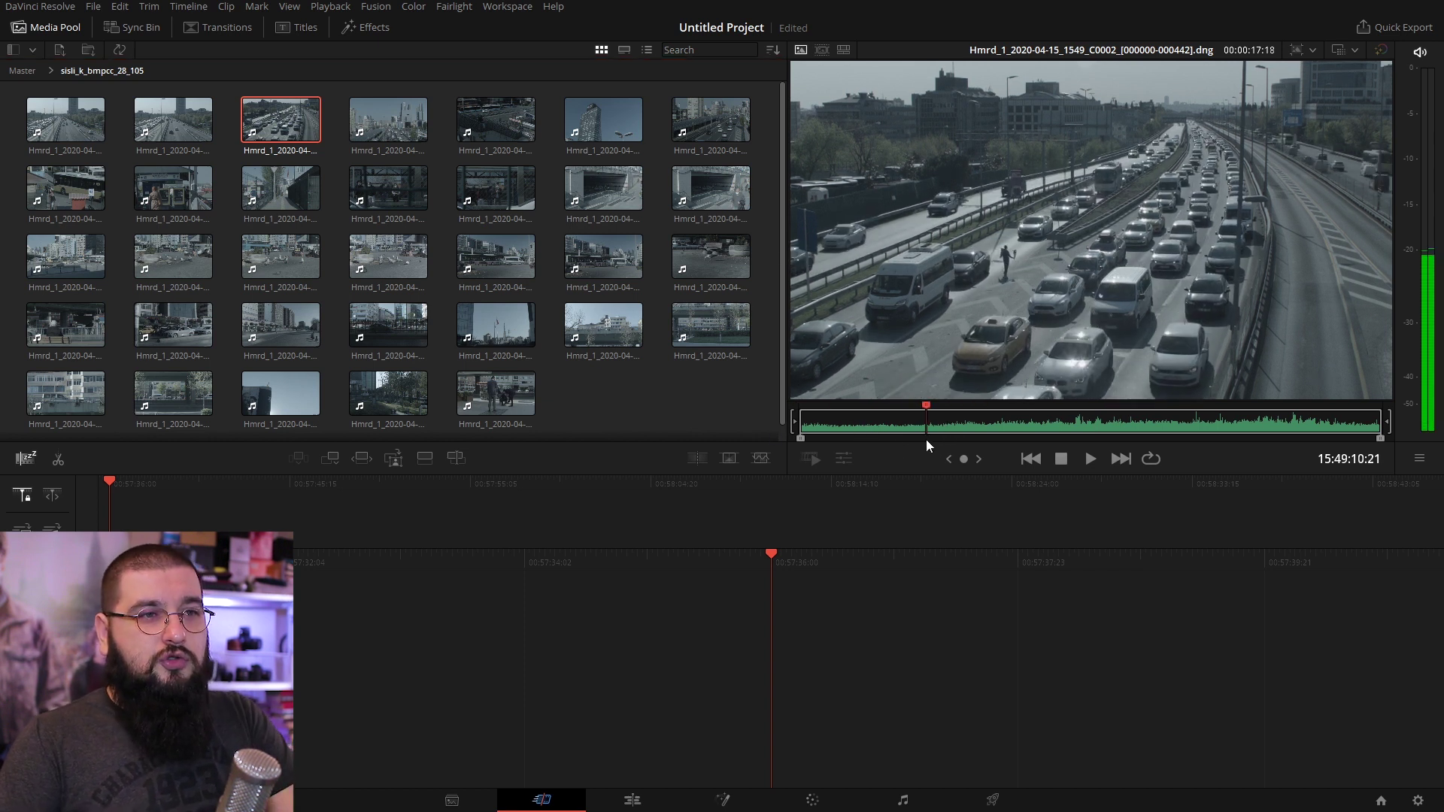
key(i)
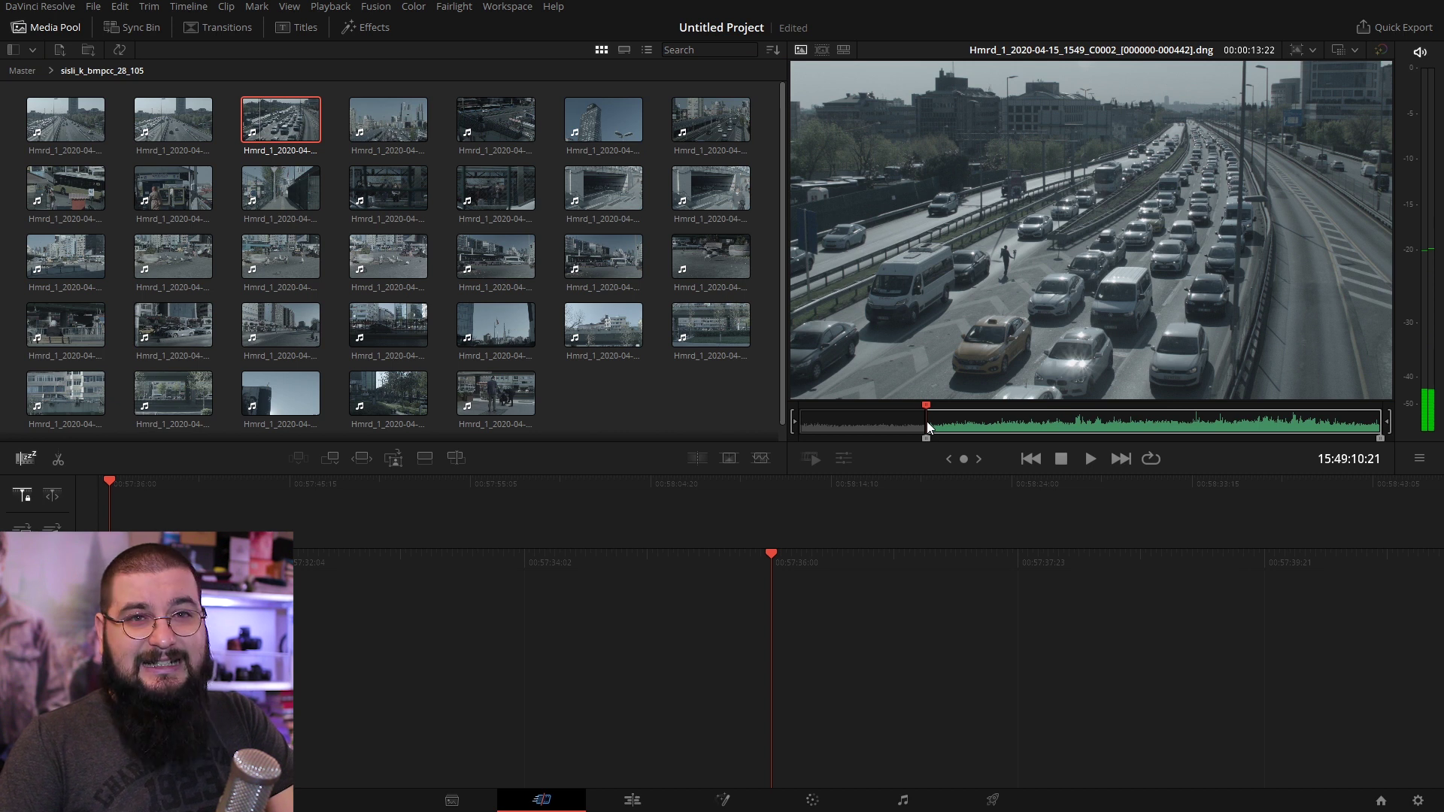
drag(927, 421, 1168, 421)
key(o)
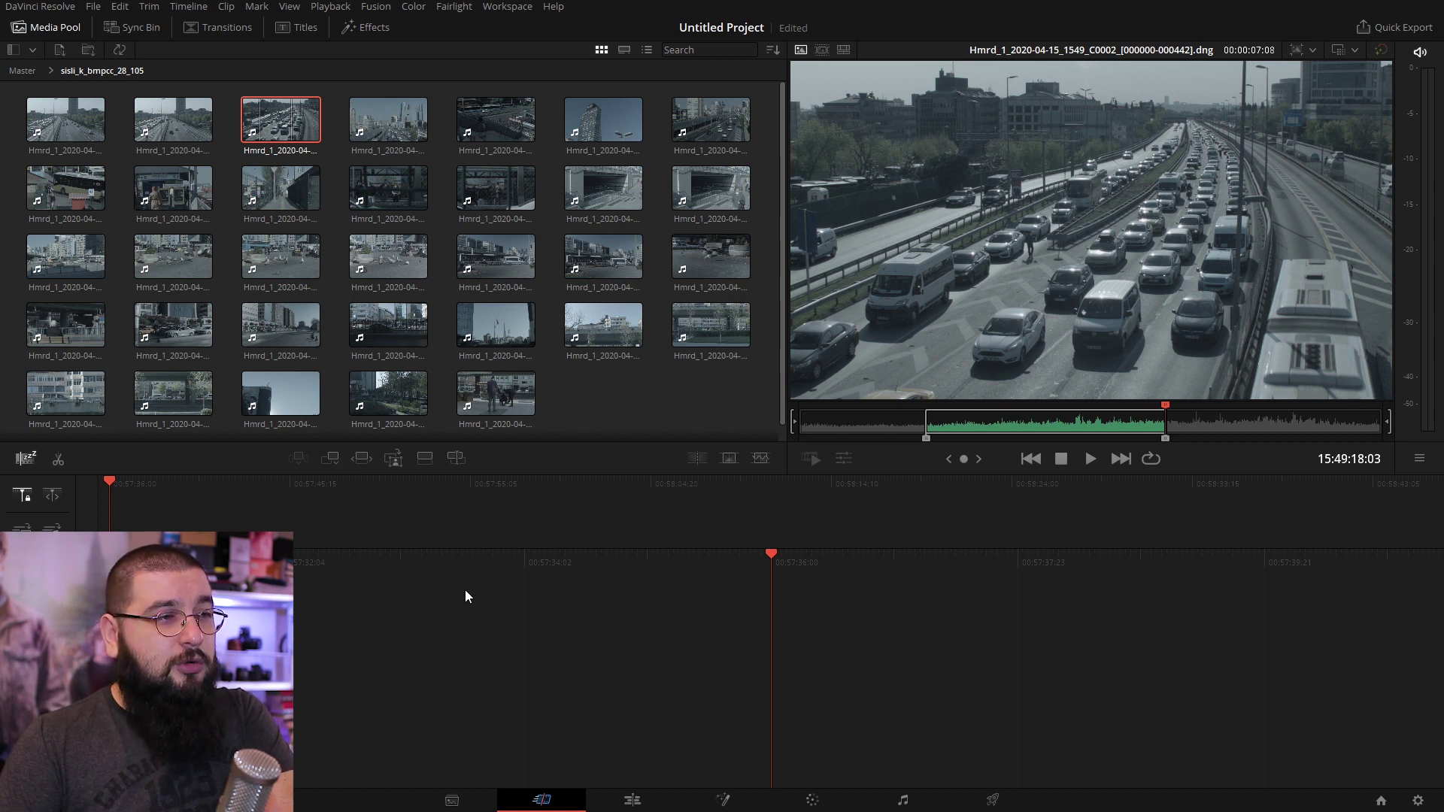
key(shift+F12)
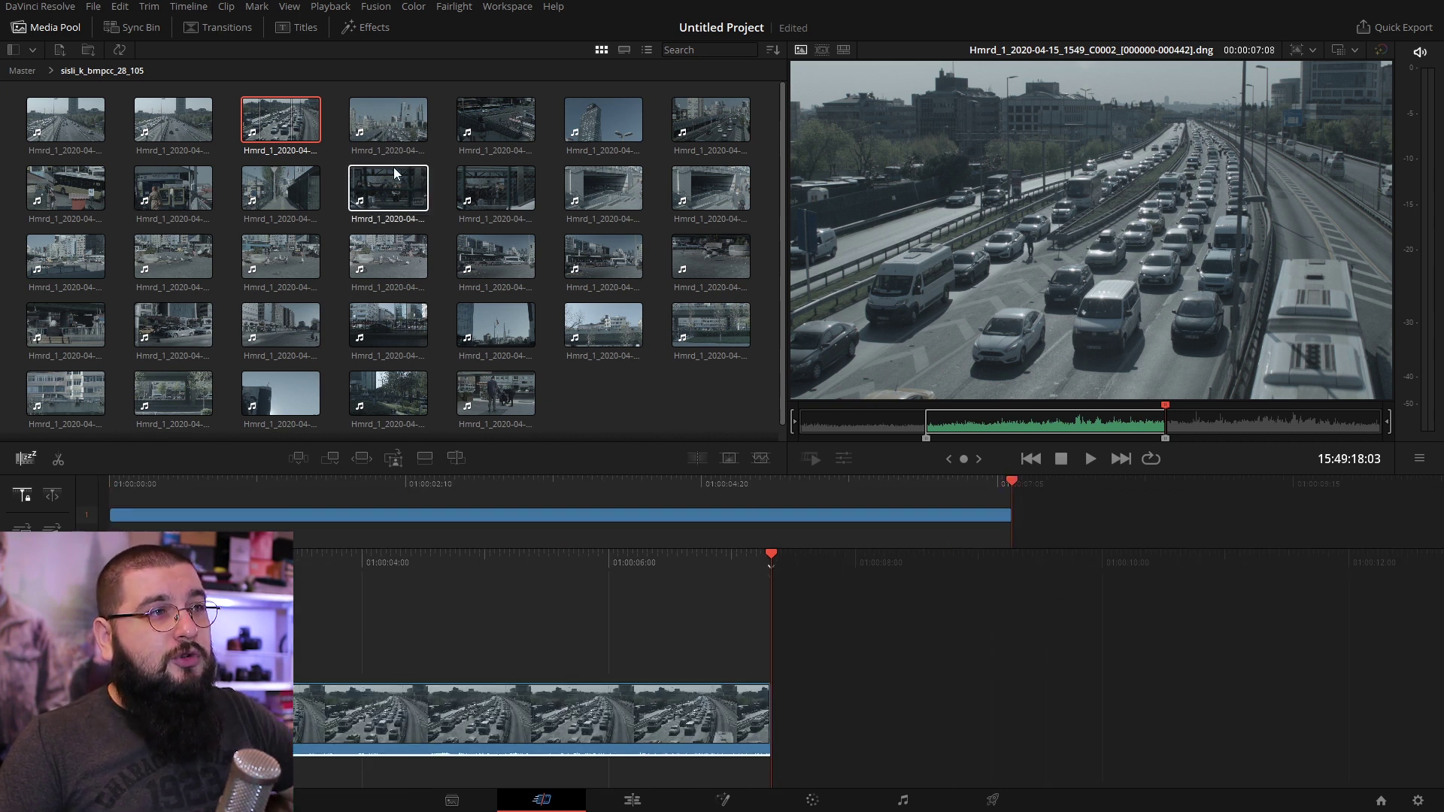
Step: Set an Out point on the fourth city-skyline clip and append it after the traffic shot
click(389, 140)
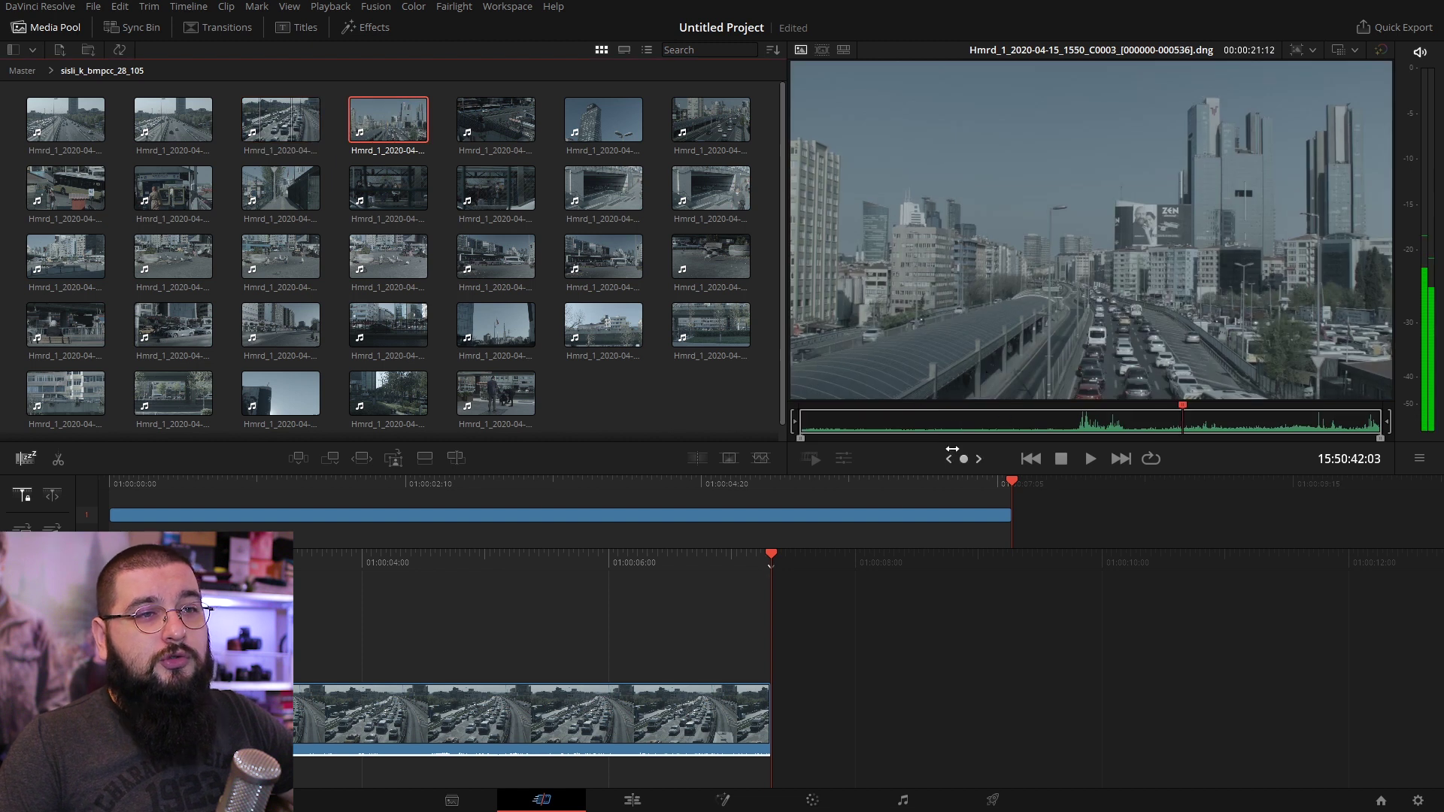
drag(977, 425, 1112, 429)
key(o)
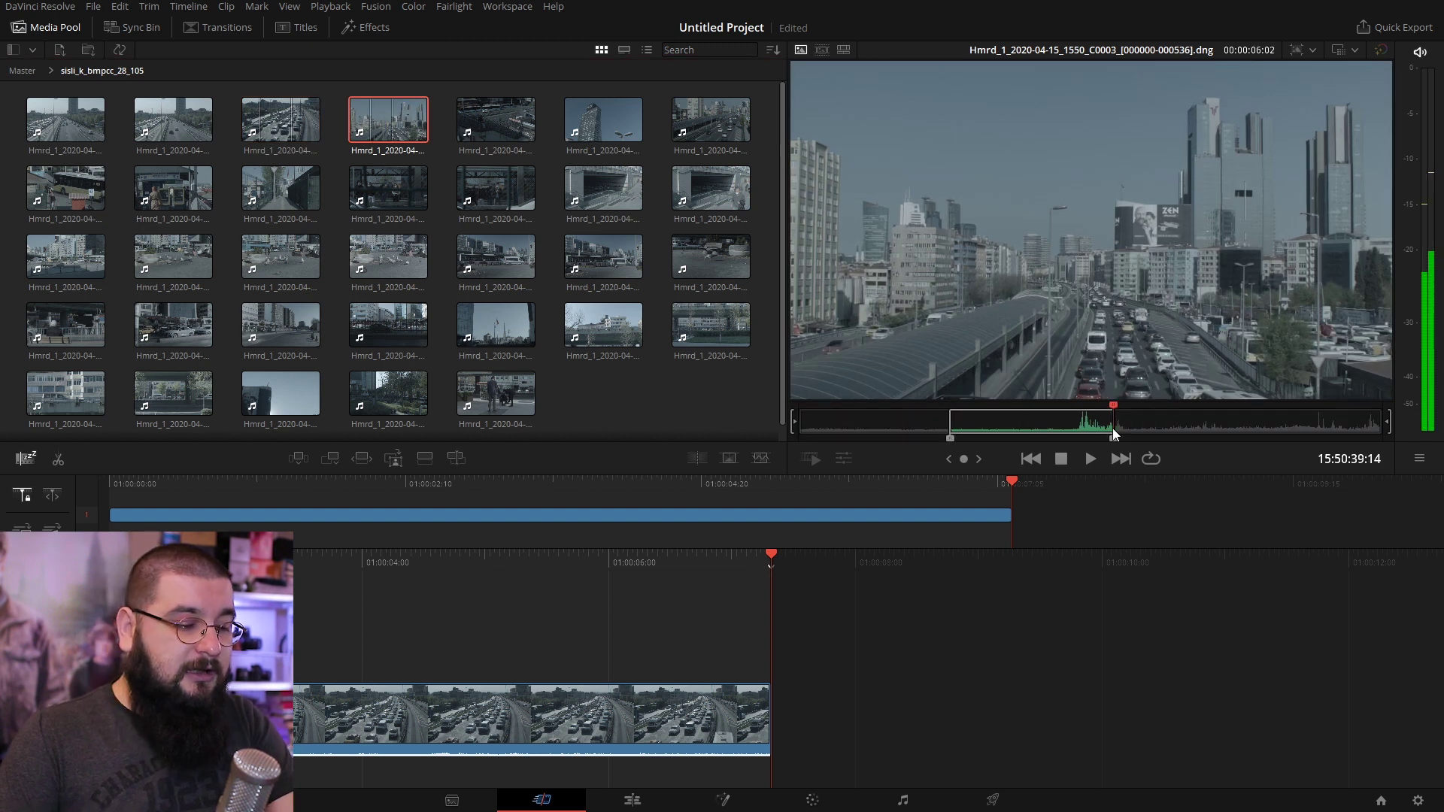
key(shift+F12)
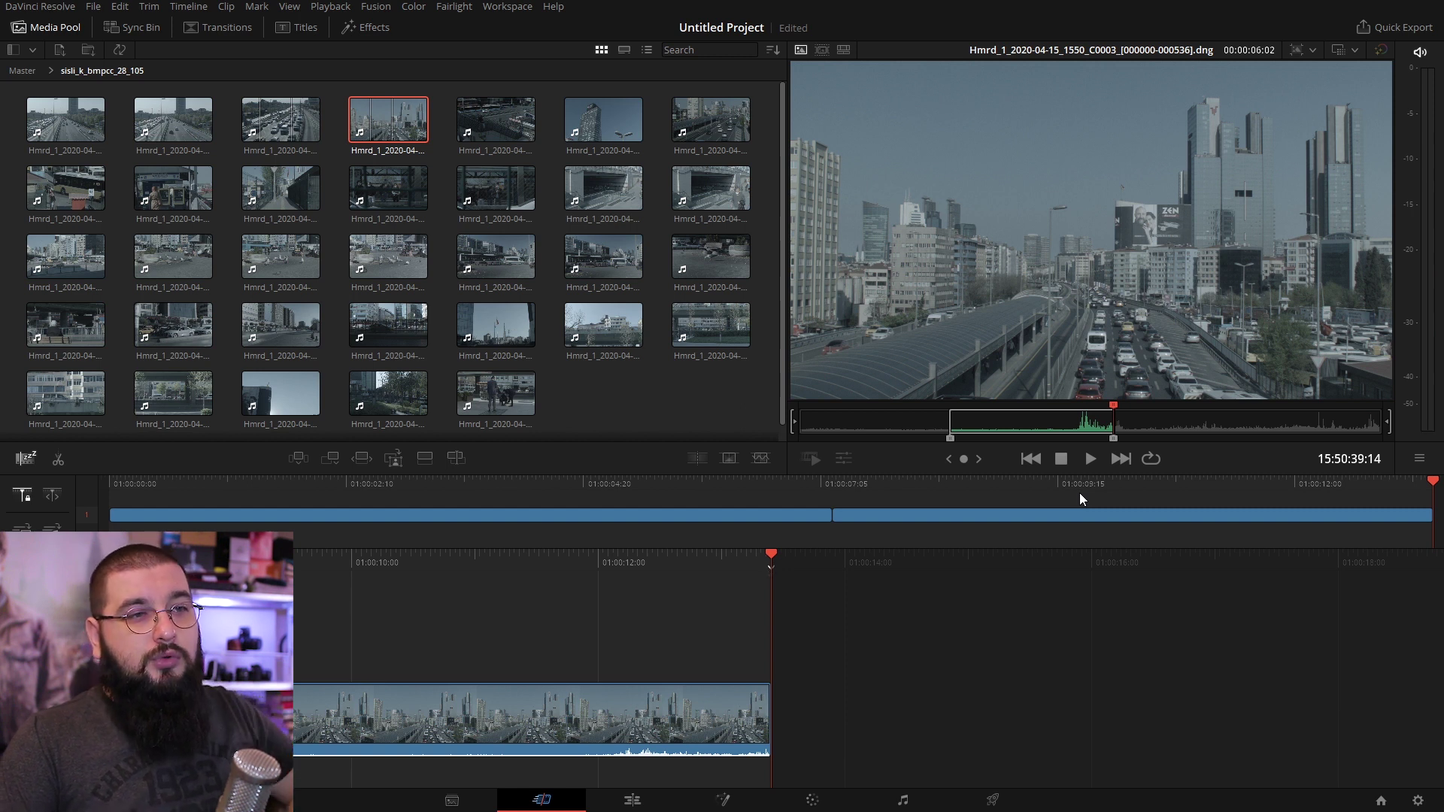
Step: Colour the skyline clip in the timeline orange
right_click(584, 689)
mouse_move(635, 591)
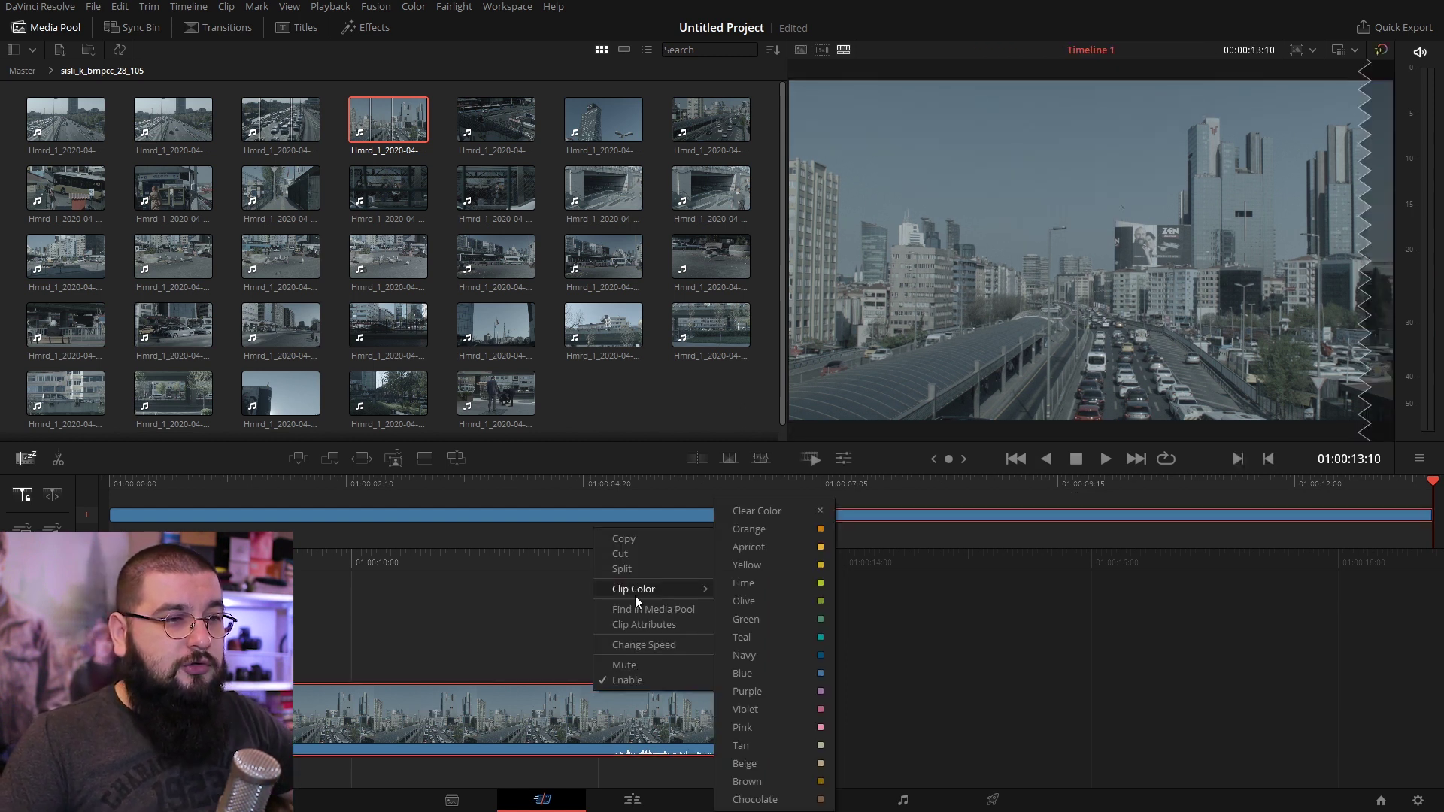
click(768, 530)
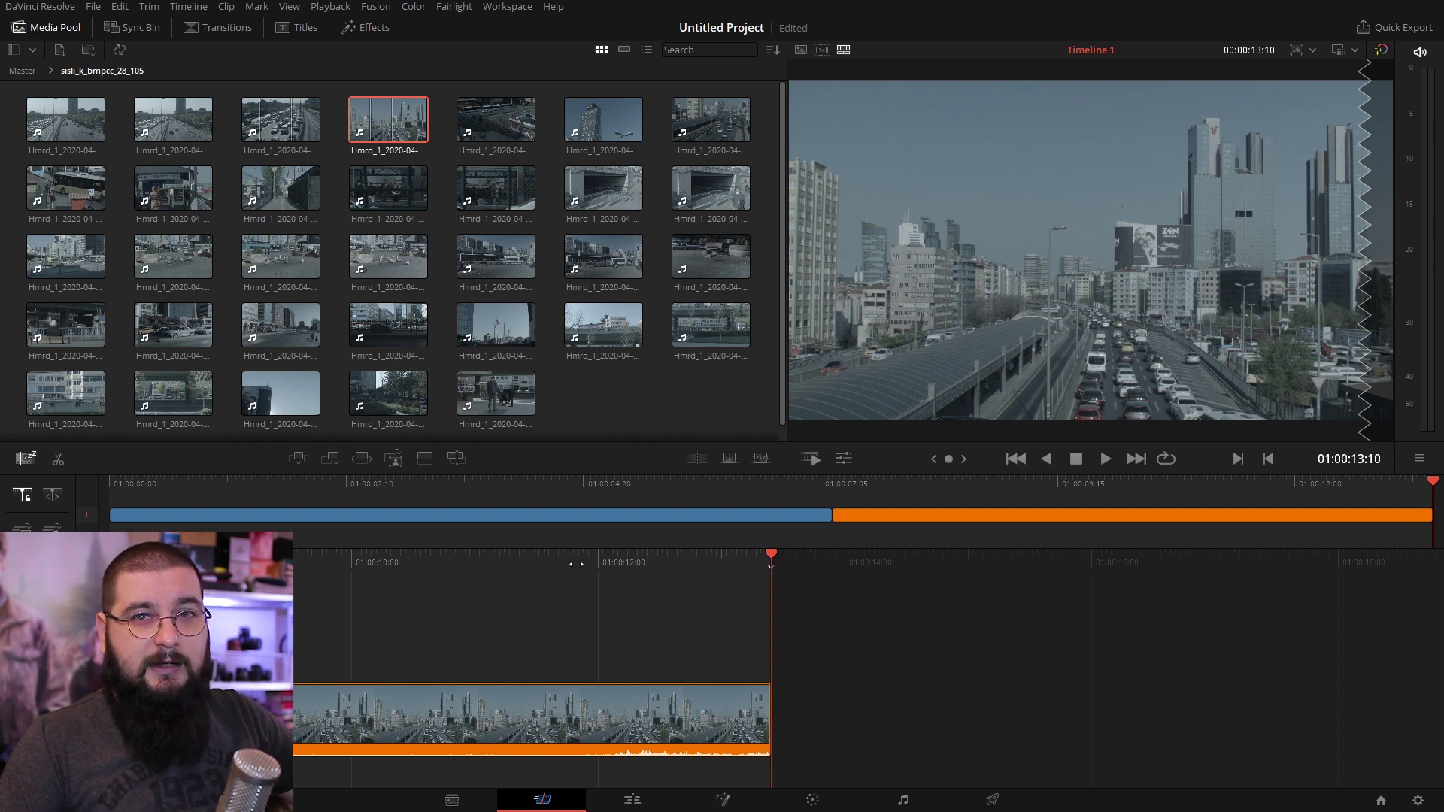
Step: Scrub and play through the two-clip timeline, then load the fifth clip, buses beside a stairway
mouse_move(576, 564)
mouse_down()
mouse_move(1334, 593)
mouse_move(855, 764)
mouse_up()
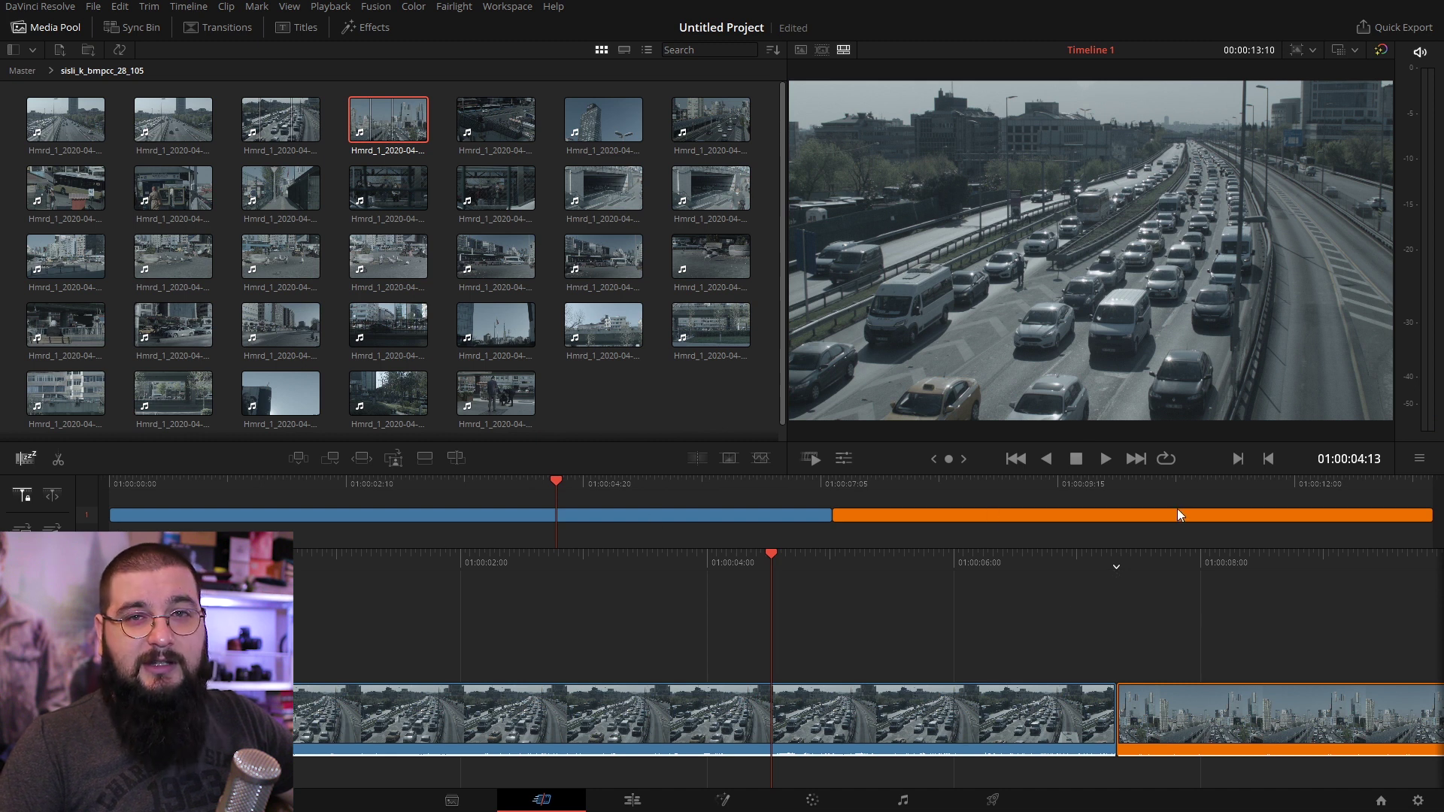
drag(1208, 594, 499, 605)
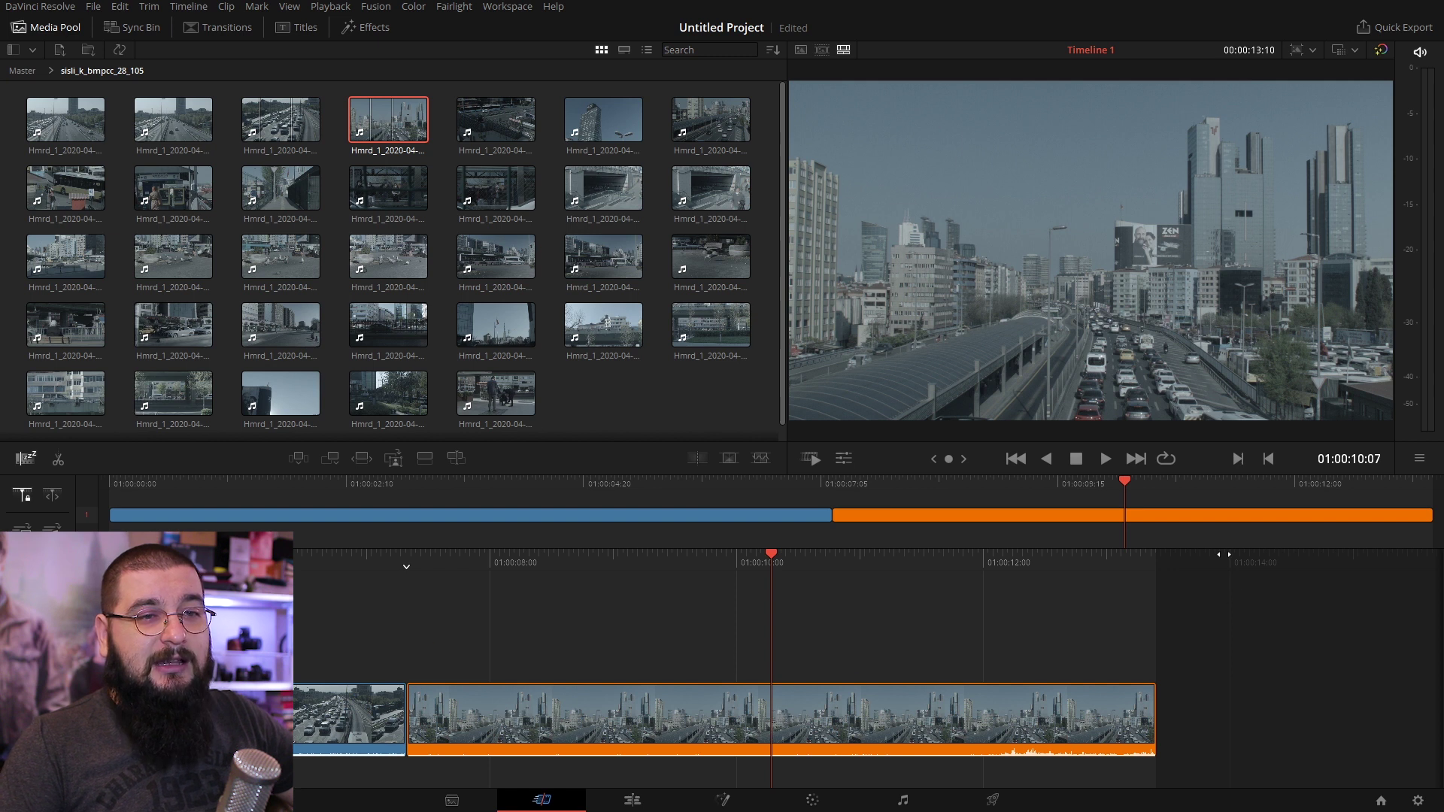
drag(1156, 580, 754, 584)
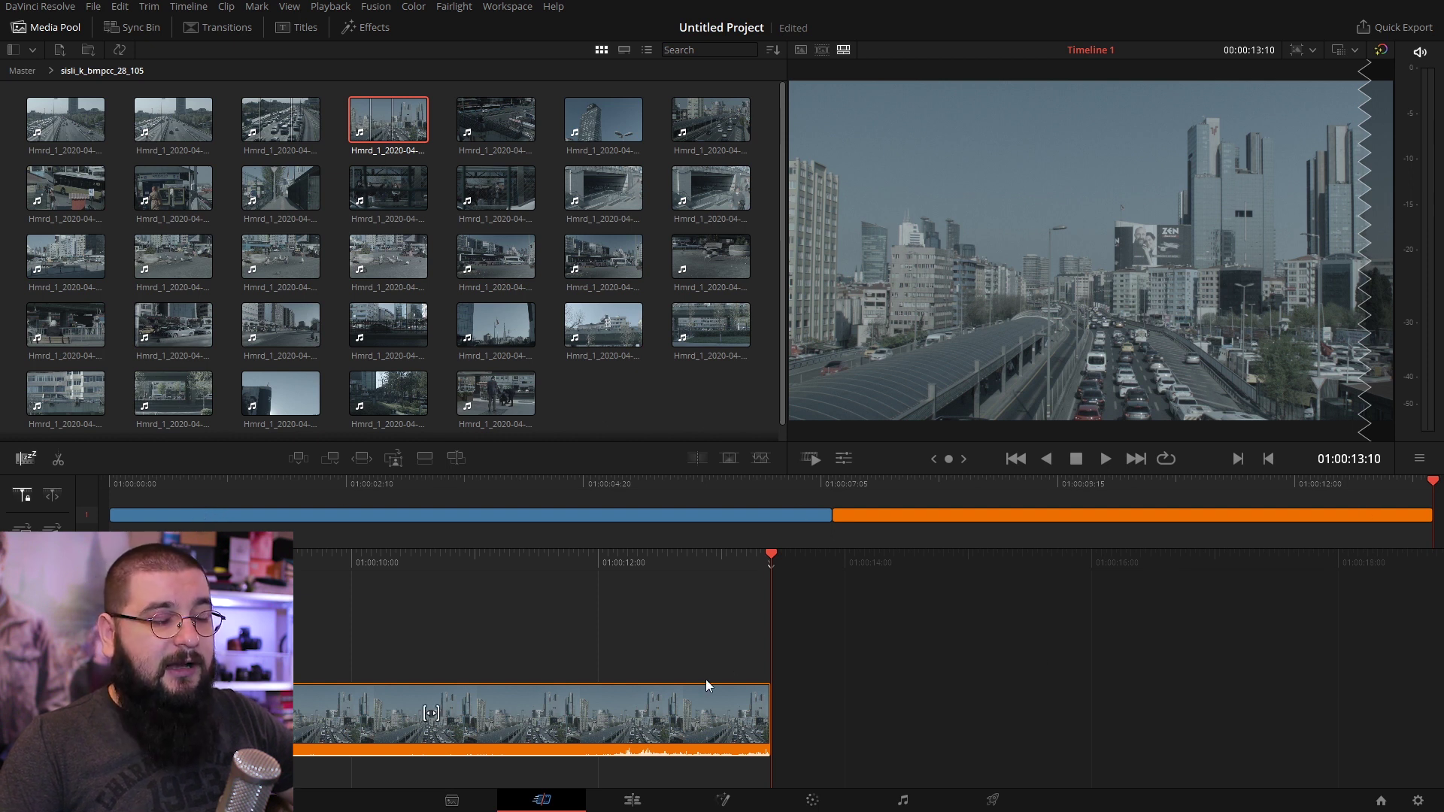
drag(580, 575, 1037, 577)
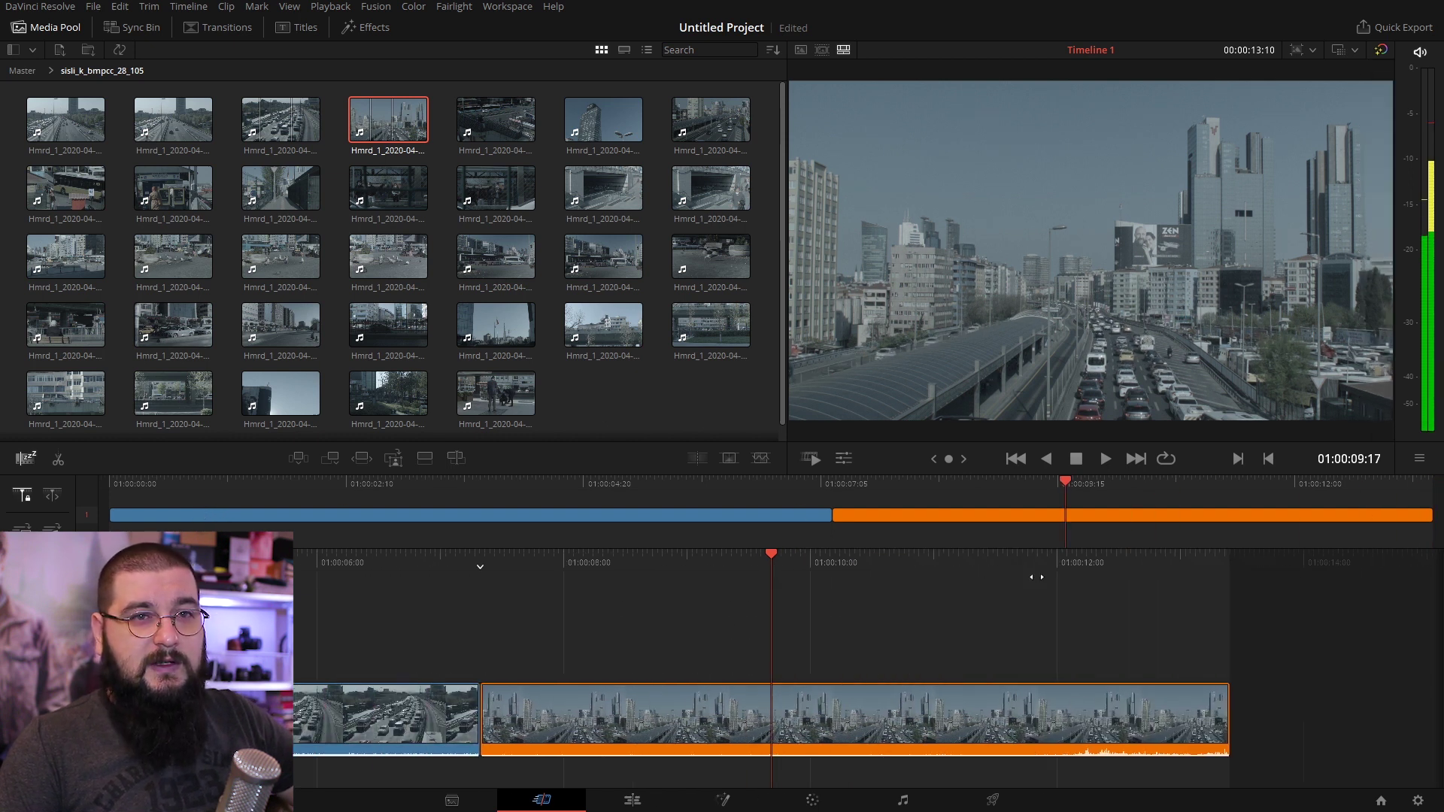
mouse_move(812, 516)
mouse_down()
mouse_move(651, 508)
mouse_move(570, 528)
mouse_up()
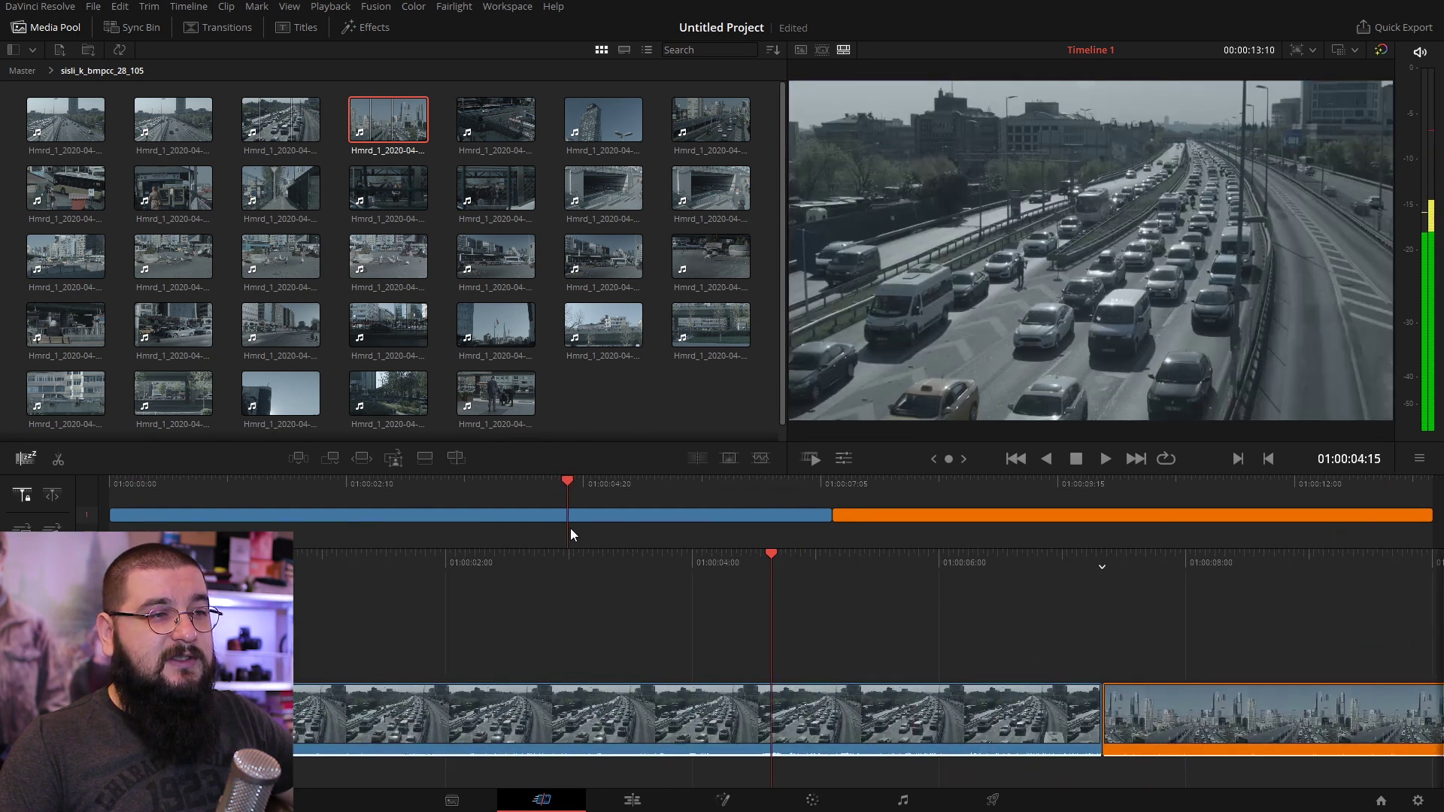
drag(323, 601, 778, 603)
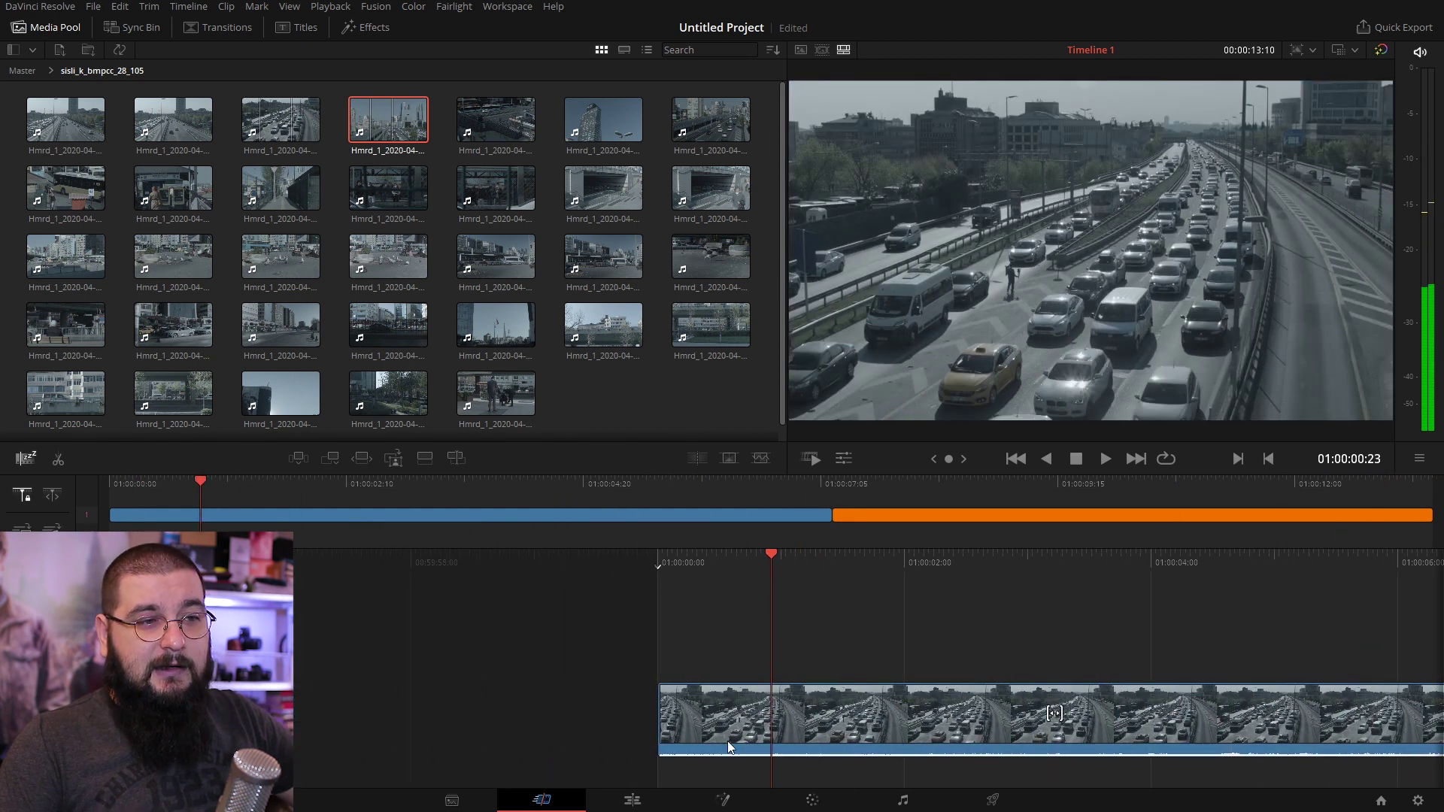
drag(880, 566, 585, 557)
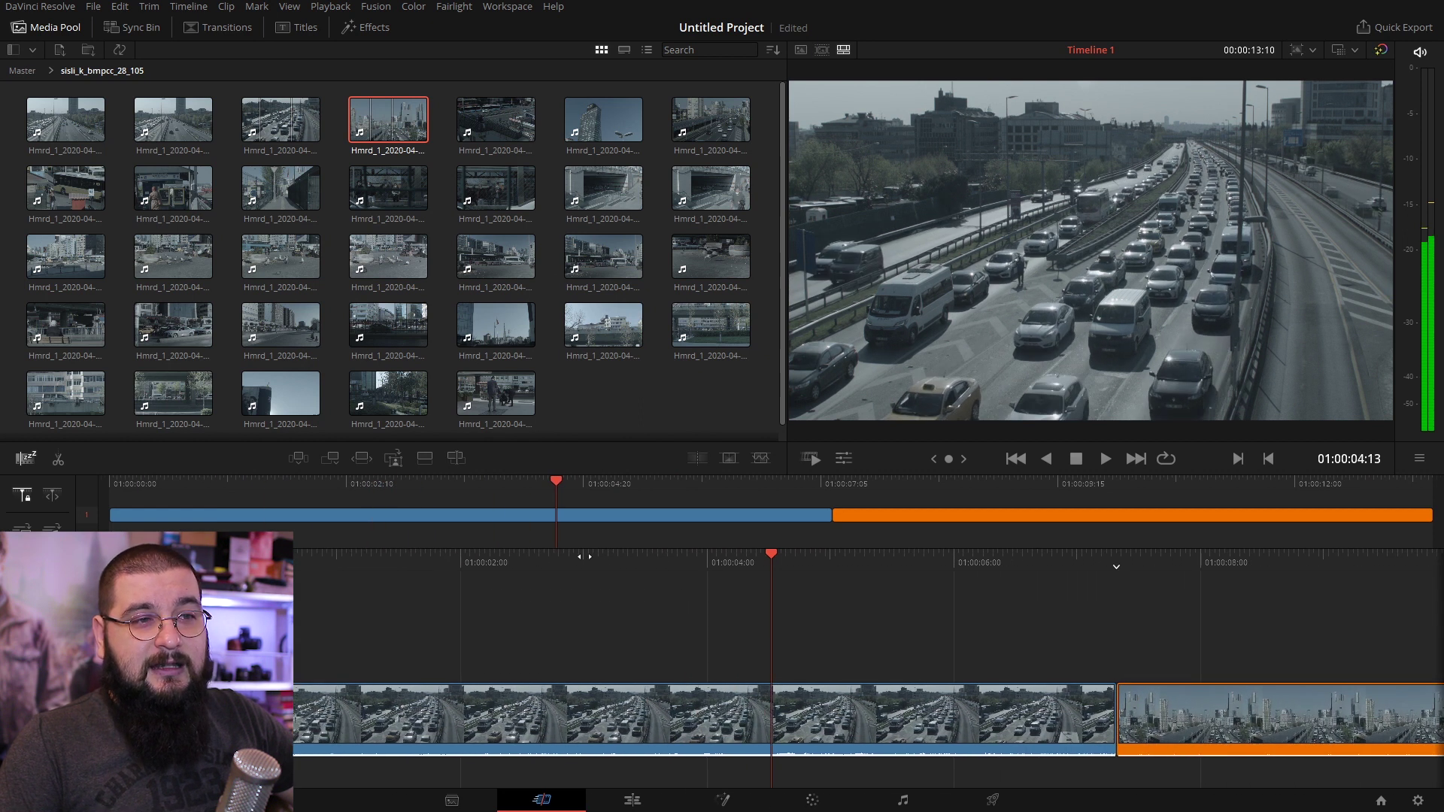
key(l)
key(l)
key(l)
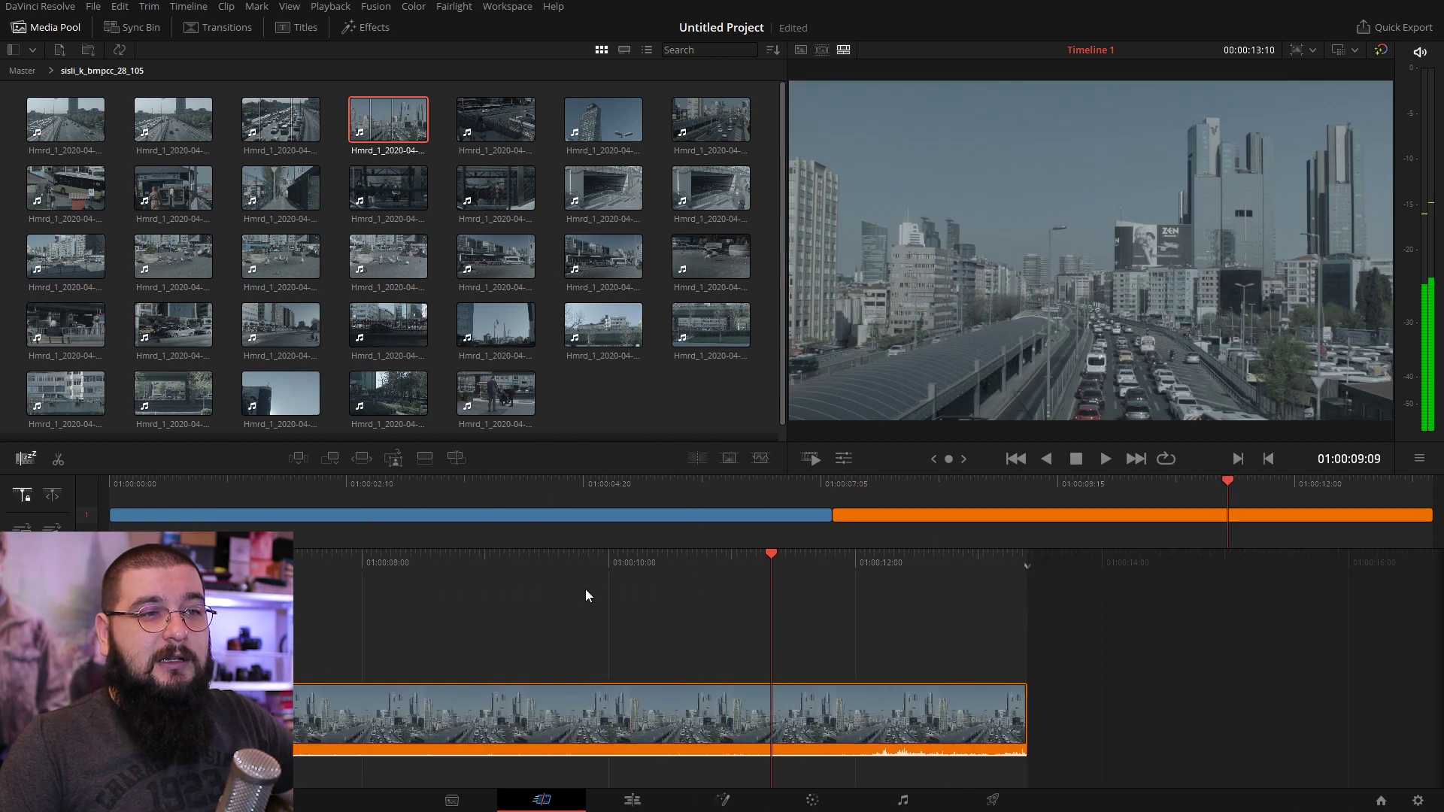
key(k)
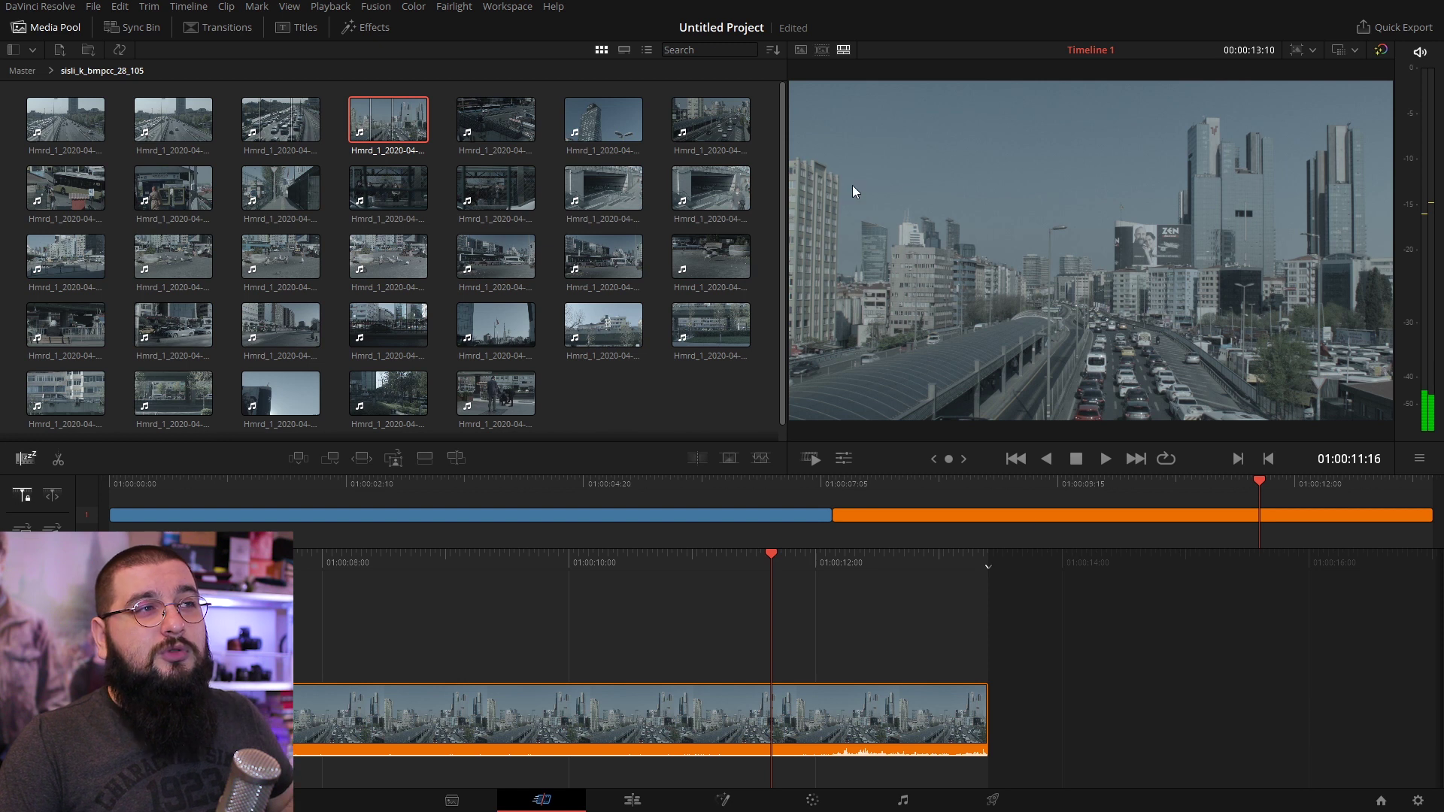
click(496, 118)
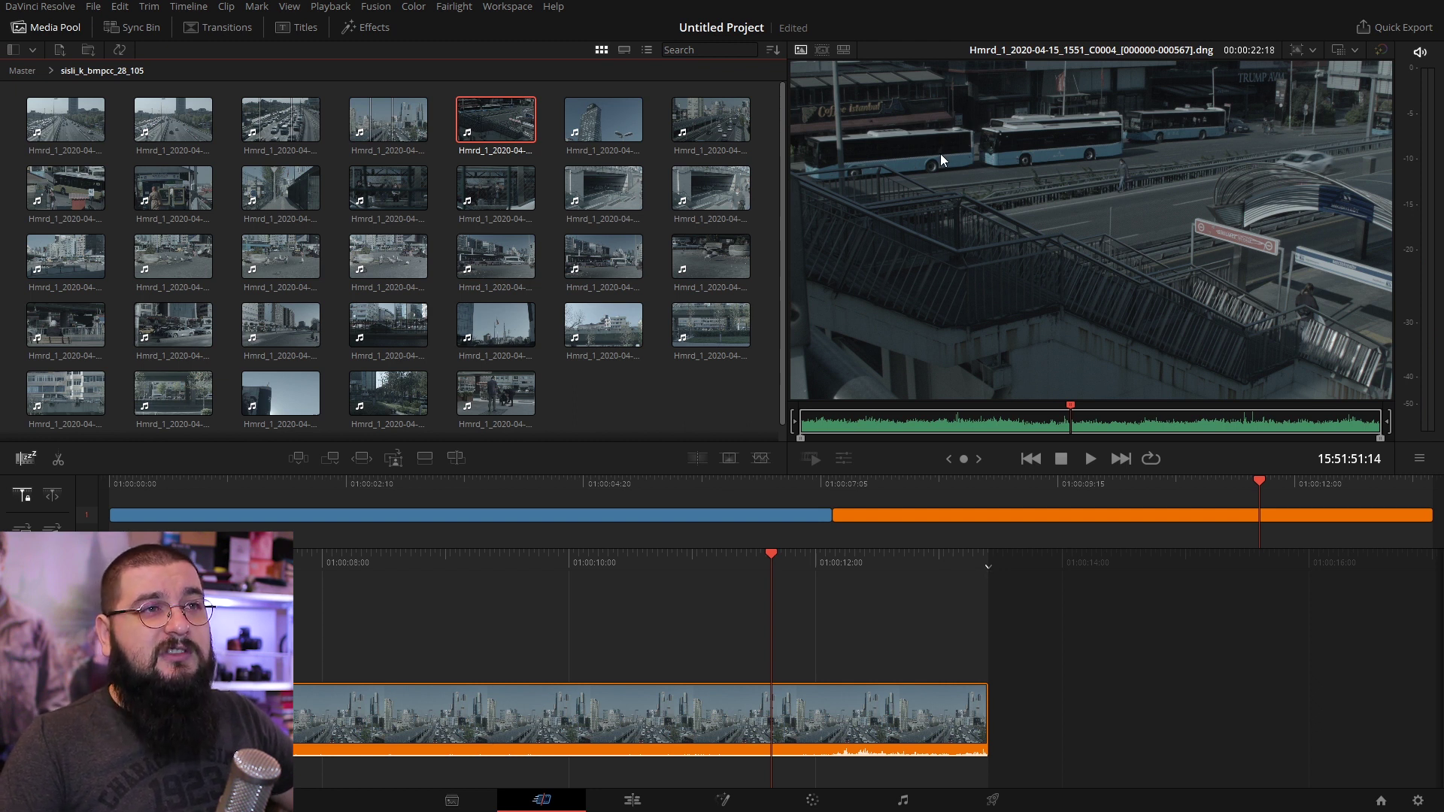
Step: In Source Tape view, find the buses-and-stairs shot and append it to the timeline end
click(823, 56)
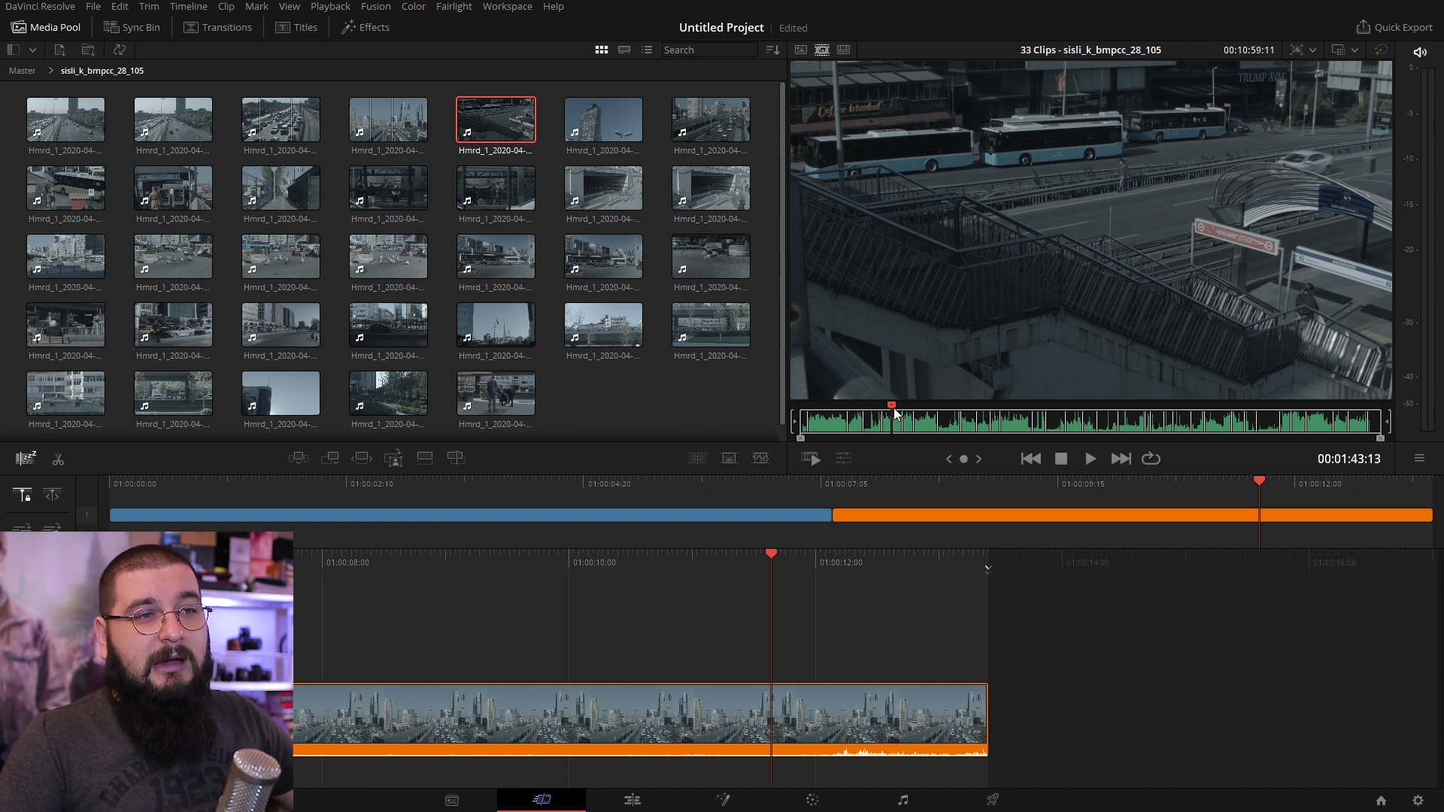
key(Right)
key(Right)
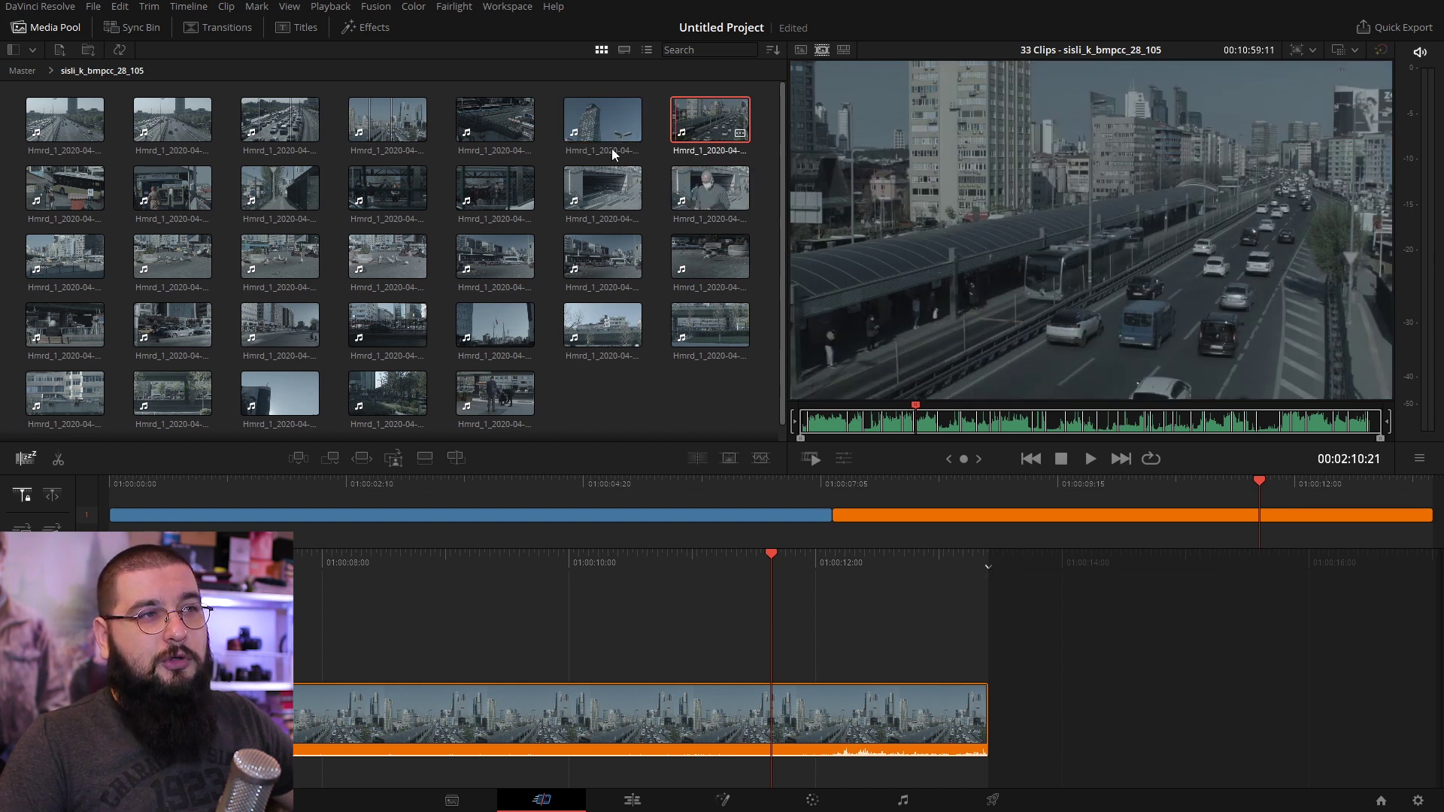
drag(908, 407, 953, 410)
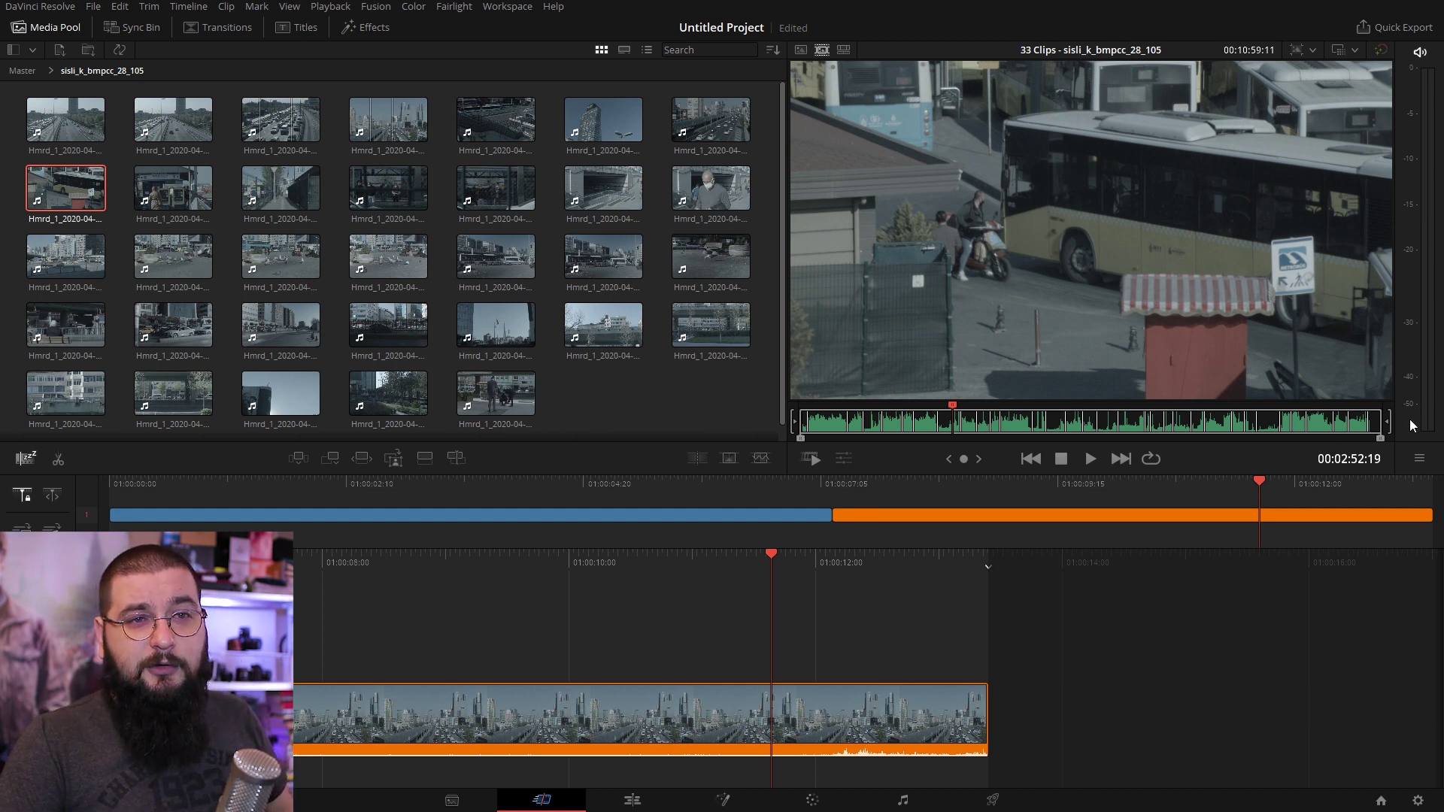
drag(958, 415, 1100, 409)
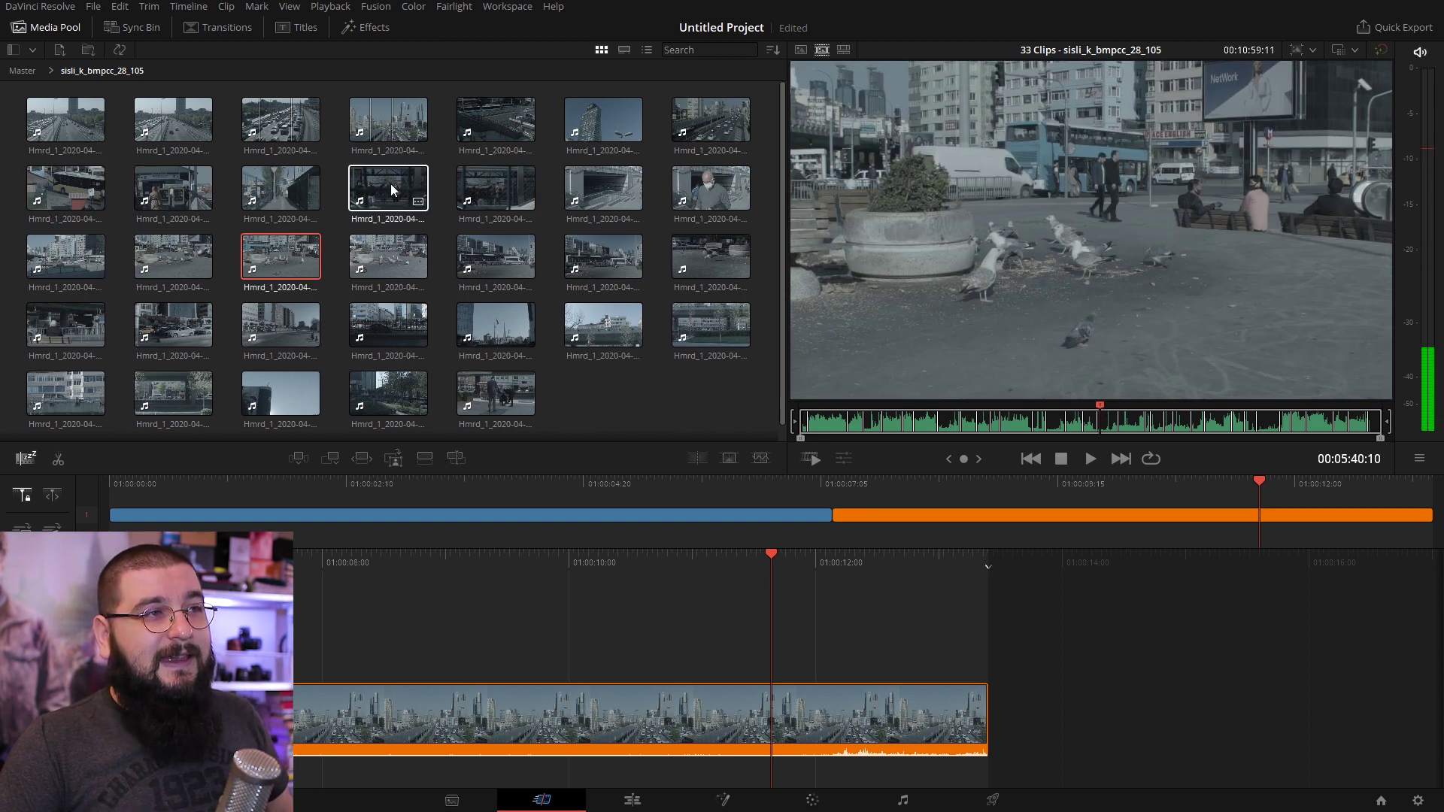
drag(1108, 407, 885, 431)
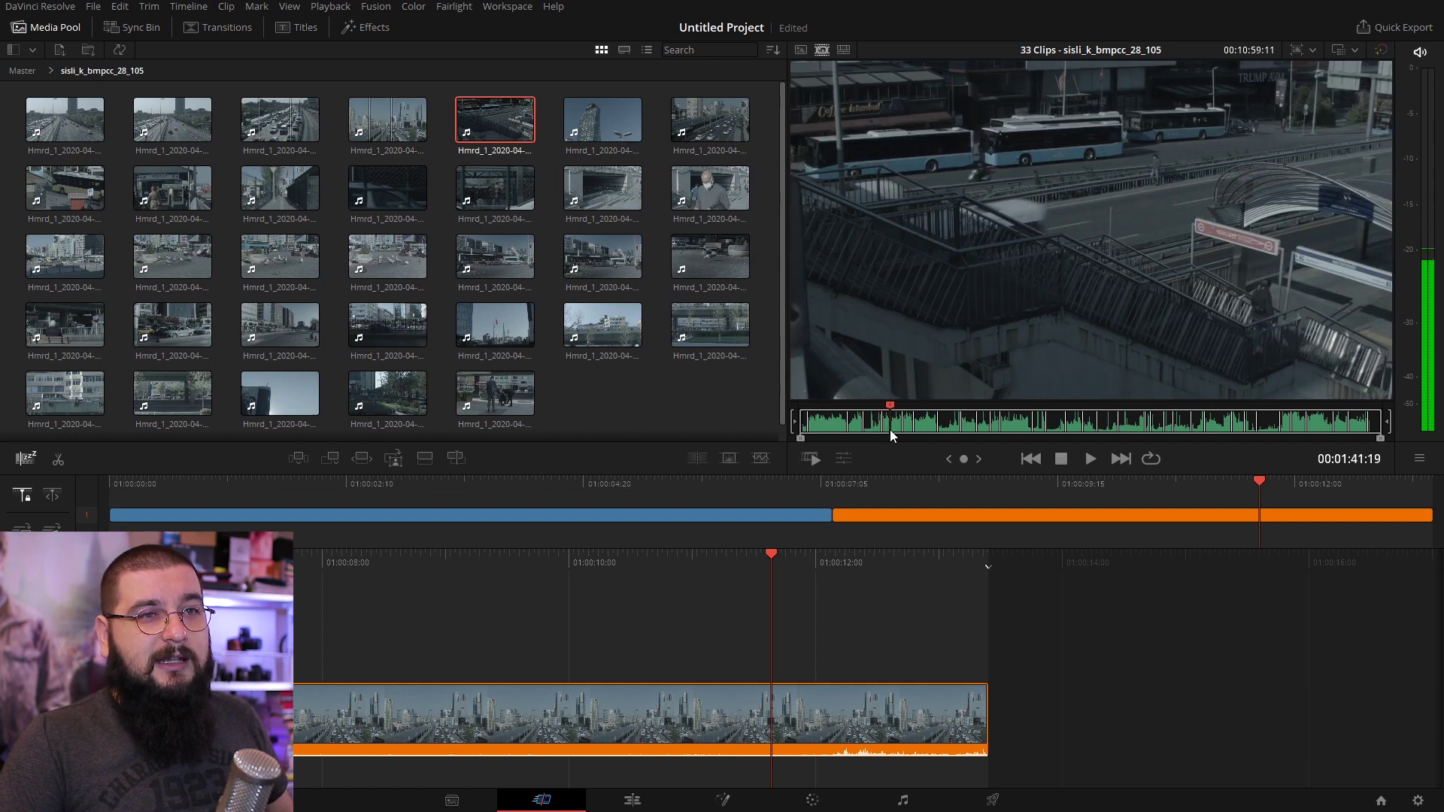
key(space)
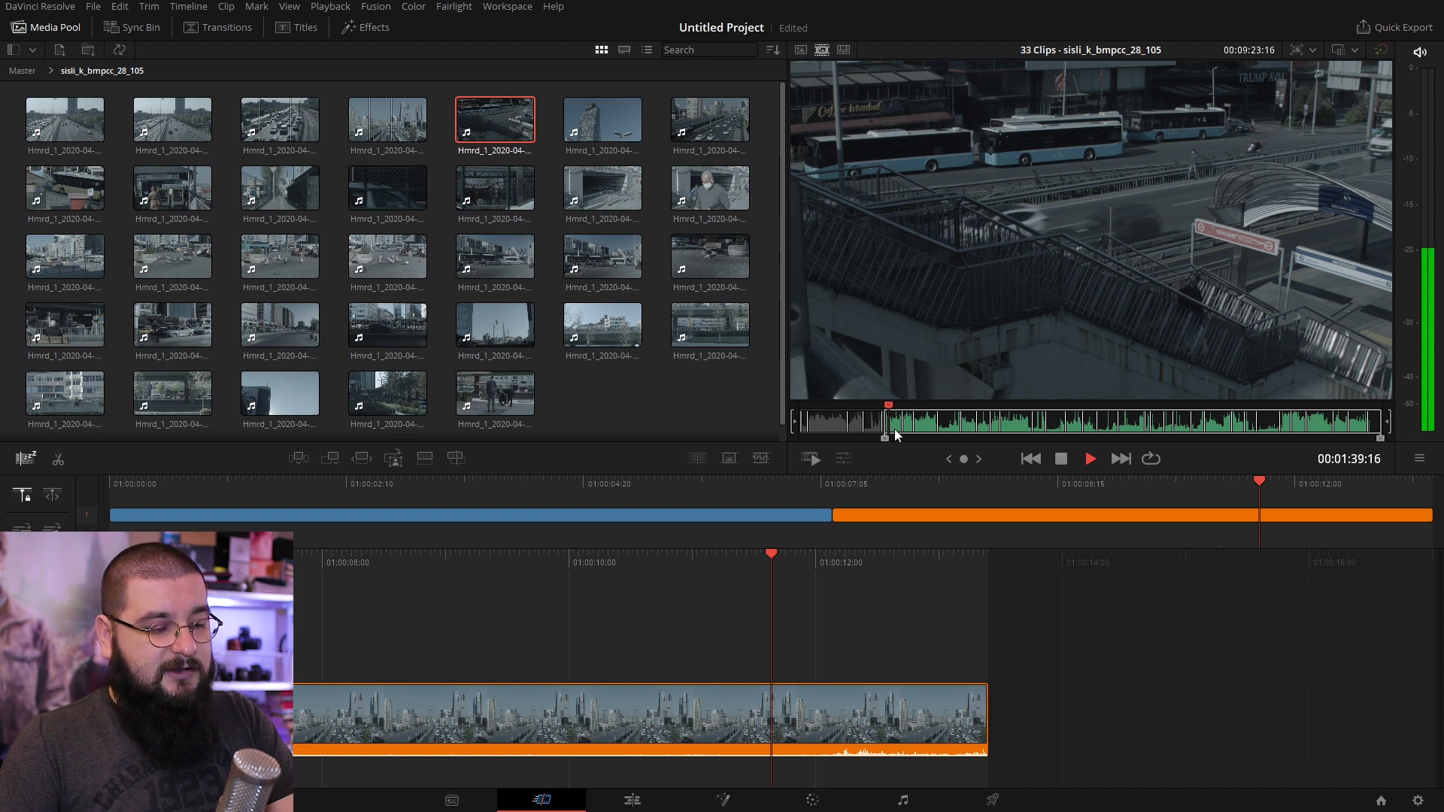
key(space)
key(shift+F12)
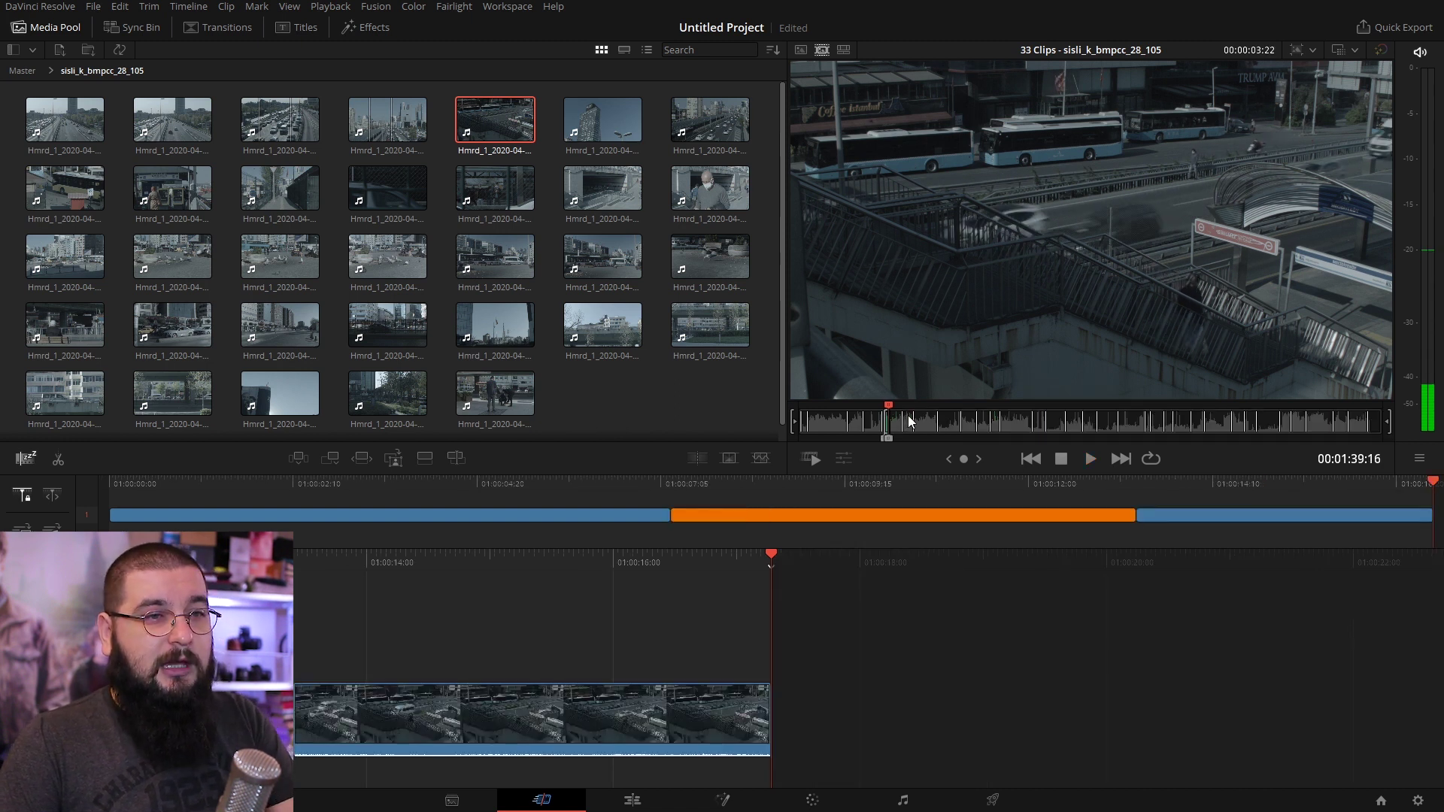
Step: Mark an Out point on the highway bus shot and append that range to the timeline
click(907, 423)
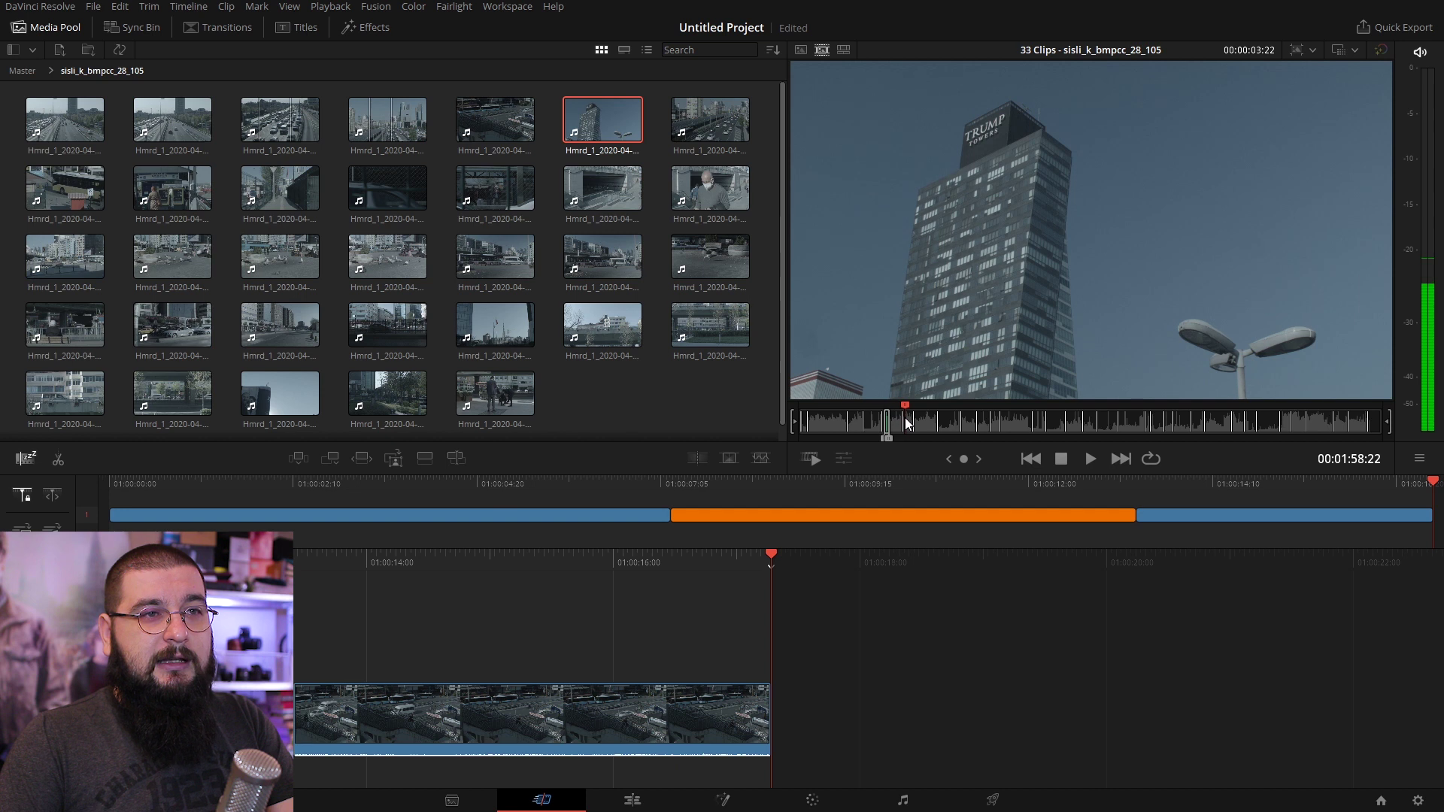
click(917, 423)
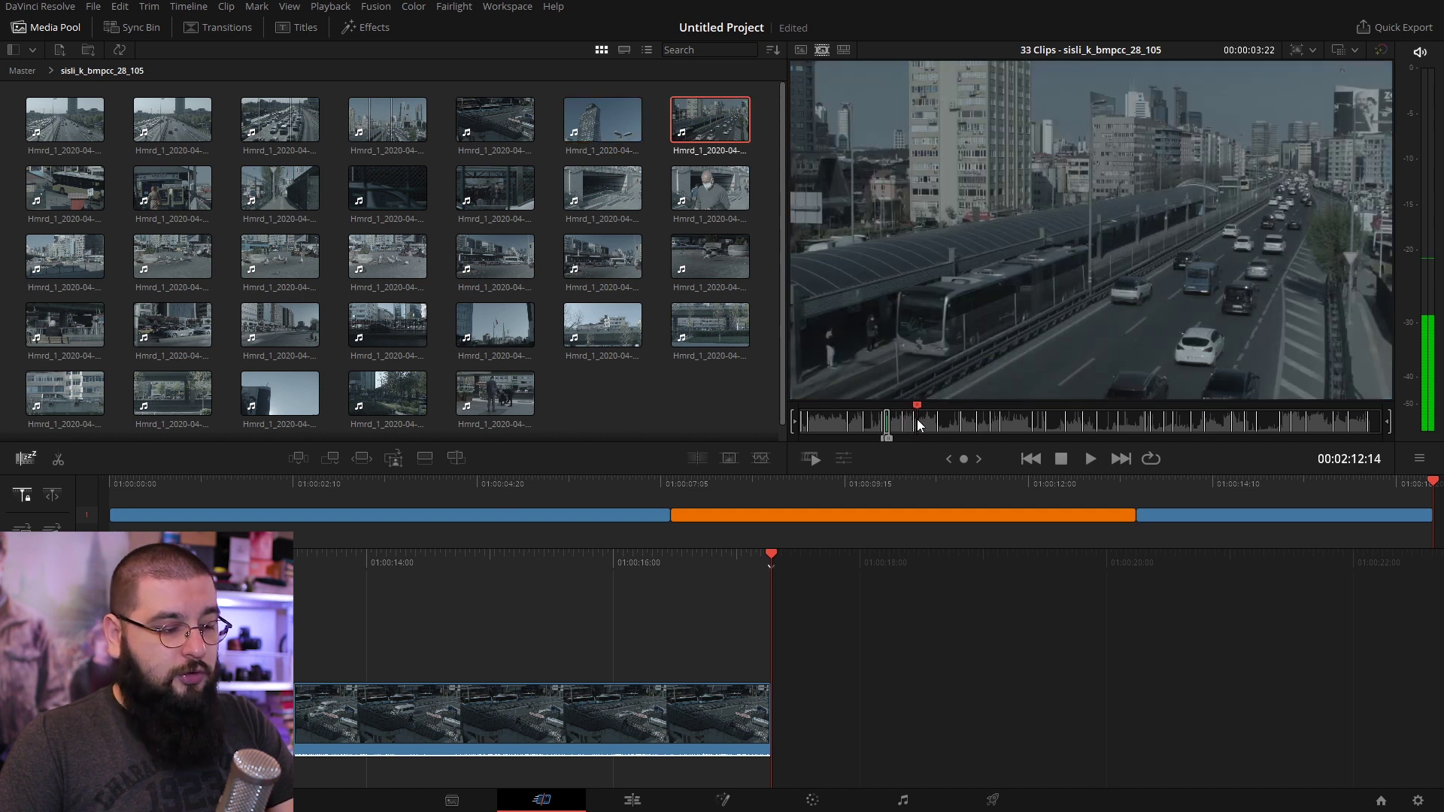
key(space)
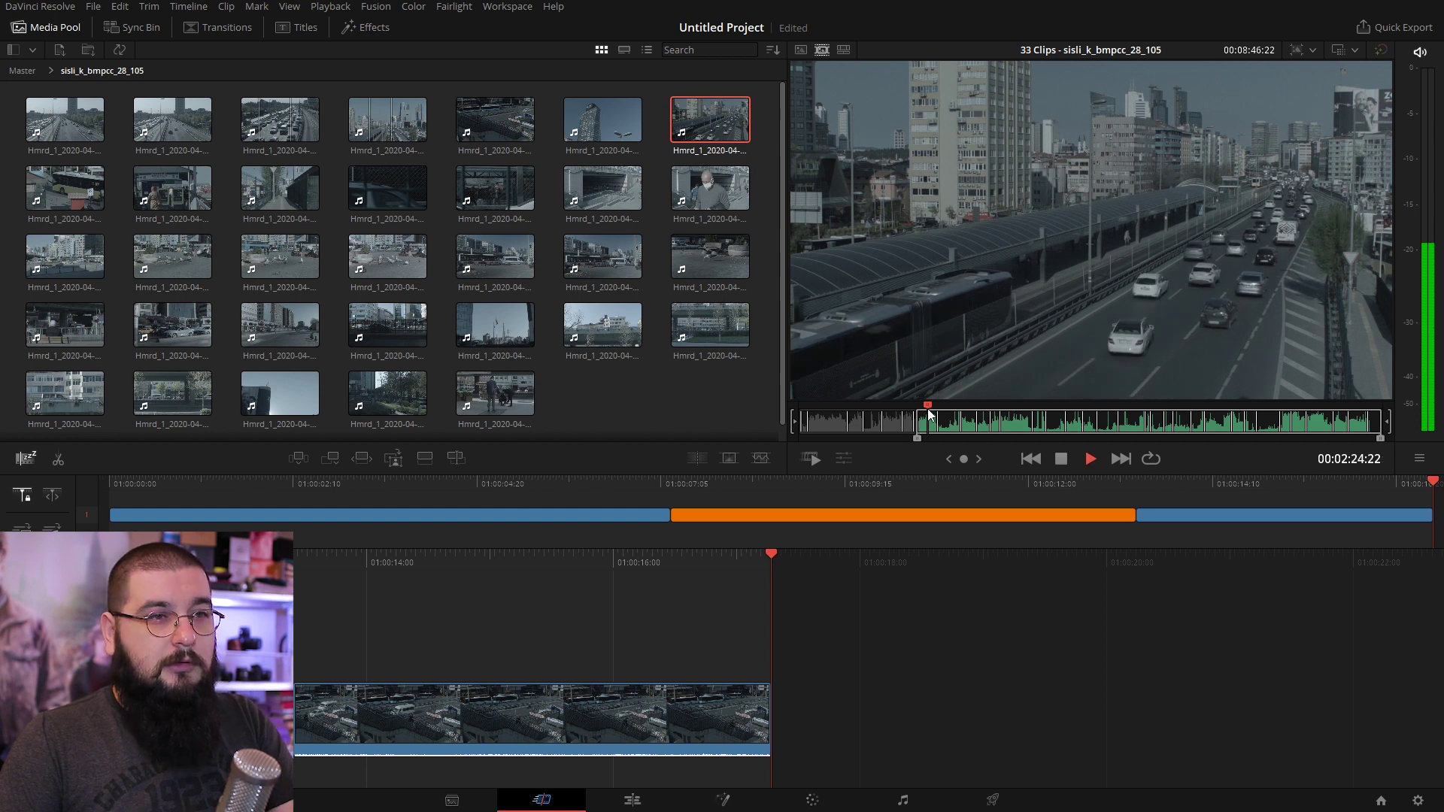
key(o)
key(space)
key(shift+F12)
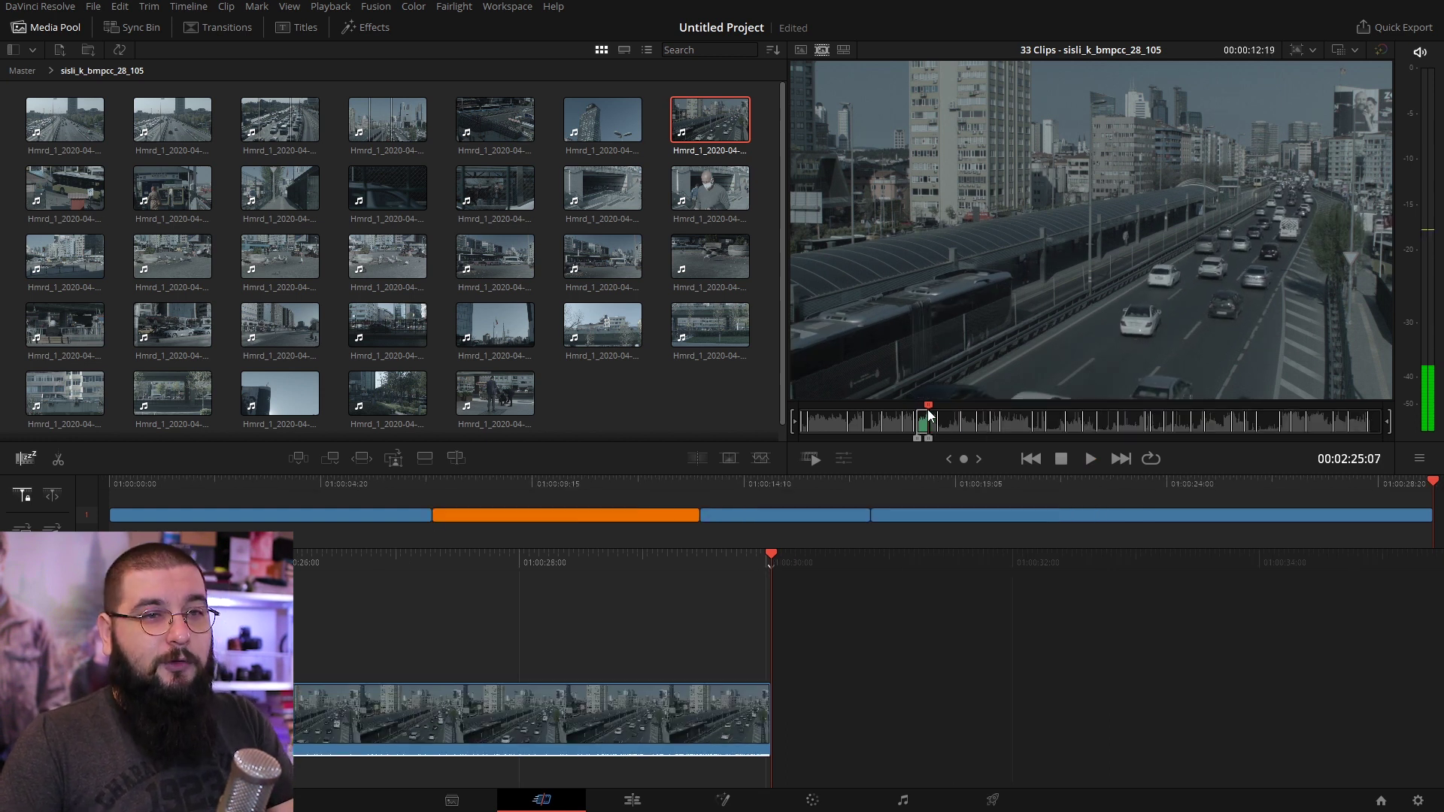
Step: Colour the appended highway bus clip orange and review it before browsing Source Tape again
click(1031, 517)
right_click(710, 704)
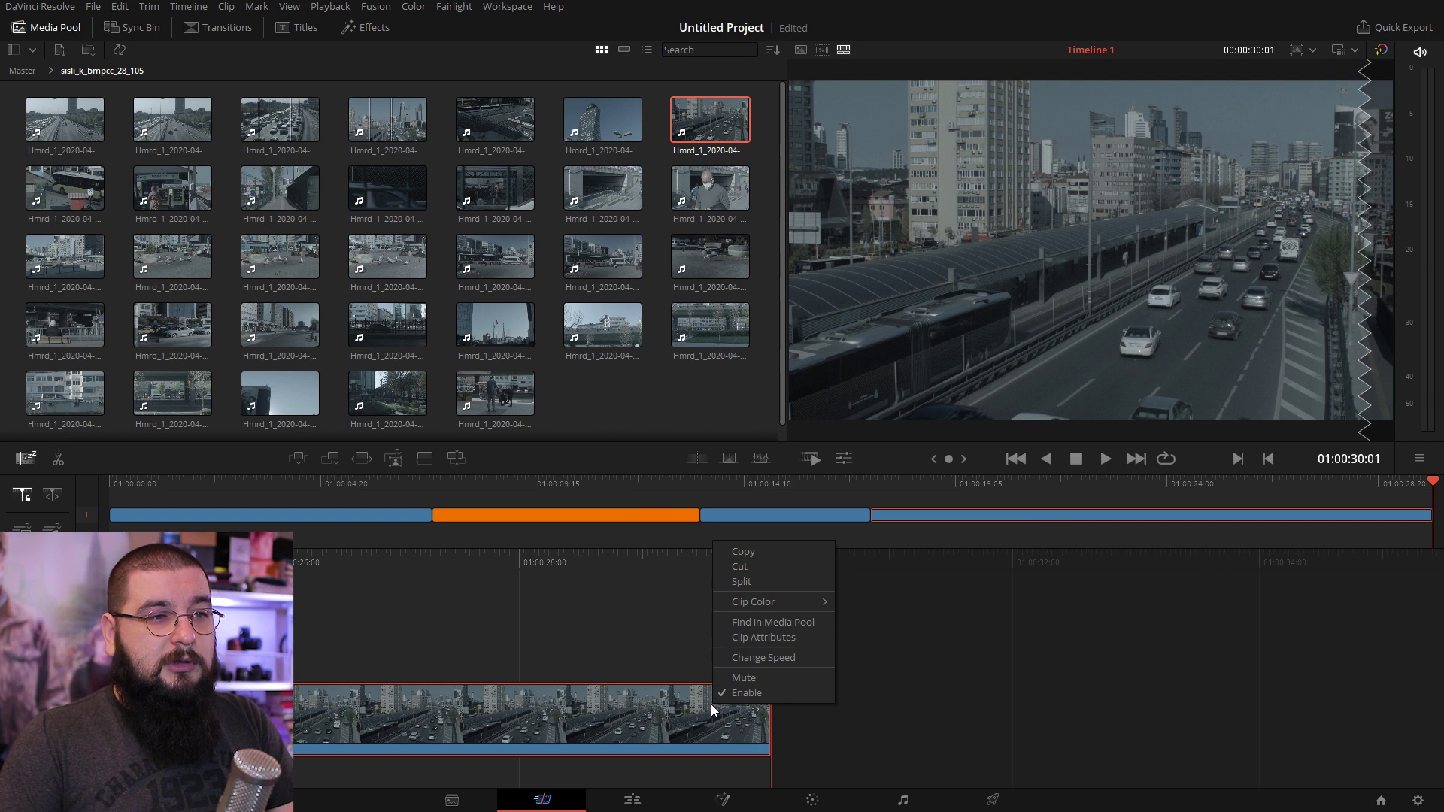
mouse_move(778, 602)
click(873, 529)
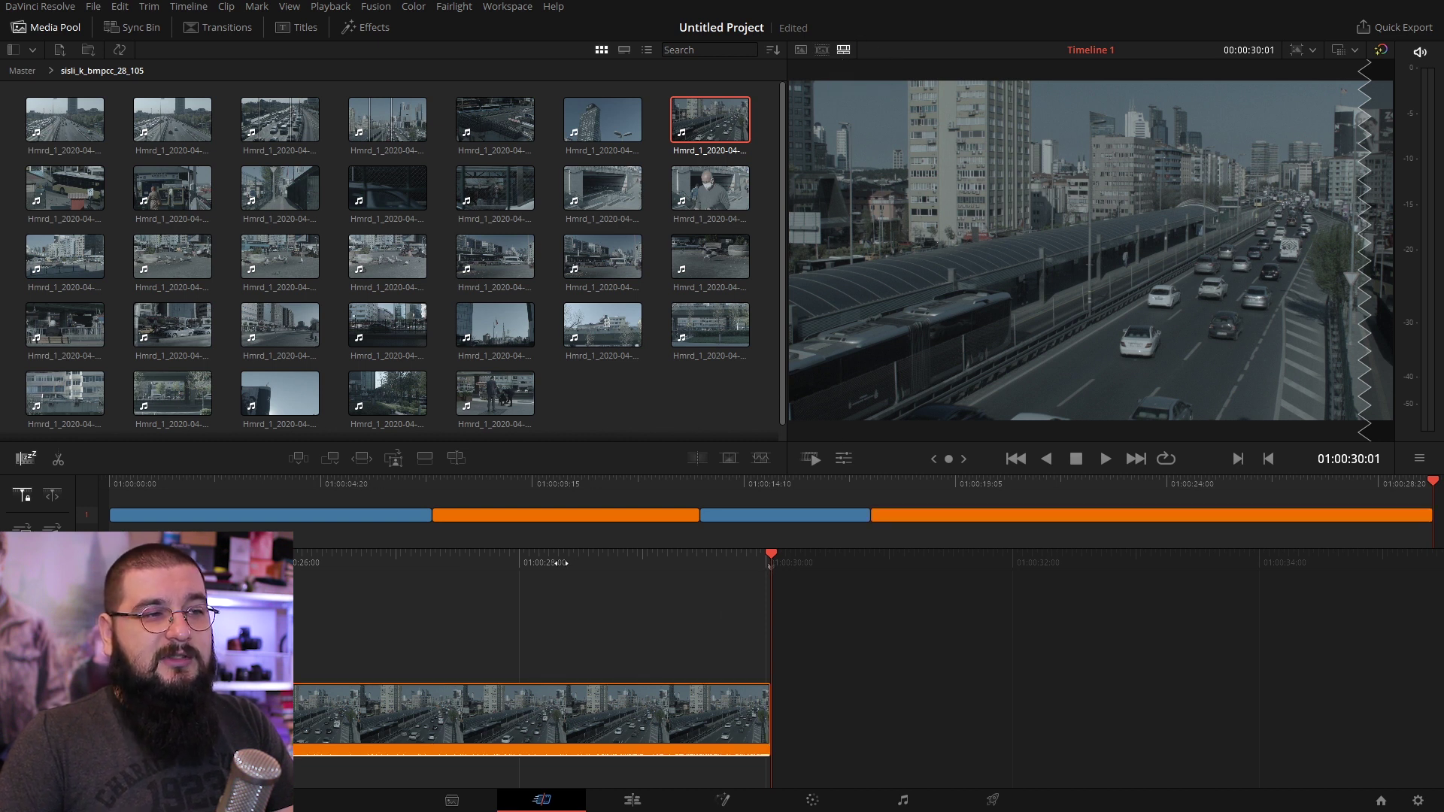
drag(770, 565, 1145, 603)
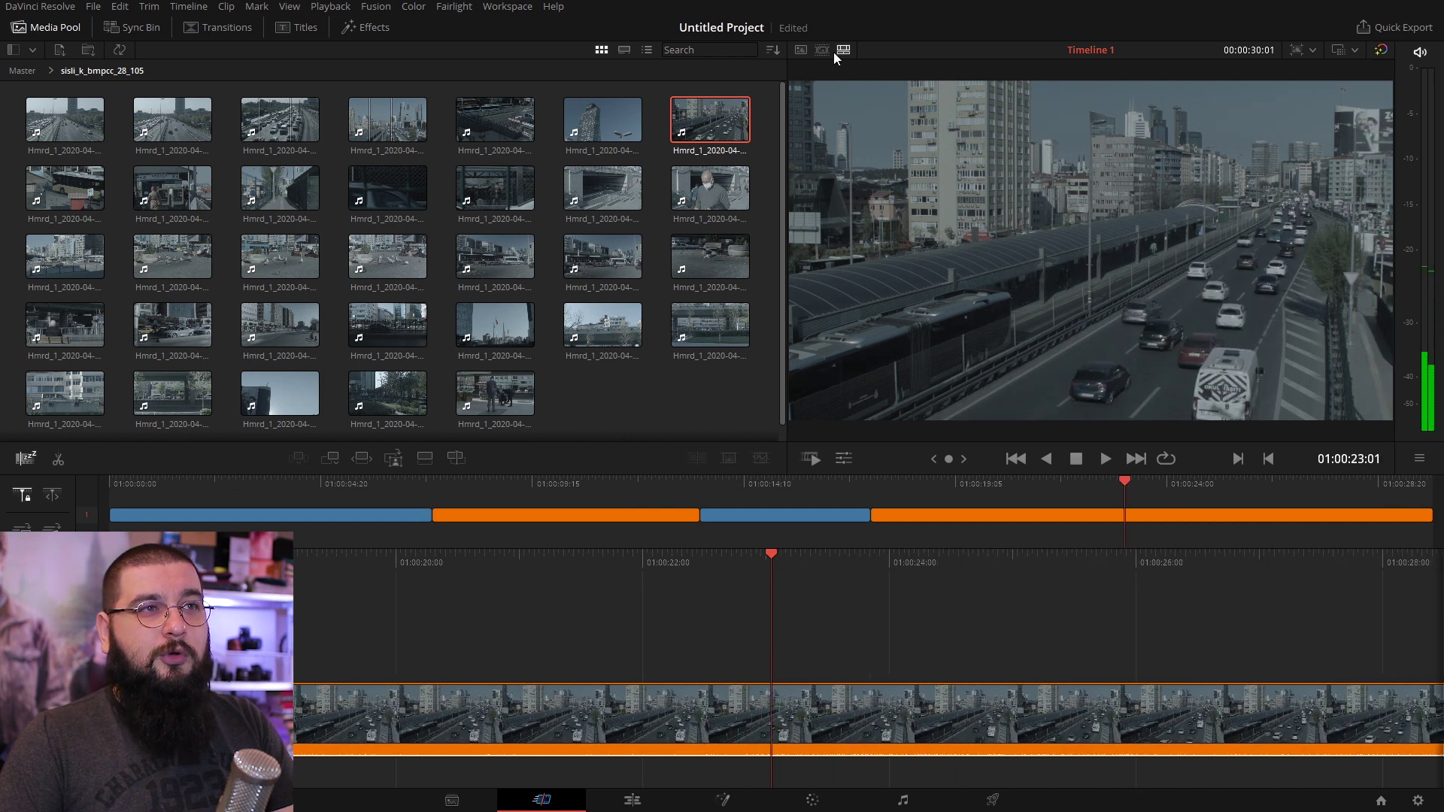
click(824, 51)
drag(960, 429, 966, 430)
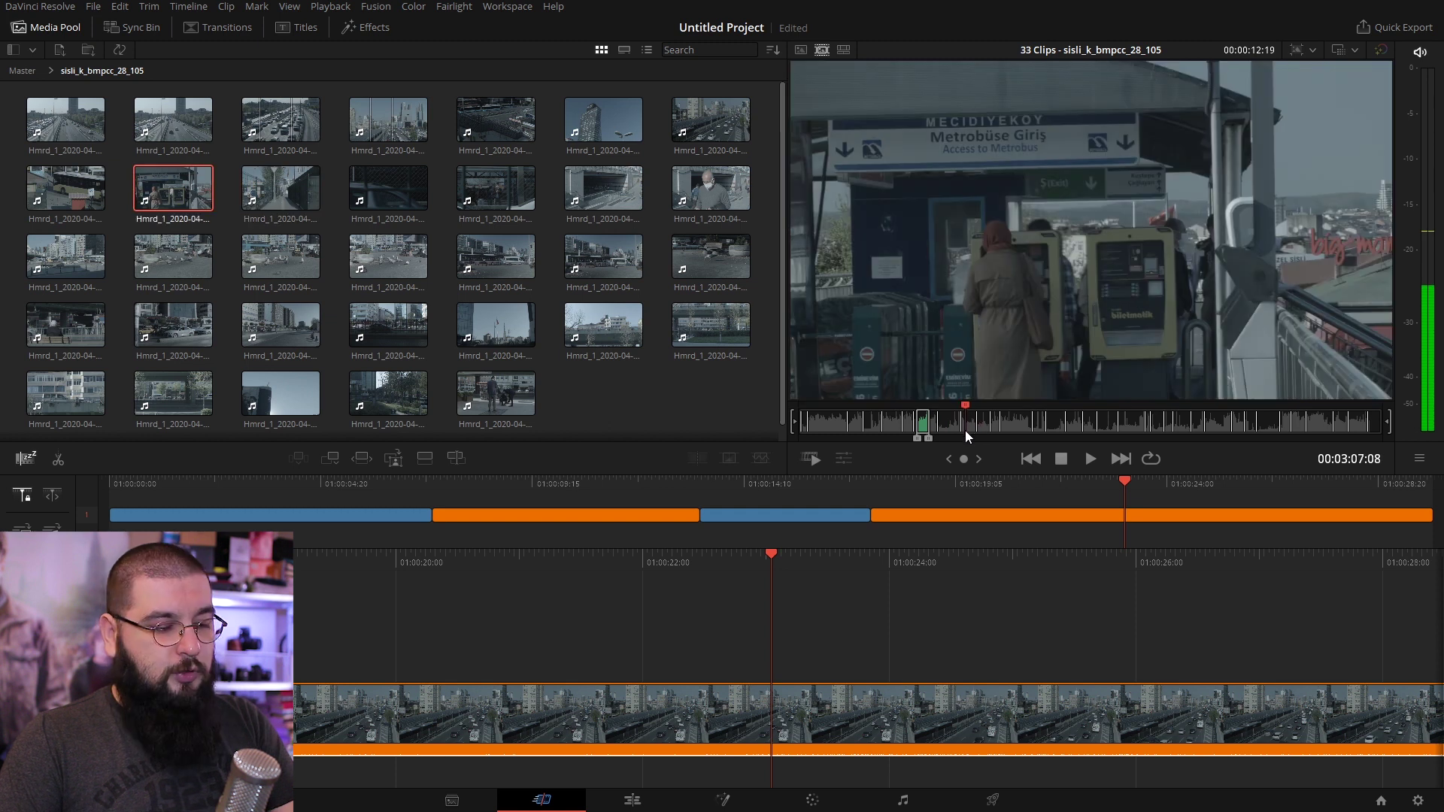
Step: Play the Metrobüs entrance clip and append it to the timeline end
key(space)
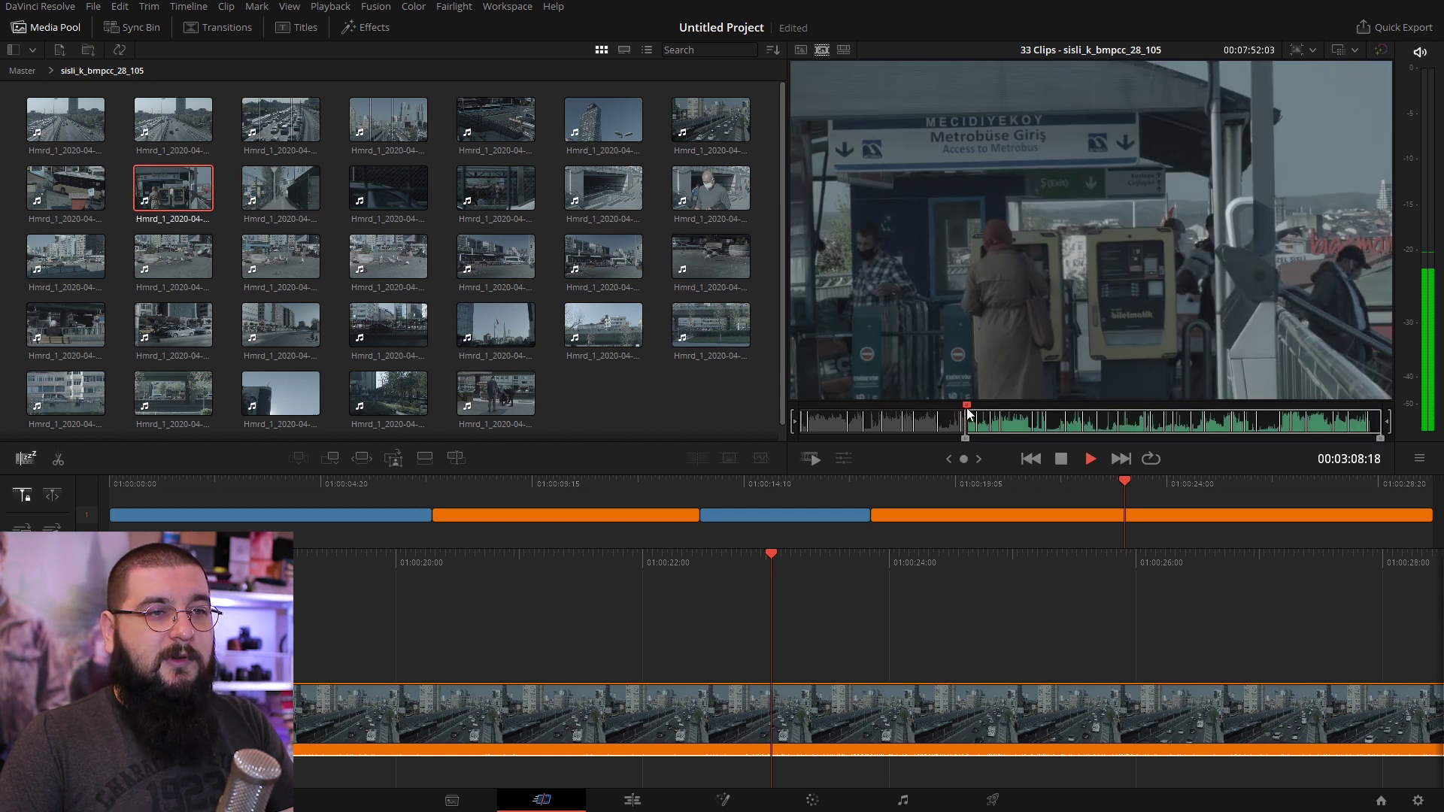
key(space)
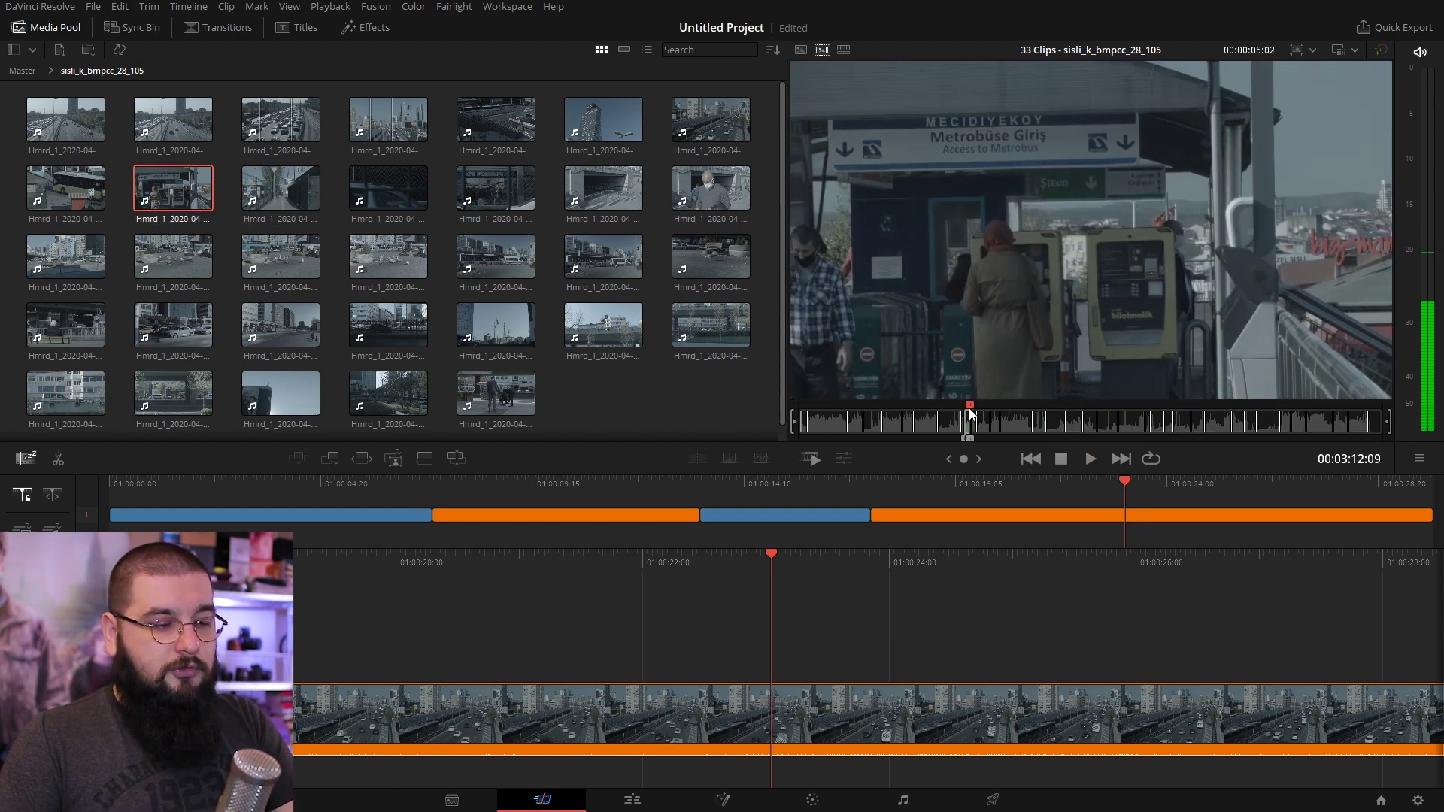
click(340, 459)
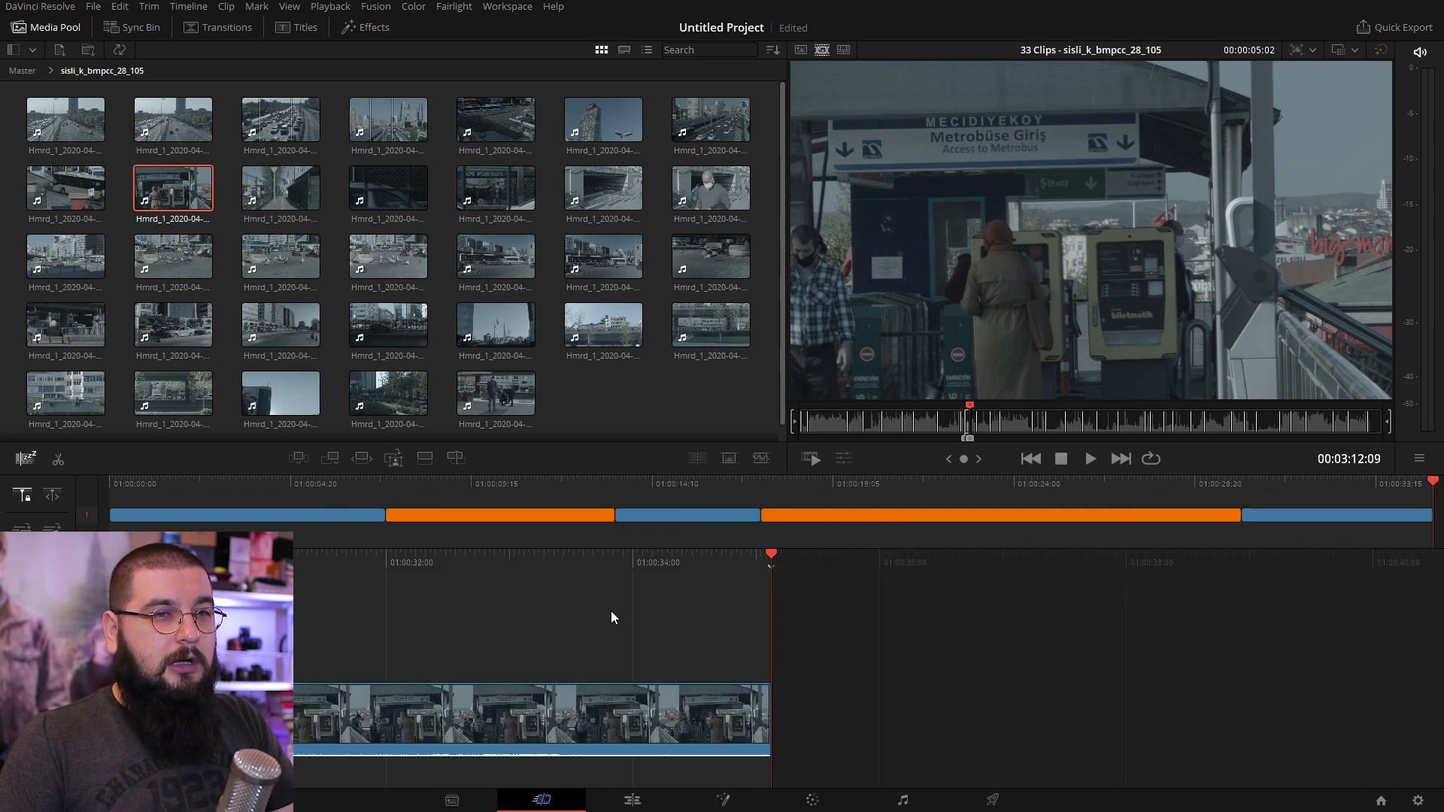
Step: Mark a short In/Out range on the car-through-fence shot, append it, and colour it orange
drag(972, 420, 995, 418)
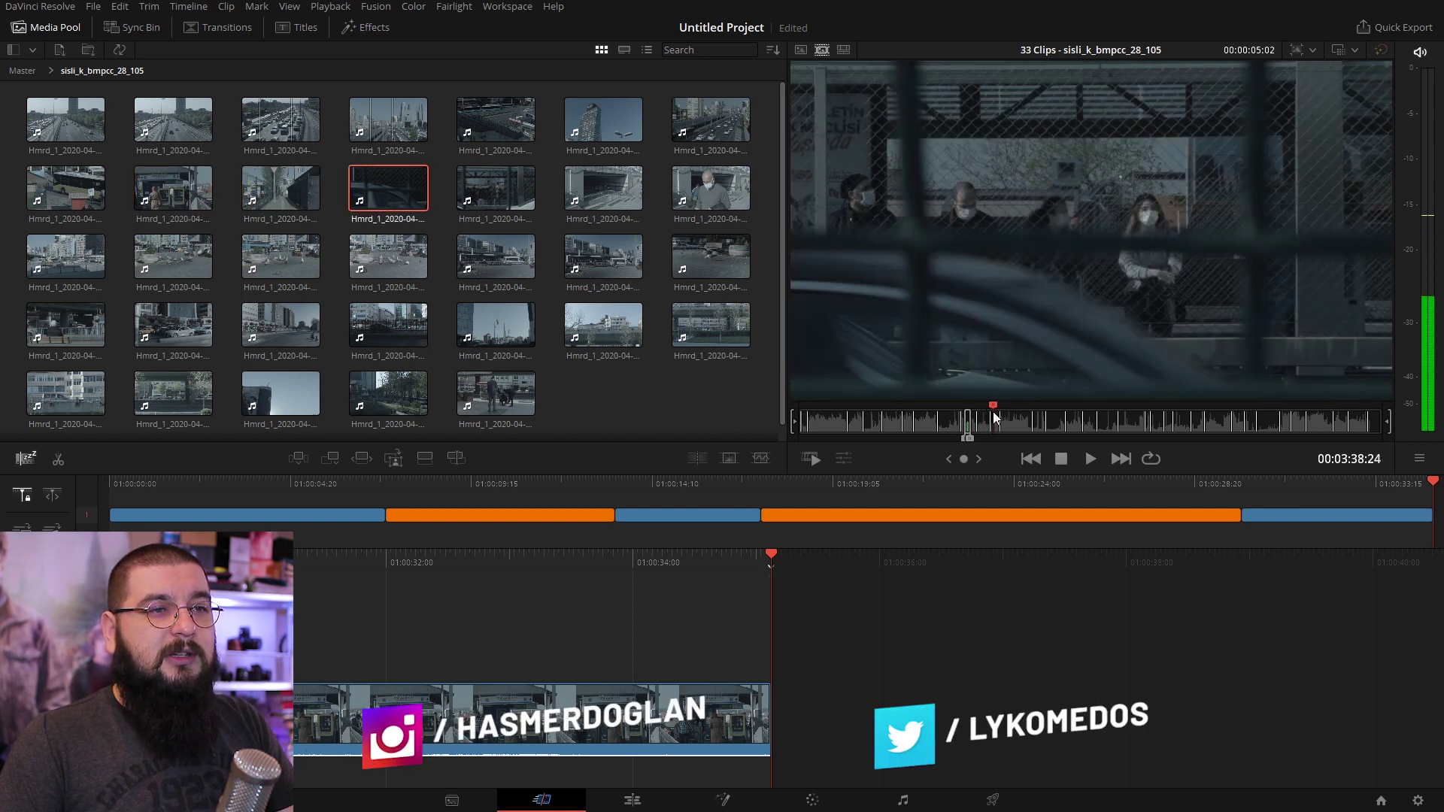
key(i)
key(space)
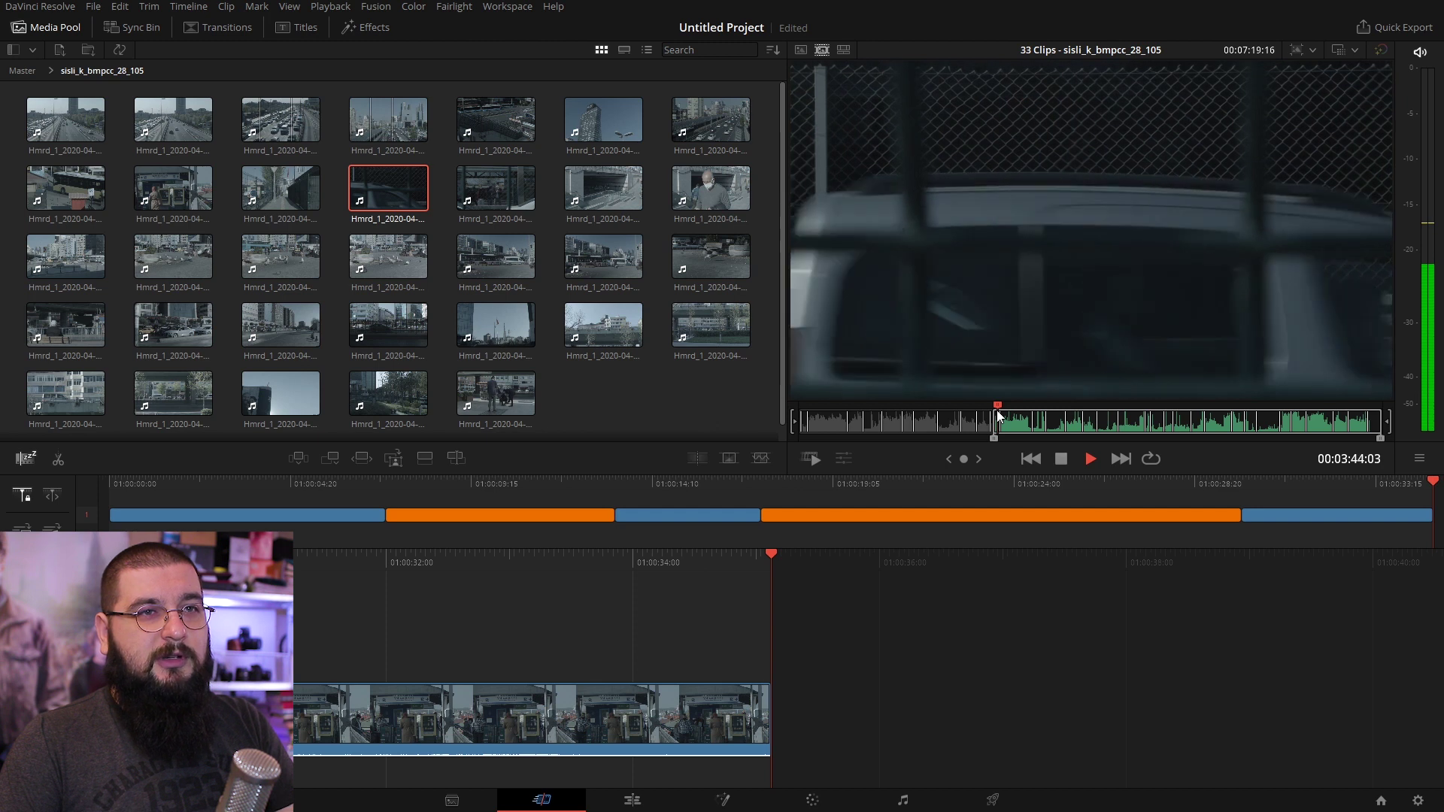
key(space)
key(o)
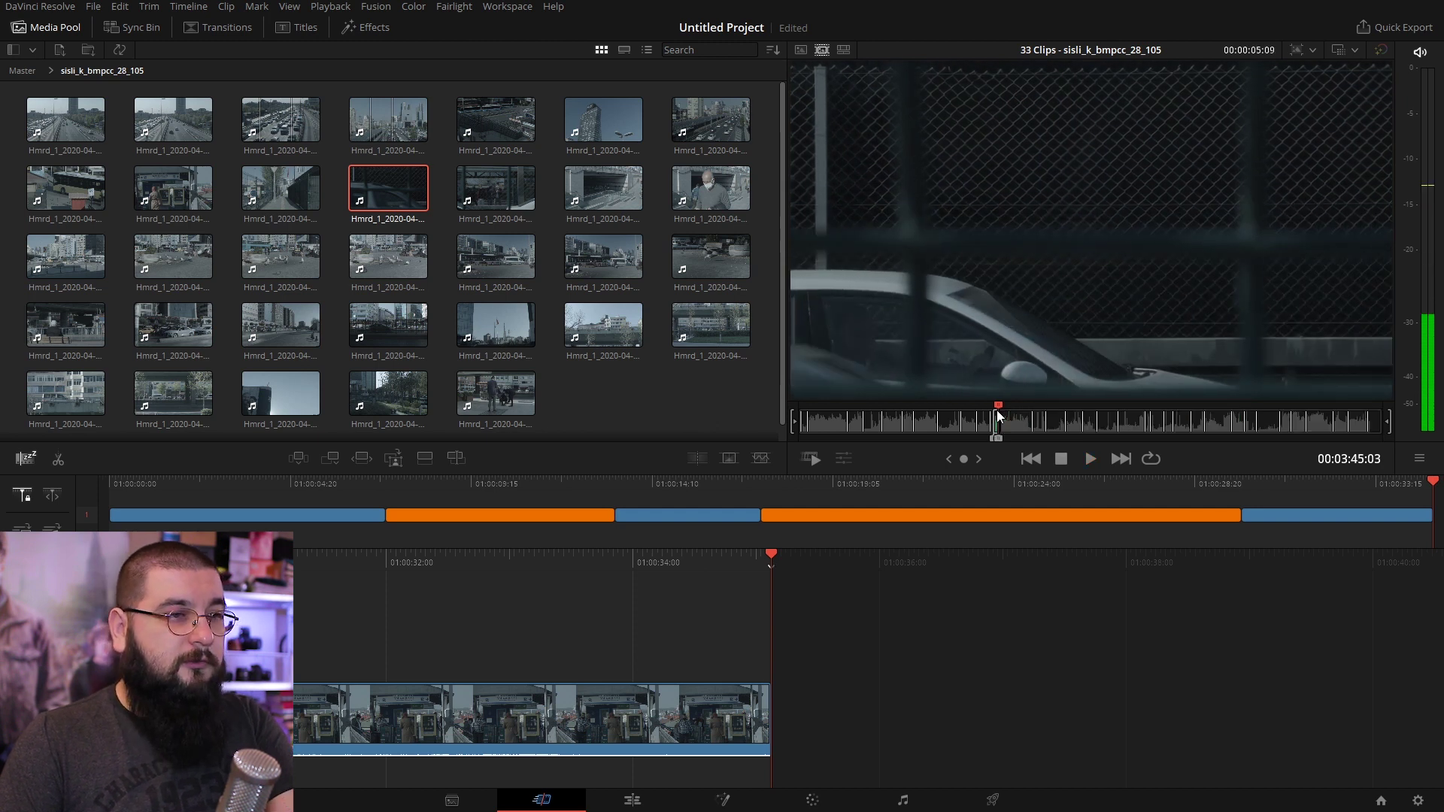
key(shift+F12)
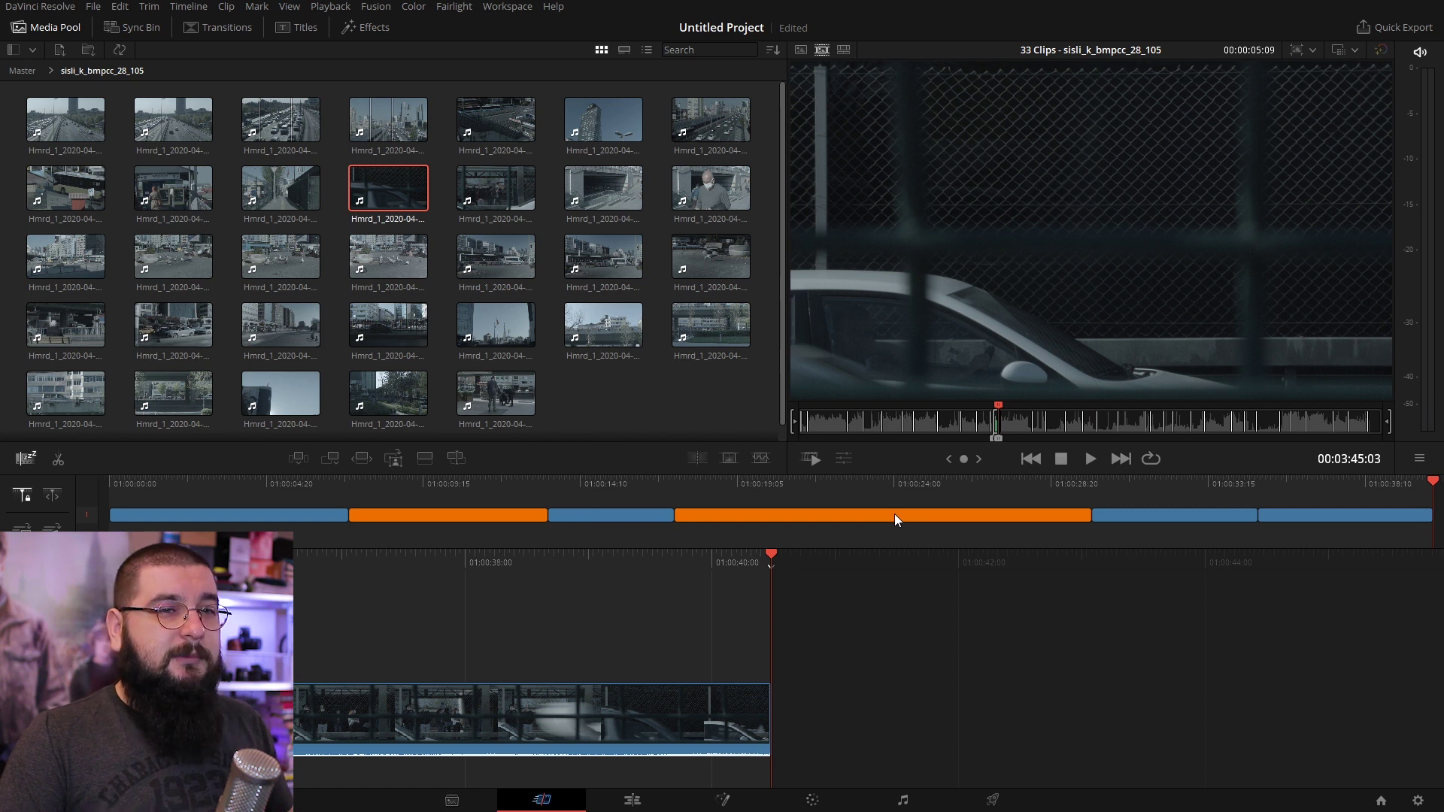
right_click(611, 729)
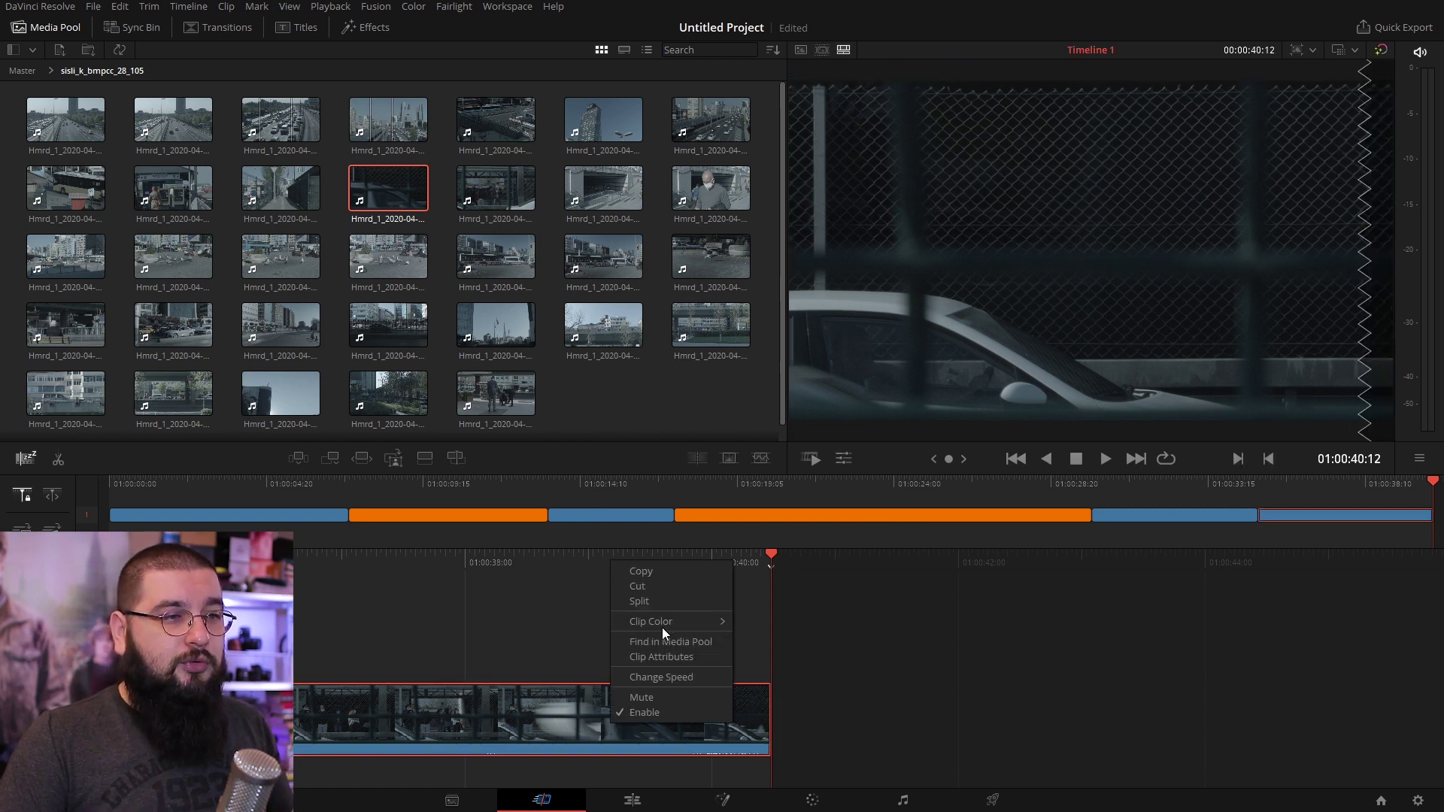
mouse_move(725, 623)
click(792, 533)
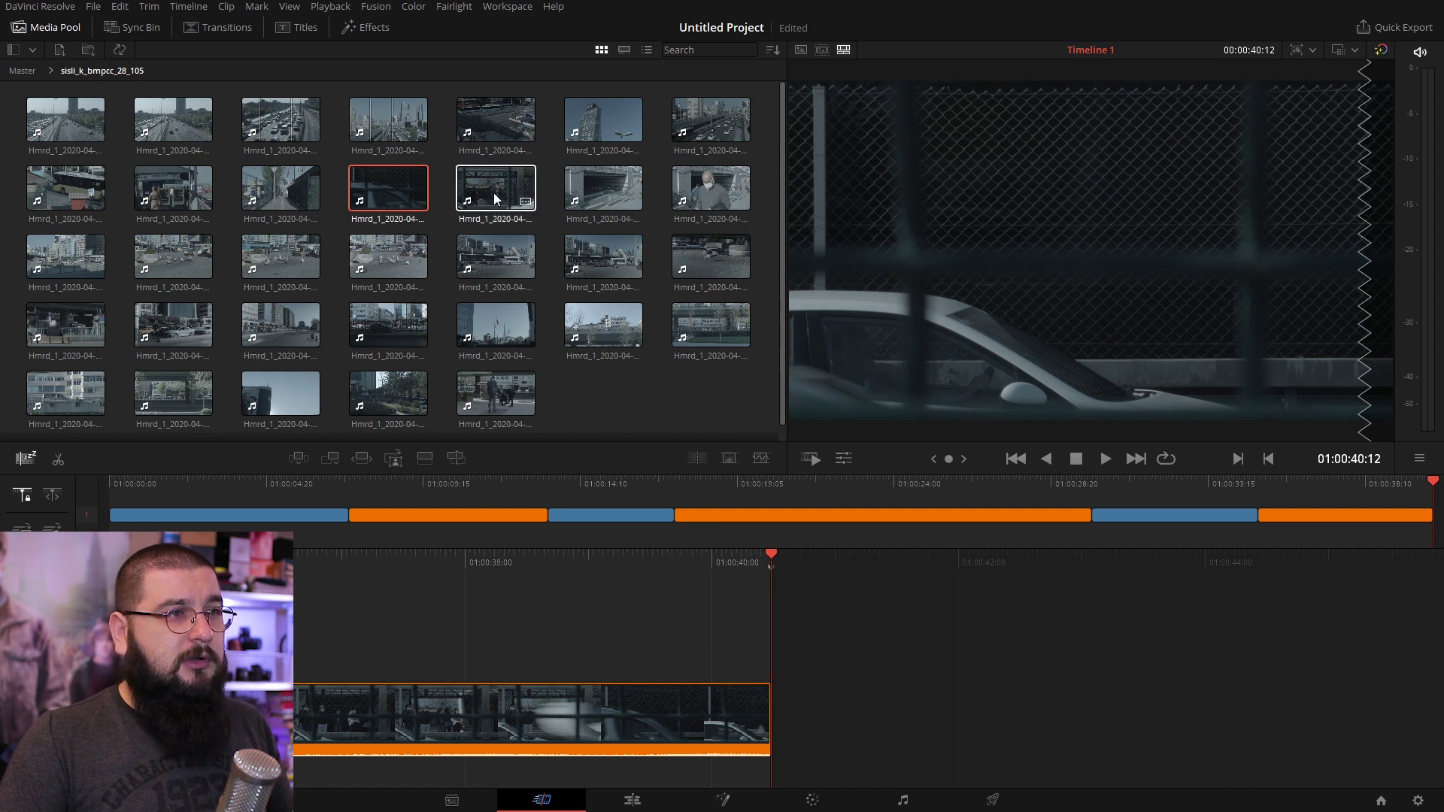
Step: Set an Out point on another street clip and append it to the timeline end
click(822, 49)
click(1216, 431)
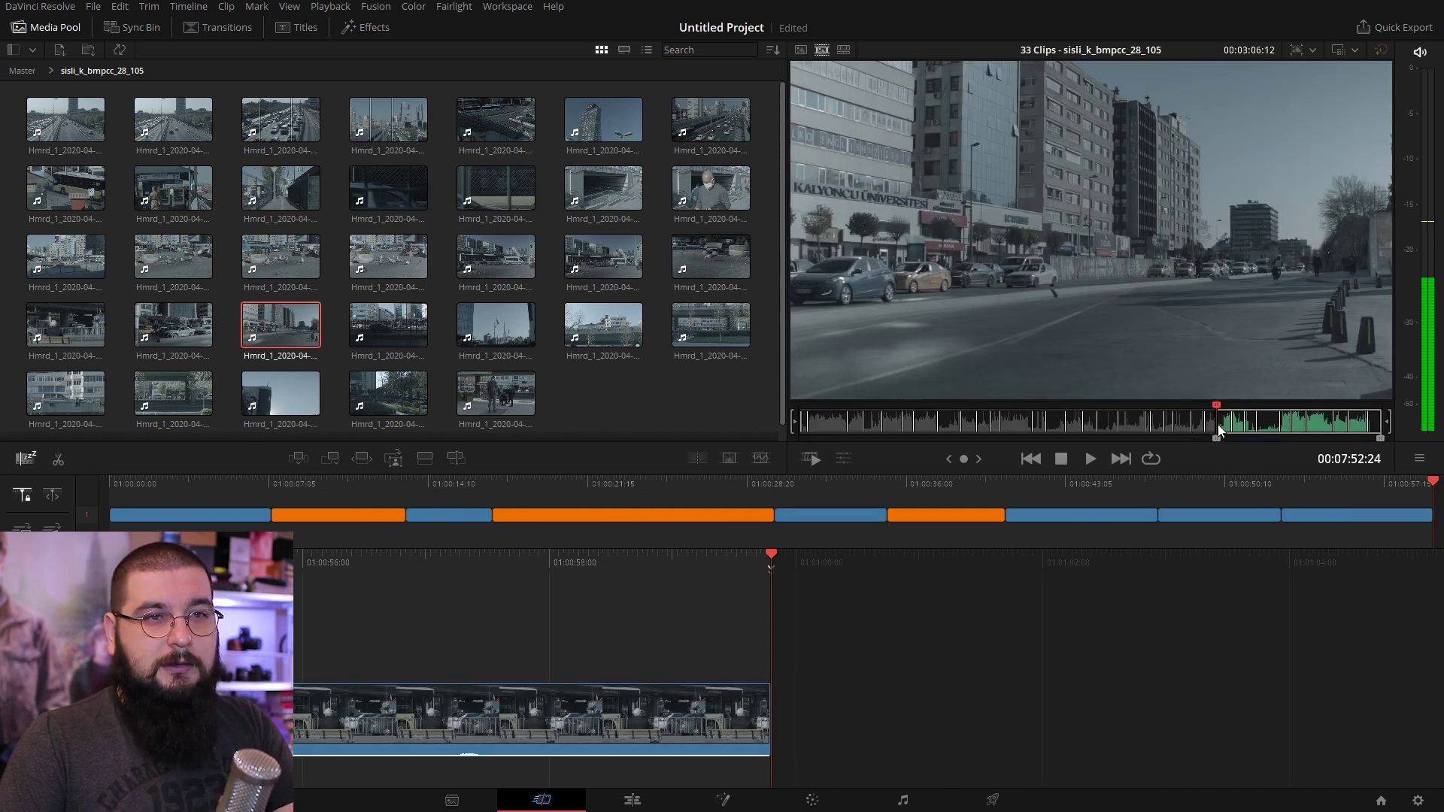
key(o)
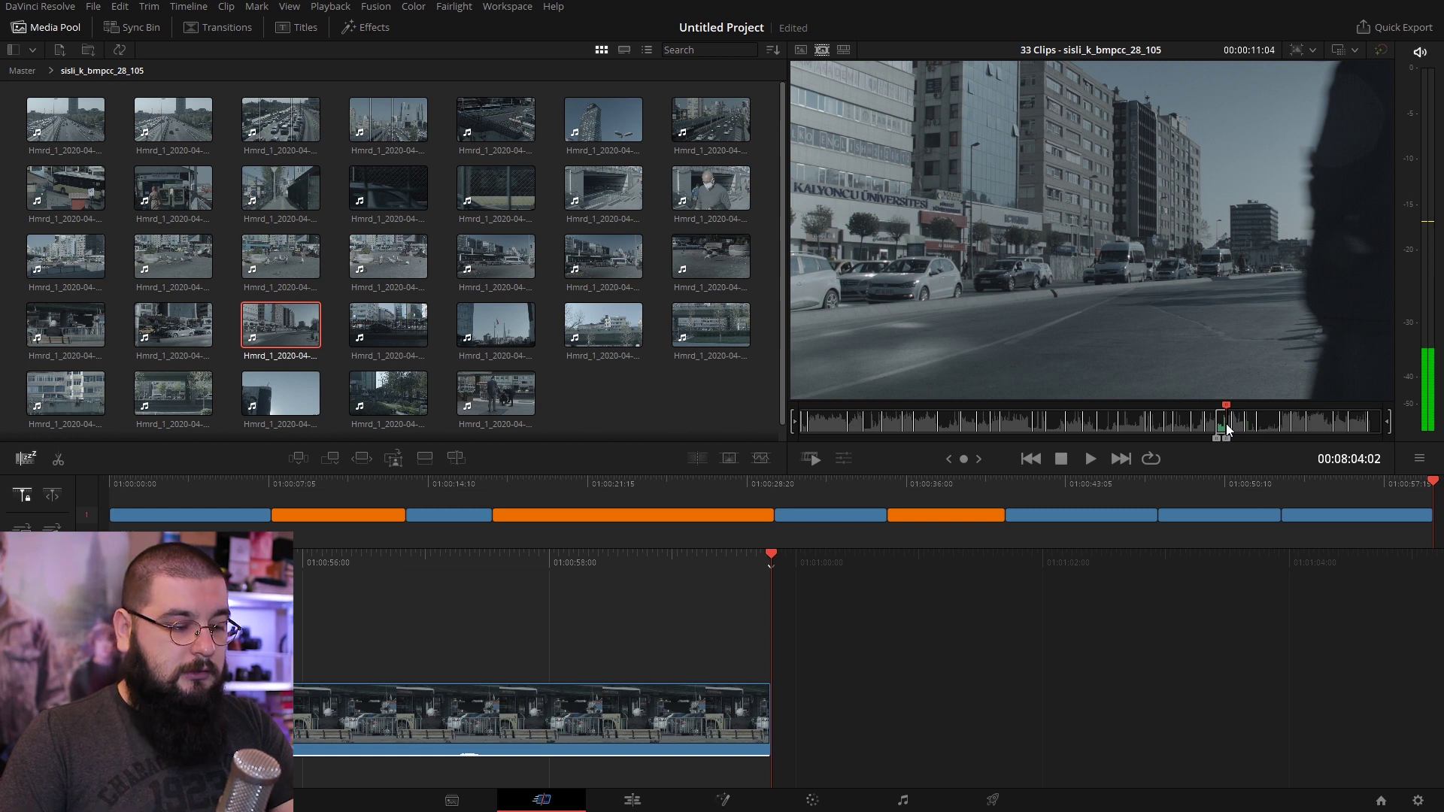
key(shift+F12)
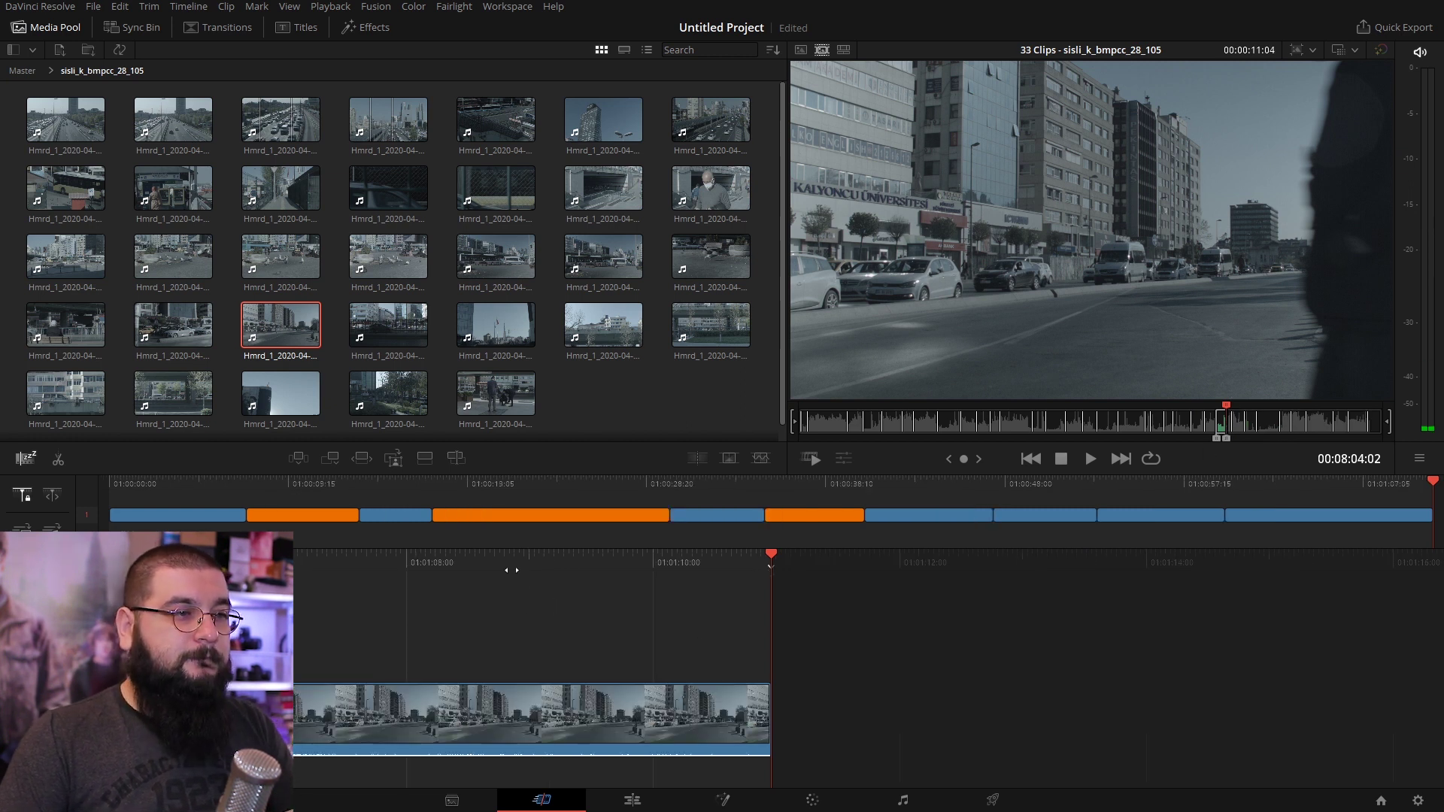
Step: Back in the timeline view, colour the bus-square clip orange
click(509, 567)
click(1064, 517)
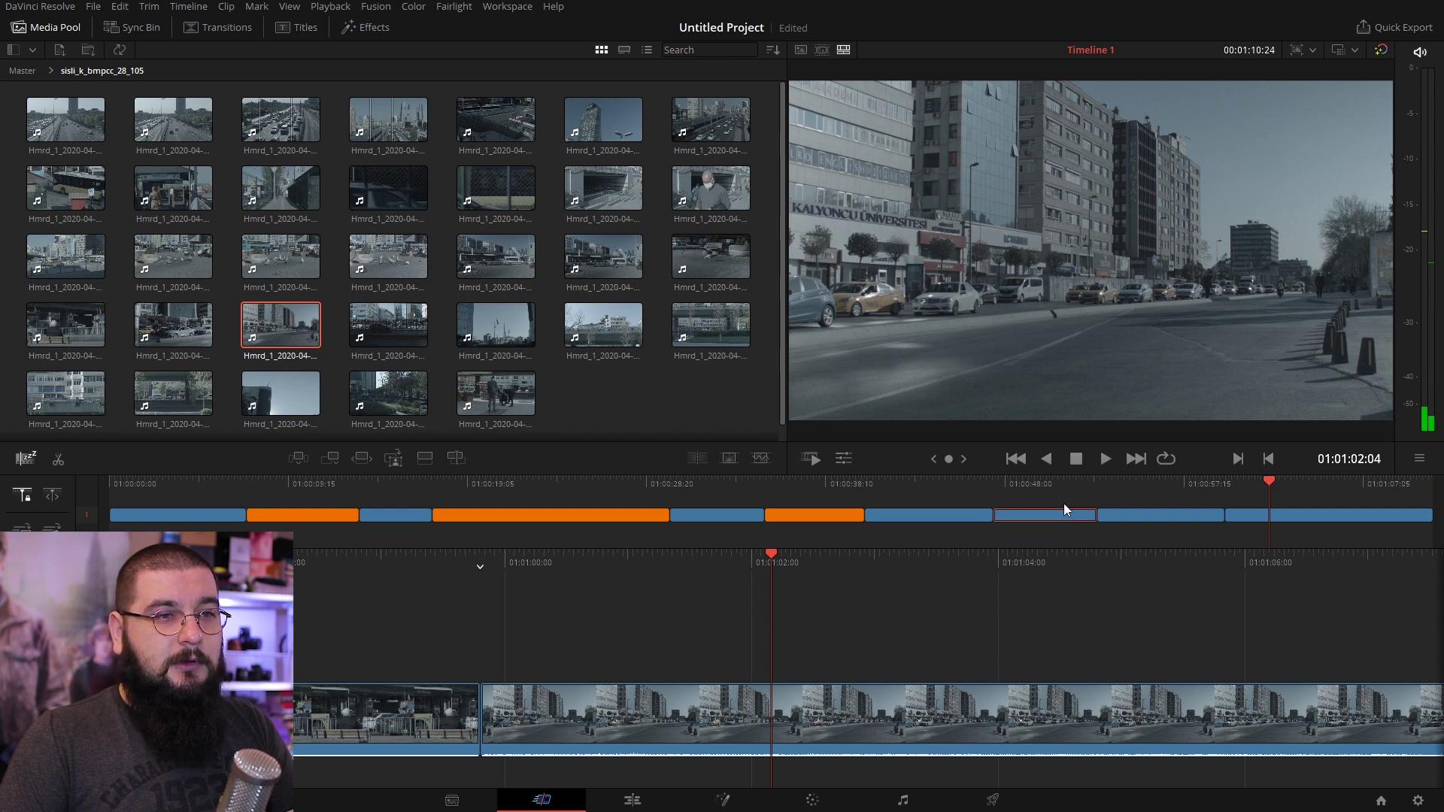
click(1059, 511)
right_click(811, 703)
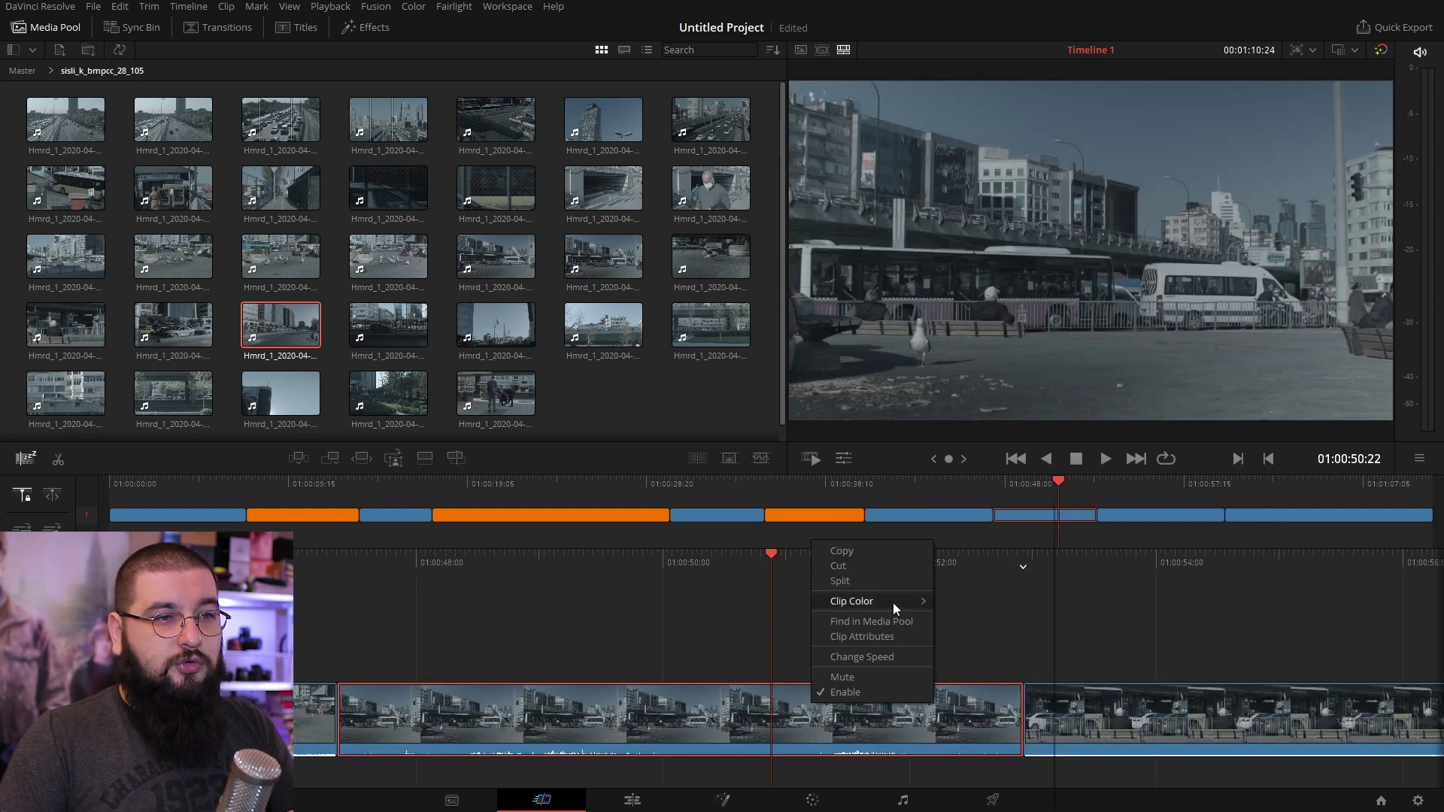
mouse_move(892, 602)
click(978, 530)
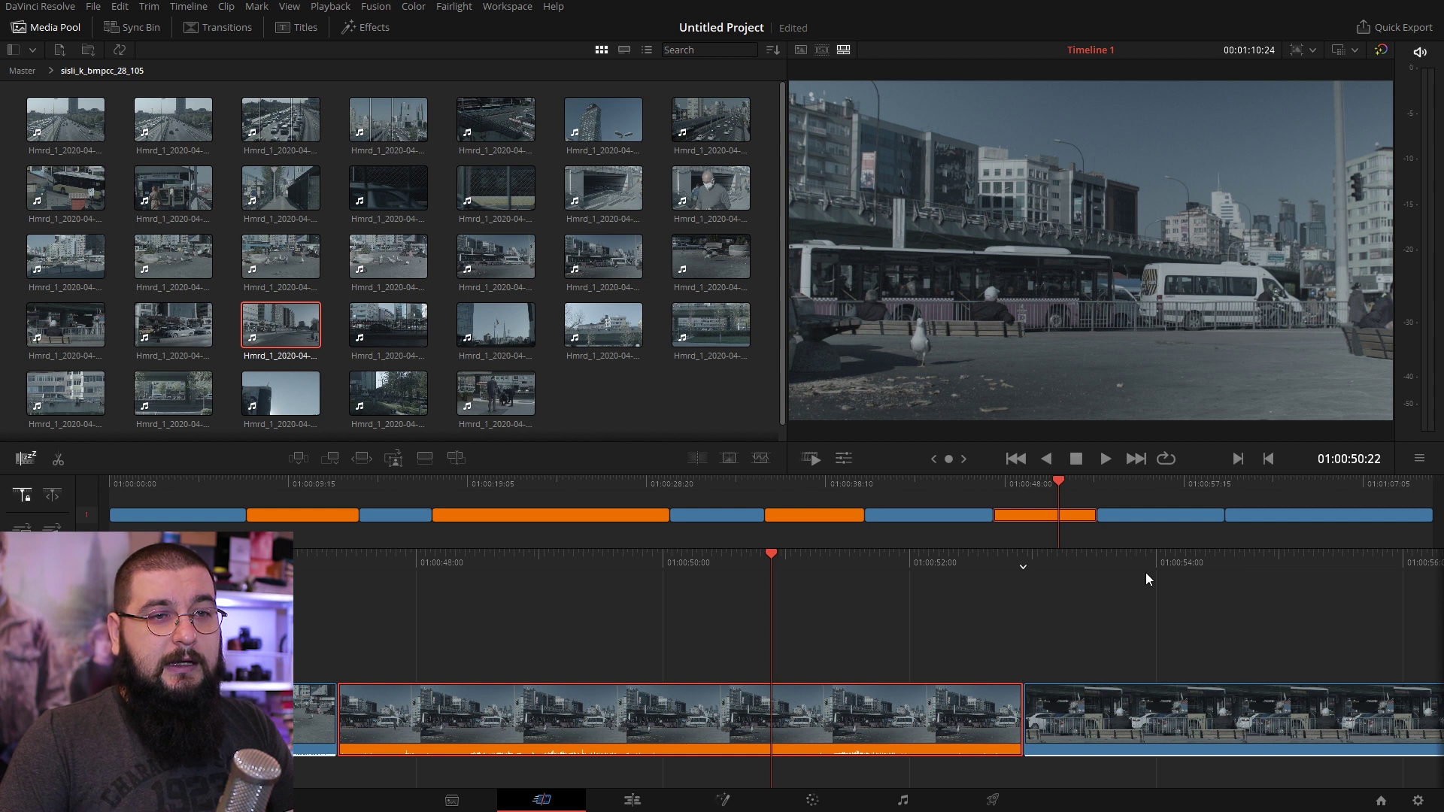
Step: Colour the final street clip at the end of the timeline orange
click(1300, 481)
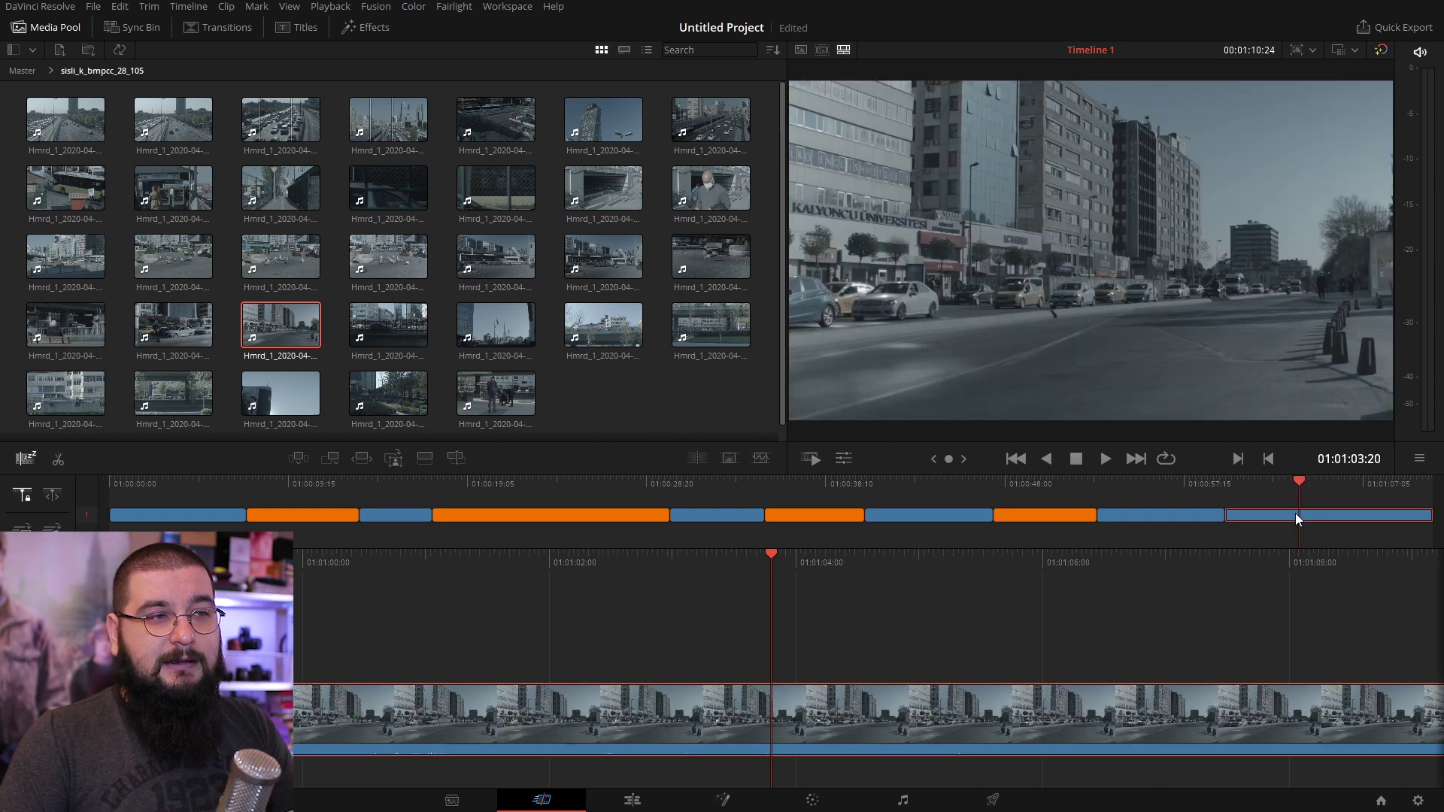
right_click(1295, 519)
mouse_move(1185, 589)
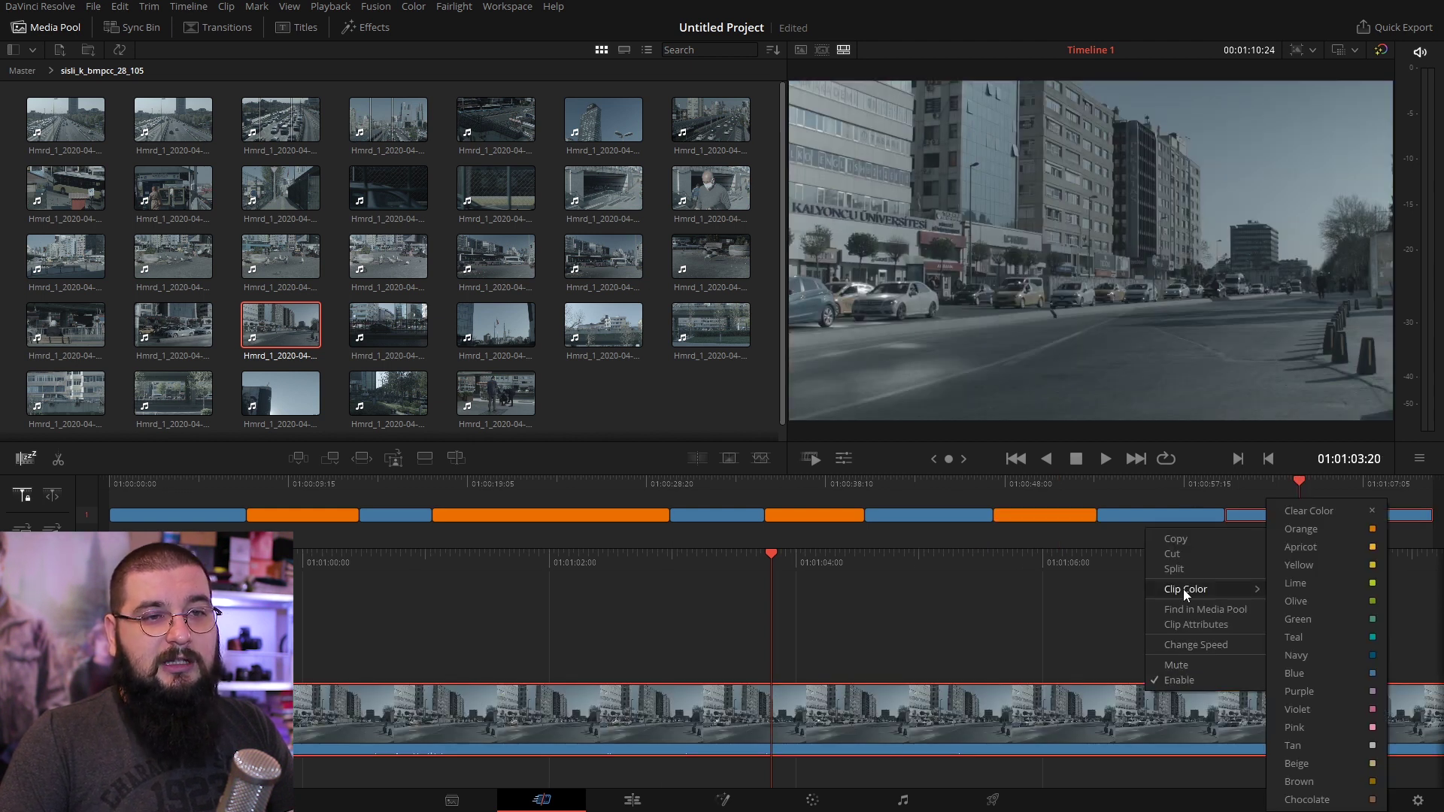
click(1303, 529)
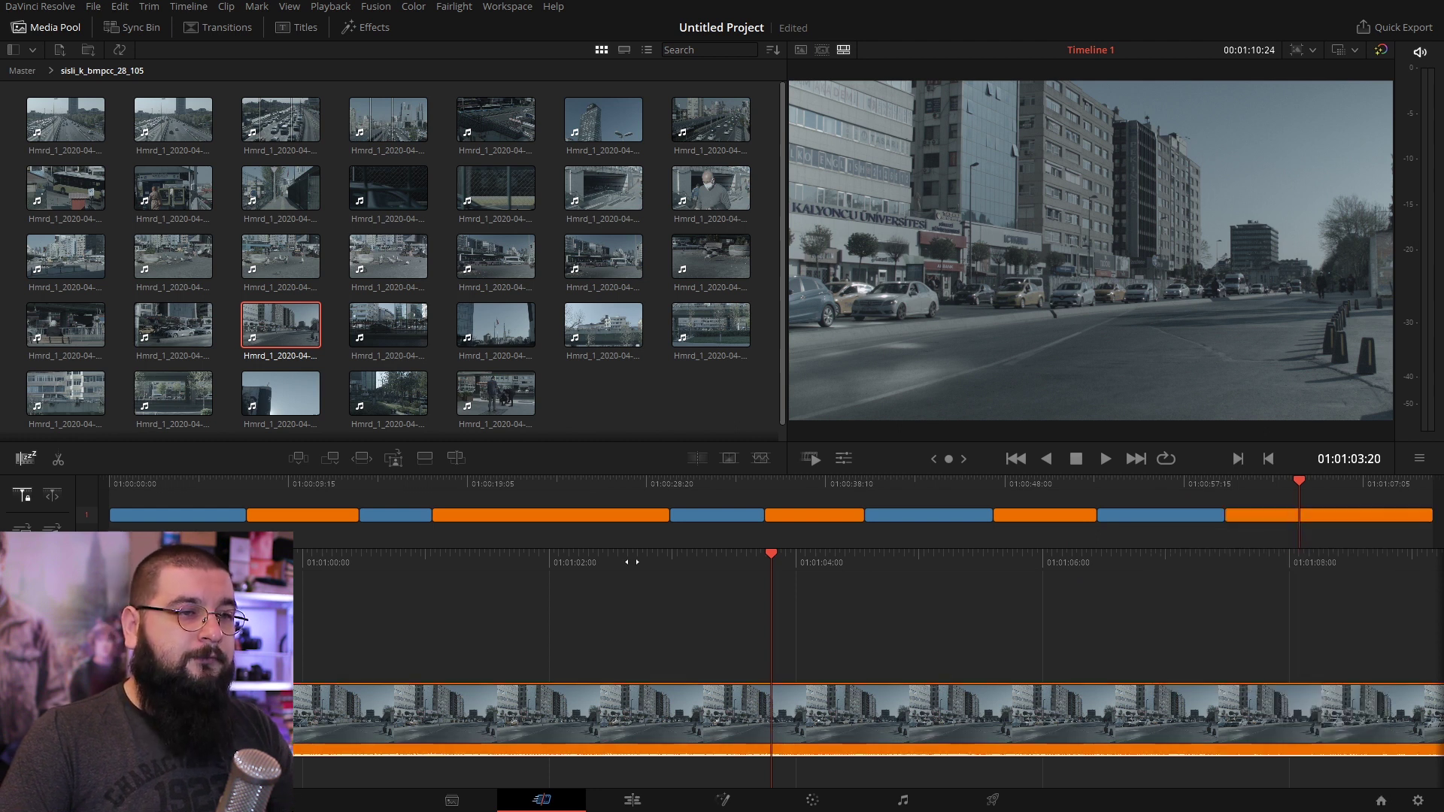
click(1171, 485)
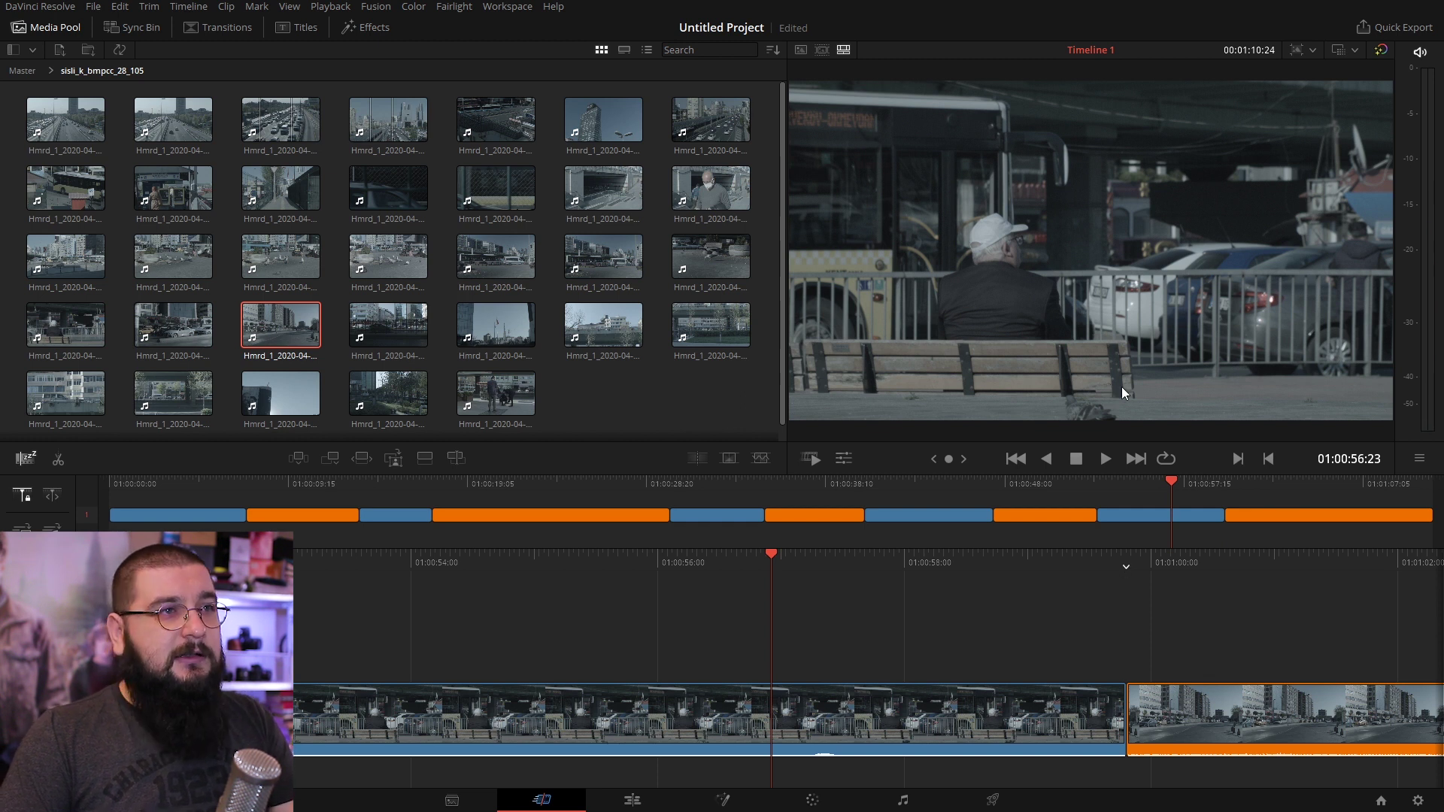
Step: Preview a media pool street clip, then move the timeline playhead back toward the Metrobus clip
scroll(557, 359, down, 1)
double_click(382, 308)
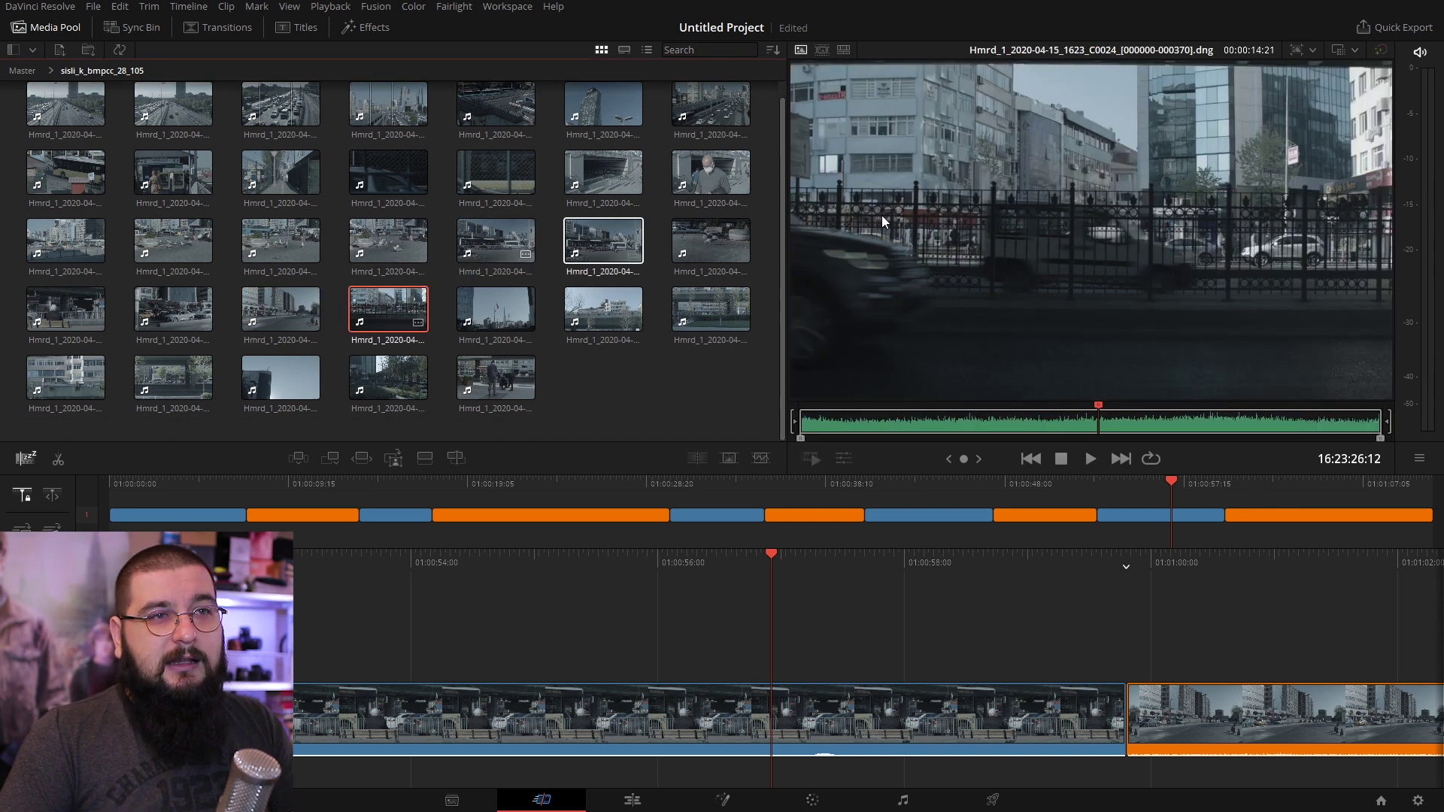
click(616, 573)
click(591, 376)
key(Up)
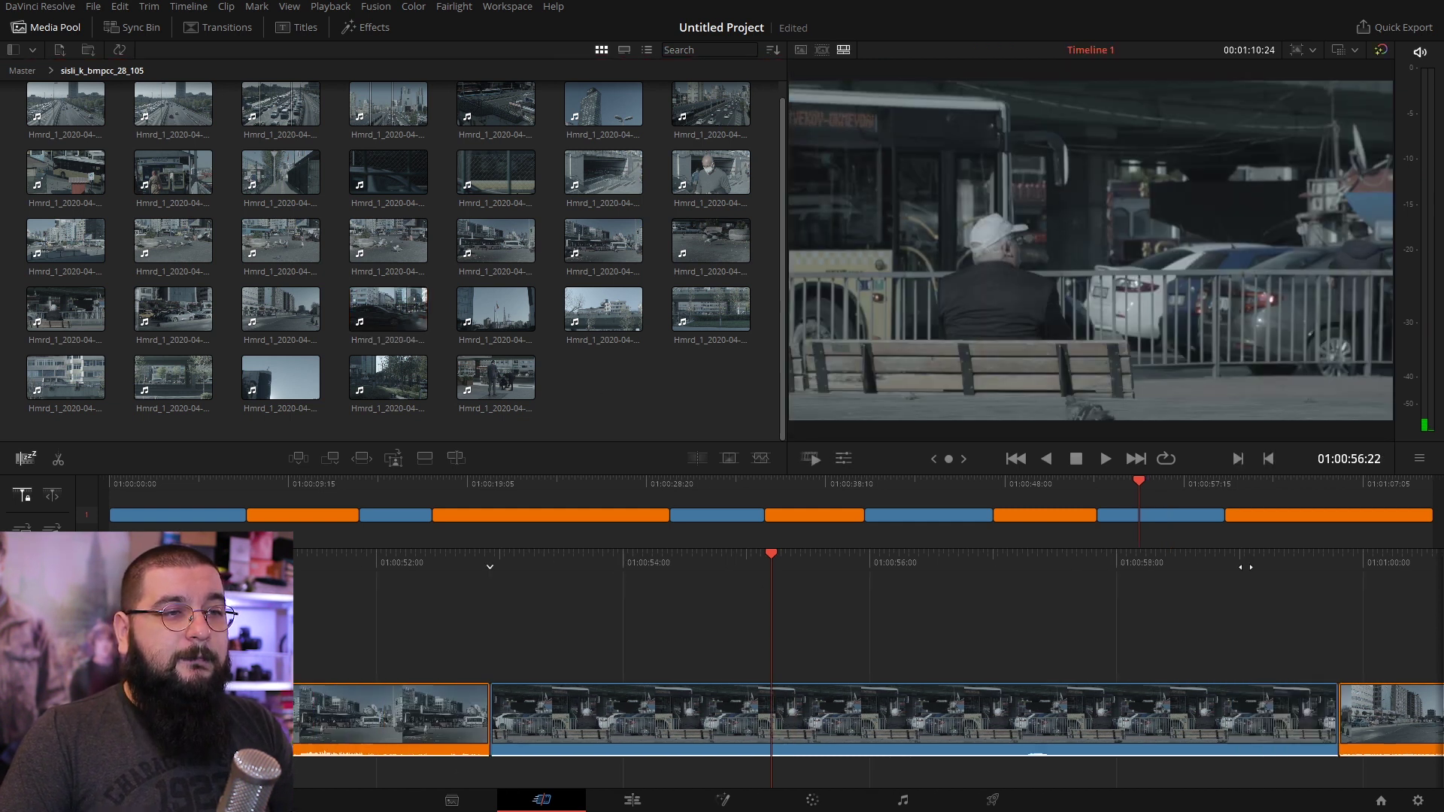
key(Up)
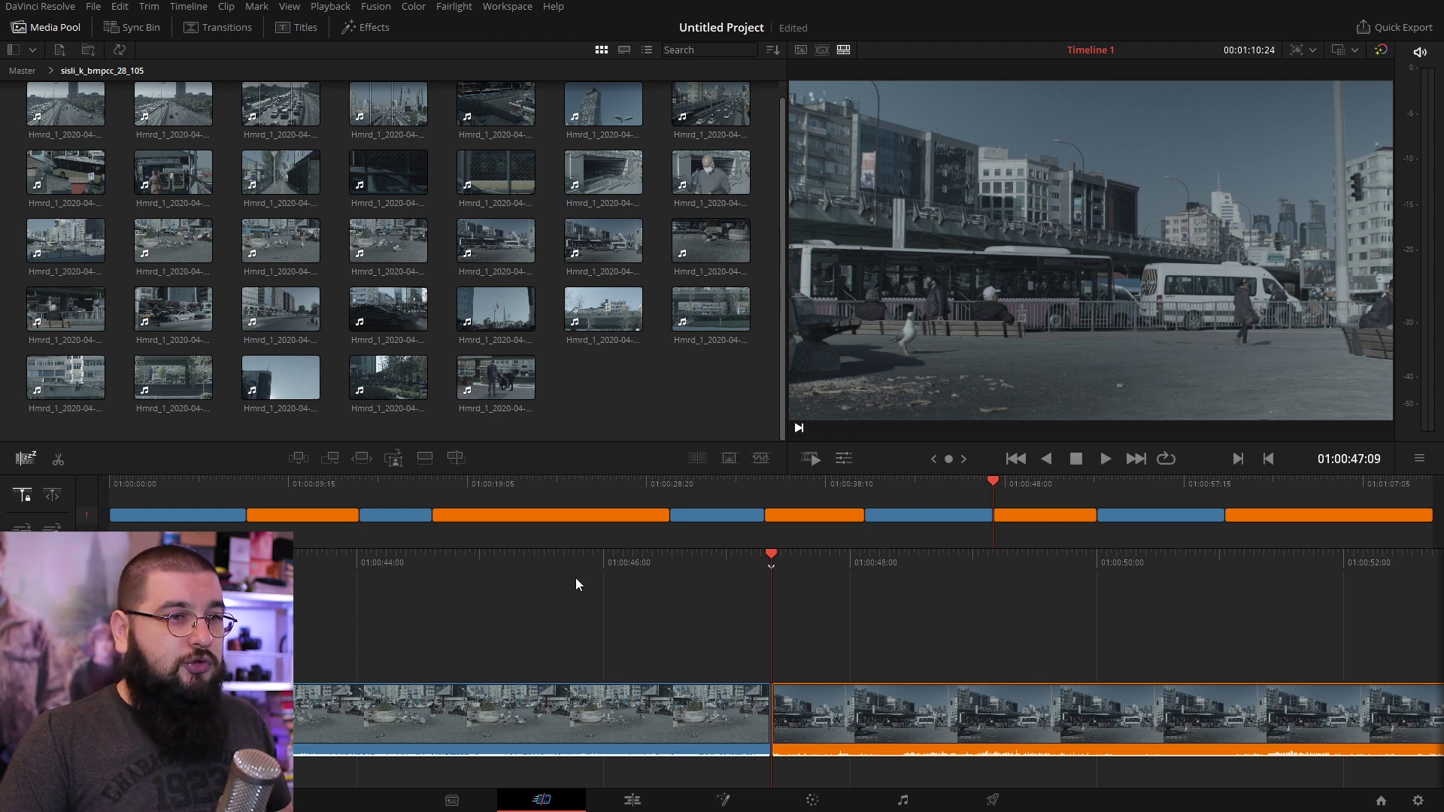
drag(913, 538, 1189, 538)
drag(614, 702, 869, 702)
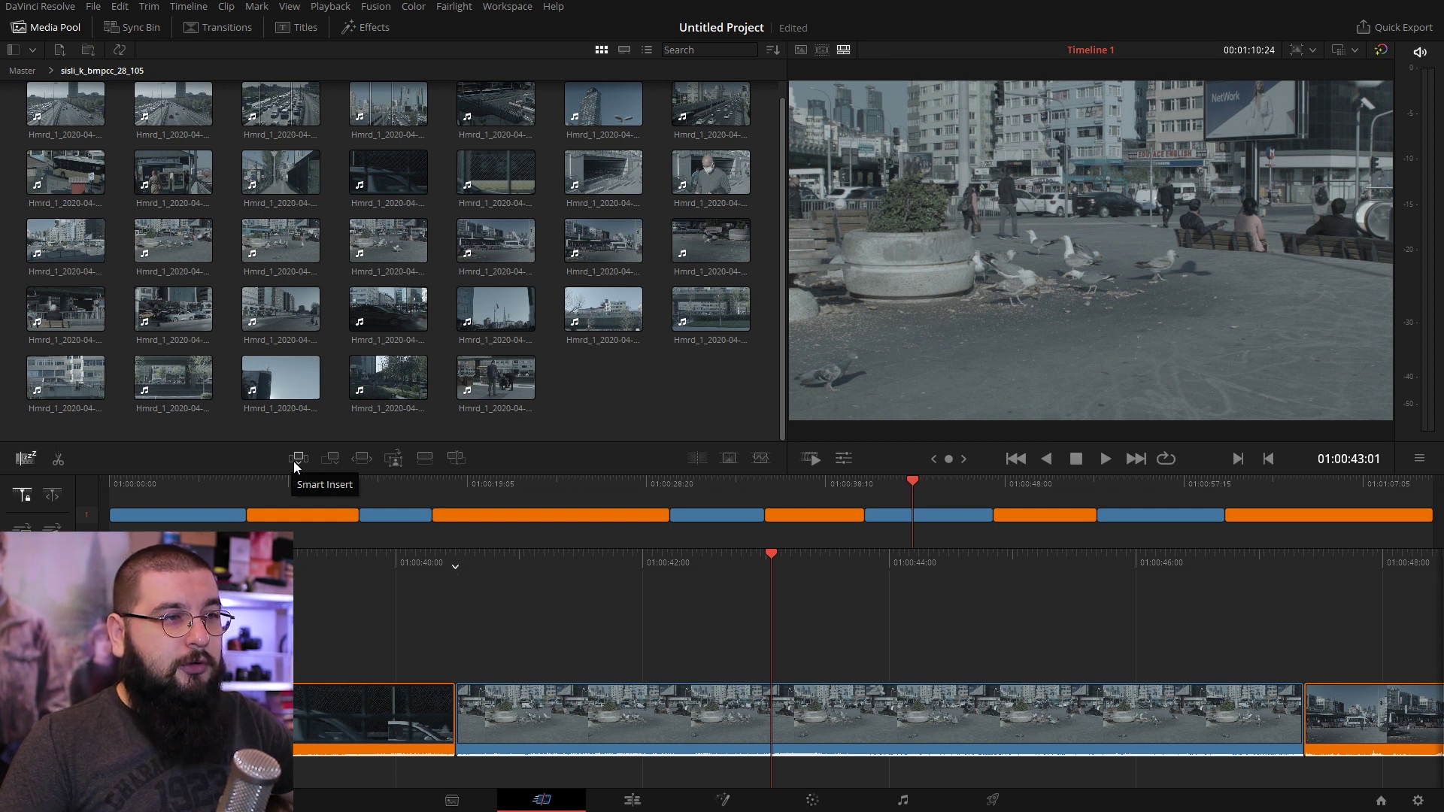
Step: Colour the Metrobus entrance clip at about 01:00:32 pink
click(721, 501)
click(723, 515)
right_click(819, 701)
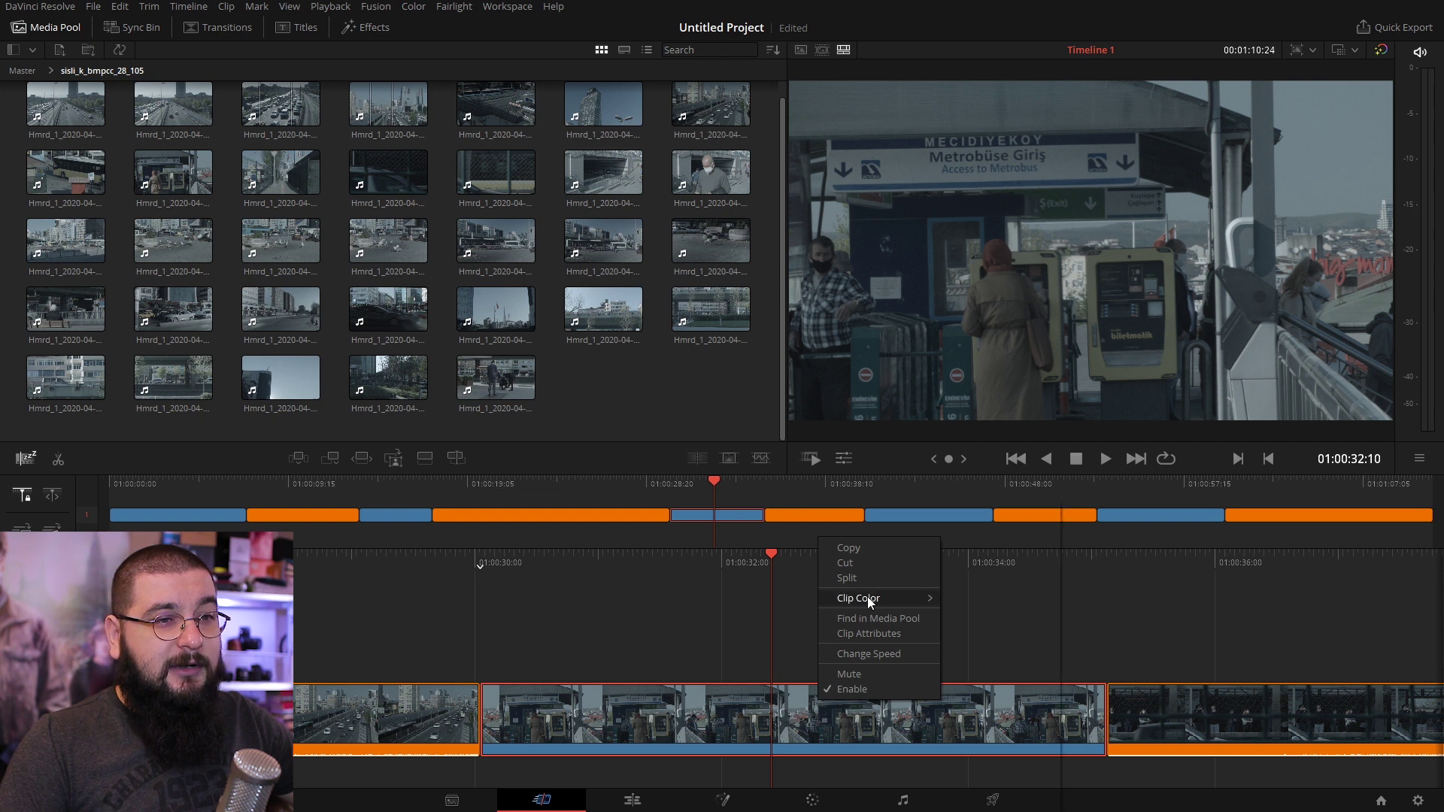
mouse_move(868, 598)
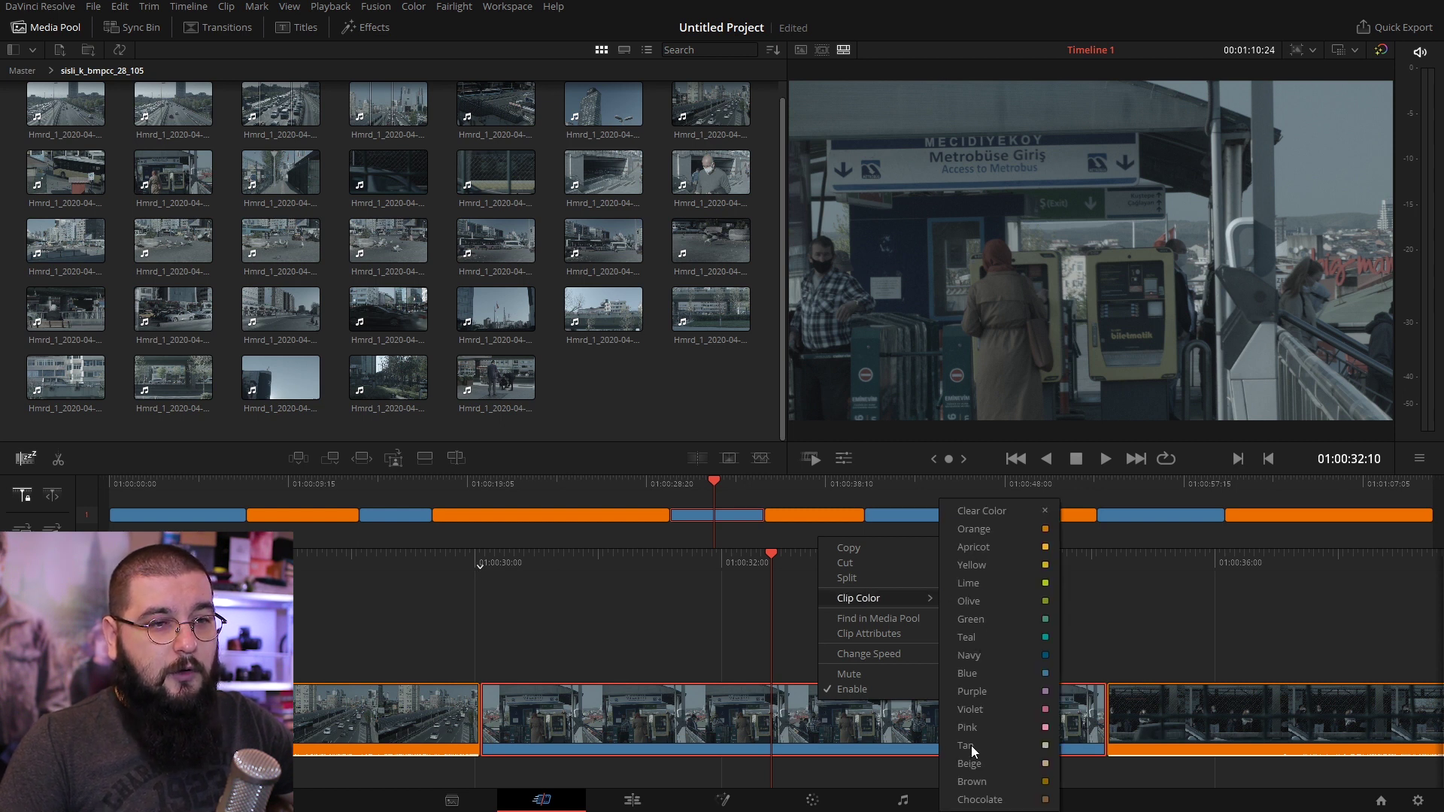
click(976, 712)
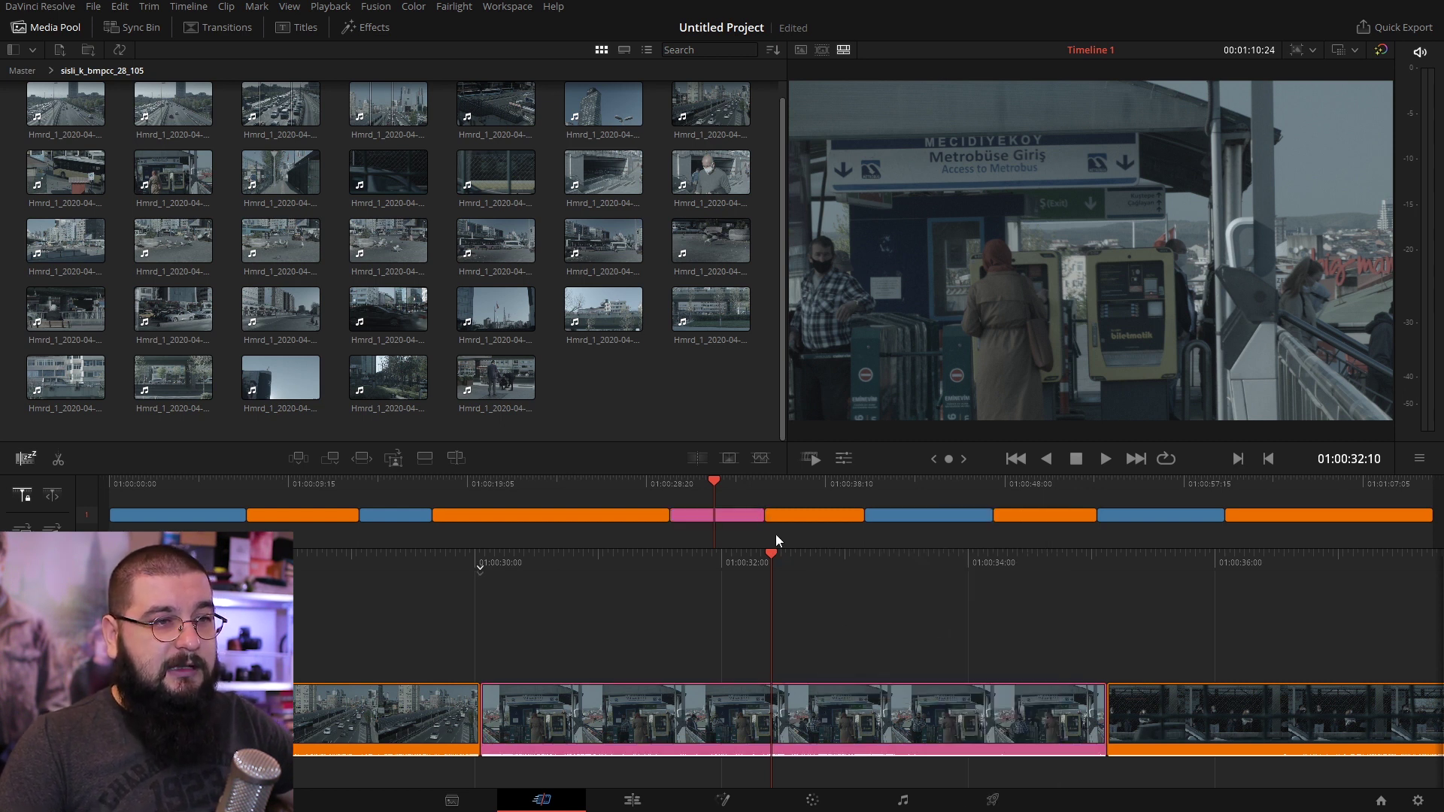
drag(729, 485, 644, 509)
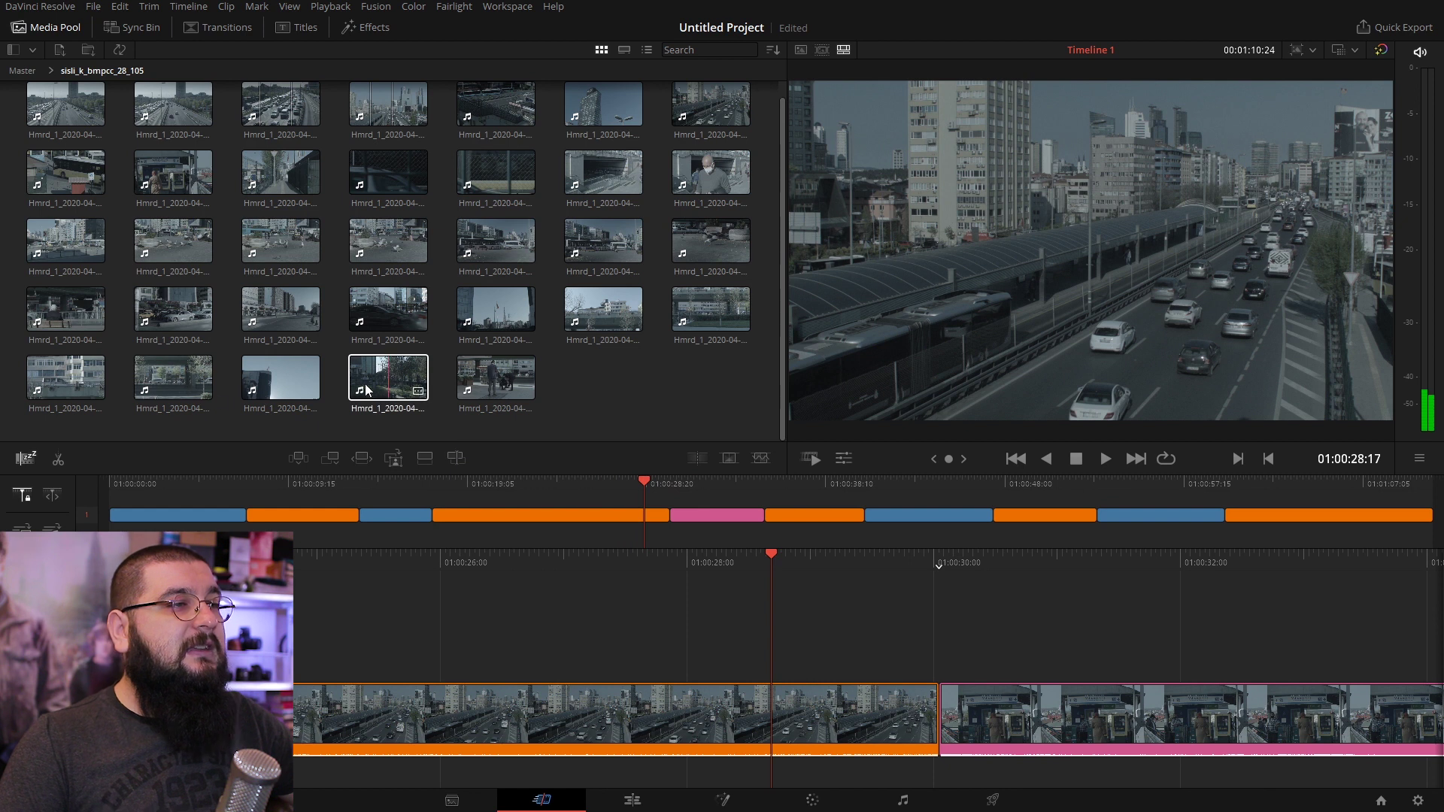
Step: Load the building-facade clip and mark a short In/Out range on it
click(65, 386)
mouse_move(1154, 421)
mouse_down()
mouse_move(910, 419)
mouse_move(1272, 429)
mouse_up()
key(i)
key(o)
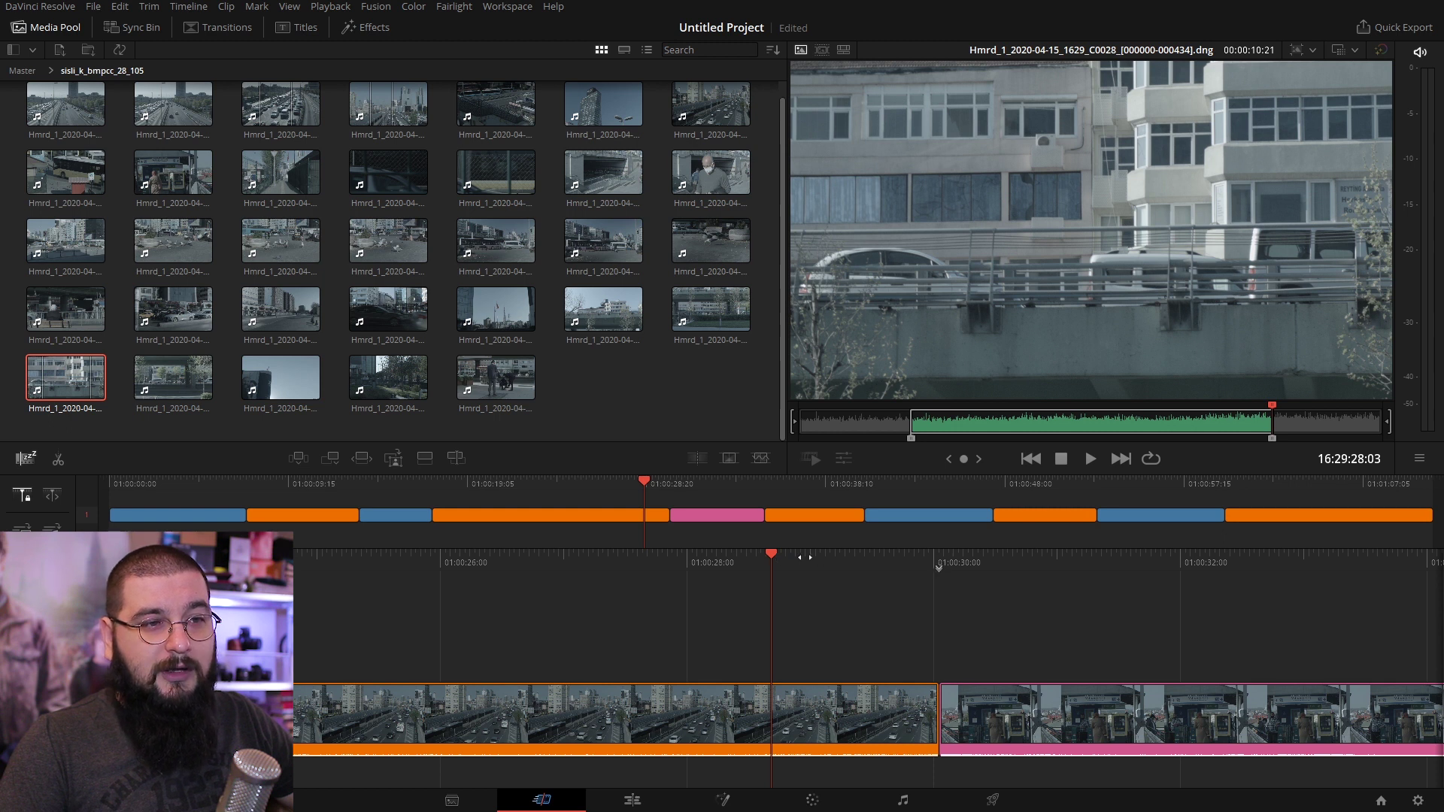
Step: Shuttle to the pink clip's cut, Smart Insert the building shot there, then undo it
key(l)
key(l)
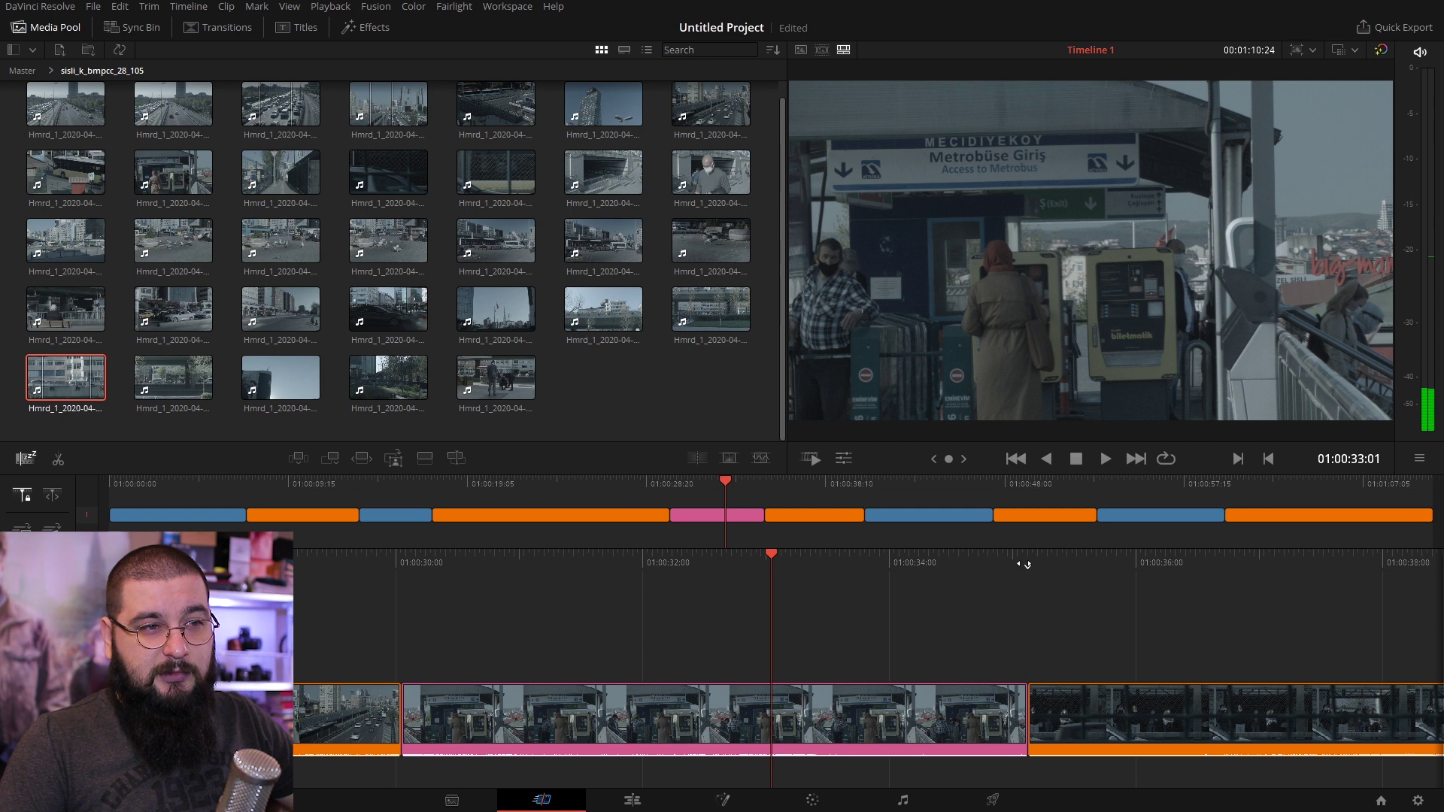
key(j)
key(j)
key(k)
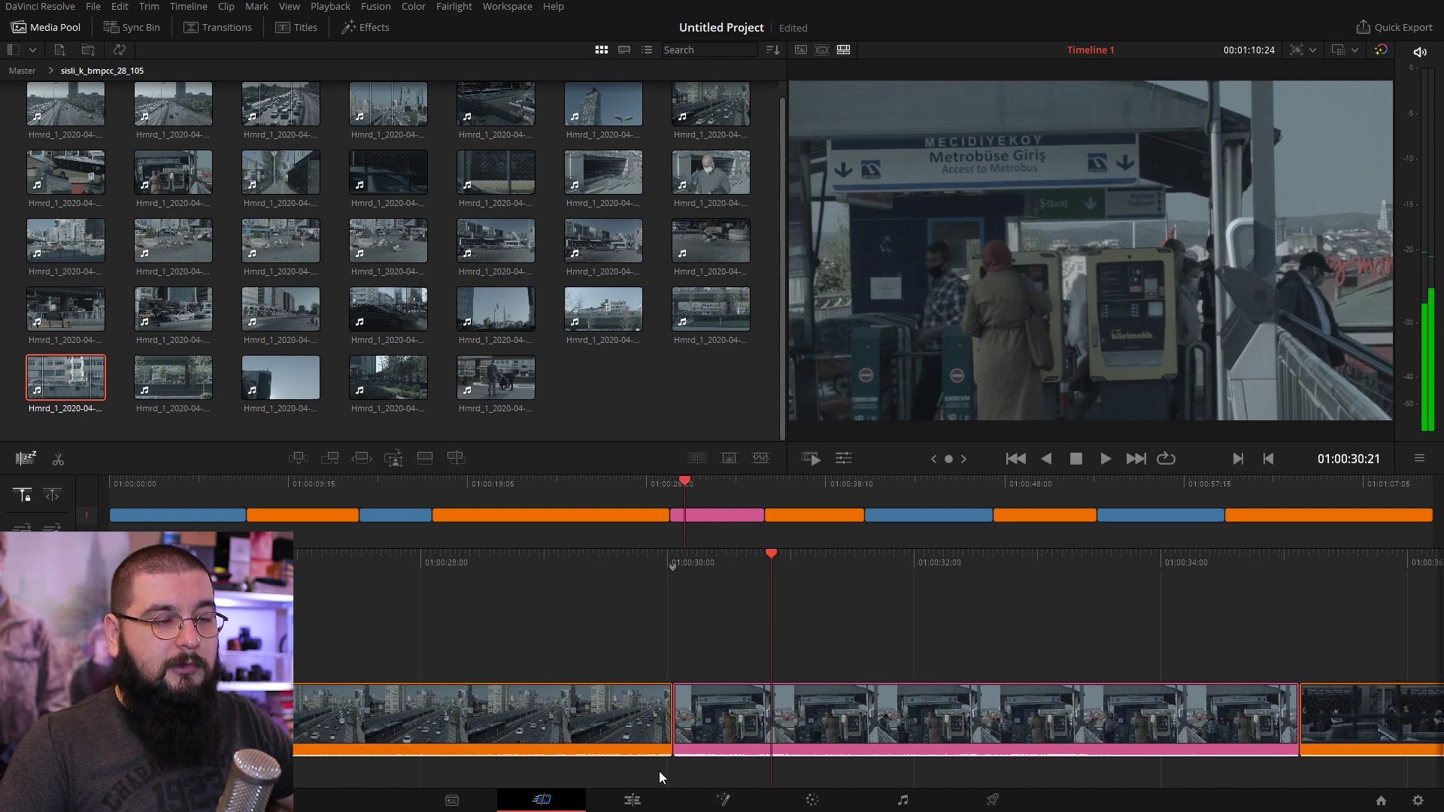
key(Up)
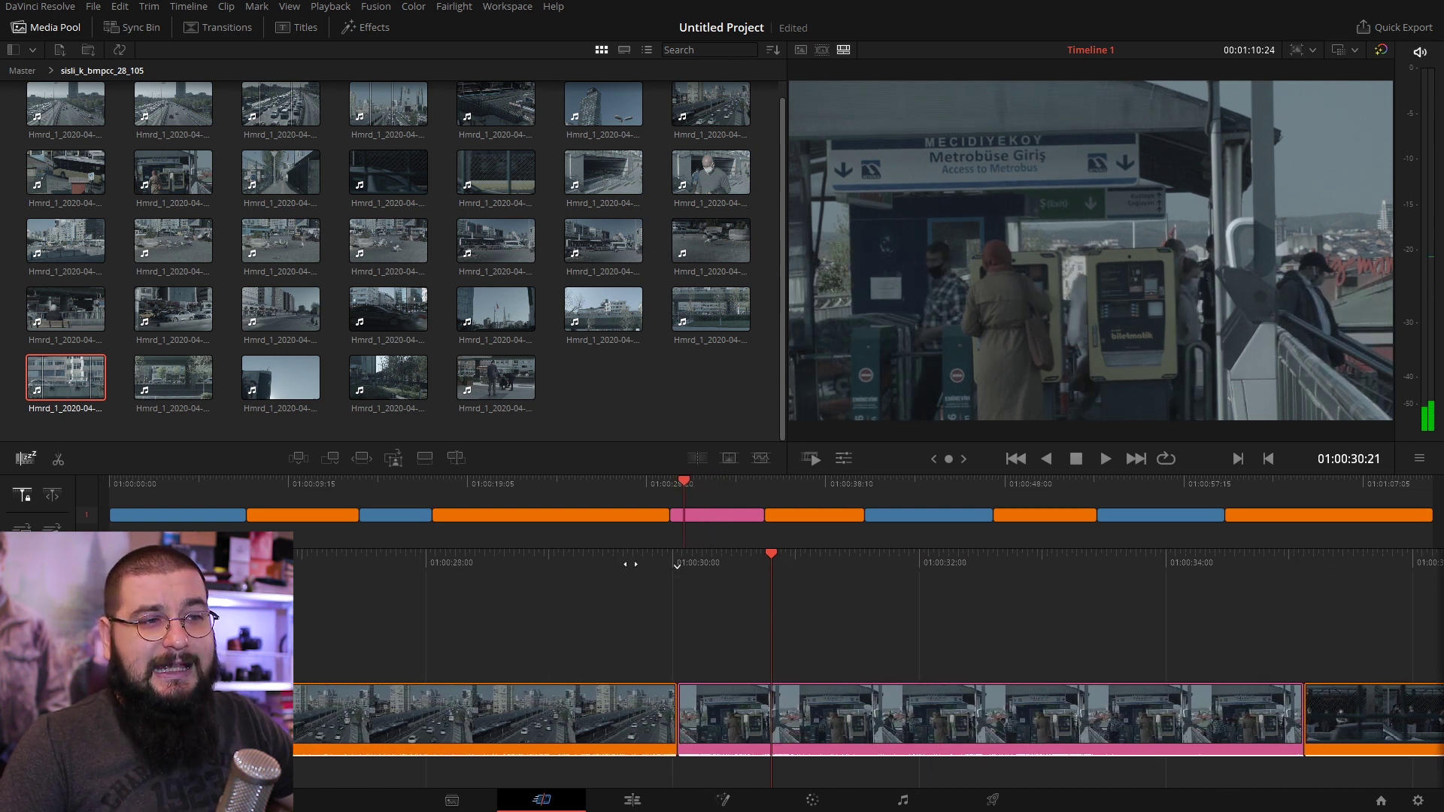
key(l)
key(k)
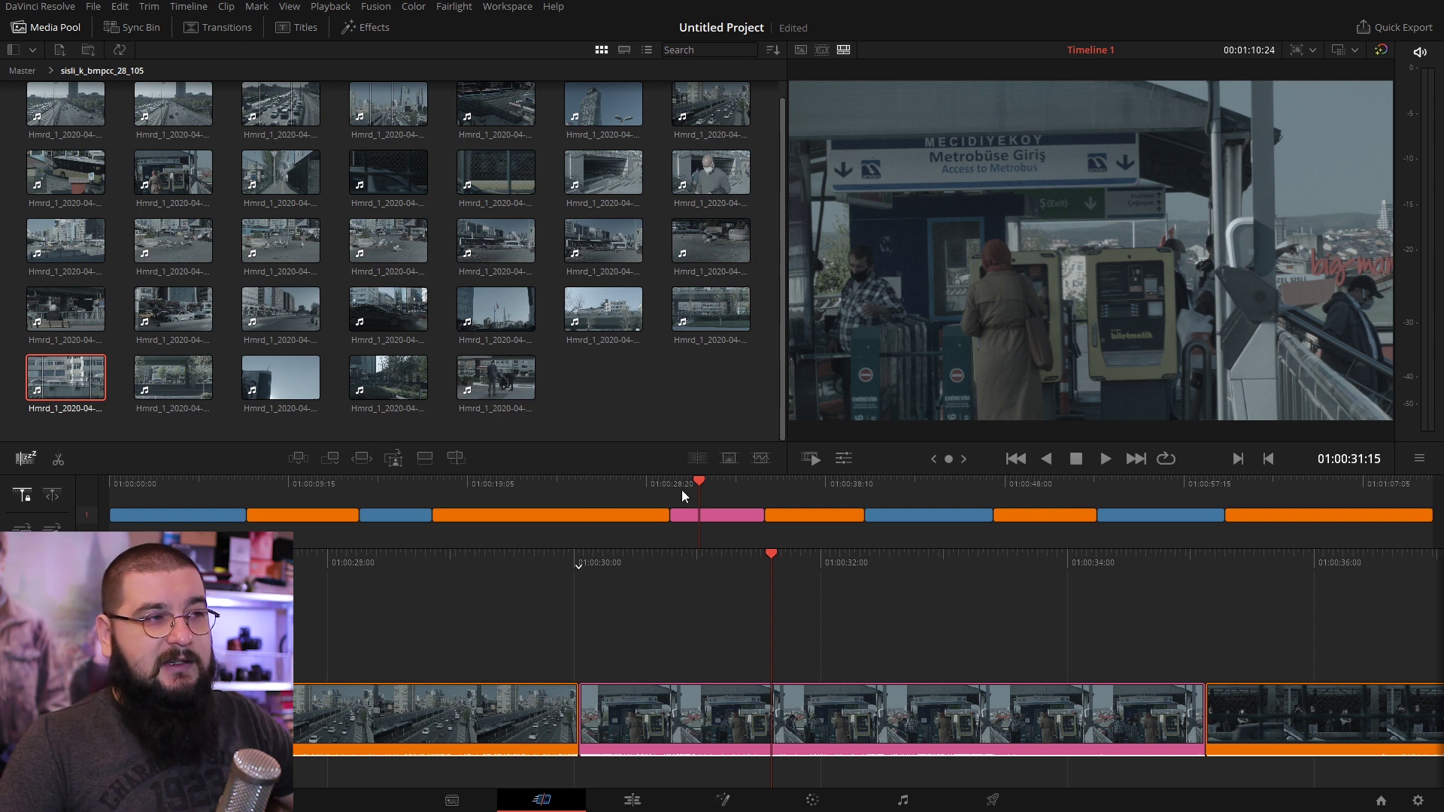
click(290, 462)
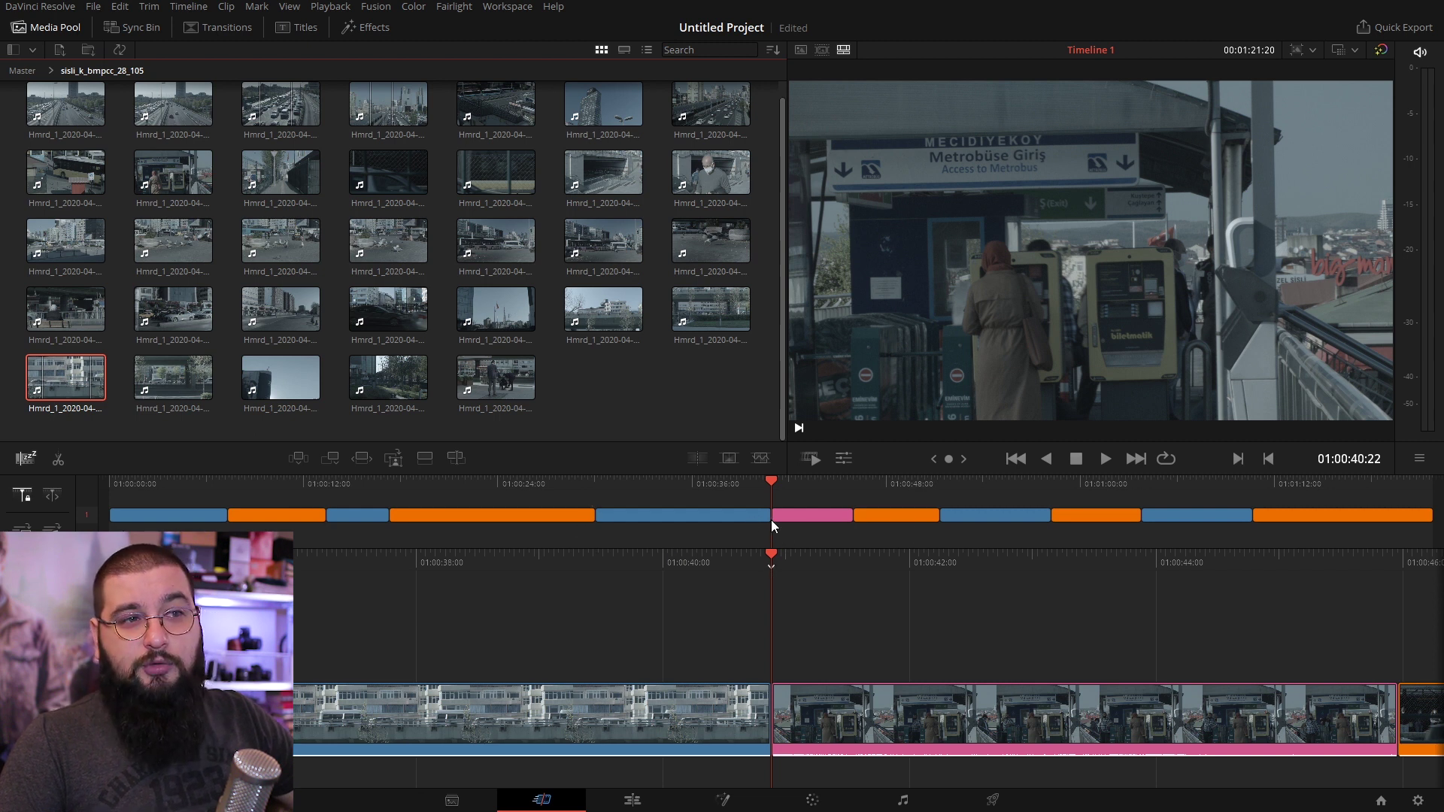
key(ctrl+z)
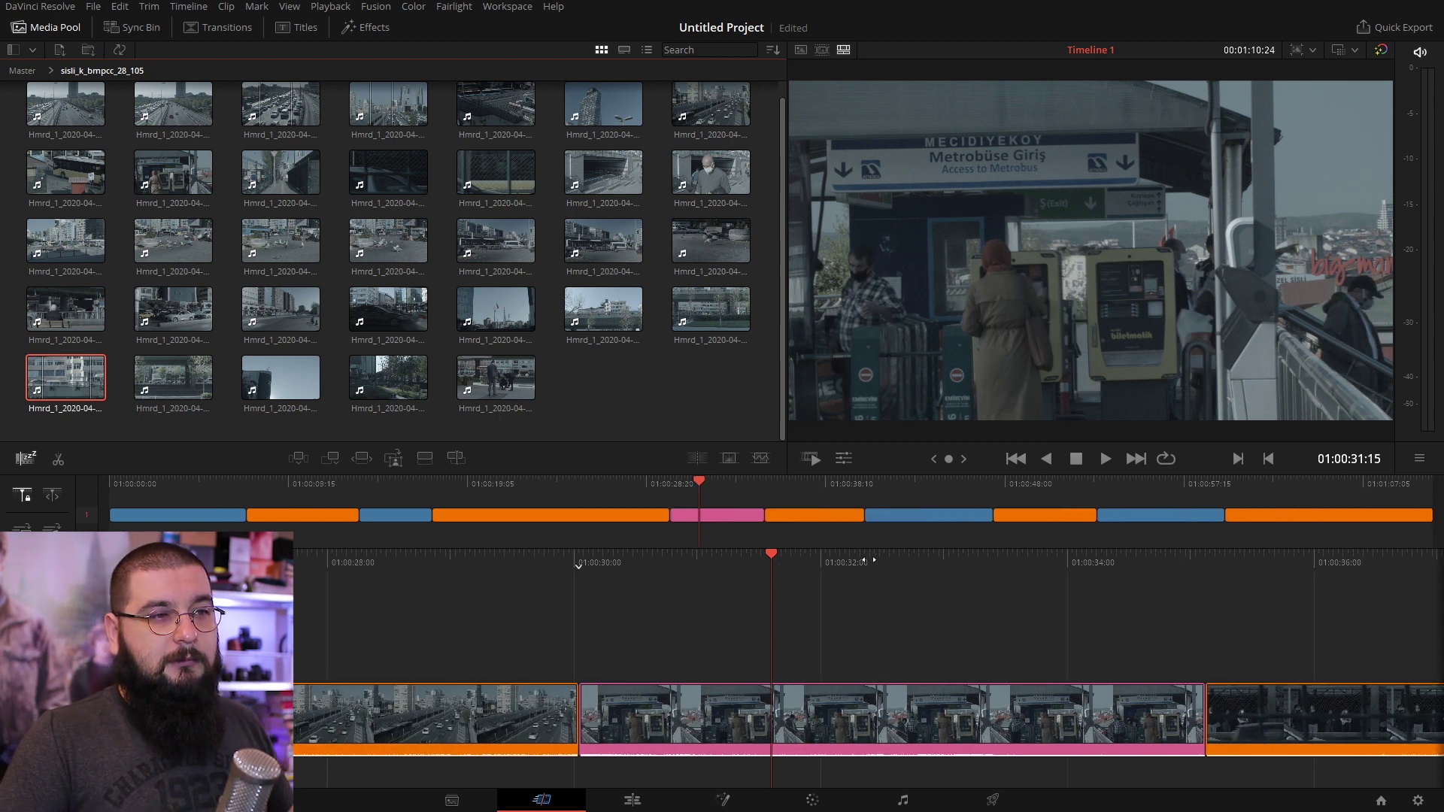
Step: Smart Insert the building-facade shot before the pink Metrobus clip and review it from about 01:00:47
click(297, 463)
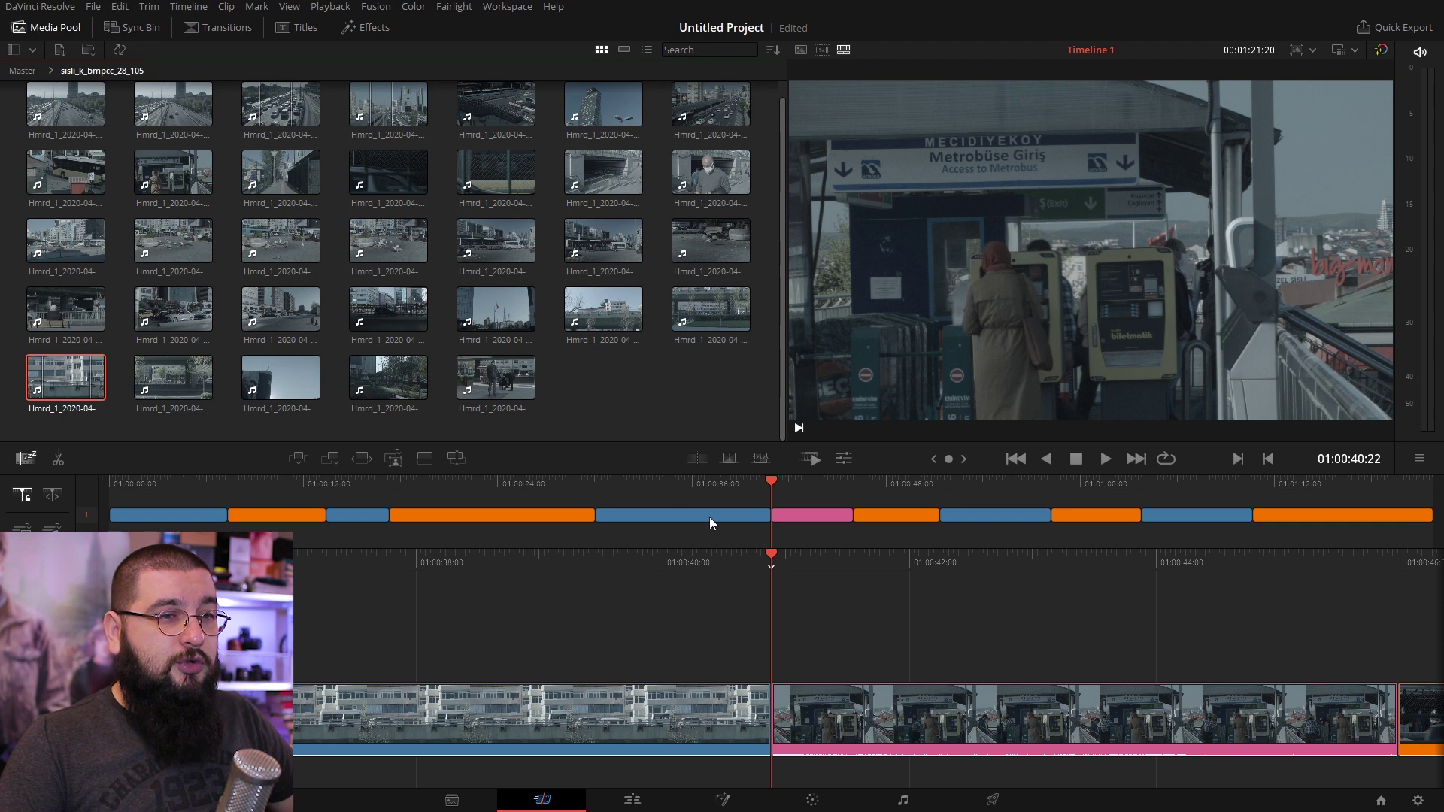
click(881, 483)
key(space)
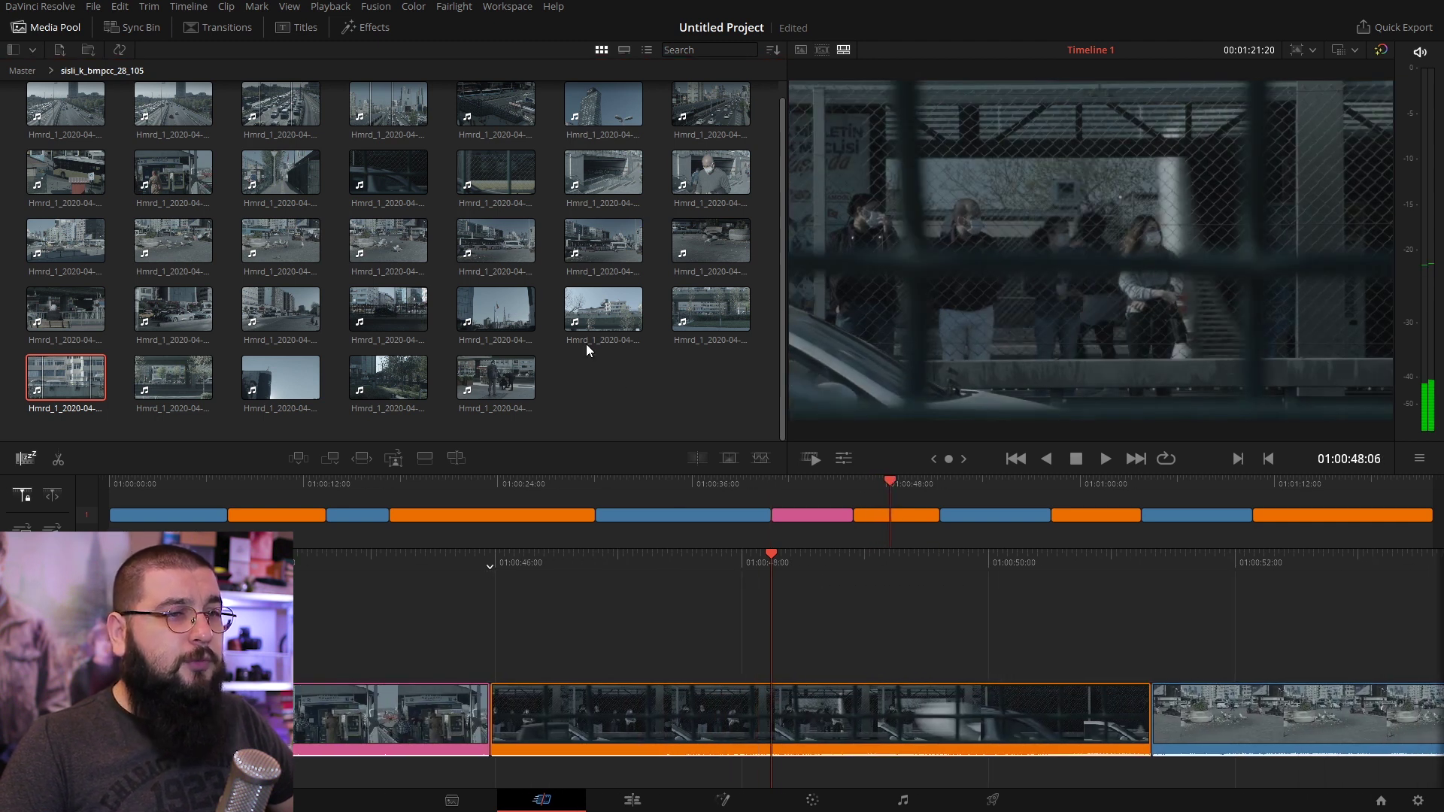
click(869, 694)
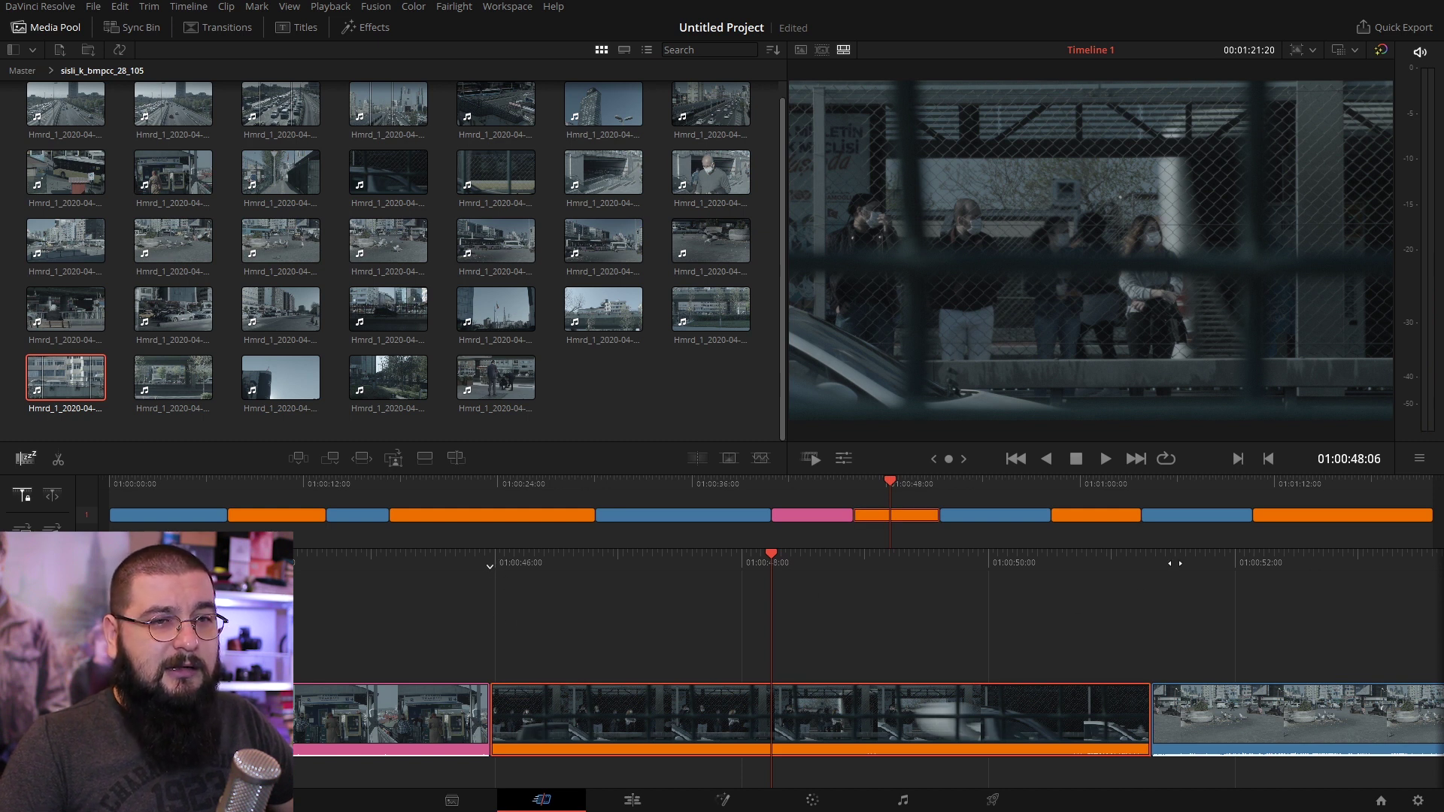
Step: Load the C0022 street clip in the source viewer and show Media Pool clips as filmstrips
double_click(173, 309)
click(802, 433)
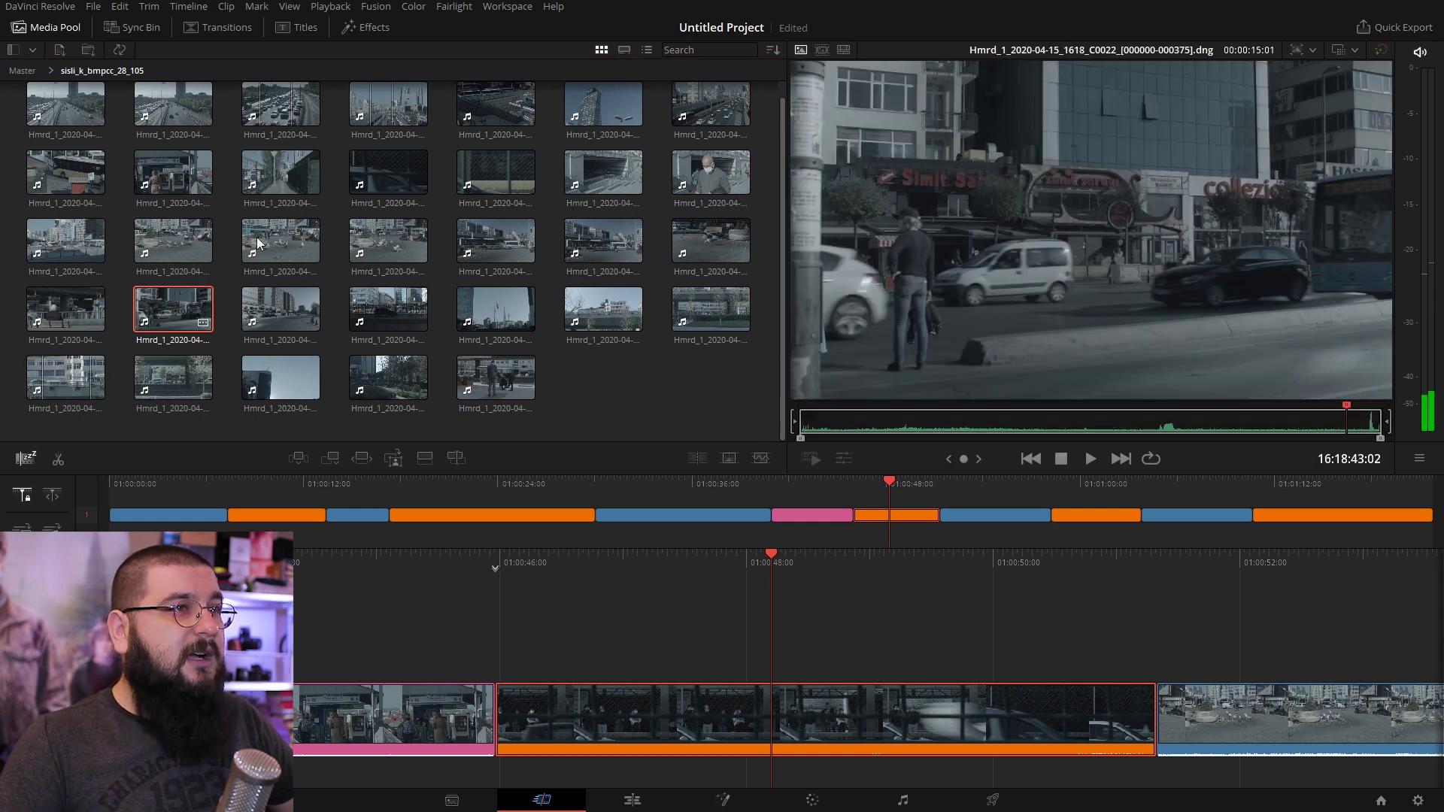
key(Escape)
click(627, 51)
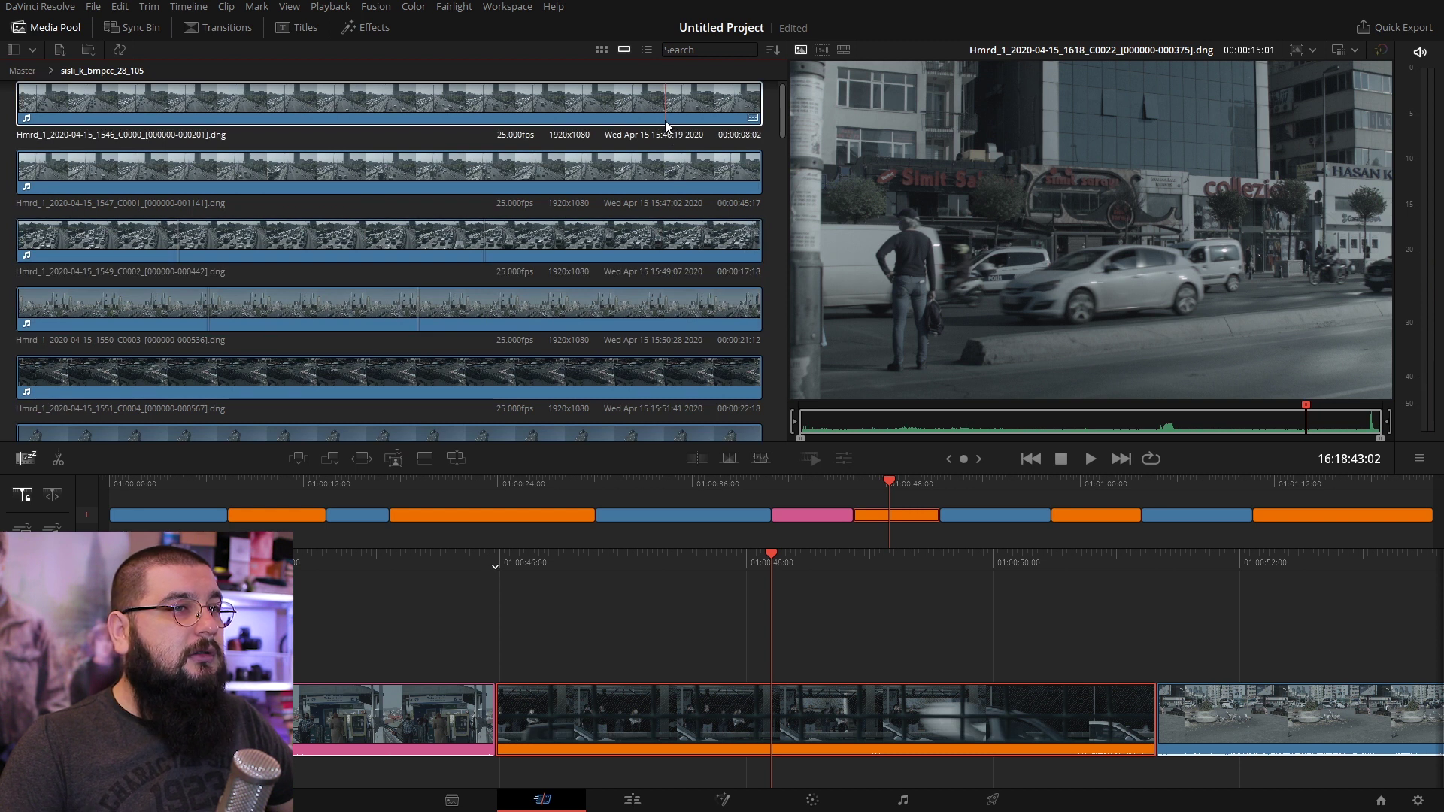
Step: Mark a 00:00:20:16 range in clip C0011 and ripple-overwrite the orange clip at the playhead with it
scroll(665, 121, down, 3)
scroll(665, 122, down, 4)
scroll(665, 120, down, 4)
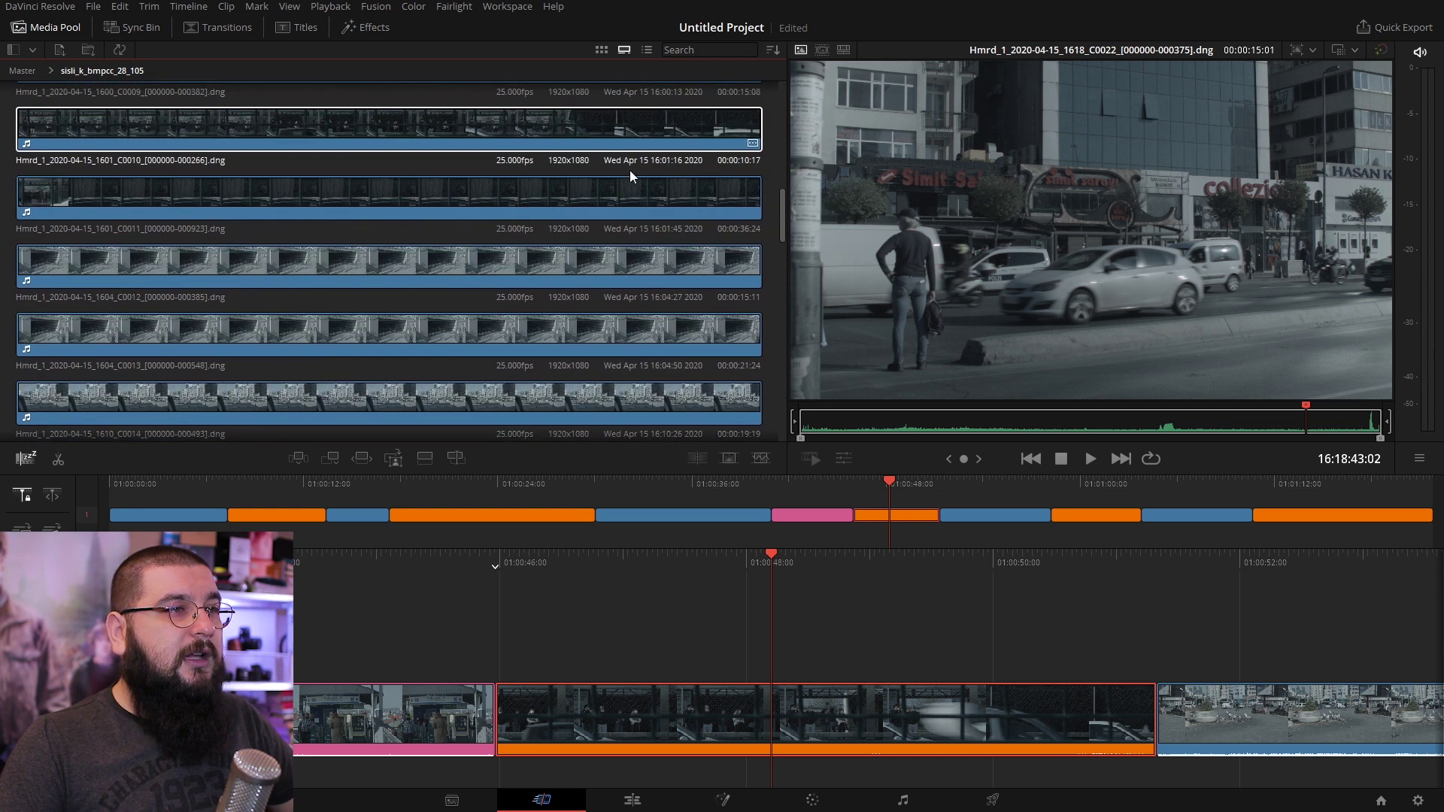
click(594, 192)
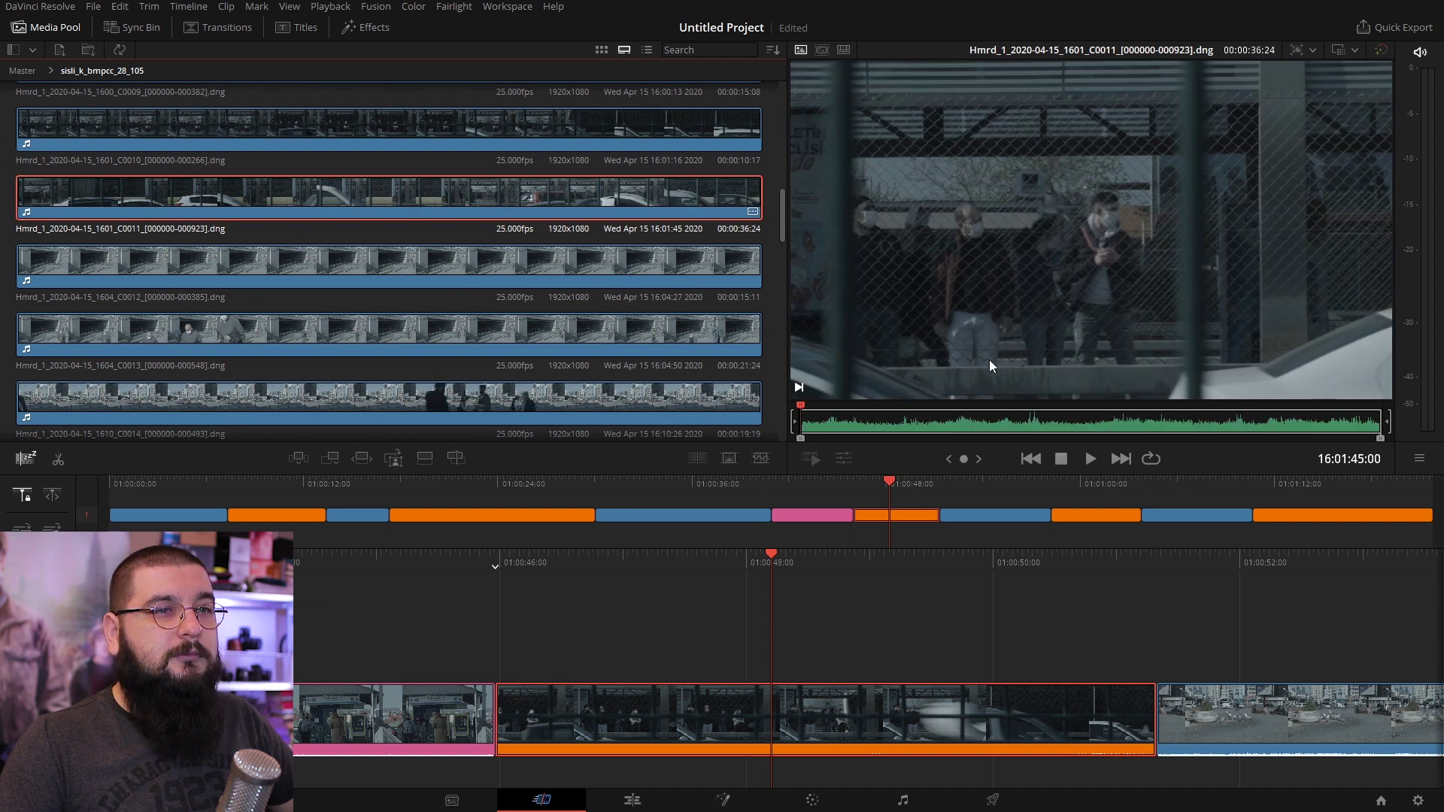
drag(884, 418, 1366, 427)
key(i)
key(o)
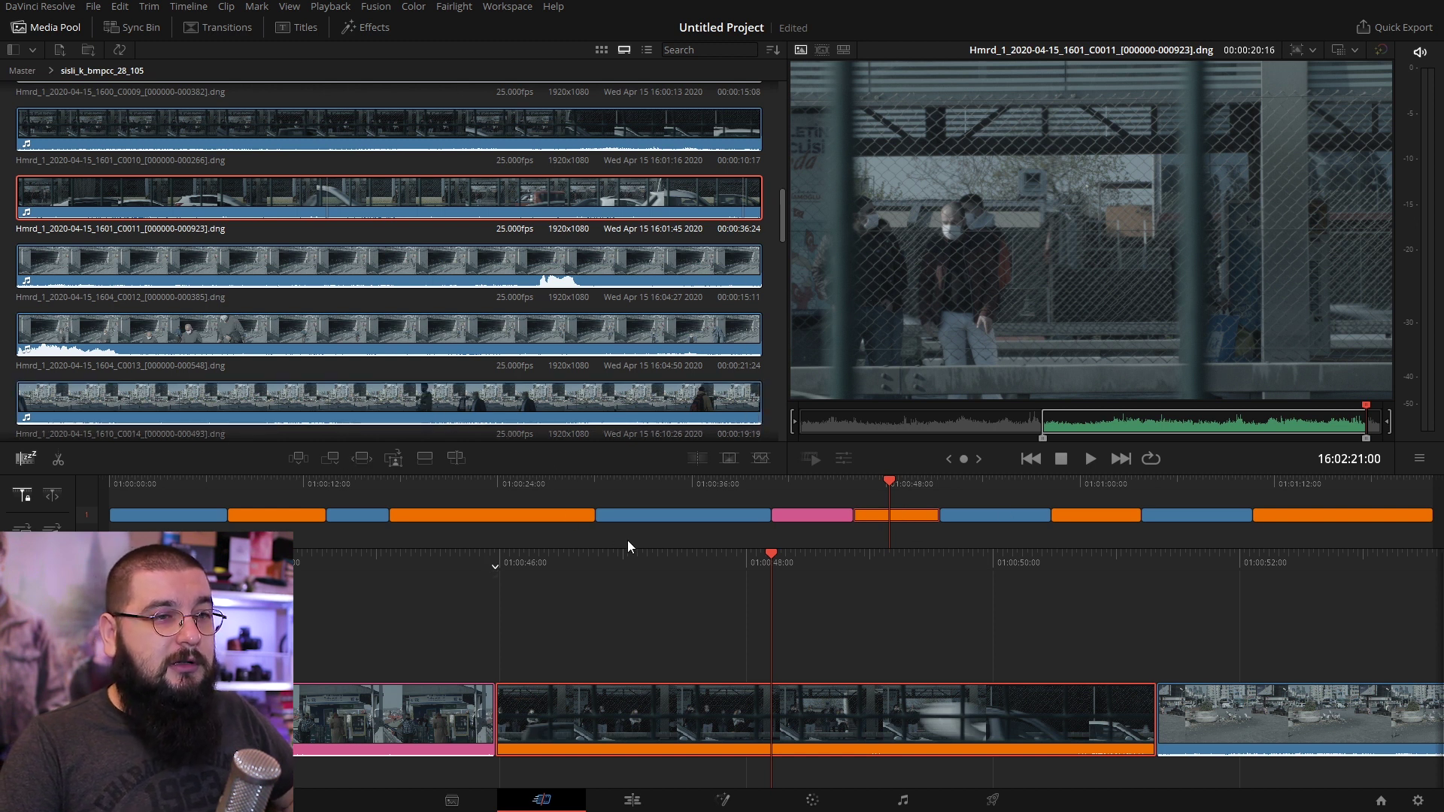
click(362, 459)
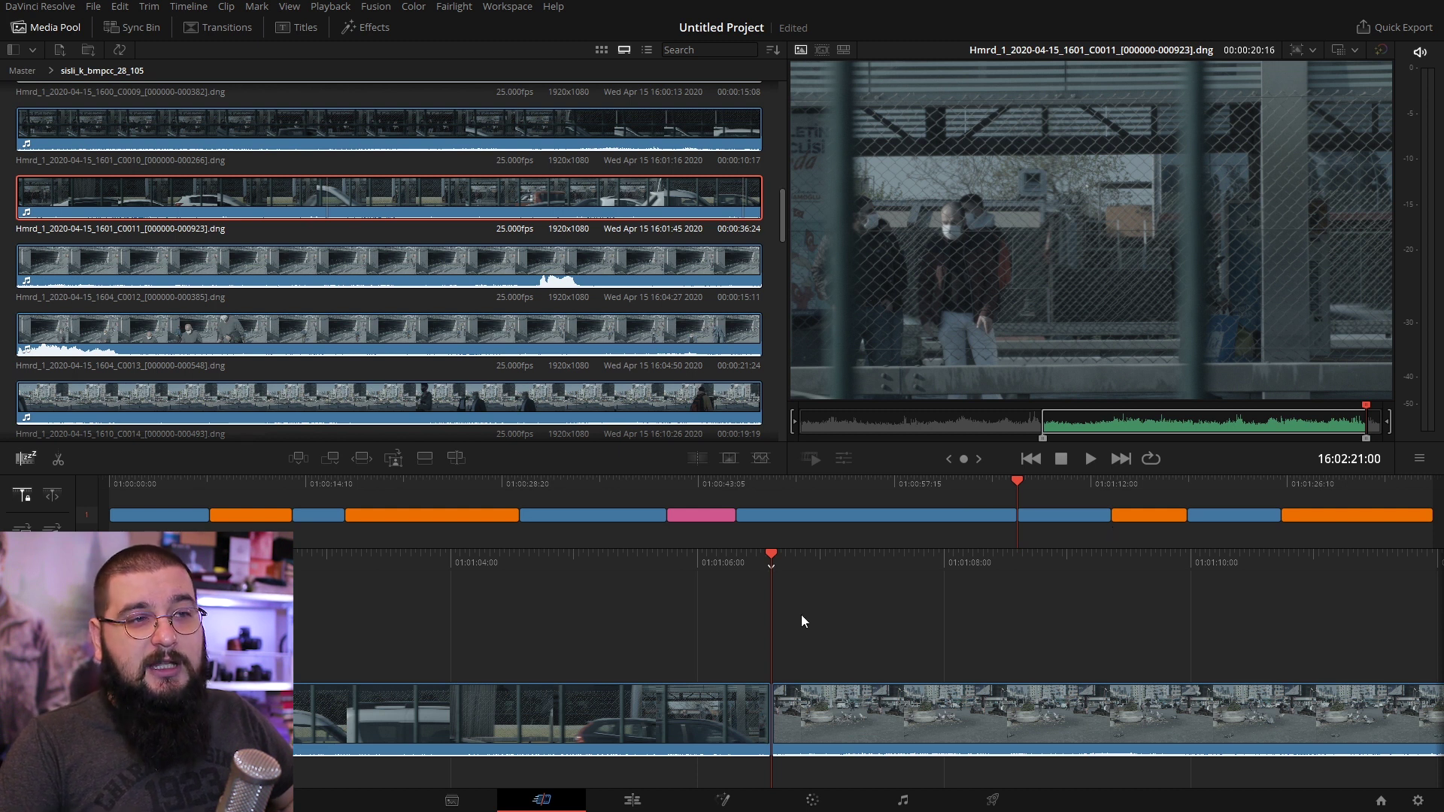
Step: Play back the C0011 replacement, then undo the Ripple Overwrite to restore the 00:01:21:20 timeline
click(1247, 568)
key(space)
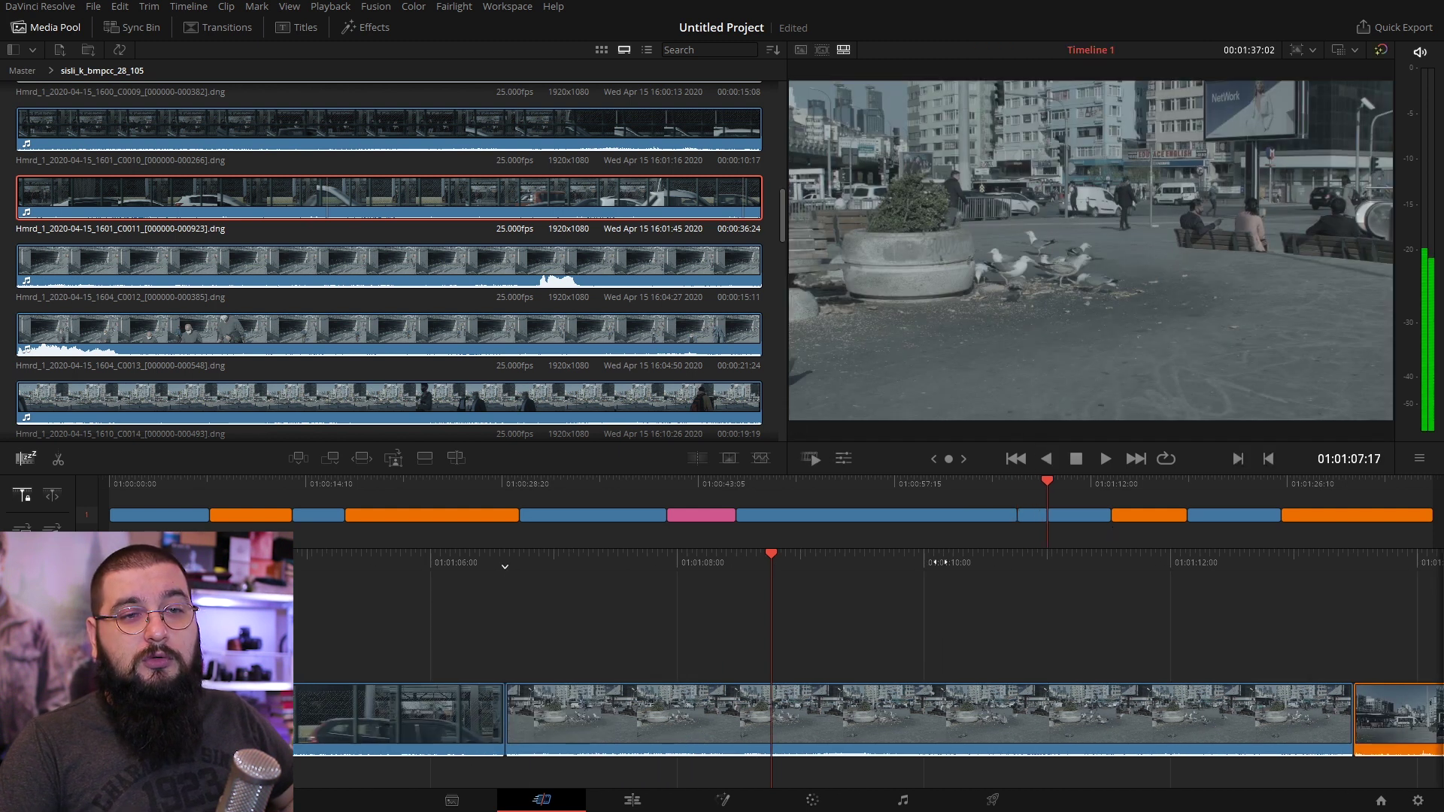
key(space)
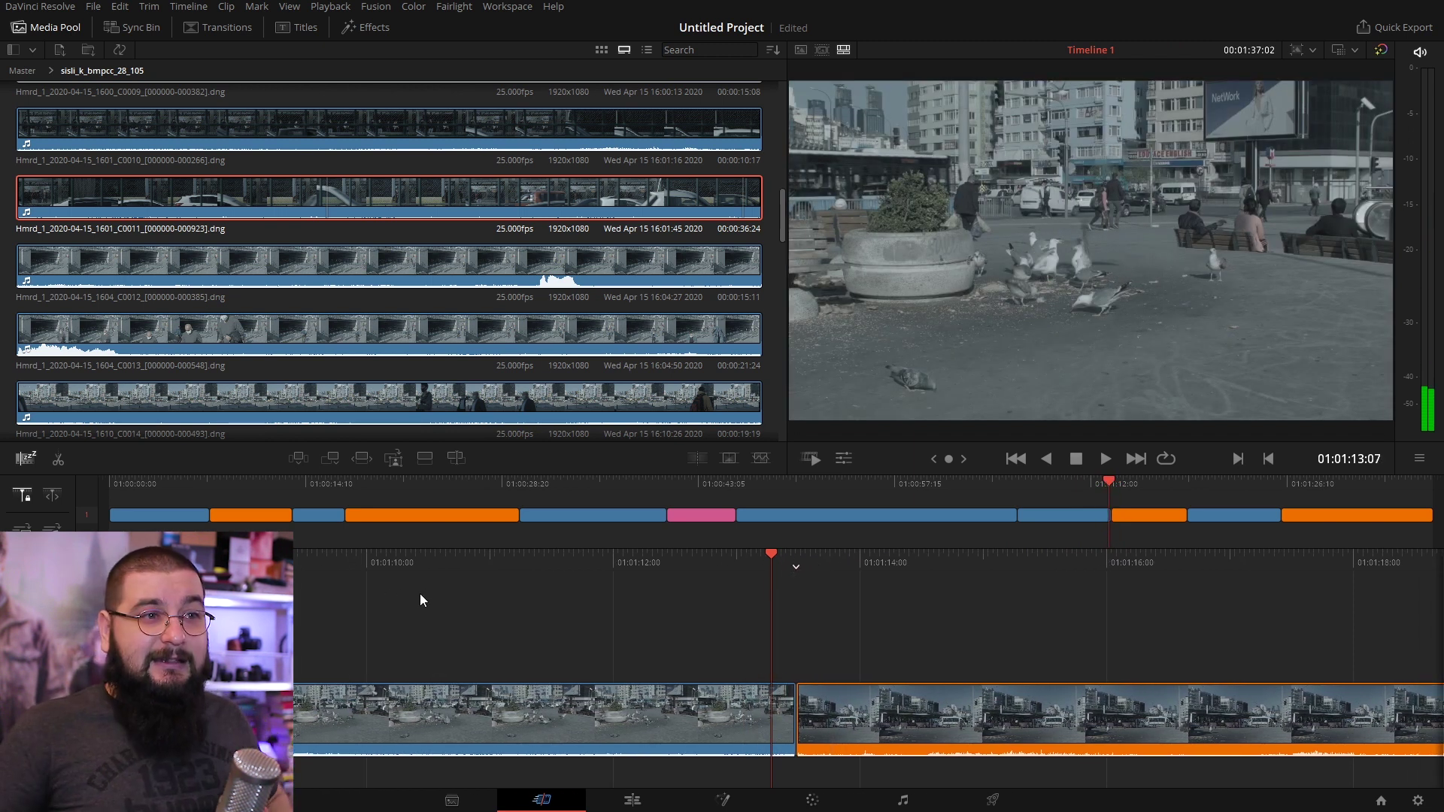
click(1049, 515)
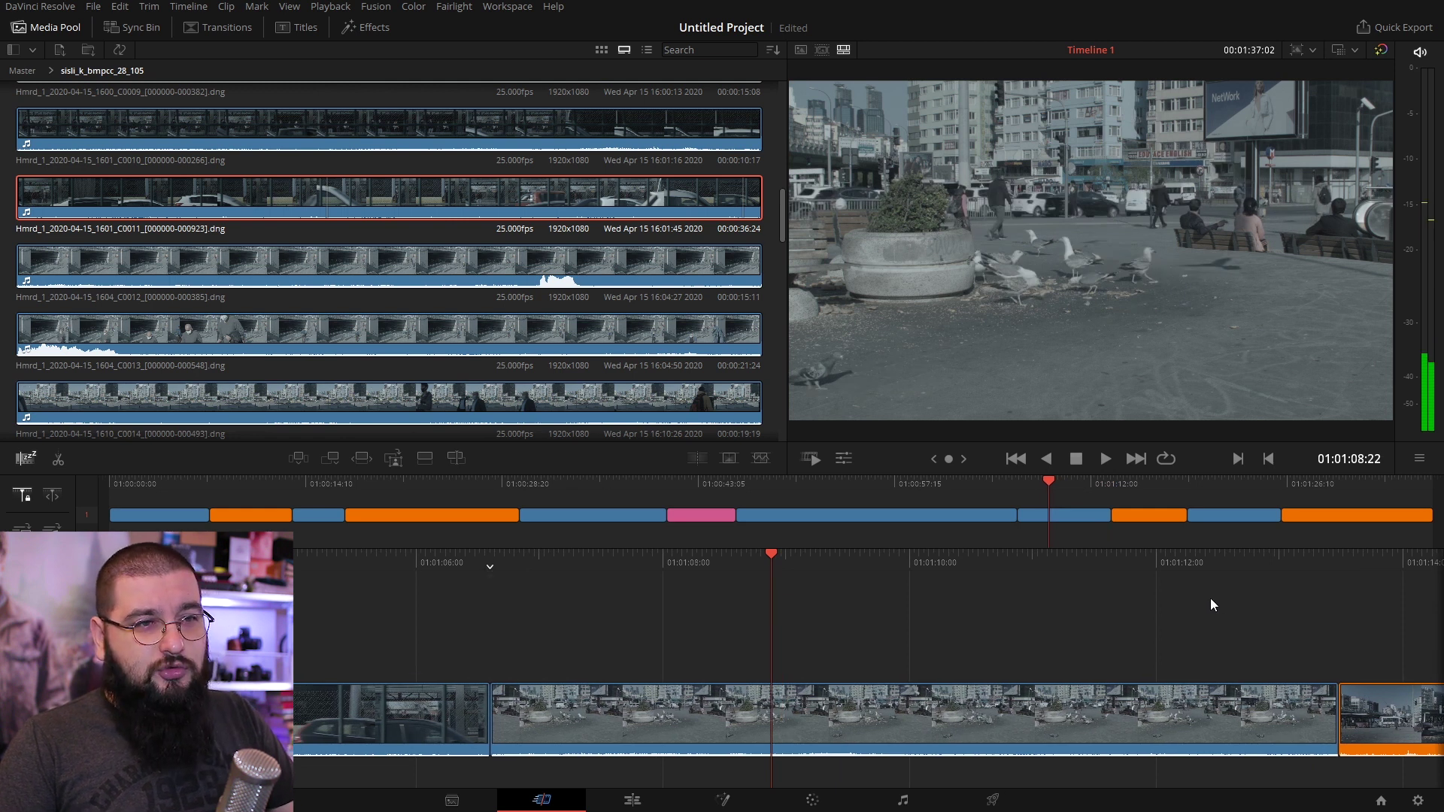
key(ctrl+z)
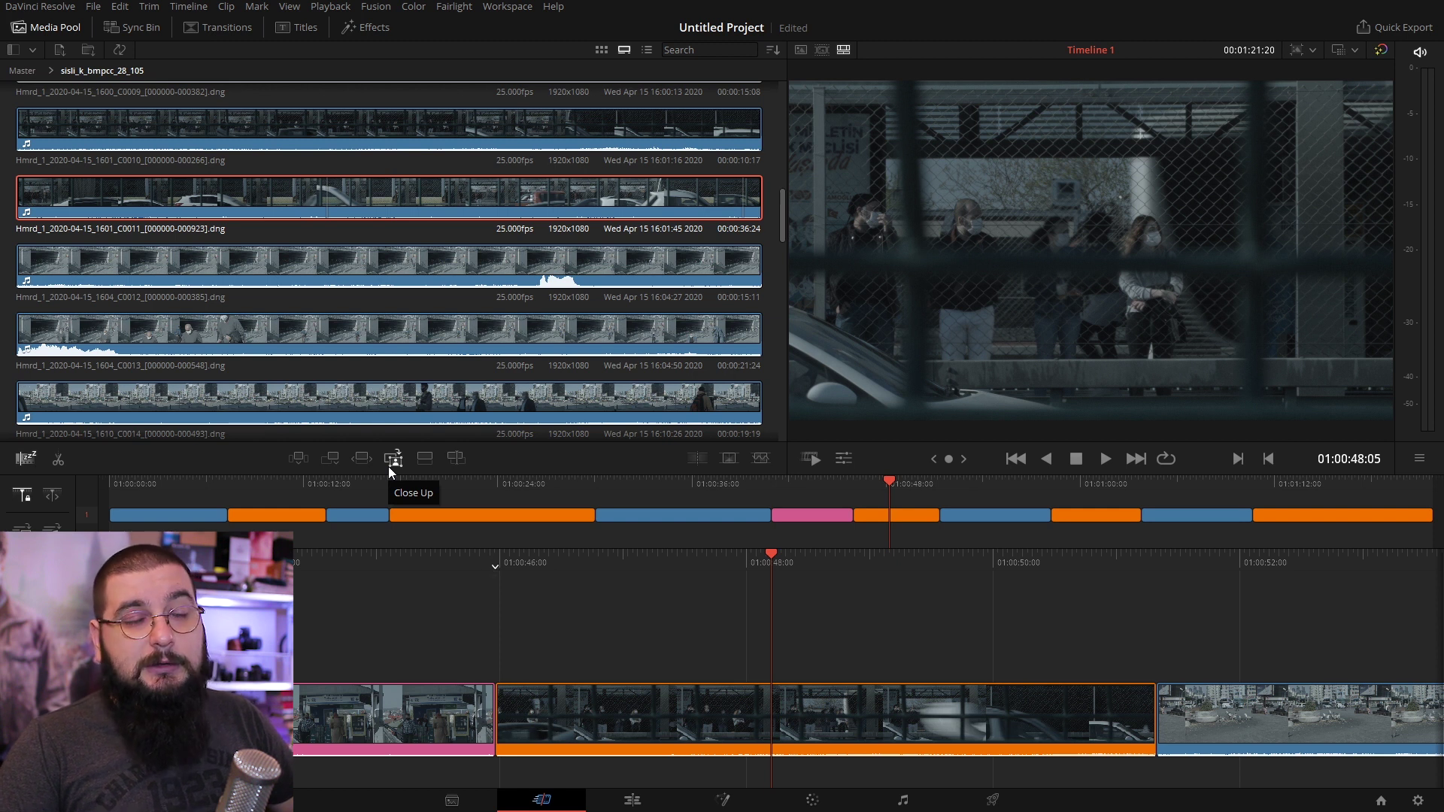
Step: Position the playhead on the fence clip around 01:00:48 and play through that section
drag(775, 581, 767, 581)
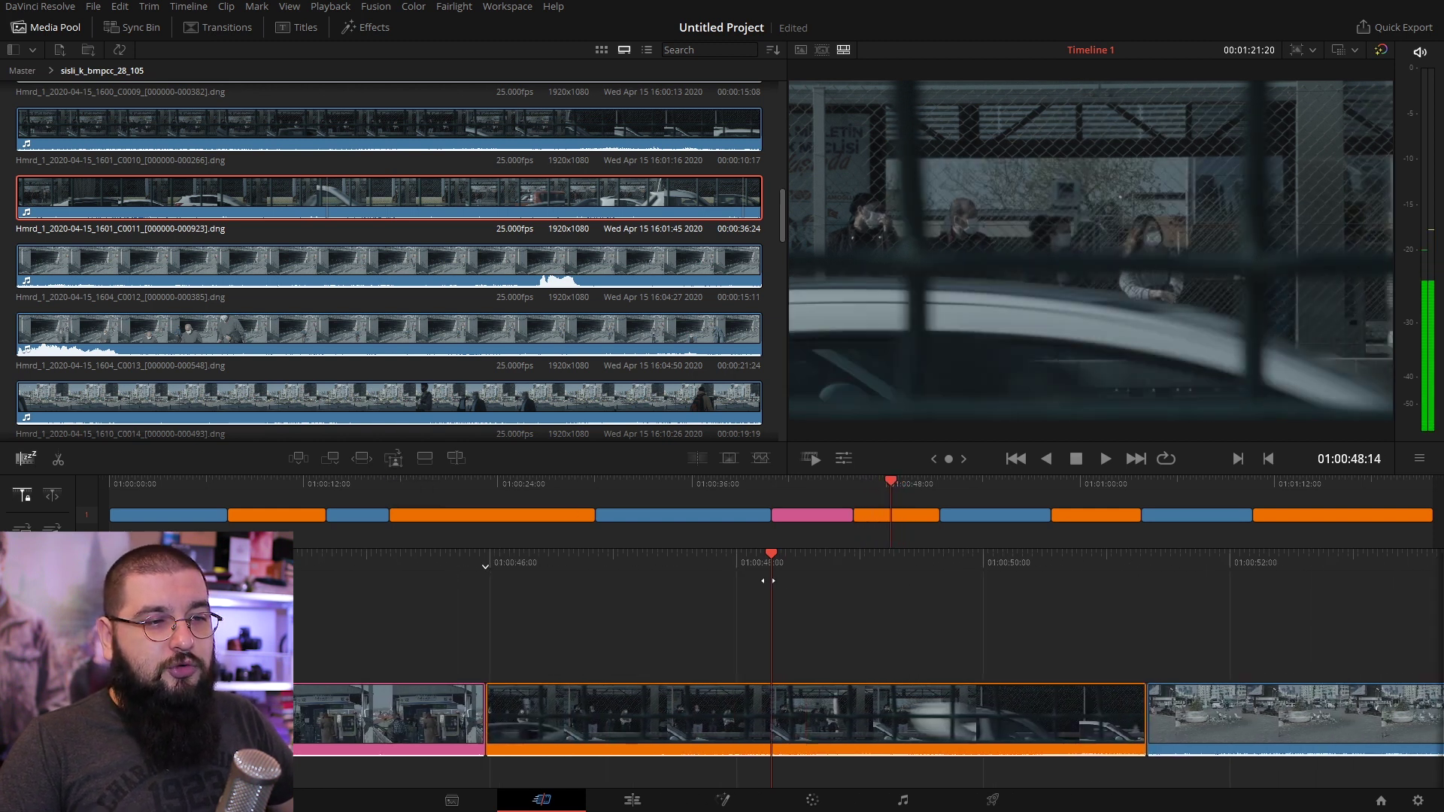
mouse_move(767, 581)
mouse_down()
mouse_move(784, 553)
mouse_move(768, 571)
mouse_up()
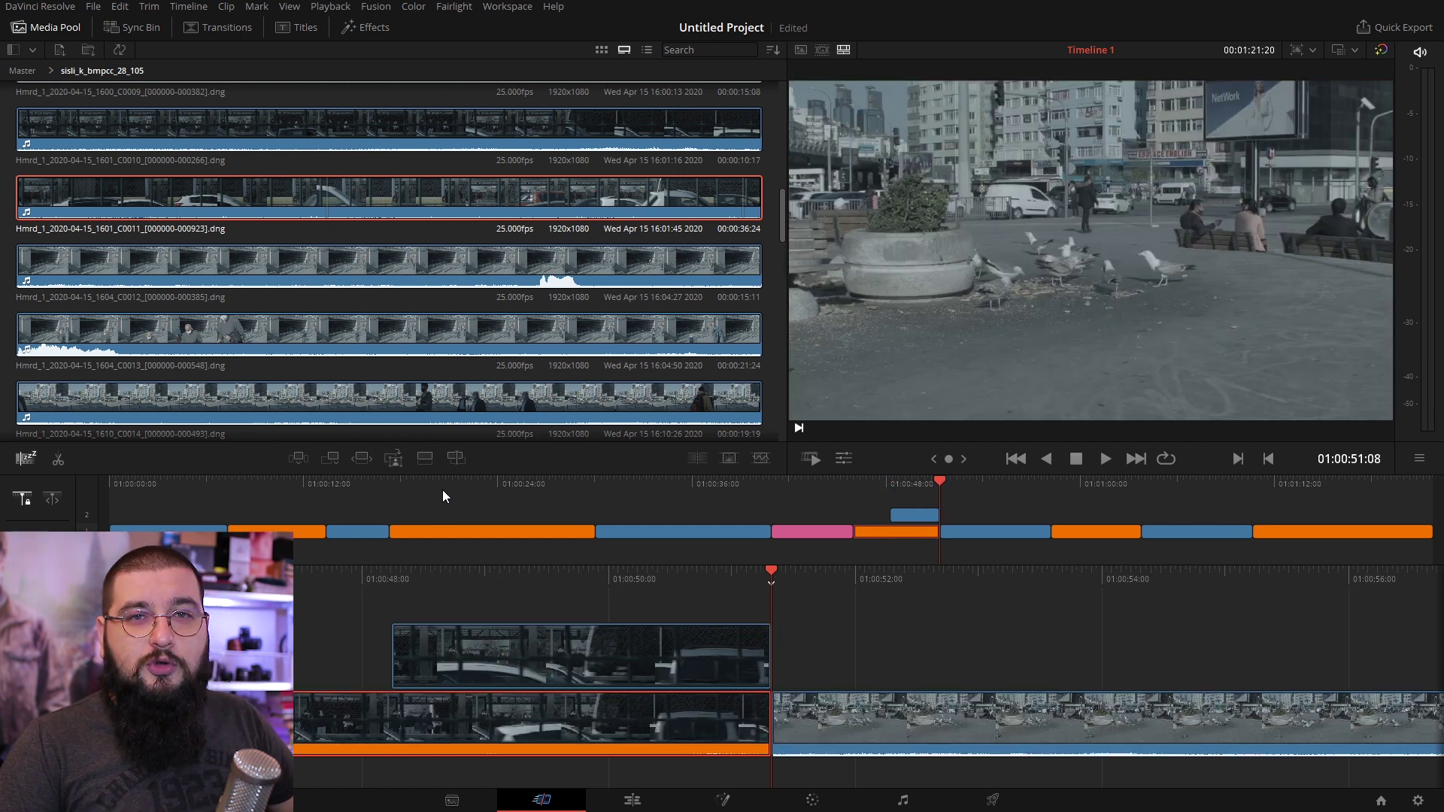
drag(442, 490, 431, 492)
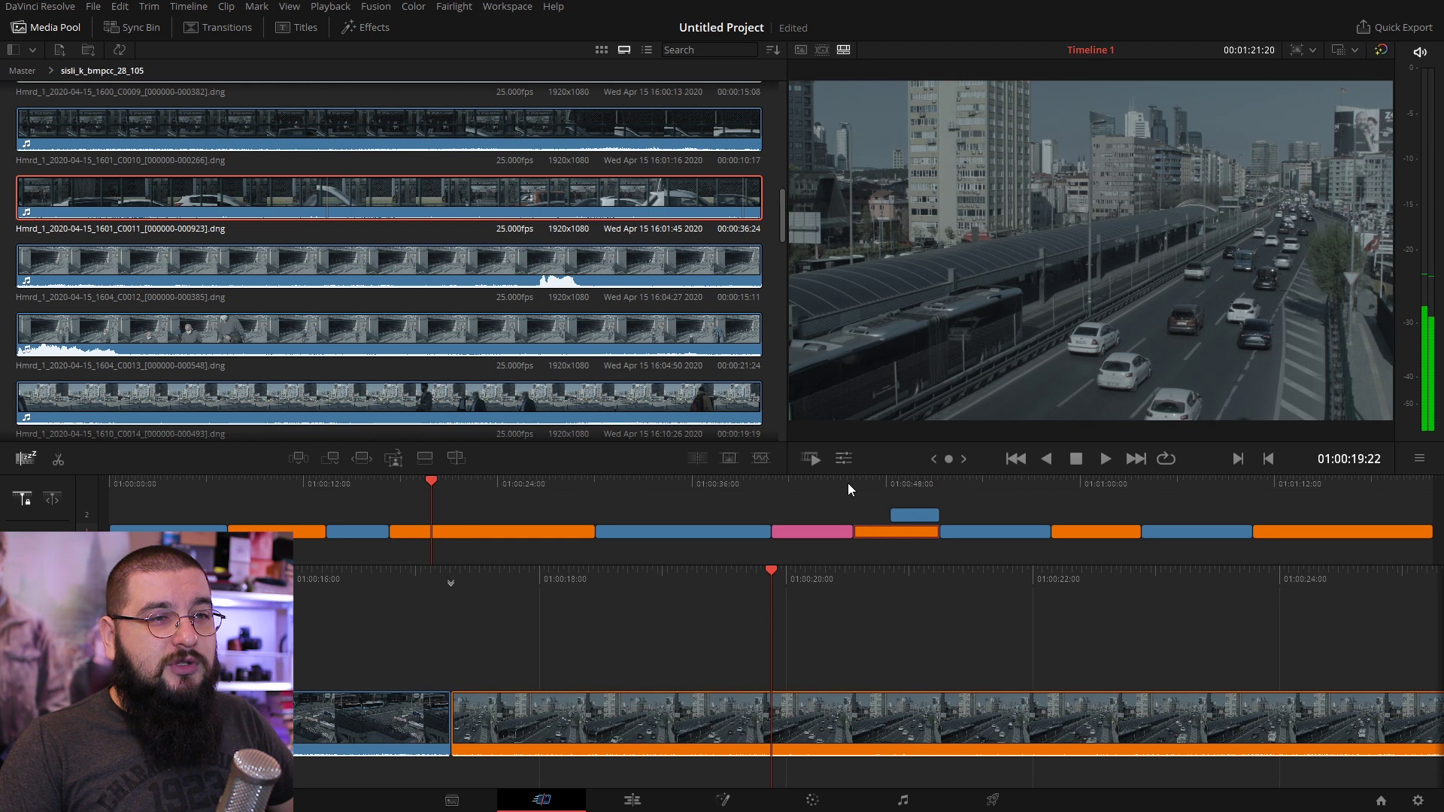
click(876, 482)
click(854, 483)
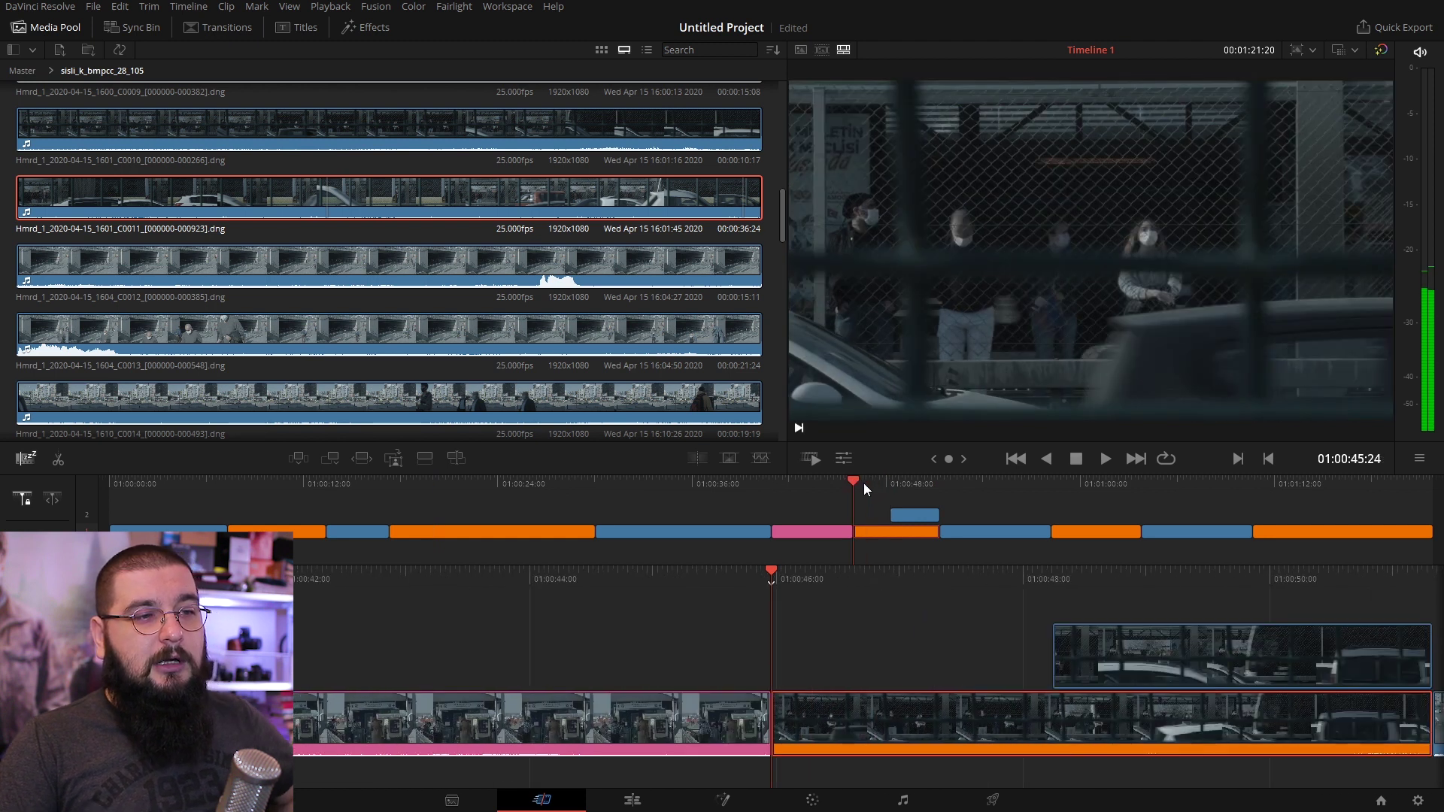
key(space)
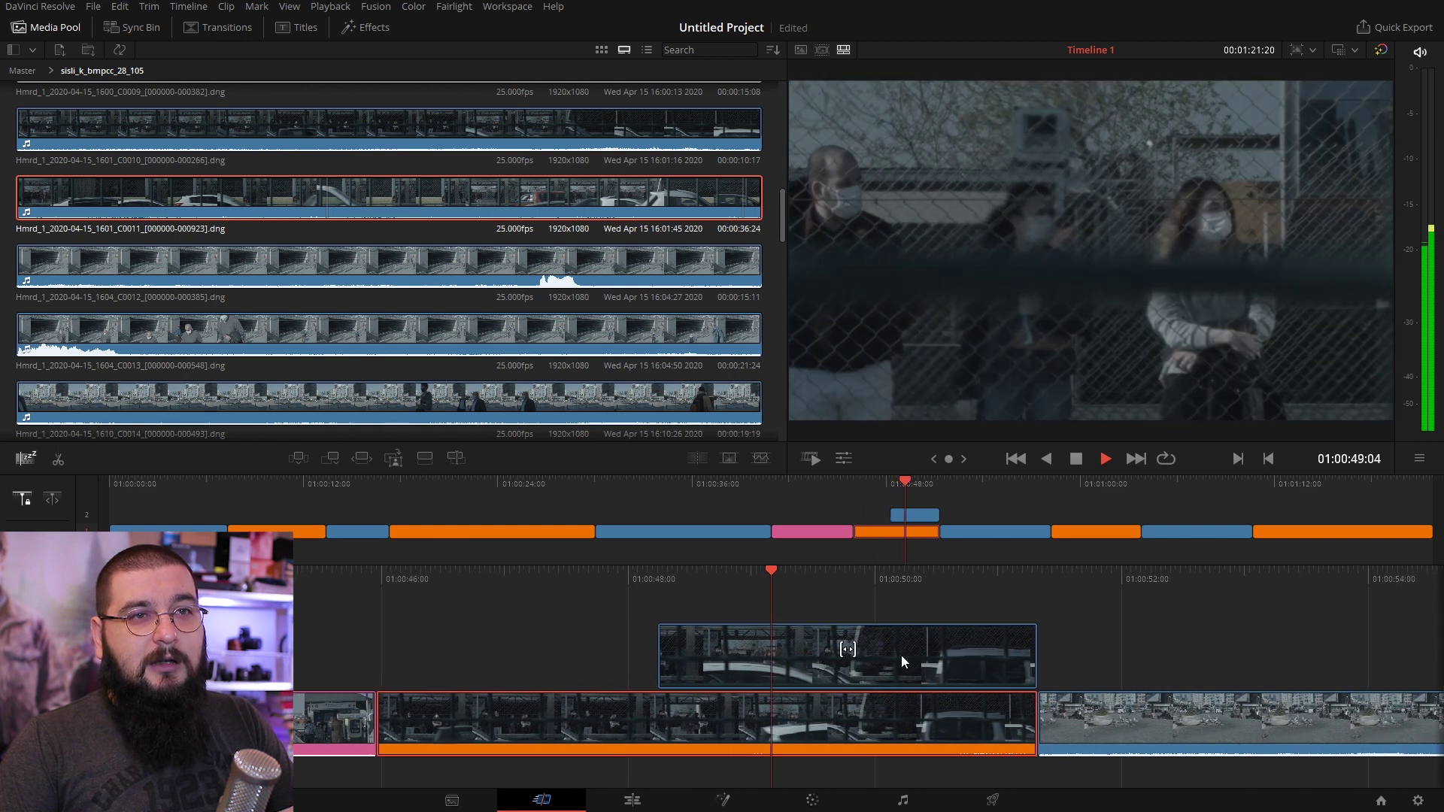
key(space)
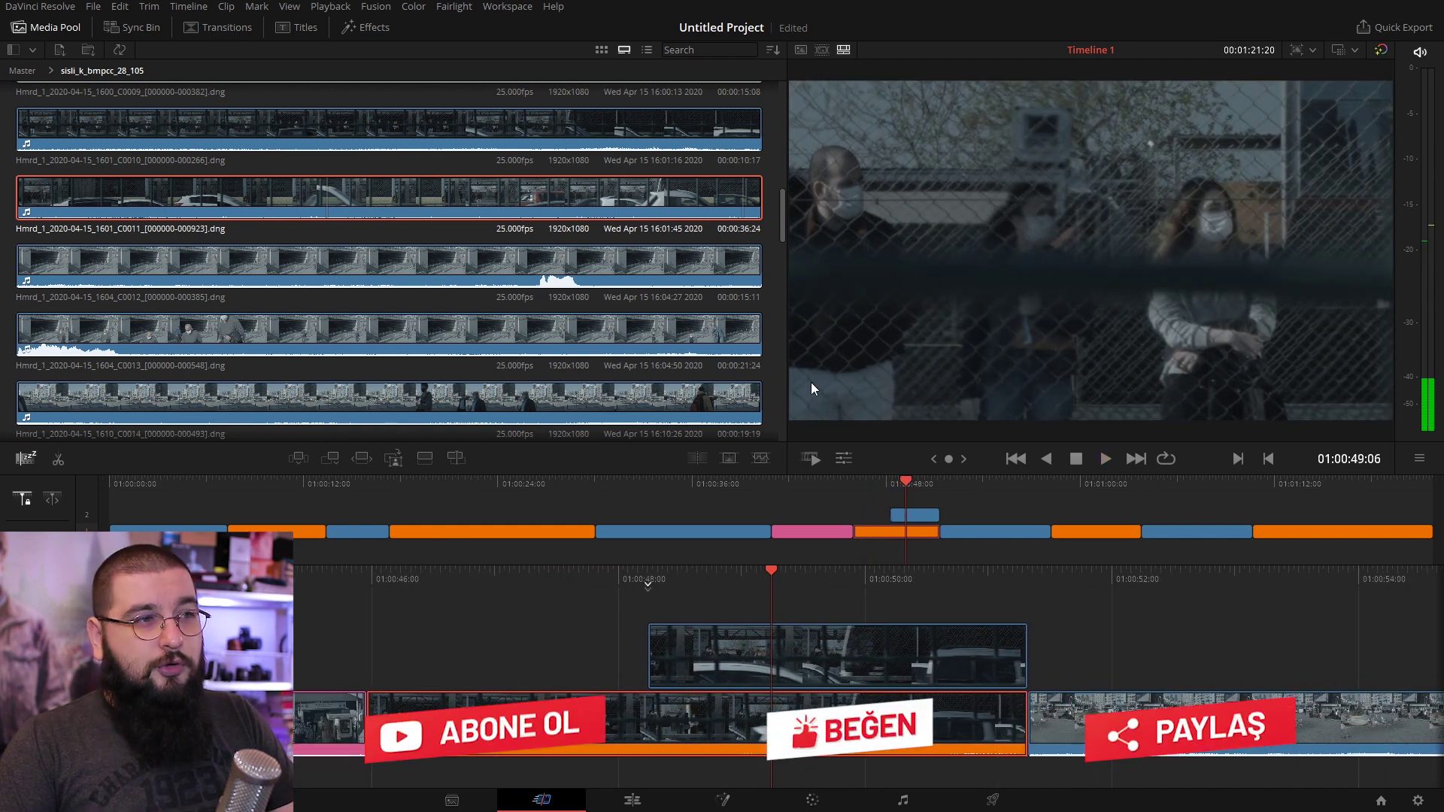
click(785, 617)
drag(647, 583, 653, 582)
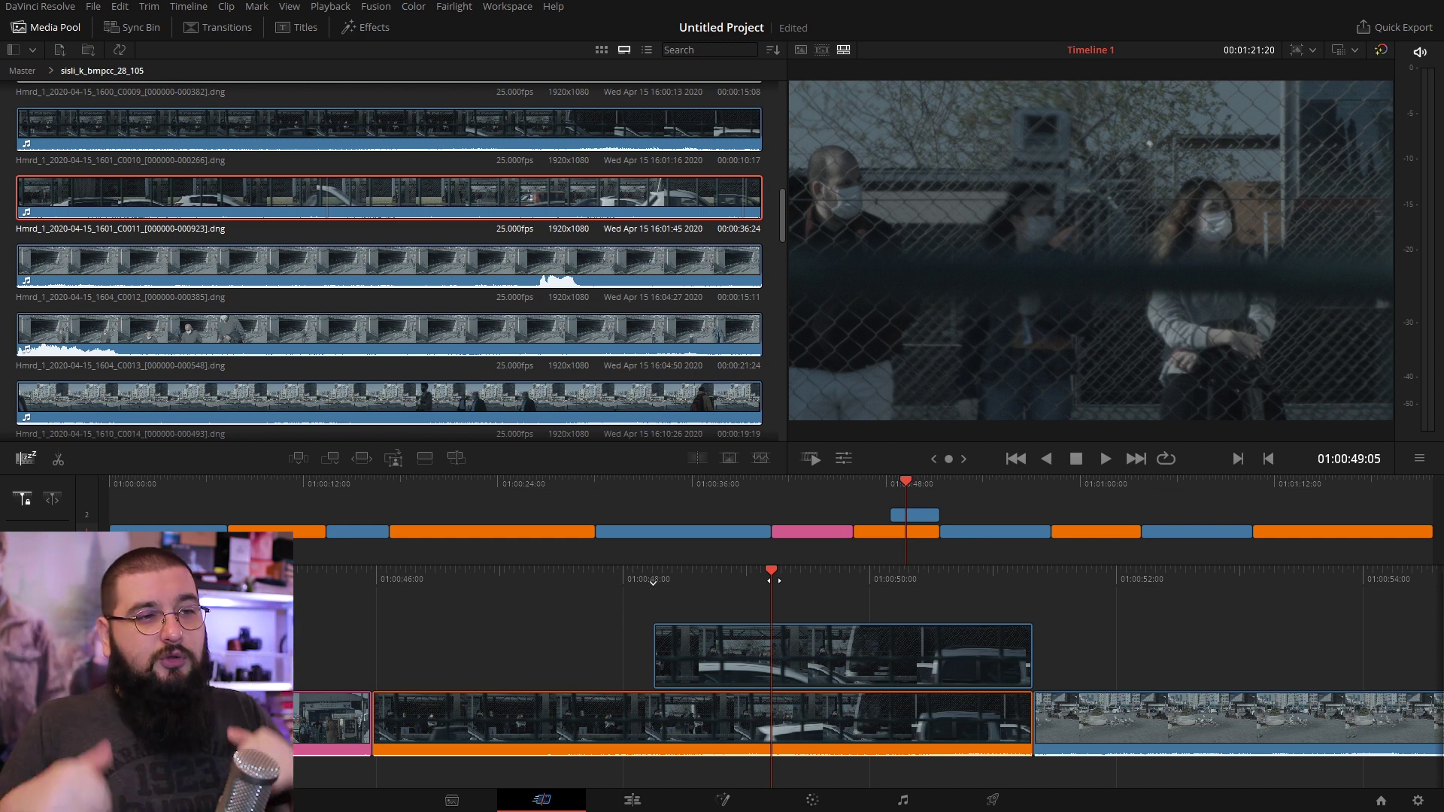
Step: Delete the old V2 close-up, add a new Close Up of the fence clip, and list Media Pool as thumbnails
click(897, 664)
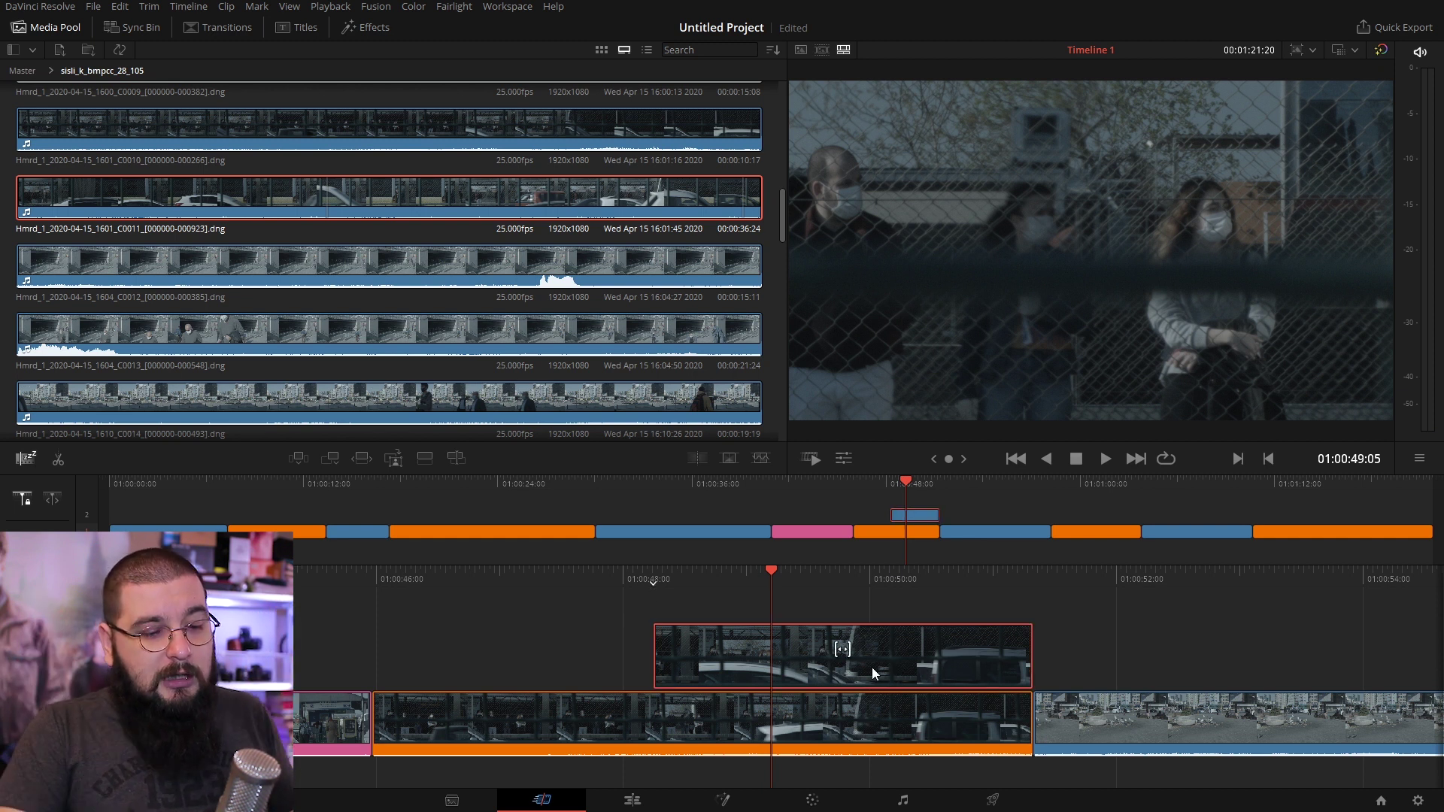
key(Delete)
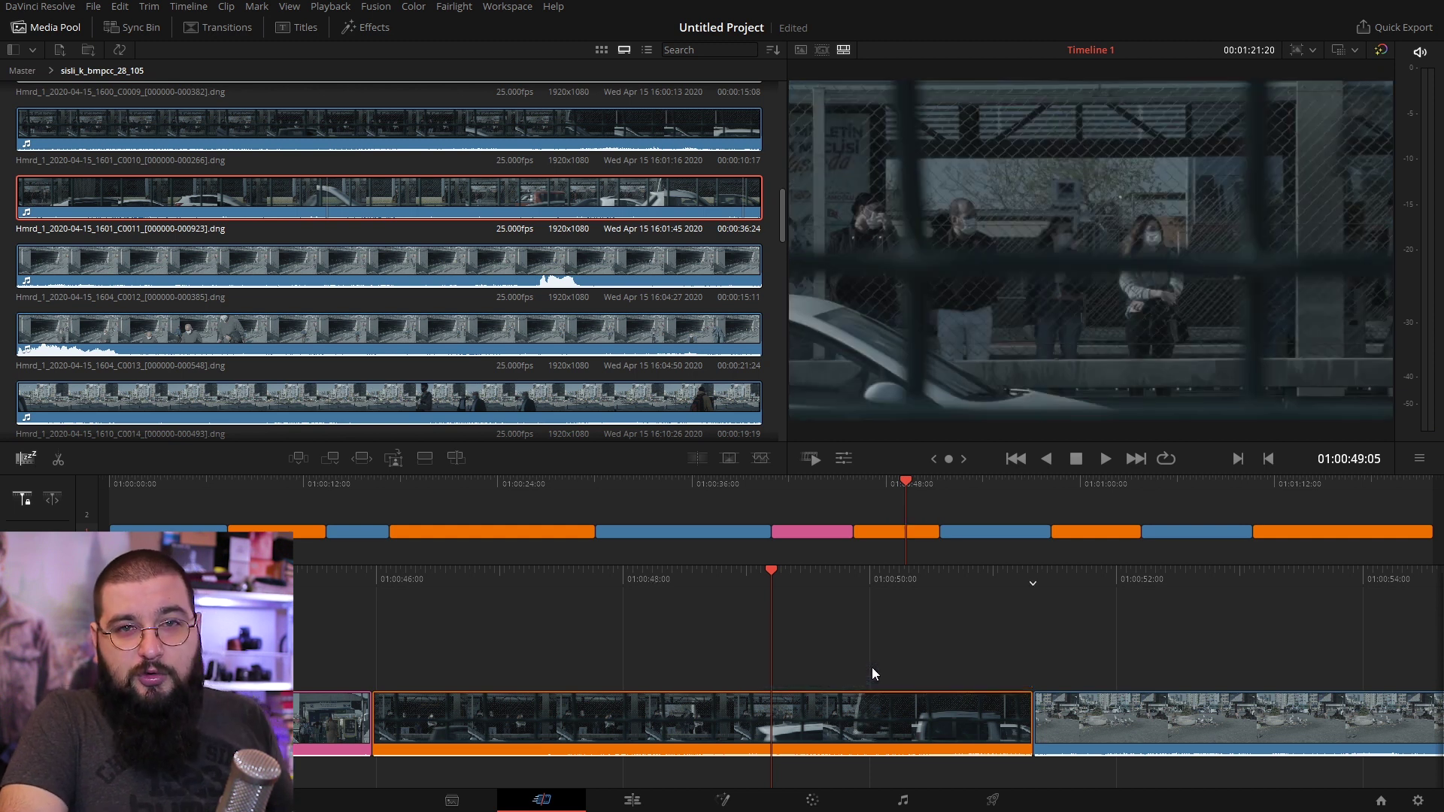
drag(675, 576, 760, 569)
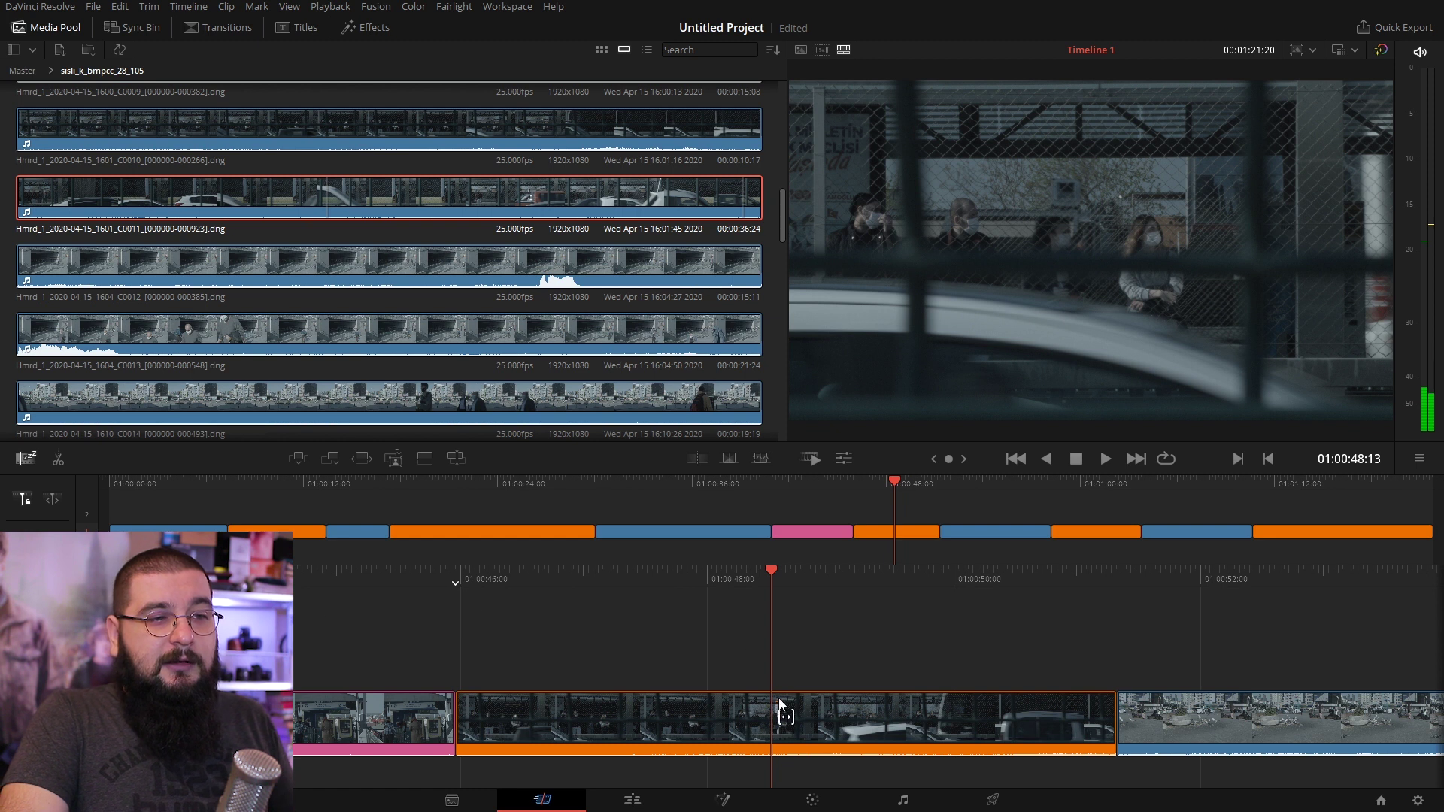
click(399, 465)
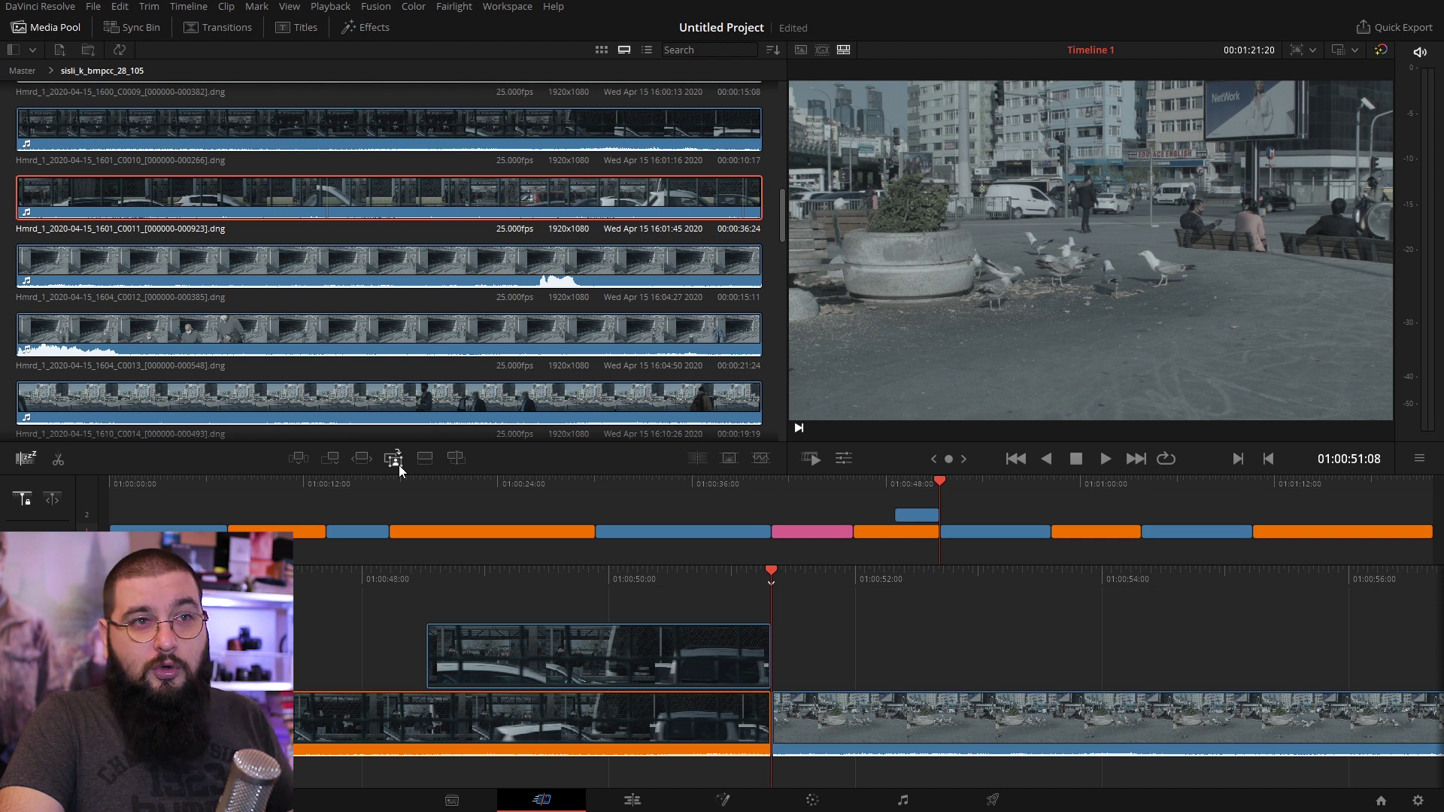
key(space)
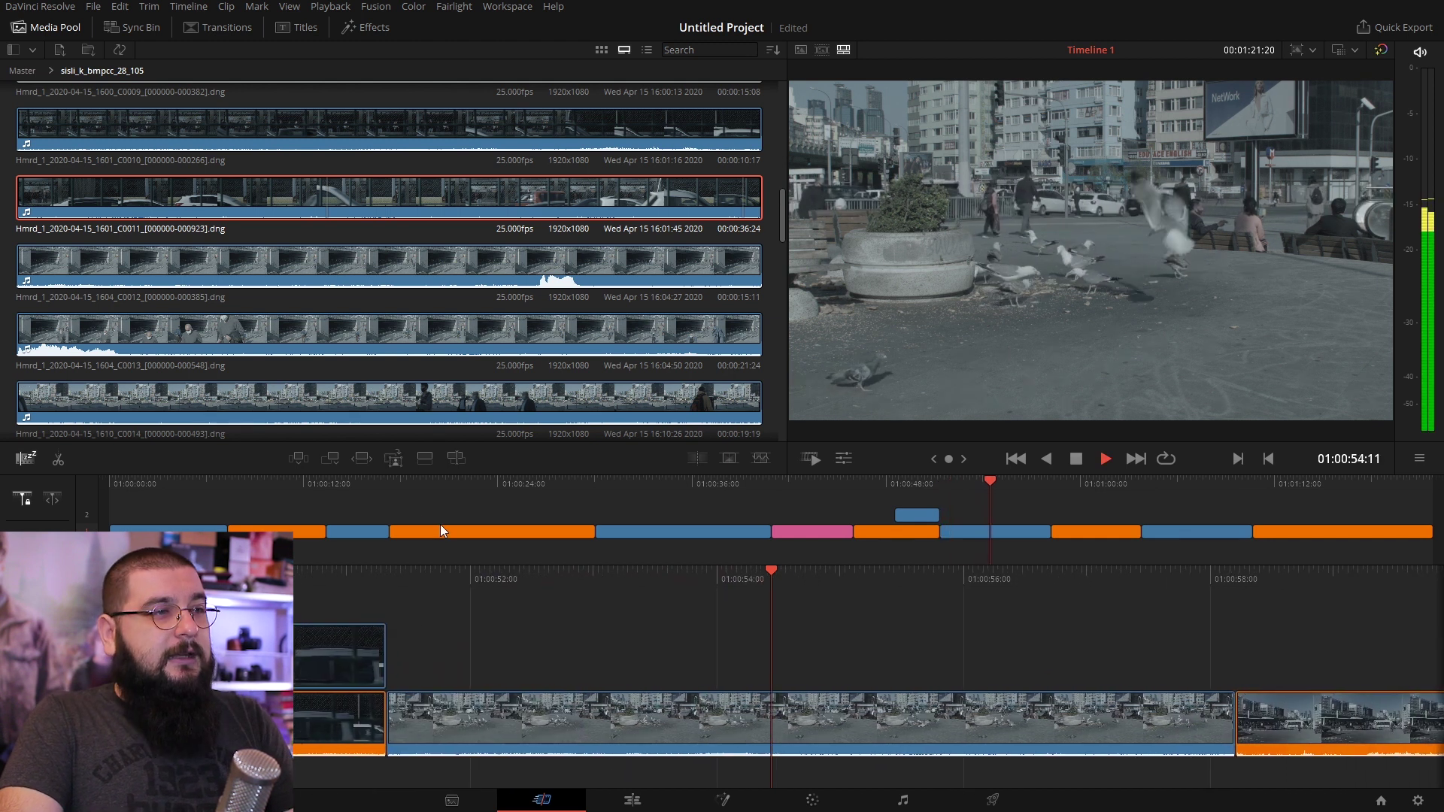
key(space)
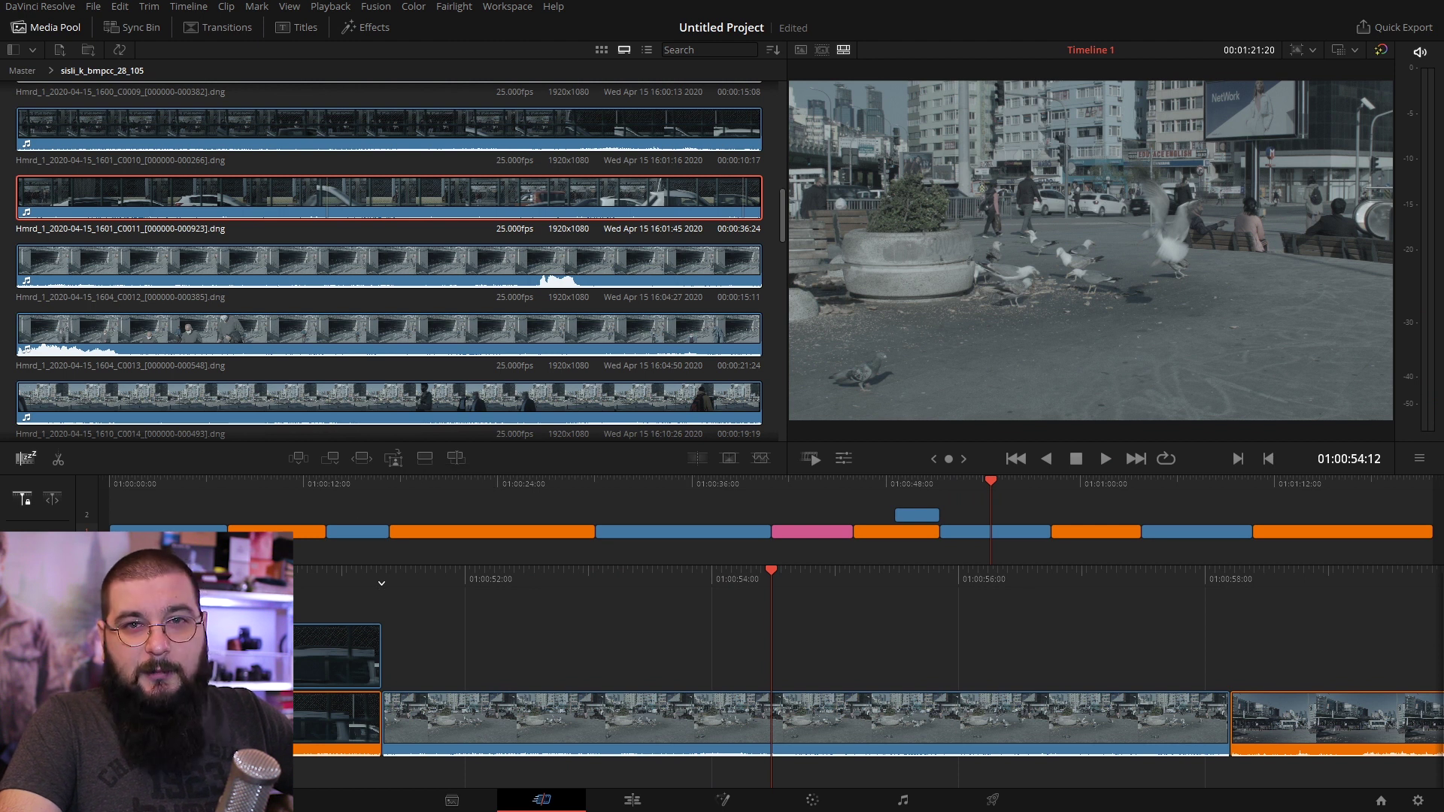
click(601, 49)
key(space)
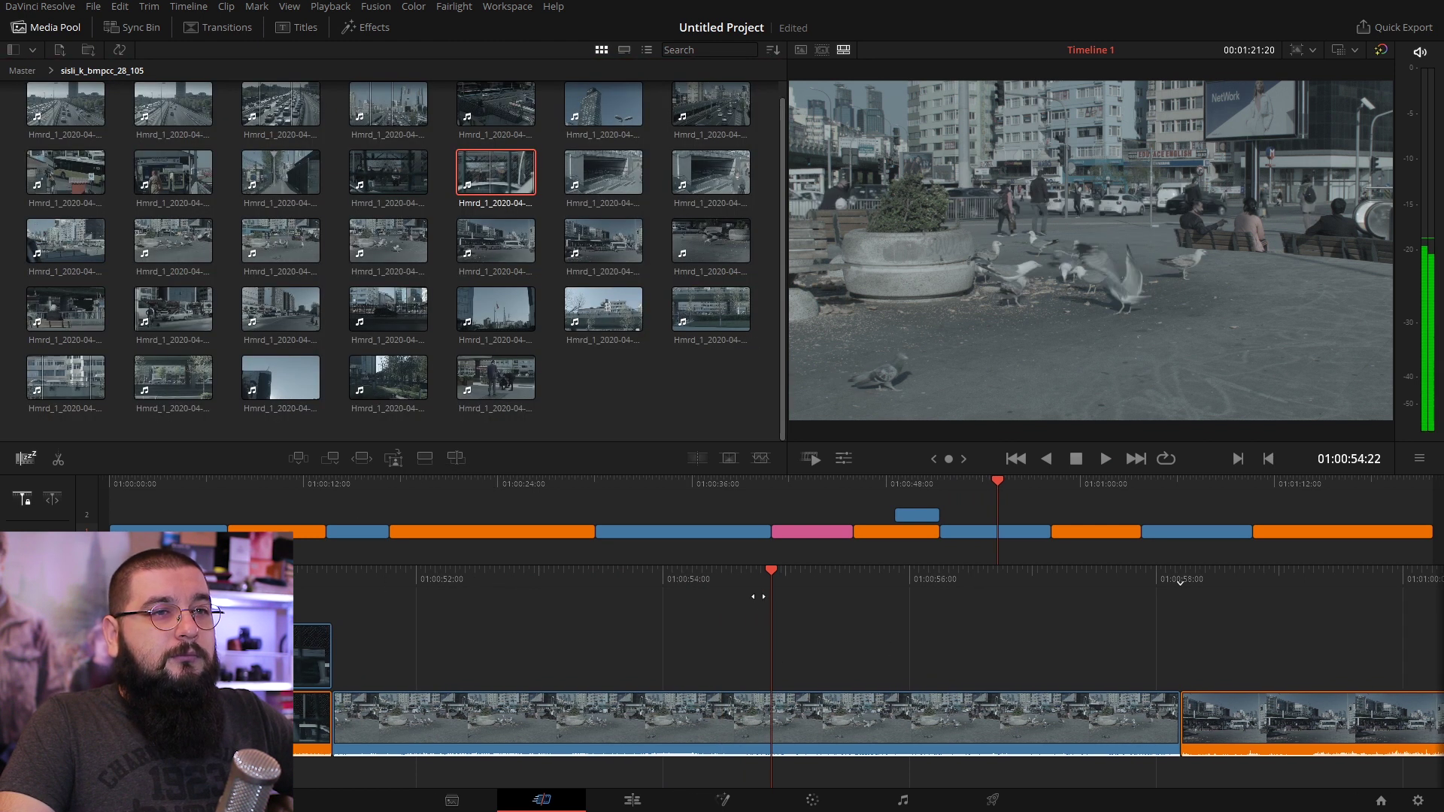
click(505, 262)
click(602, 241)
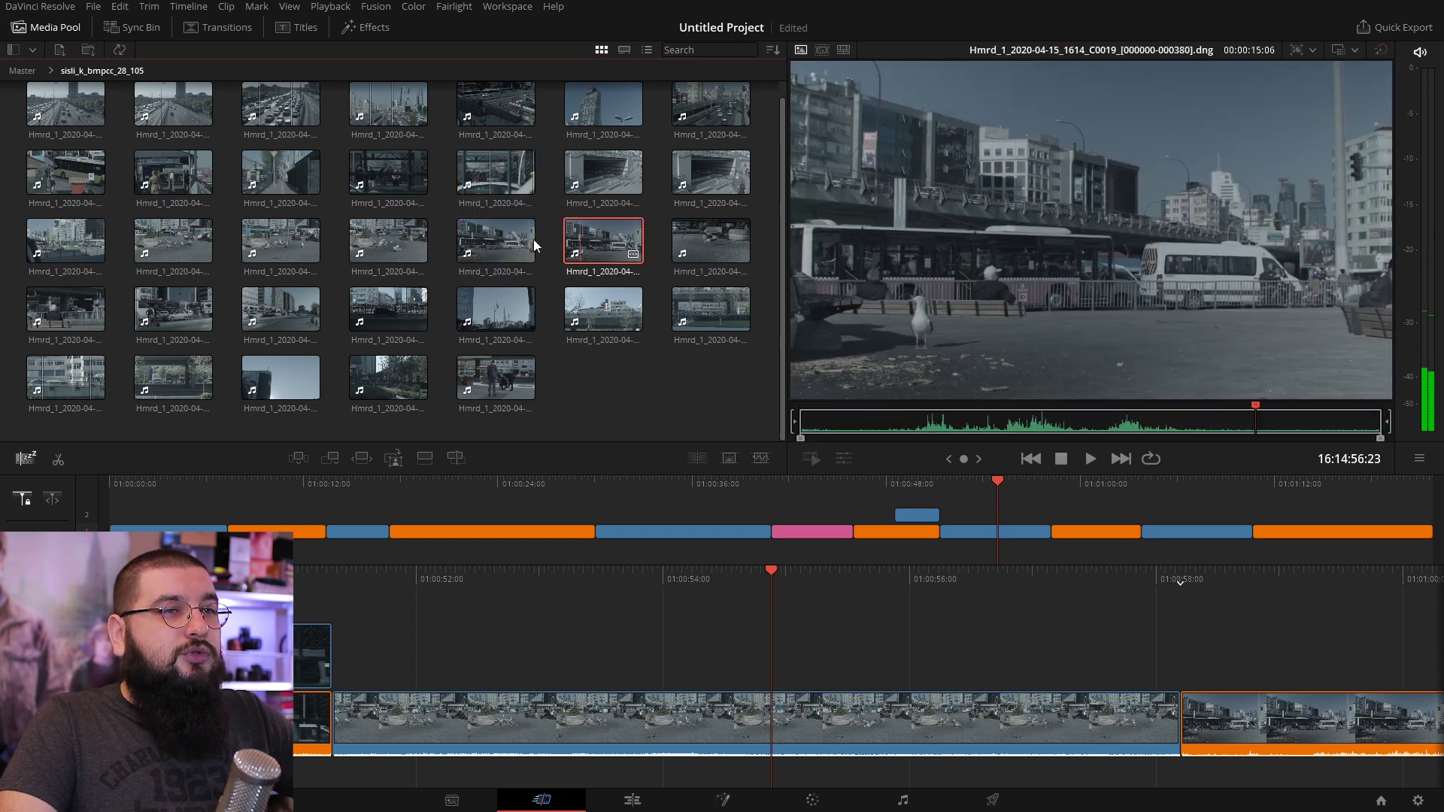
click(711, 241)
drag(897, 417, 963, 436)
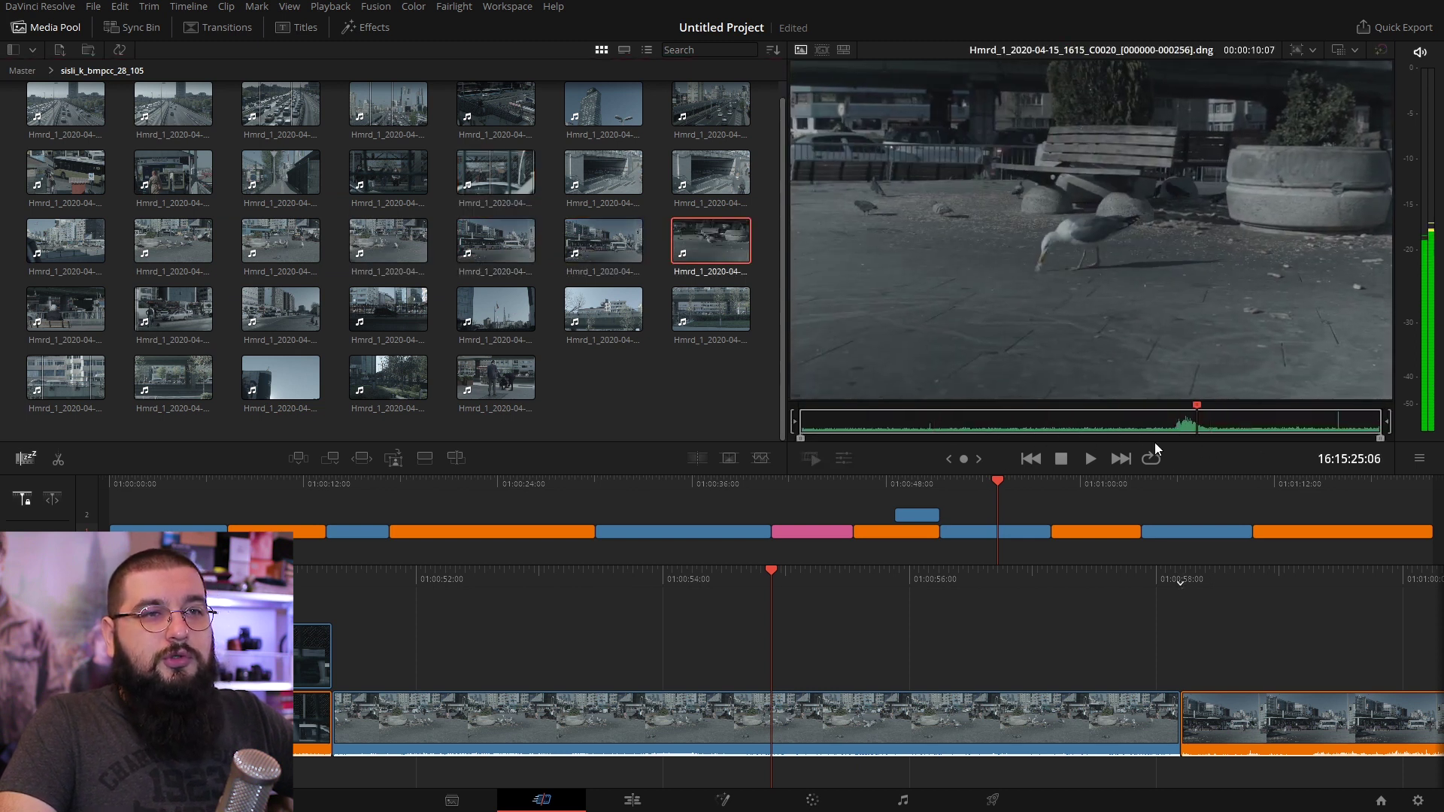
key(i)
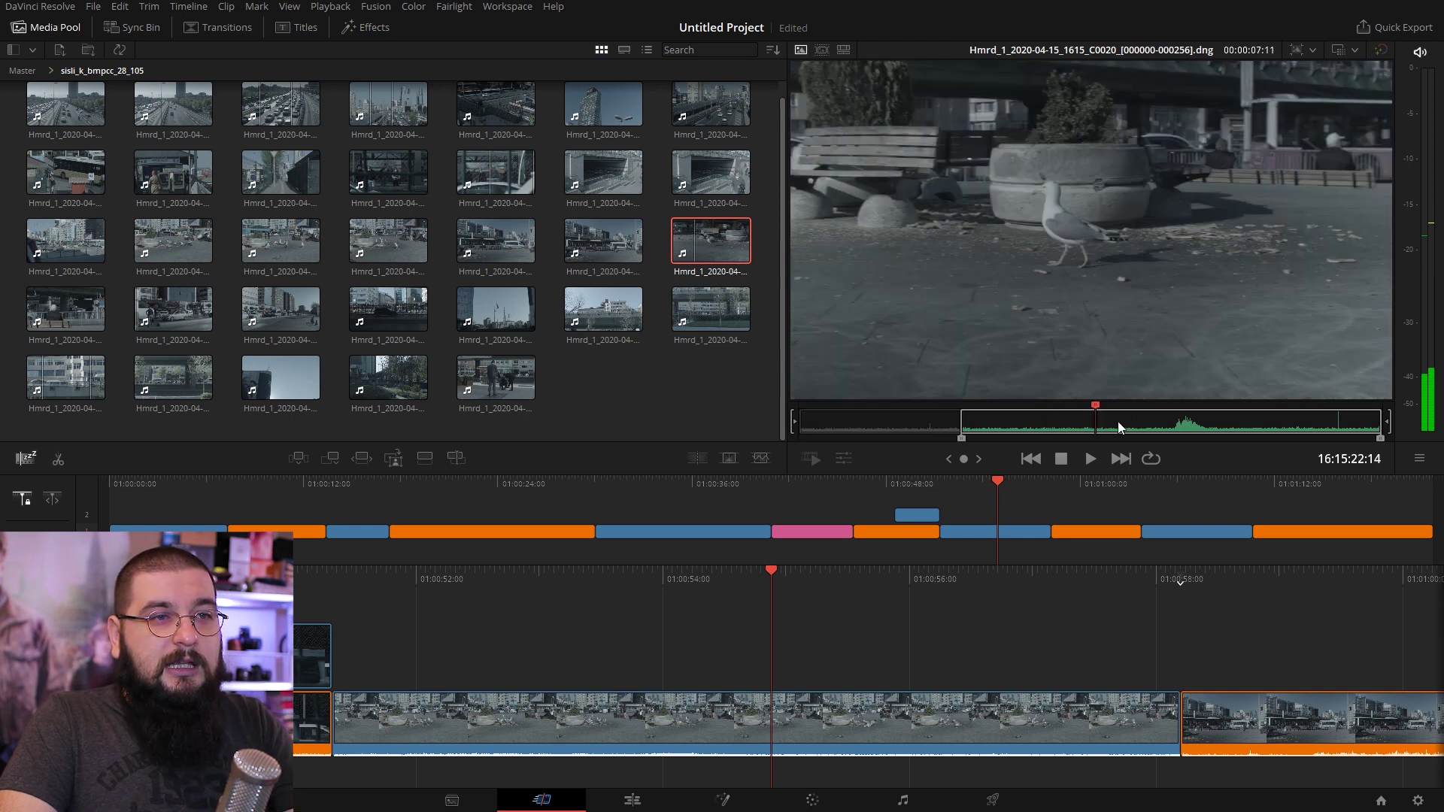
key(o)
key(q)
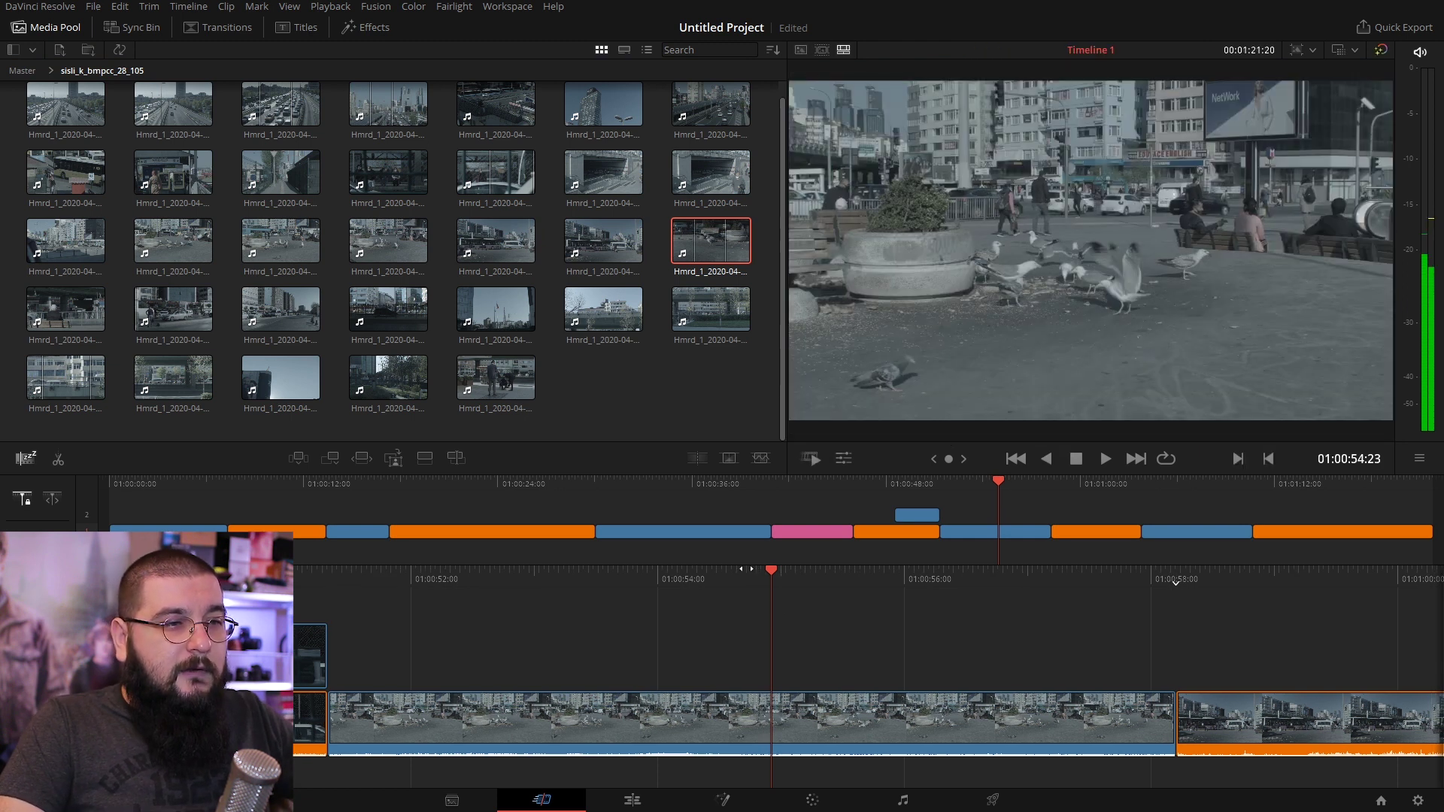
key(space)
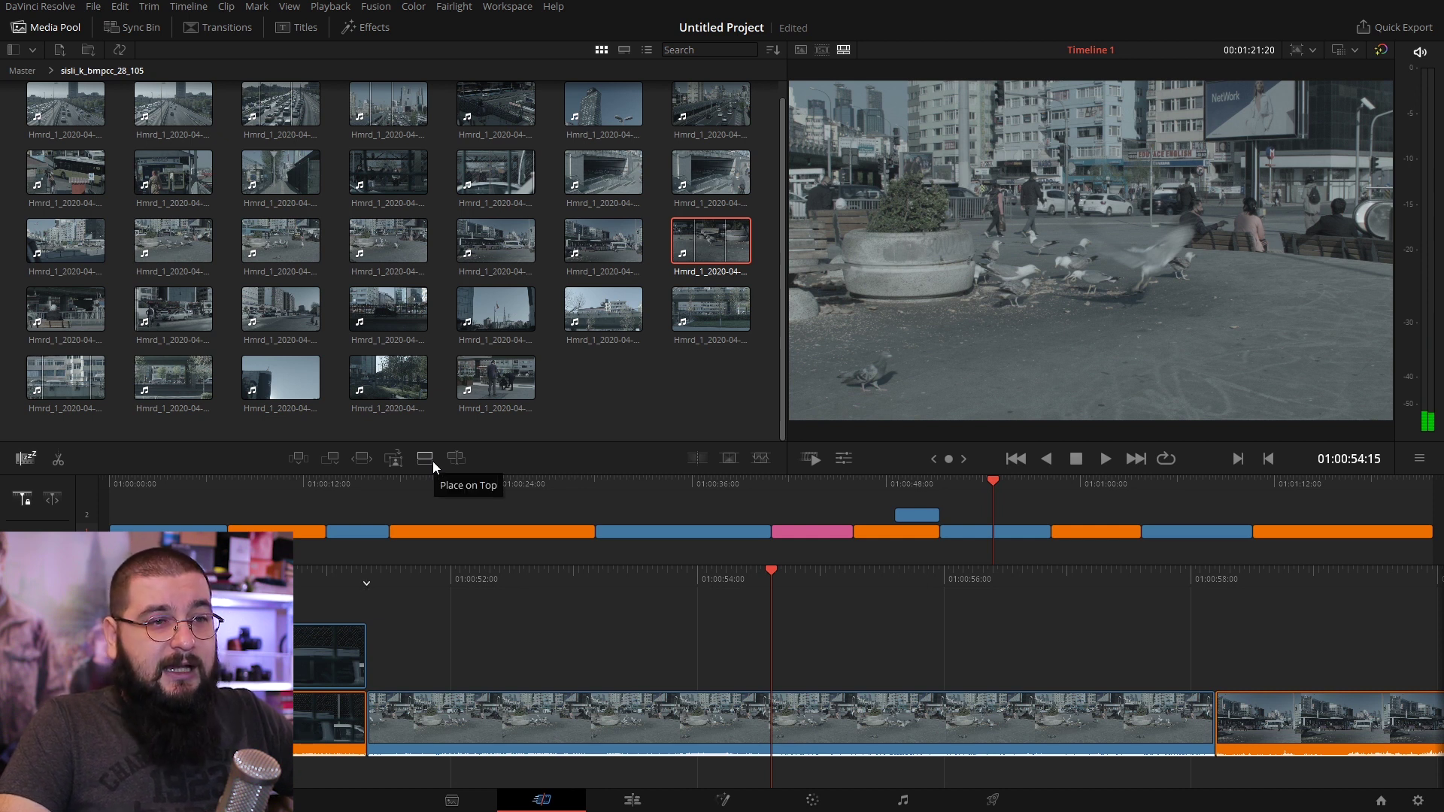
click(425, 459)
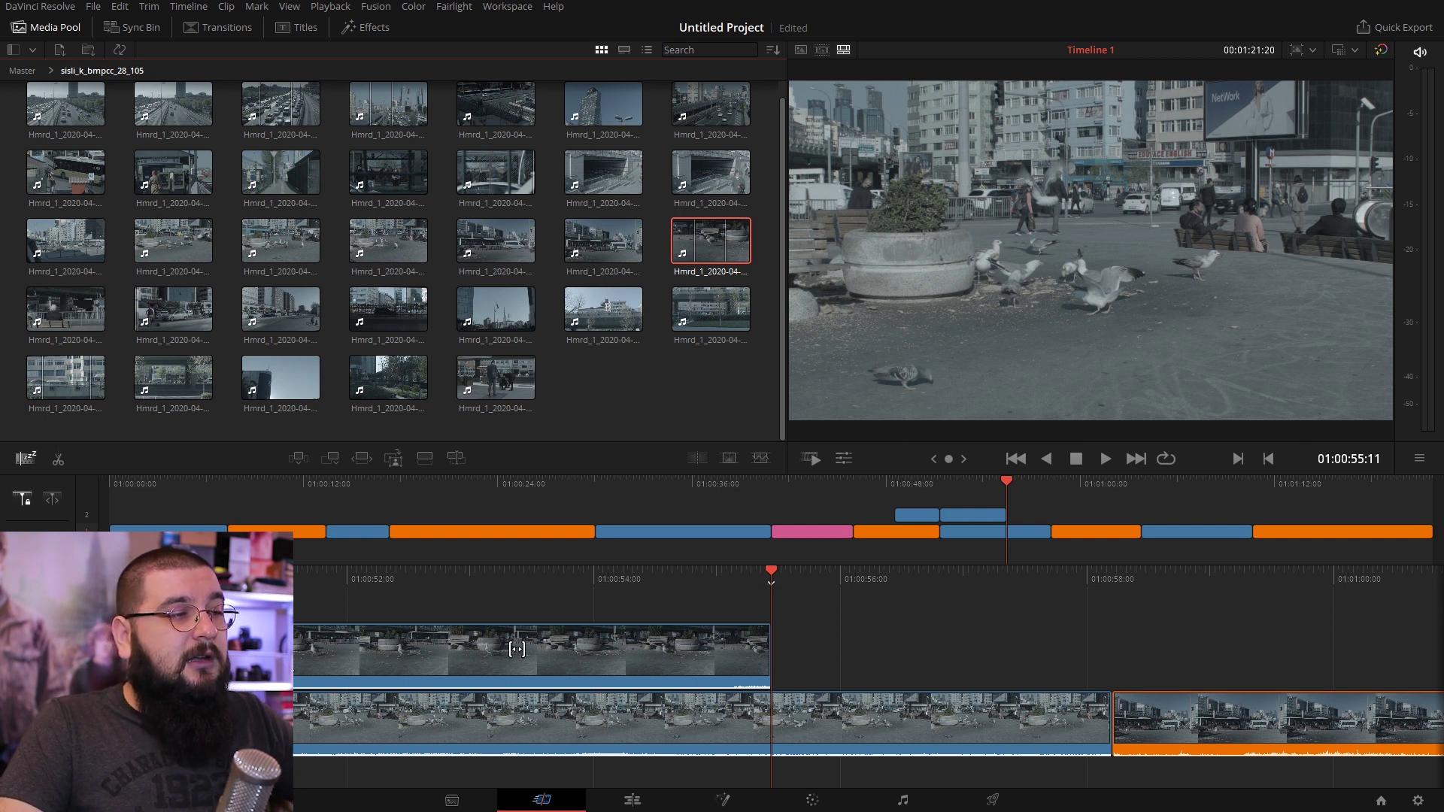
mouse_move(304, 656)
mouse_down()
mouse_move(571, 647)
mouse_move(786, 666)
mouse_up()
key(space)
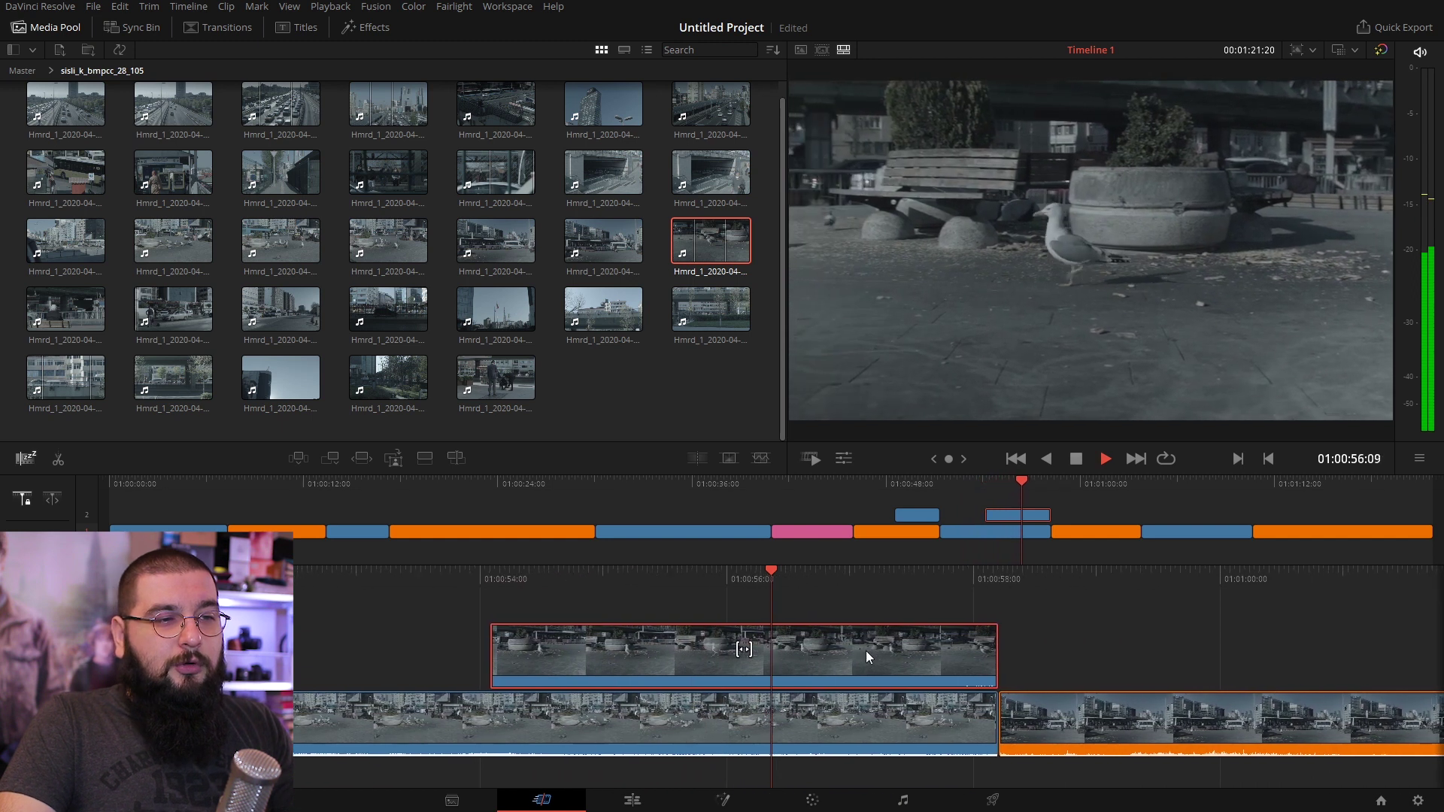
key(Delete)
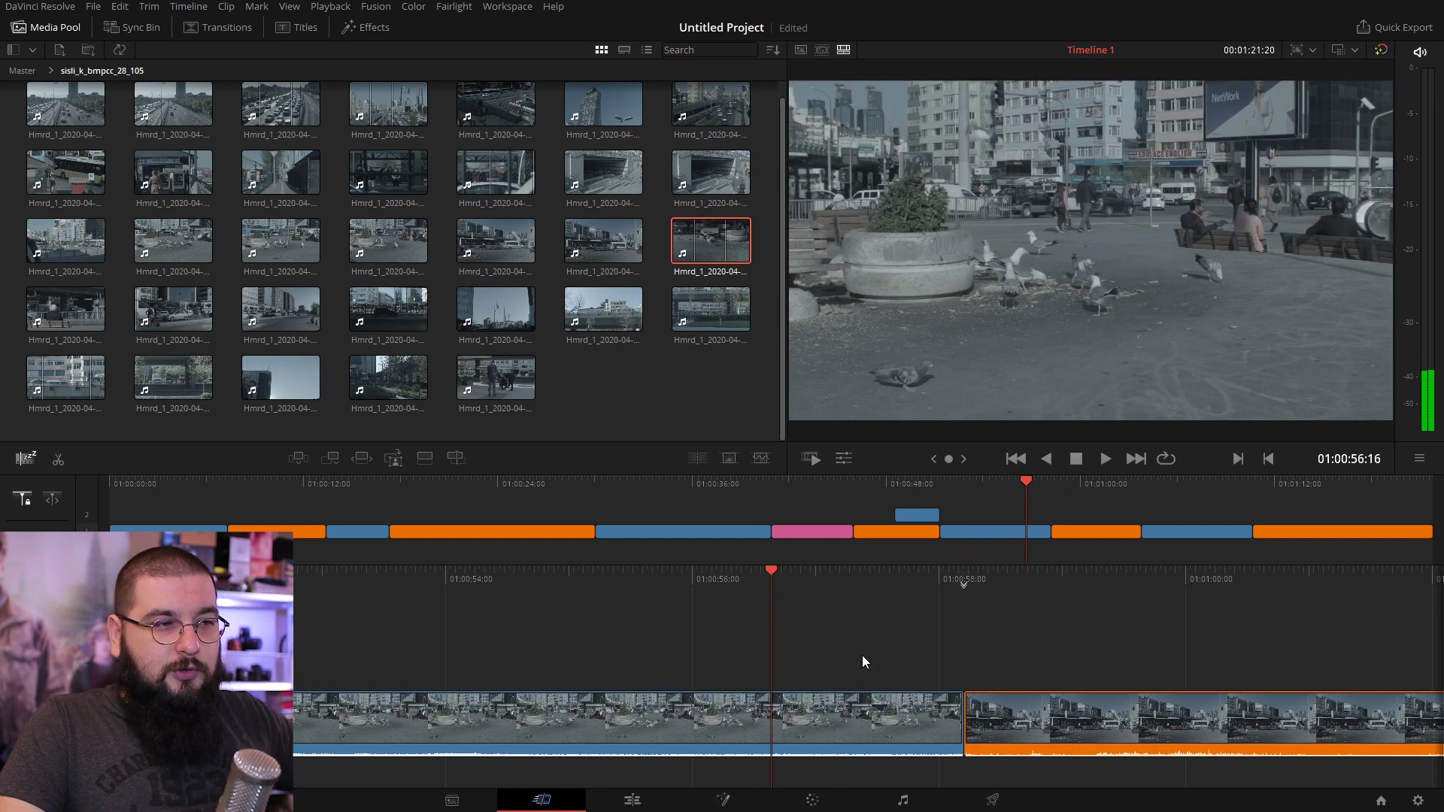
key(ctrl+z)
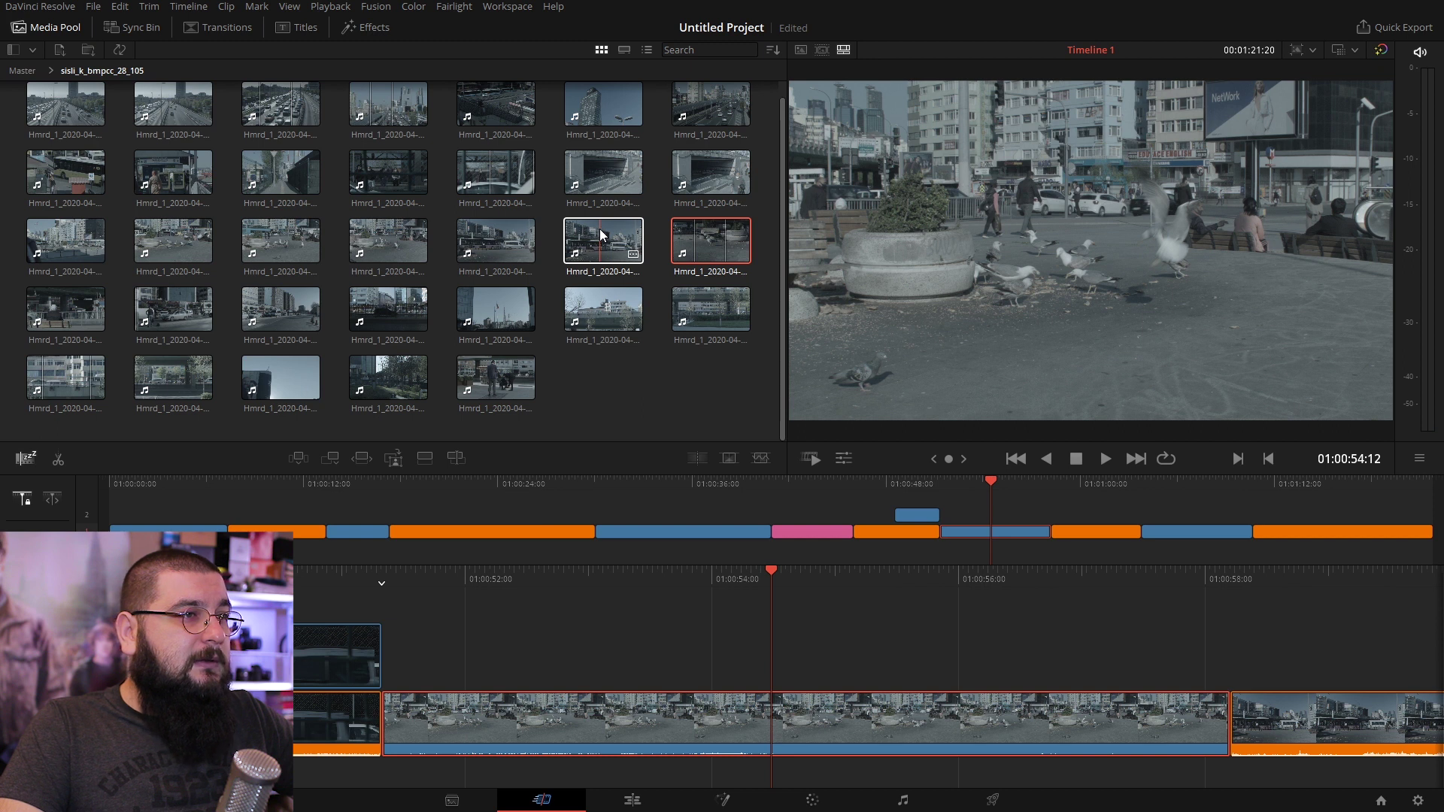
click(410, 256)
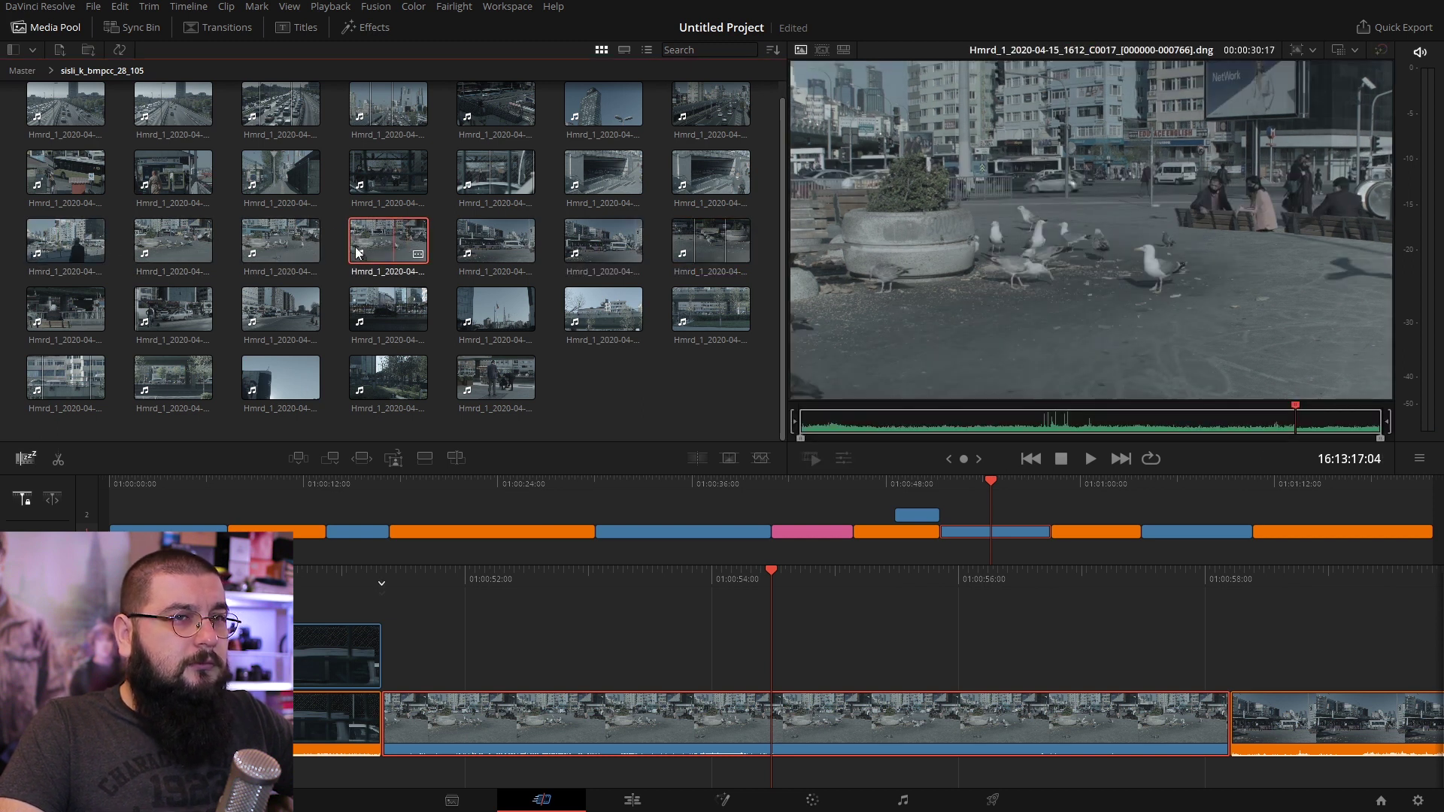
click(280, 241)
click(698, 575)
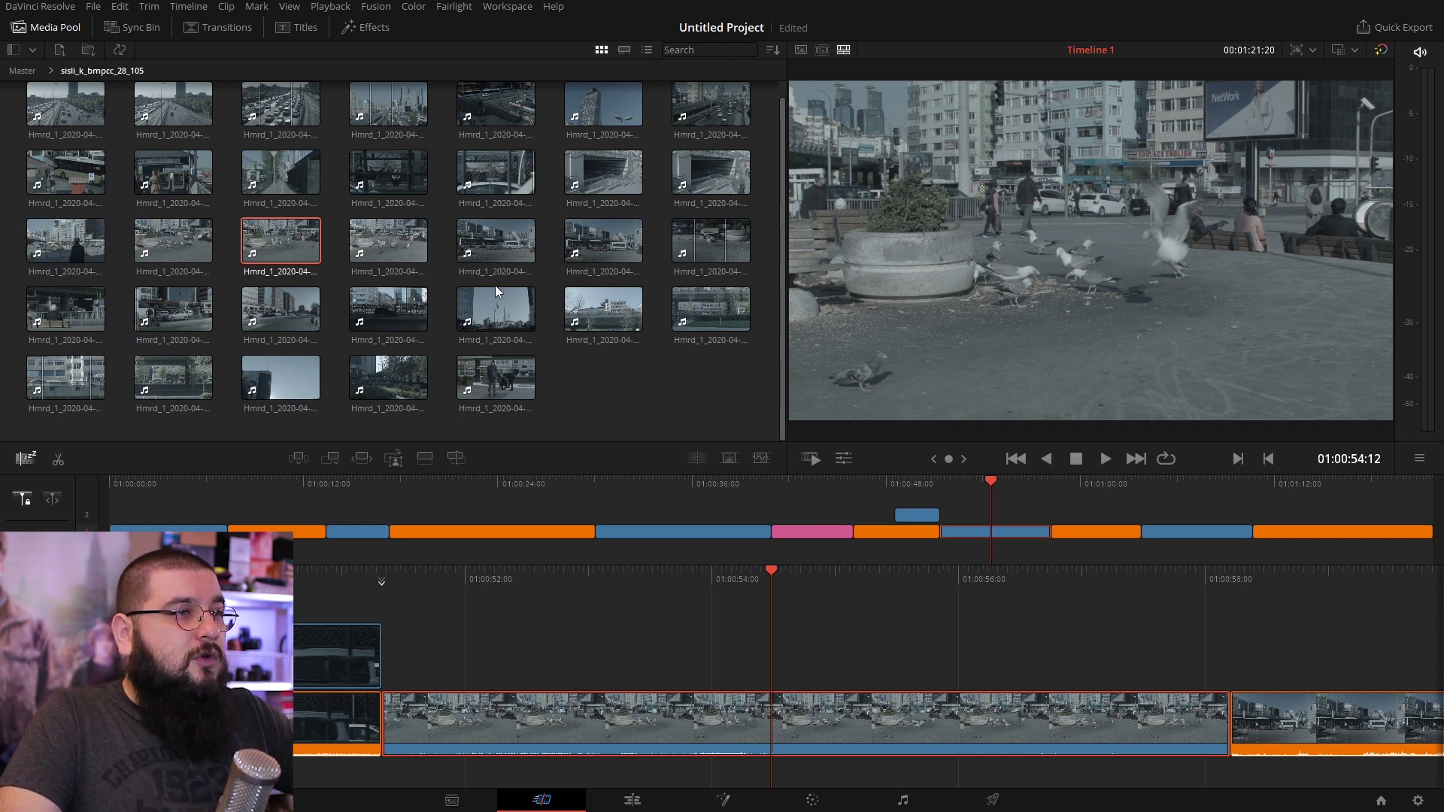
click(695, 251)
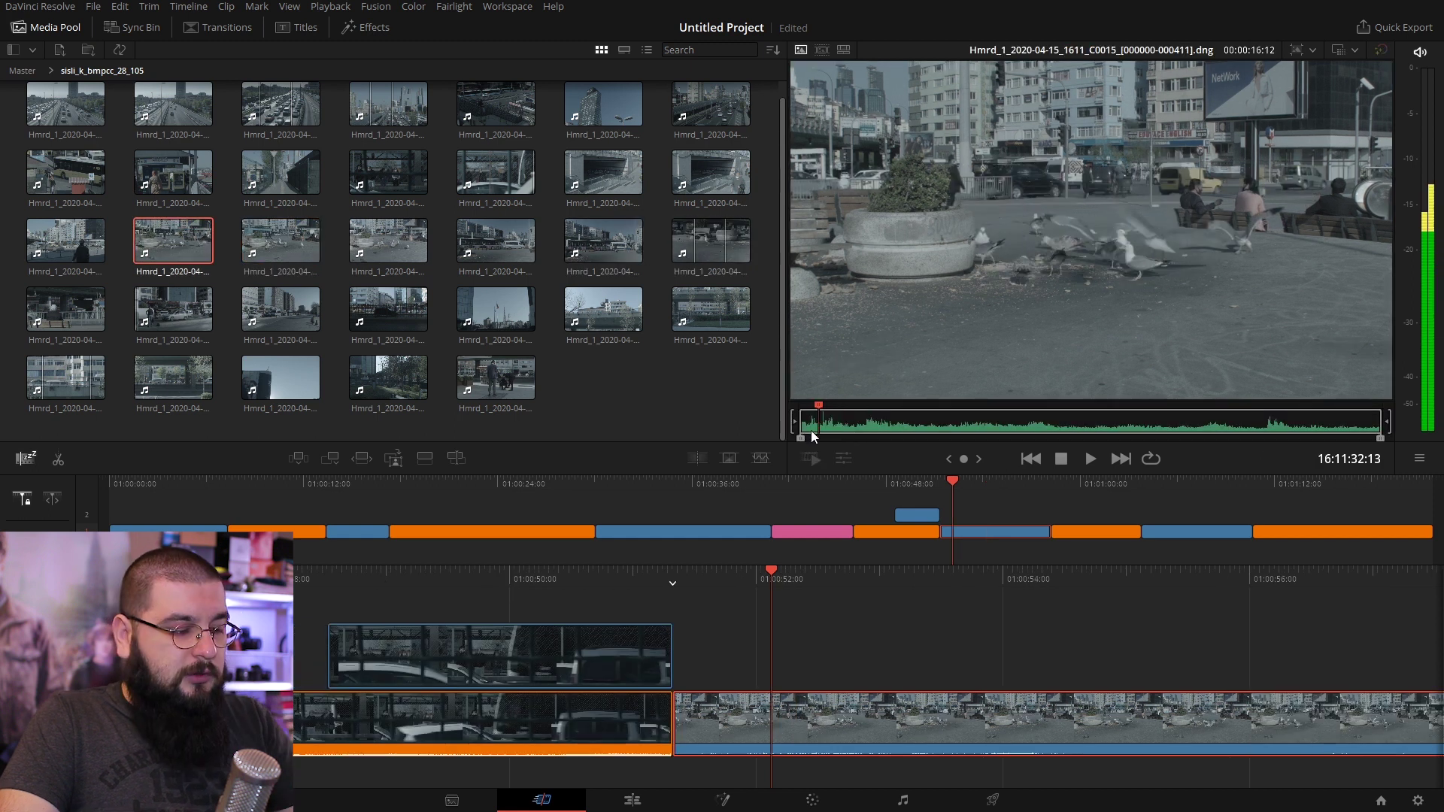
drag(926, 434, 1098, 425)
key(o)
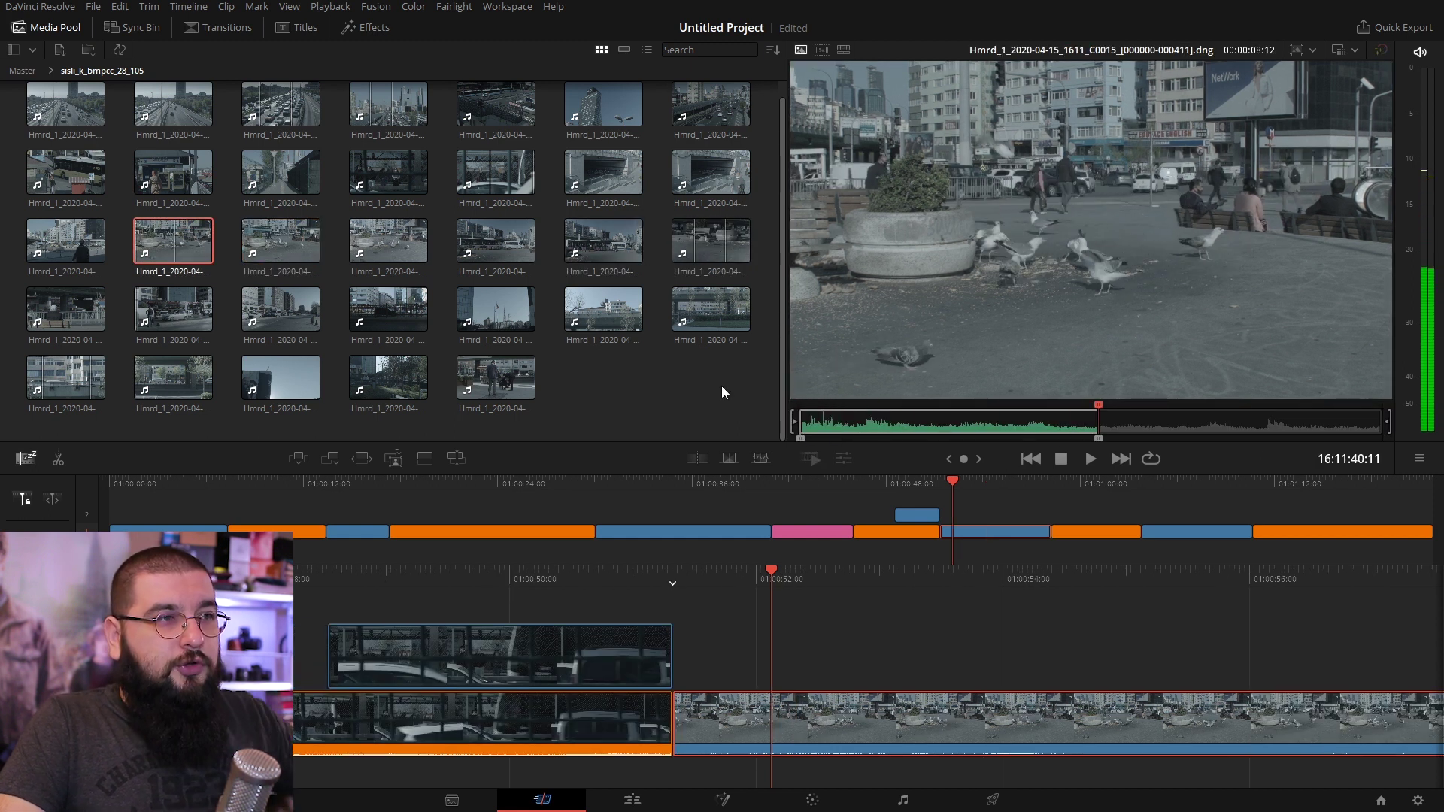
click(461, 466)
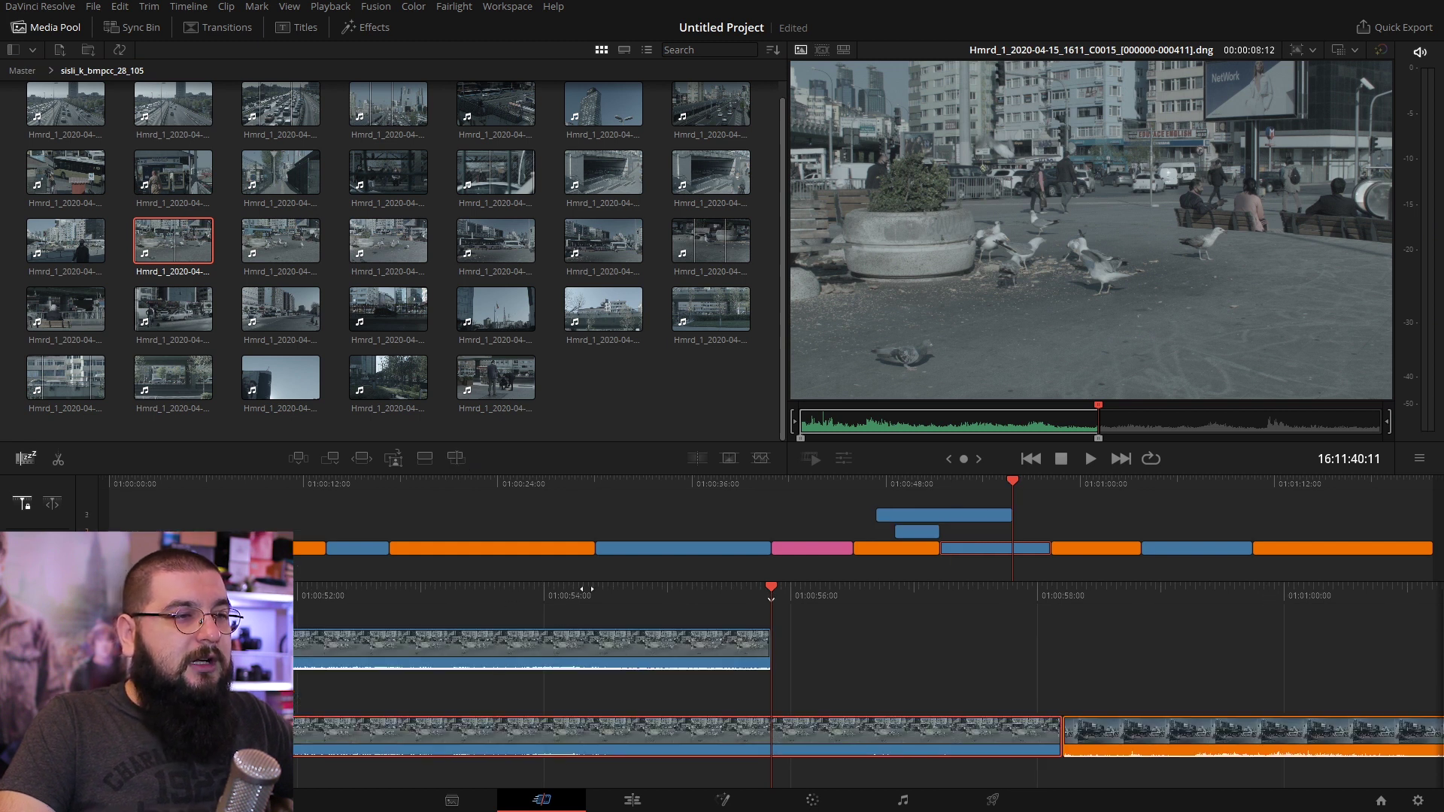
drag(646, 592, 695, 583)
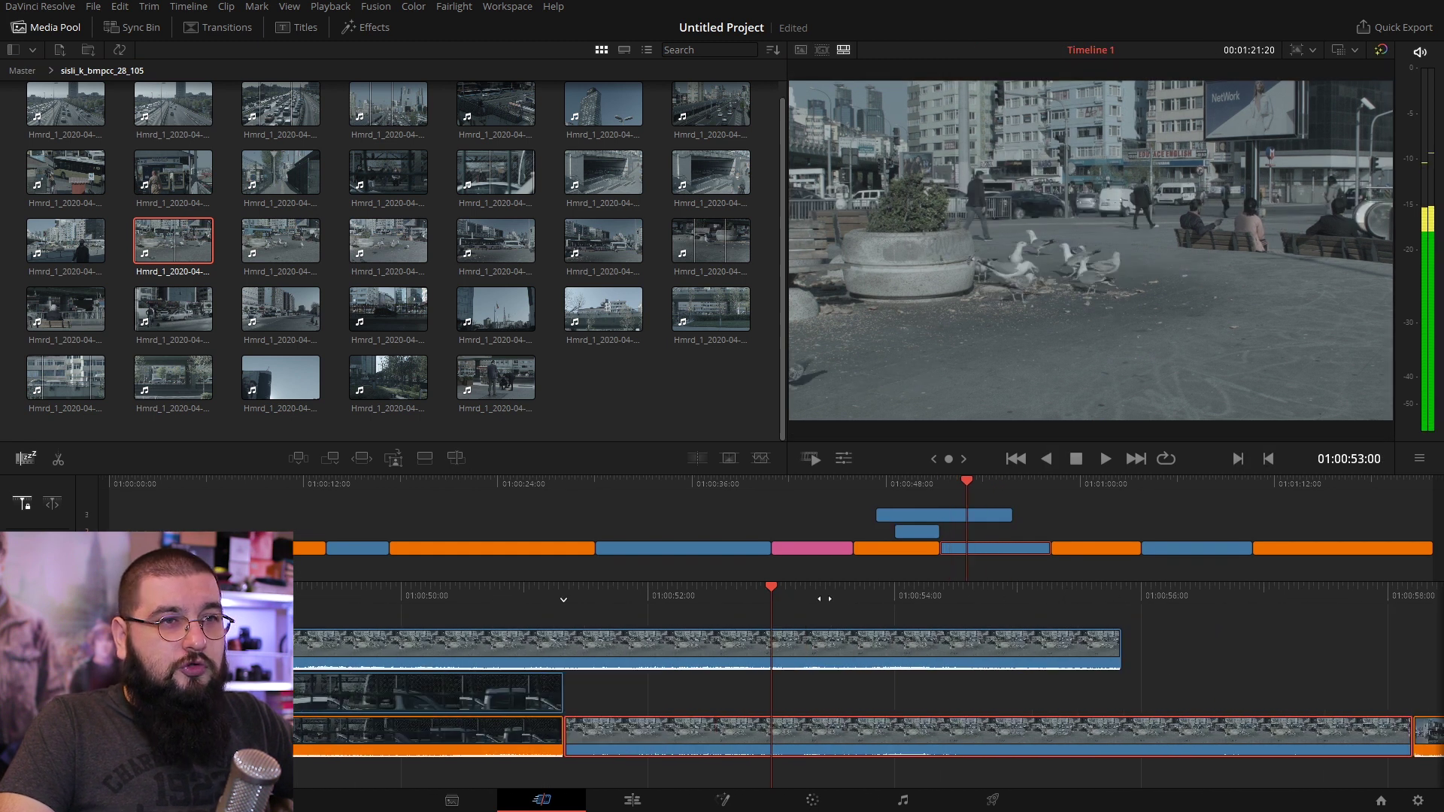
key(space)
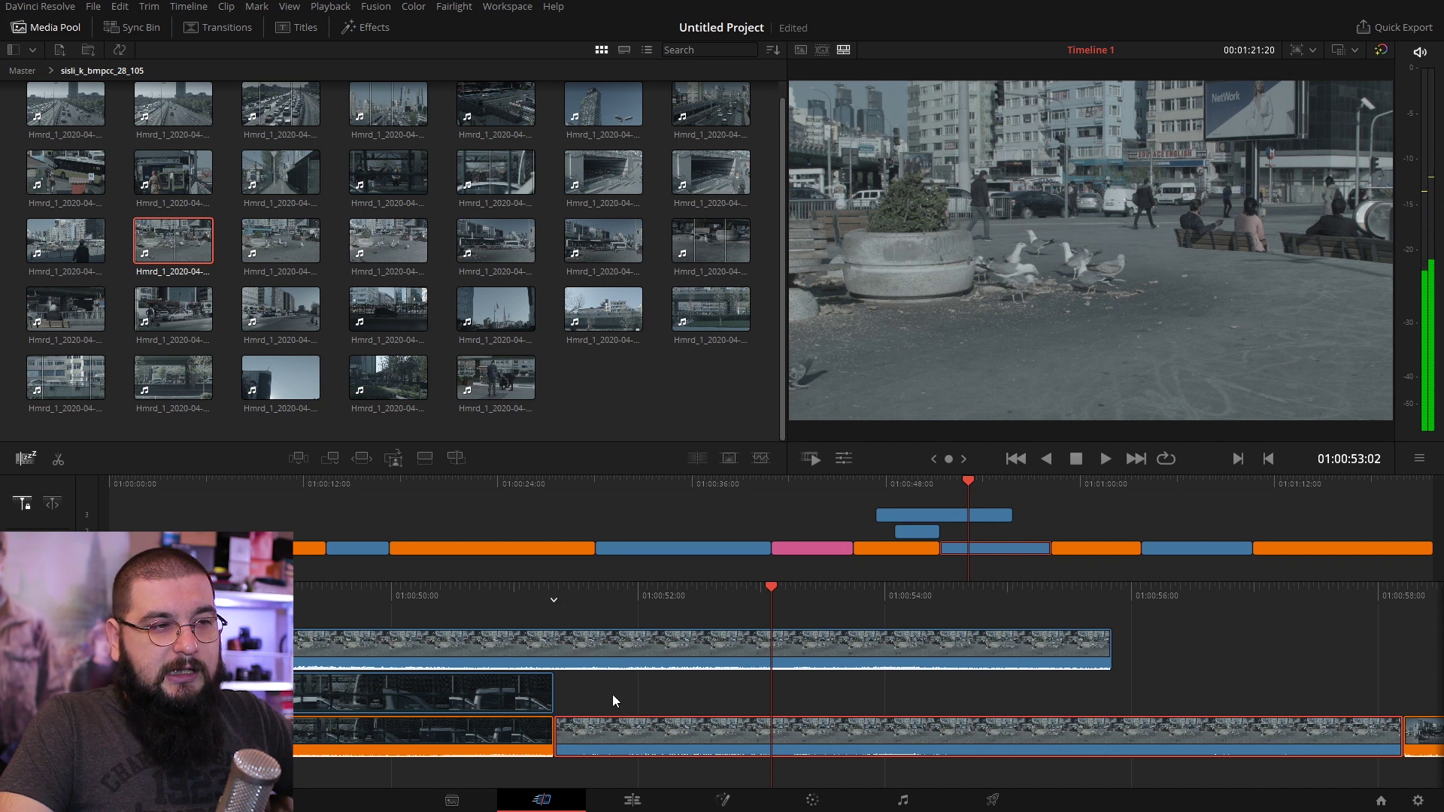
mouse_move(554, 600)
mouse_down()
mouse_move(776, 602)
mouse_move(364, 603)
mouse_up()
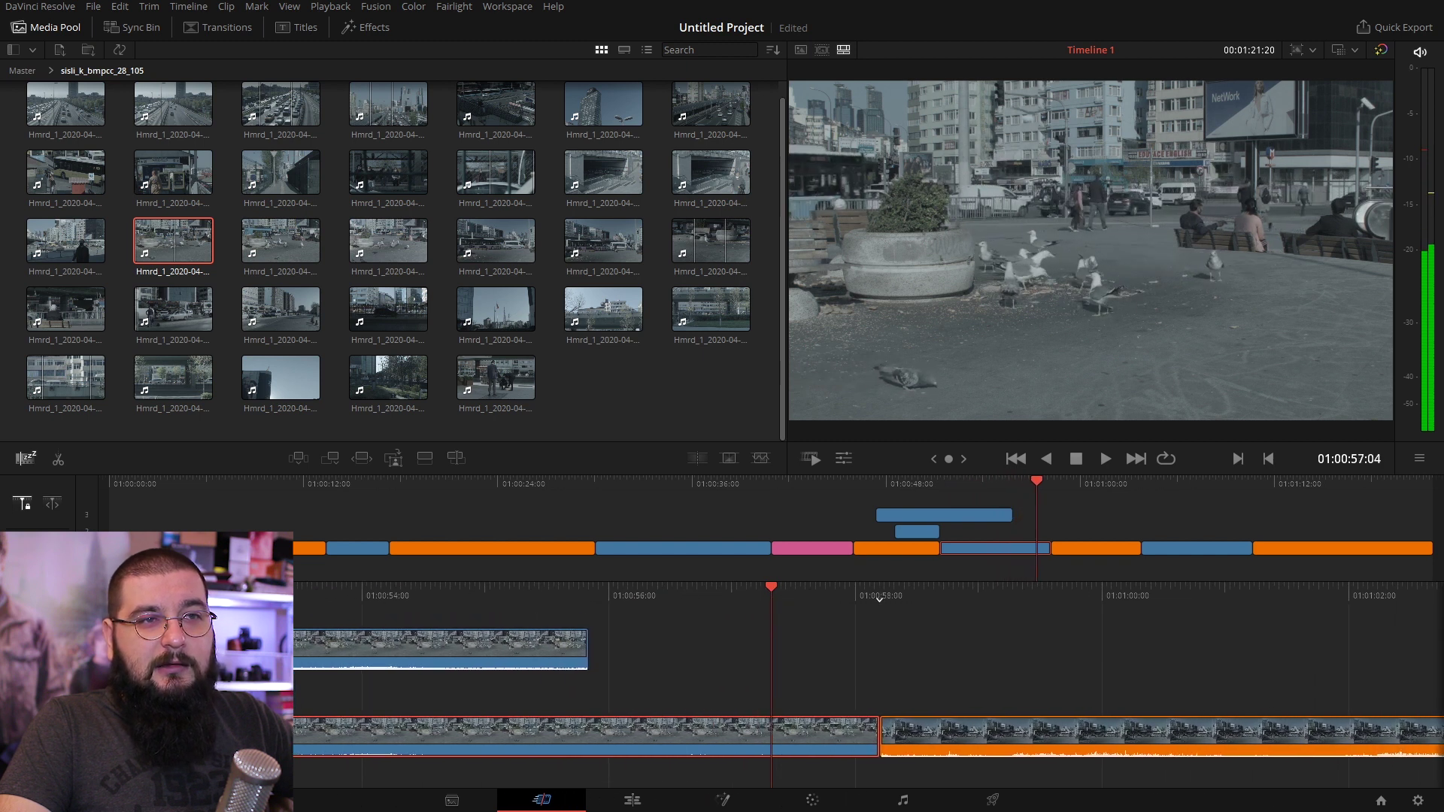
key(j)
key(j)
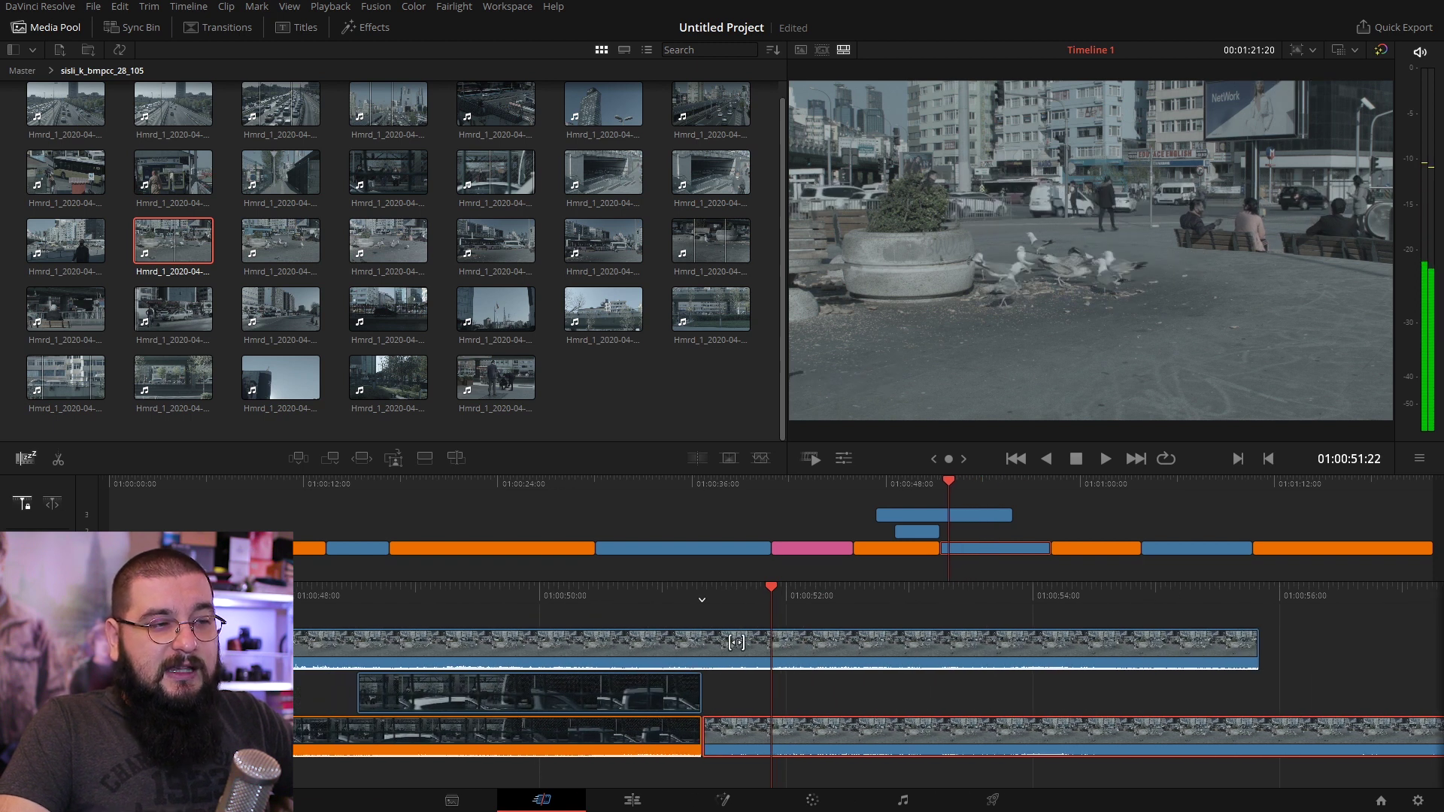
click(1009, 643)
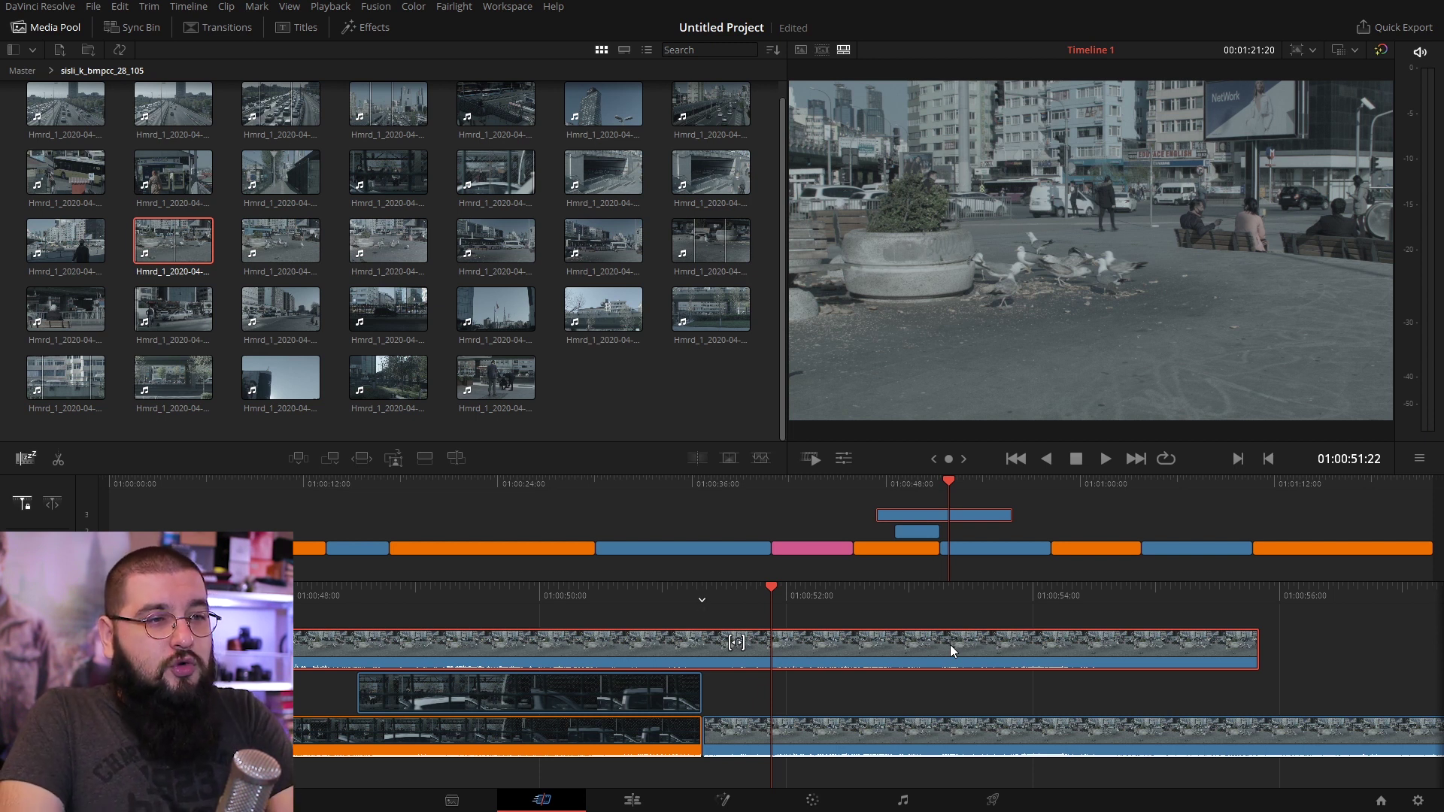
key(Delete)
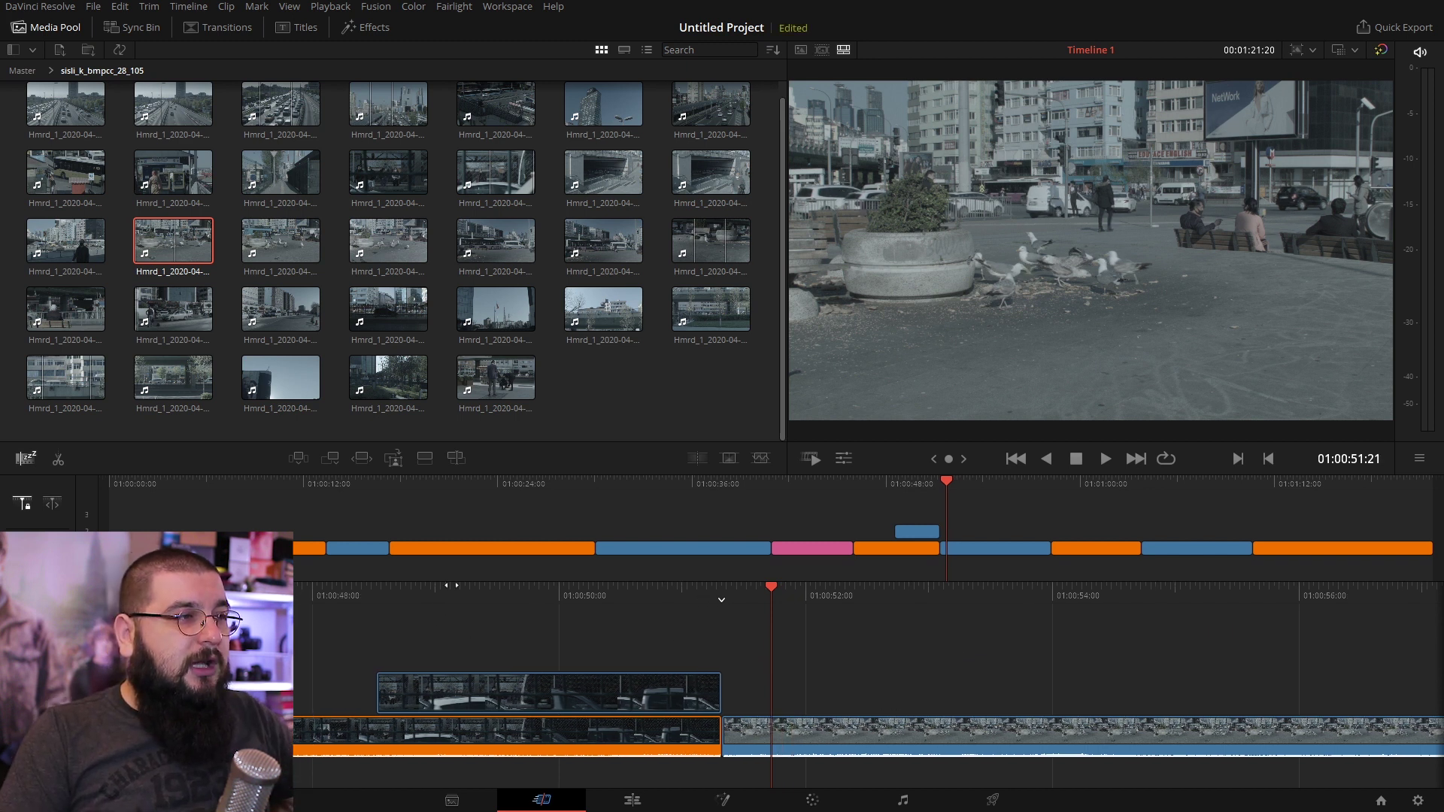
key(slash)
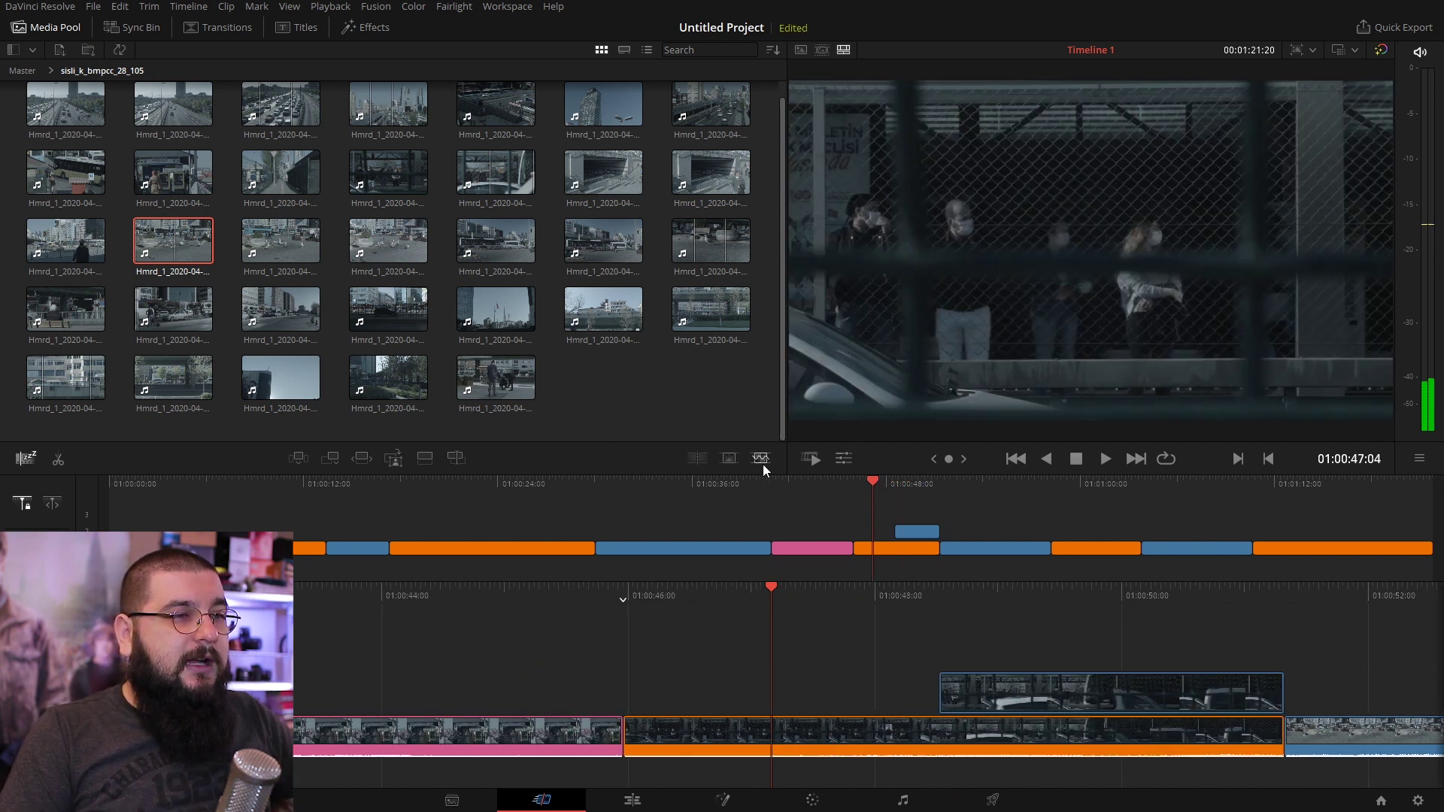
key(slash)
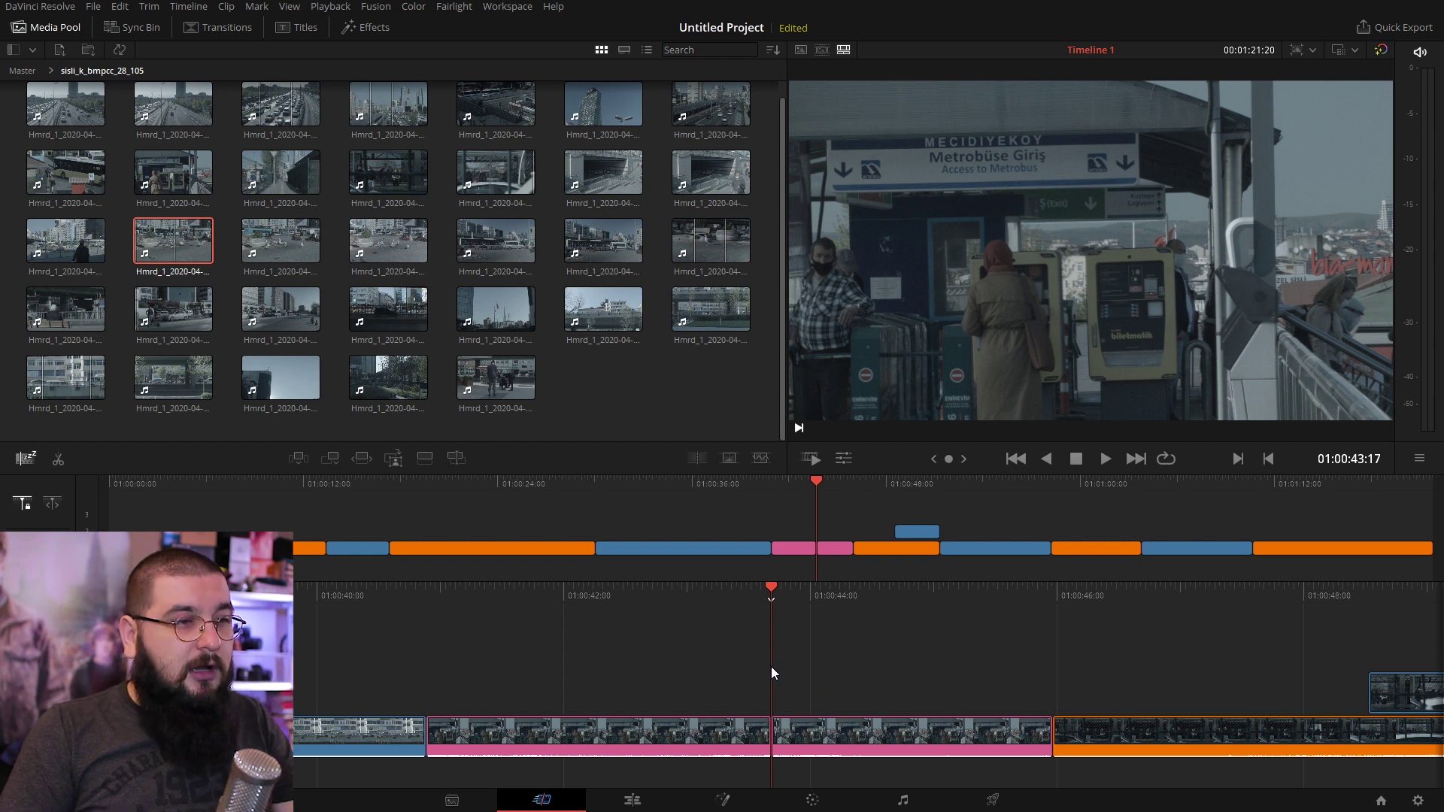
drag(662, 632, 1068, 645)
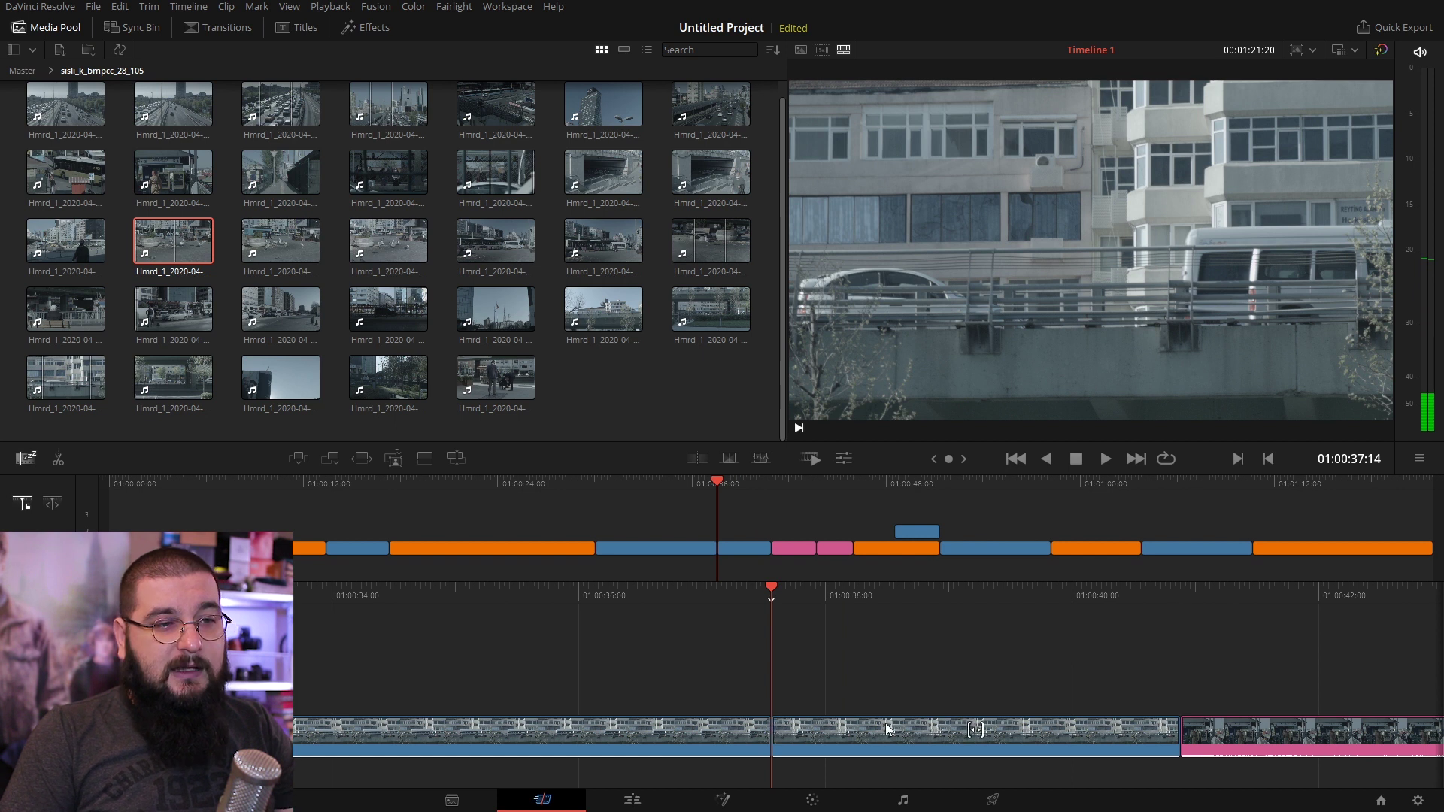
Step: Select the blue building clip and grab its right edit point to bring up the two-up trim view
key(shift+v)
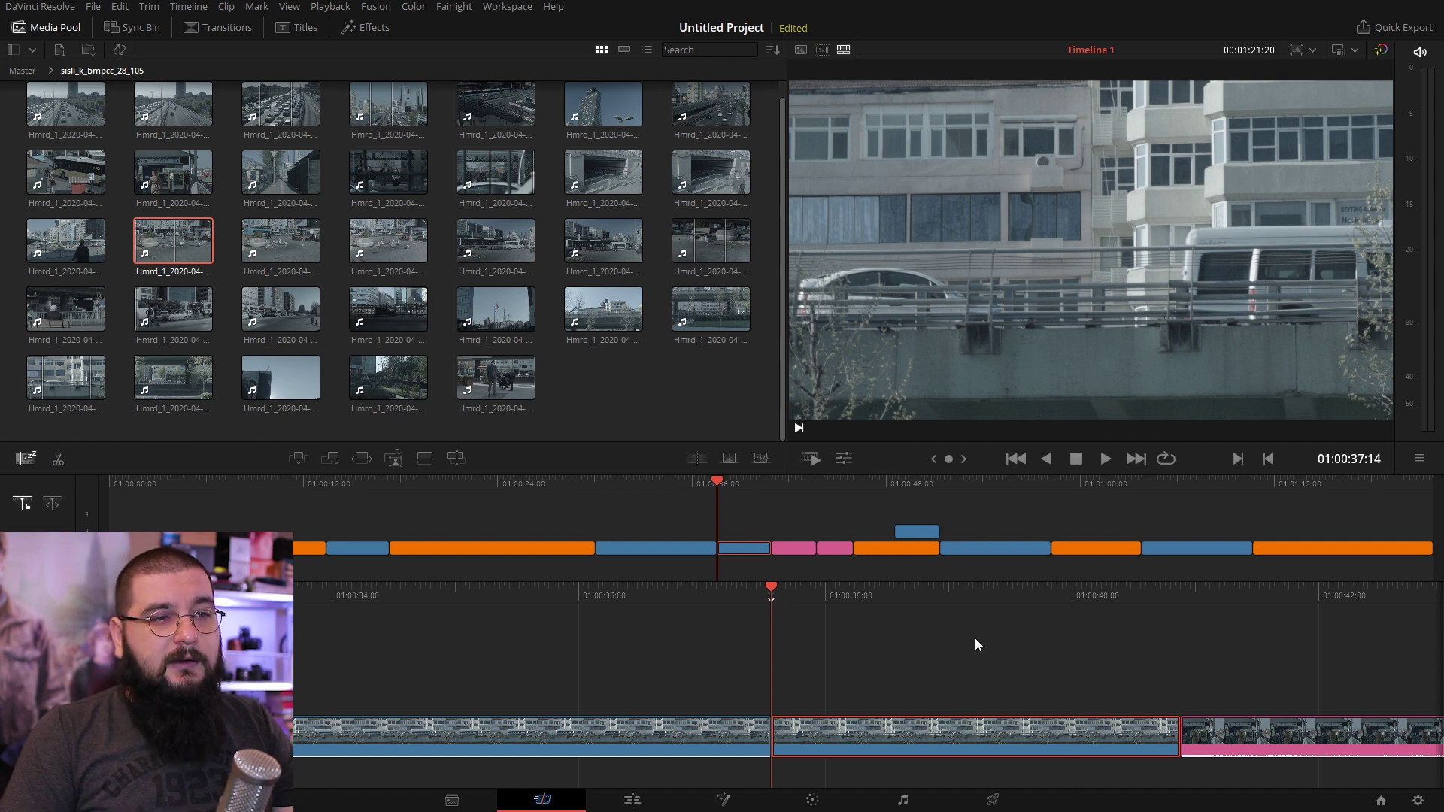
mouse_move(933, 593)
mouse_down()
mouse_move(1304, 642)
mouse_move(711, 752)
mouse_up()
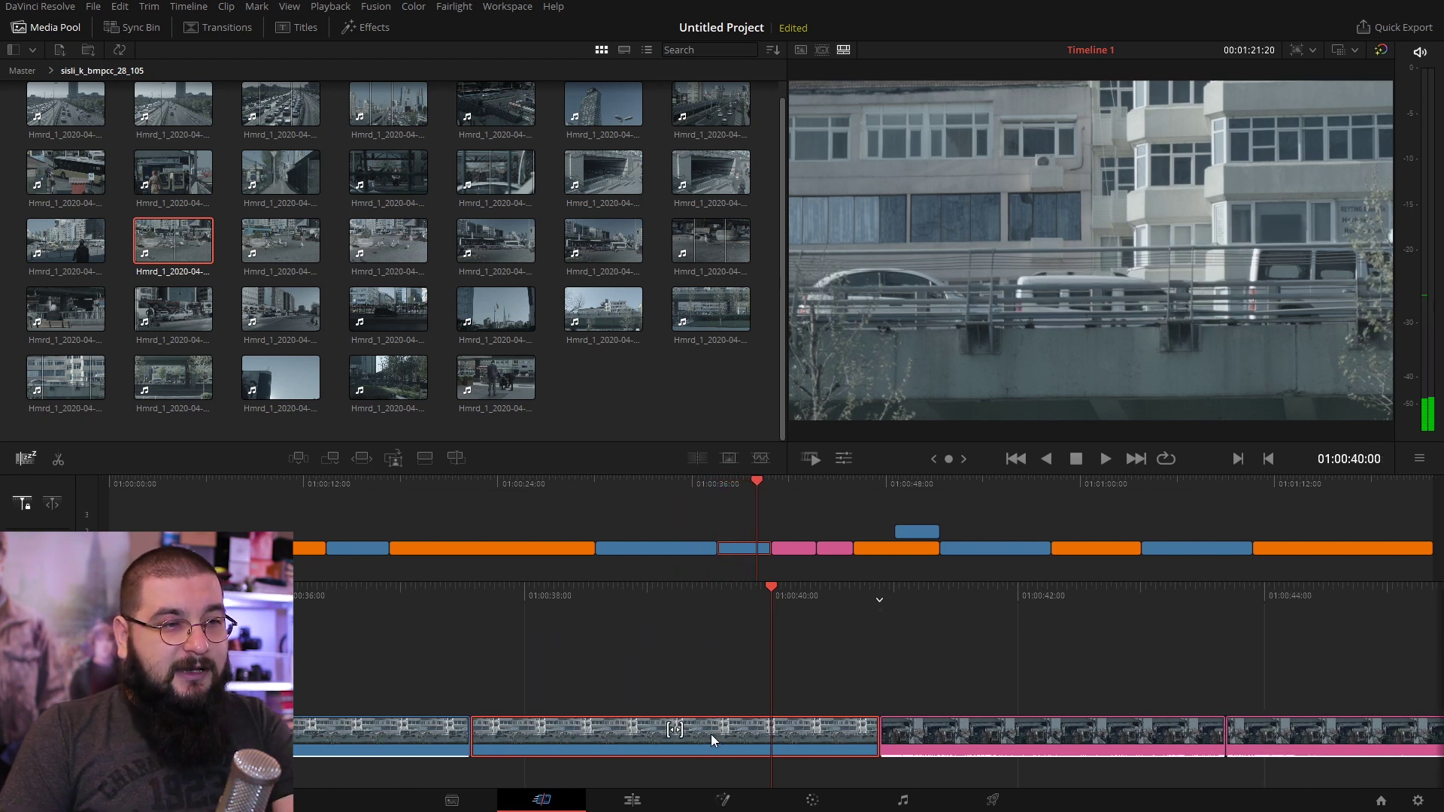
scroll(711, 736, up, 3)
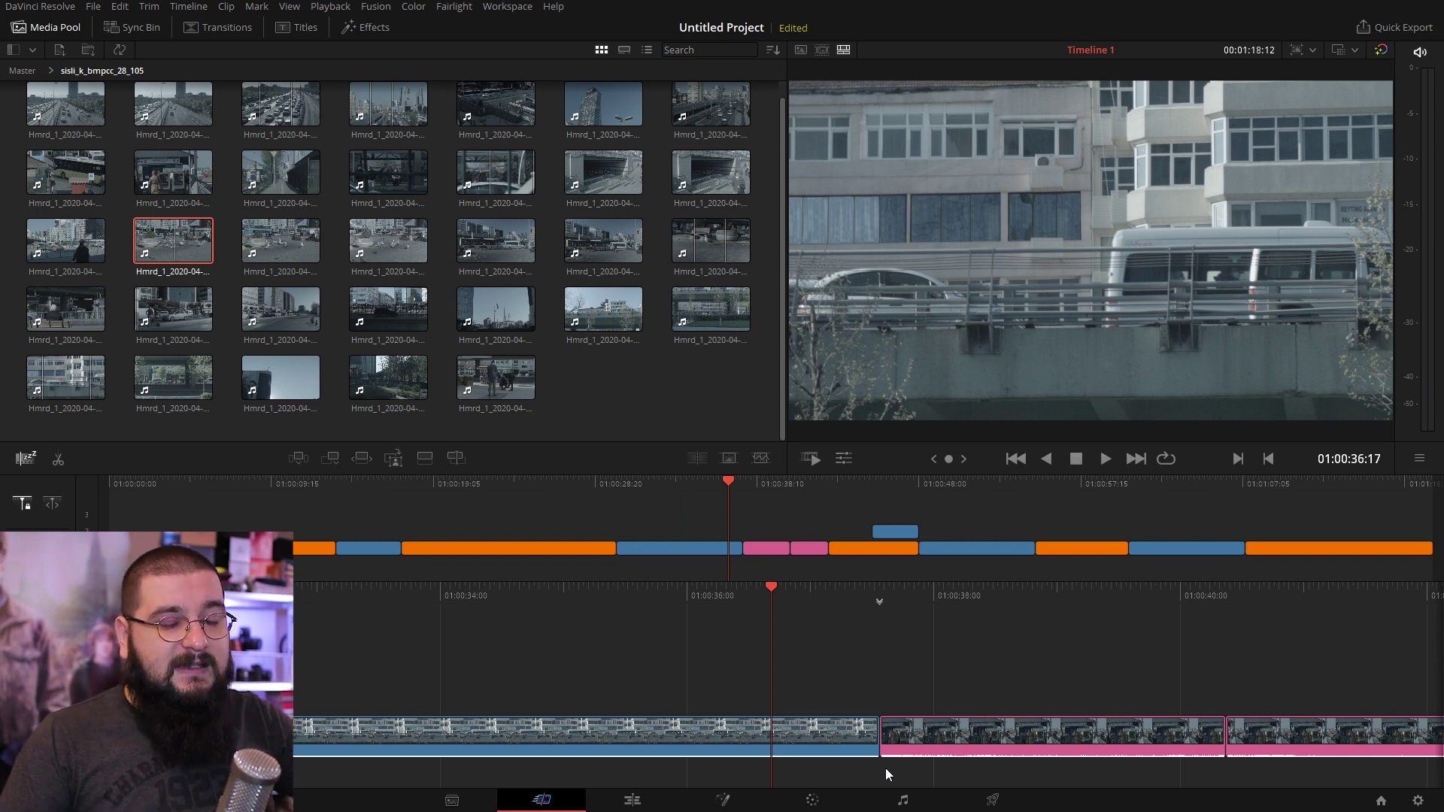
click(802, 731)
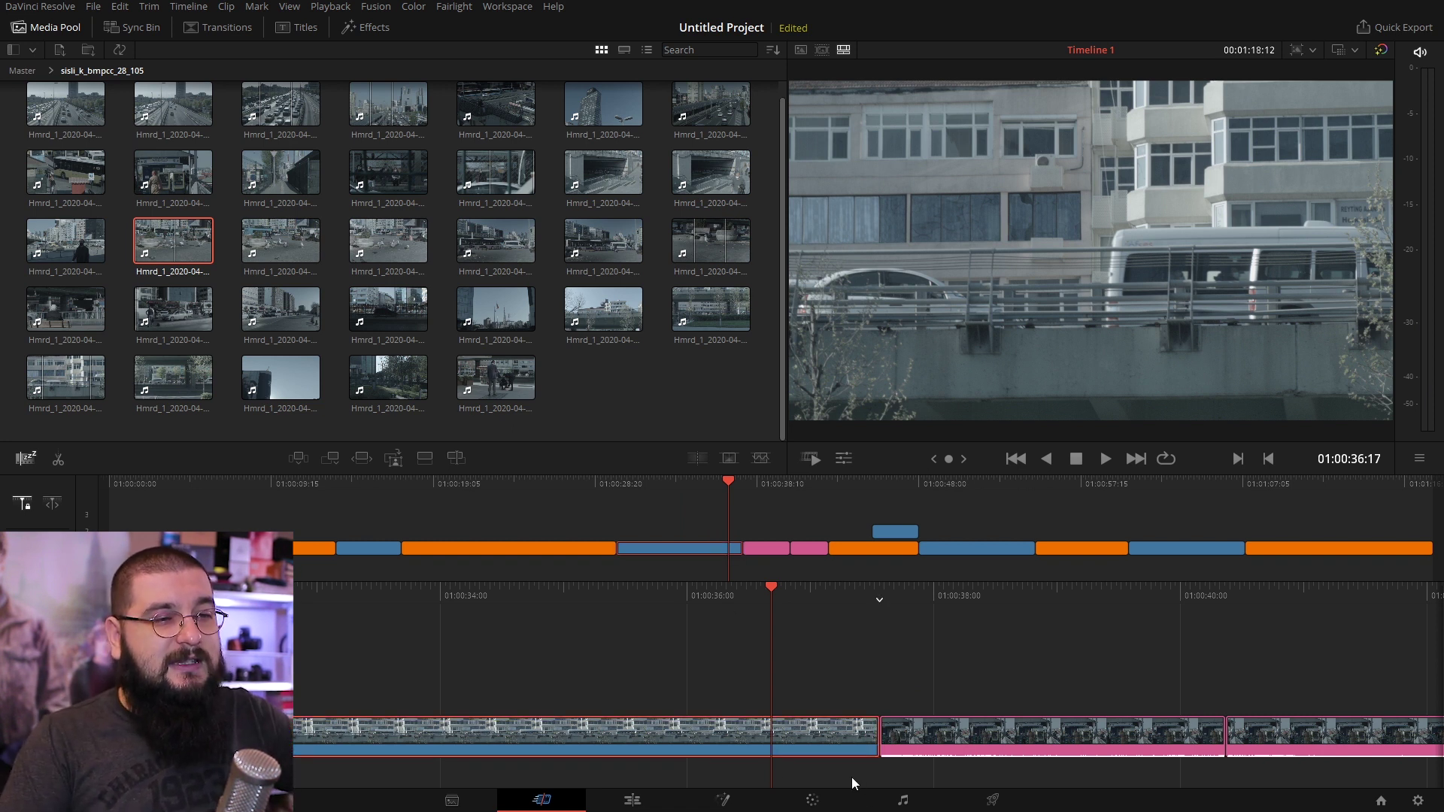
drag(871, 733, 867, 734)
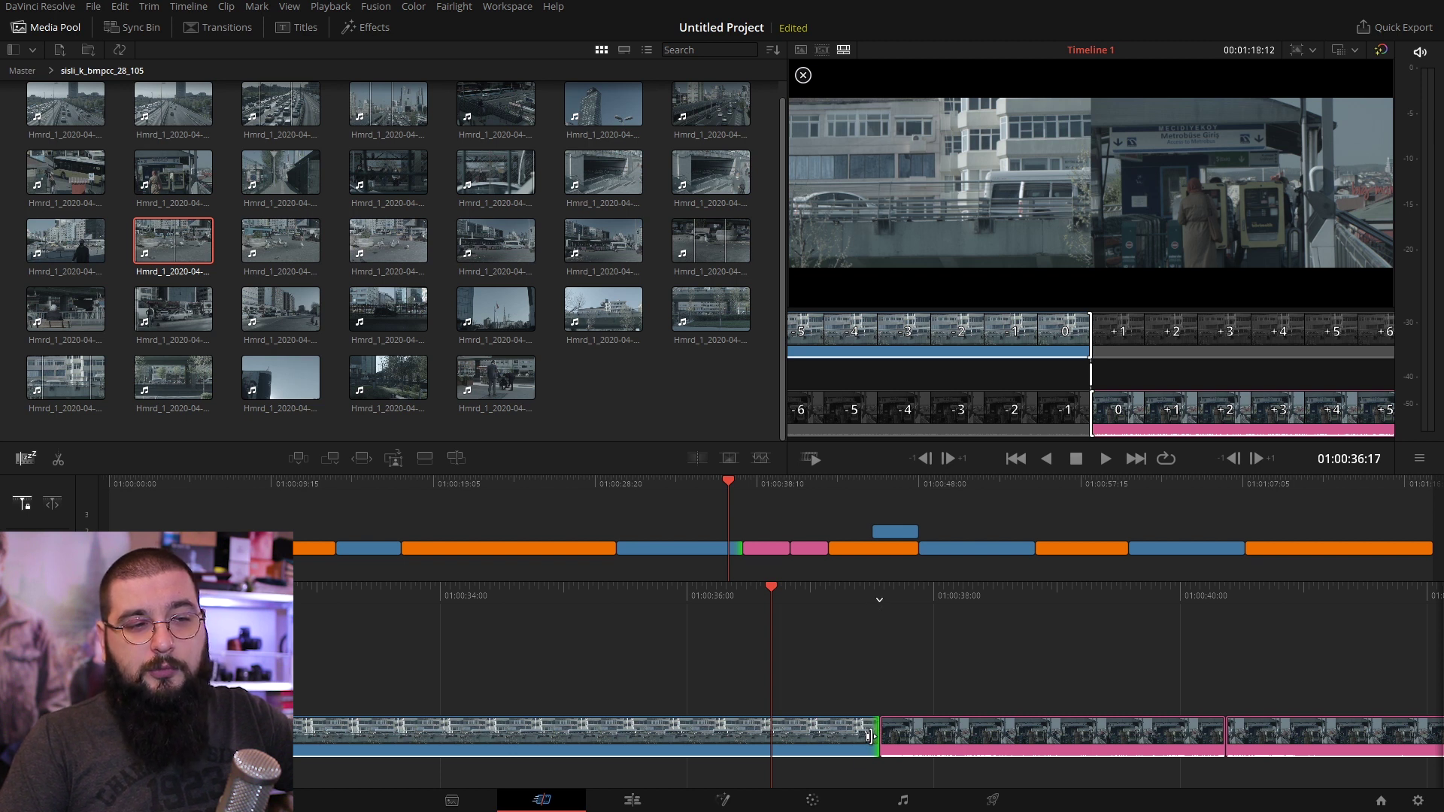
Step: Drag the building/Metrobüs edit point right to lengthen the building shot, making the timeline 00:01:20:04
drag(872, 737, 951, 732)
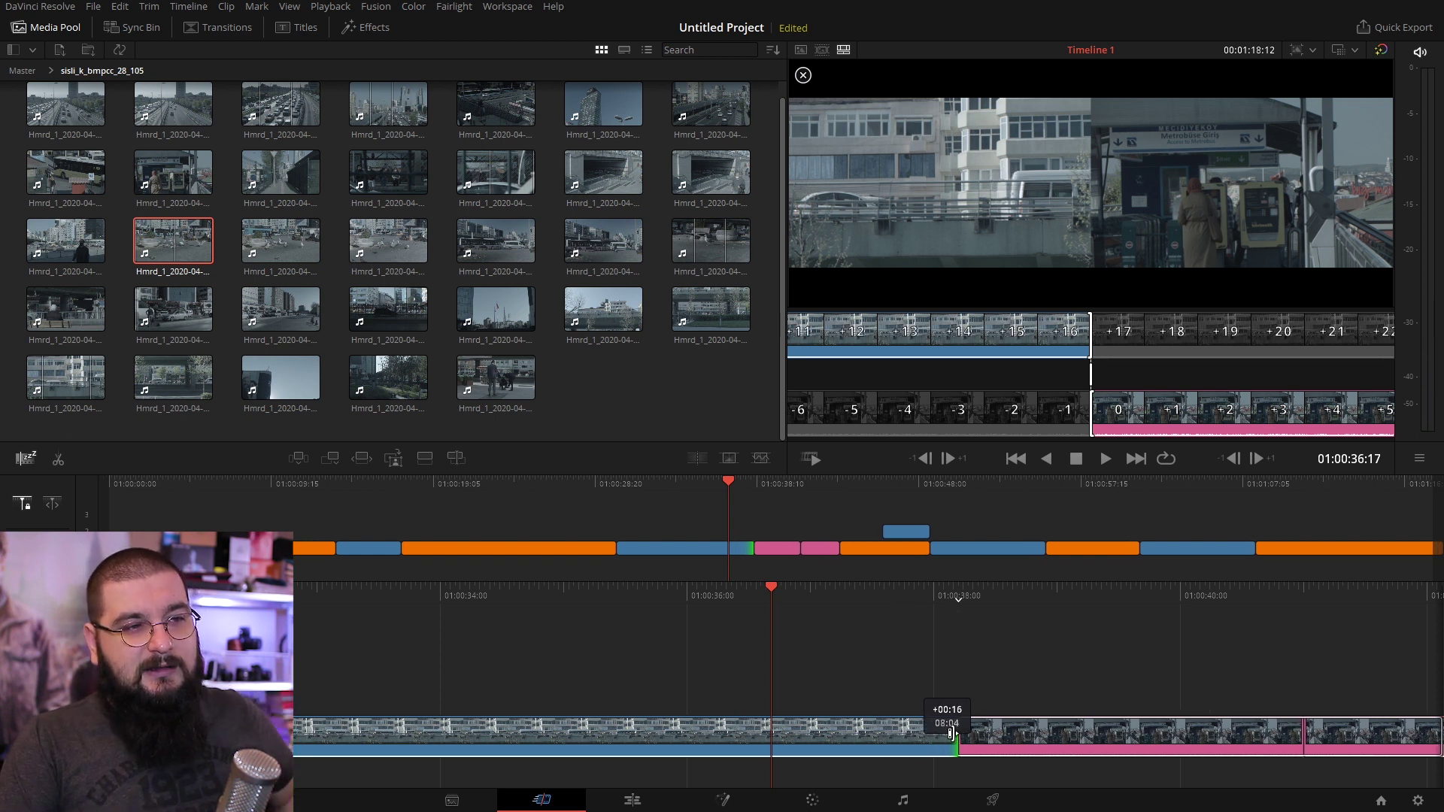
drag(951, 733, 1061, 726)
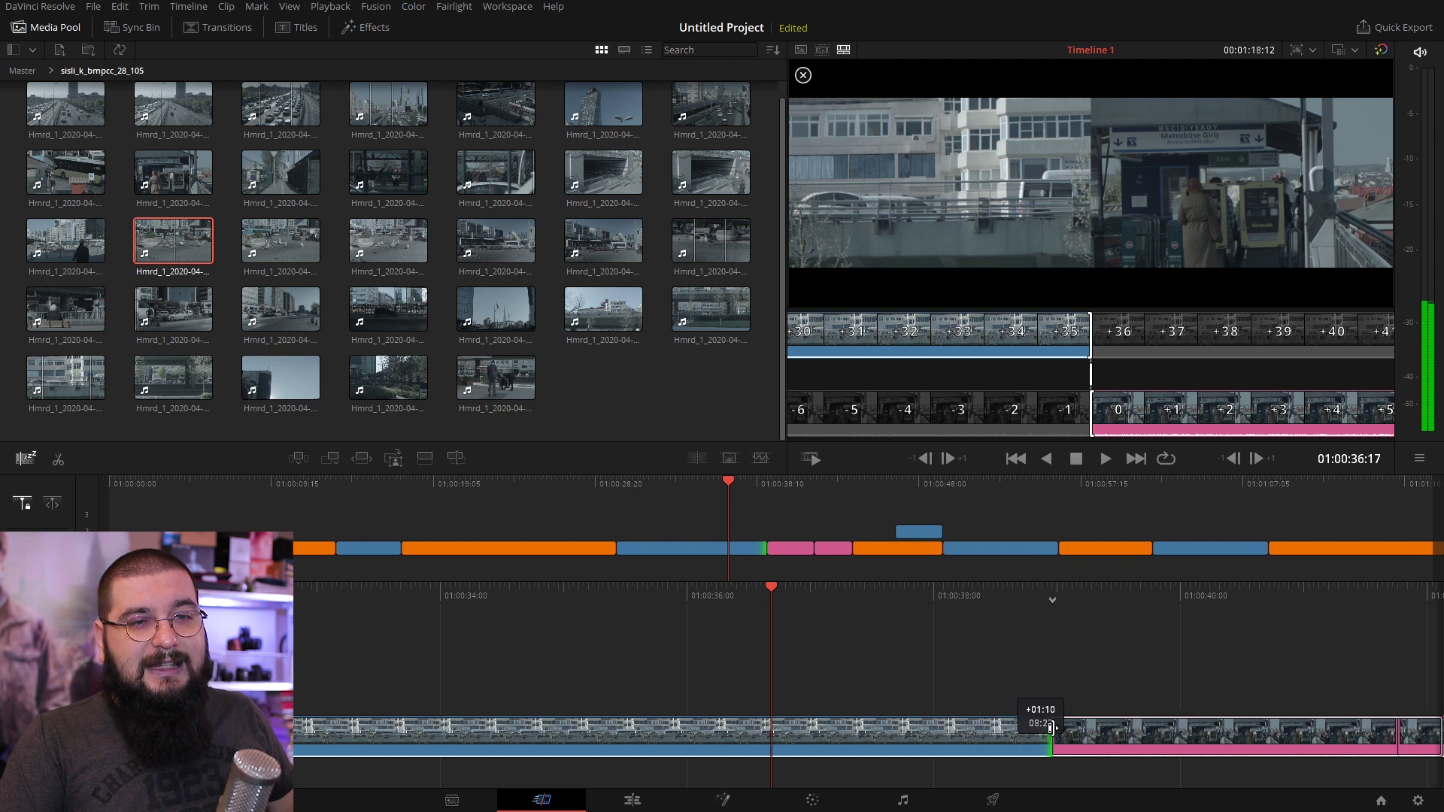
mouse_move(1061, 726)
mouse_down()
mouse_move(1287, 718)
mouse_move(905, 716)
mouse_move(1081, 724)
mouse_up()
click(923, 656)
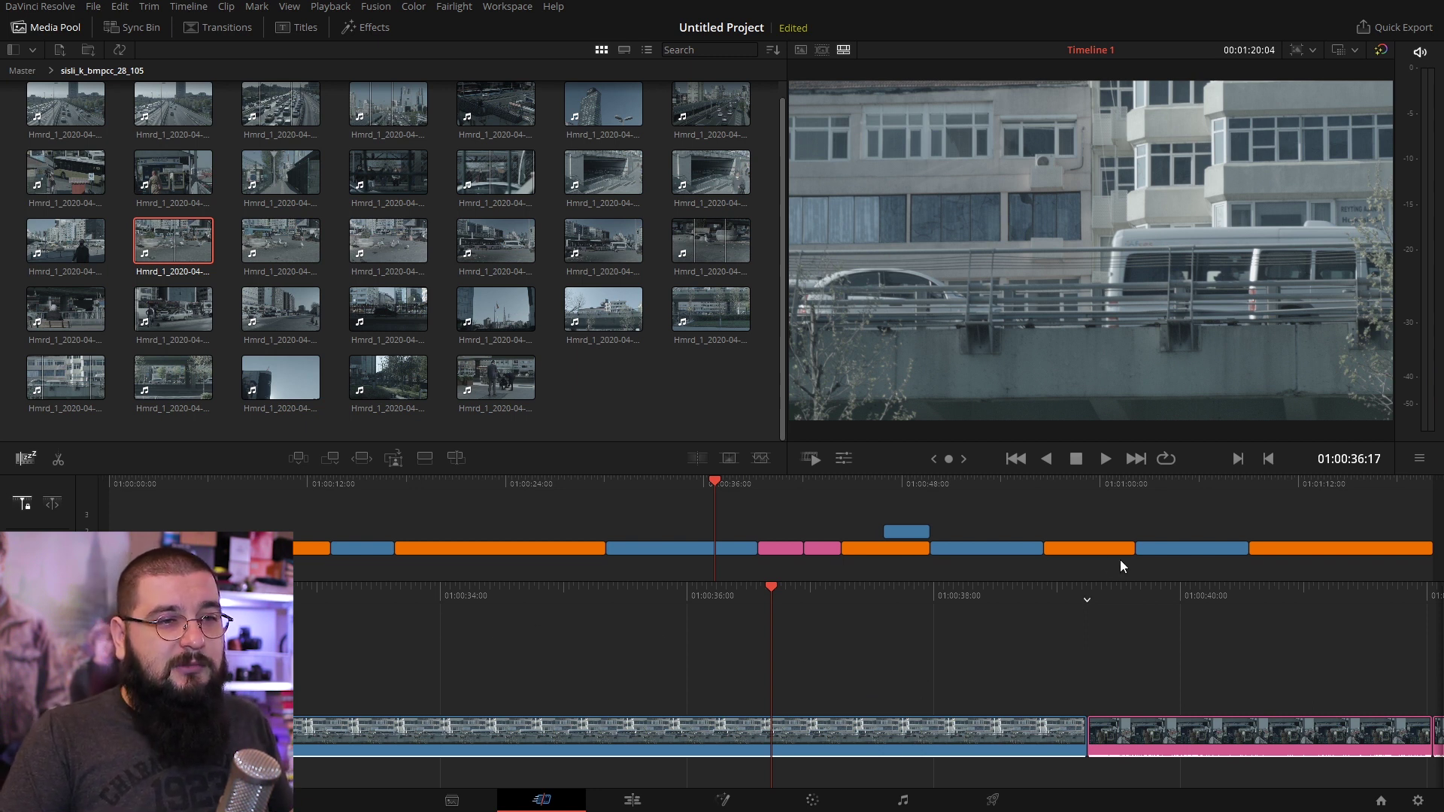
Step: Add a Cross Dissolve at the building/Metrobüs cut and preview it
drag(960, 589, 745, 618)
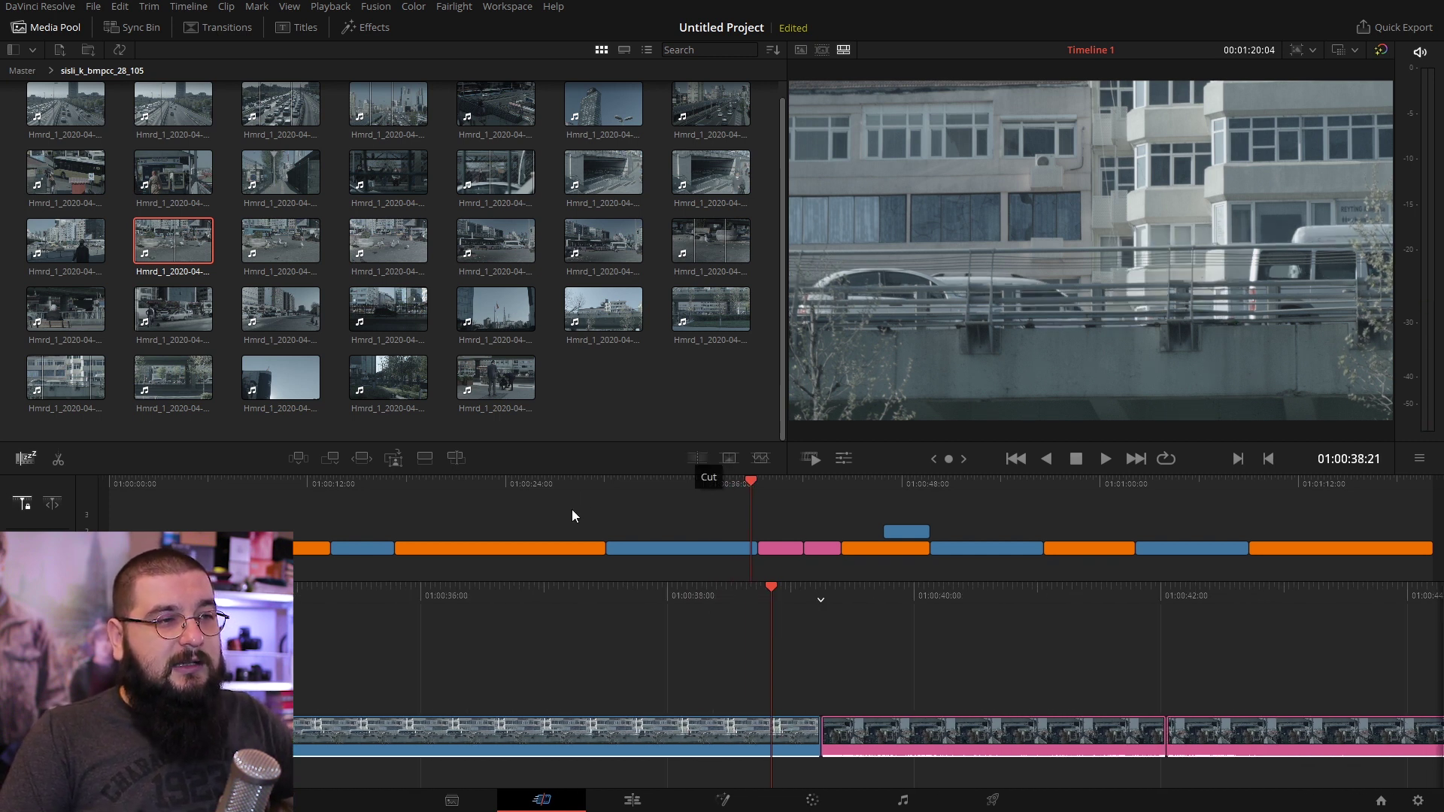
click(697, 458)
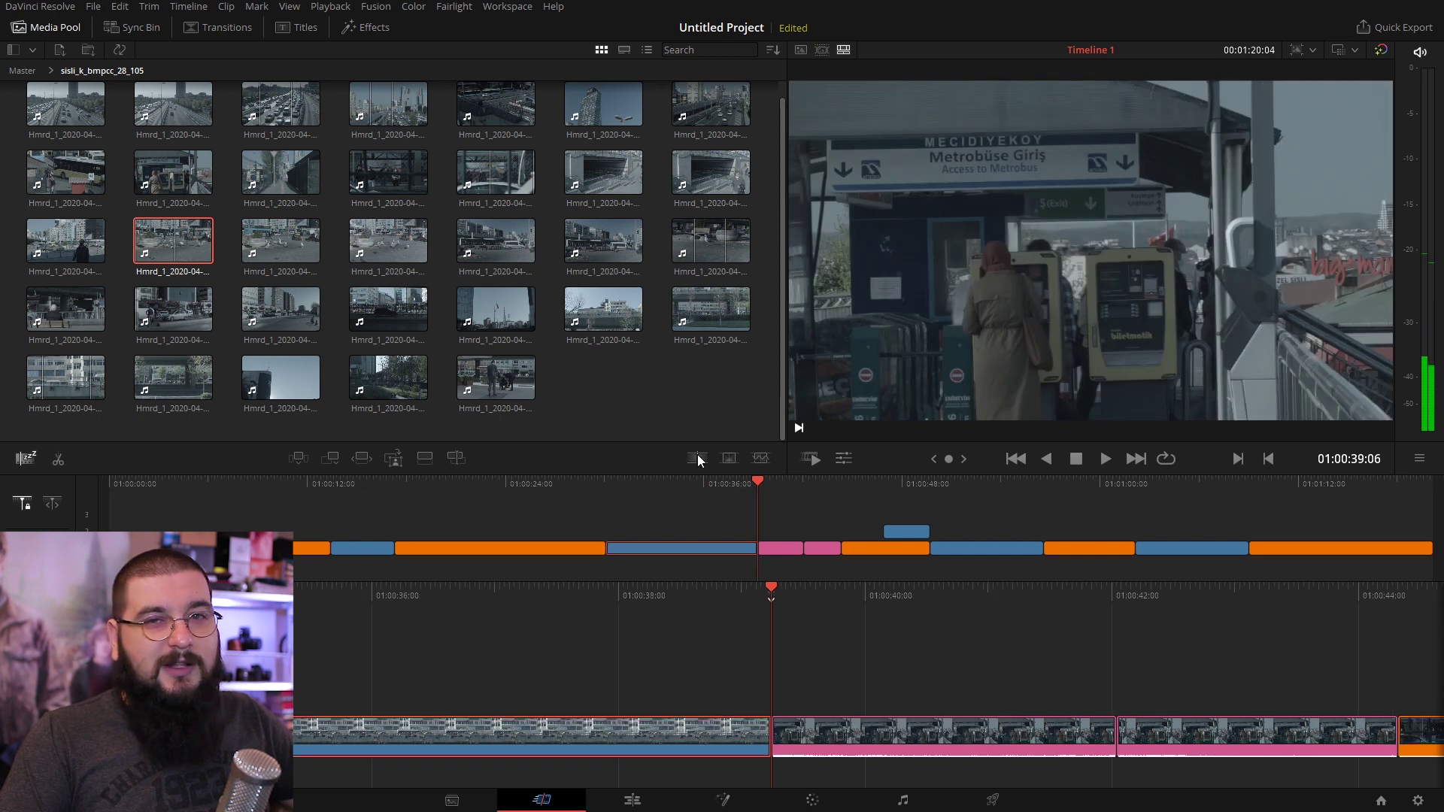
click(727, 459)
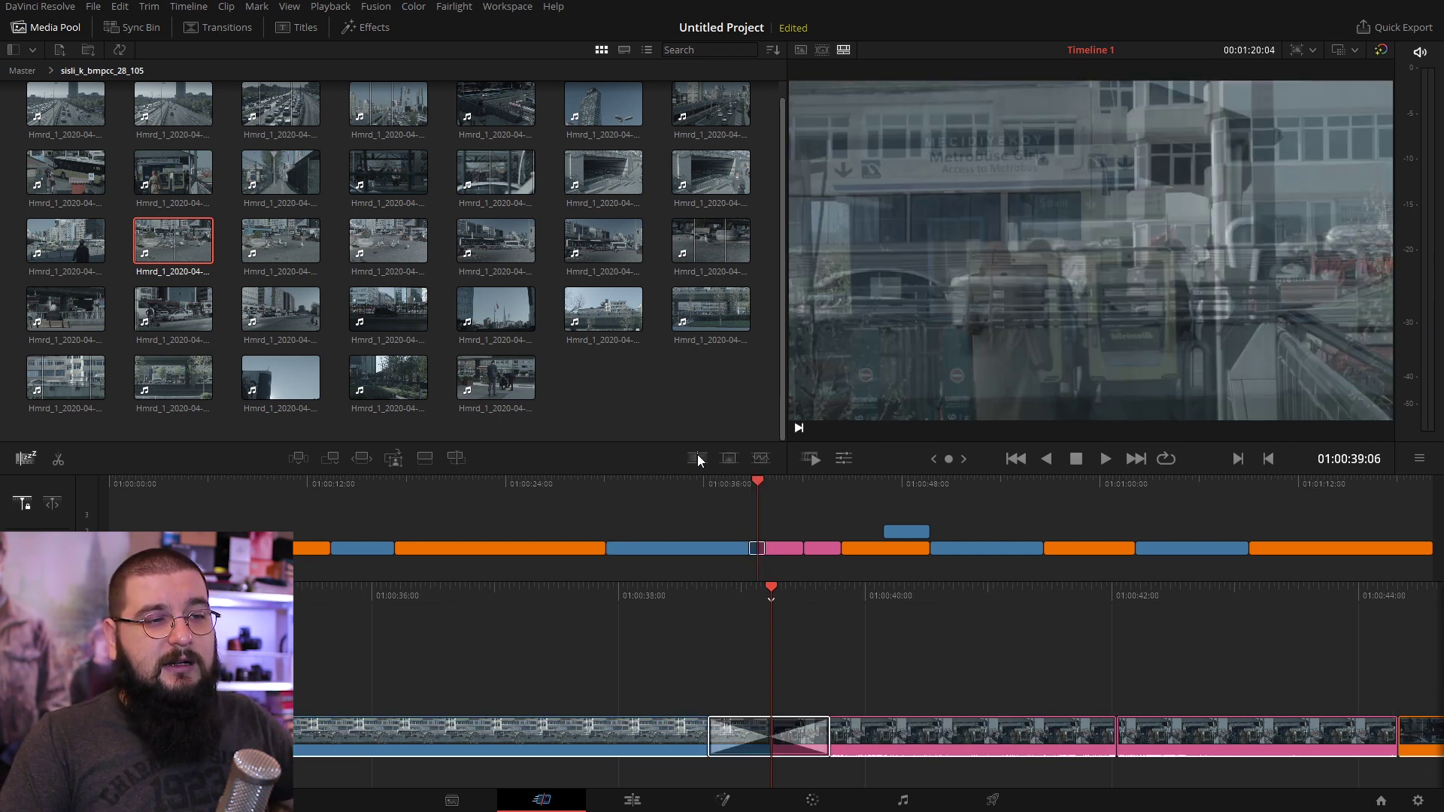
click(697, 458)
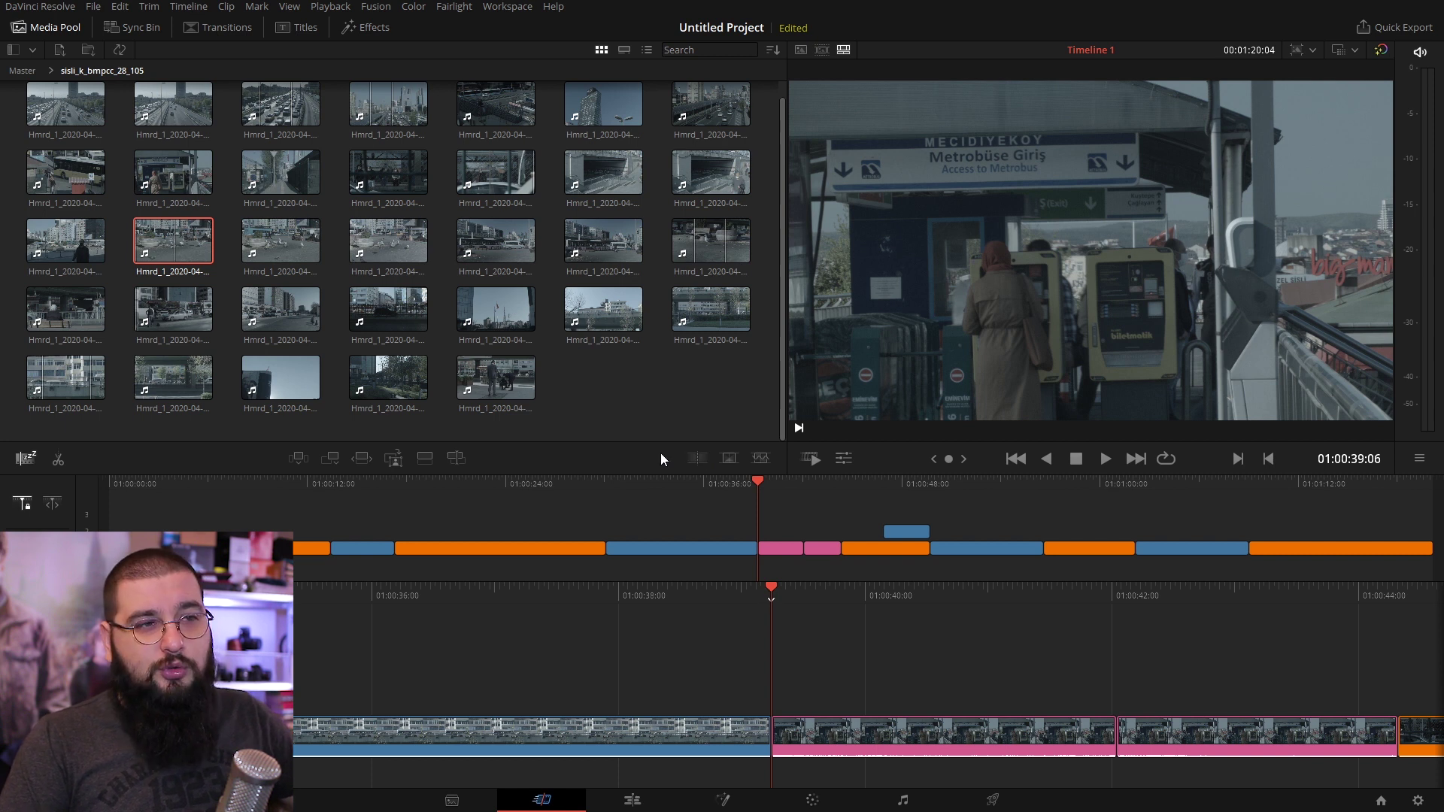
click(730, 459)
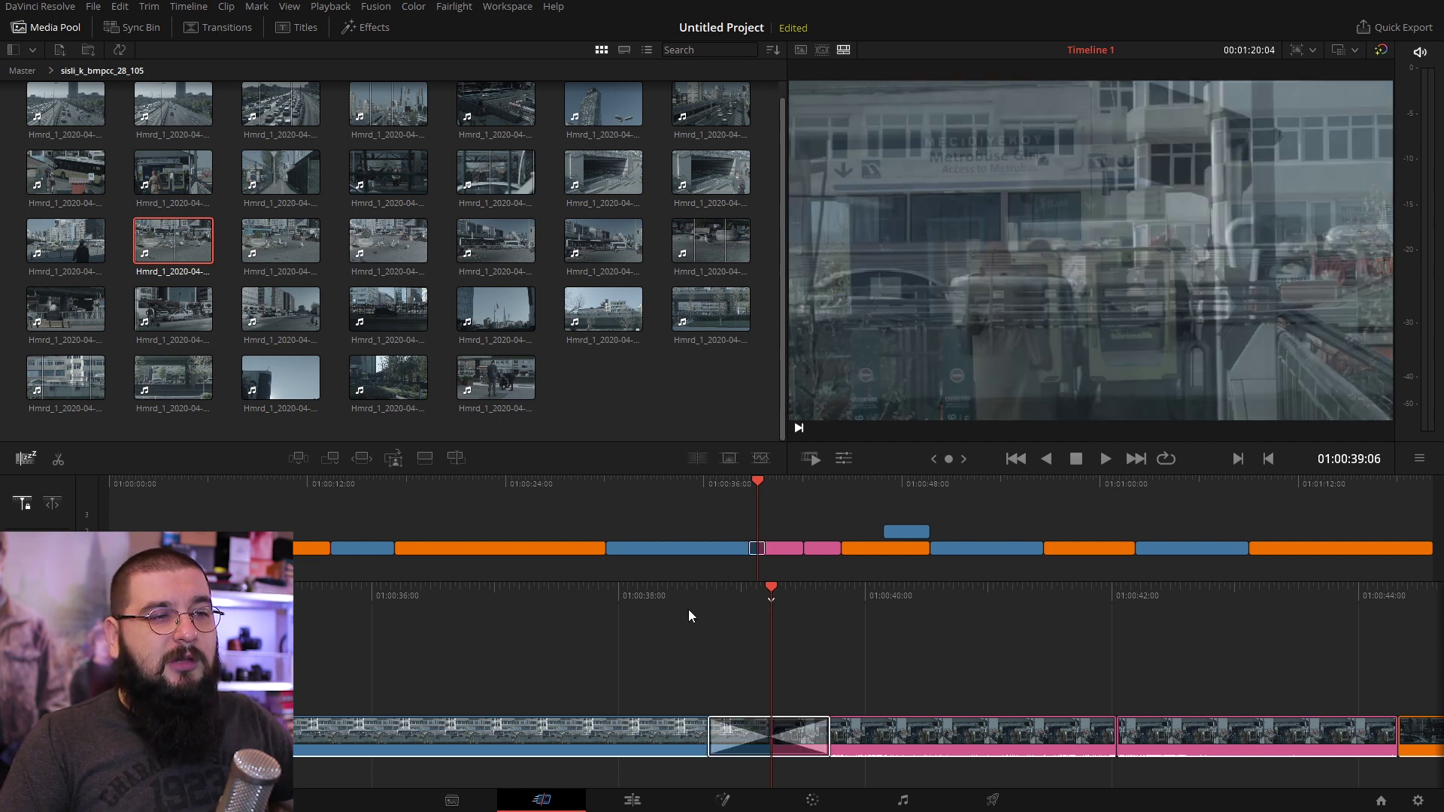
key(slash)
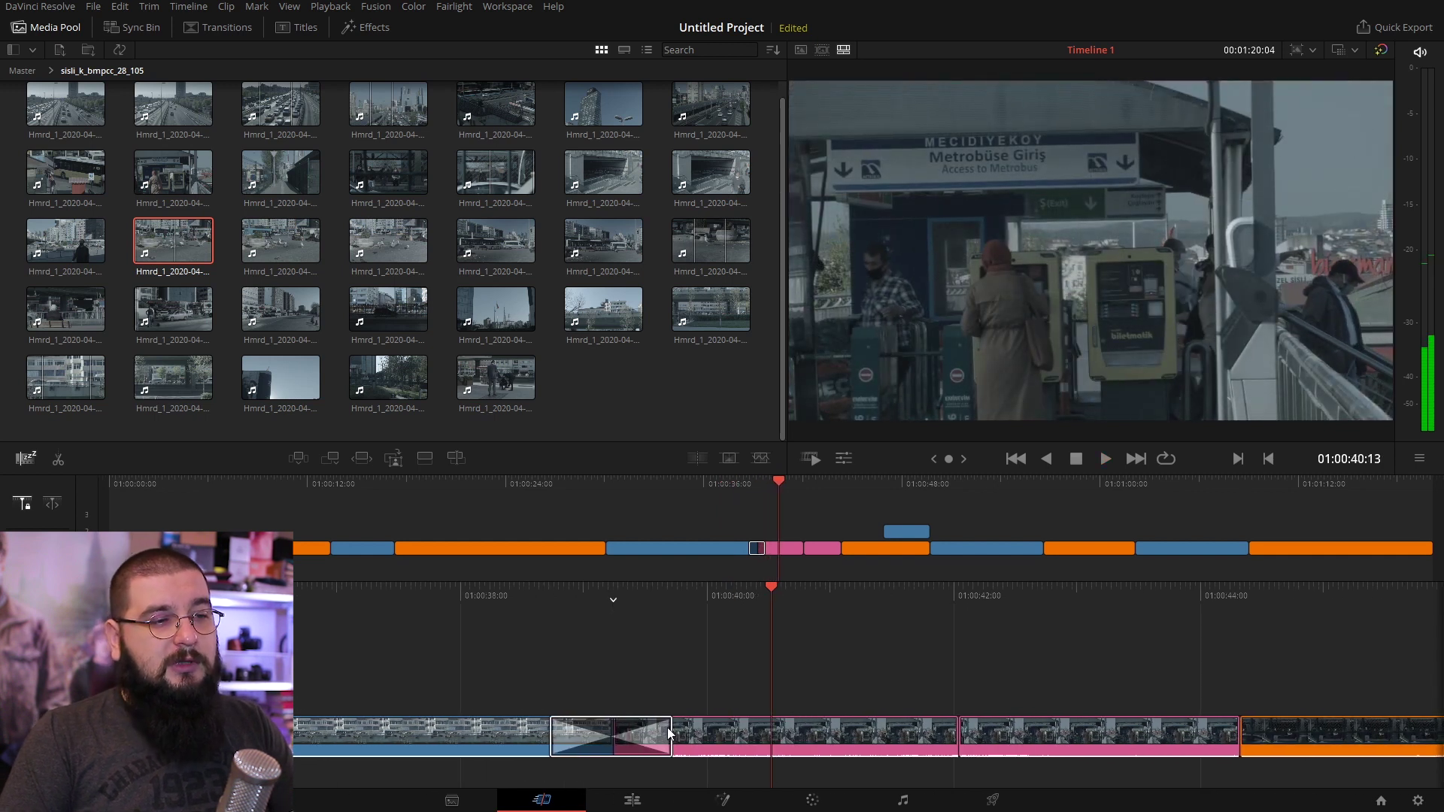
Step: Lengthen, then shorten the Cross Dissolve and play it back, stopping at 01:00:39:23
mouse_move(668, 734)
mouse_down()
mouse_move(793, 755)
mouse_move(681, 753)
mouse_up()
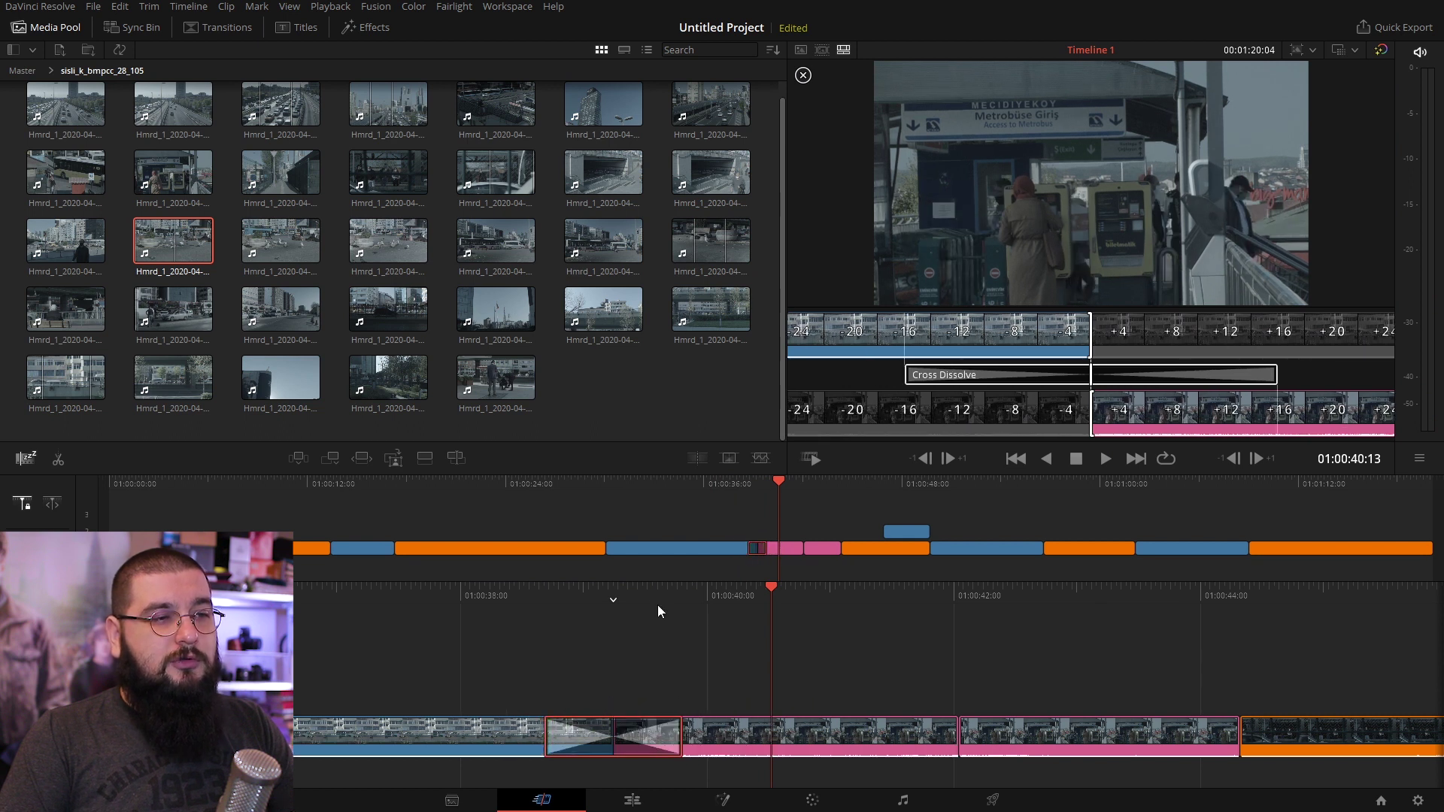
key(slash)
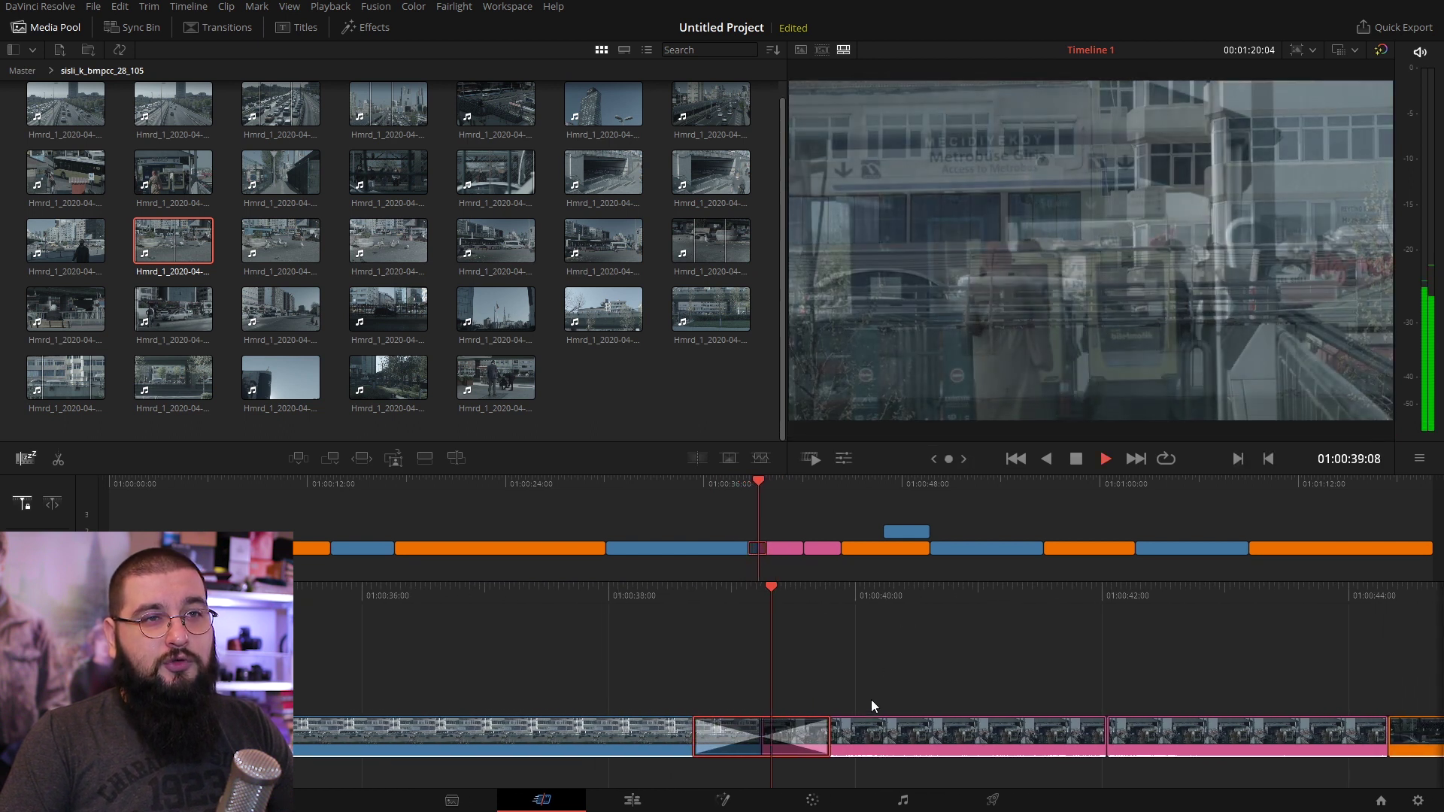
drag(779, 728, 737, 728)
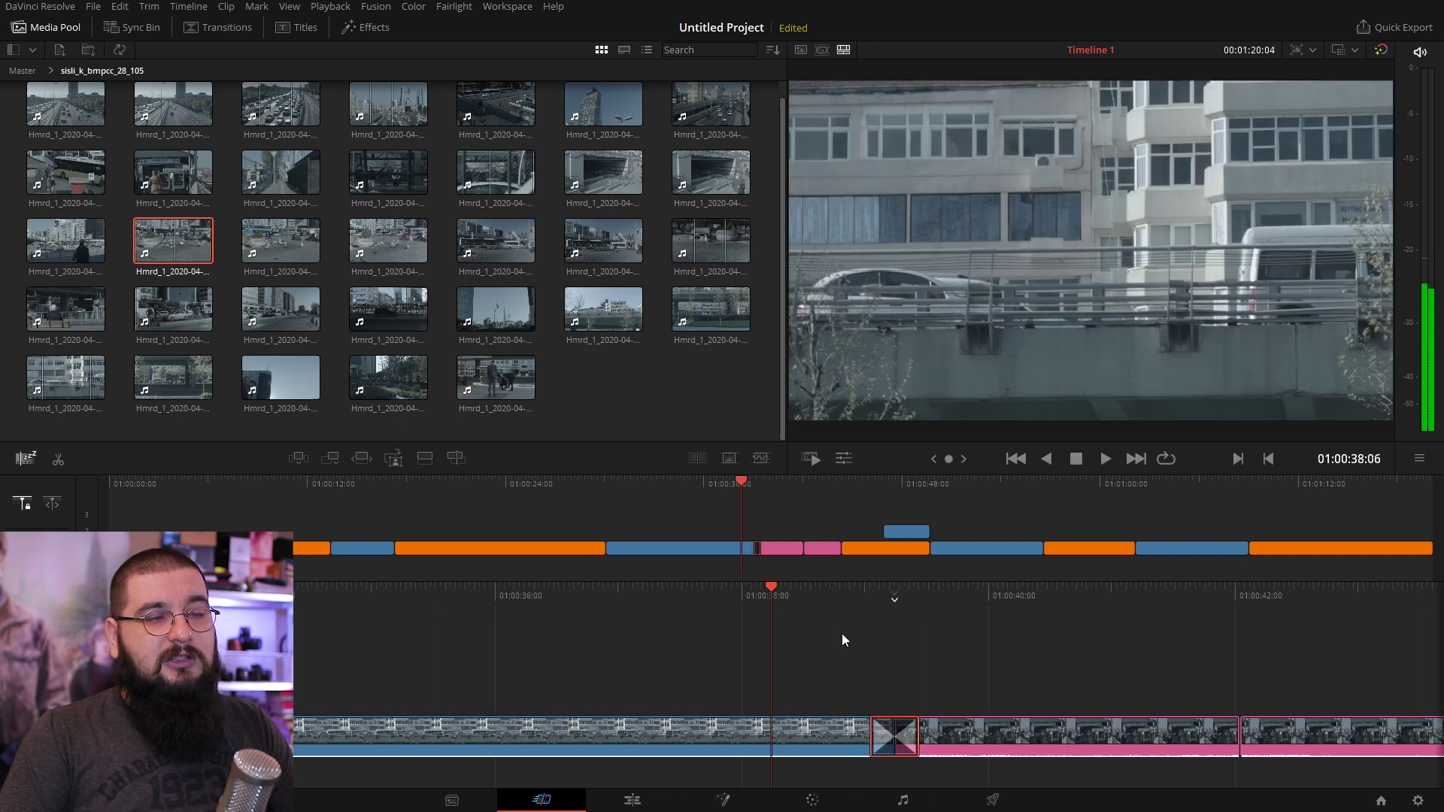
key(space)
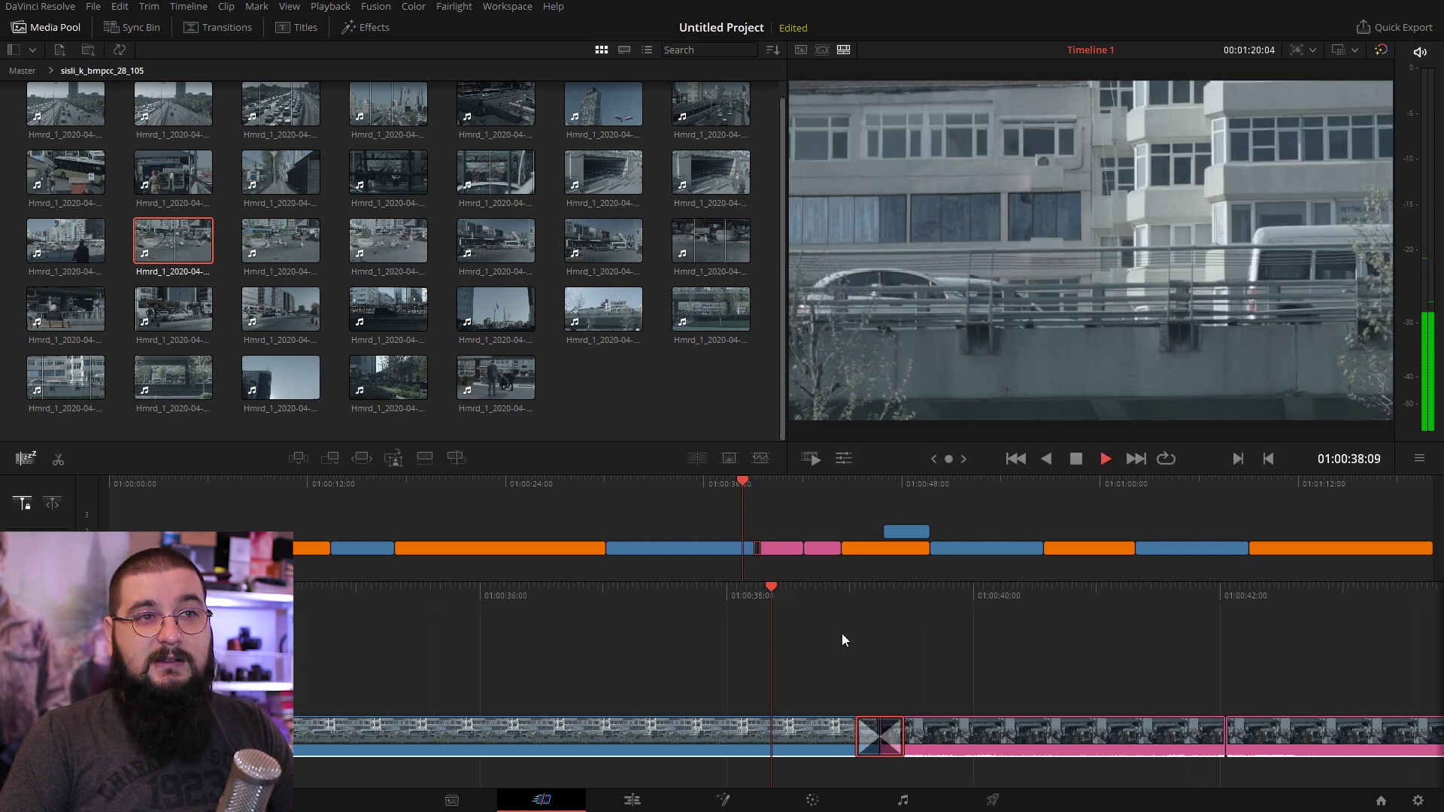
key(space)
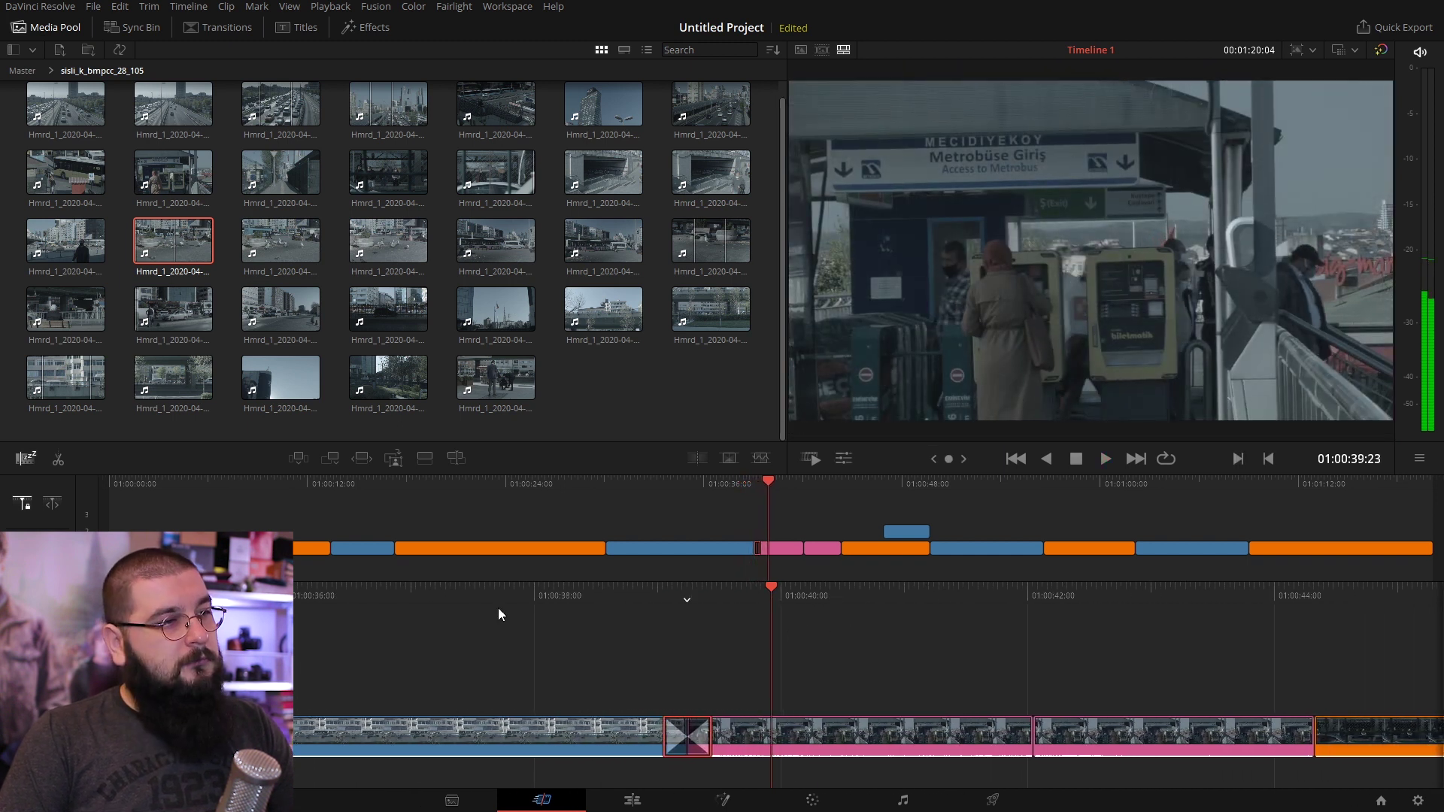
Step: Add dissolves at the cuts near 01:00:07 and 01:00:12, then play back and return to the first one
click(220, 486)
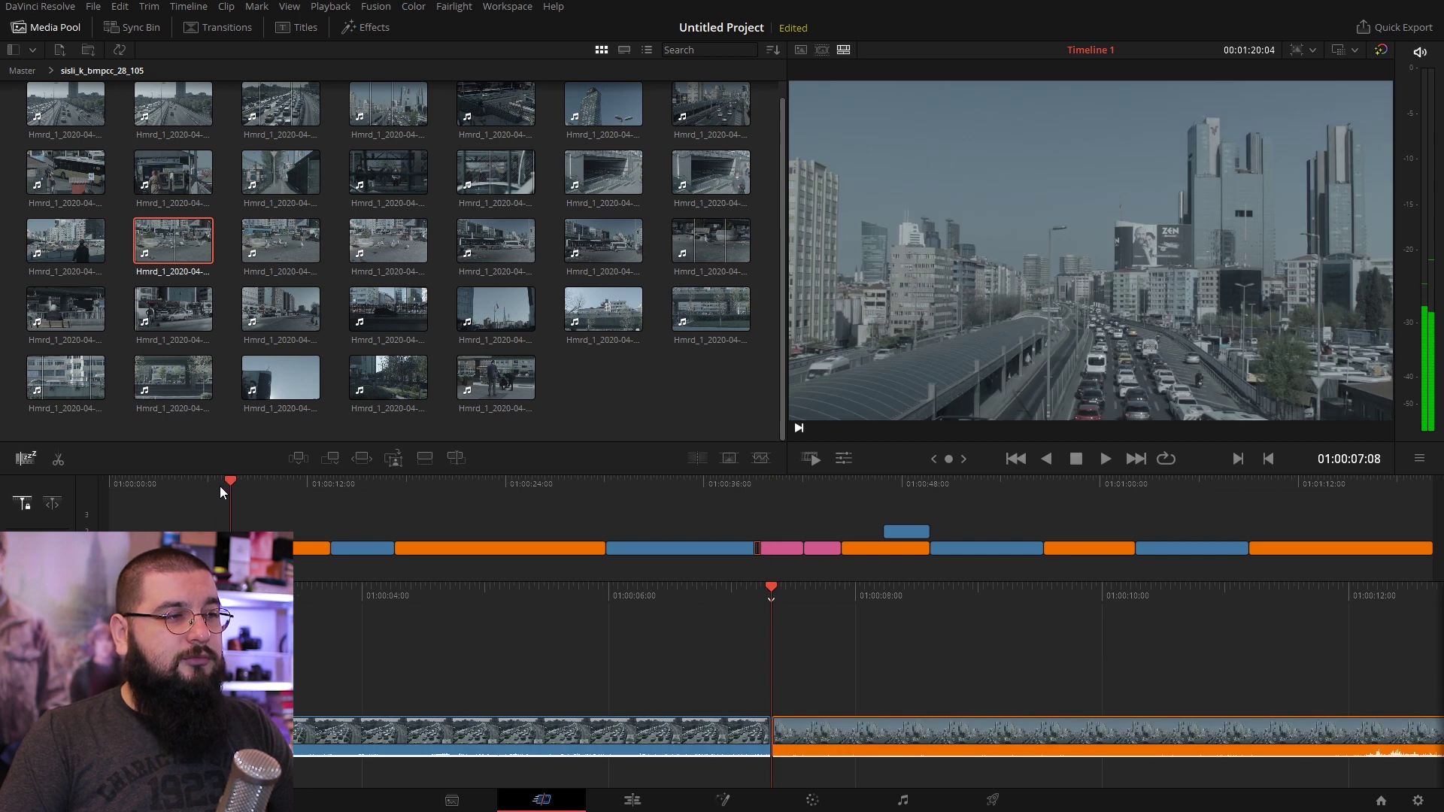
click(757, 460)
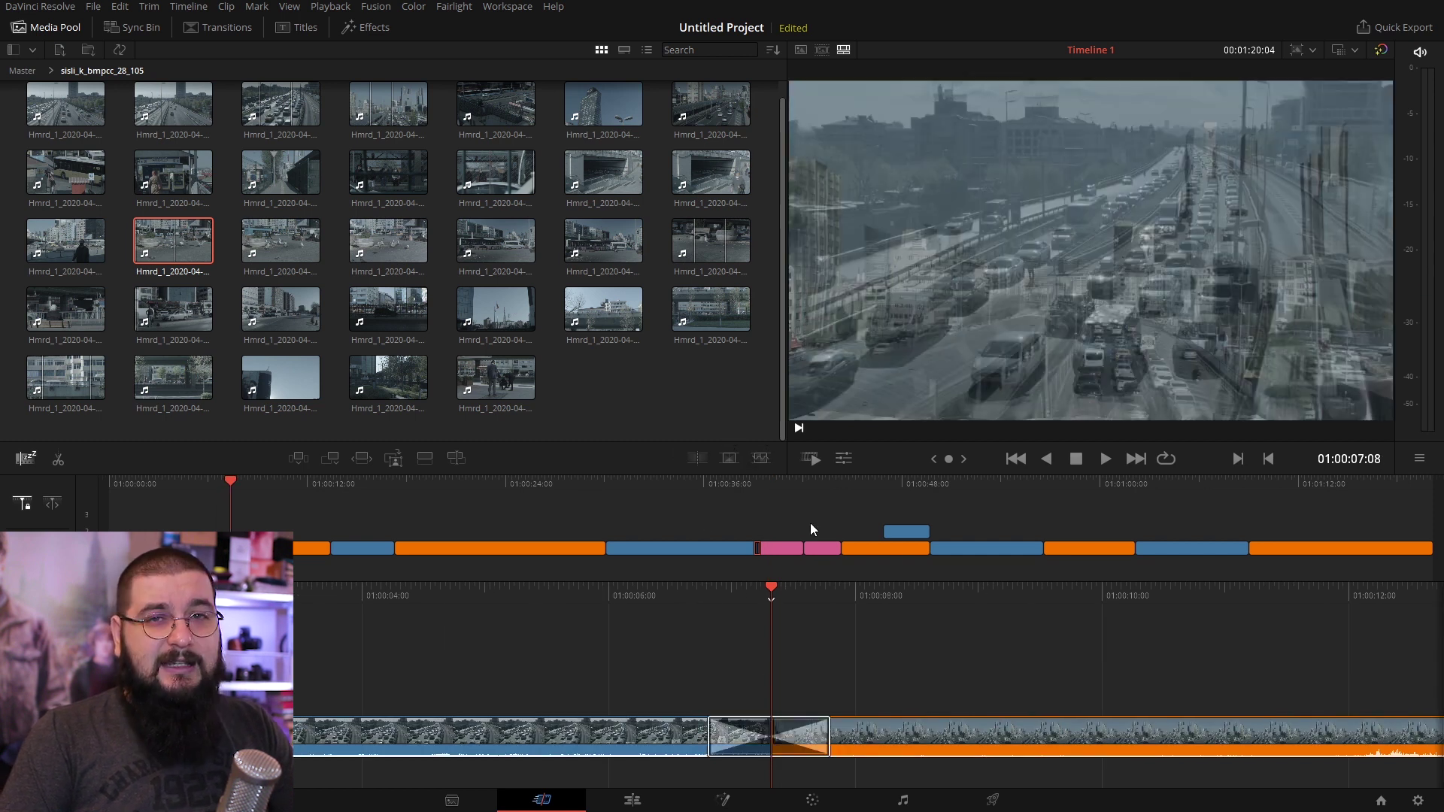
mouse_move(644, 599)
mouse_down()
mouse_move(844, 600)
mouse_move(386, 602)
mouse_up()
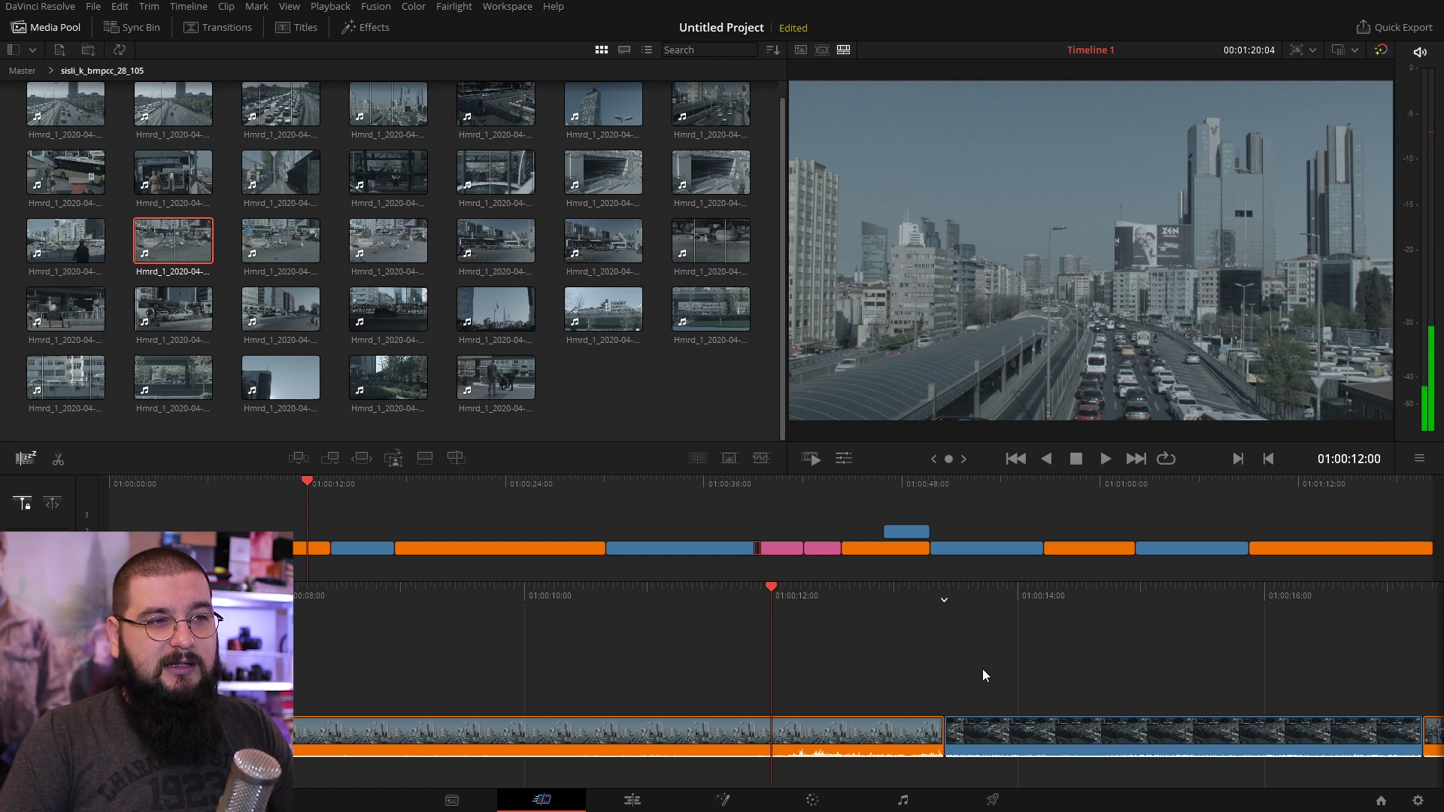
click(754, 456)
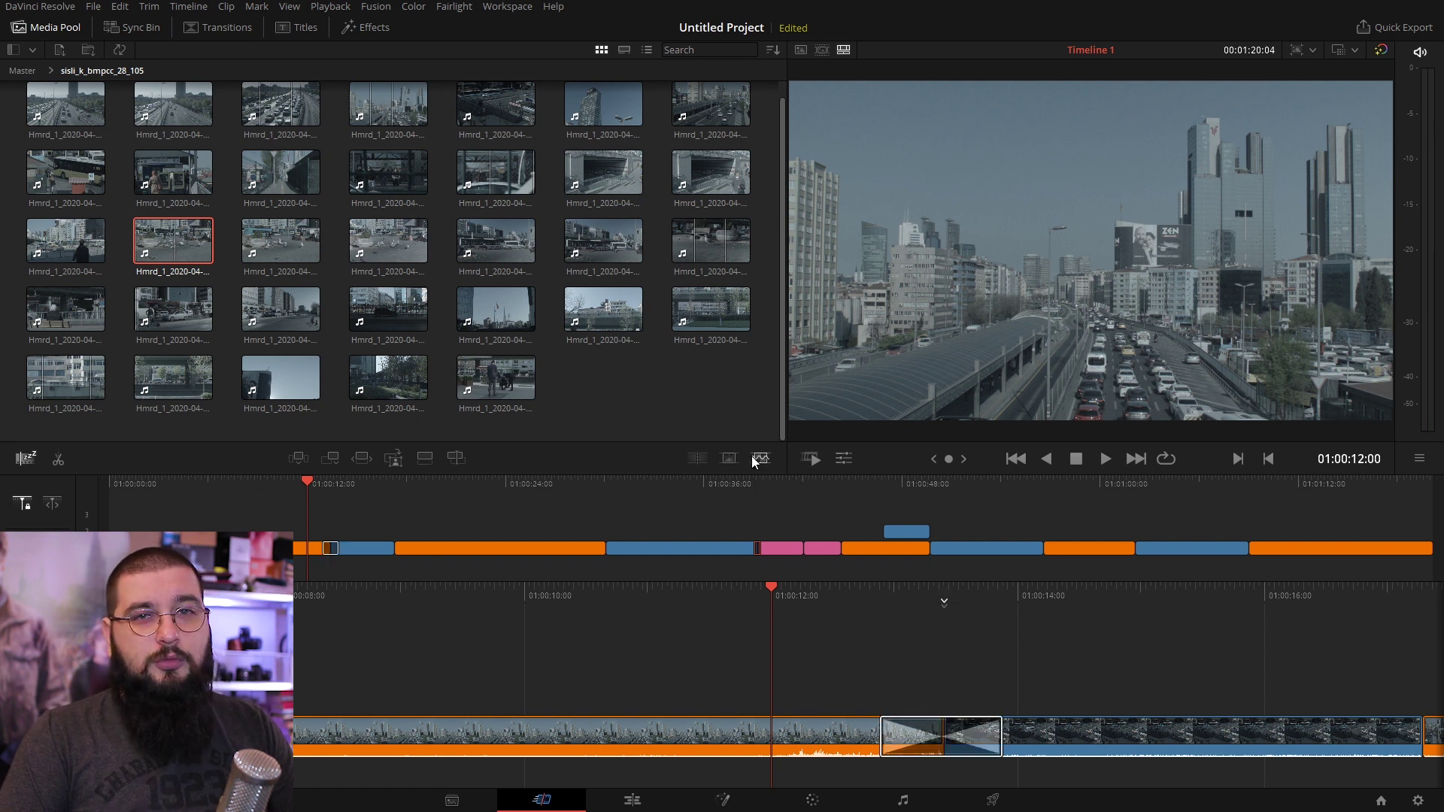
key(space)
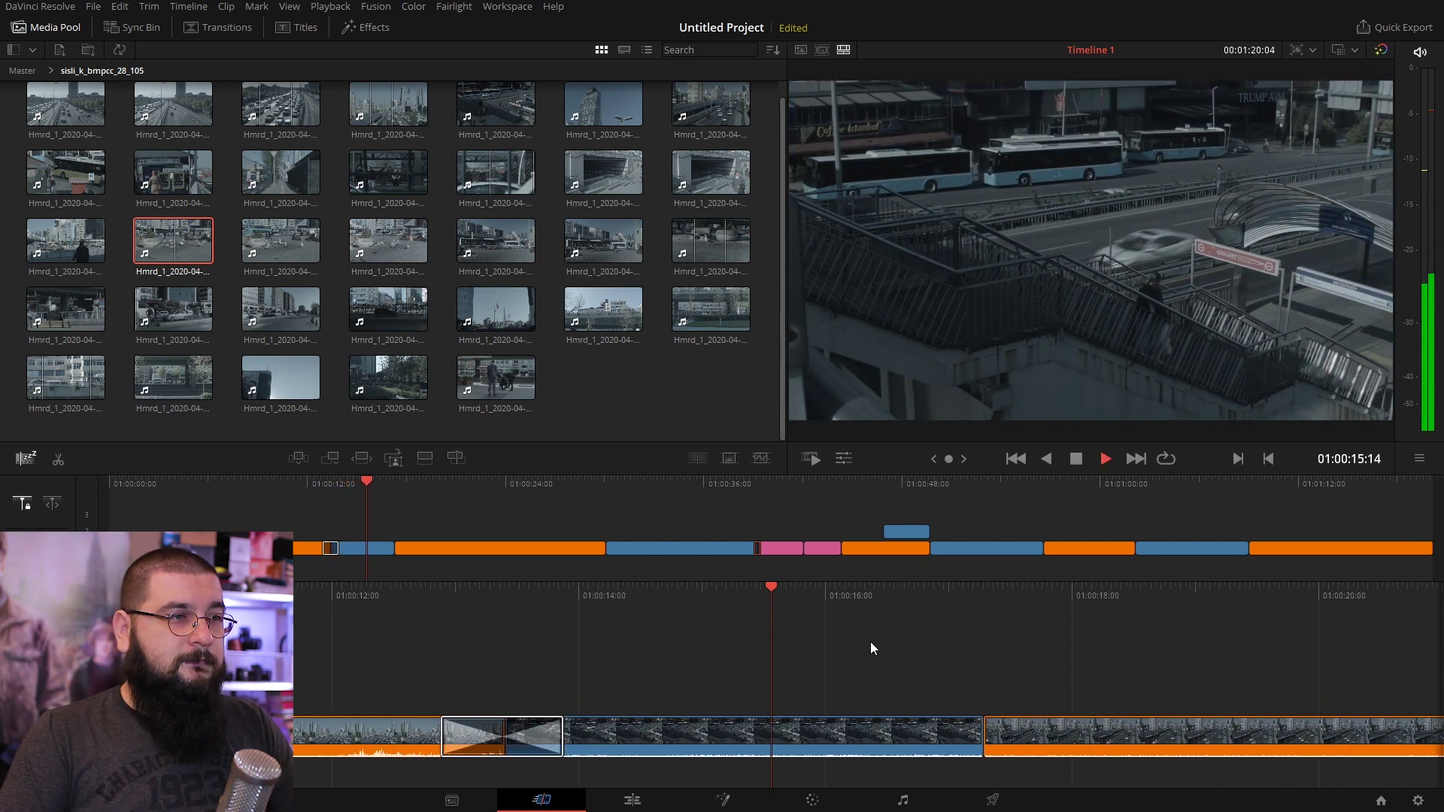
key(space)
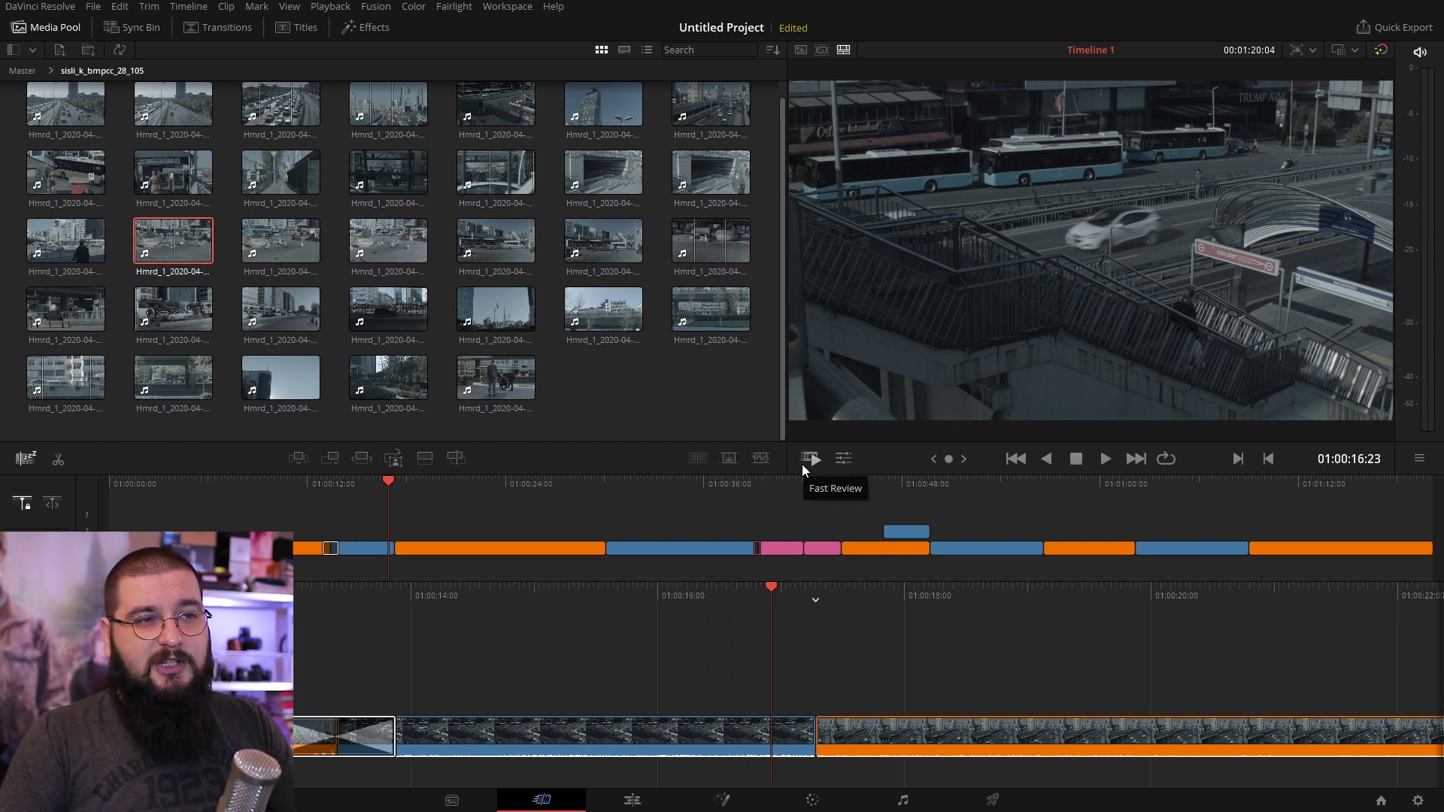
key(Home)
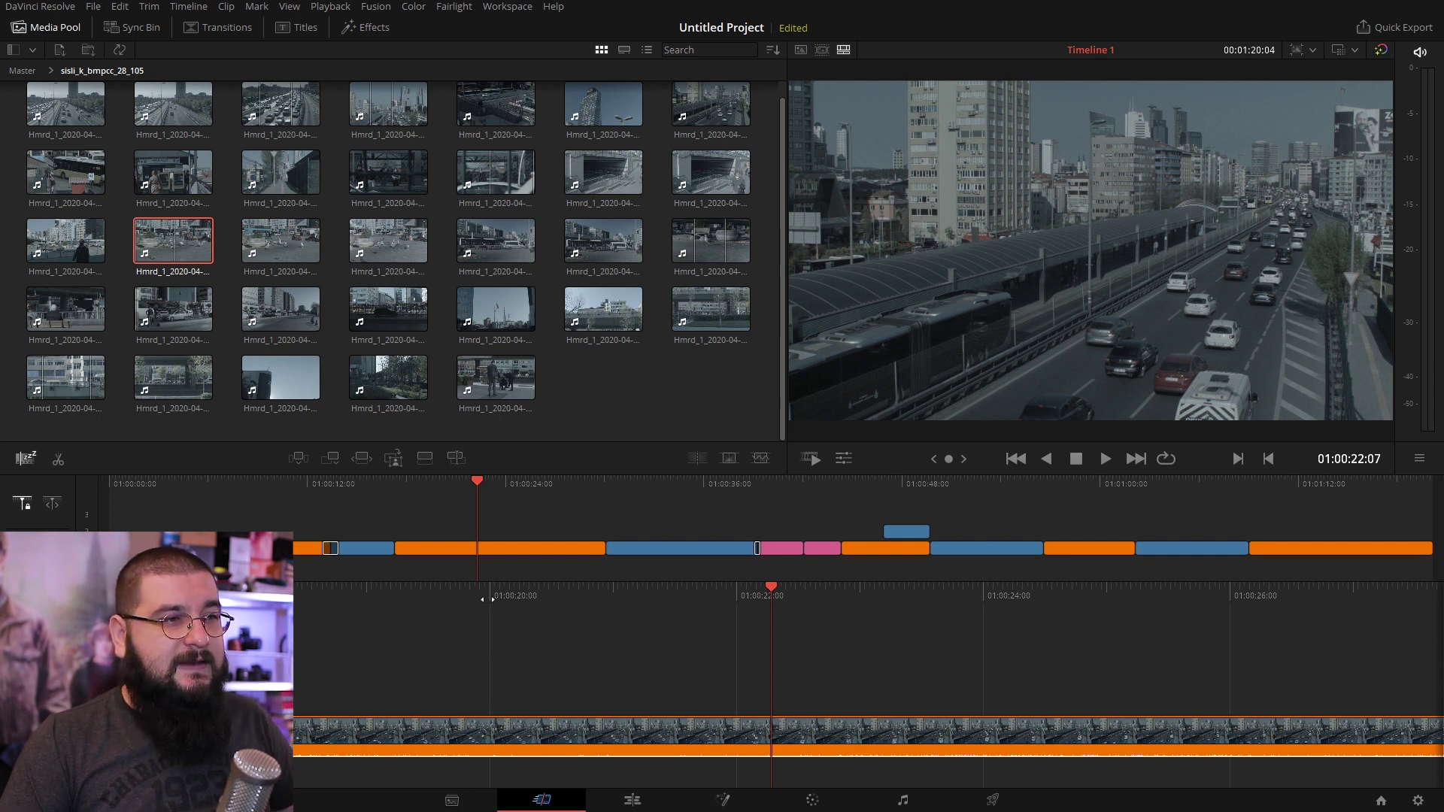
mouse_move(336, 481)
mouse_down()
mouse_move(183, 504)
mouse_move(245, 507)
mouse_up()
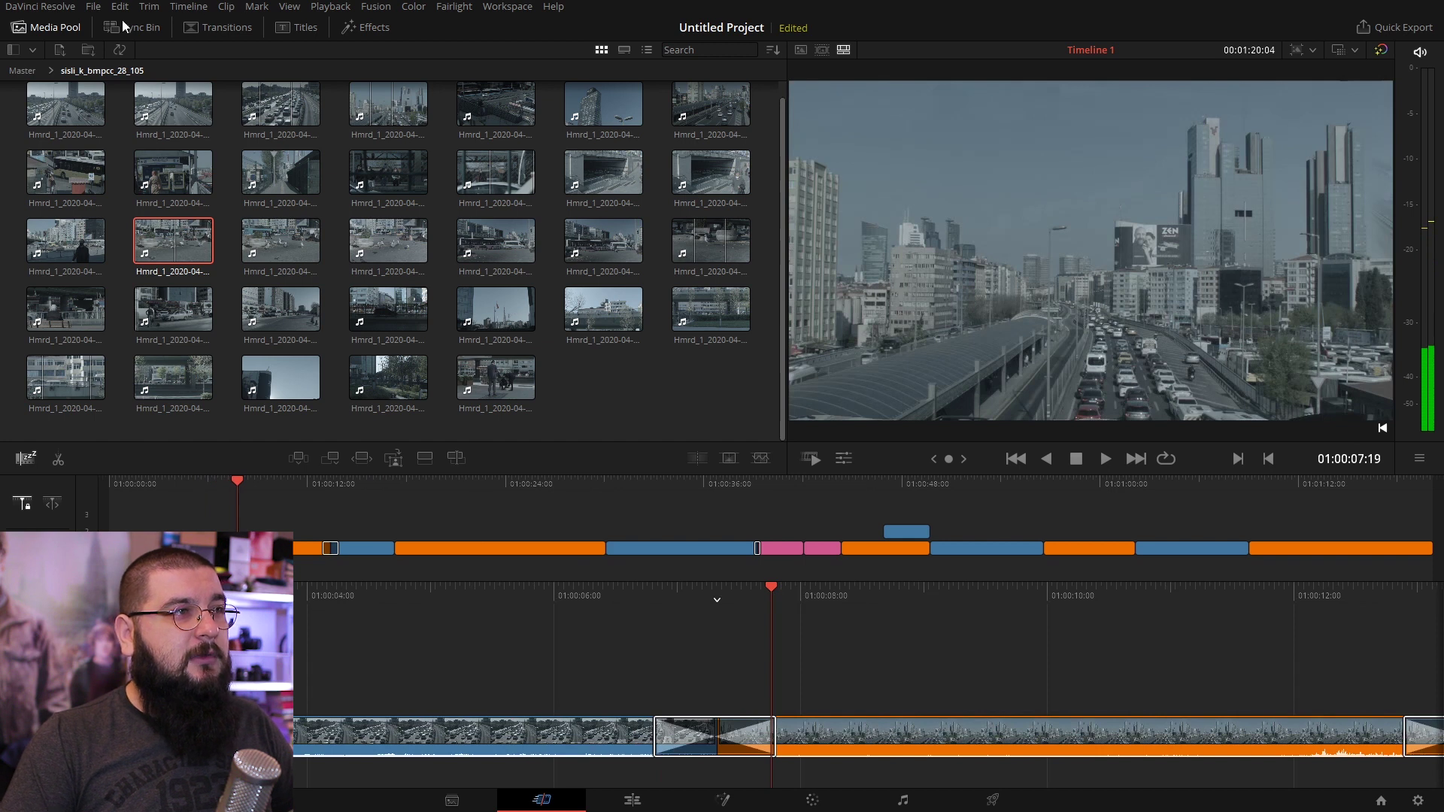
Step: Place an L Lower 3rd title above the skyline clip, preview it, and select it with on-screen controls shown
click(307, 28)
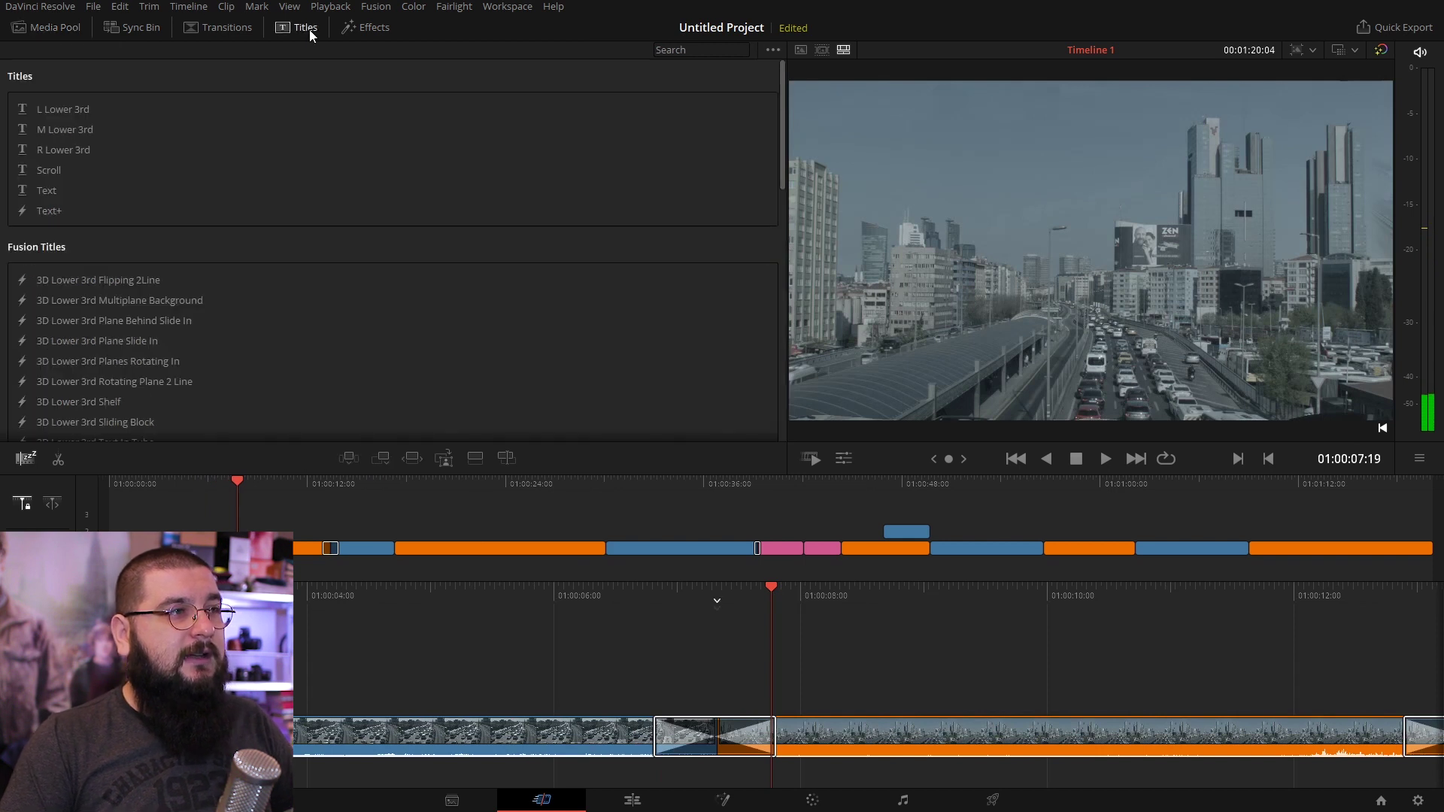
click(25, 110)
mouse_move(25, 111)
mouse_down()
mouse_move(326, 687)
mouse_move(808, 691)
mouse_up()
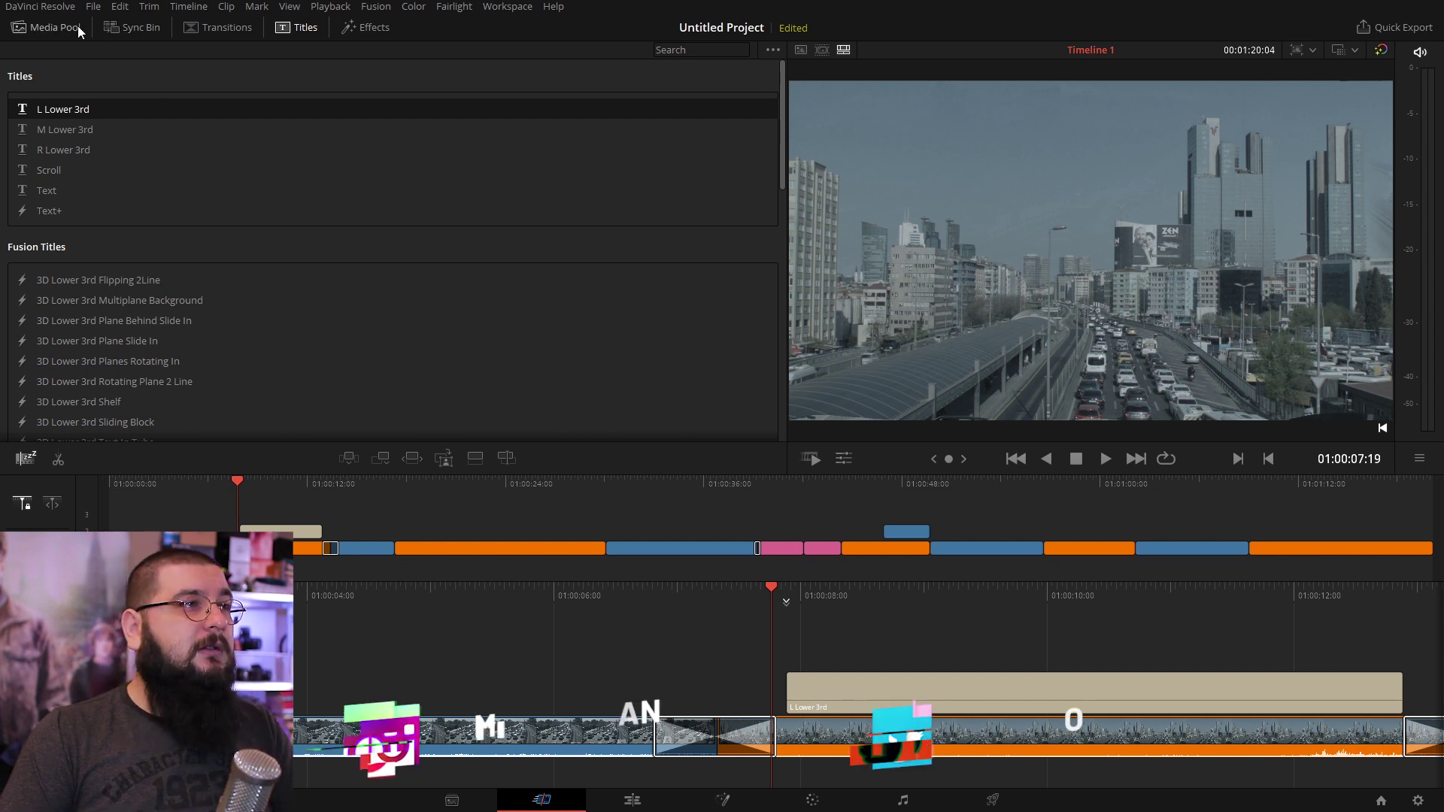
click(79, 27)
key(space)
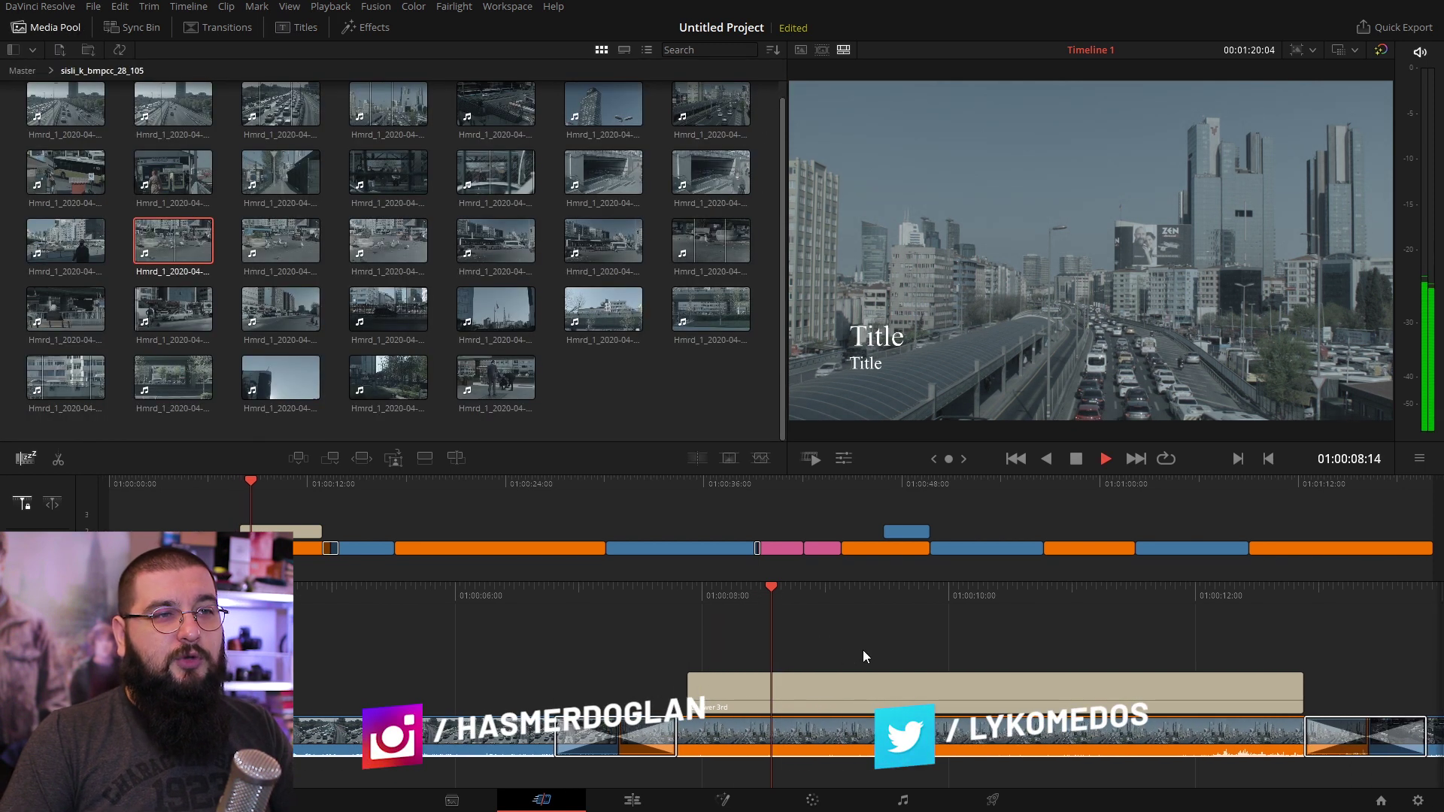
click(894, 675)
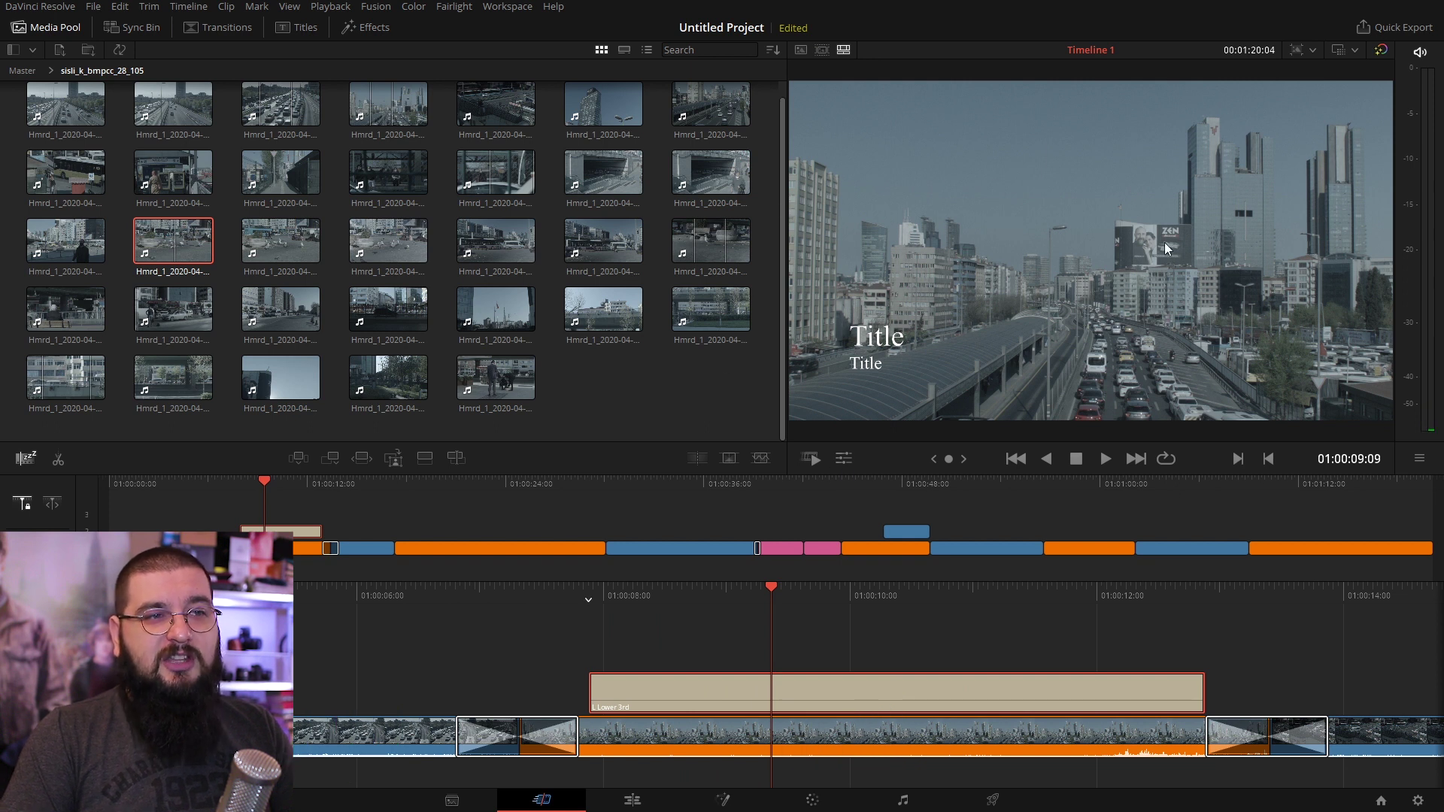
click(843, 458)
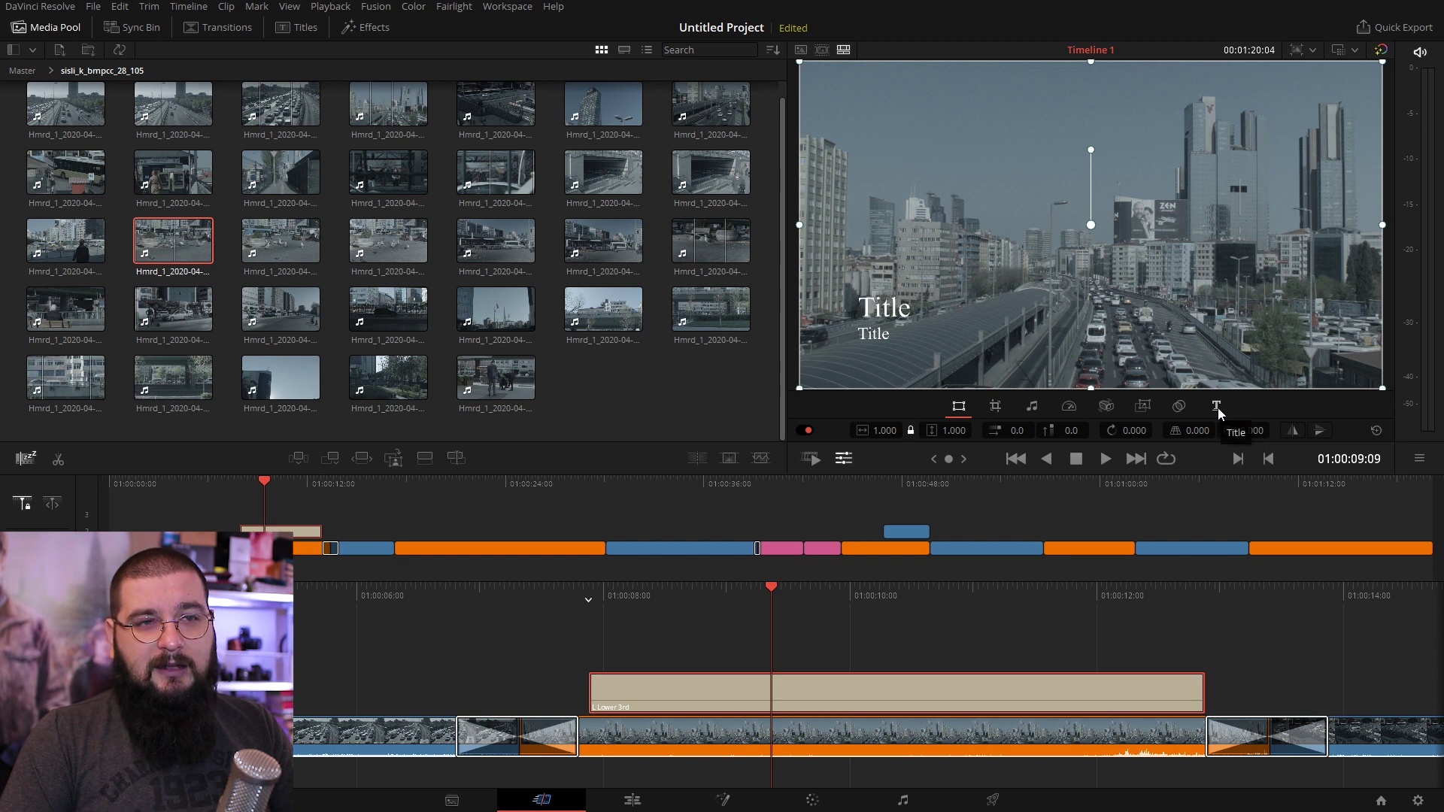
Step: Change the heading to 'Harika bir istanbul videosu' in bold Open Sans, size 70
click(1218, 408)
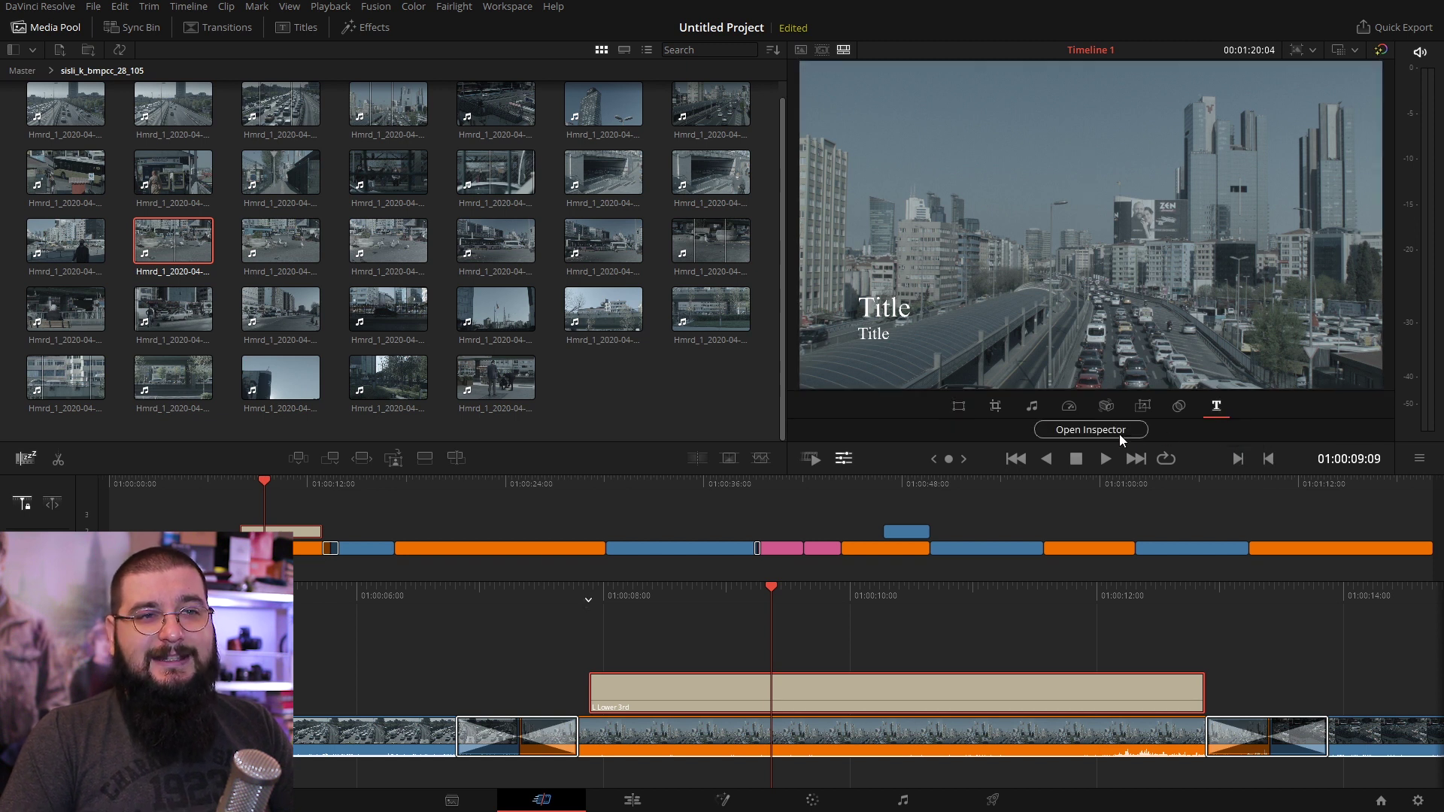
triple_click(672, 244)
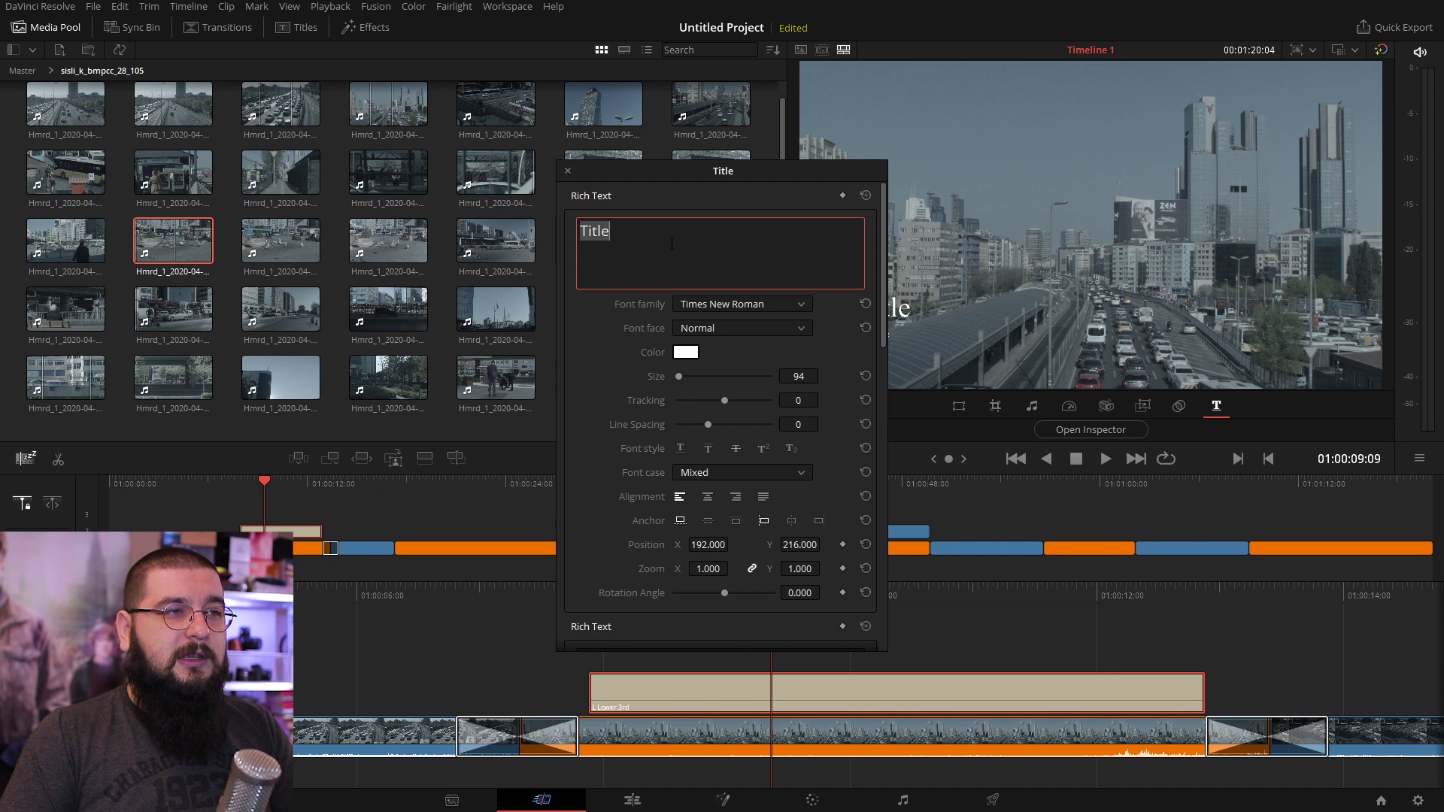
text(Harika)
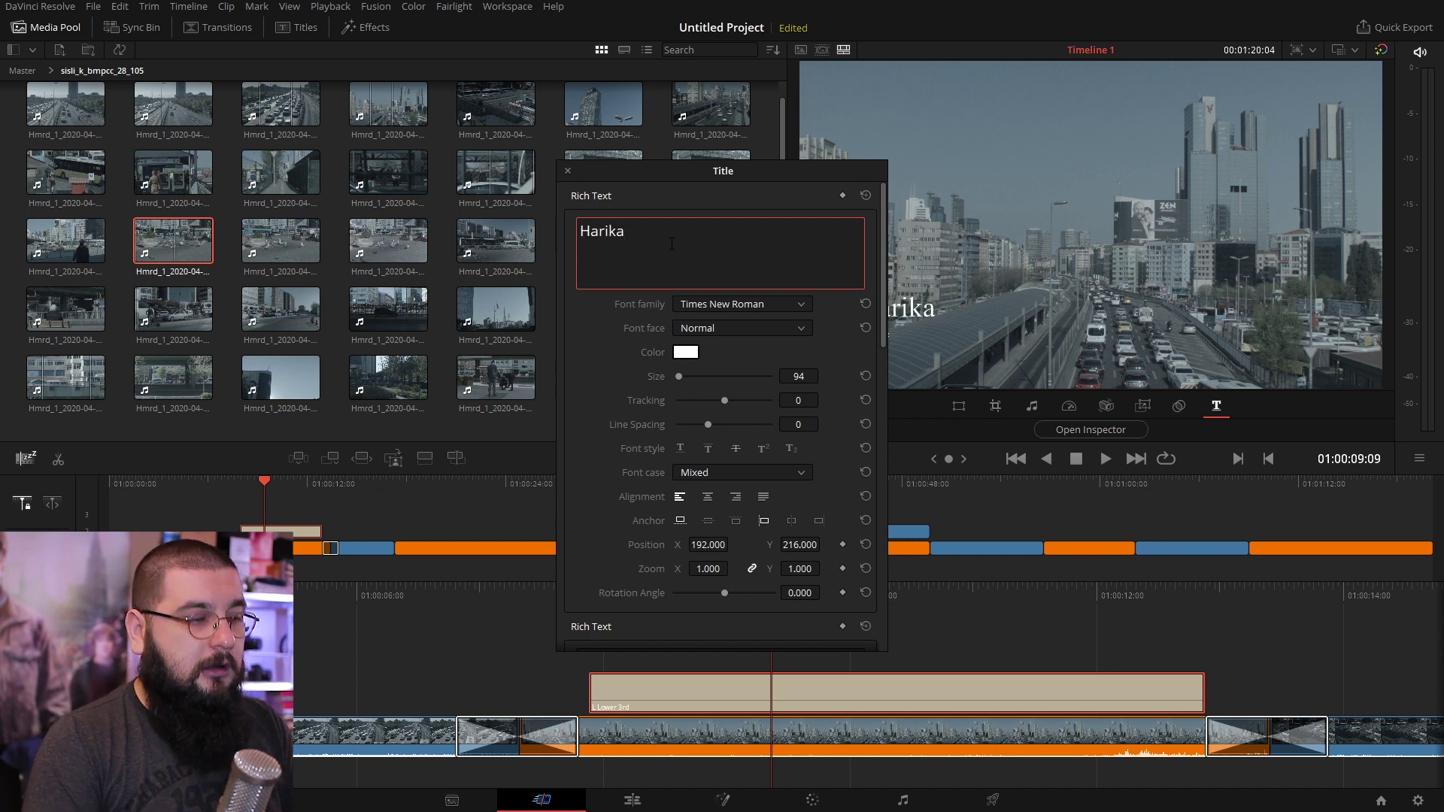
text(r isa)
text(tanb)
text(ul vifdd)
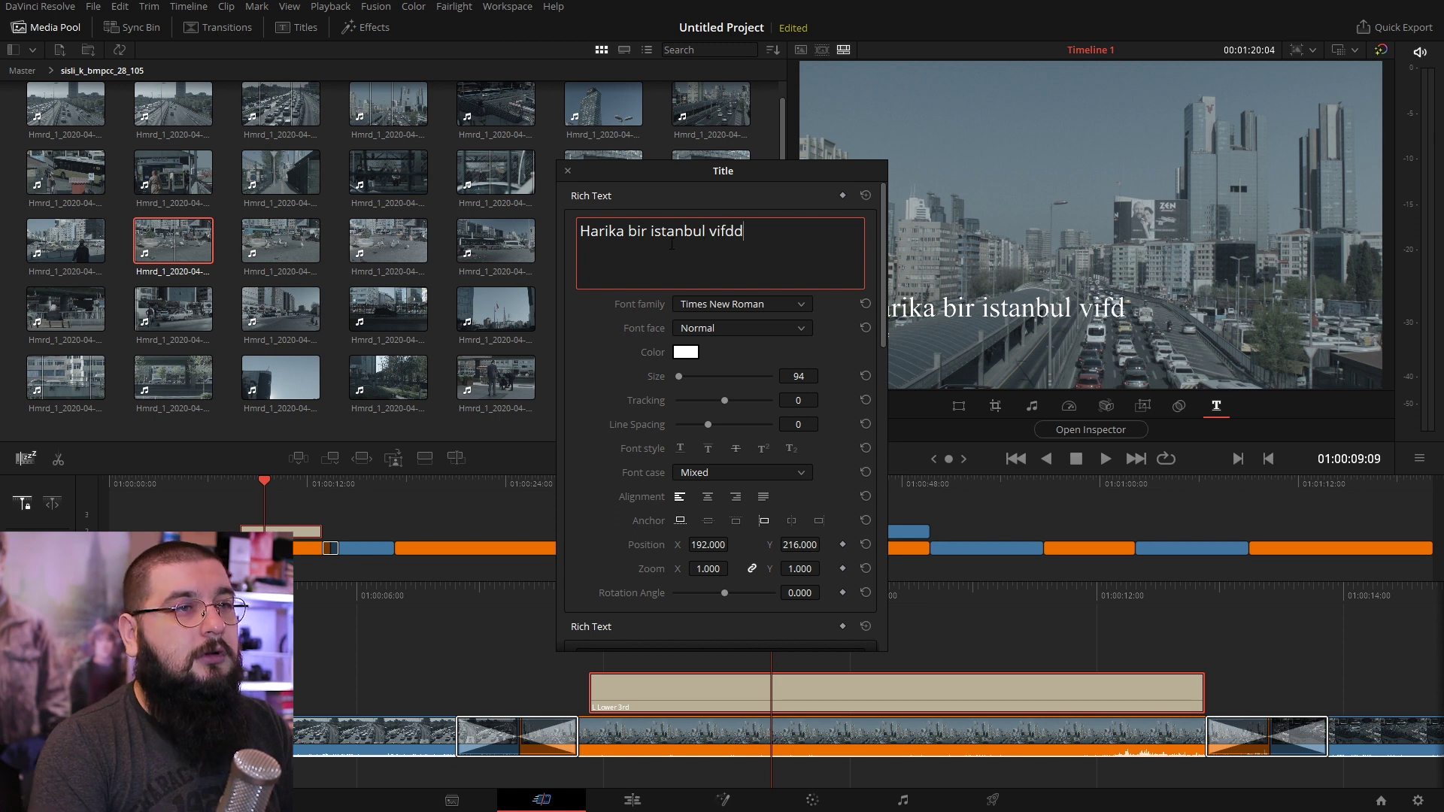
key(BackSpace)
key(BackSpace)
key(BackSpace)
text(deosu)
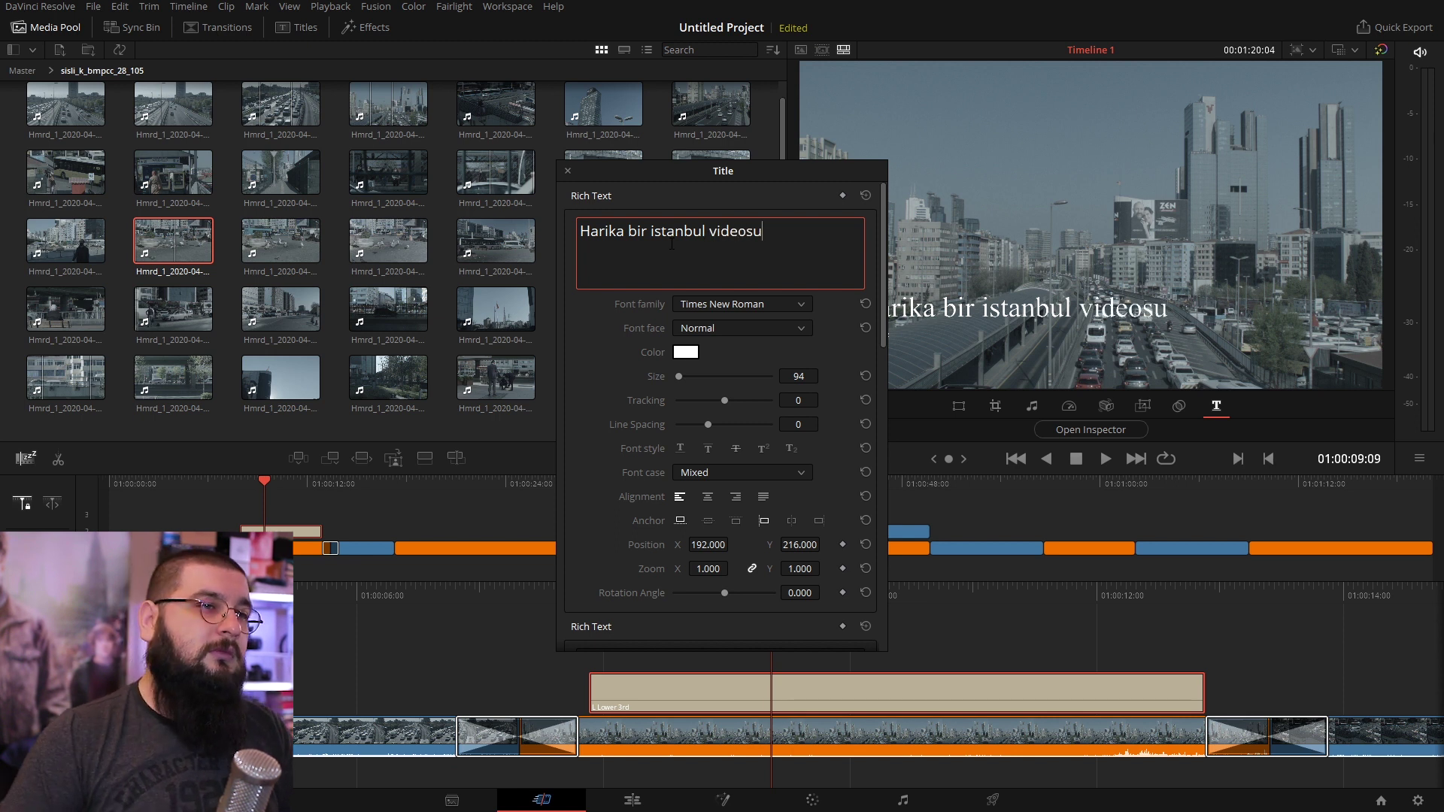
click(724, 302)
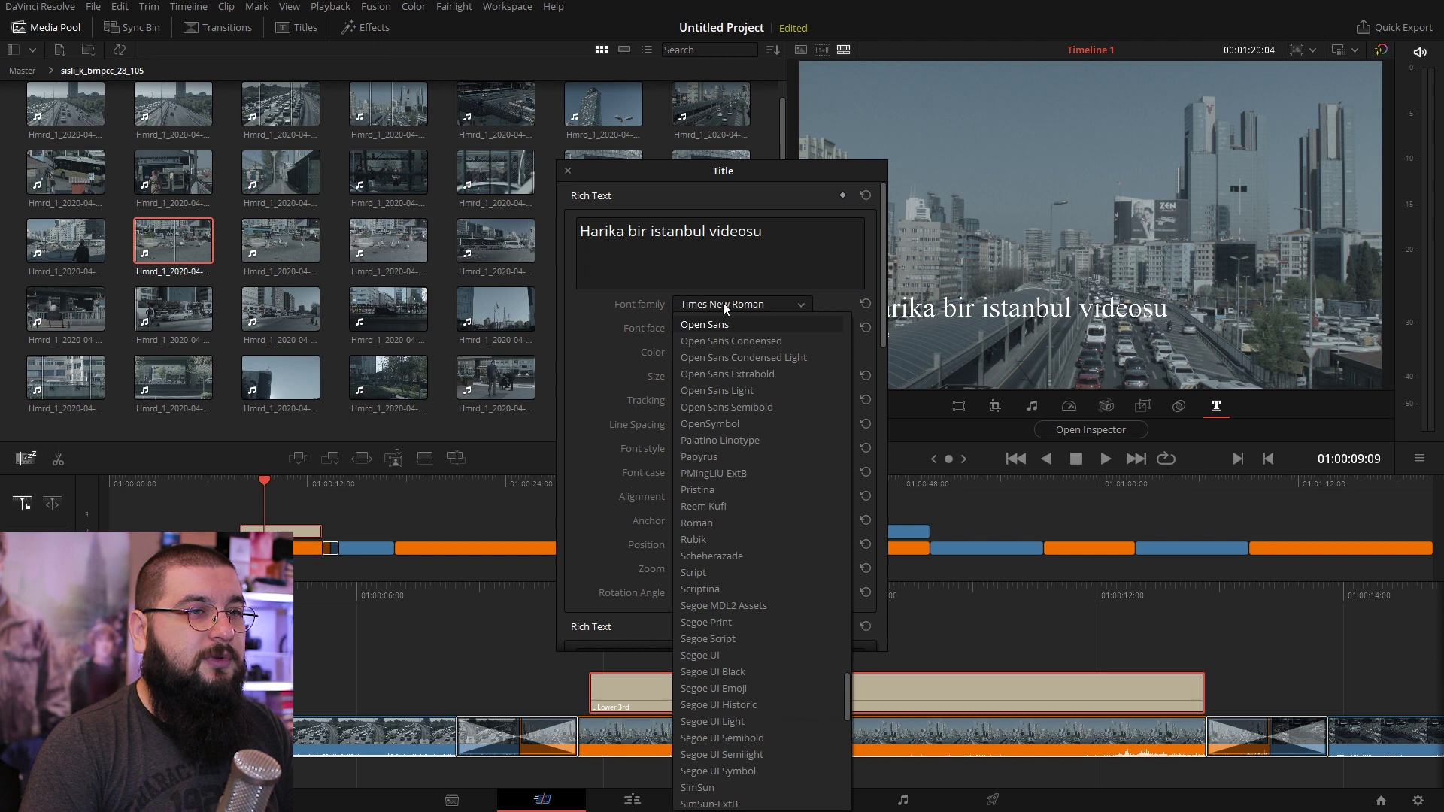
key(Return)
click(722, 327)
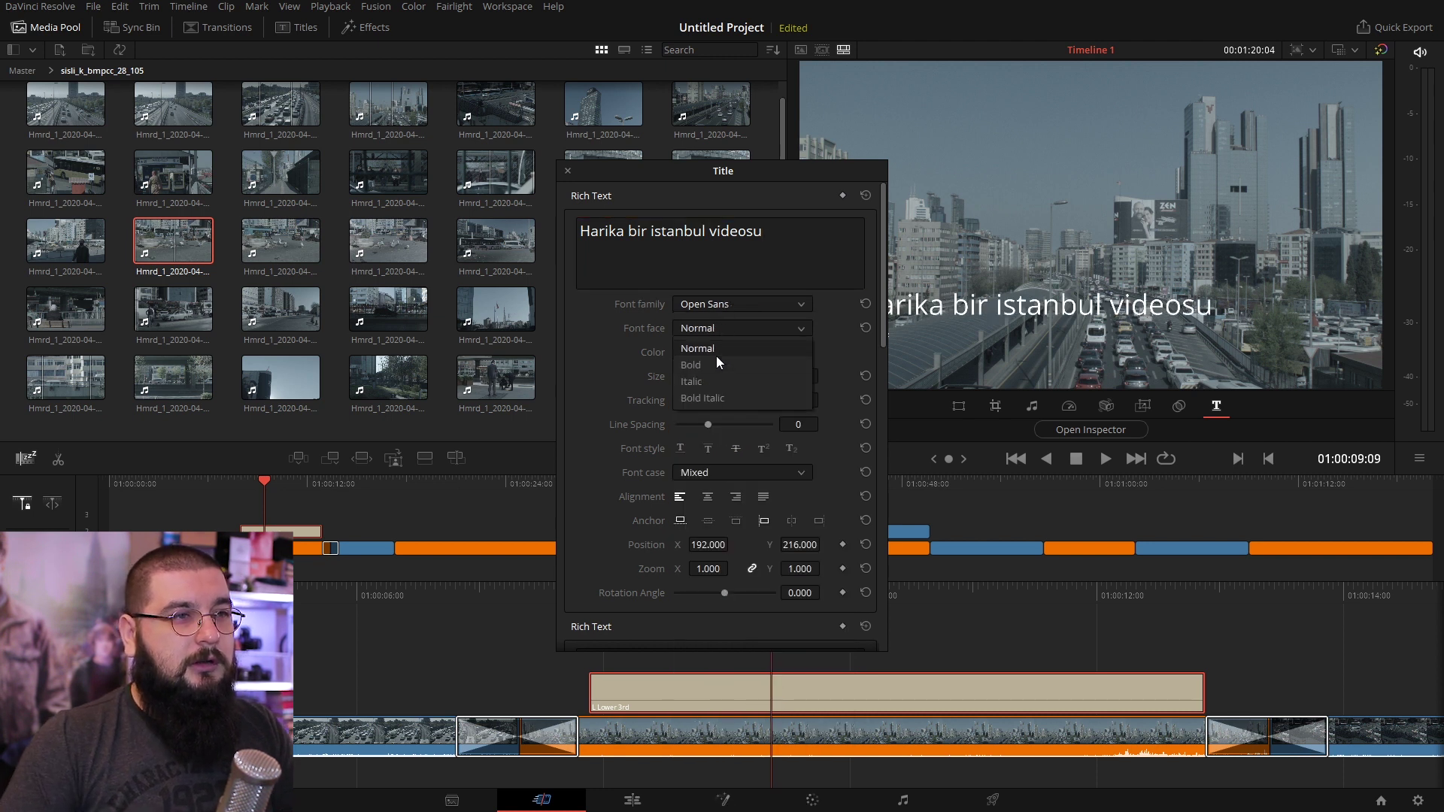
click(714, 361)
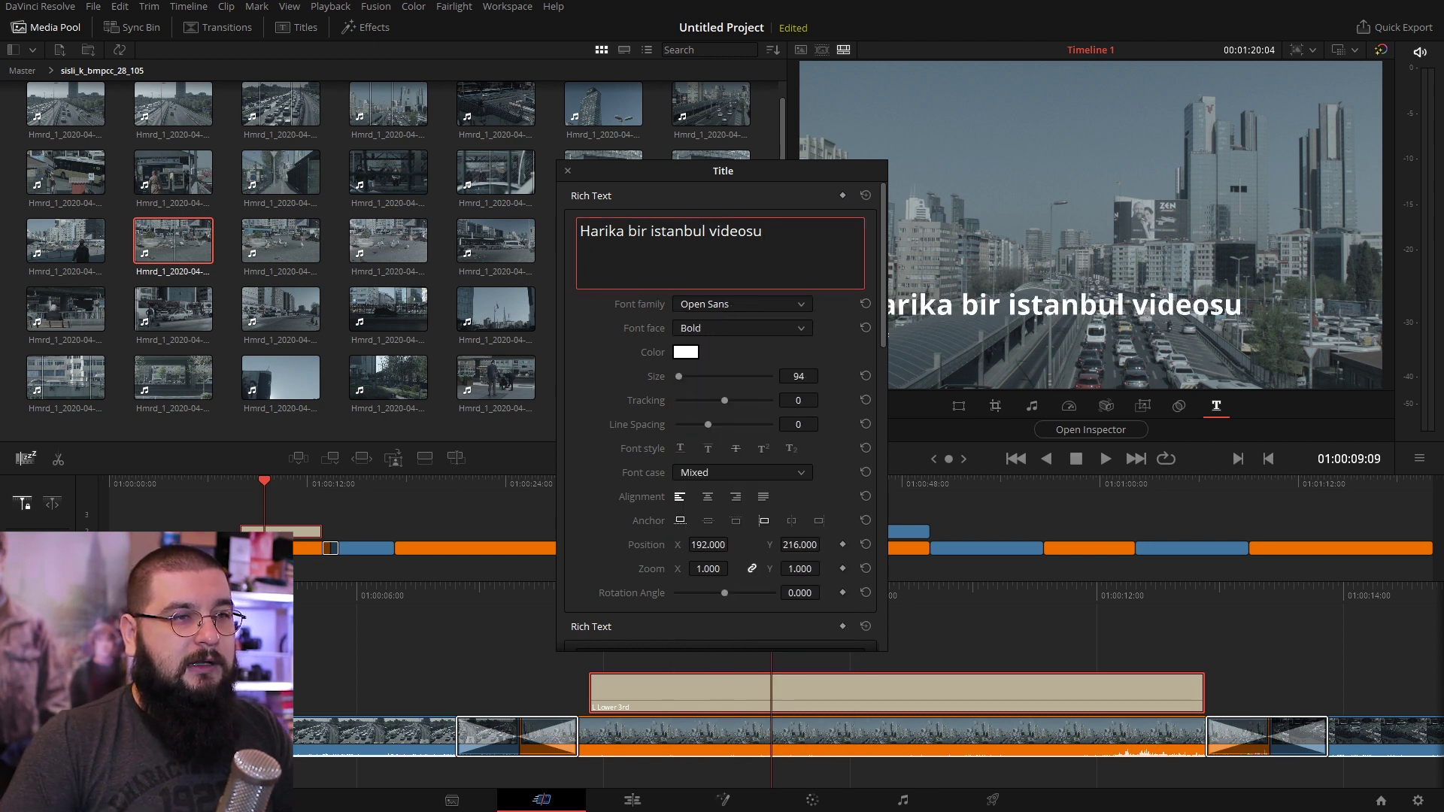
click(800, 377)
text(70)
key(Return)
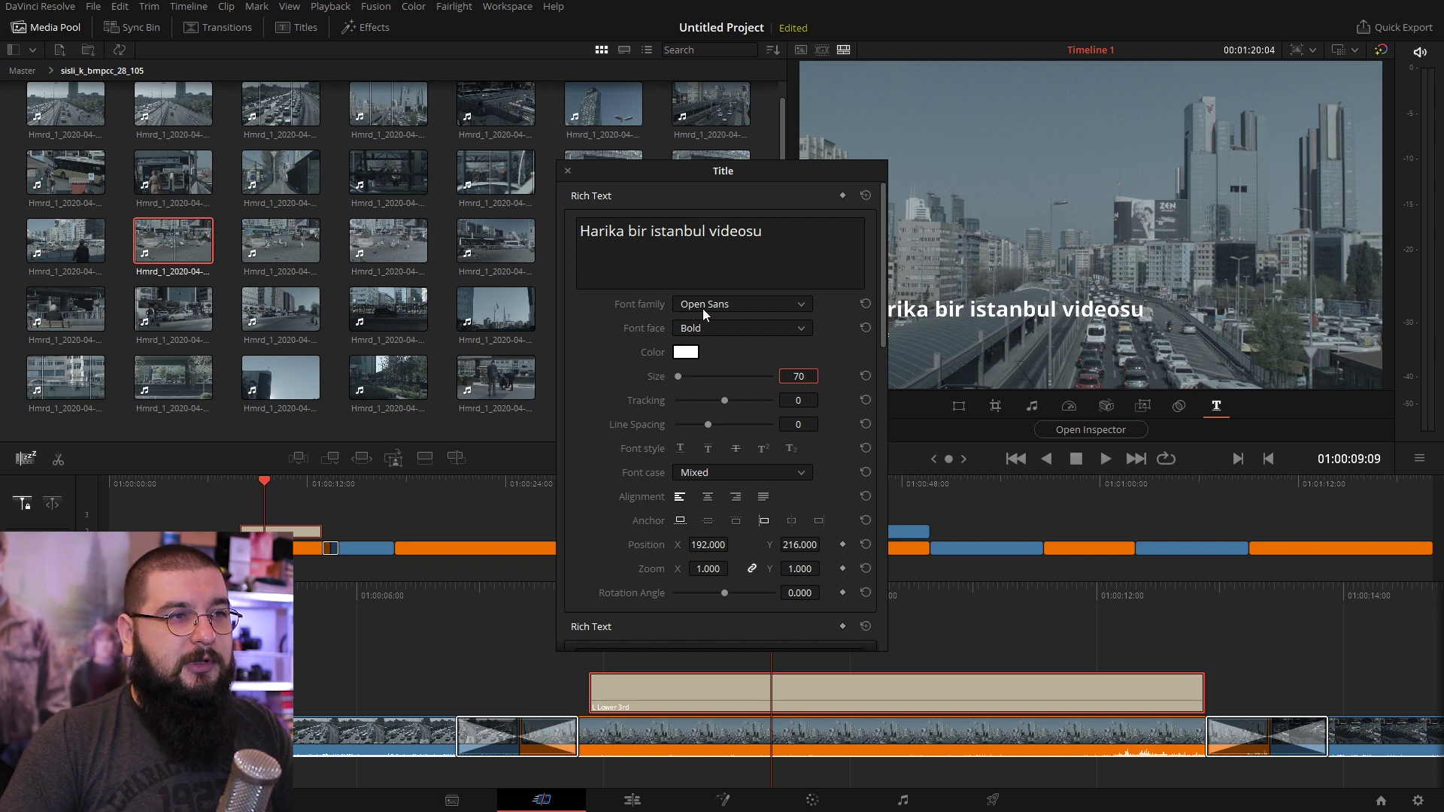
Step: Change the second line to 'hem de salgınlı' in Open Sans, size 45
scroll(617, 417, down, 3)
scroll(616, 417, down, 2)
double_click(650, 443)
text(hem de salgınlı)
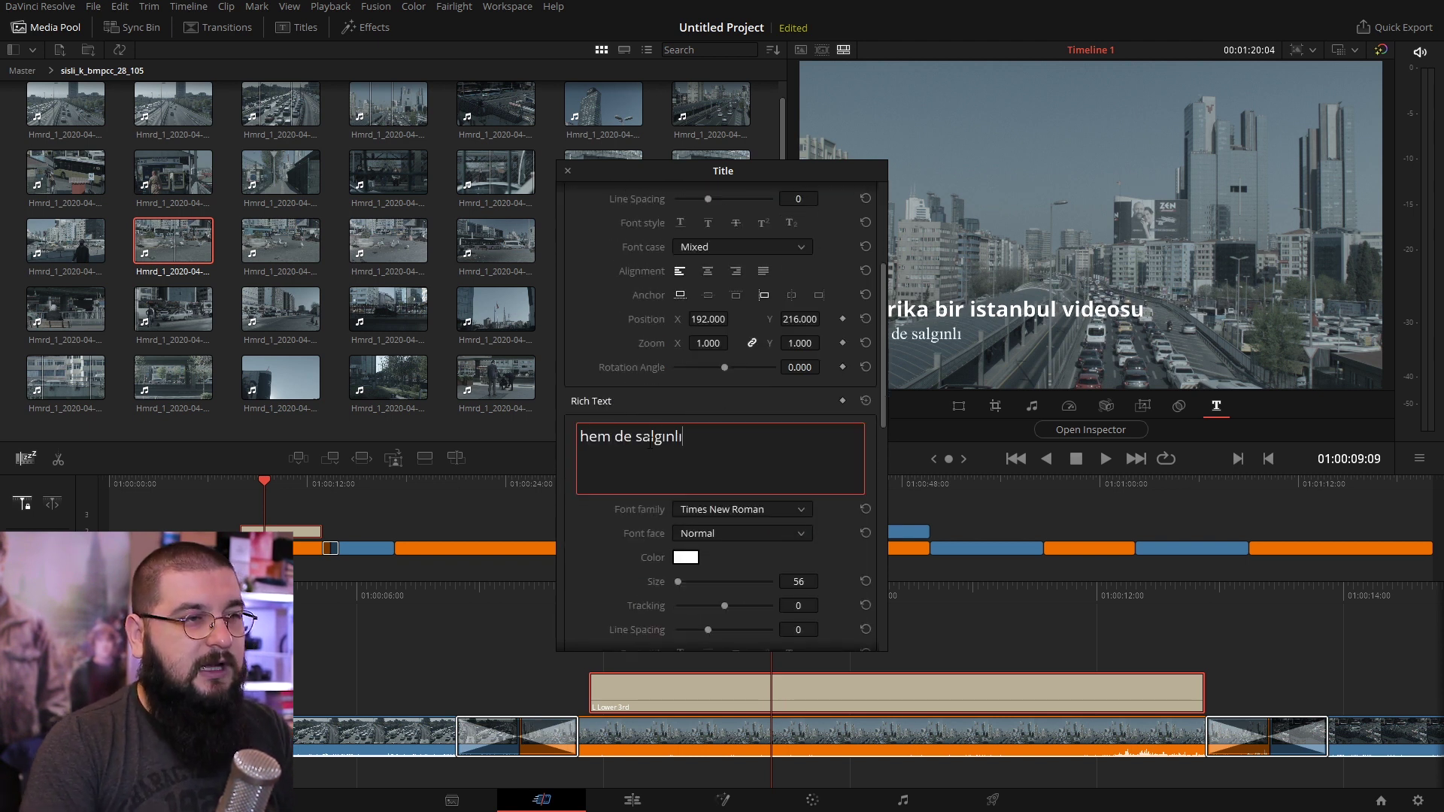
key(ctrl+a)
click(723, 509)
key(o)
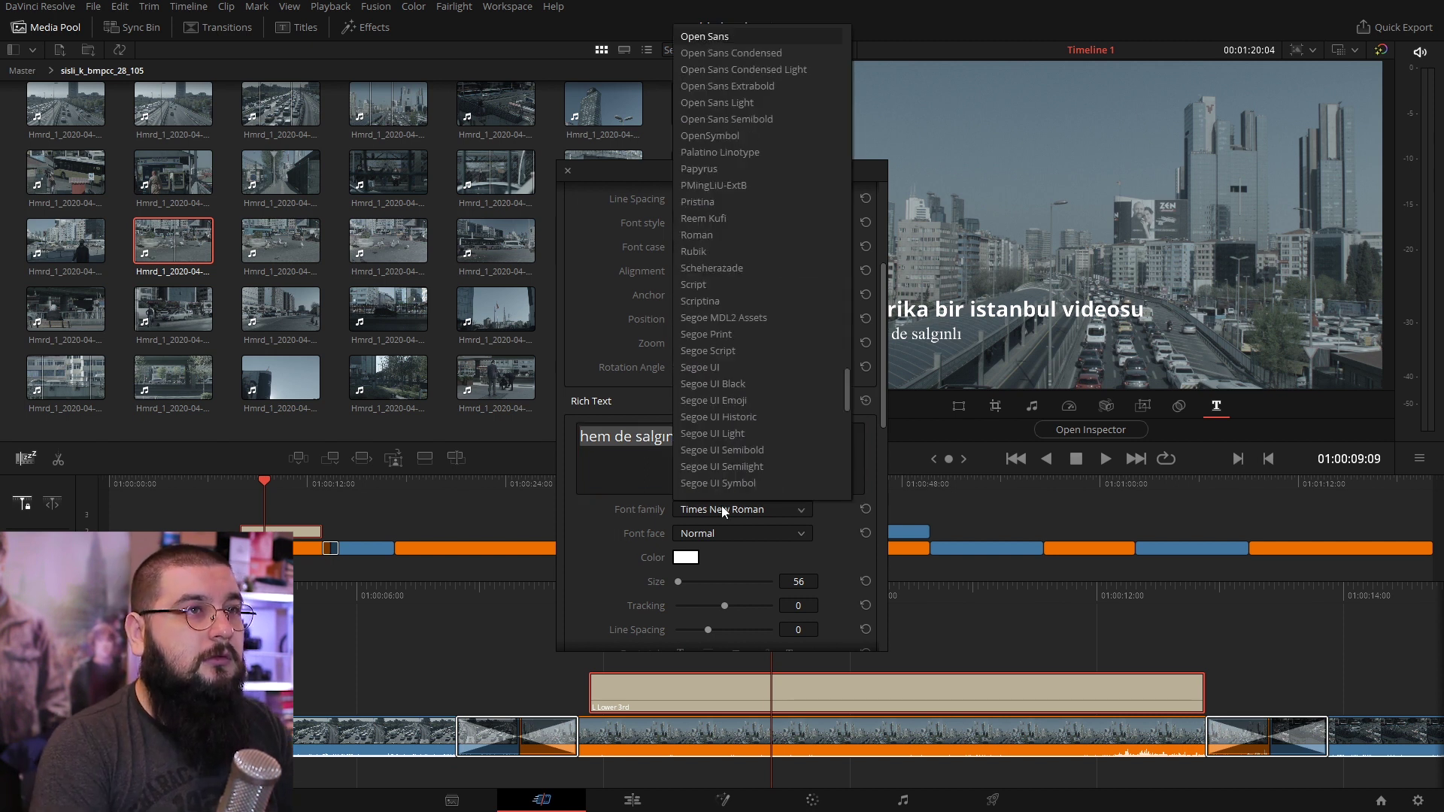
key(Return)
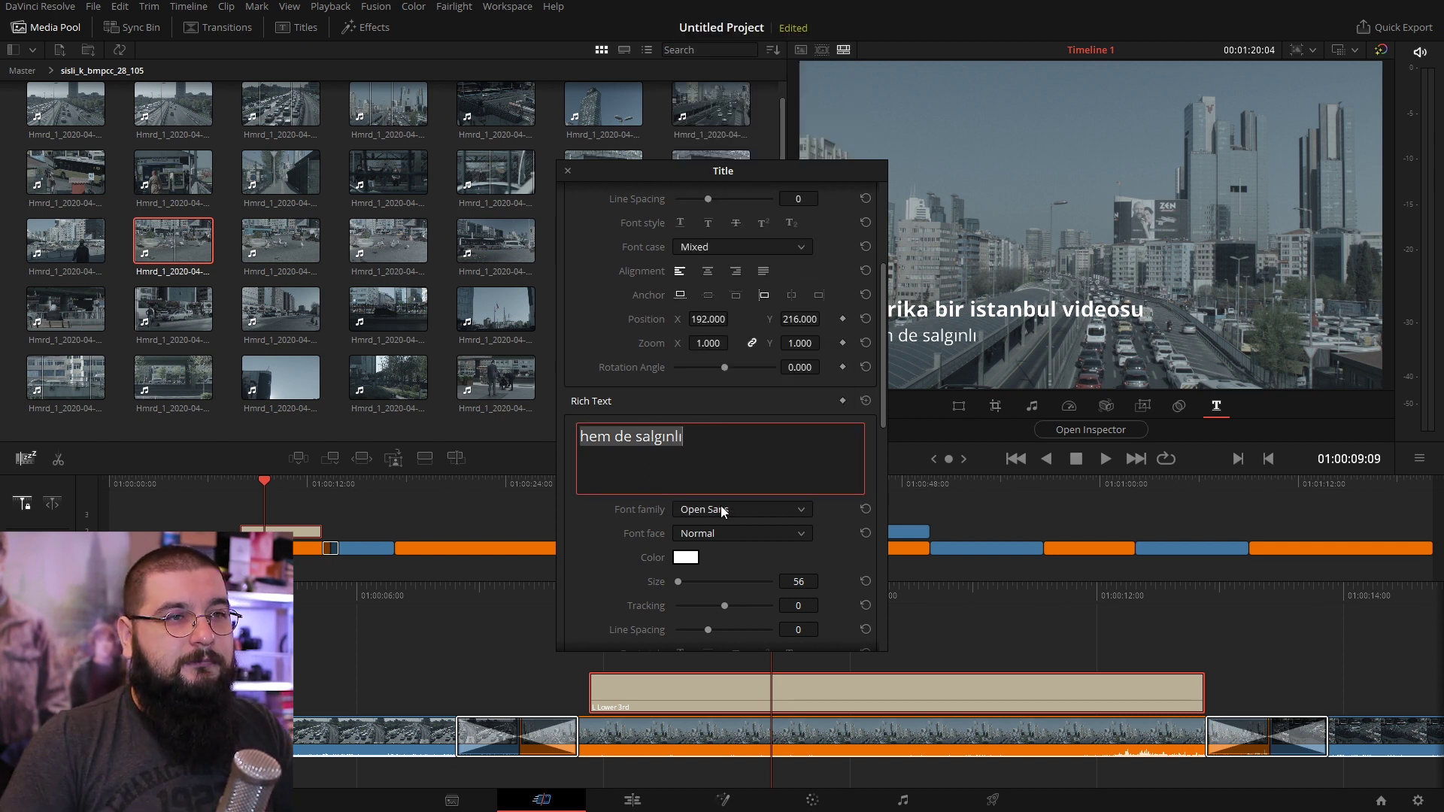
click(799, 582)
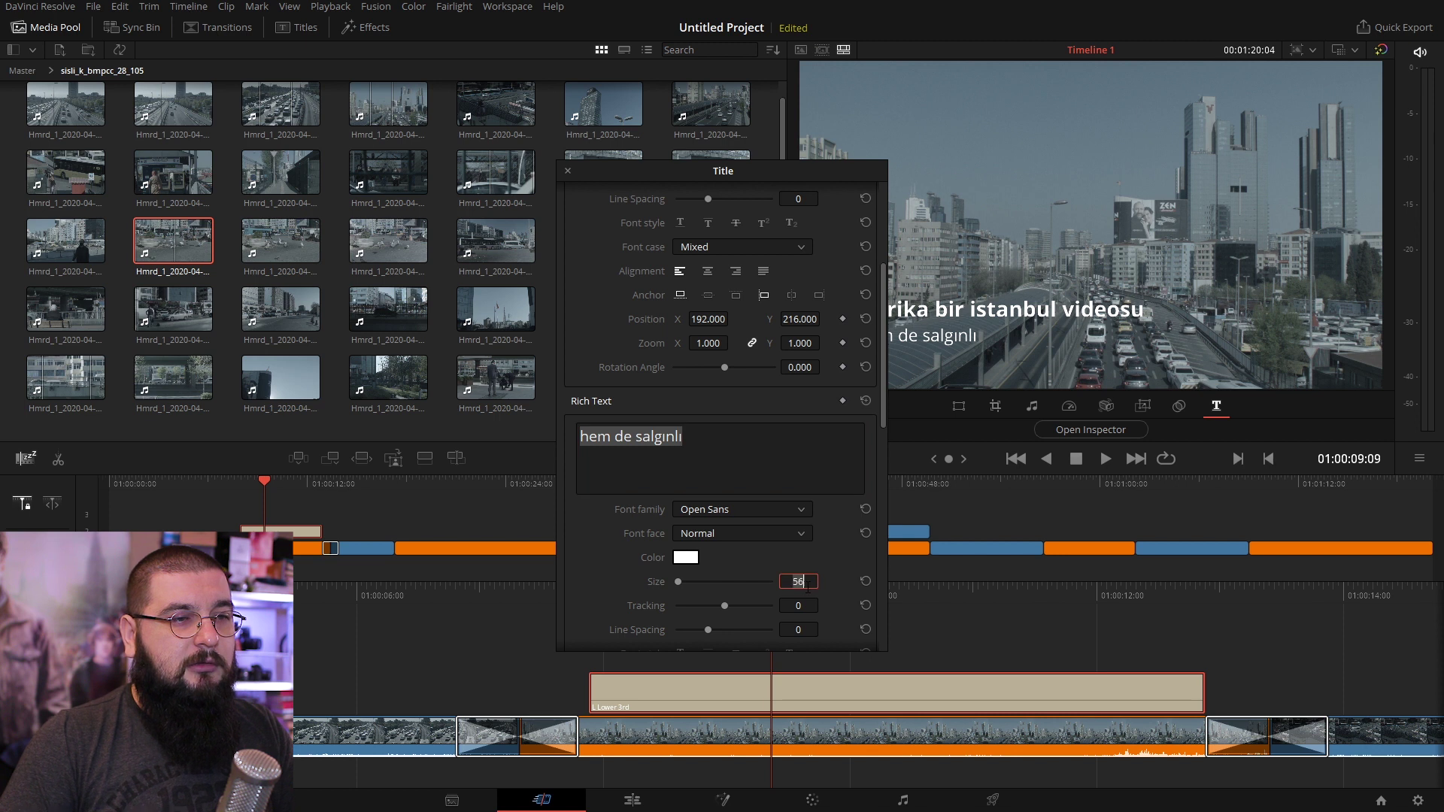
text(45)
key(Return)
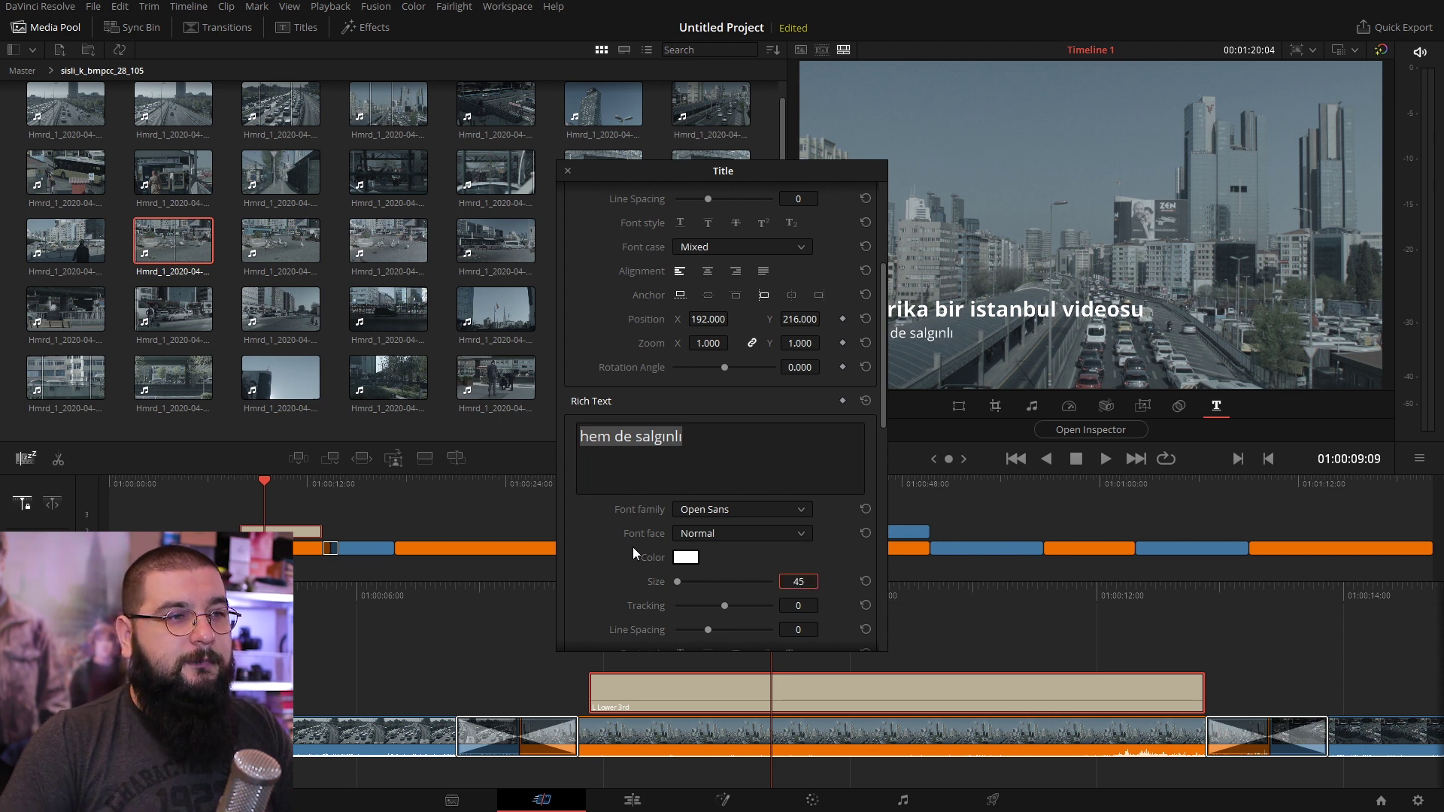
drag(661, 176, 461, 97)
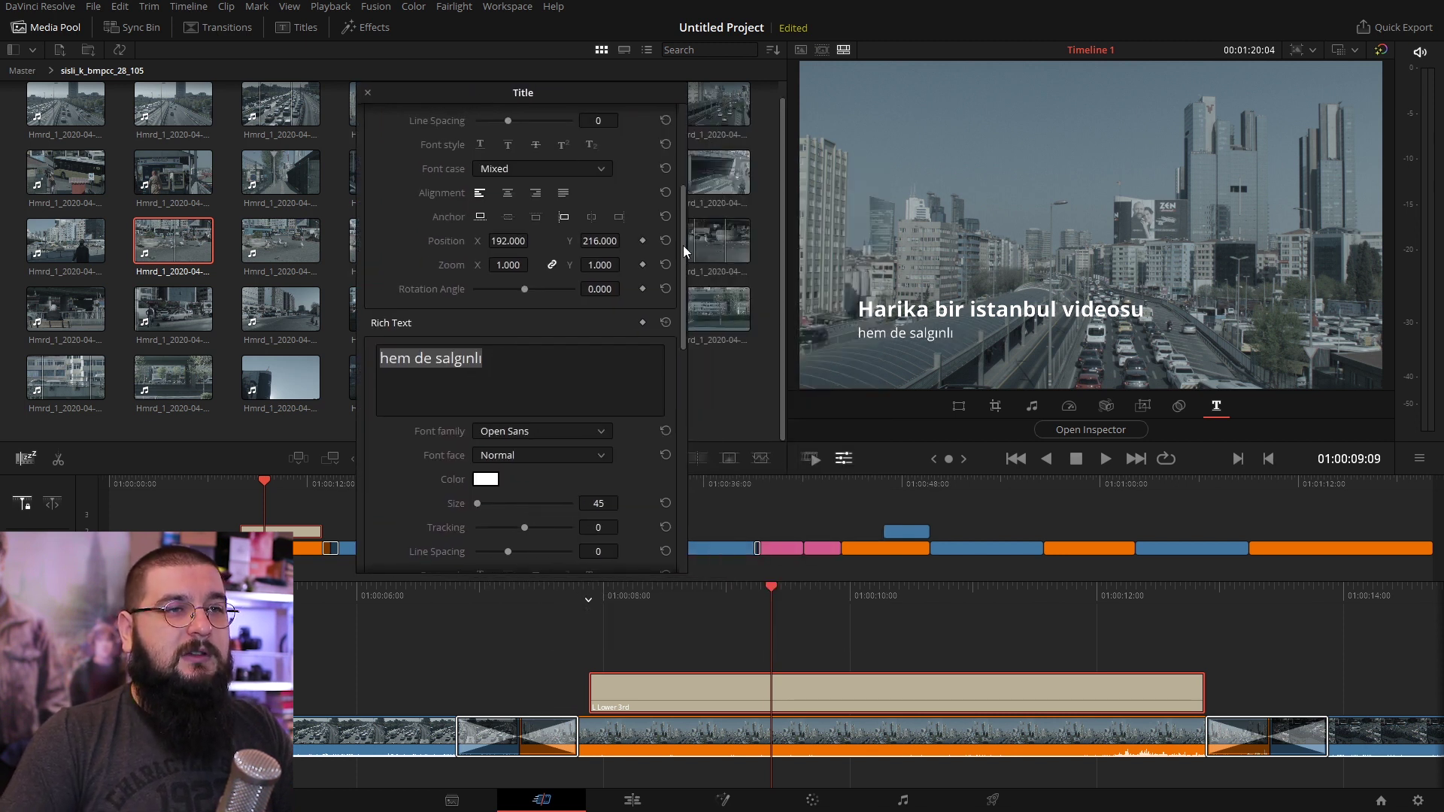
drag(684, 245, 683, 330)
Step: Give the lower-third background outline width 3, width 1.022 and Center Y 9, then close the inspector
scroll(467, 387, down, 3)
scroll(421, 384, down, 5)
scroll(412, 399, down, 2)
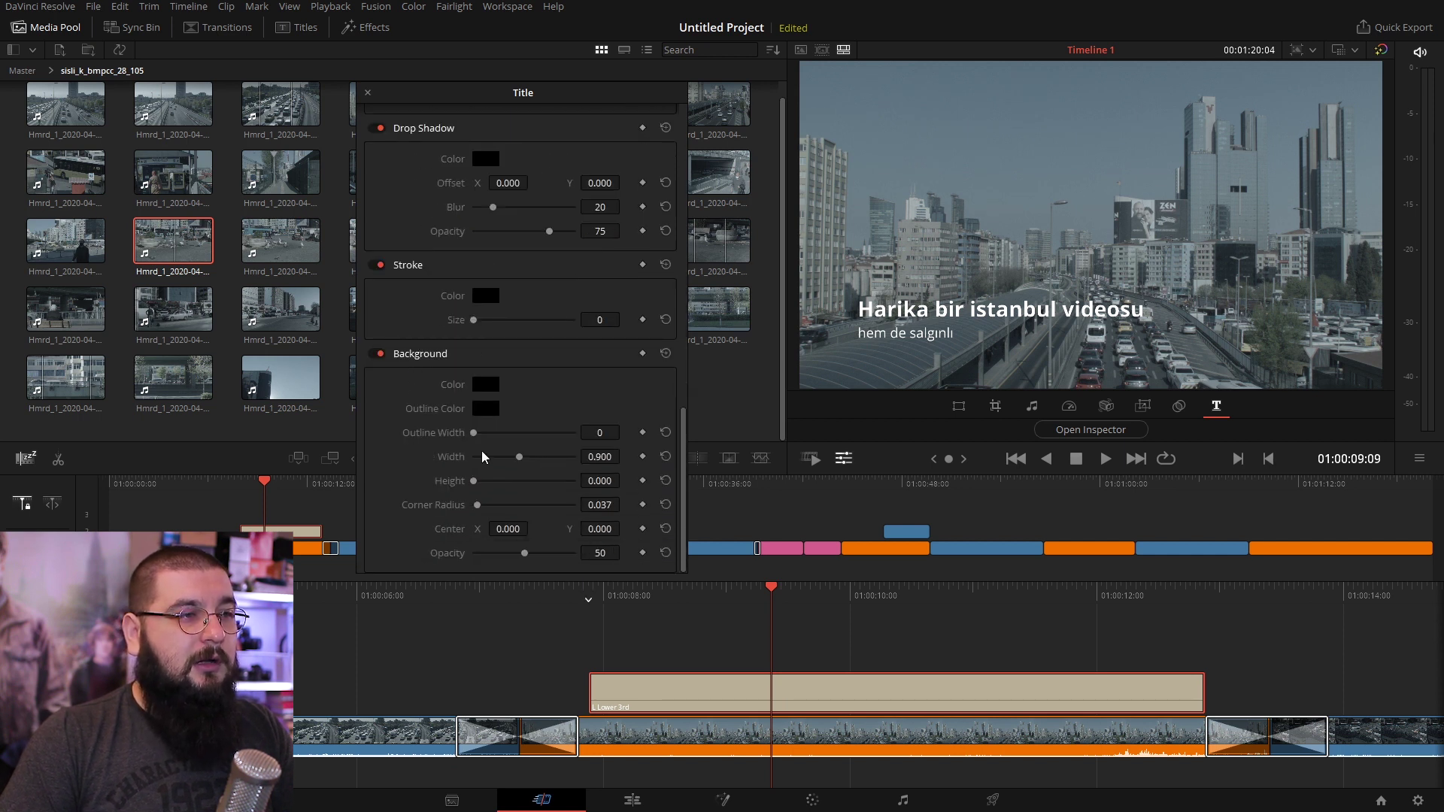
drag(474, 481, 484, 483)
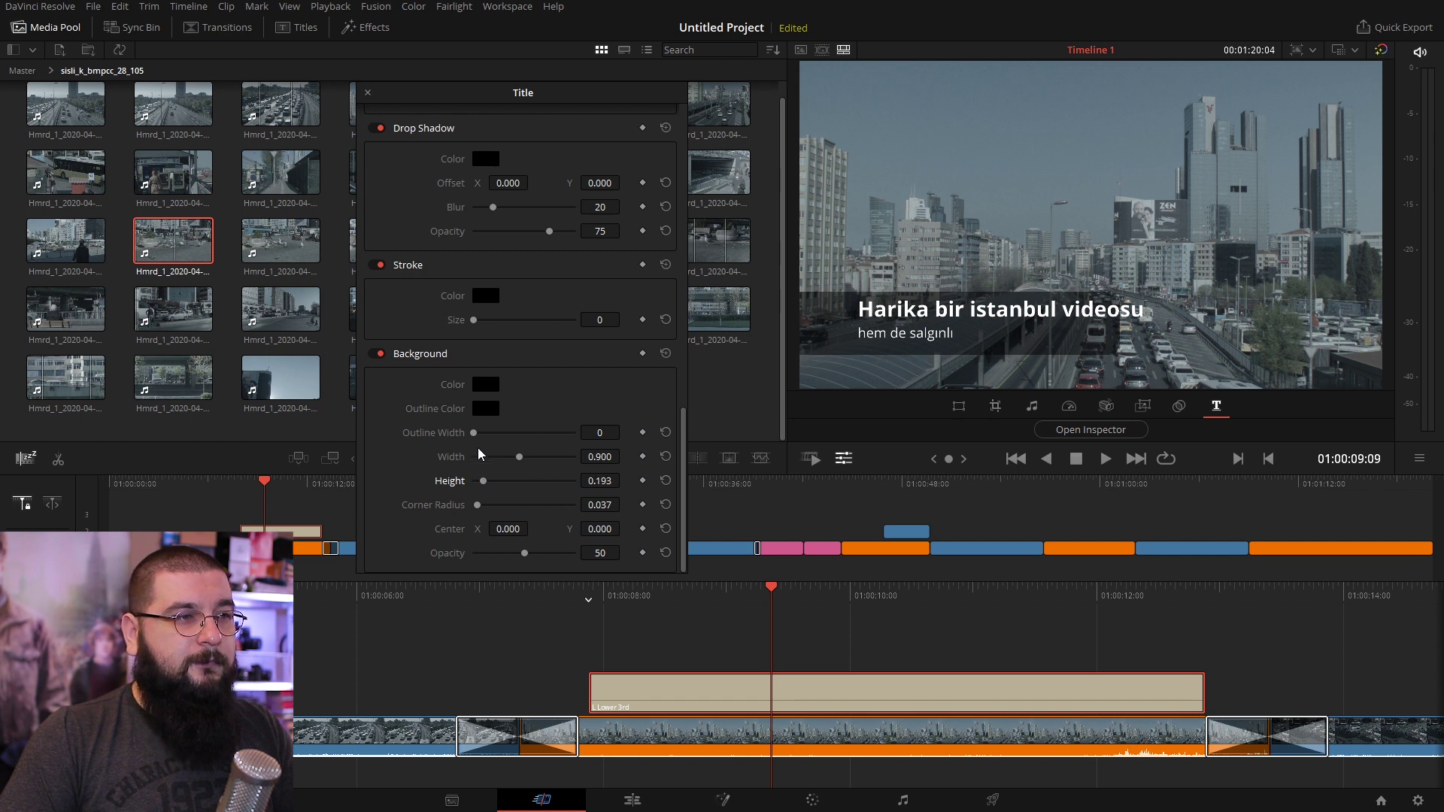
drag(473, 432, 477, 433)
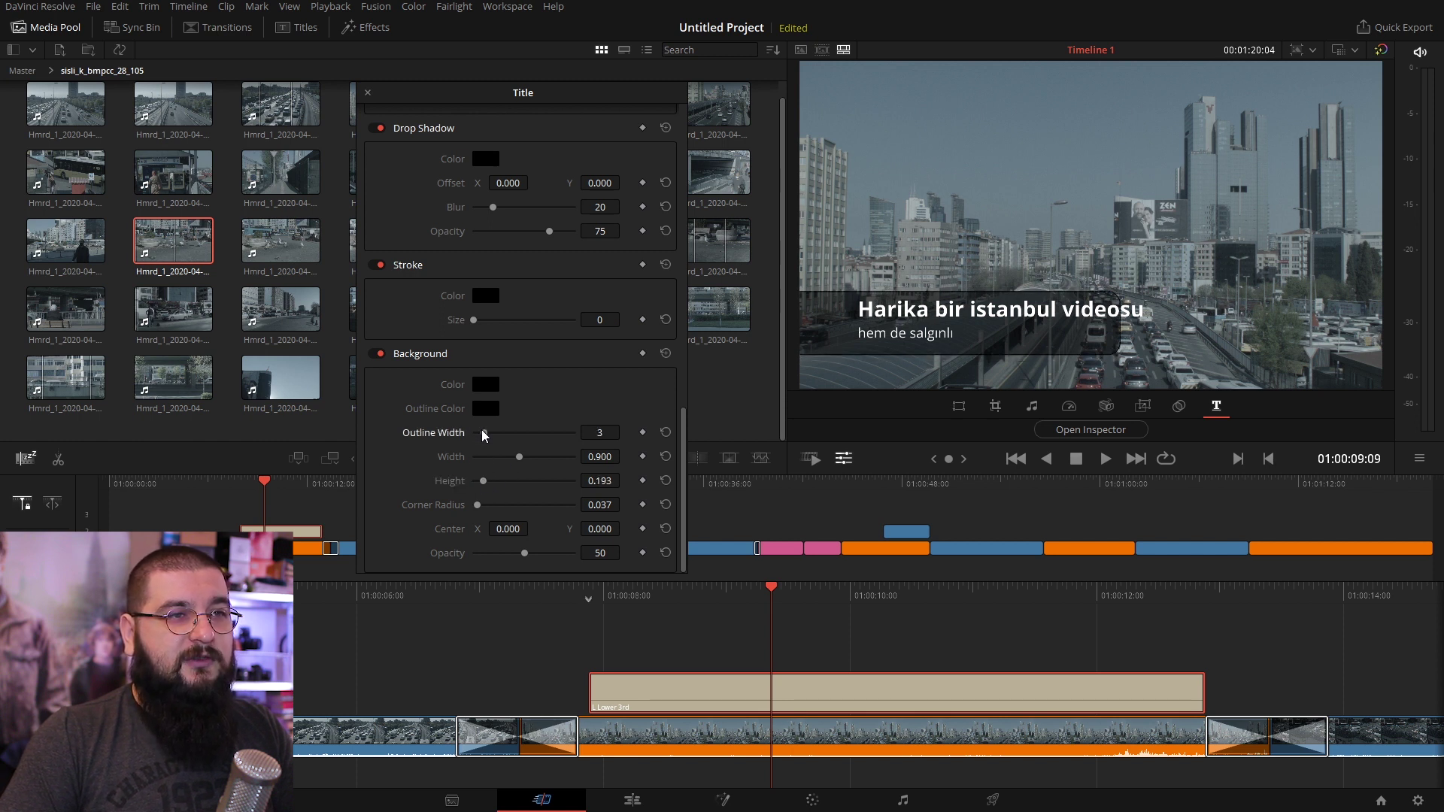
drag(526, 459, 527, 459)
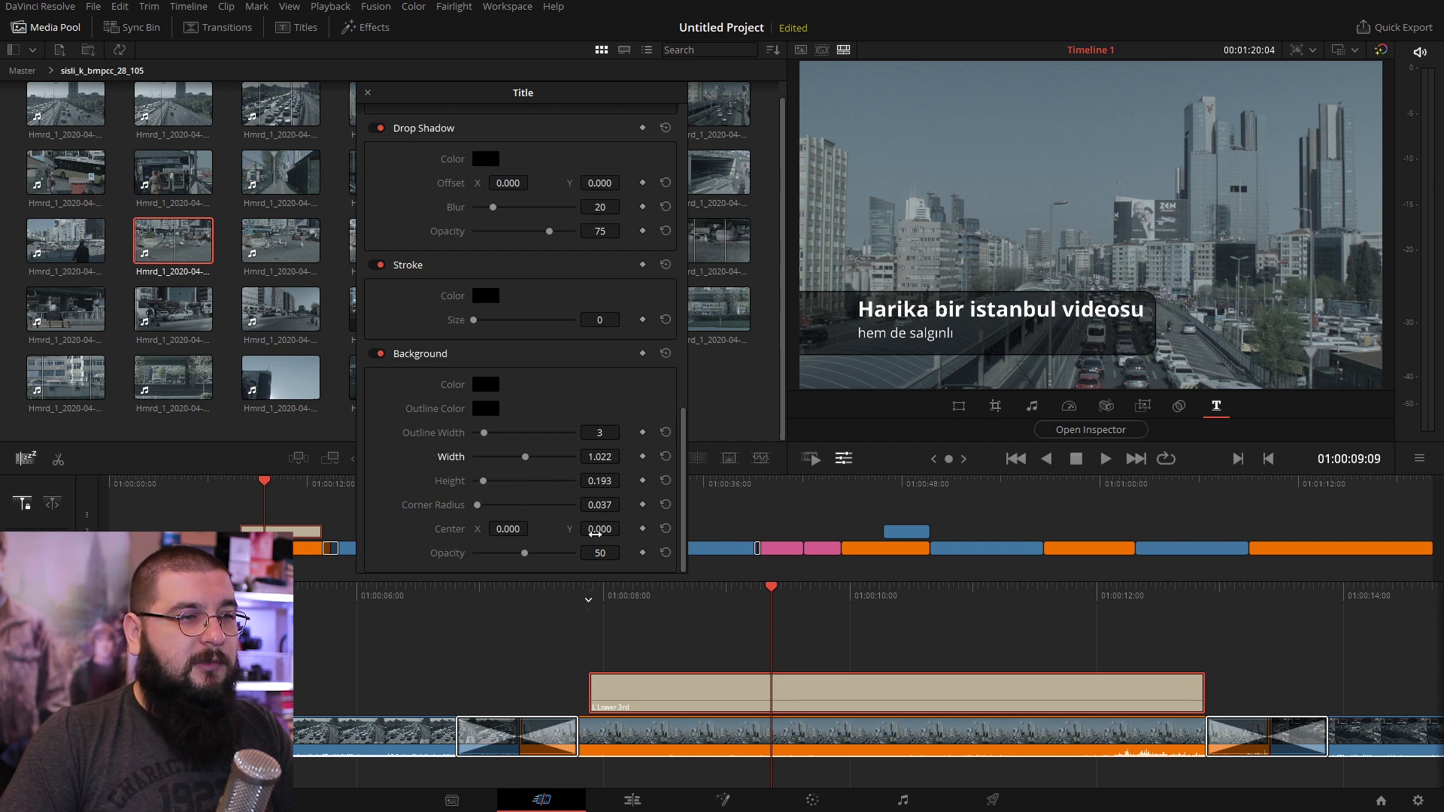
drag(625, 529, 624, 529)
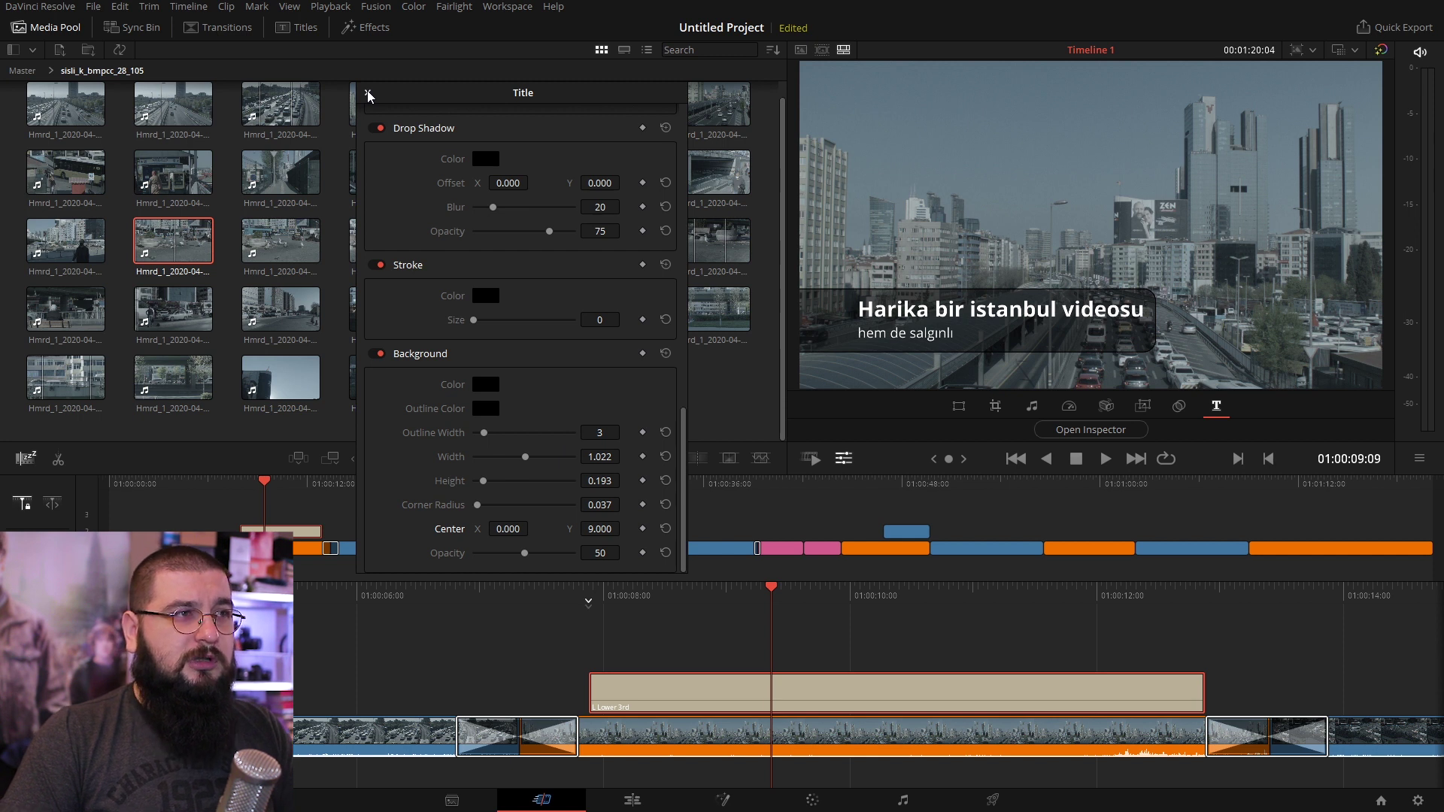
click(368, 93)
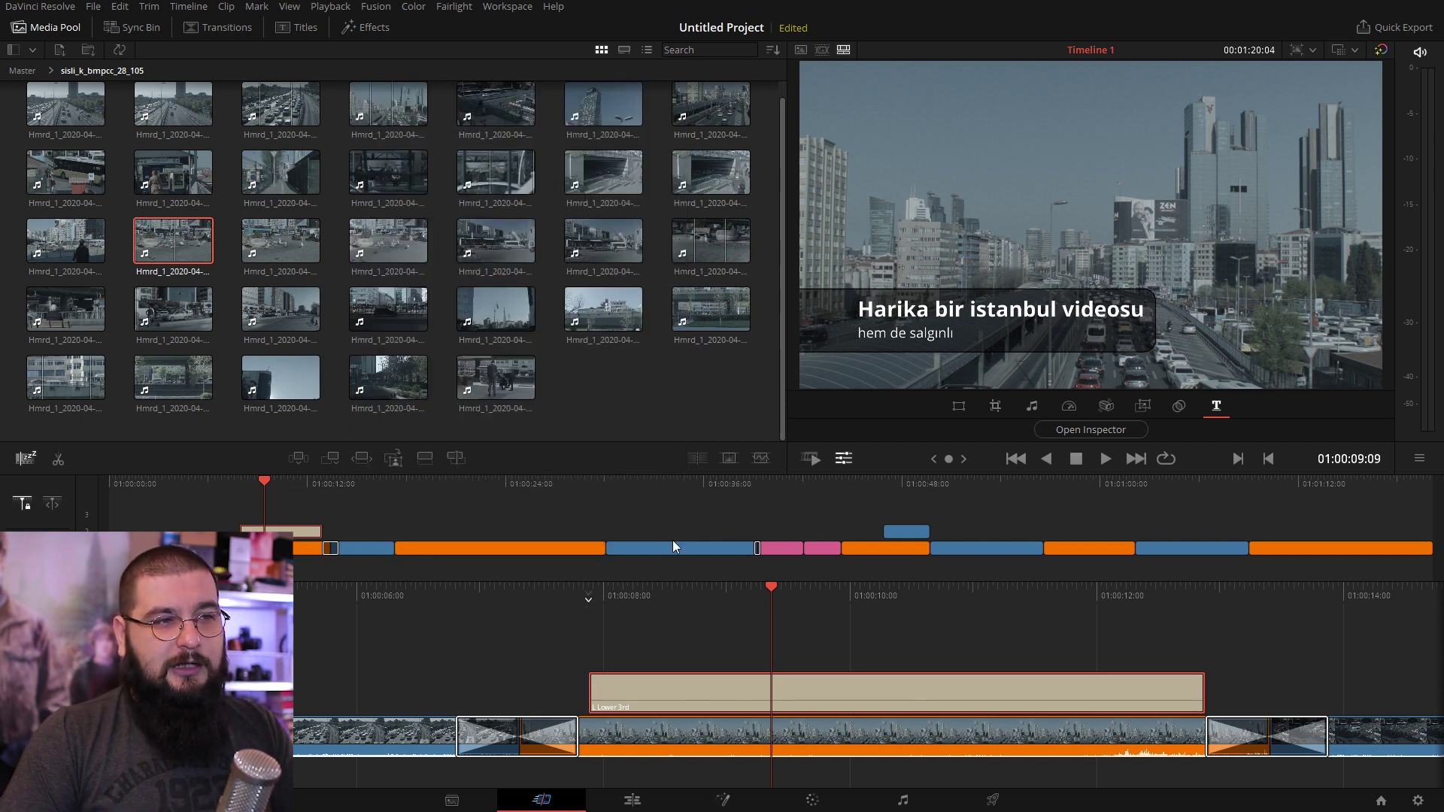
Step: Add dissolves at the start and end of the lower-third title clip
click(729, 458)
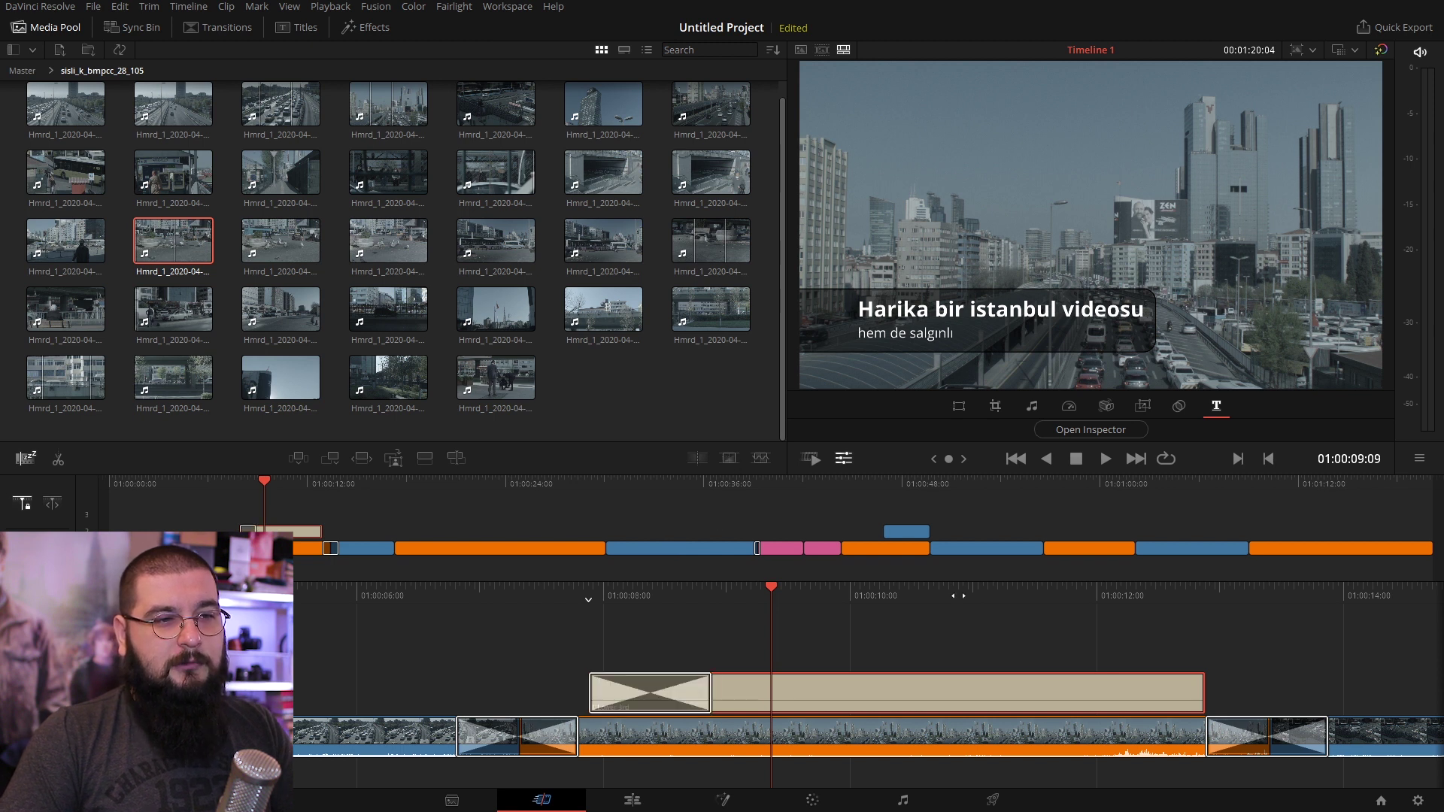
key(space)
click(730, 463)
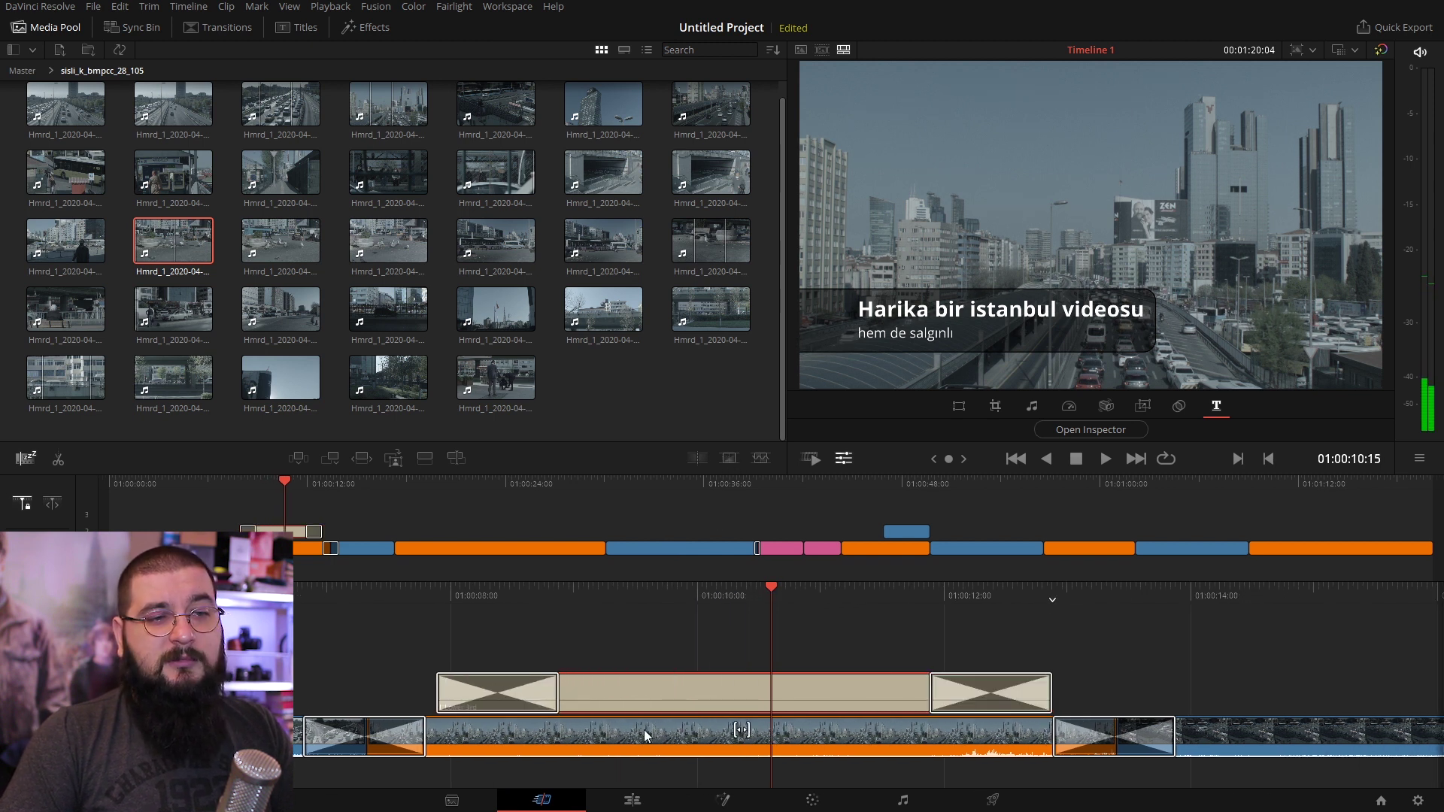
Step: Play back the title's fades through to the highway shot and select the highway clip
key(j)
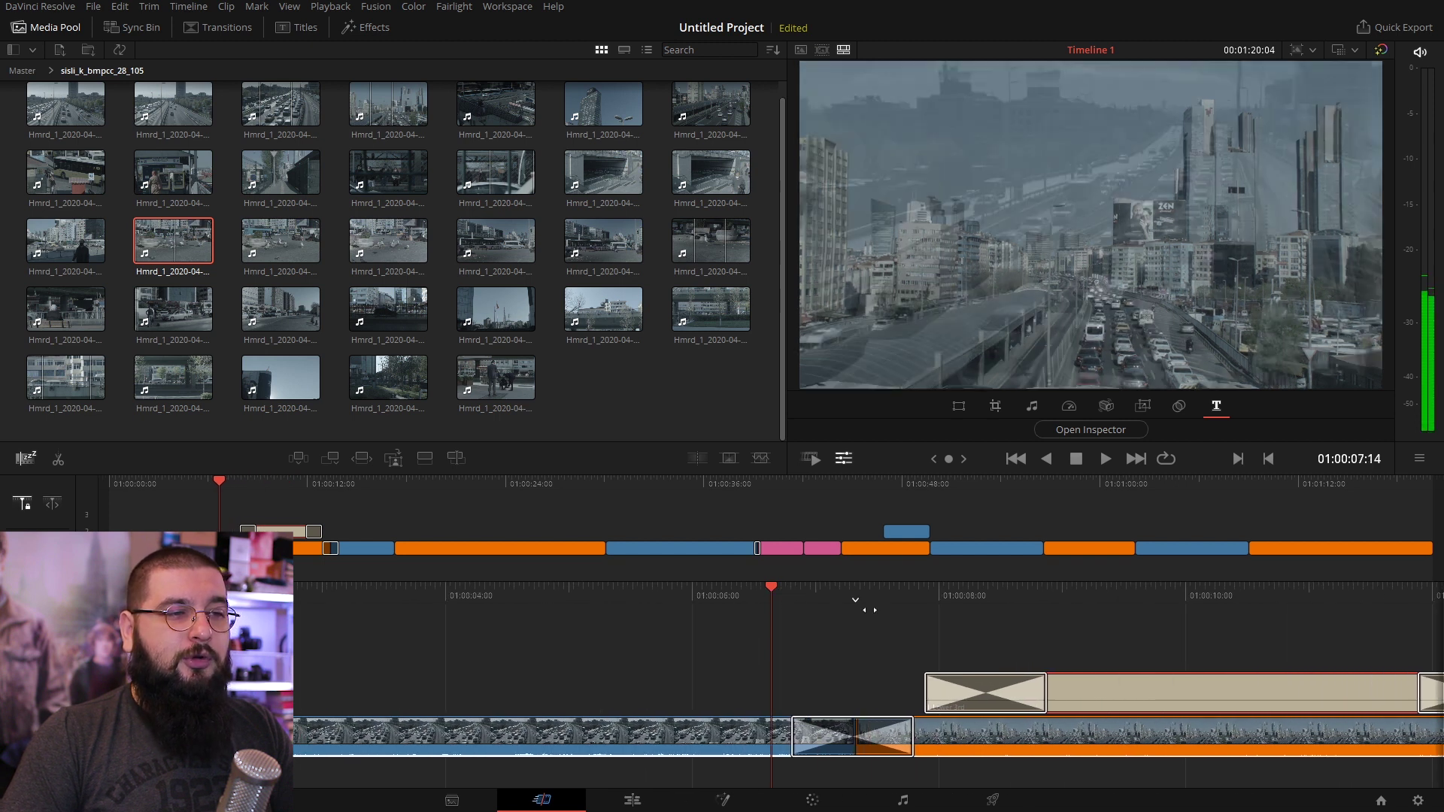
key(l)
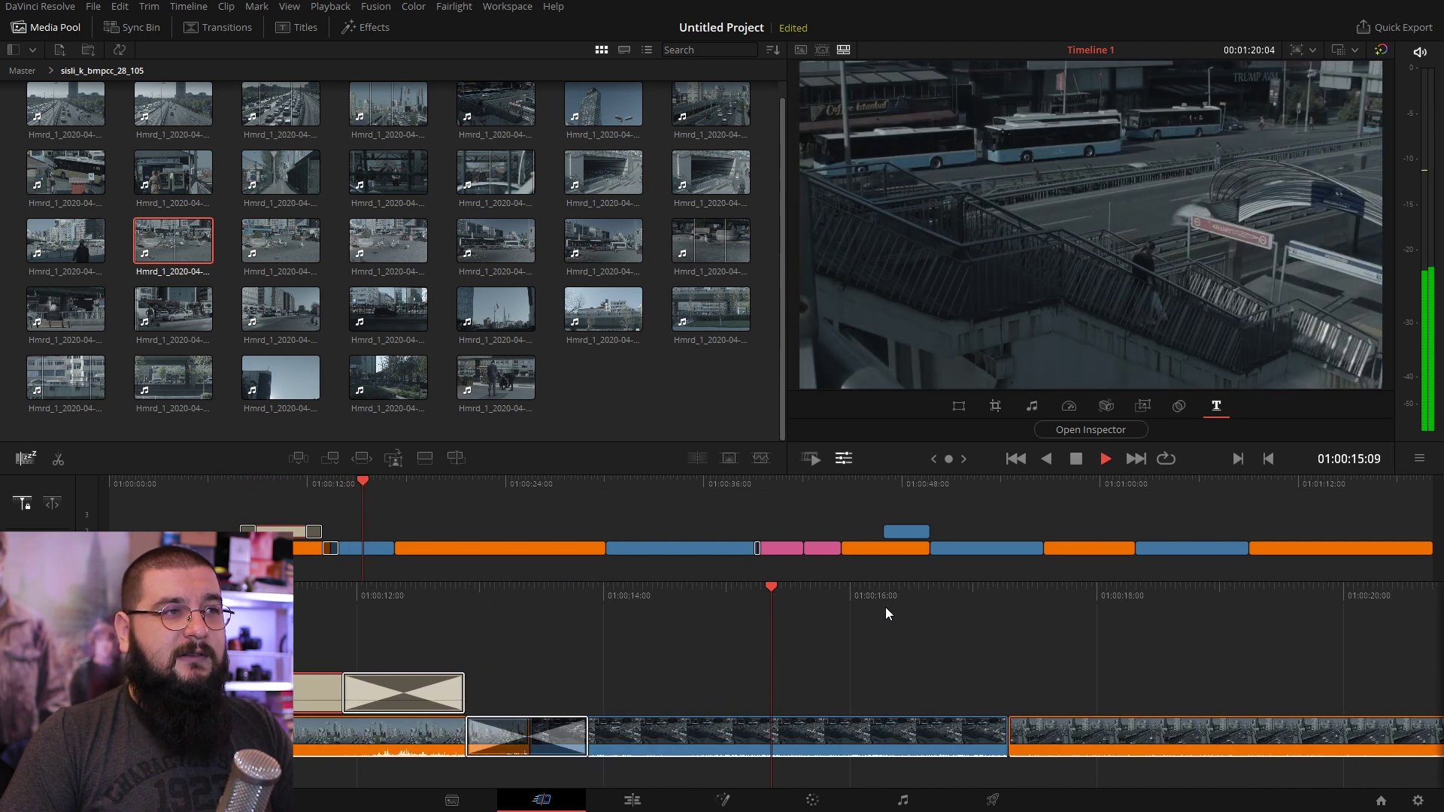
key(k)
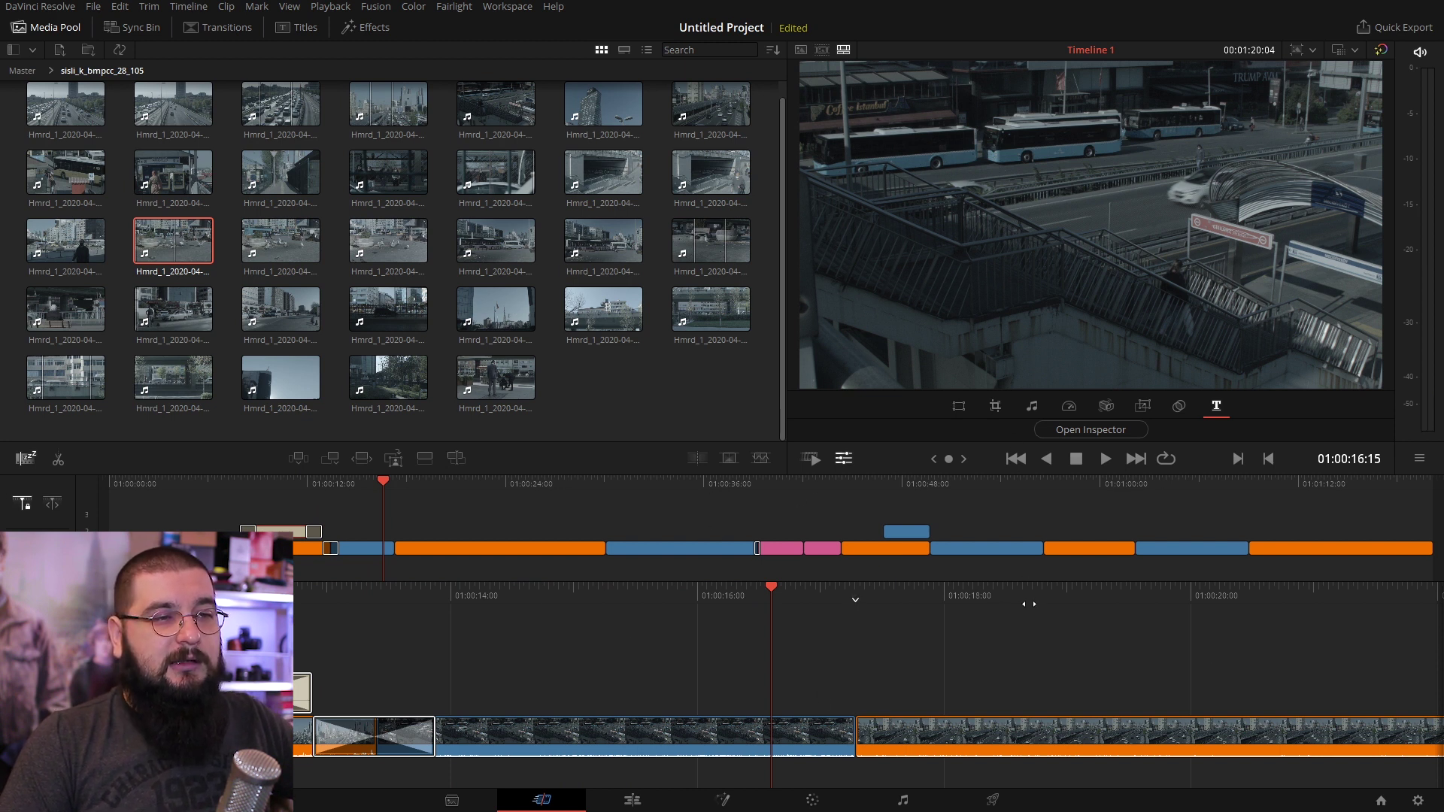
key(l)
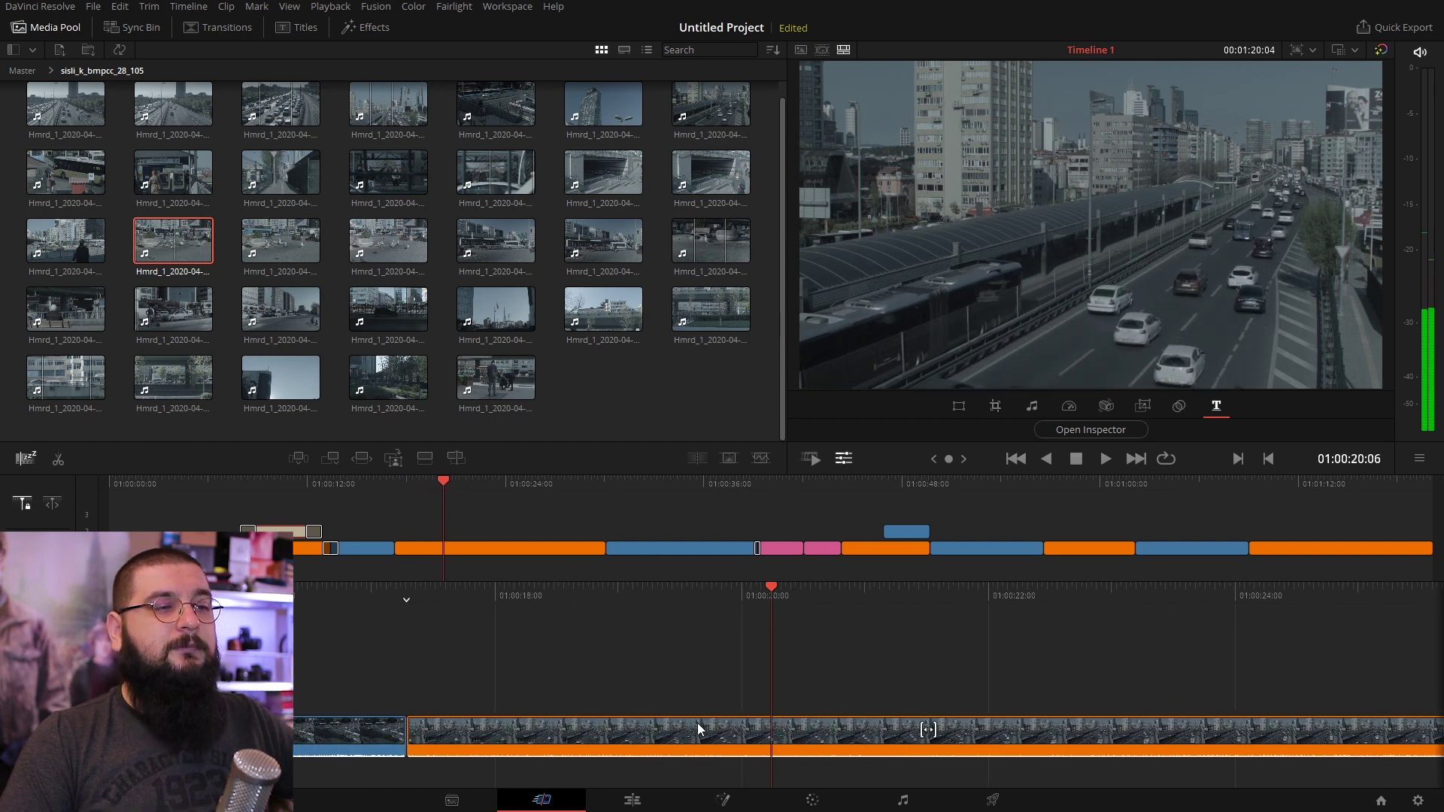
click(697, 724)
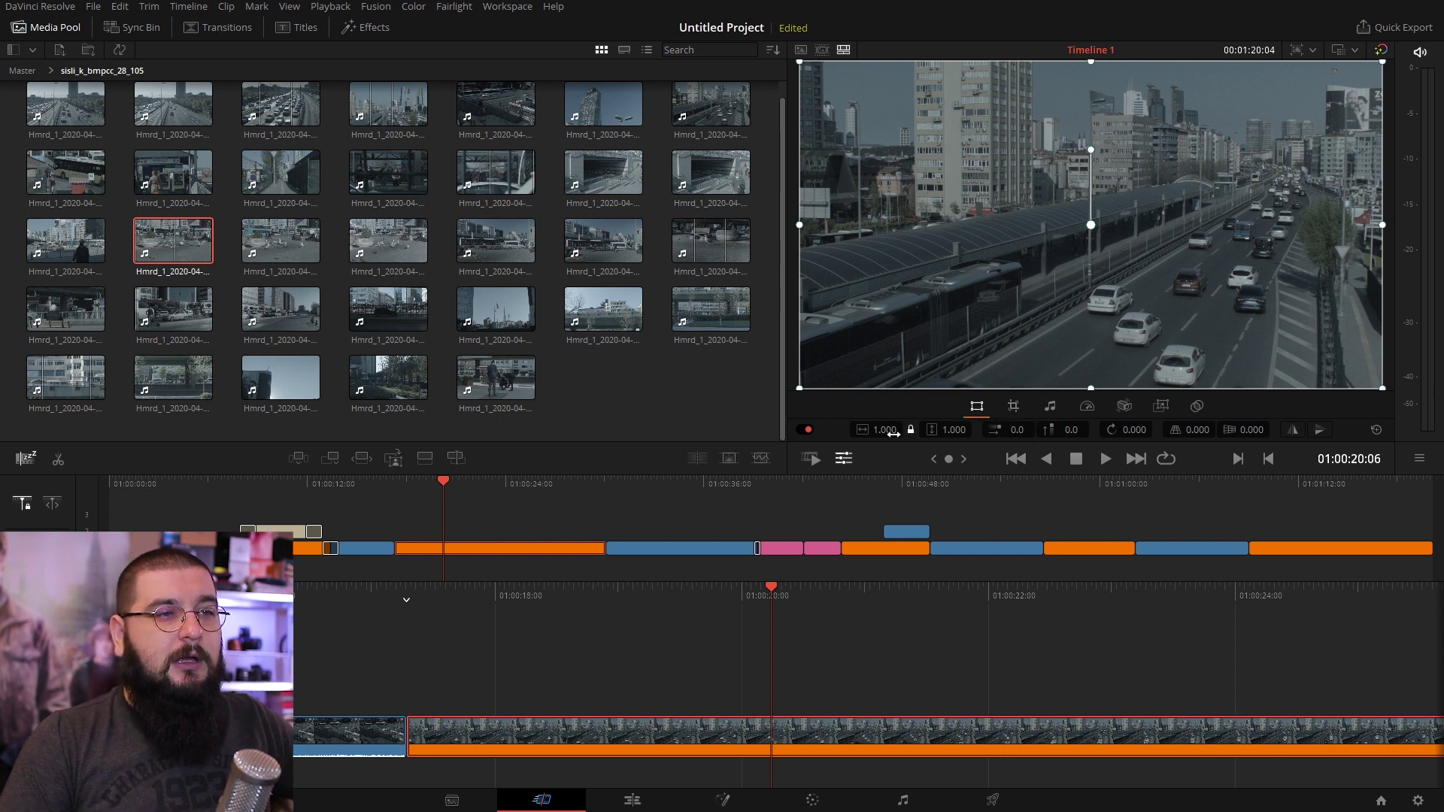
Step: Shrink and shift the highway clip with Zoom and Position, then reset both to default
mouse_move(882, 430)
mouse_down()
mouse_move(843, 430)
mouse_move(873, 445)
mouse_up()
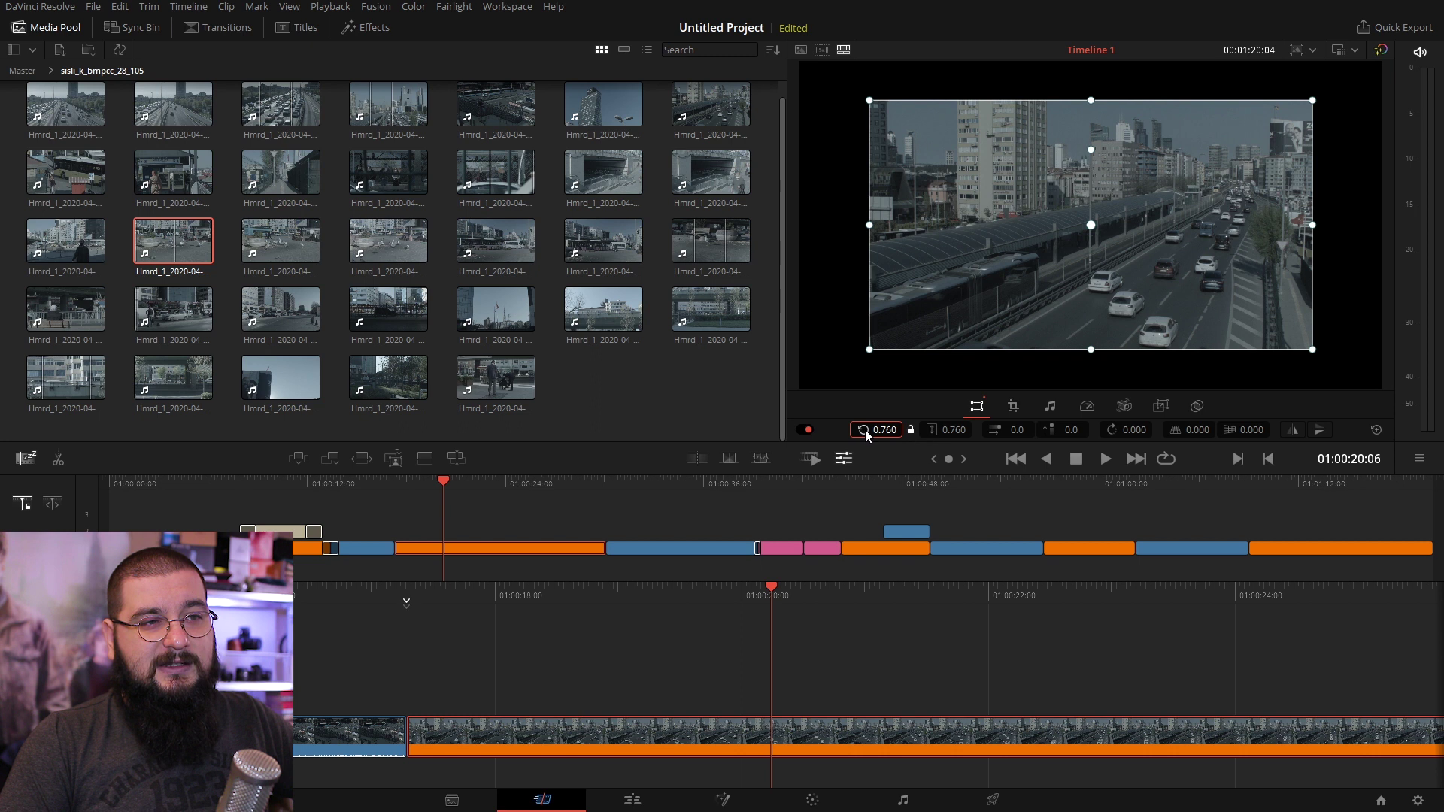
double_click(864, 431)
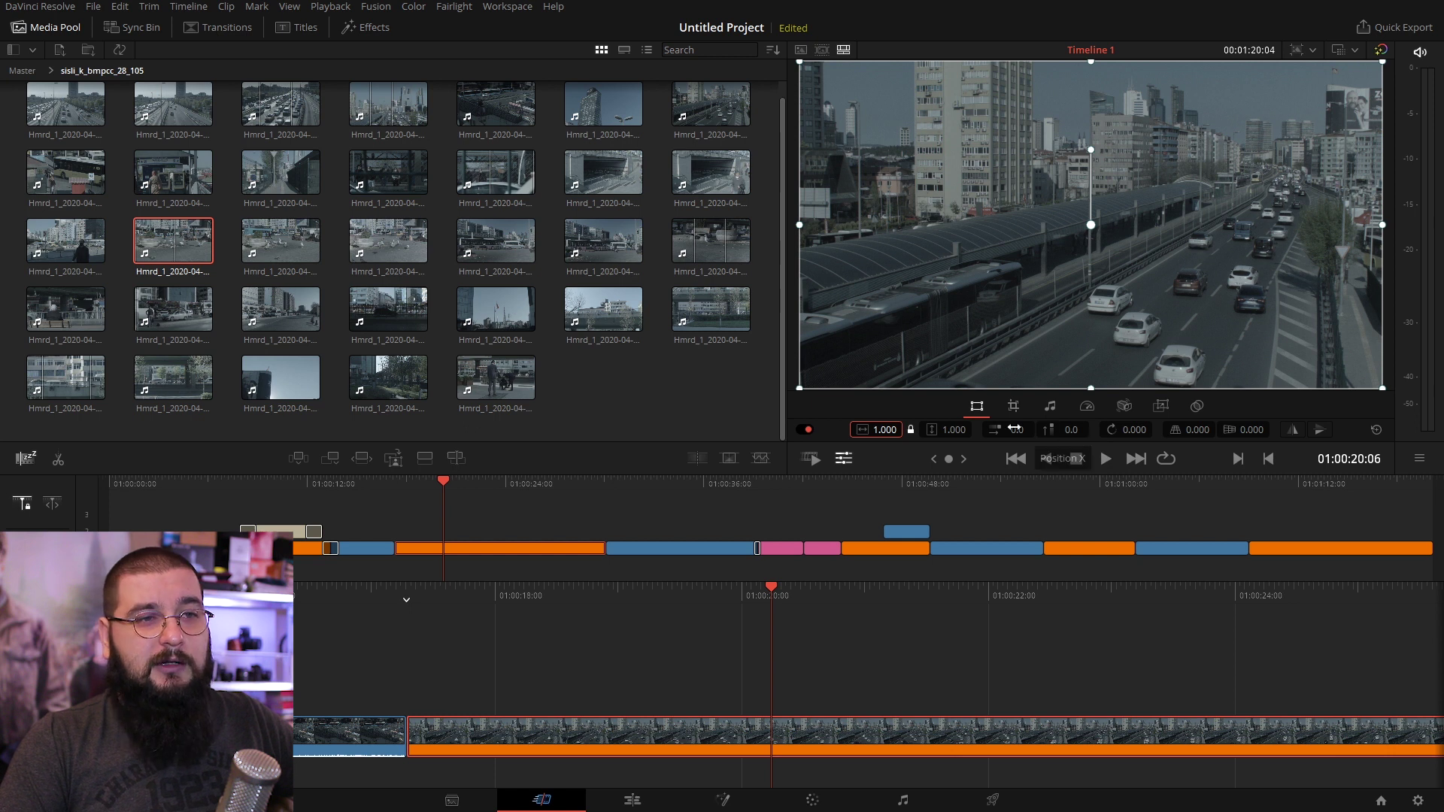
mouse_move(1011, 430)
mouse_down()
mouse_move(1099, 429)
mouse_move(1016, 483)
mouse_up()
drag(1076, 430, 1001, 431)
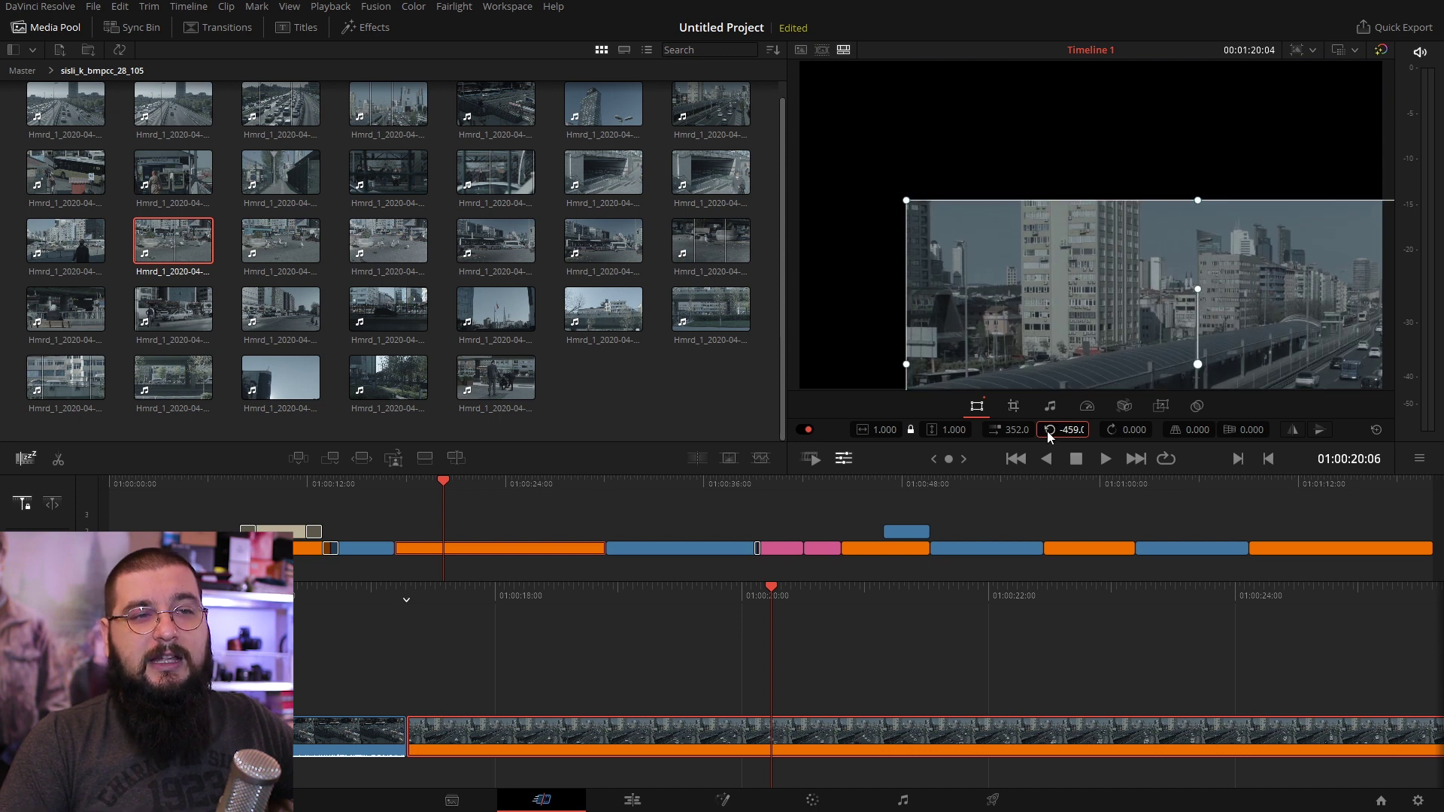
double_click(1050, 430)
double_click(994, 429)
Step: Rotate and perspective-tilt the clip, then reset rotation, pitch and yaw to 0
drag(1112, 430, 1178, 430)
double_click(1112, 429)
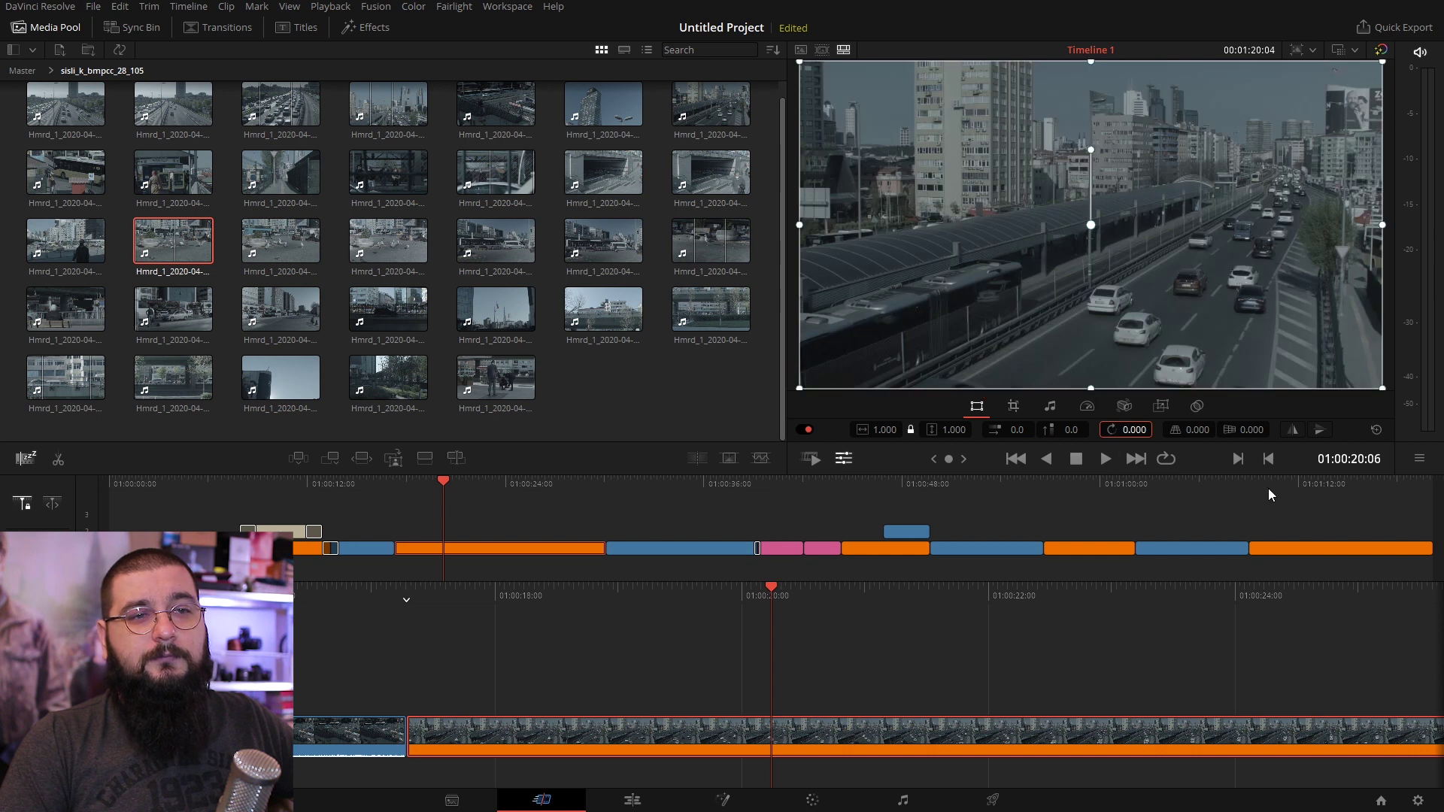
mouse_move(1191, 433)
mouse_down()
mouse_move(1174, 432)
mouse_move(1234, 429)
mouse_move(1195, 425)
mouse_up()
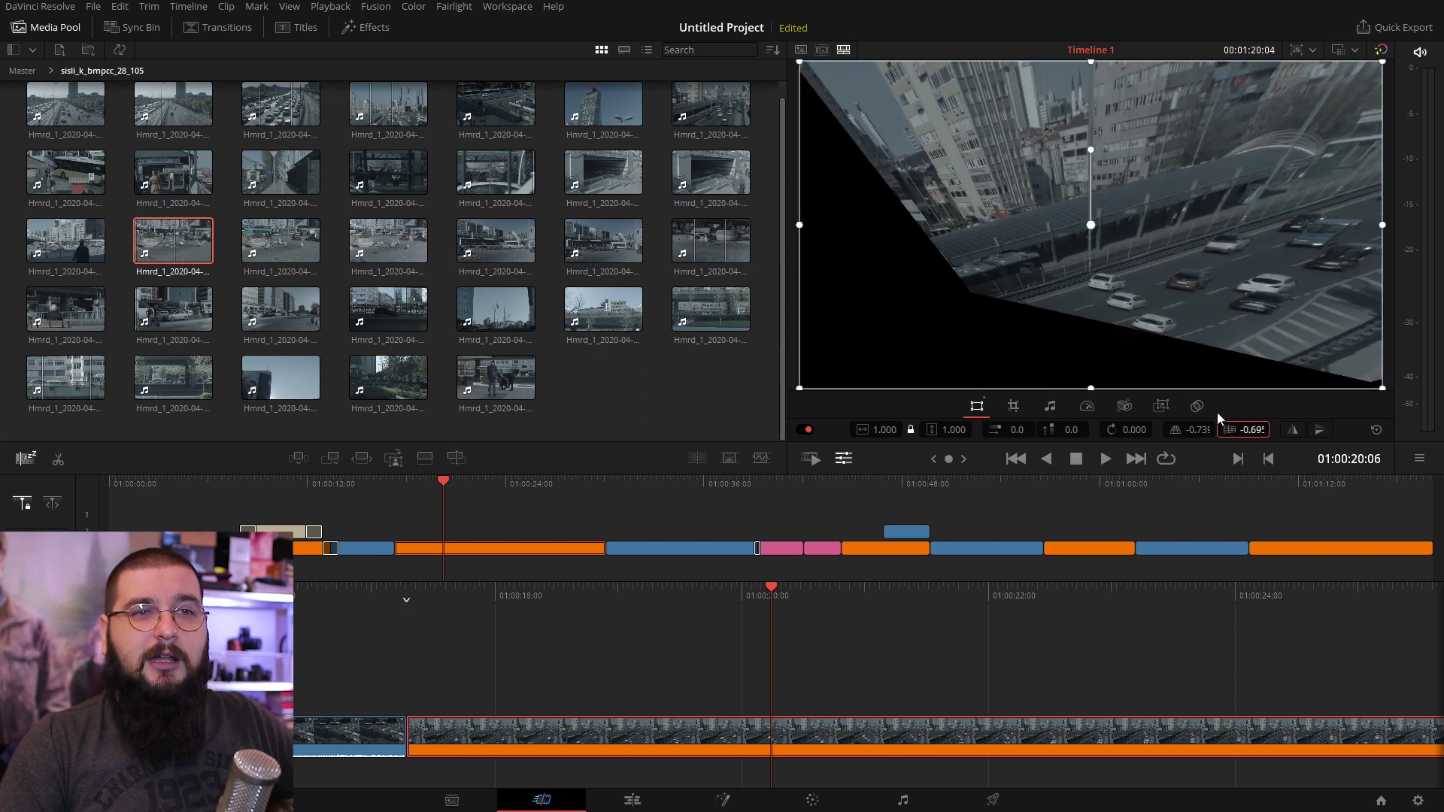
double_click(1229, 429)
double_click(1175, 429)
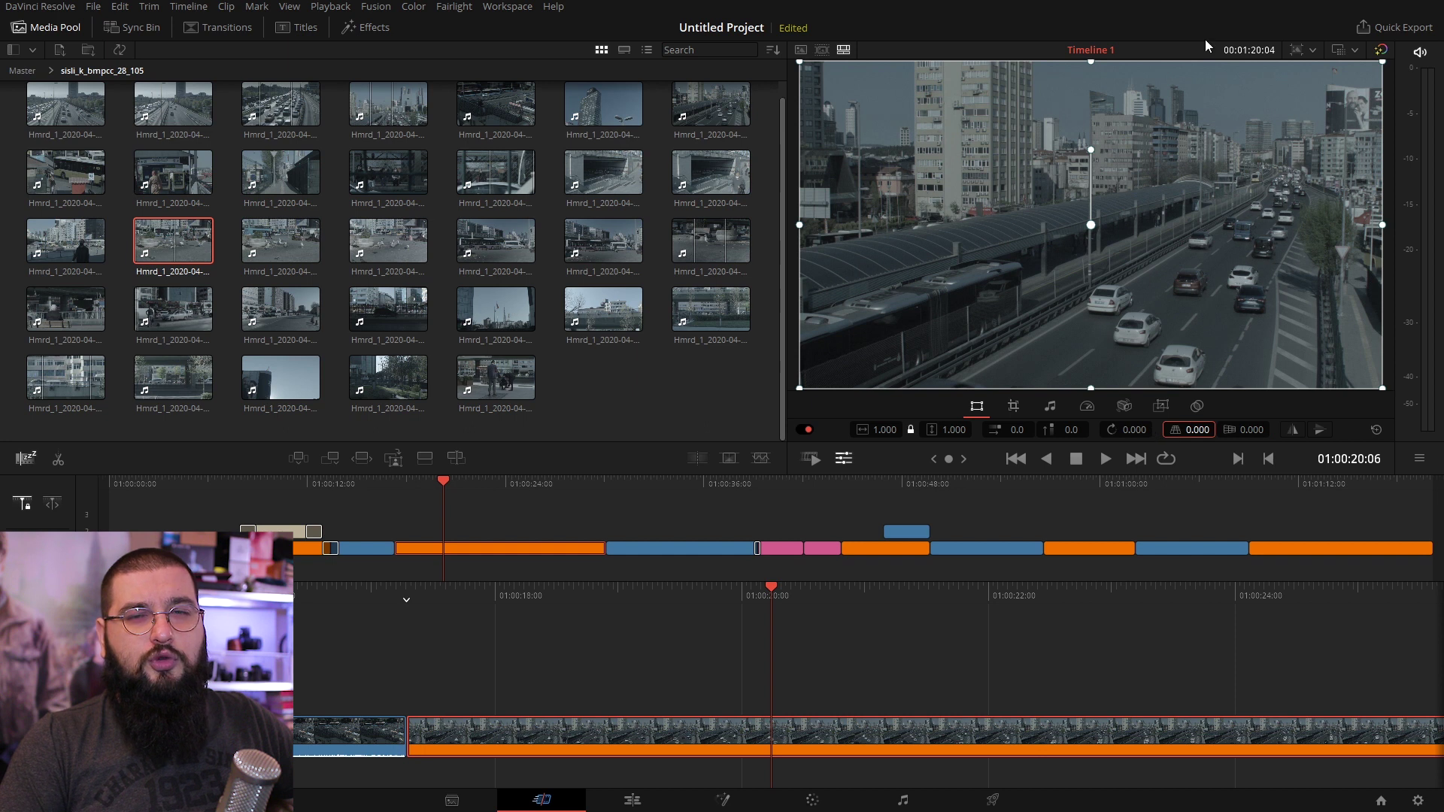
Step: Flip the clip horizontally and vertically, restoring the original orientation each time
click(1289, 427)
click(1292, 429)
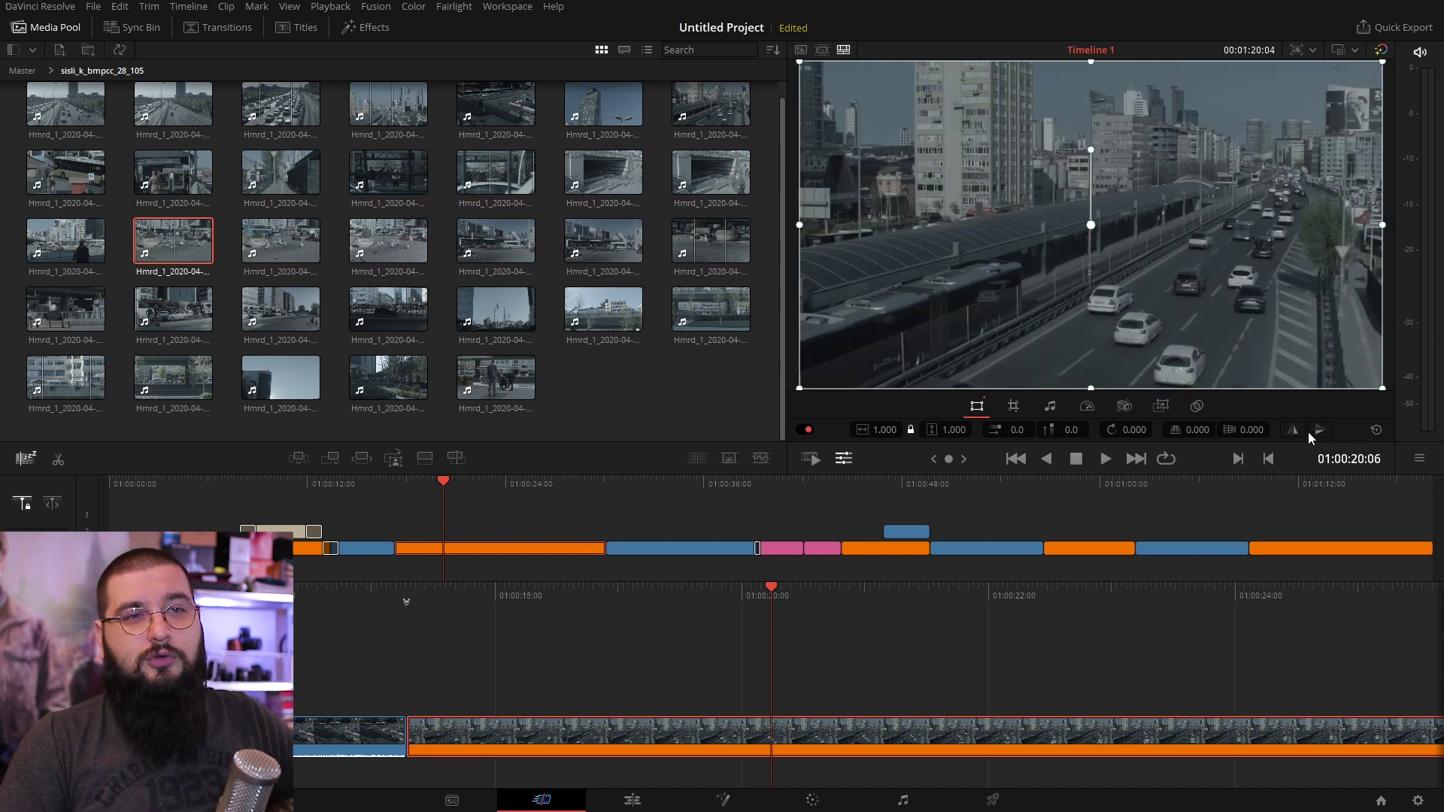
click(1317, 432)
click(1316, 432)
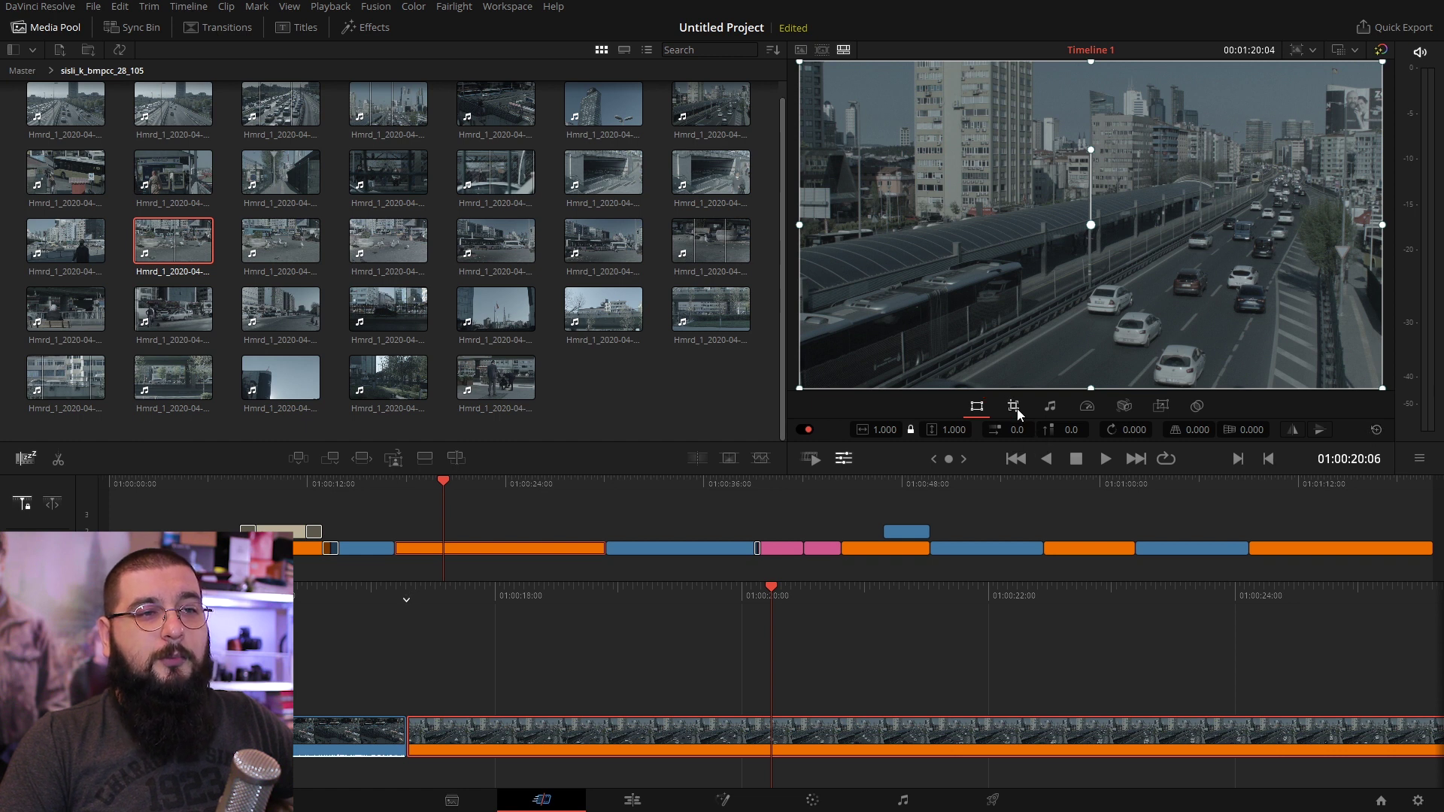
Step: Crop the highway clip's left and right sides and reposition the crop window
click(1014, 407)
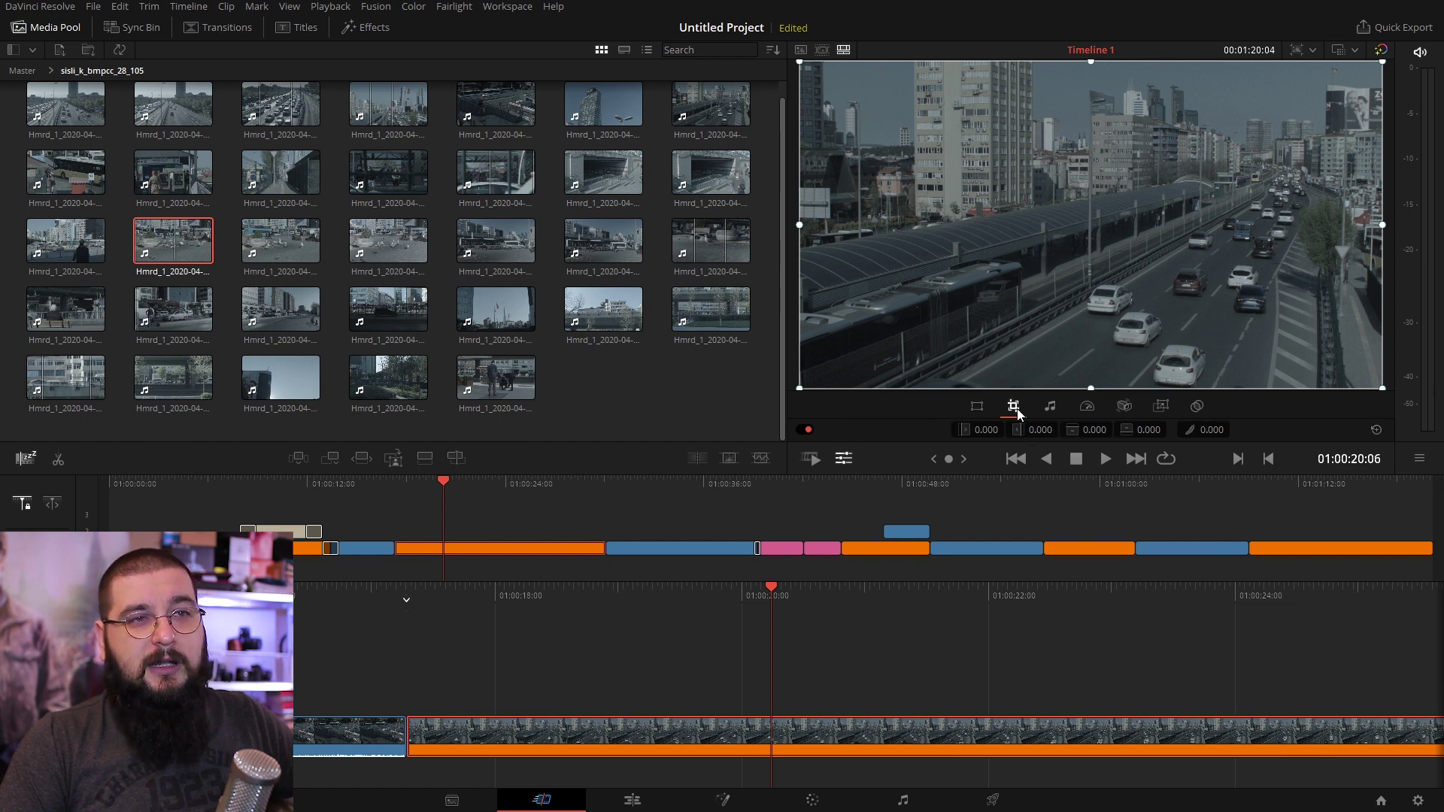
drag(982, 433, 1173, 432)
mouse_move(1081, 259)
mouse_down()
mouse_move(1152, 162)
mouse_move(1164, 277)
mouse_move(1339, 388)
mouse_up()
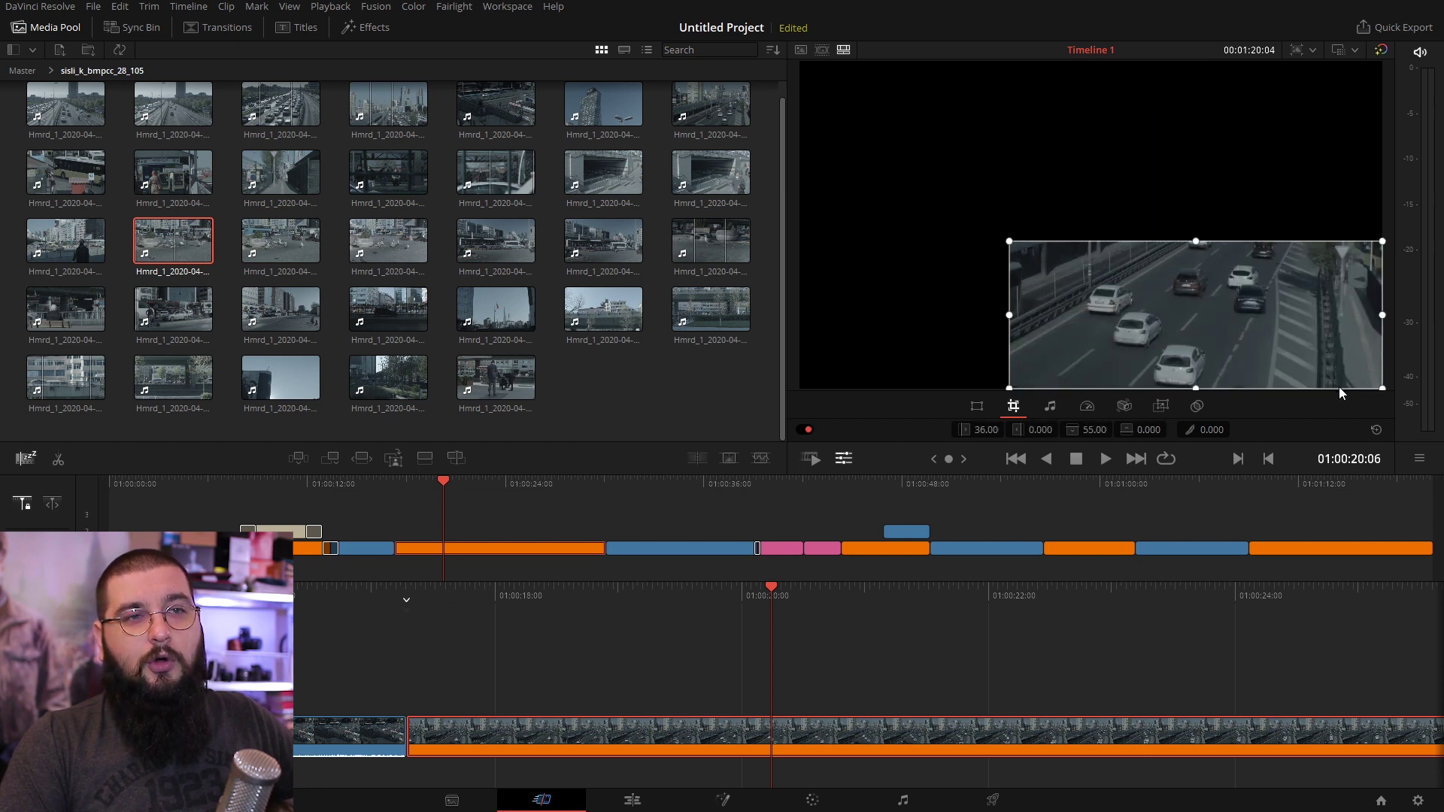
mouse_move(1217, 346)
mouse_down()
mouse_move(1149, 237)
mouse_move(1074, 345)
mouse_move(1080, 324)
mouse_up()
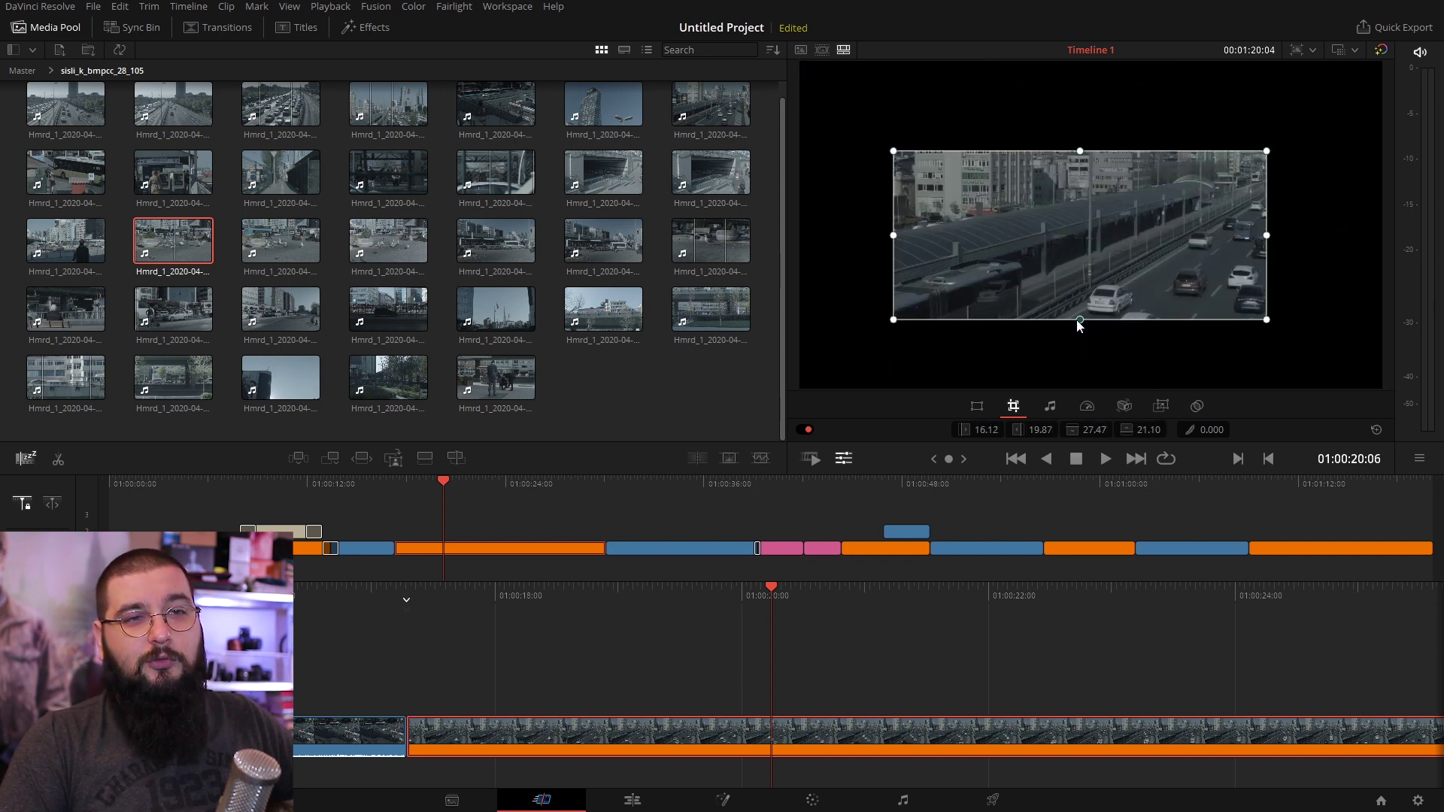
Step: Feather the crop edges with Softness, then reset the clip to its full uncropped frame
click(1200, 430)
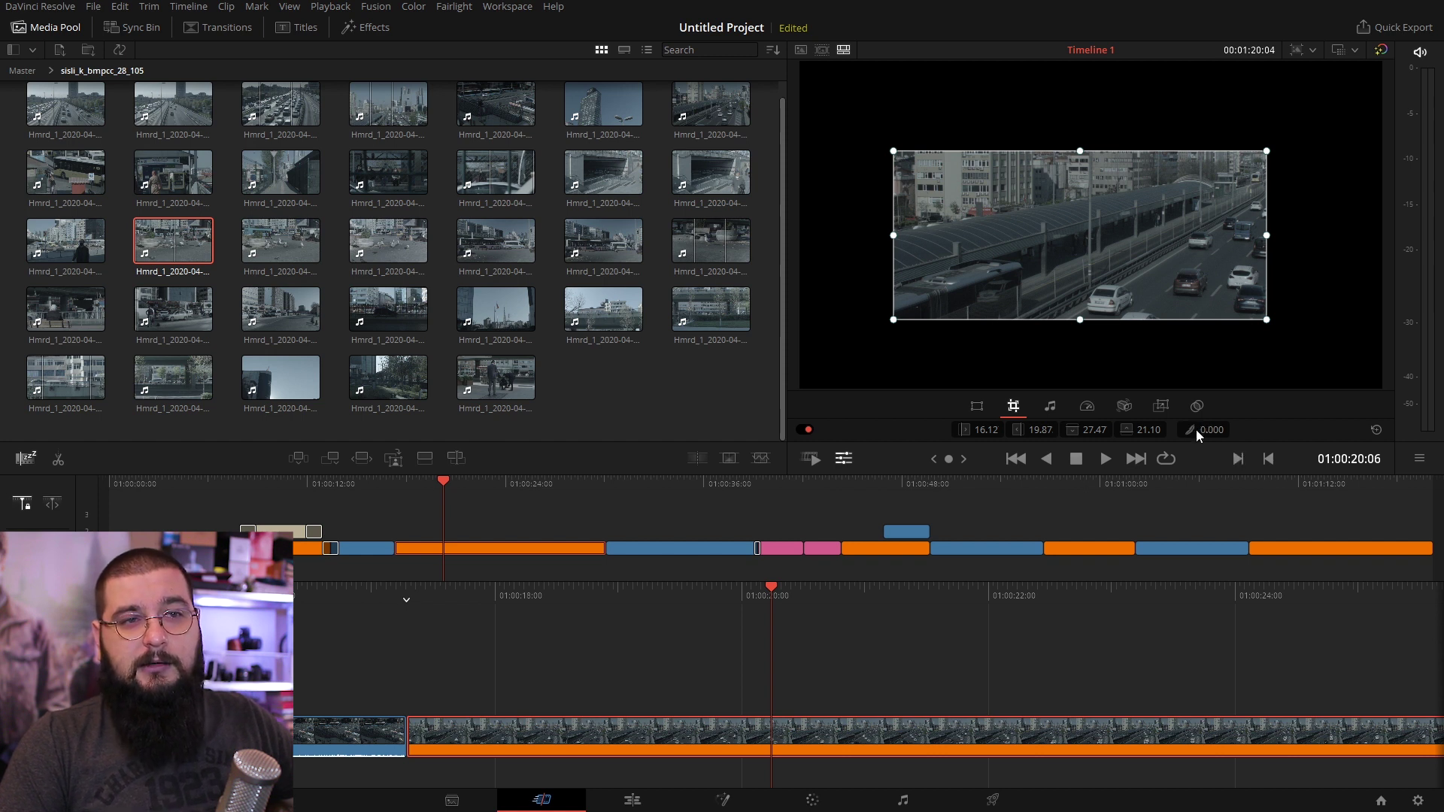
mouse_move(1206, 434)
mouse_down()
mouse_move(1264, 433)
mouse_move(1098, 433)
mouse_move(1141, 245)
mouse_move(1165, 247)
mouse_up()
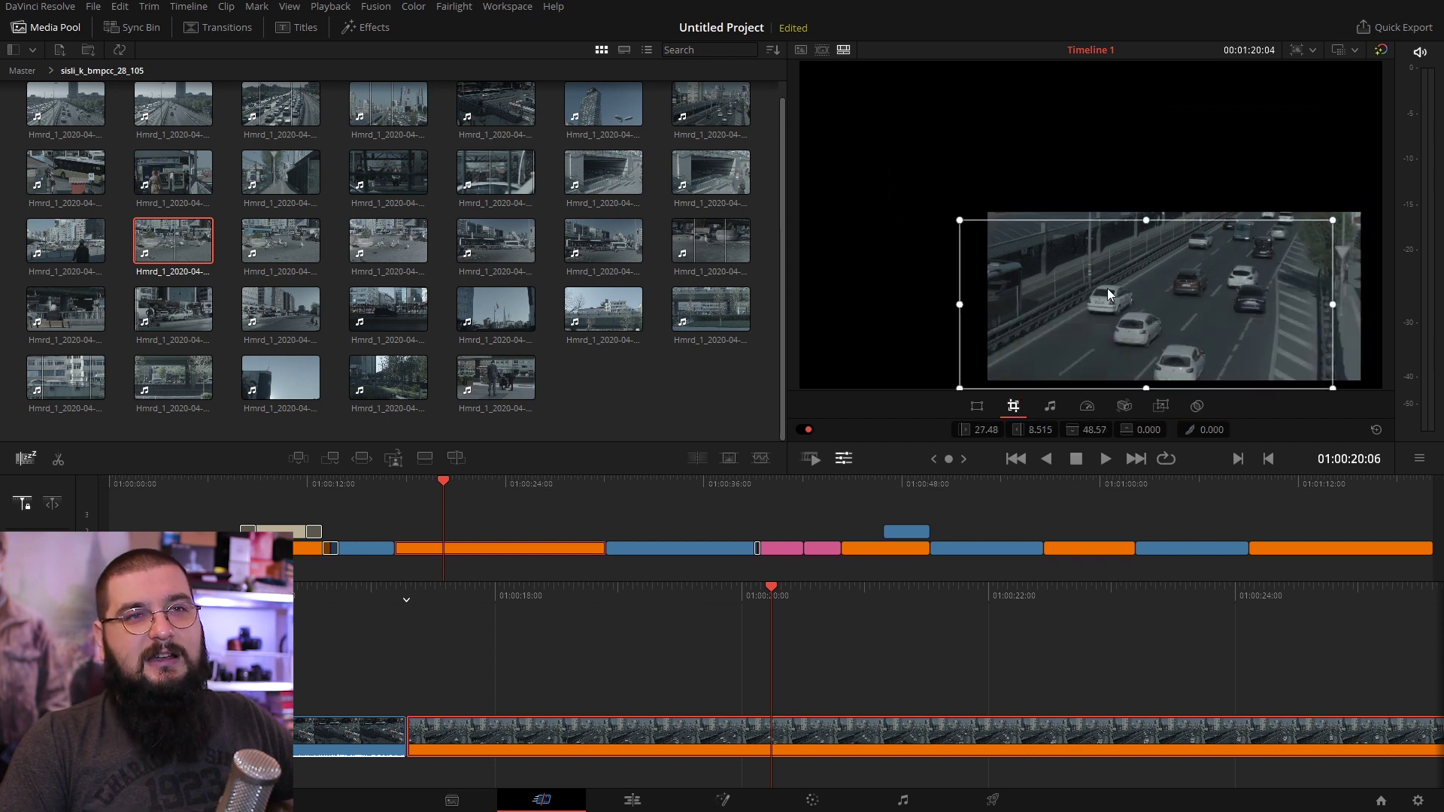
click(1376, 429)
click(1049, 406)
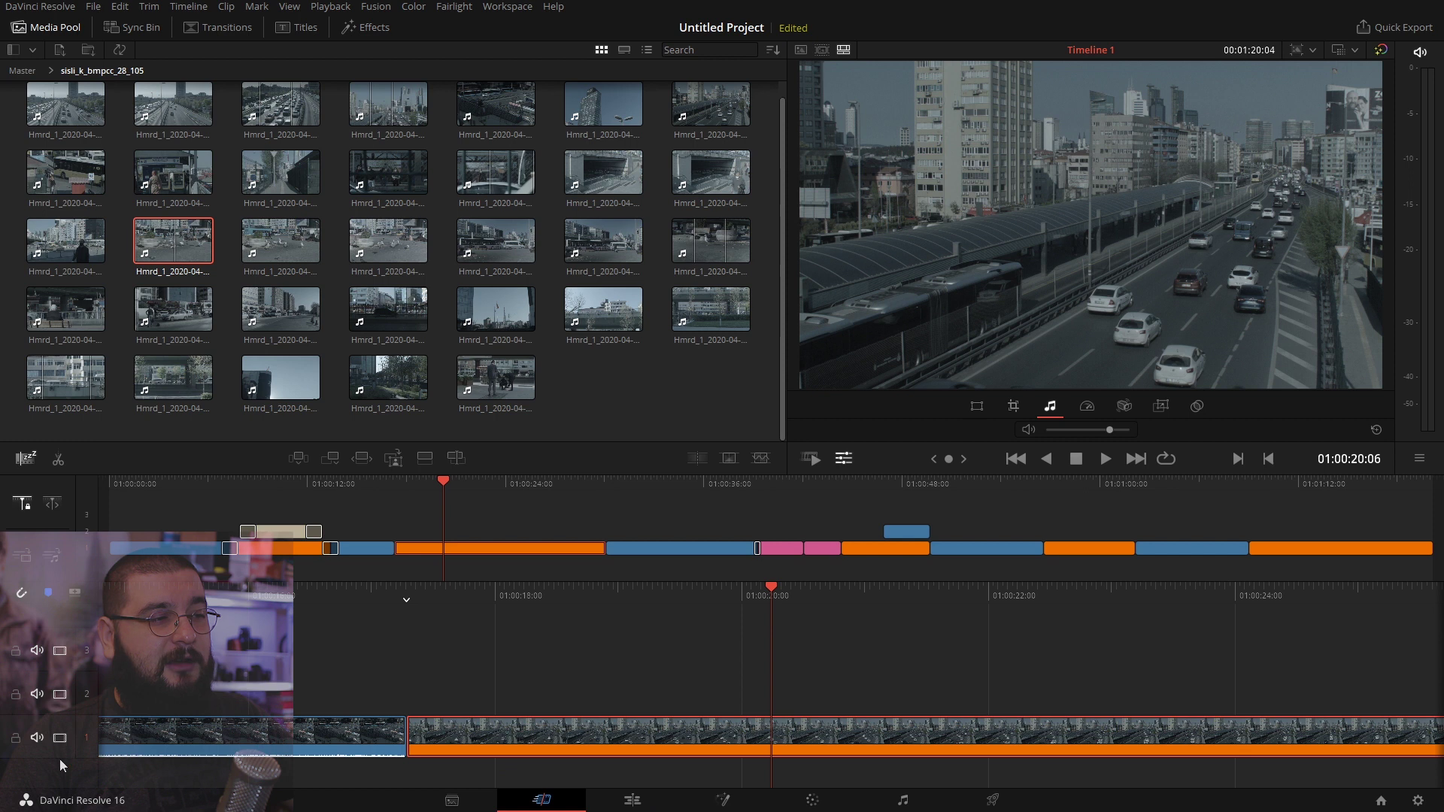
Step: Mute audio tracks 1 and 2, unmute track 3, and try lowering then restoring the clip volume
click(35, 738)
click(36, 694)
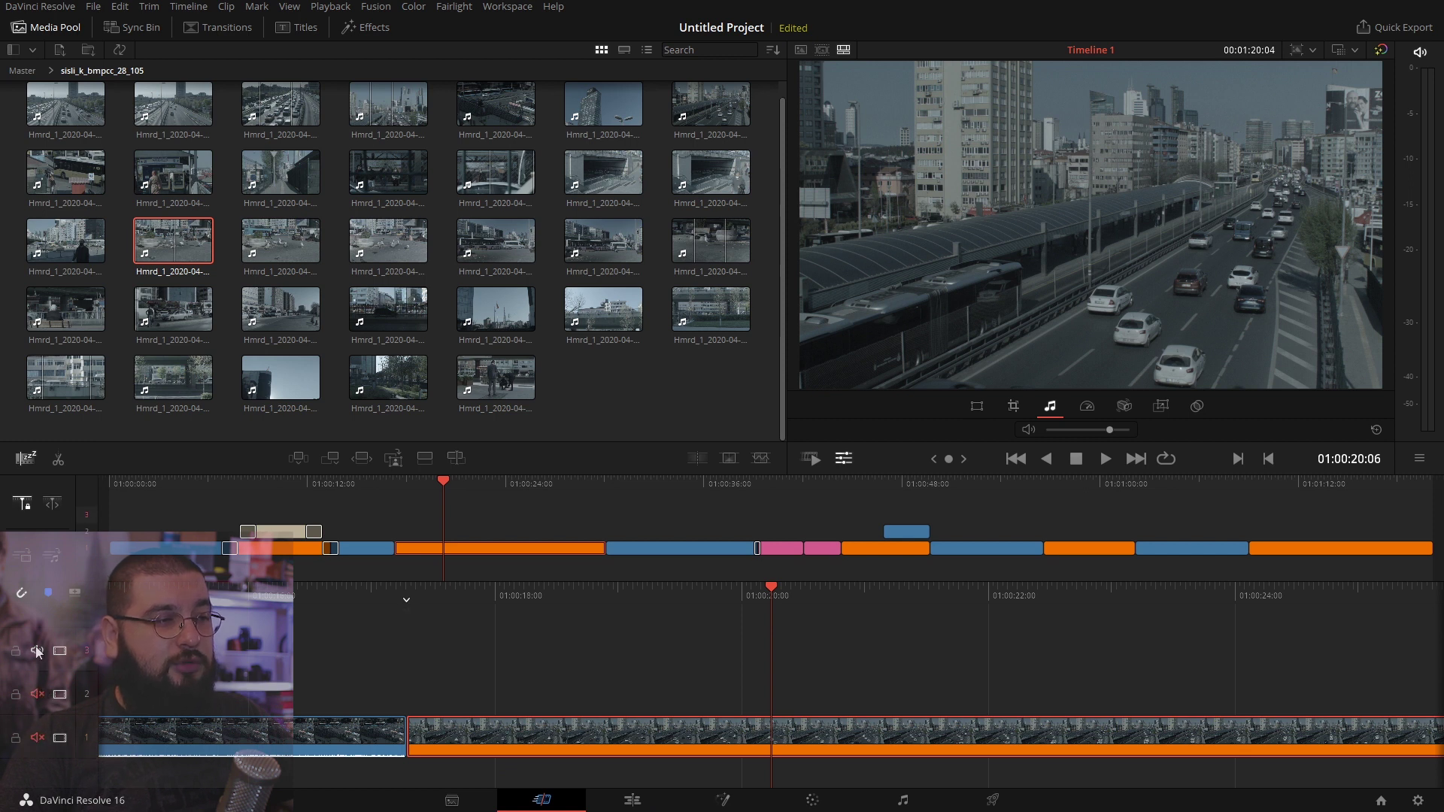
click(36, 651)
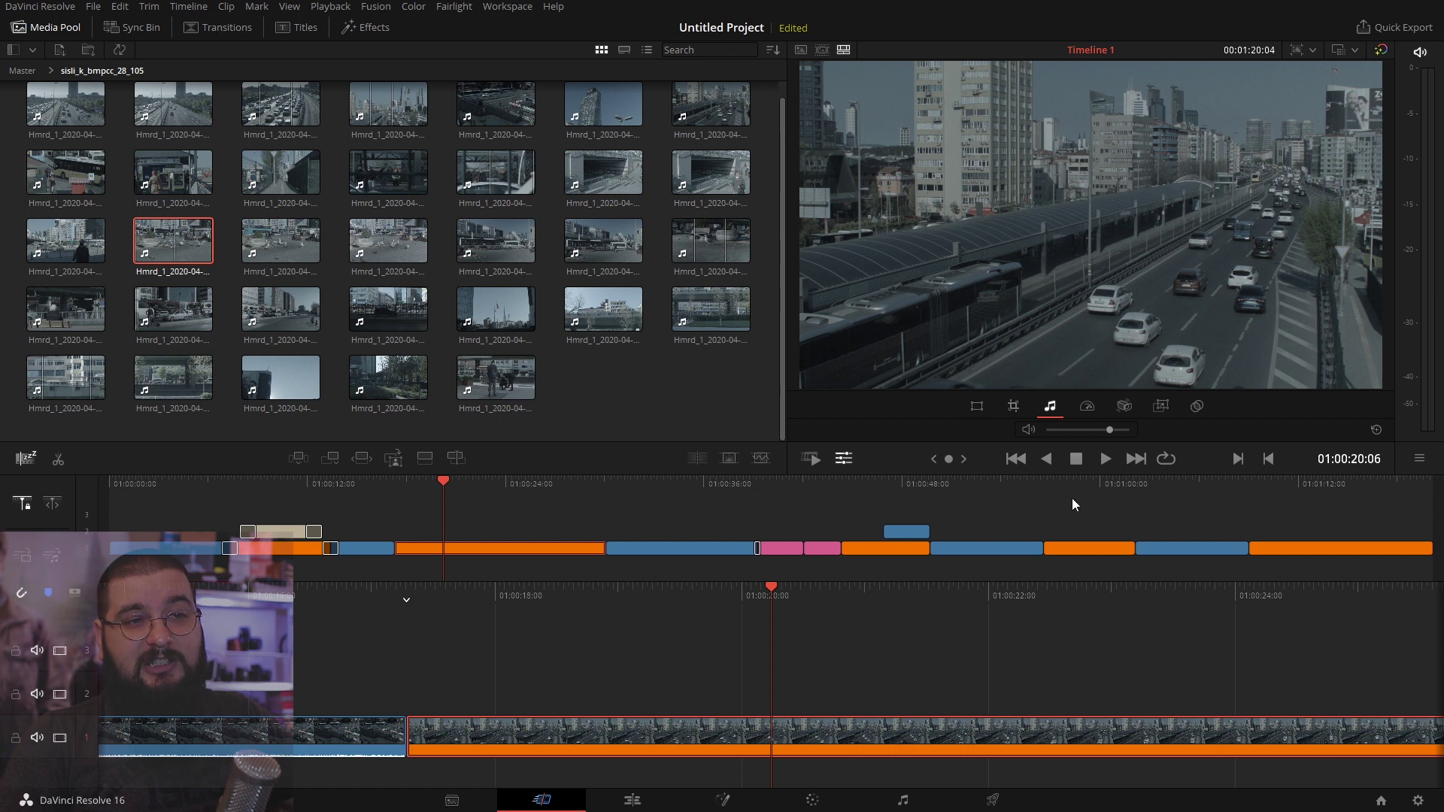
drag(1110, 429, 1068, 436)
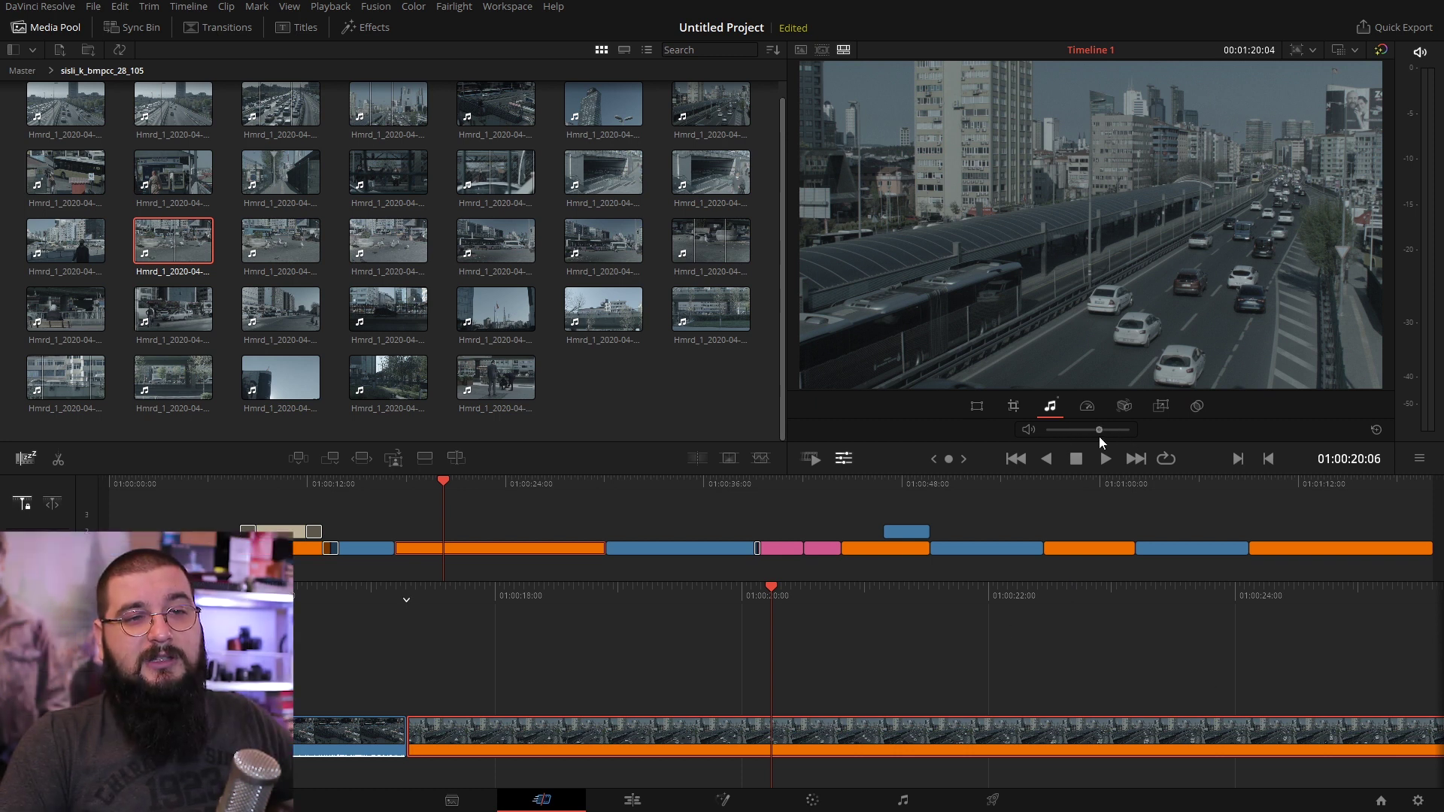
click(1376, 429)
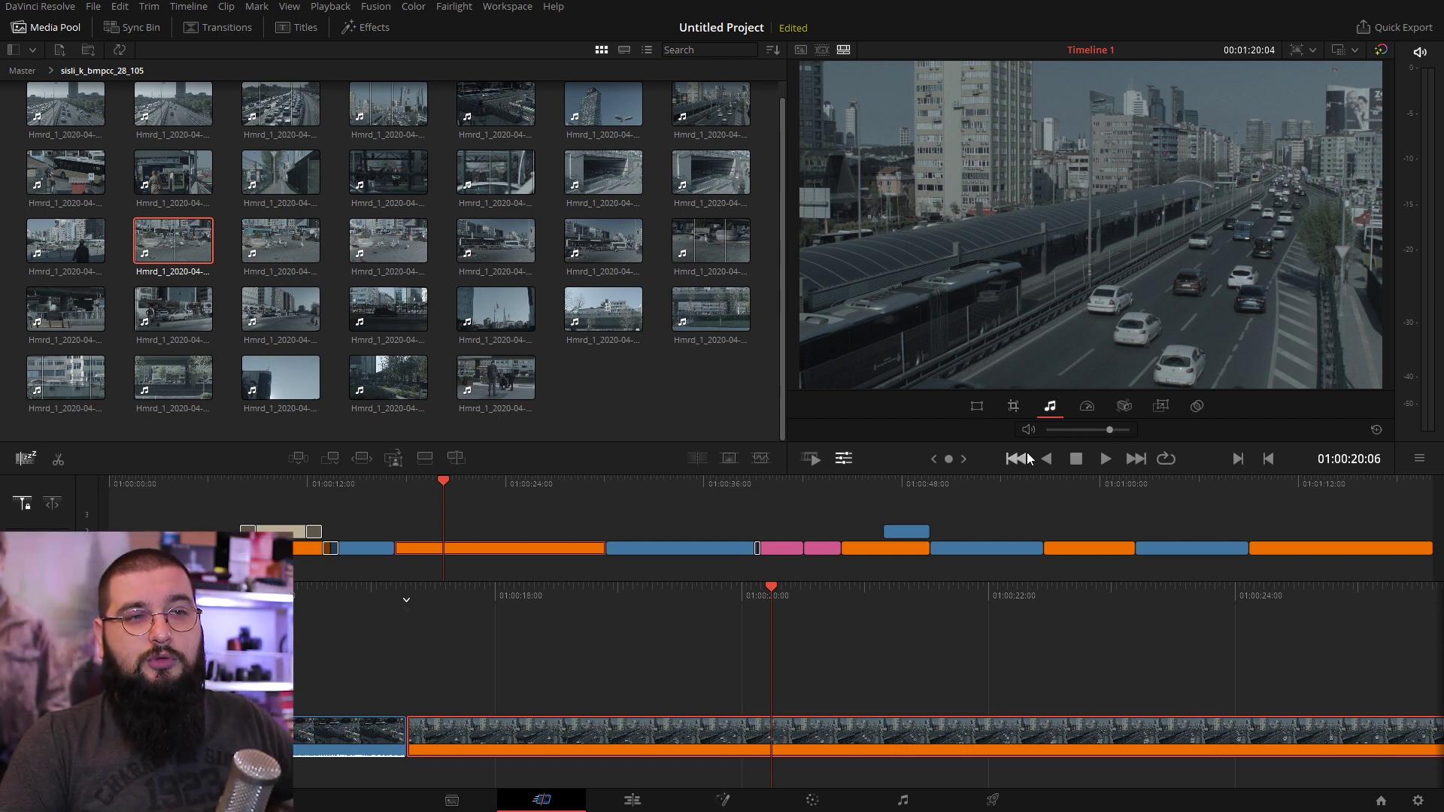
Step: Speed the highway clip up to 2.26×, then reset it to 1.00
click(1091, 405)
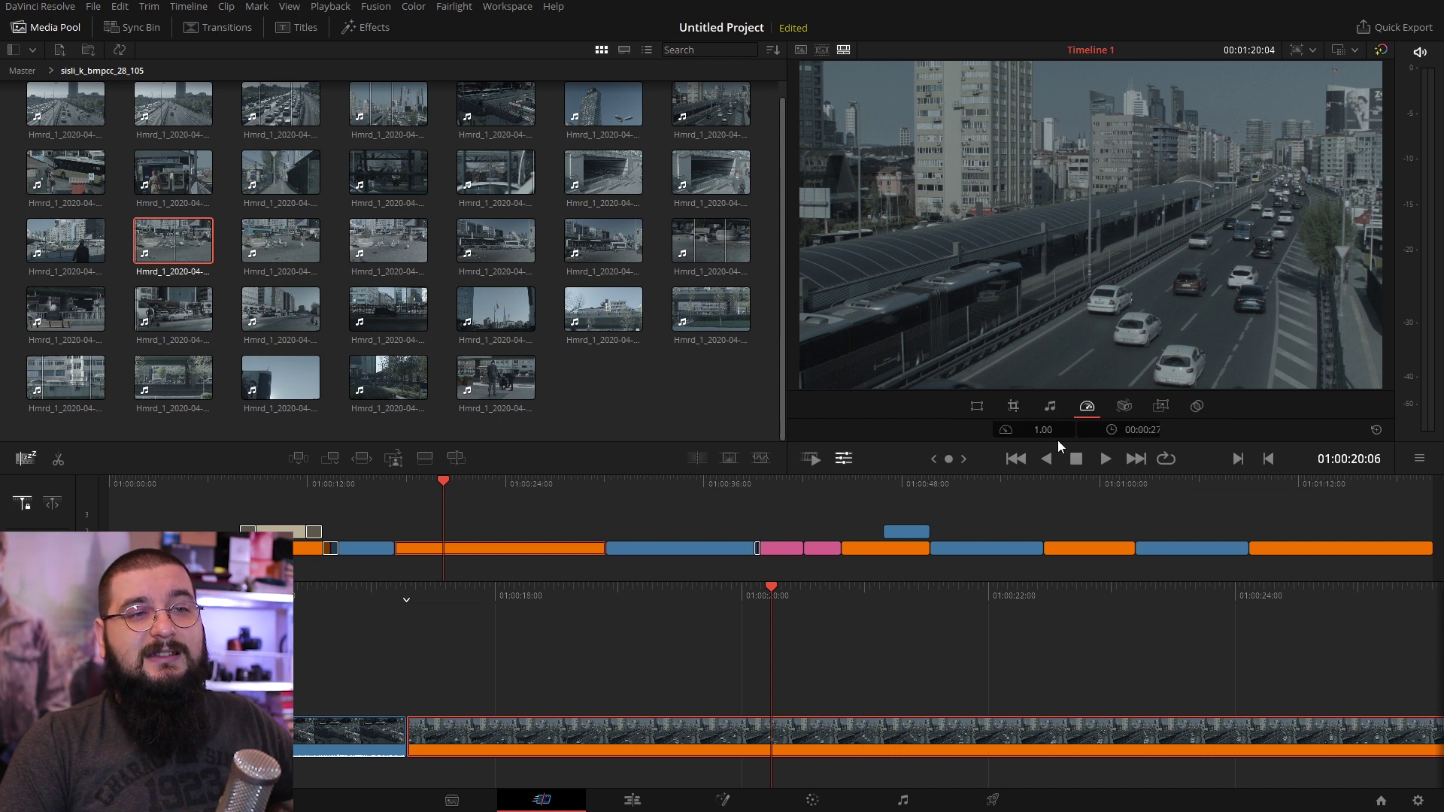
mouse_move(1043, 429)
mouse_down()
mouse_move(1091, 430)
mouse_move(1002, 424)
mouse_up()
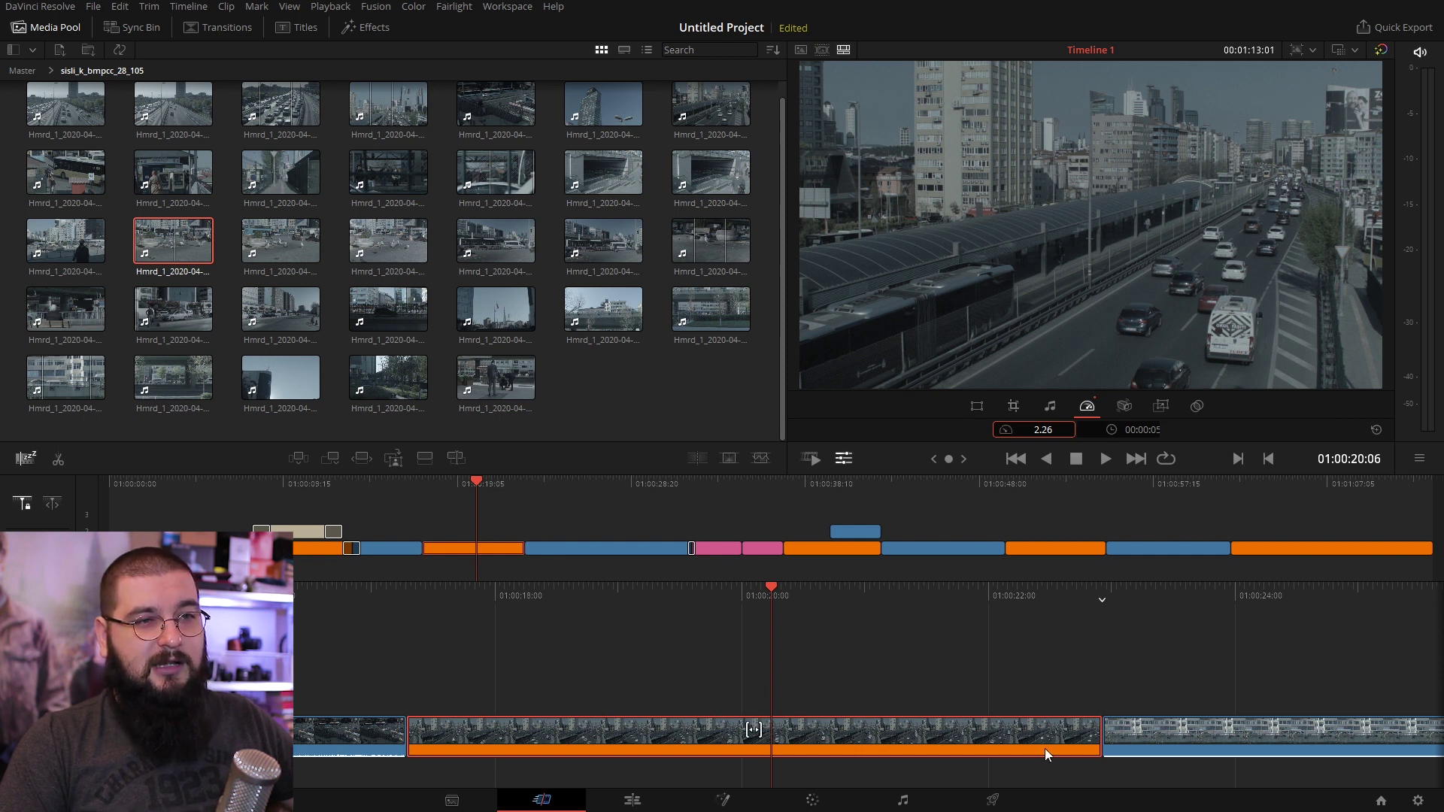
click(1373, 431)
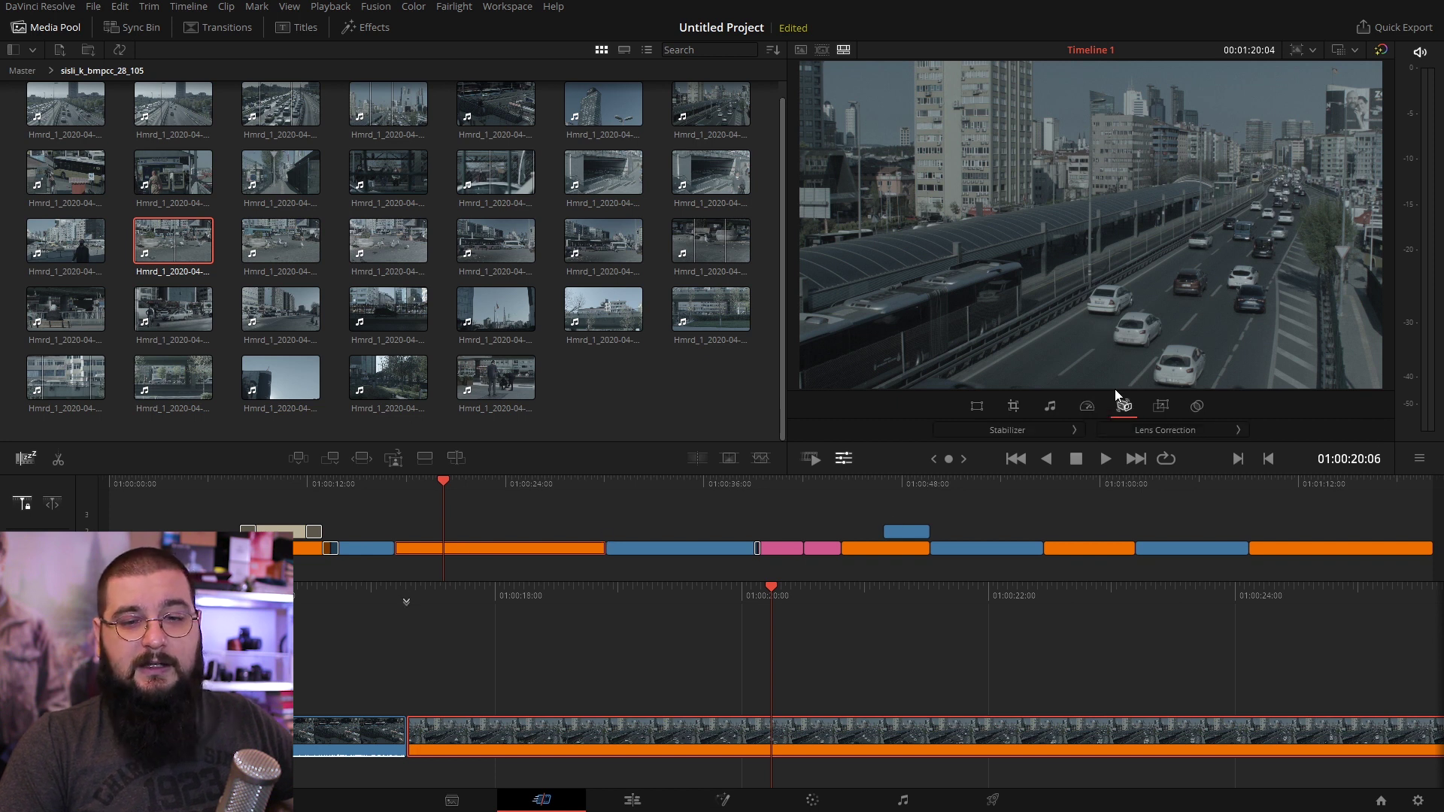
Step: Start a Stabilizer analysis on the highway clip in the Camera tool, cancel it, and close
click(1124, 406)
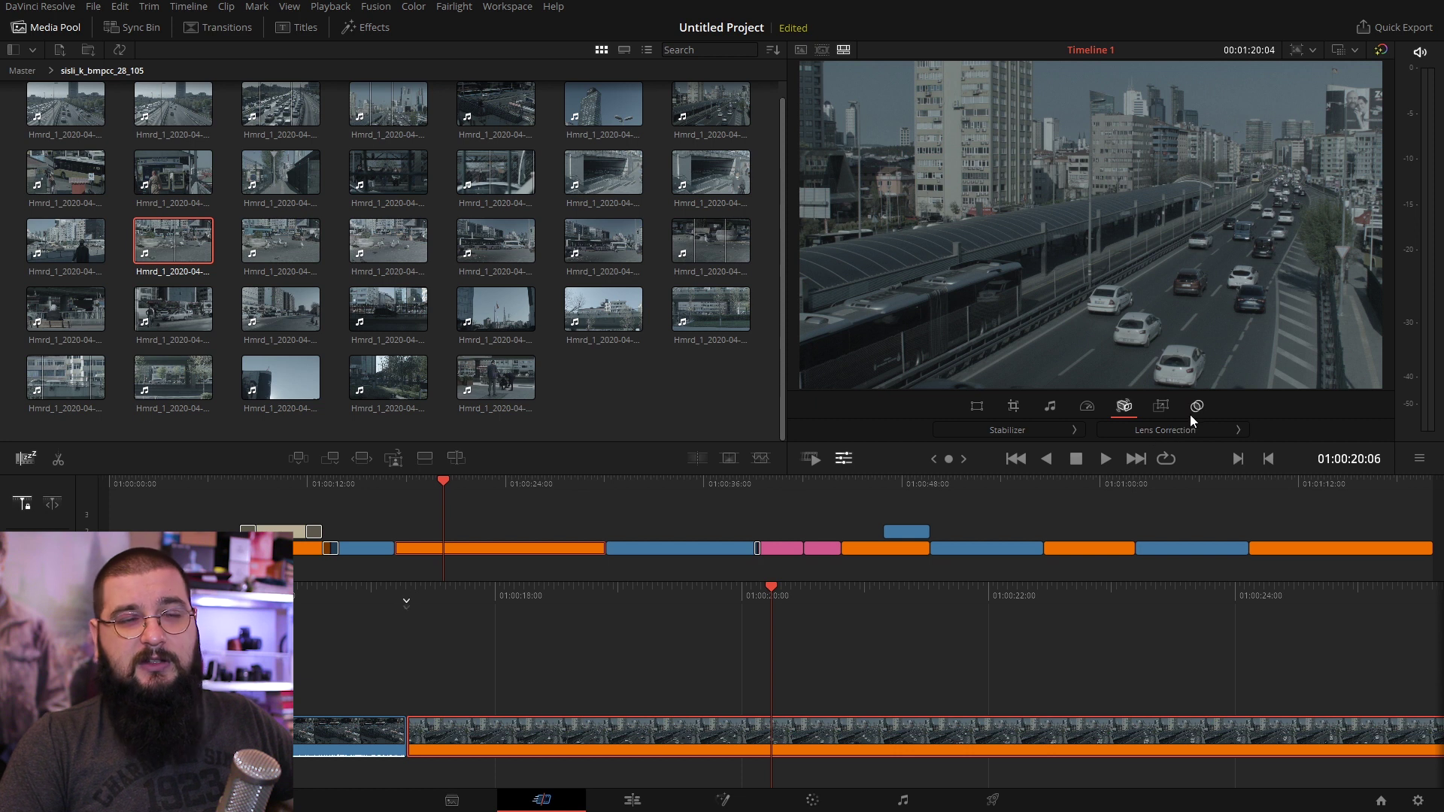
click(1019, 438)
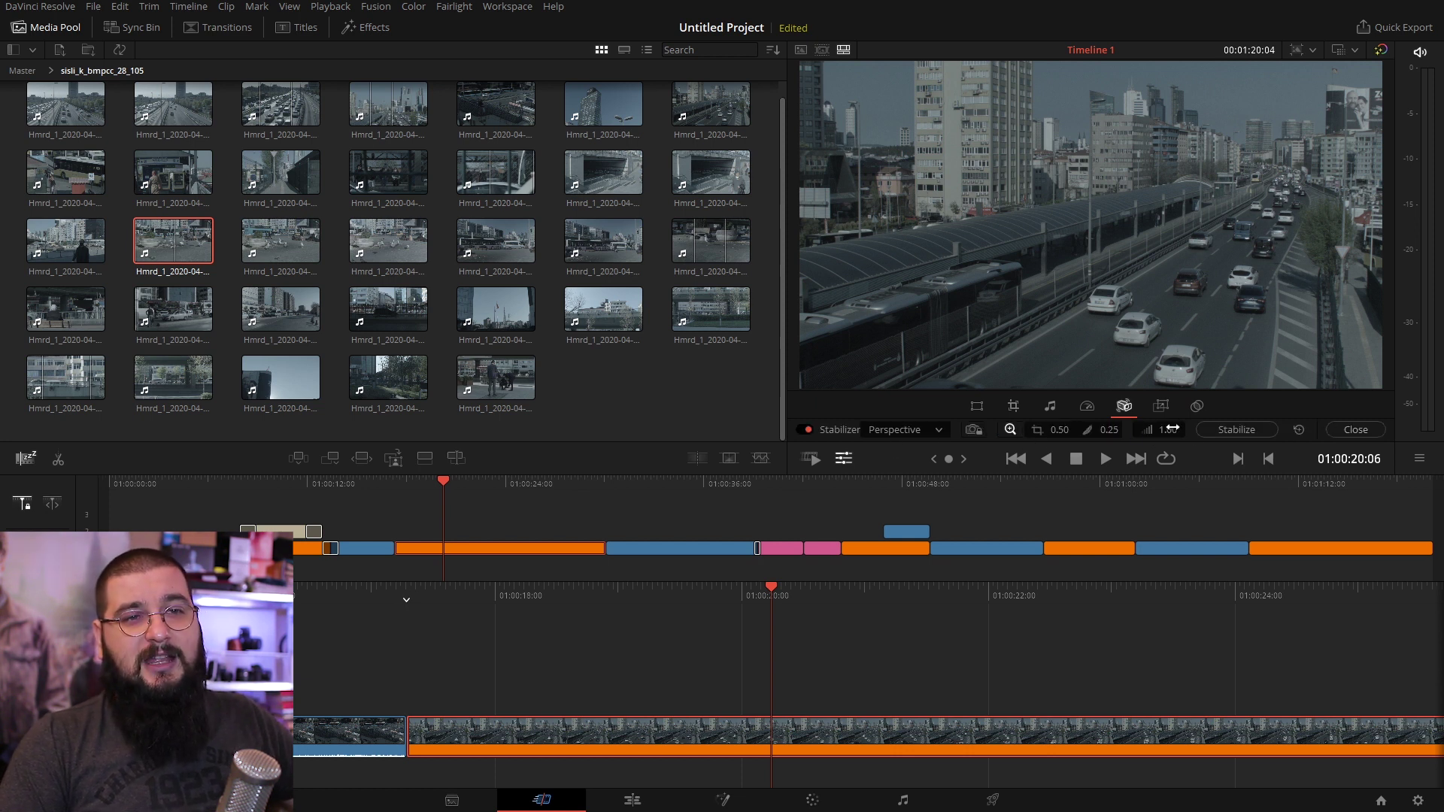
click(1235, 431)
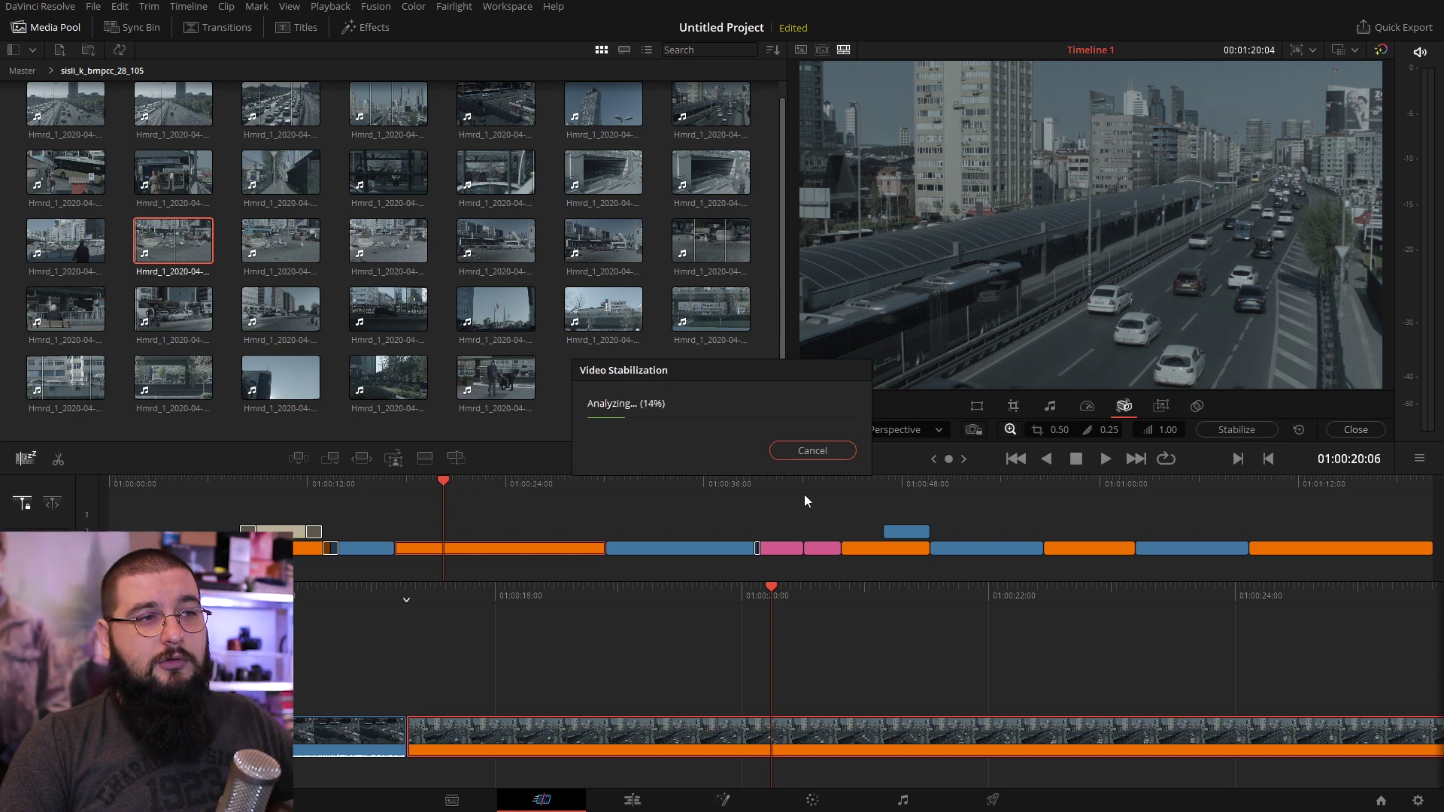
click(808, 450)
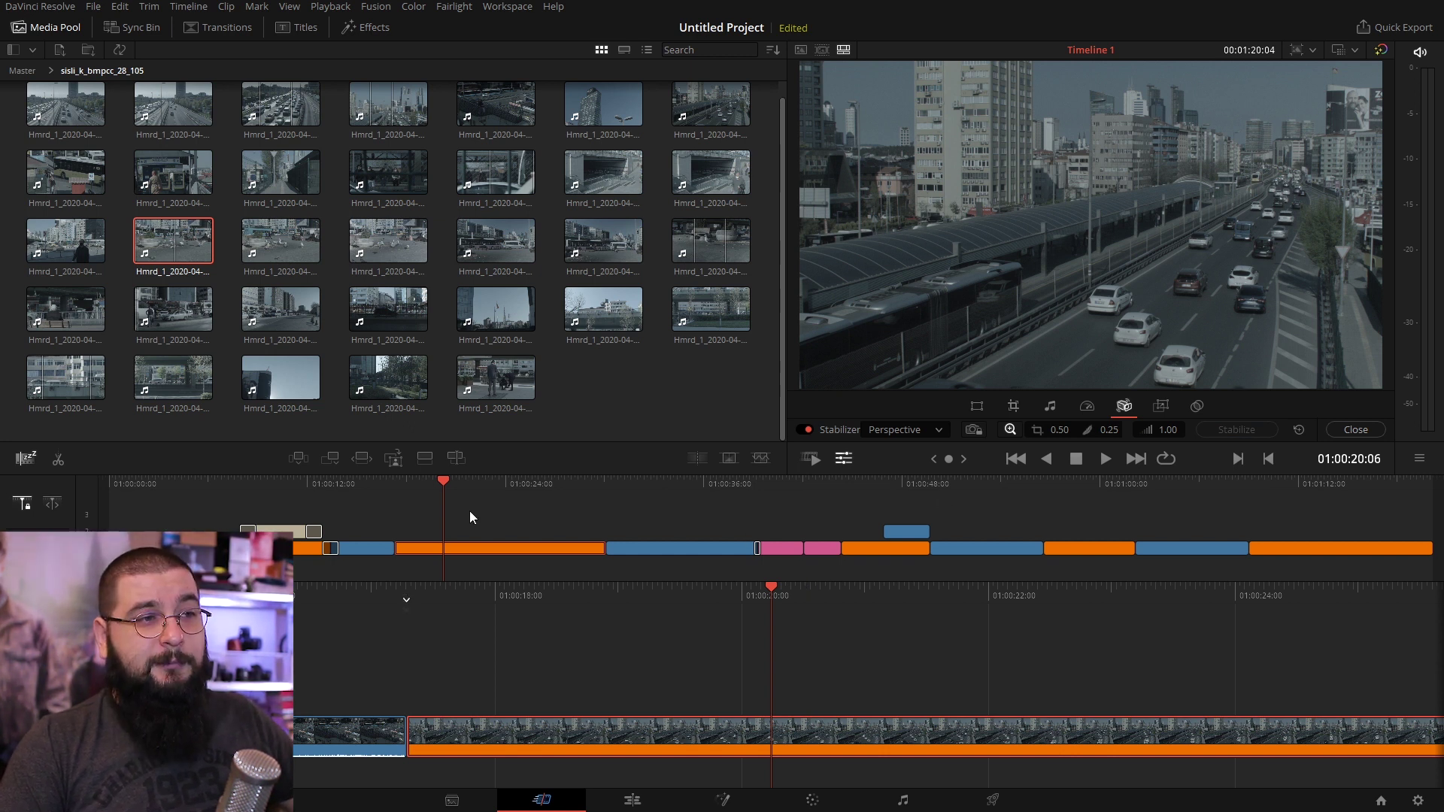
click(1334, 432)
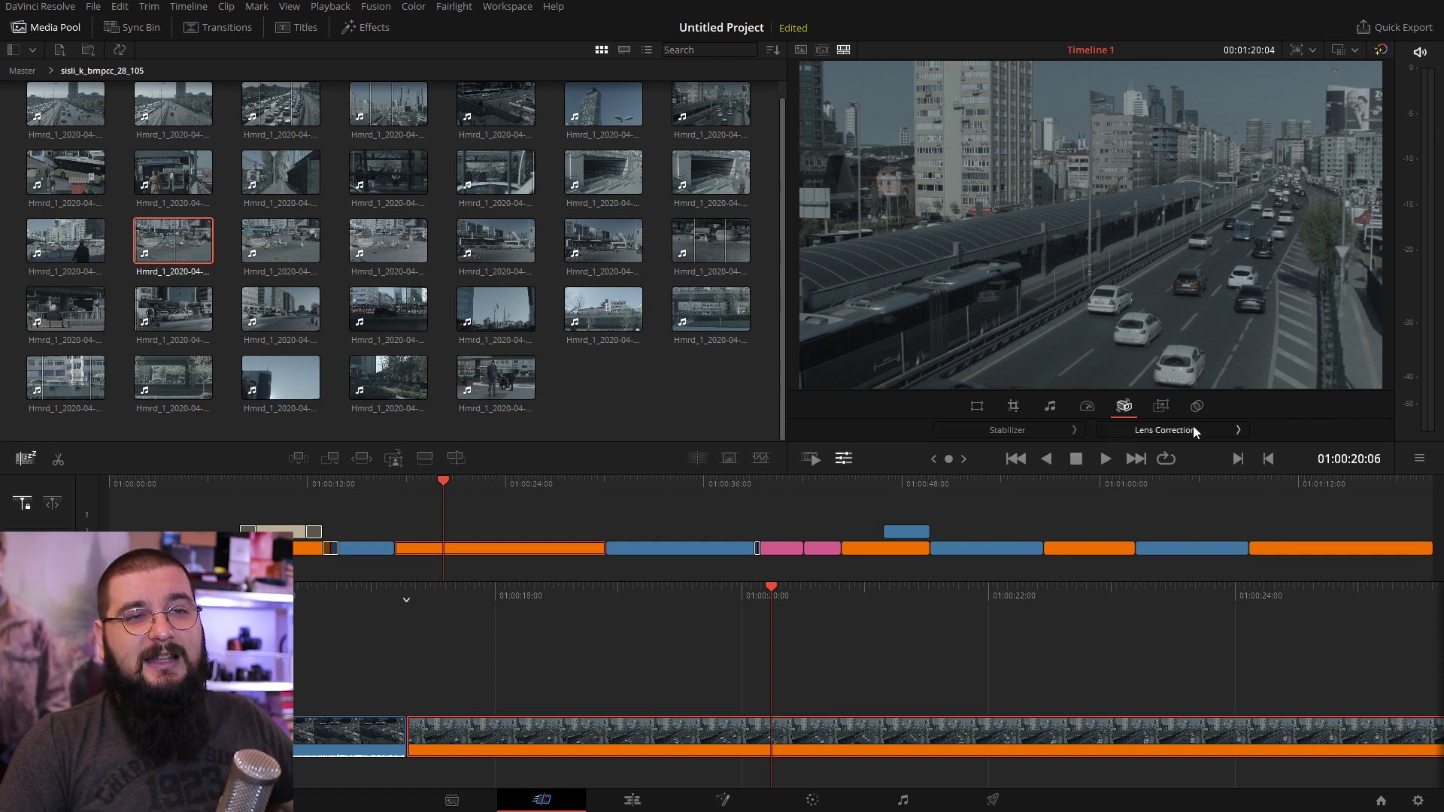
Step: Analyze the highway footage for lens correction, raise the distortion amount, then reset and close it
click(1195, 429)
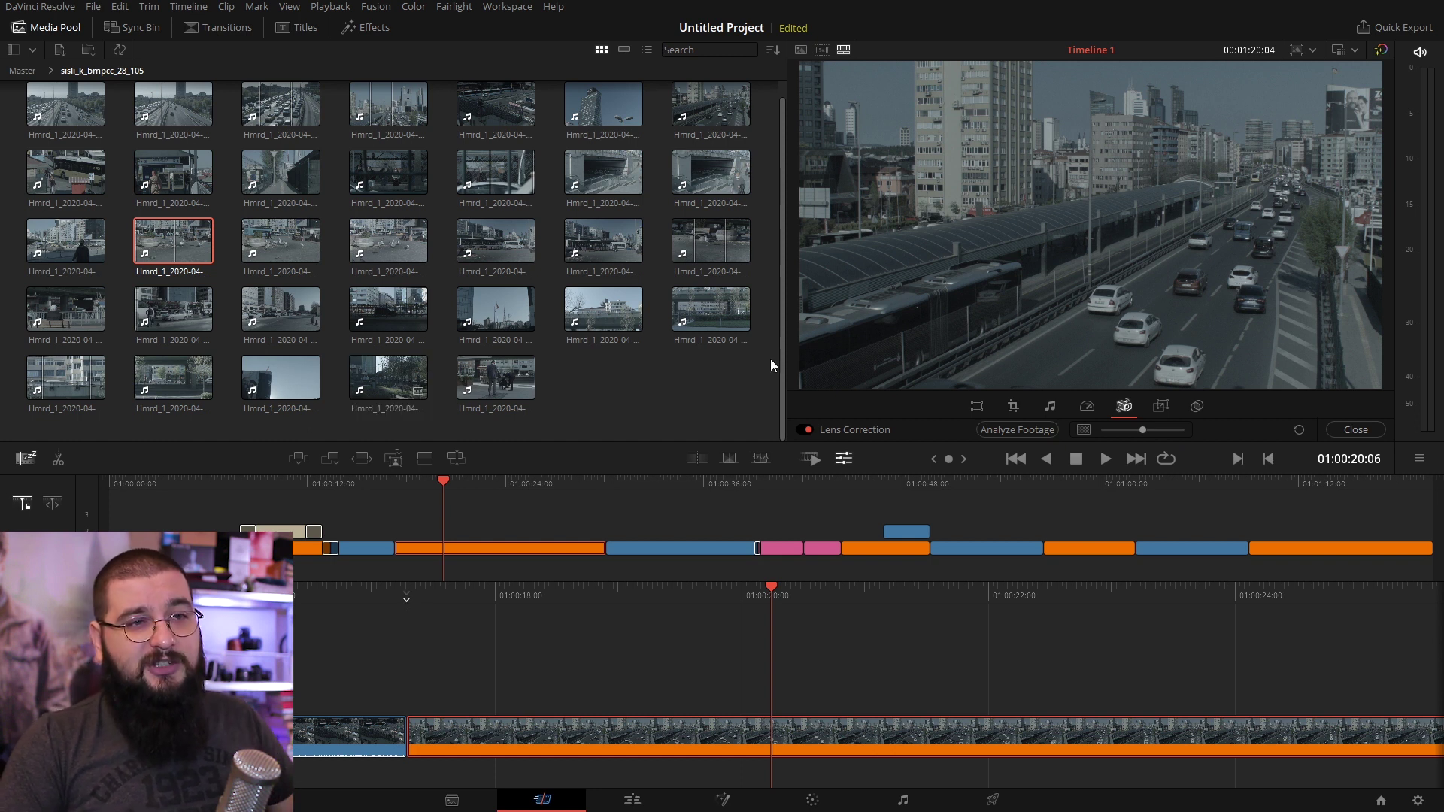
click(1025, 430)
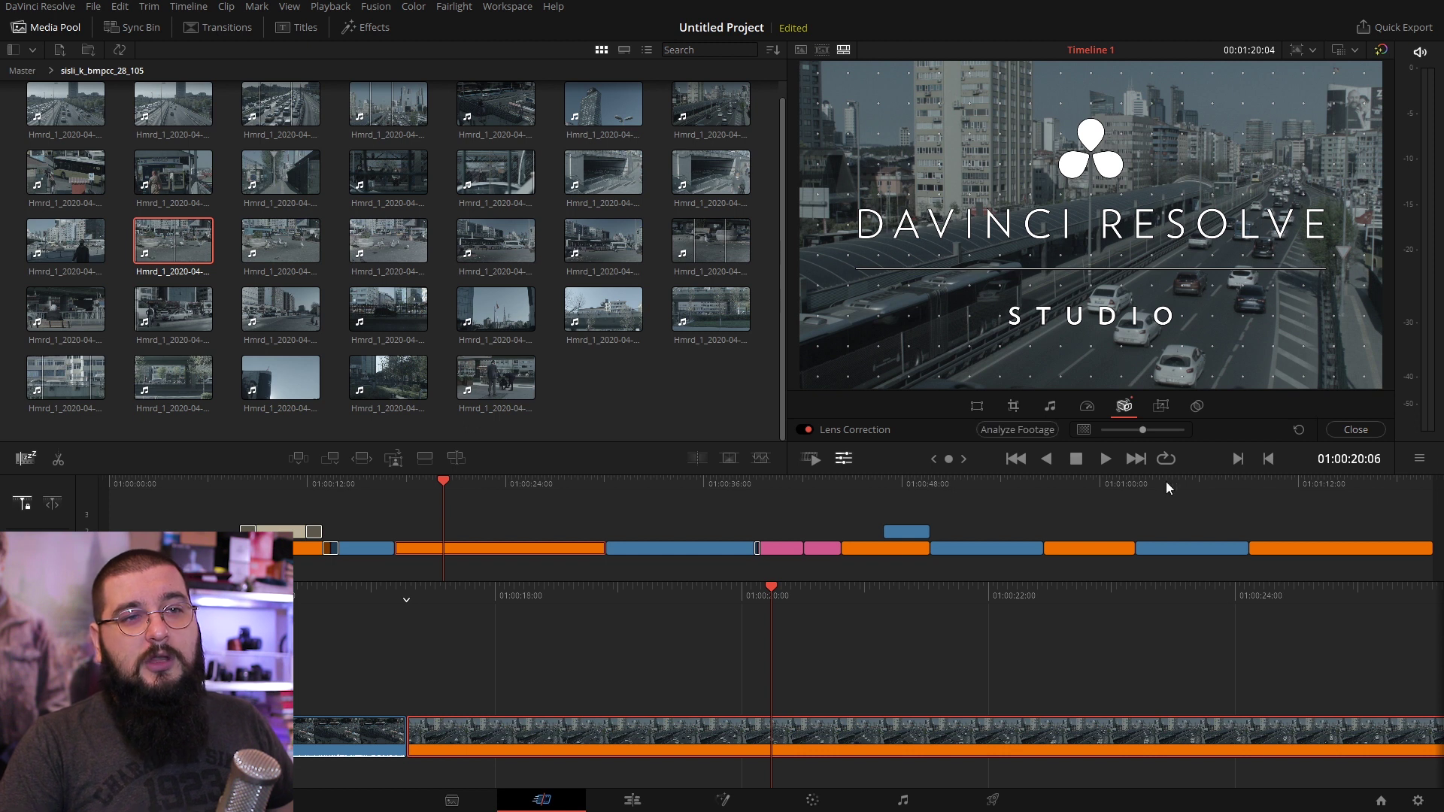
mouse_move(1144, 431)
mouse_down()
mouse_move(1127, 431)
mouse_move(1155, 424)
mouse_up()
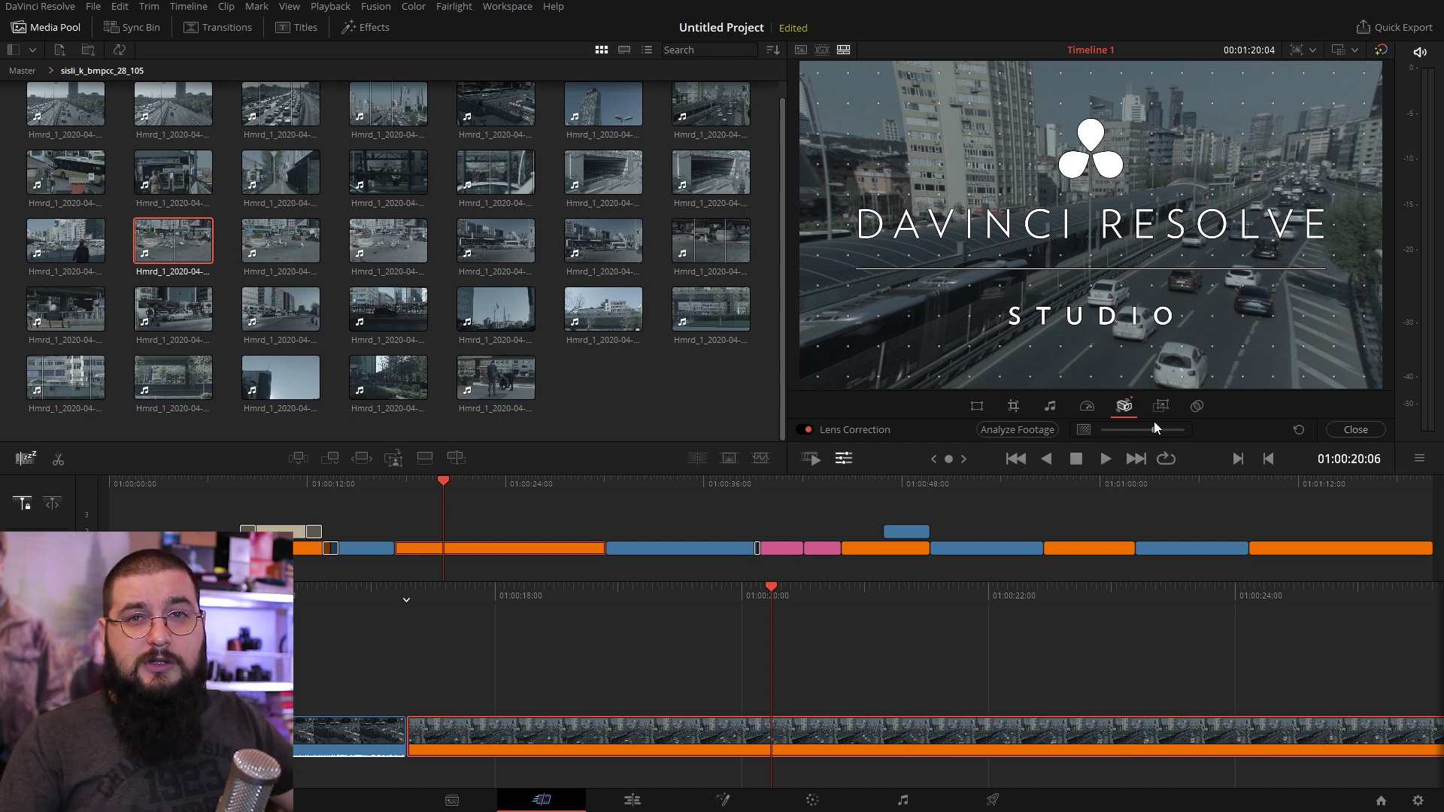
click(1302, 432)
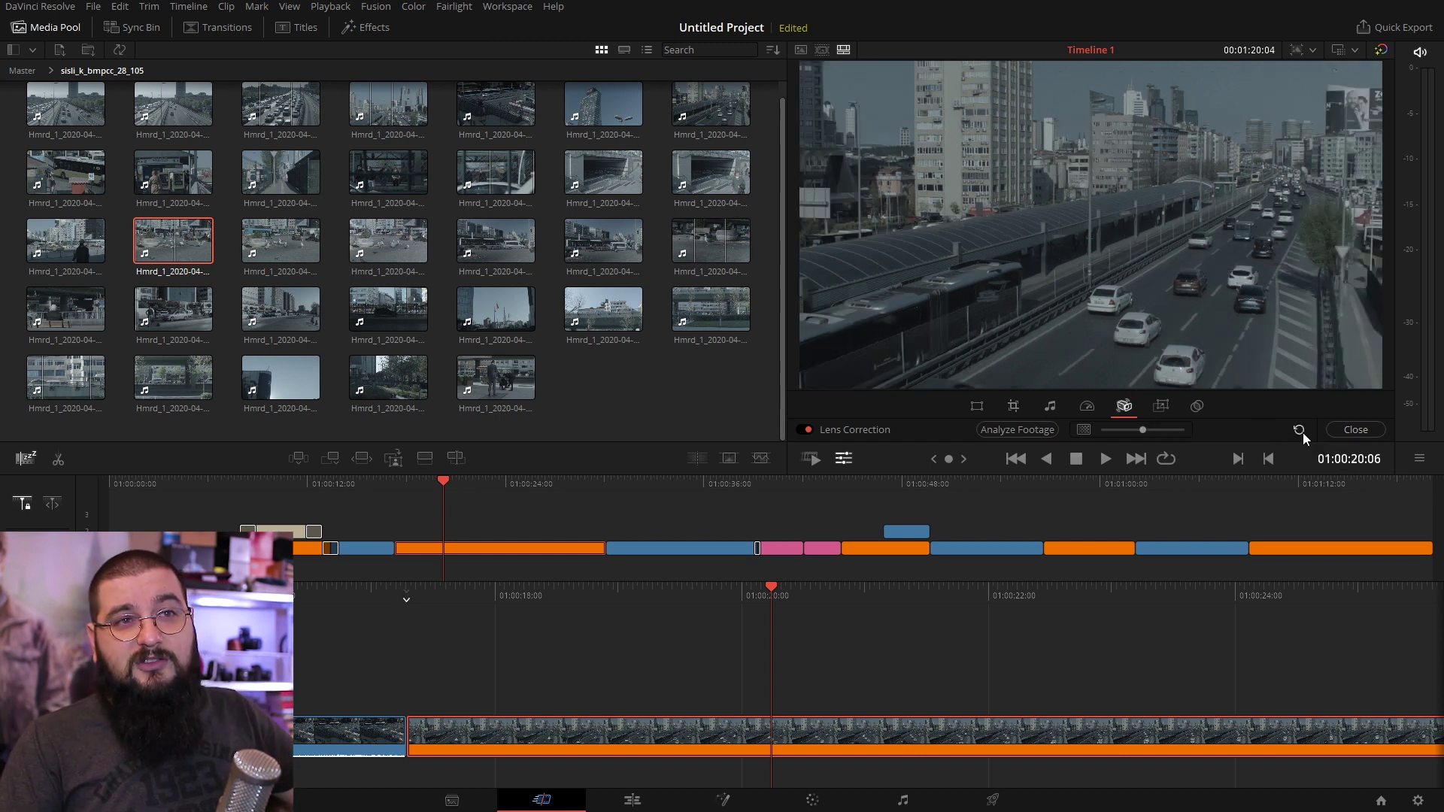
click(1360, 431)
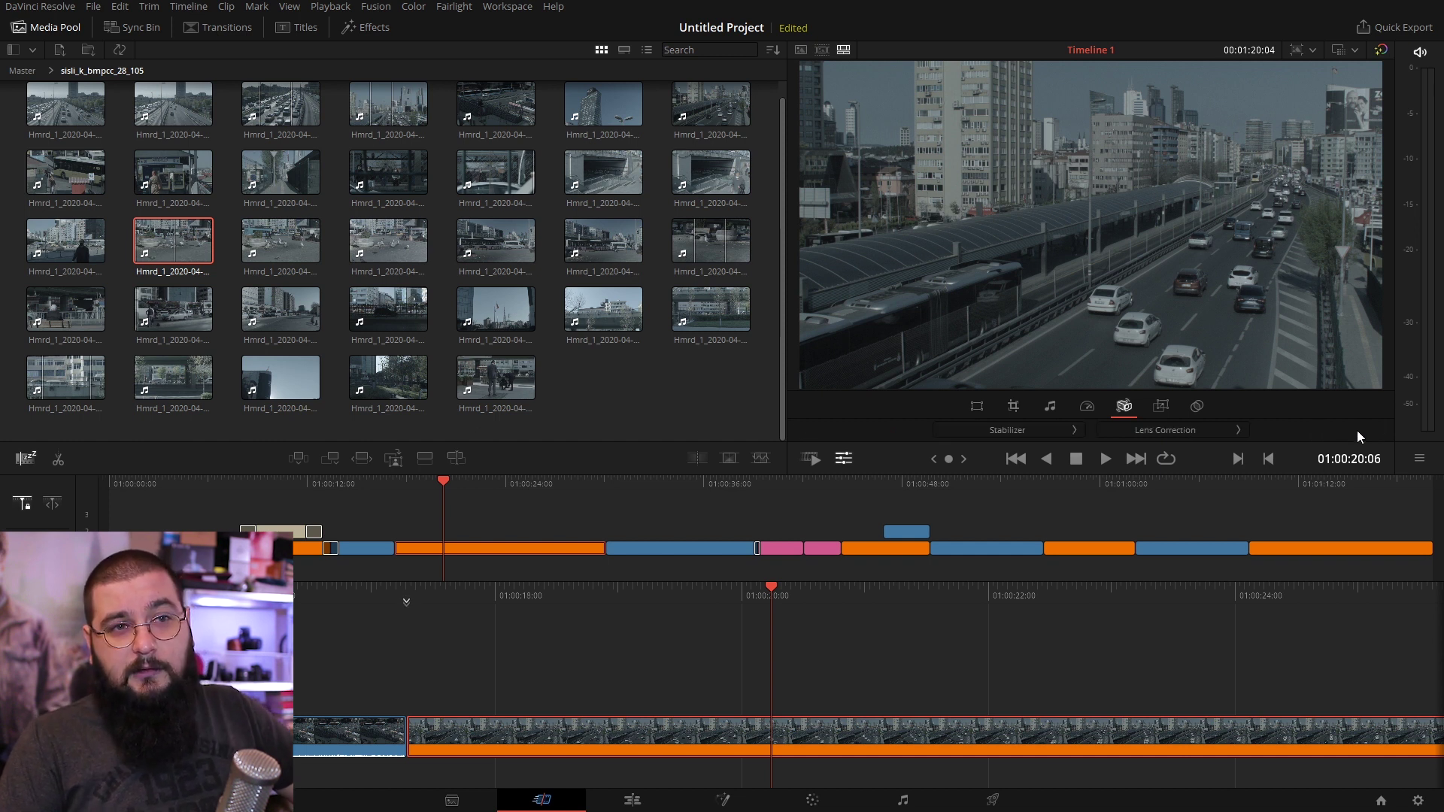
click(1170, 404)
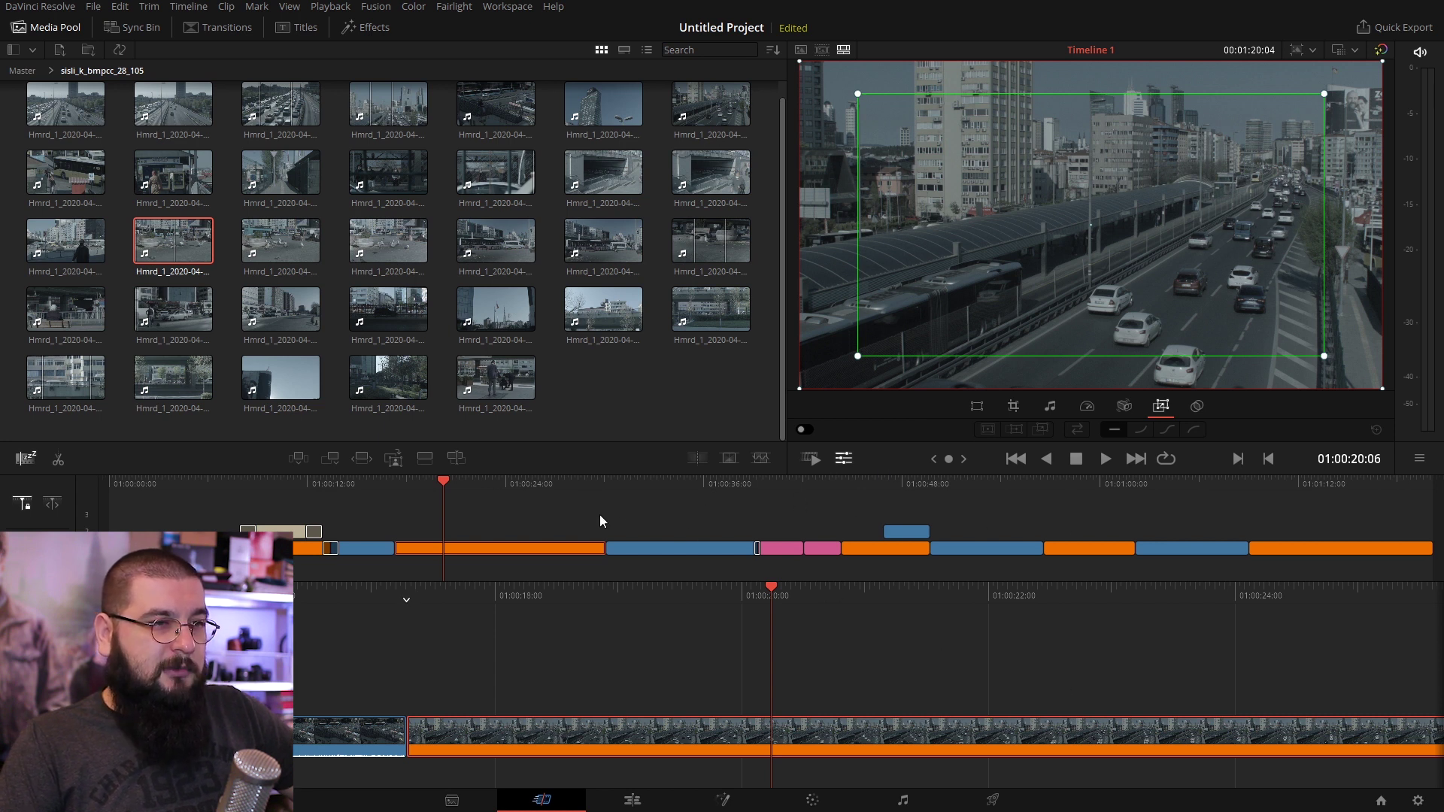
Step: Enable dynamic zoom on the Metrobus station clip and play it from just before the clip
click(779, 483)
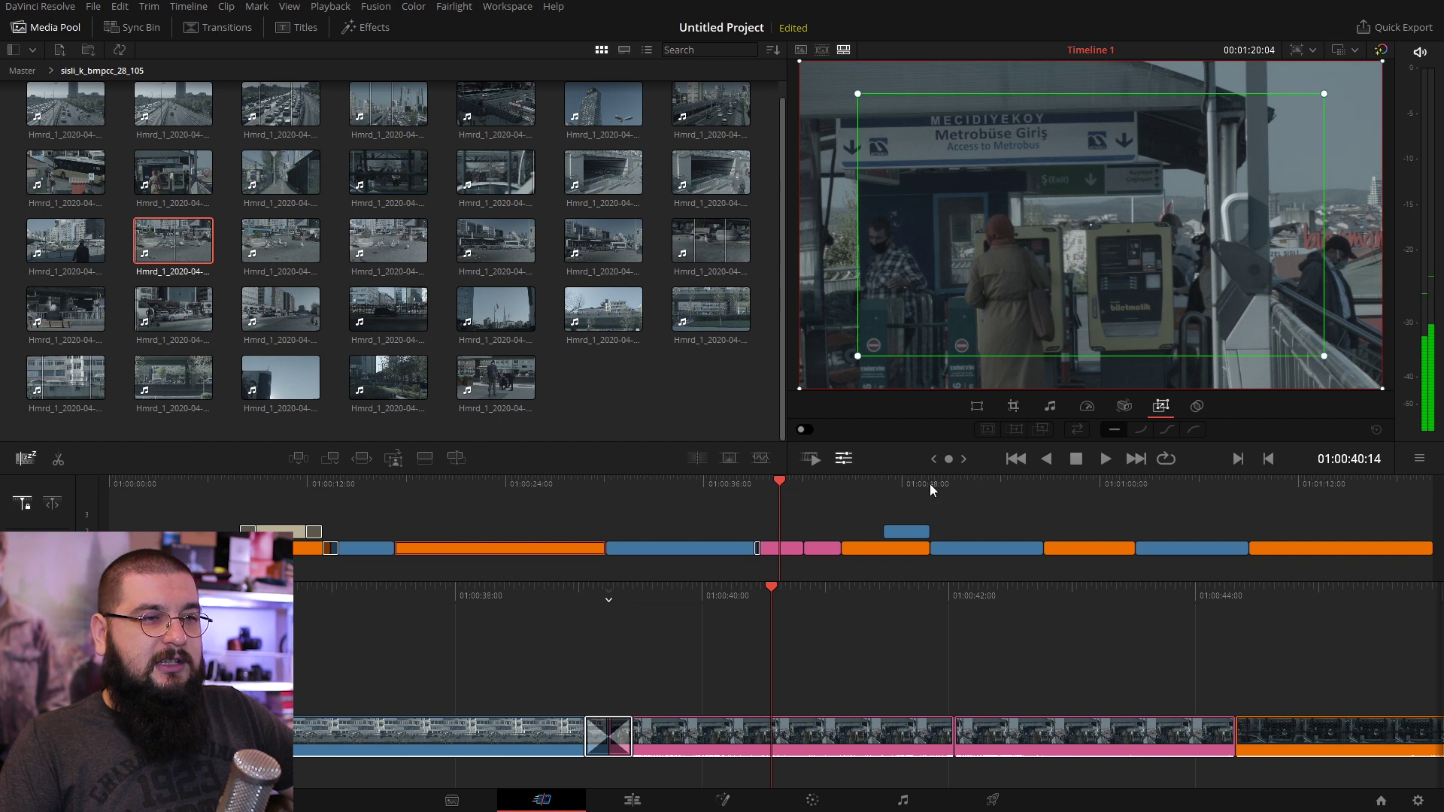
click(803, 430)
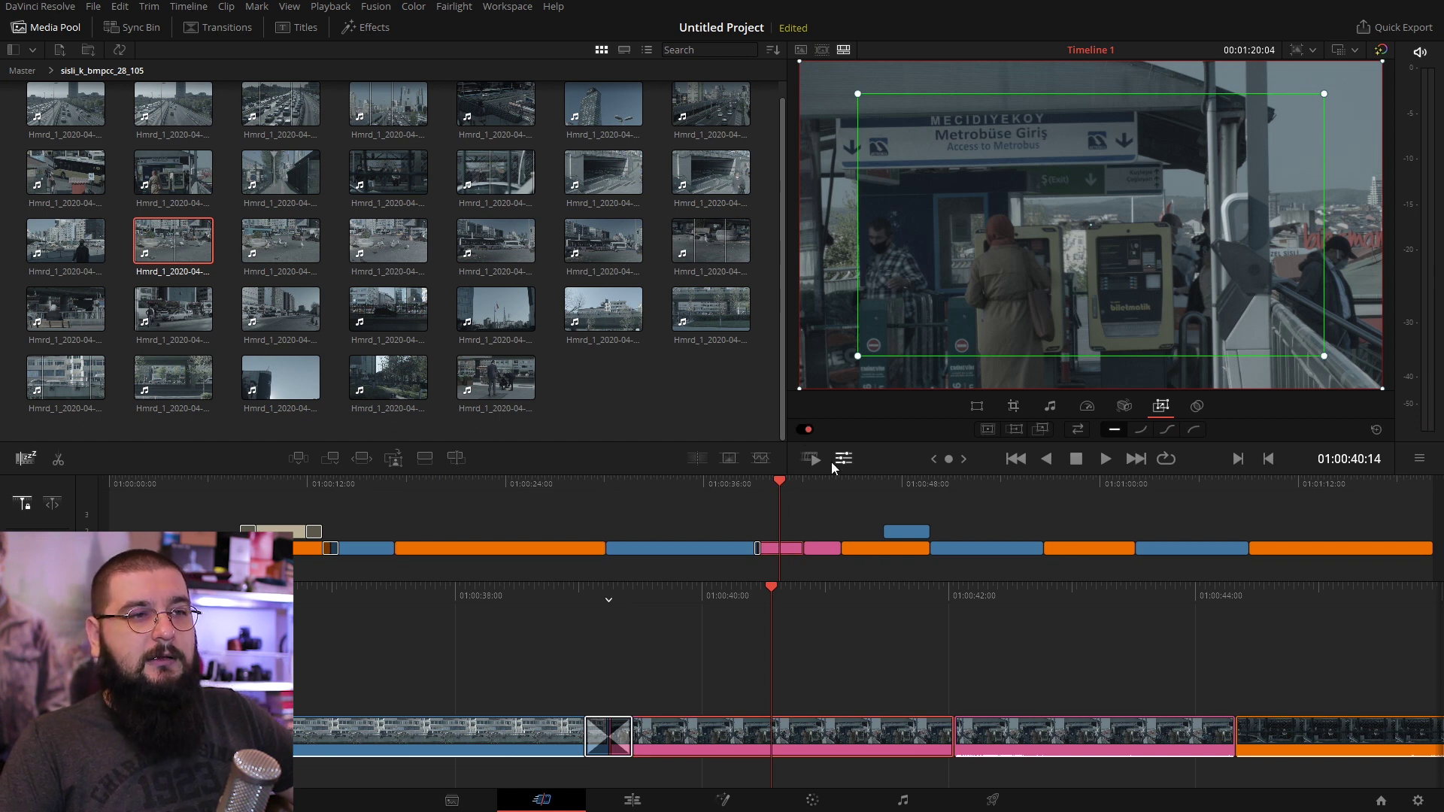
click(841, 460)
drag(764, 482, 759, 485)
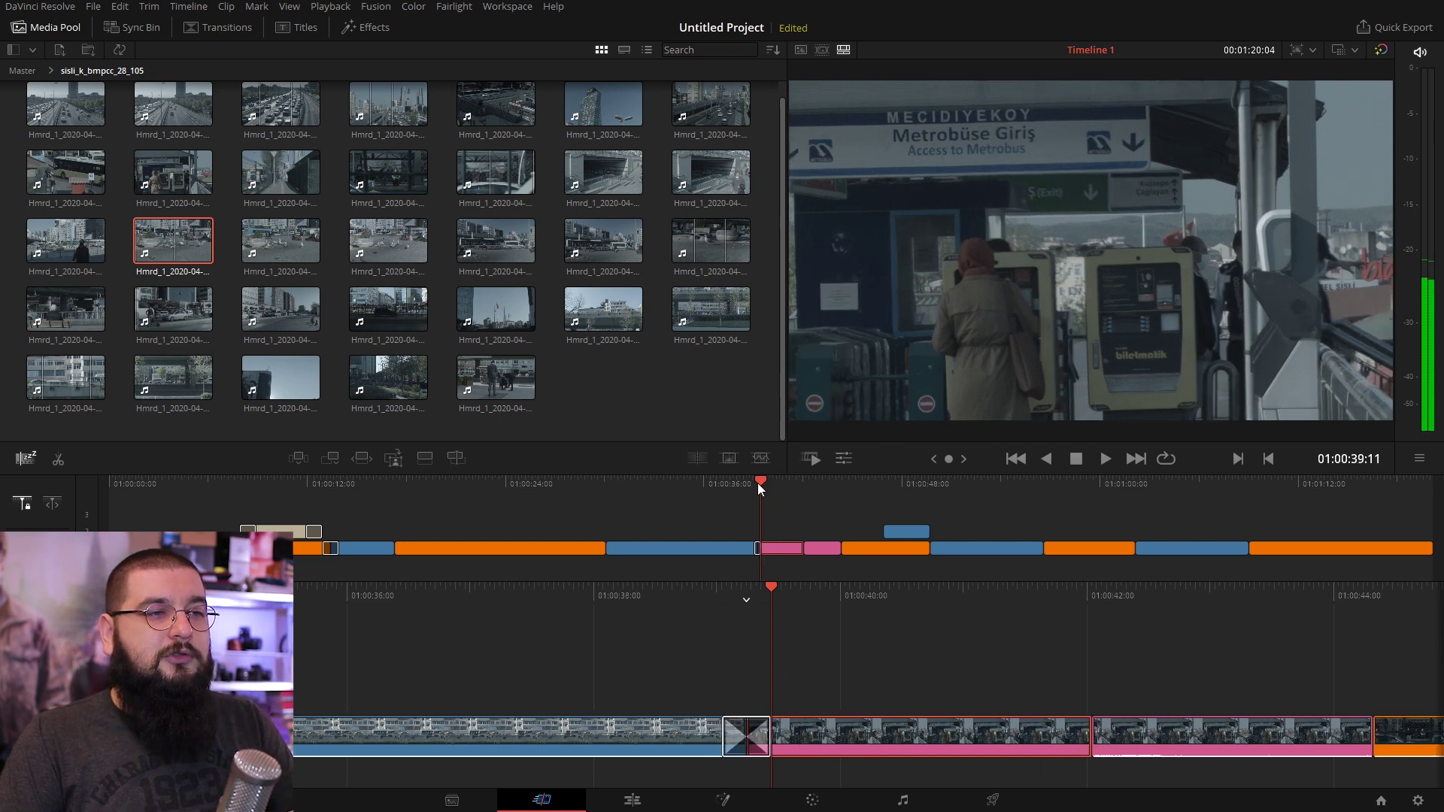
key(space)
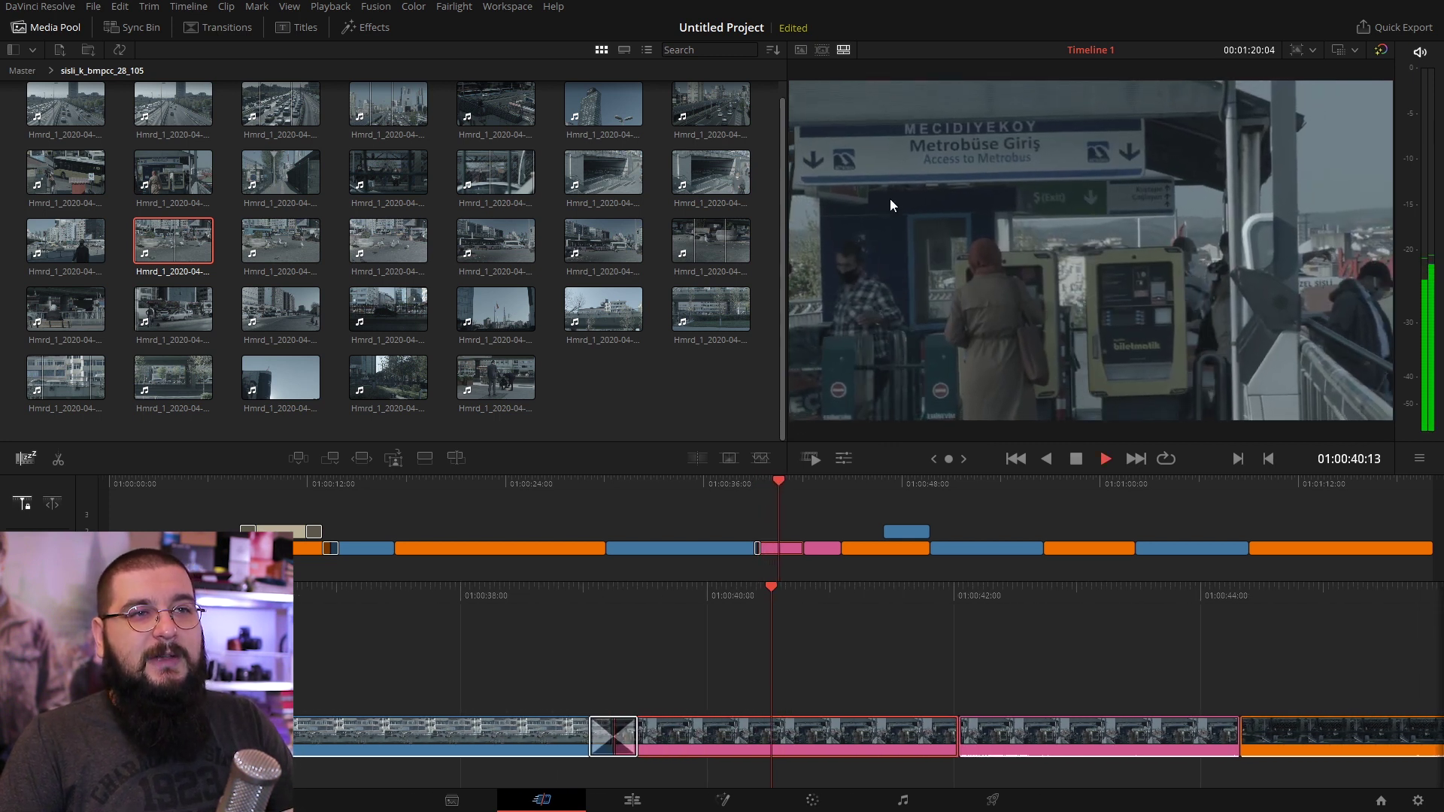
key(space)
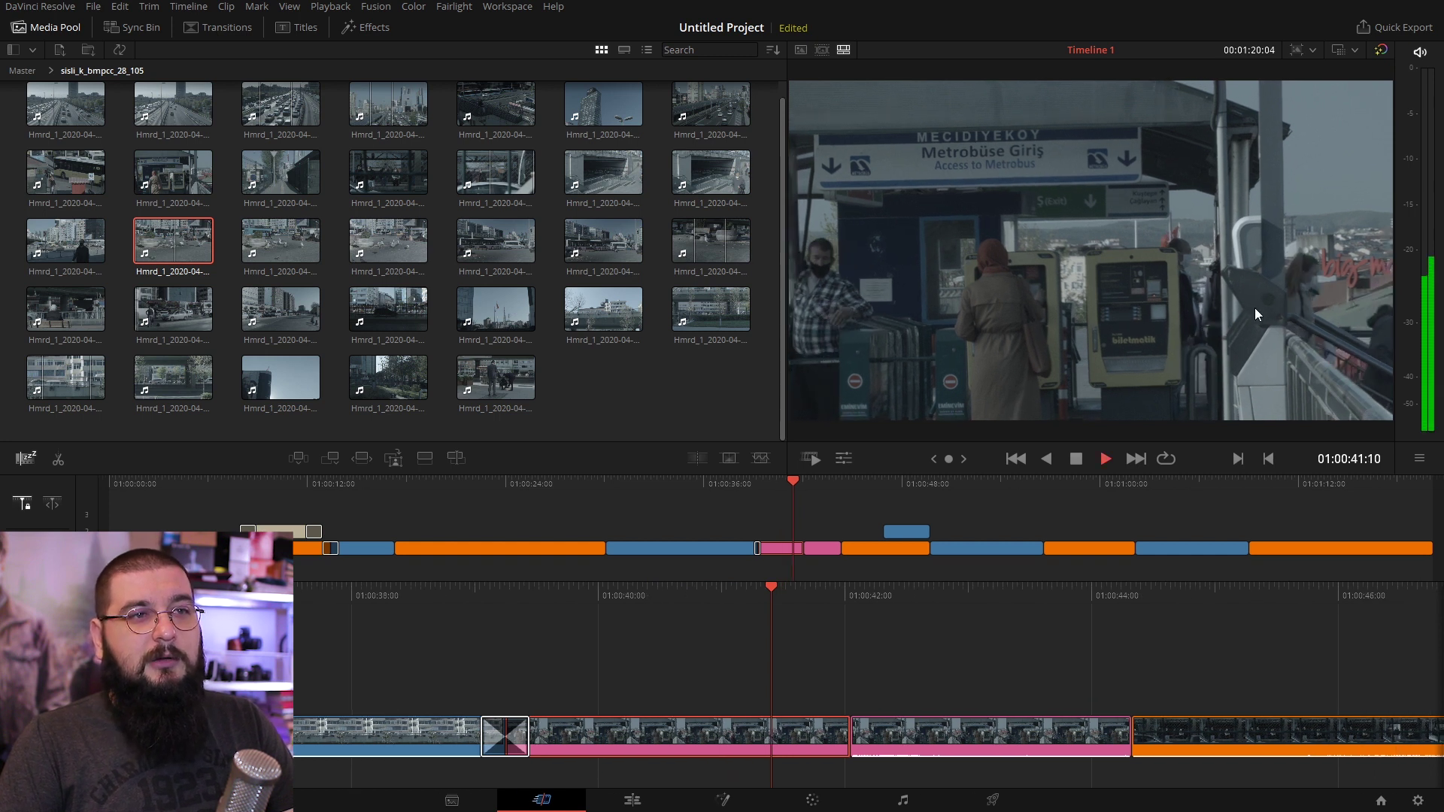
key(space)
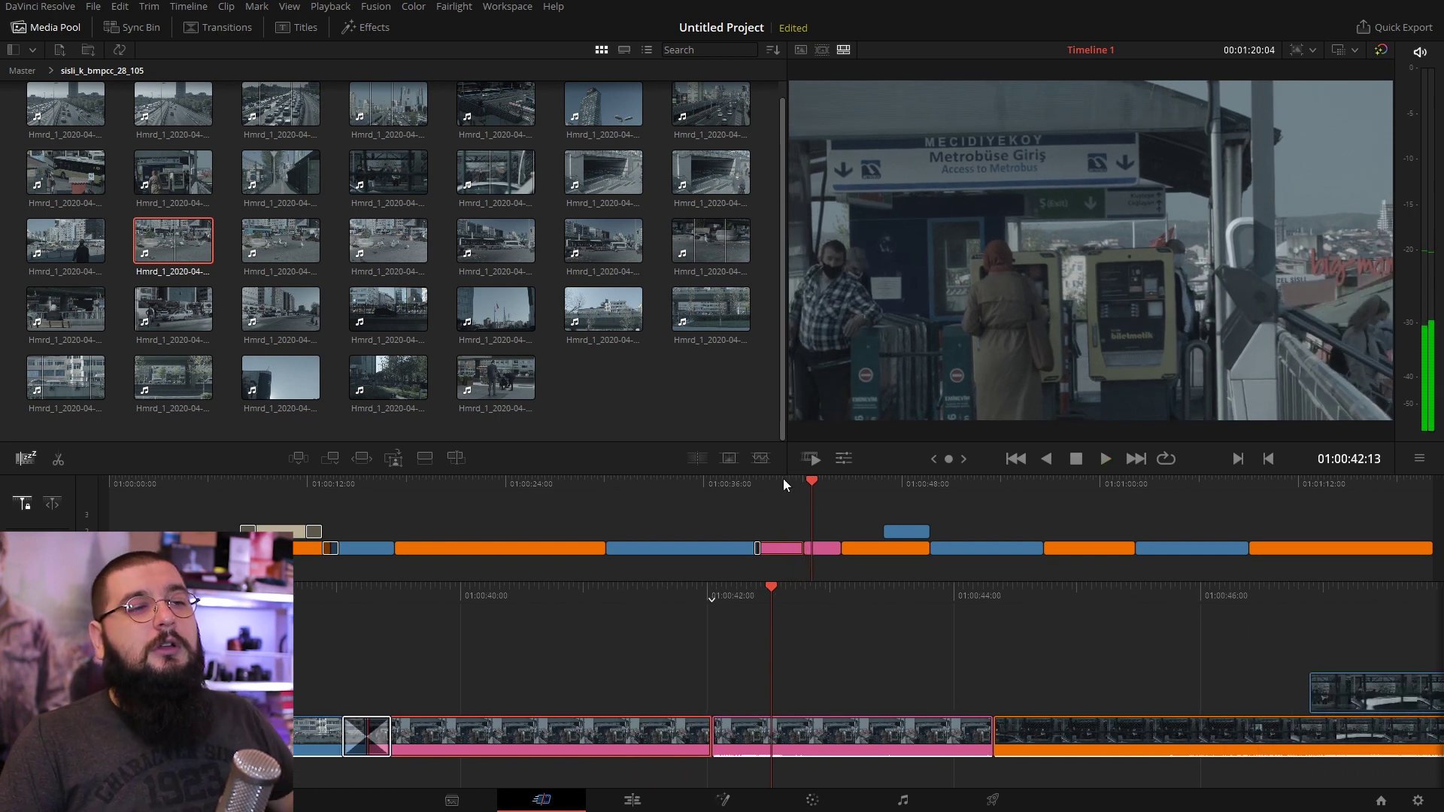
Step: Swap the zoom framings, set Ease In, shift the end framing right, and preview from the clip start
click(784, 481)
click(844, 458)
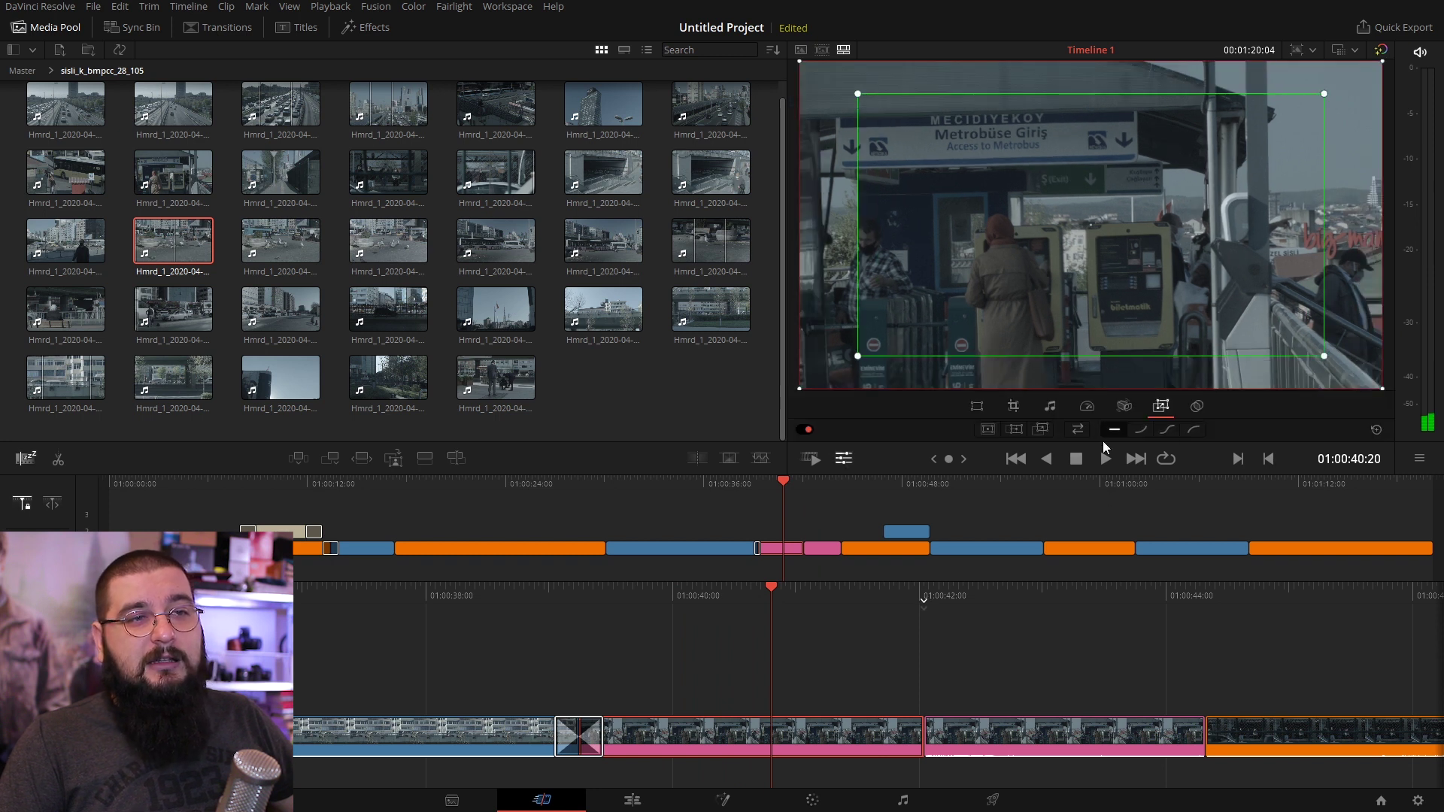
click(1079, 429)
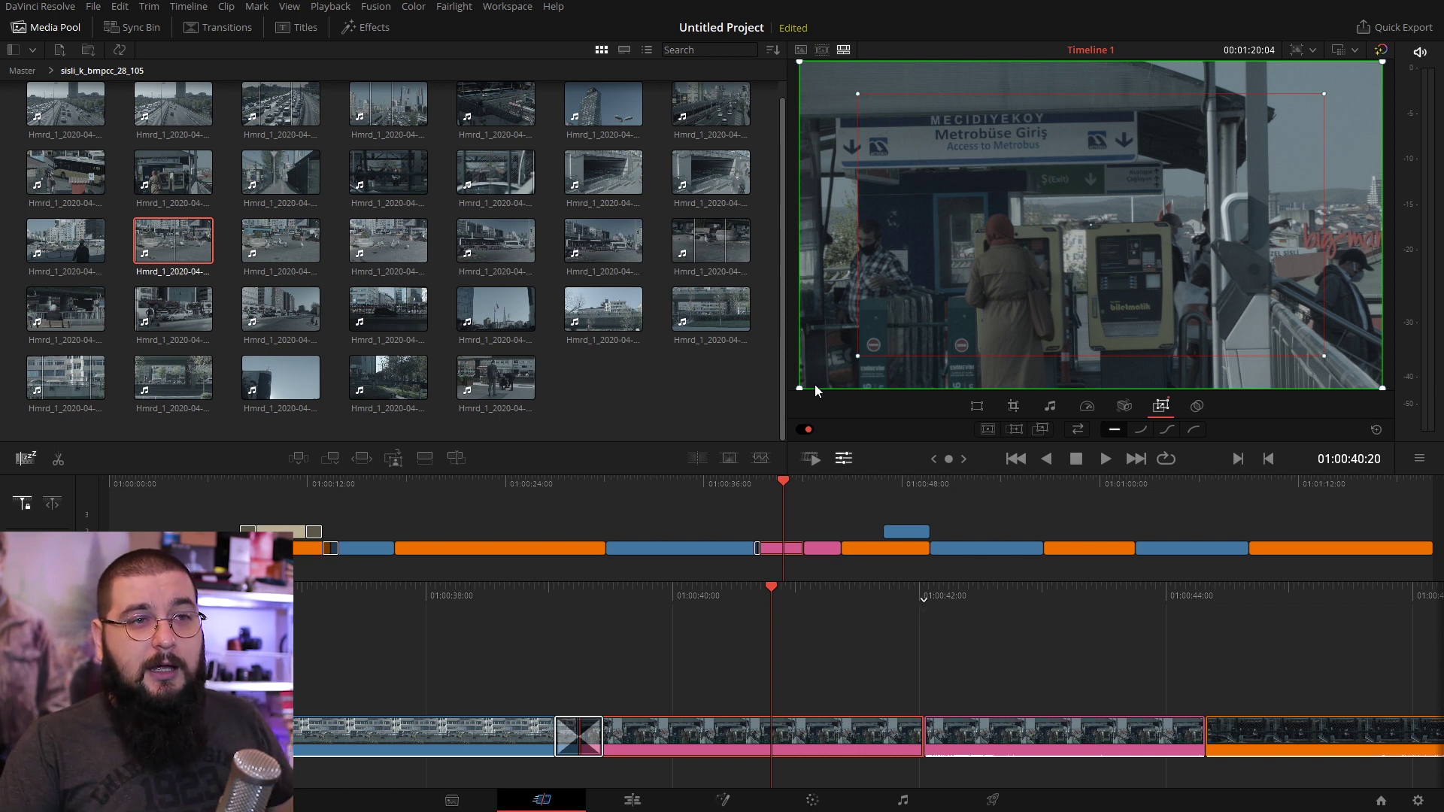
click(1140, 428)
click(990, 428)
click(1011, 434)
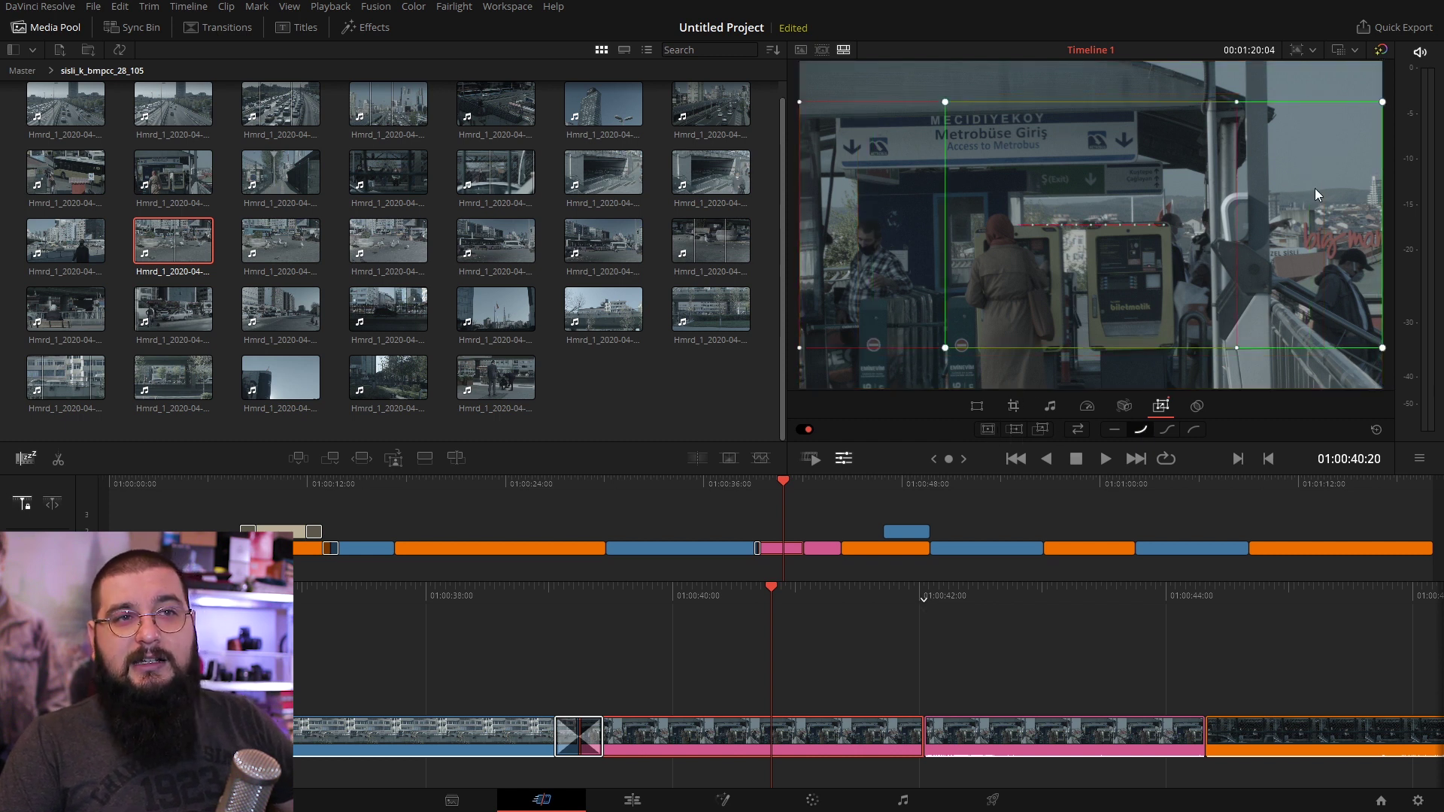
click(843, 457)
click(771, 487)
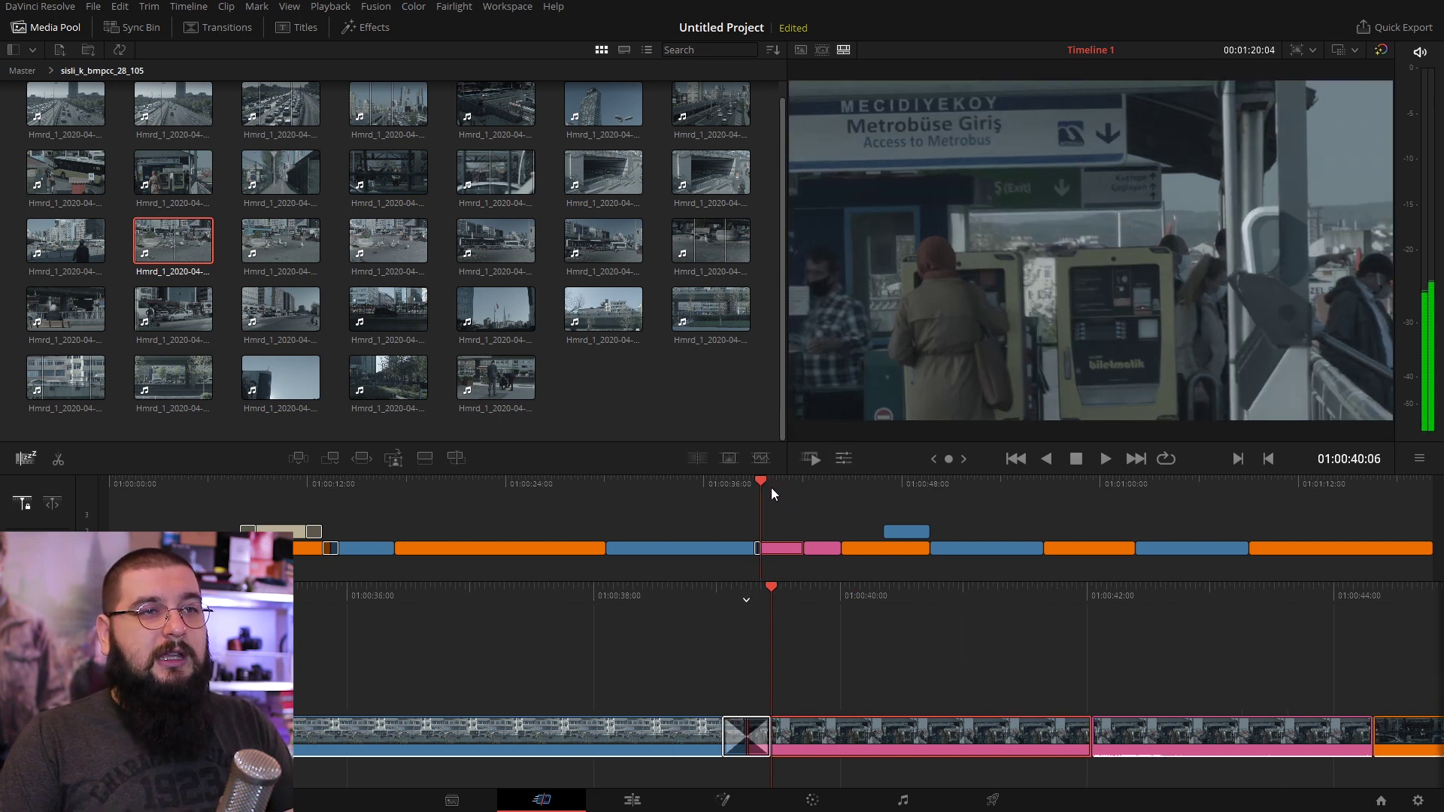
key(space)
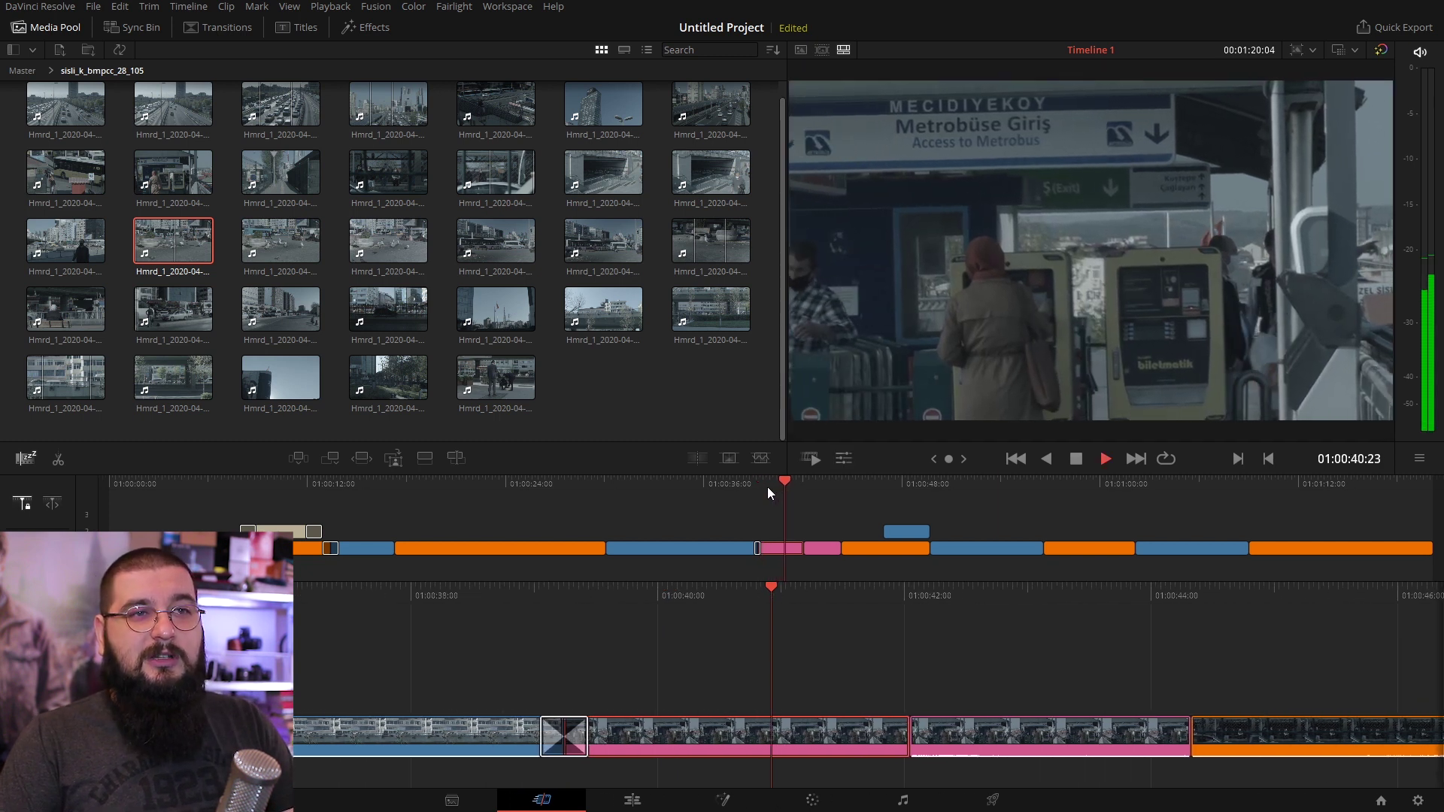
key(space)
Step: Tighten the zoom start box onto the 'Metrobüse Giriş' sign and move the end box left and down
click(843, 458)
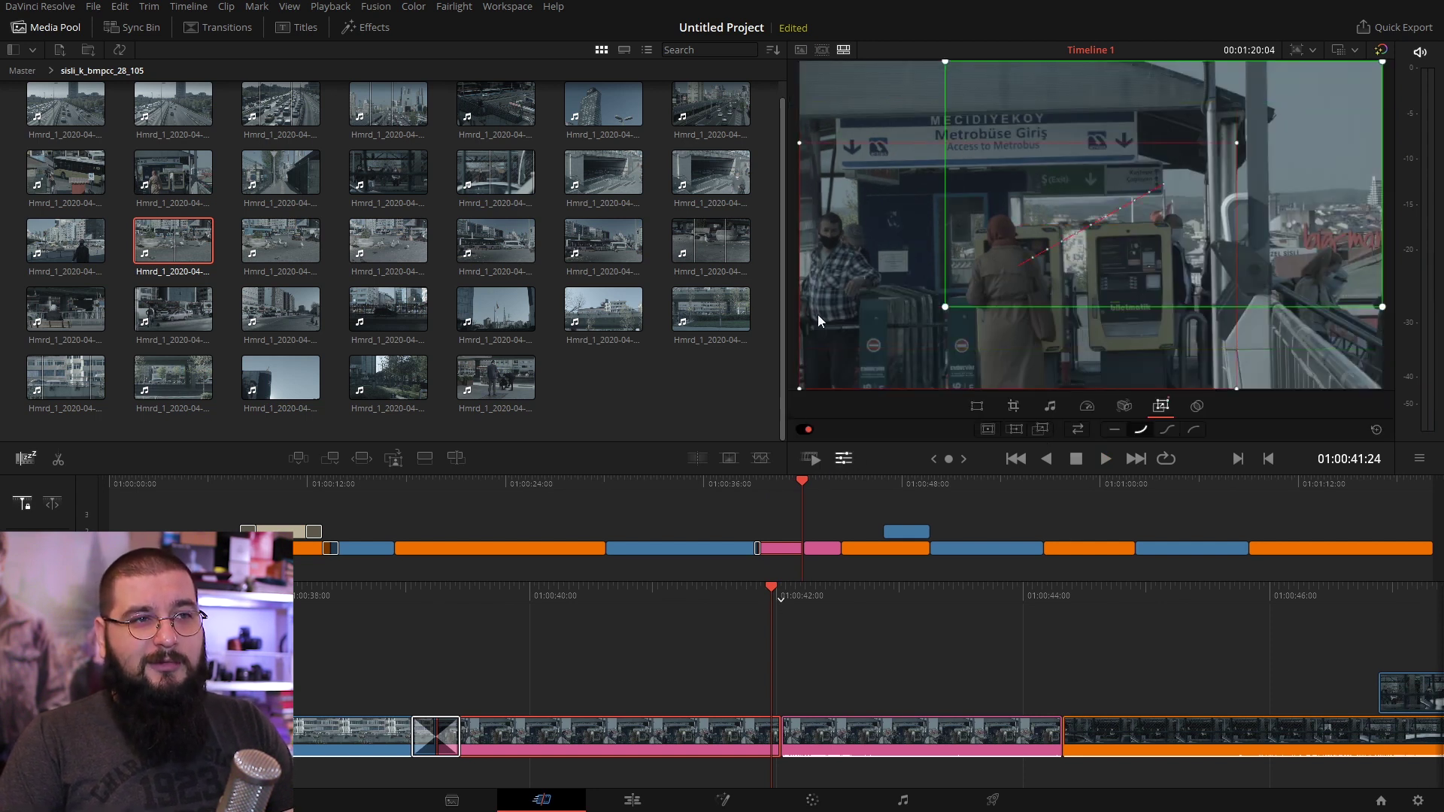
drag(784, 490, 781, 485)
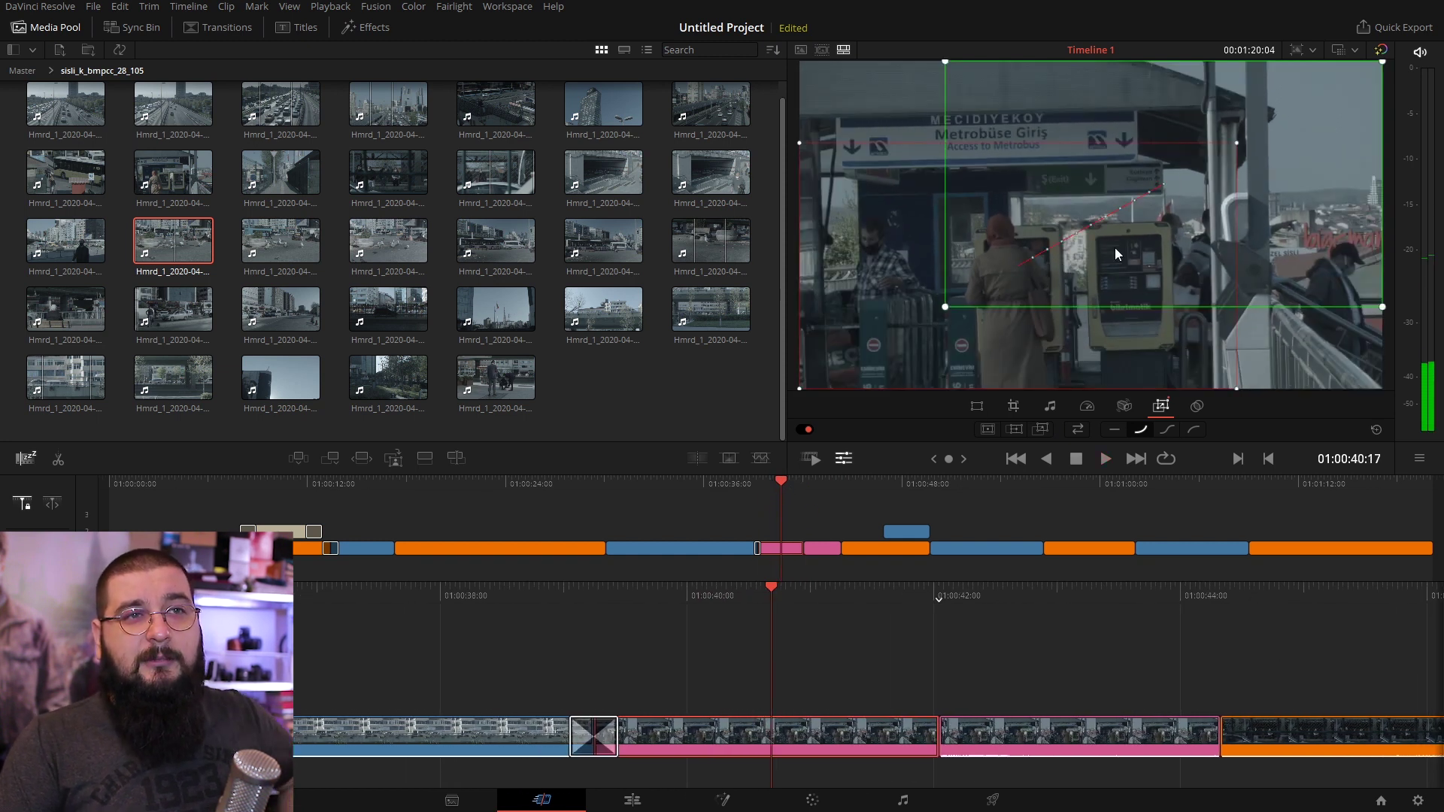
mouse_move(1295, 167)
mouse_down()
mouse_move(1252, 176)
mouse_move(1287, 241)
mouse_up()
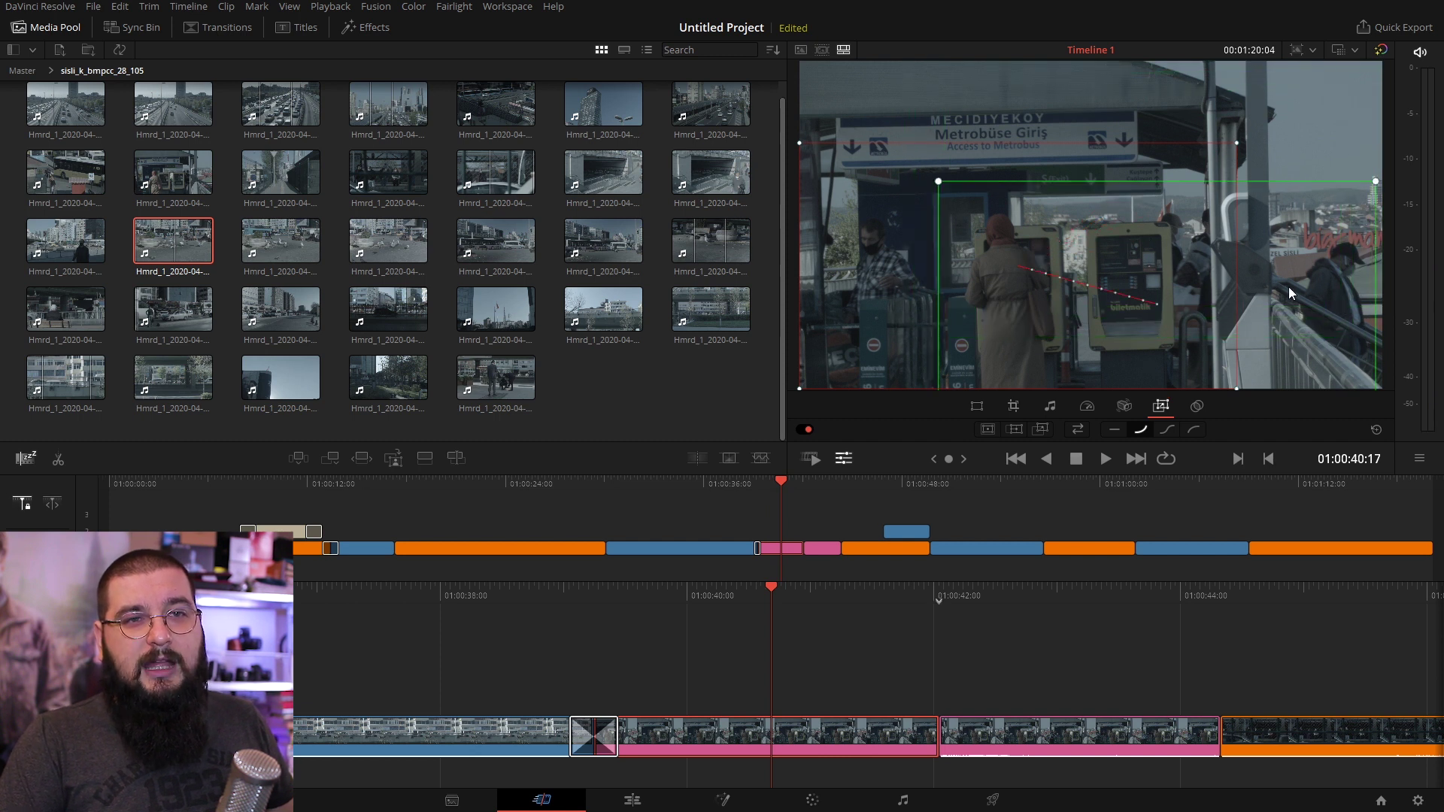
drag(859, 283, 860, 204)
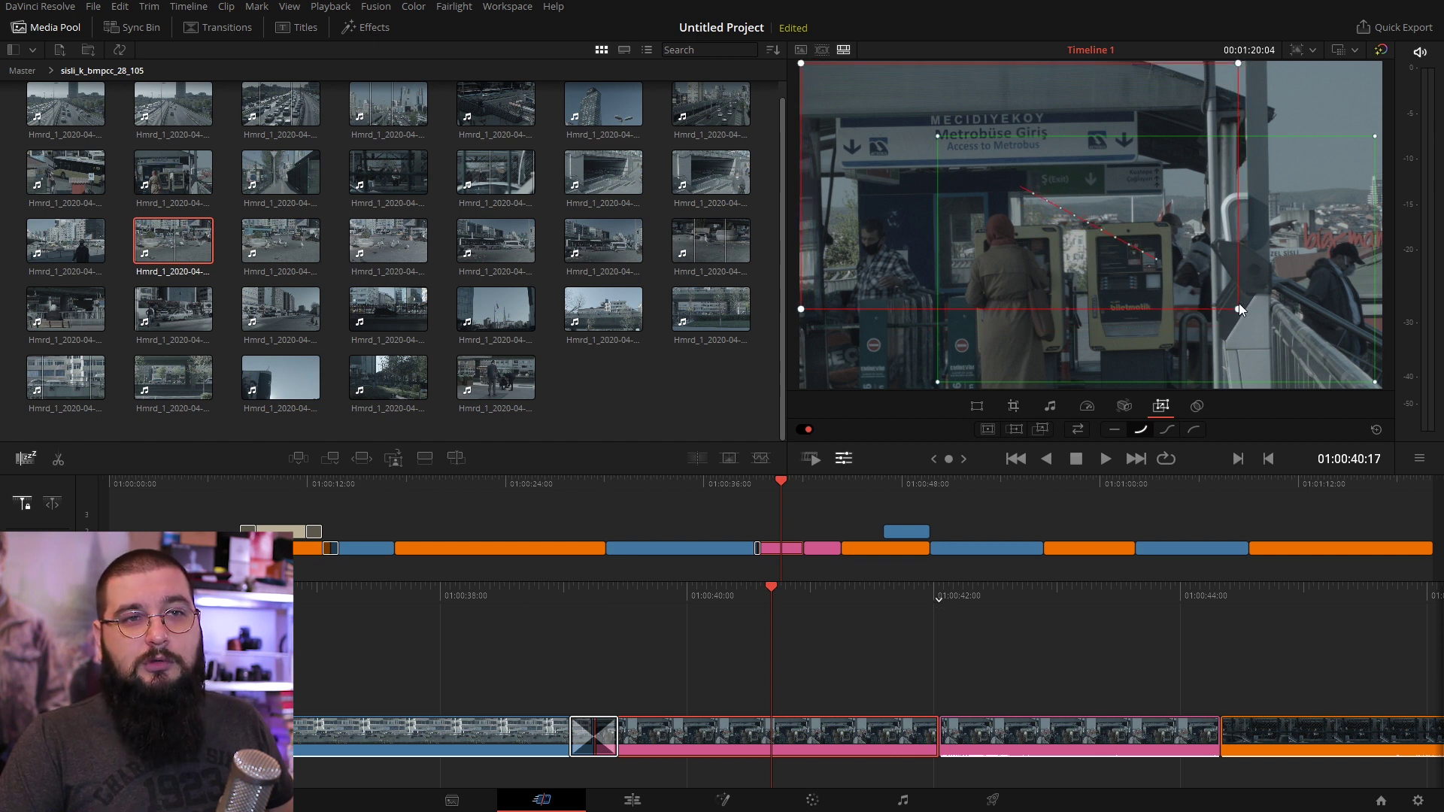
drag(1239, 309, 1121, 242)
drag(976, 200, 947, 146)
drag(1197, 274, 1171, 238)
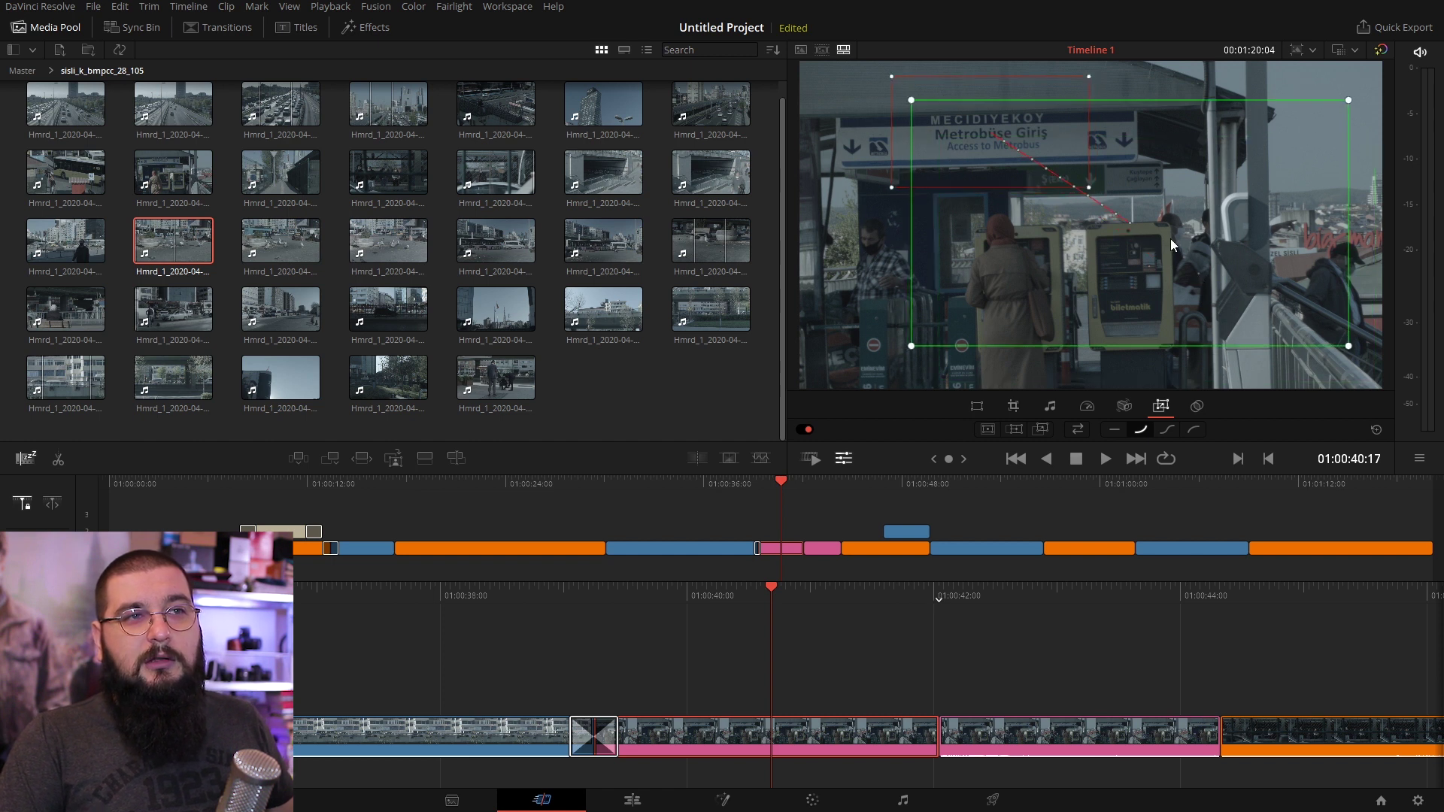
Step: Hide the overlay and play the Metrobus clip from just before it to preview the zoom
click(843, 459)
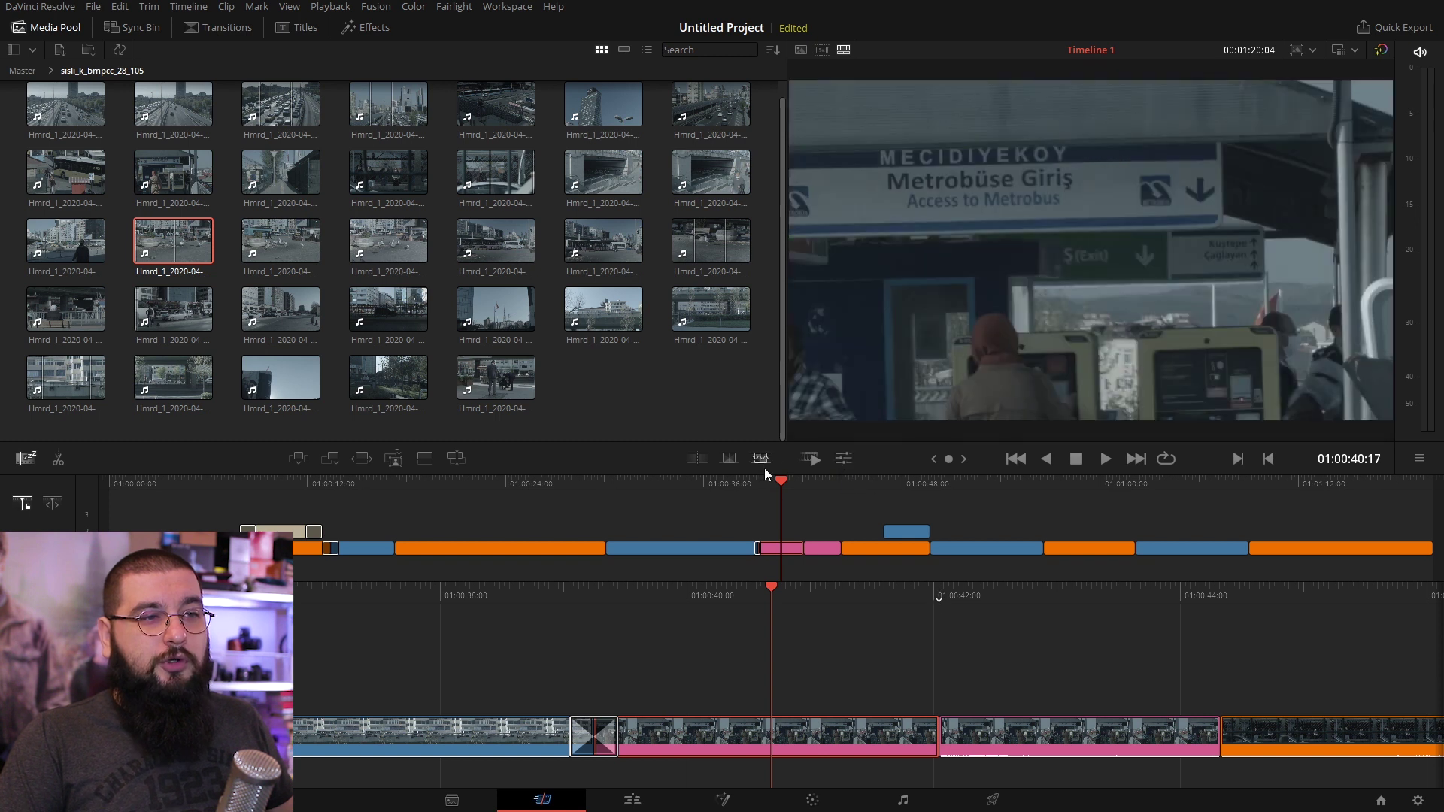
click(761, 480)
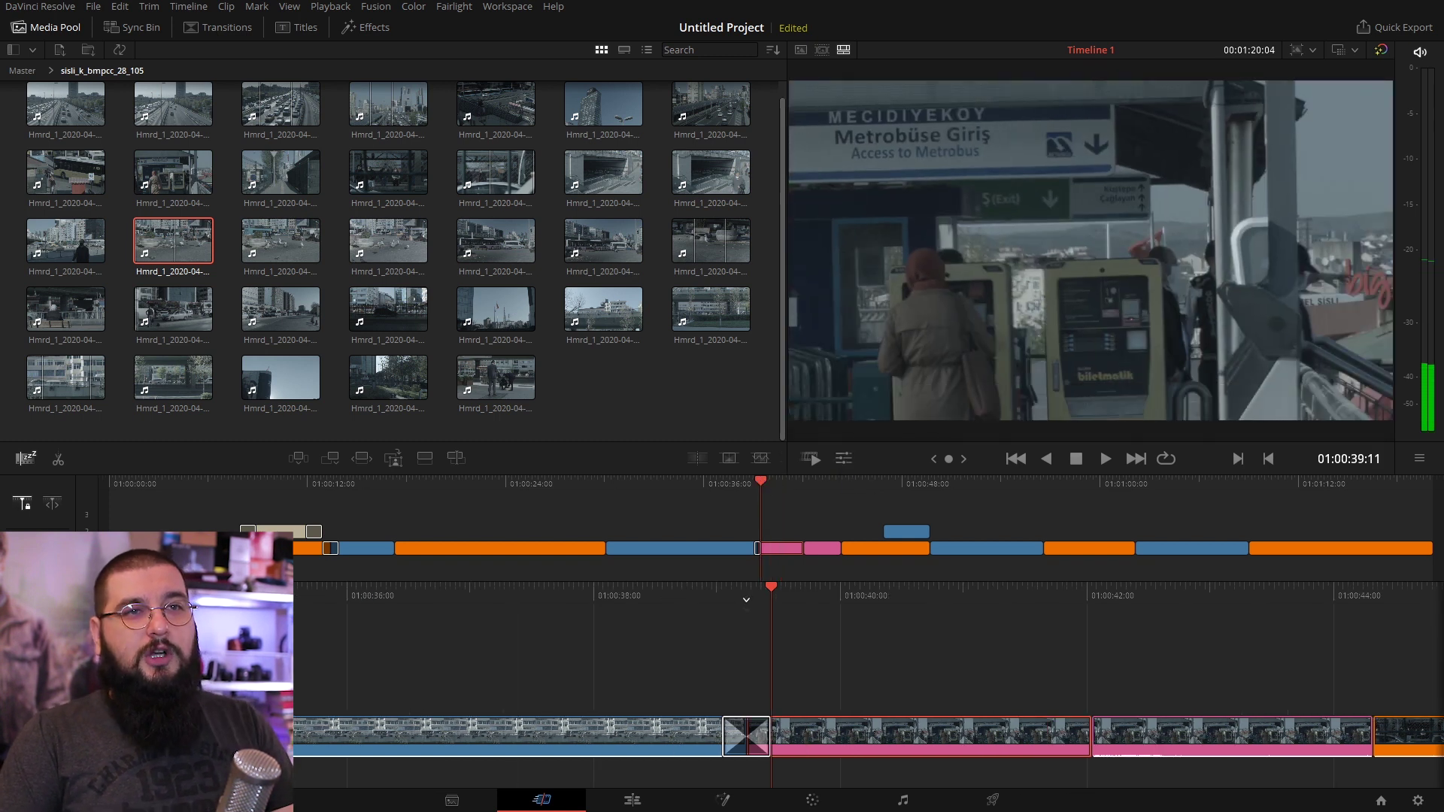
key(space)
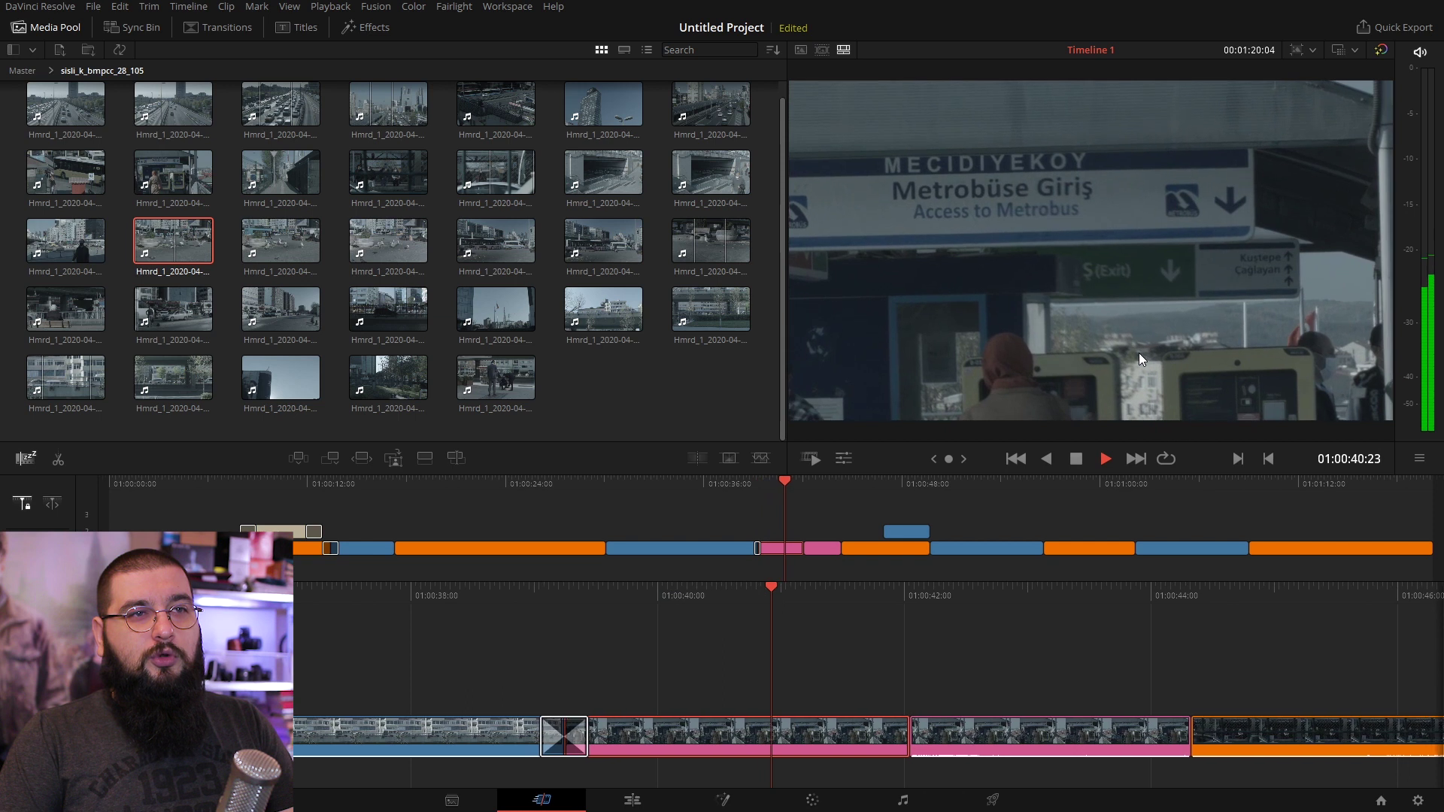
click(765, 486)
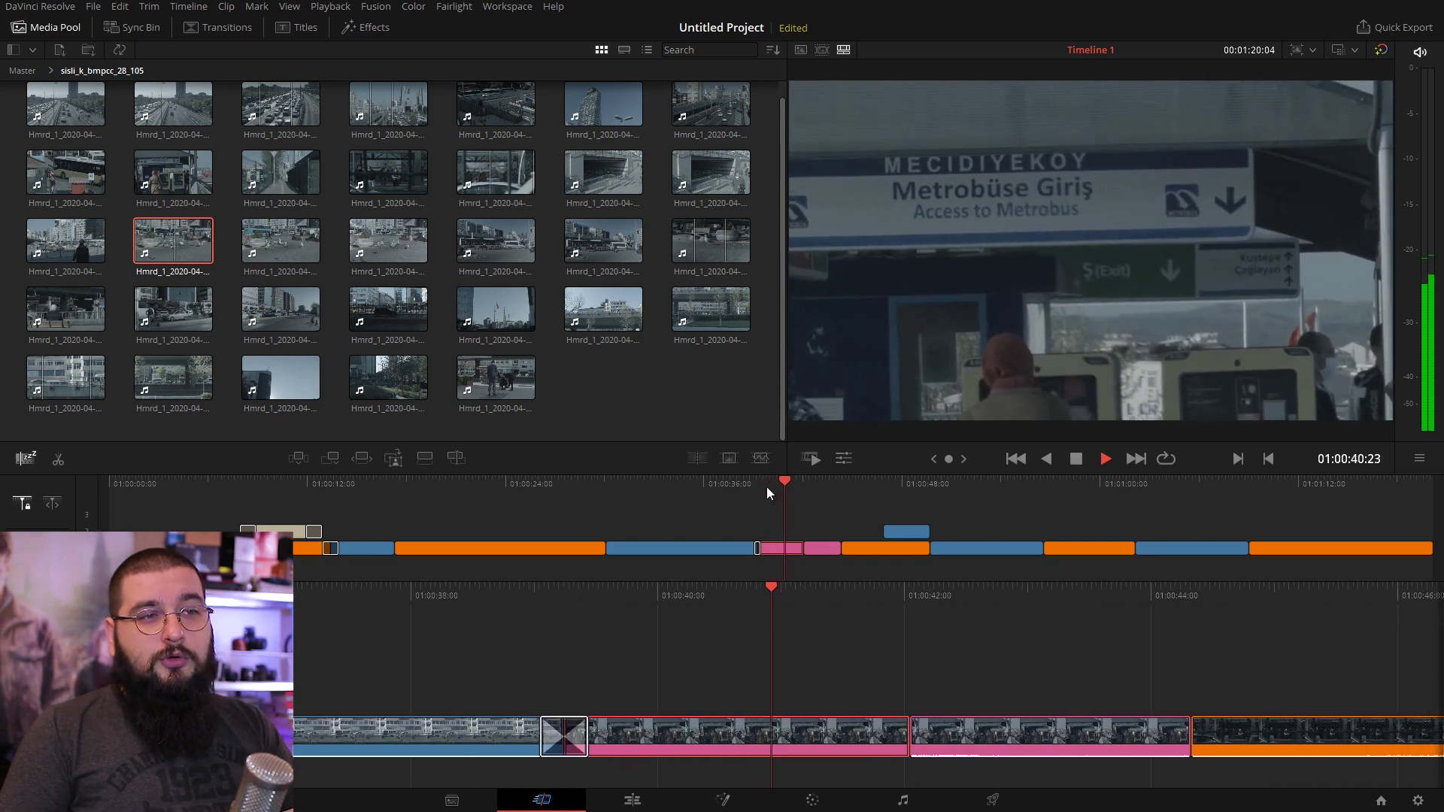
key(space)
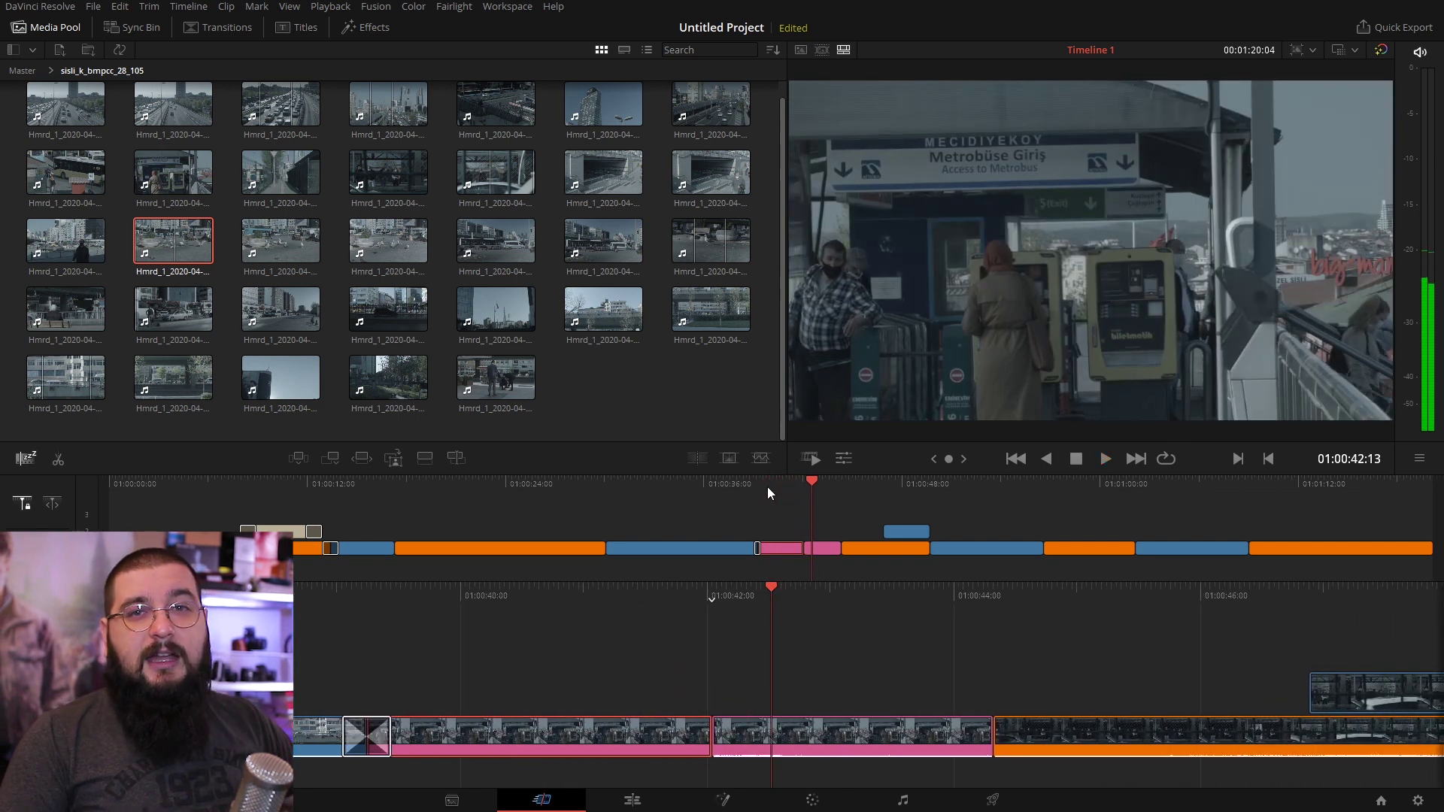
Step: Swap the zoom framings and enlarge the end box to nearly fill the frame
click(842, 459)
drag(967, 112, 977, 184)
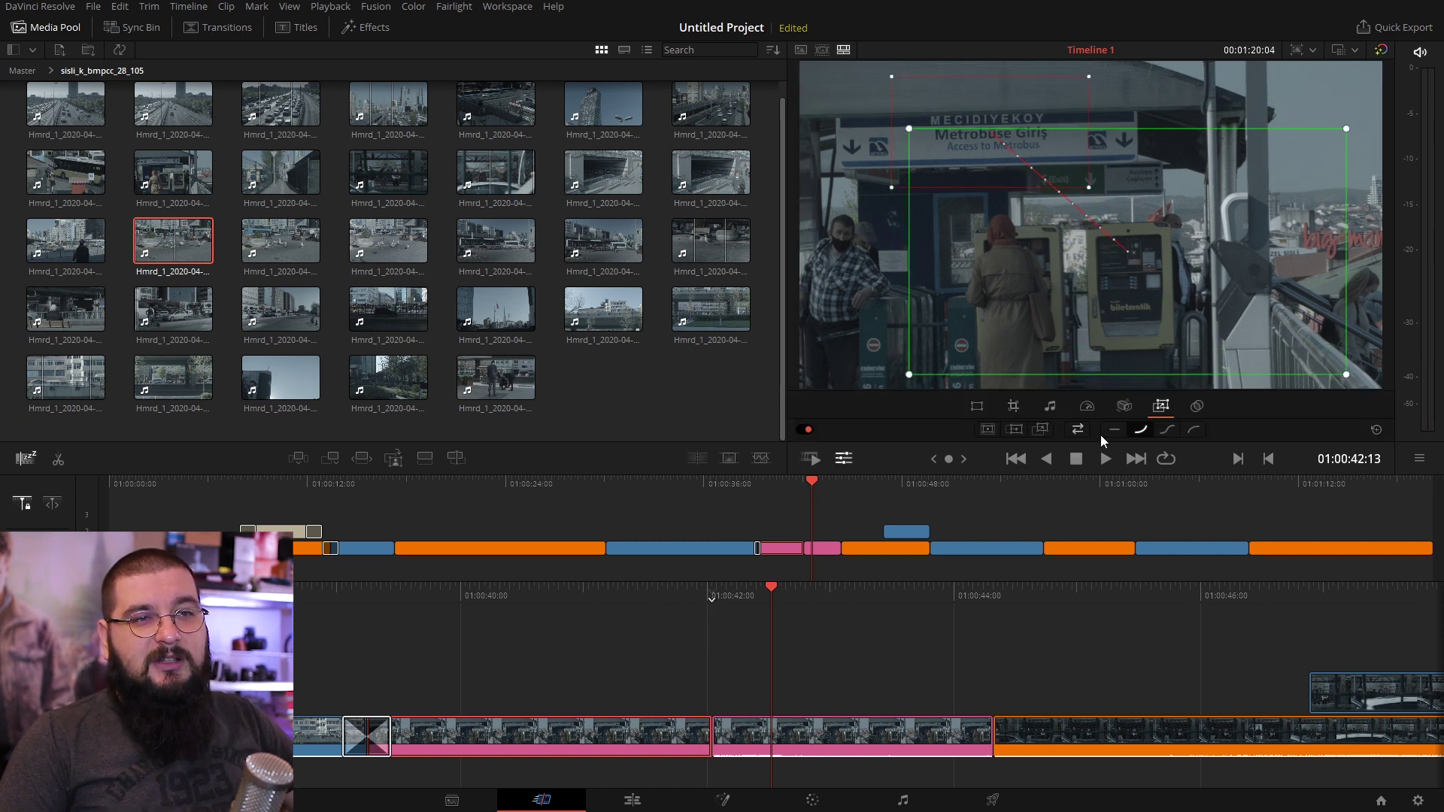
click(1076, 435)
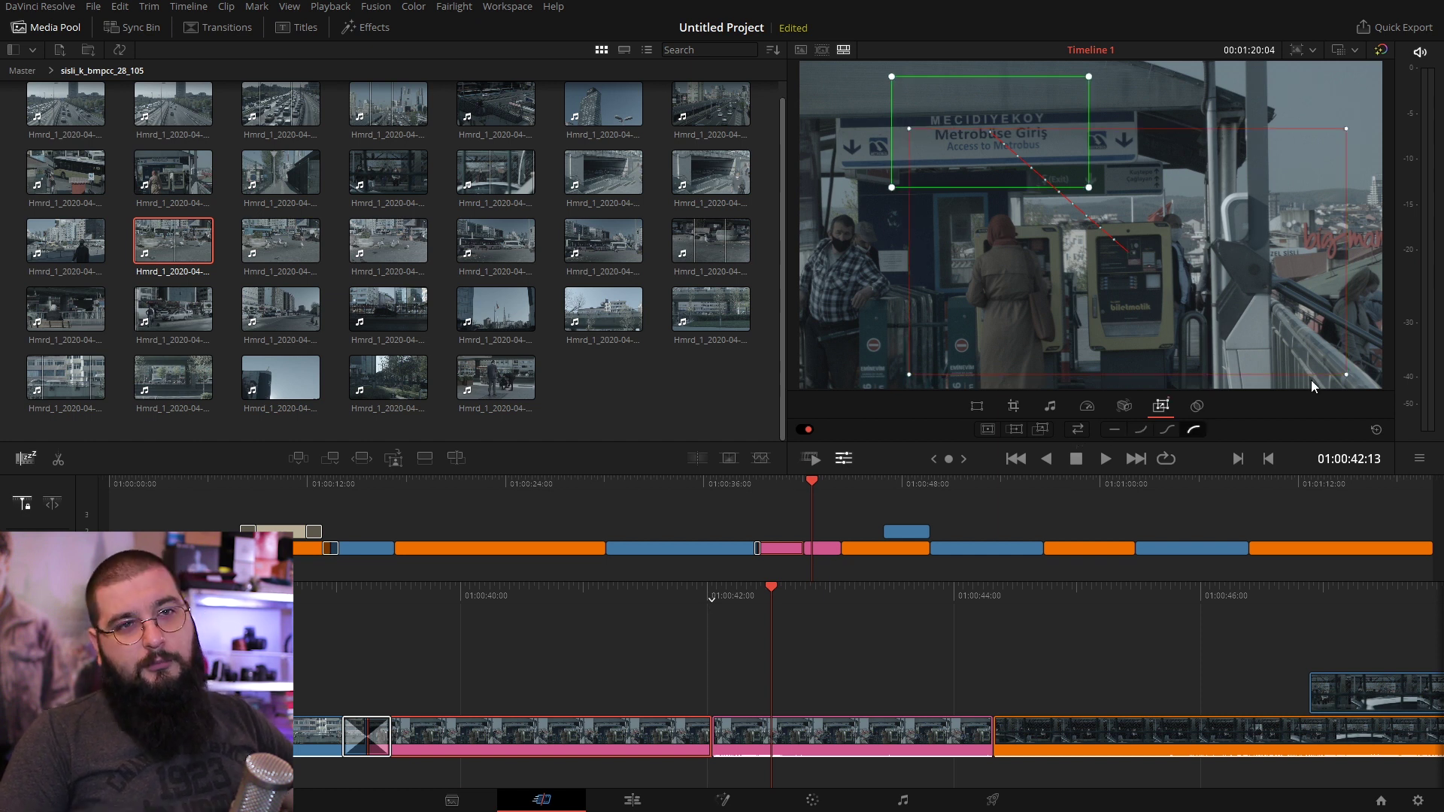
drag(1208, 341, 1100, 277)
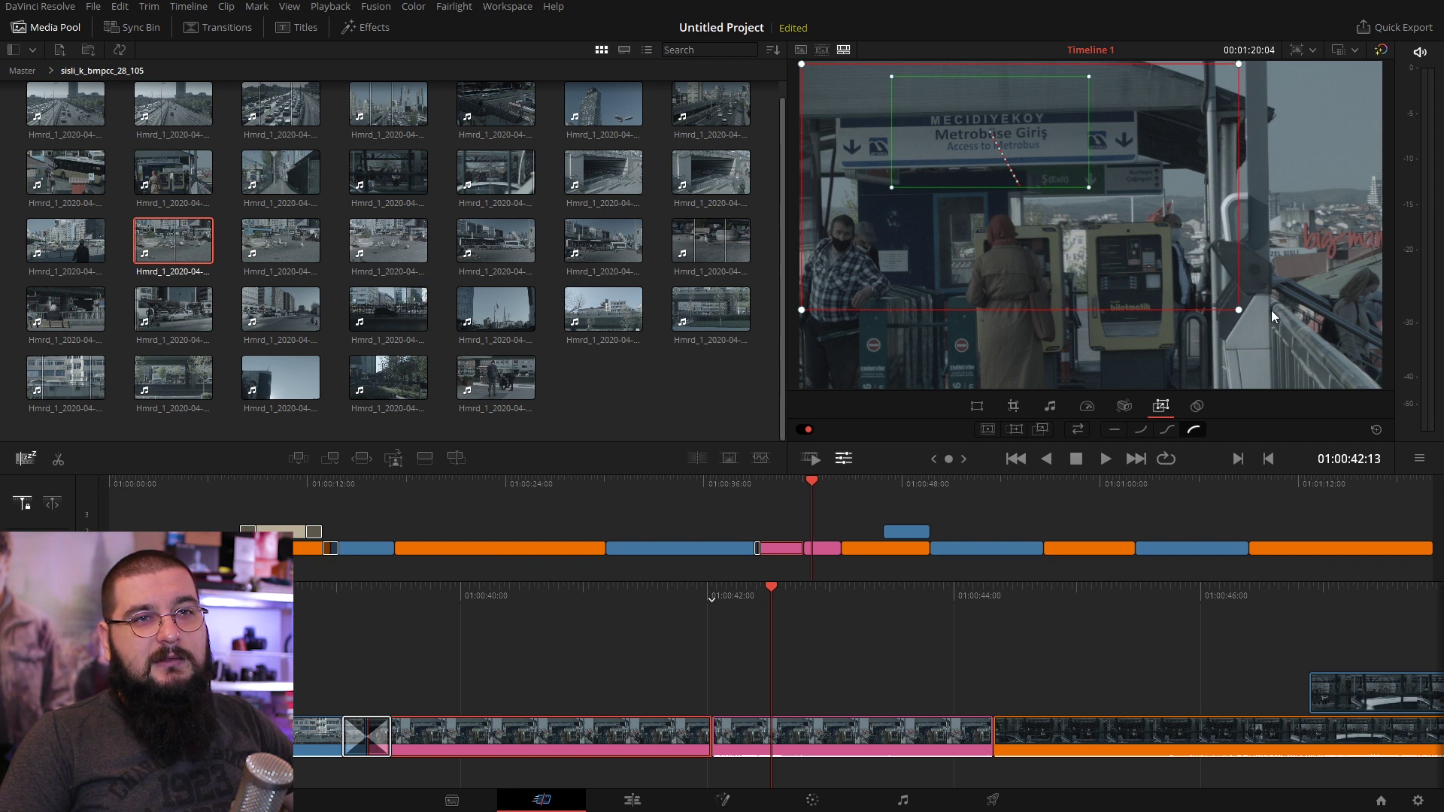
drag(1239, 309, 1367, 382)
drag(1192, 277, 1047, 229)
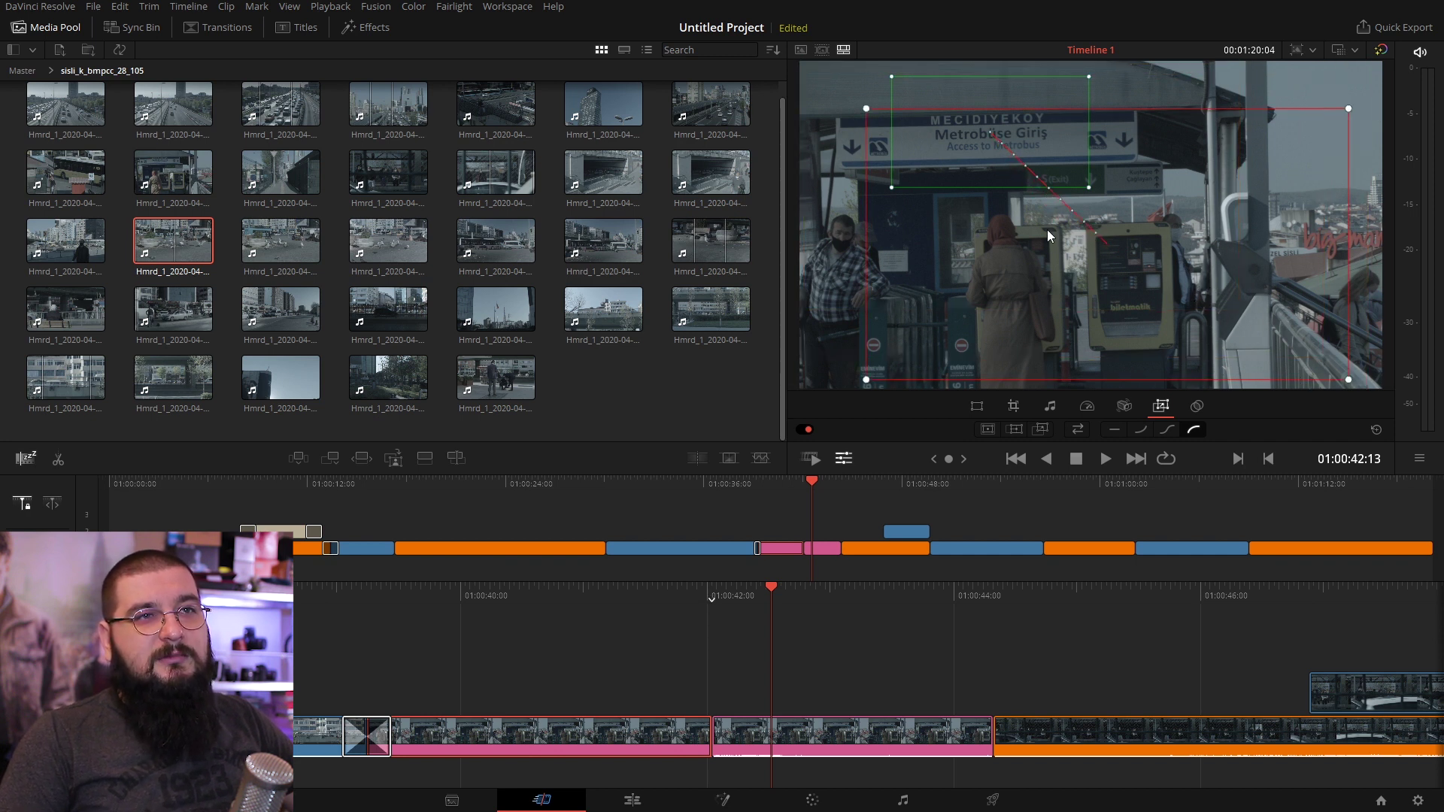
drag(1047, 229, 1035, 214)
drag(1336, 365, 1366, 383)
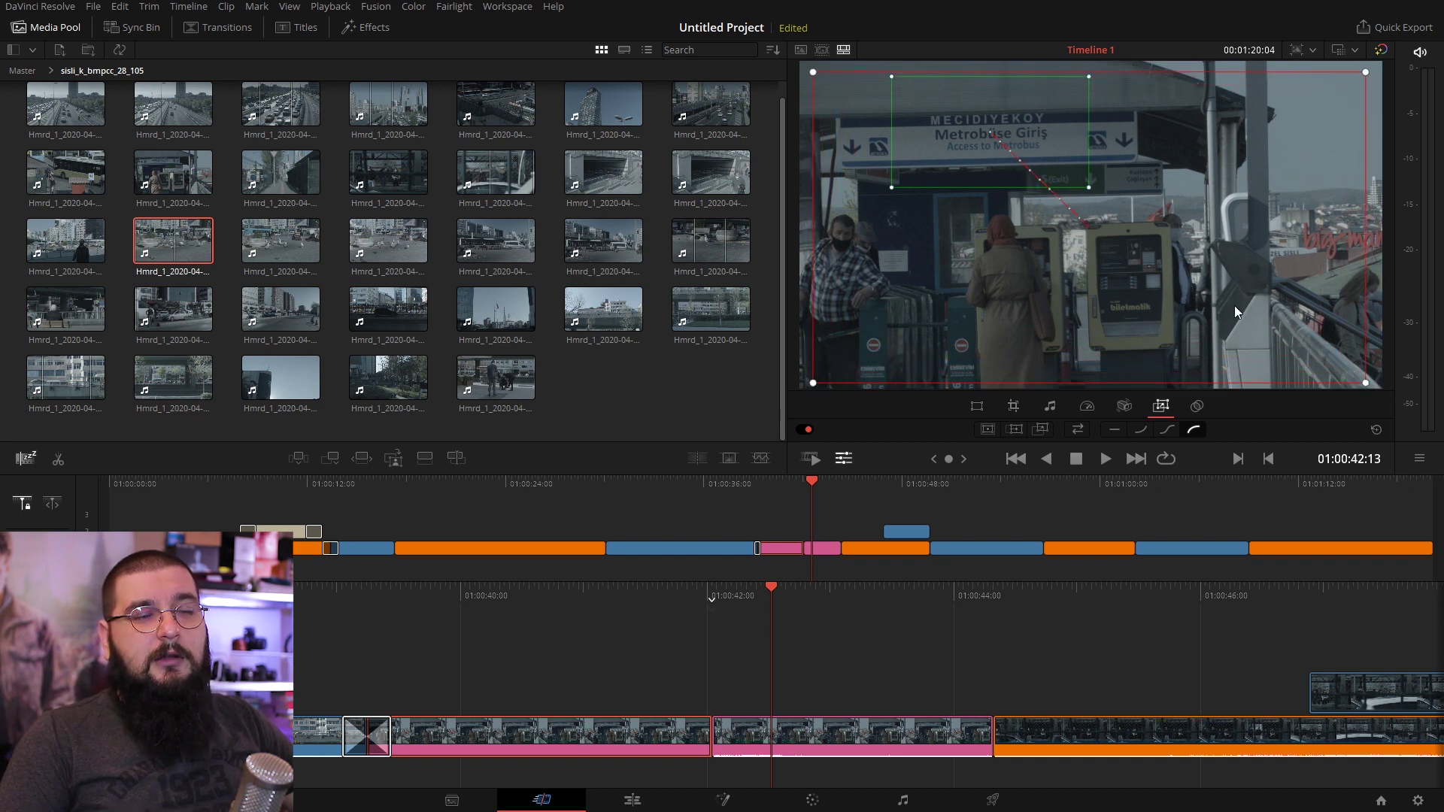
Step: Preview the new zoom, then switch it to Linear easing and replay the clip
click(844, 459)
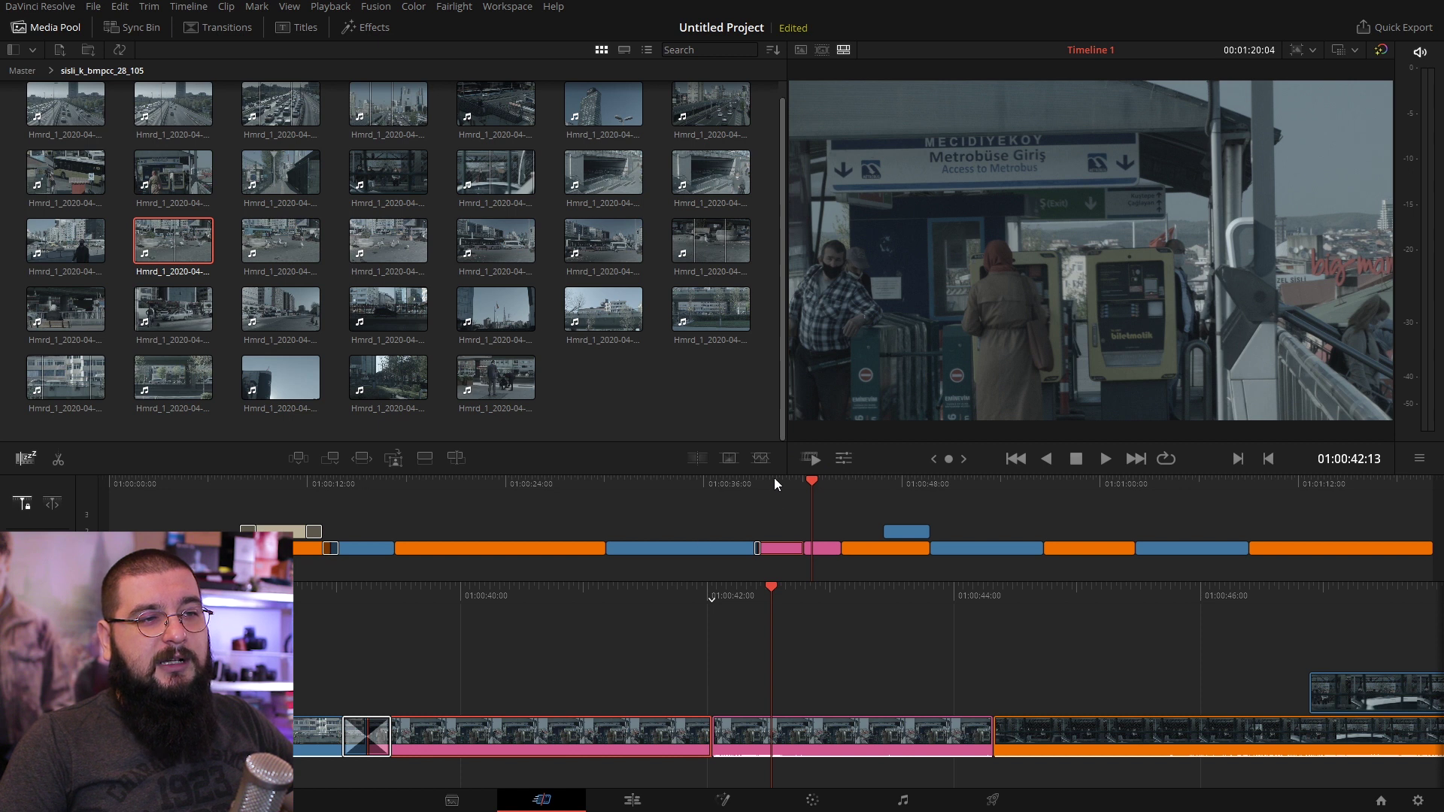
click(762, 482)
key(space)
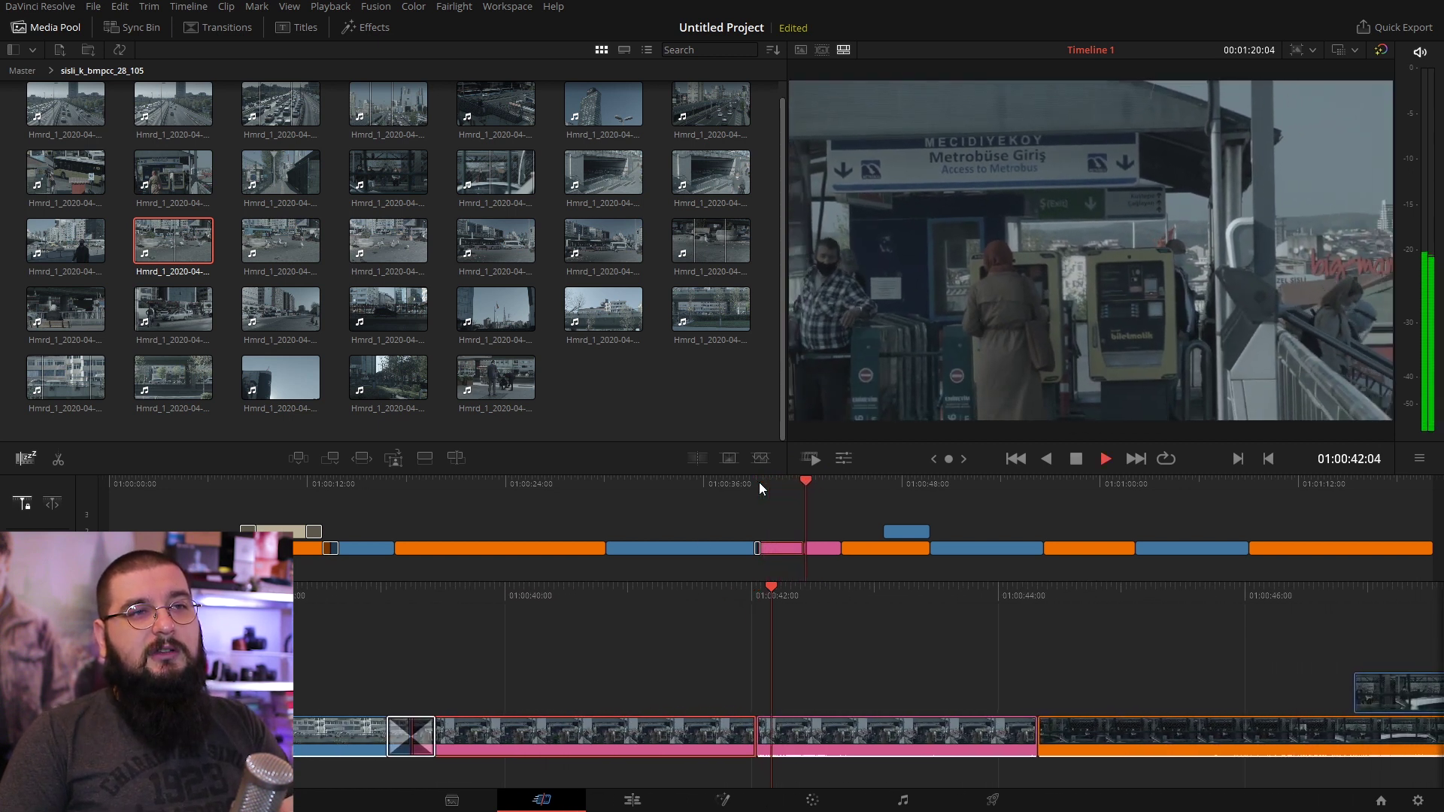
key(space)
click(844, 459)
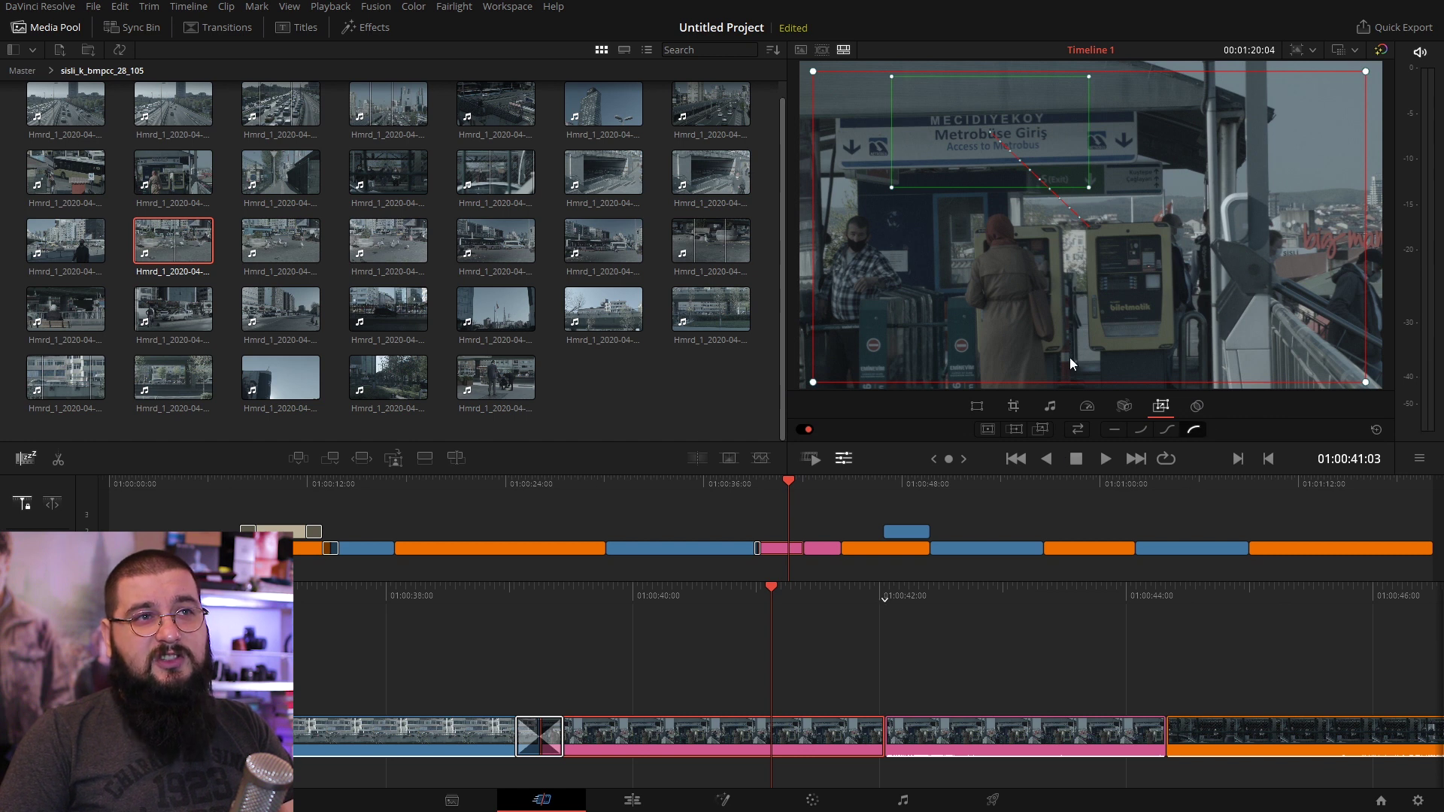
click(1115, 431)
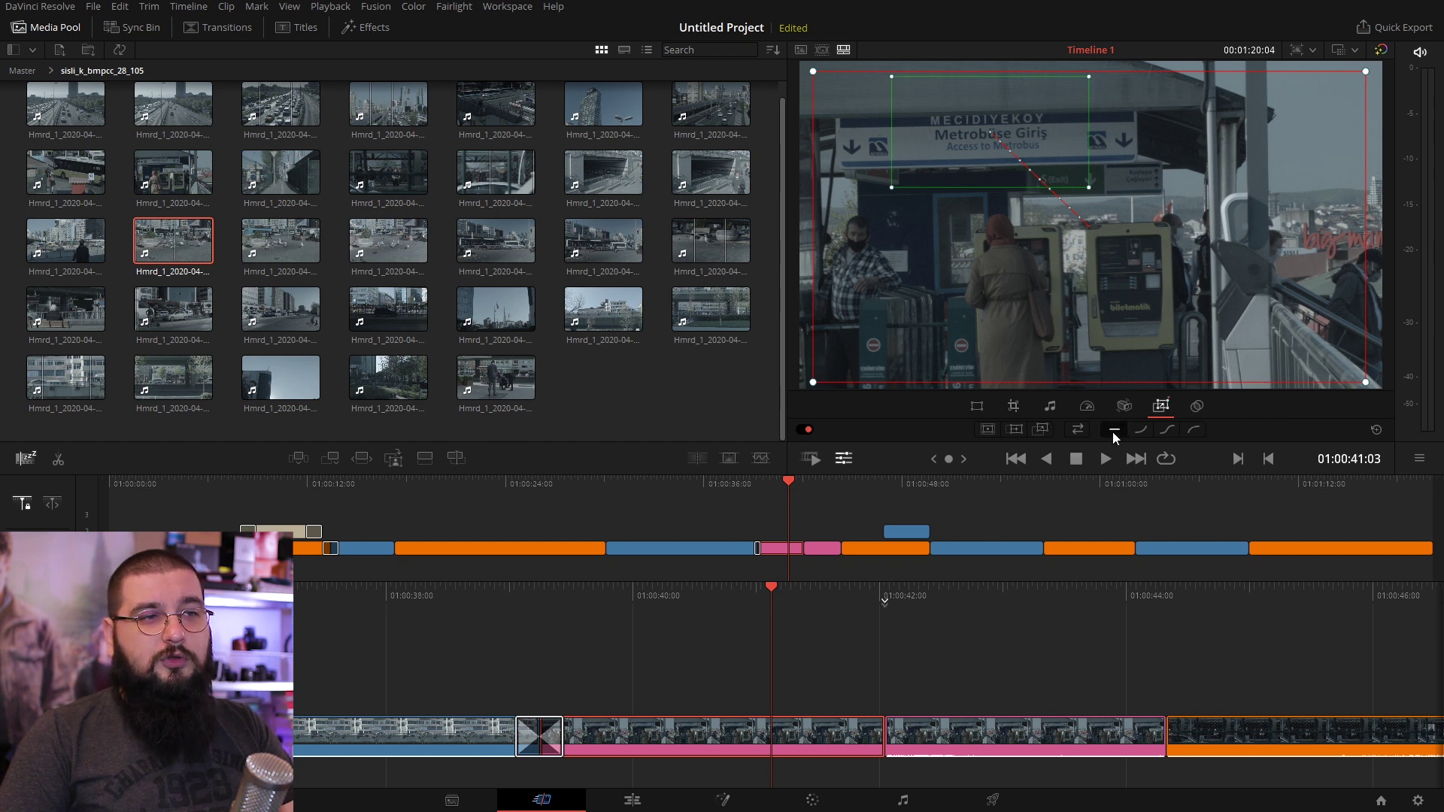
key(space)
click(760, 494)
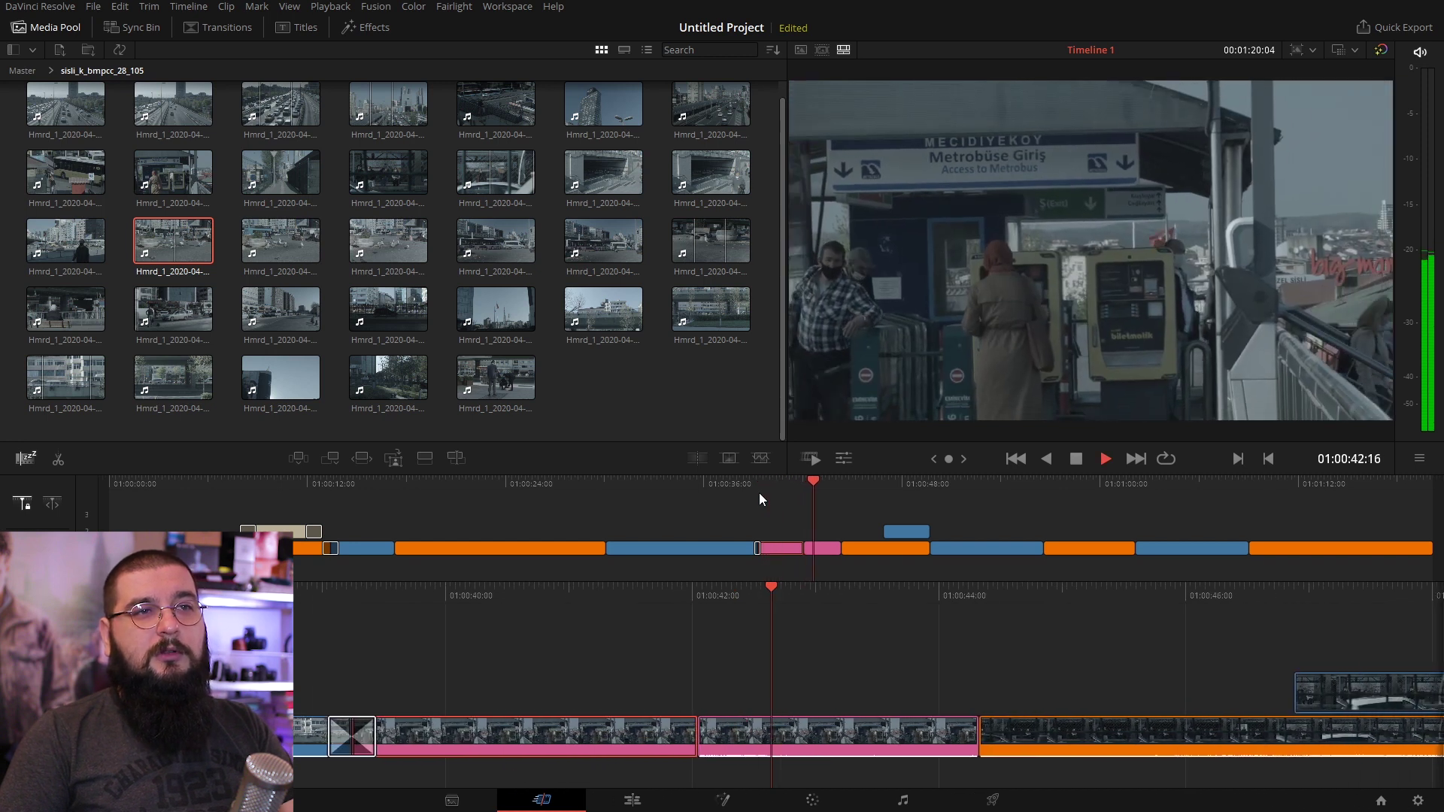
Step: Stop playback, deselect the pink clip, and park the playhead on the pigeons shot at 01:00:53; leave Project Settings unchanged
click(784, 482)
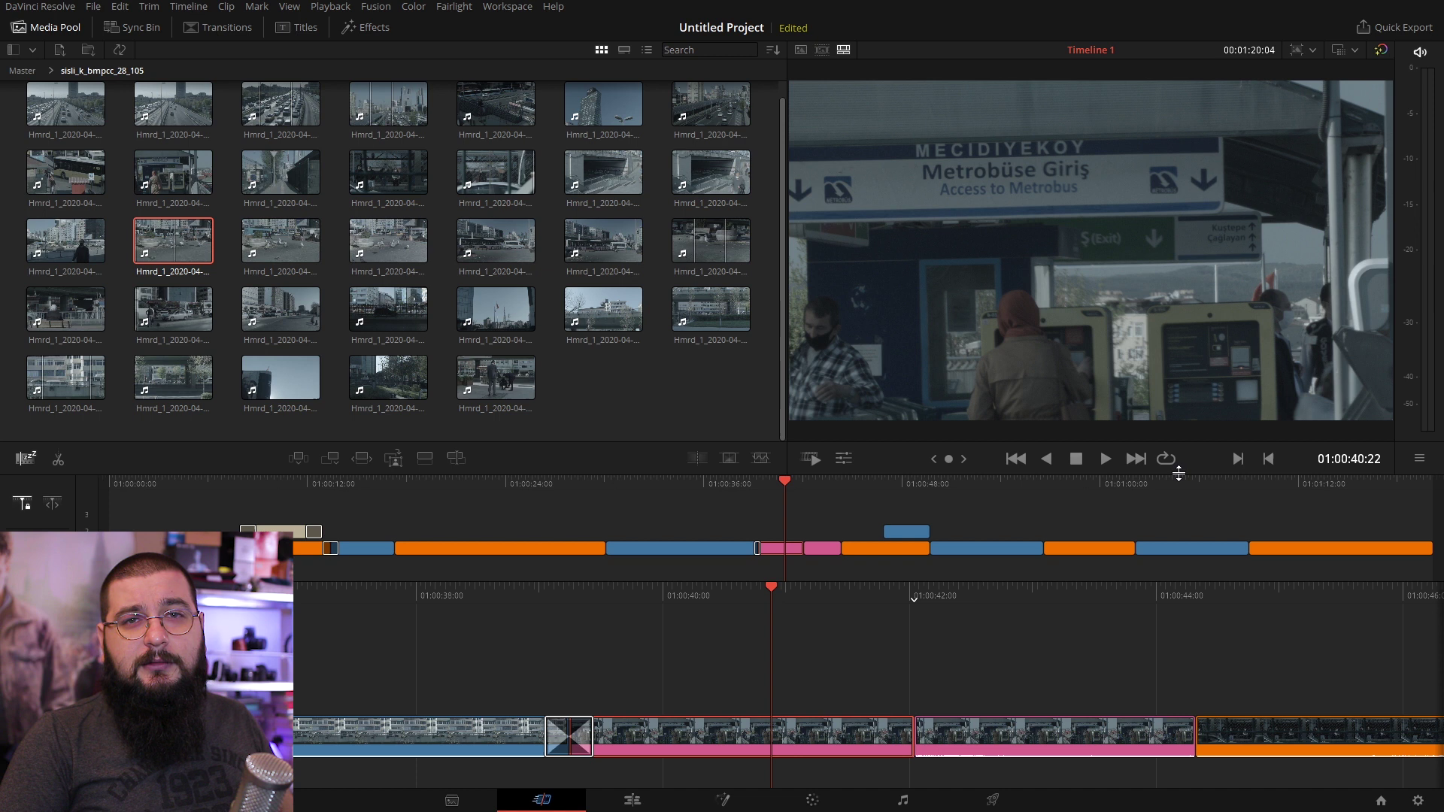
click(822, 491)
drag(856, 484, 992, 486)
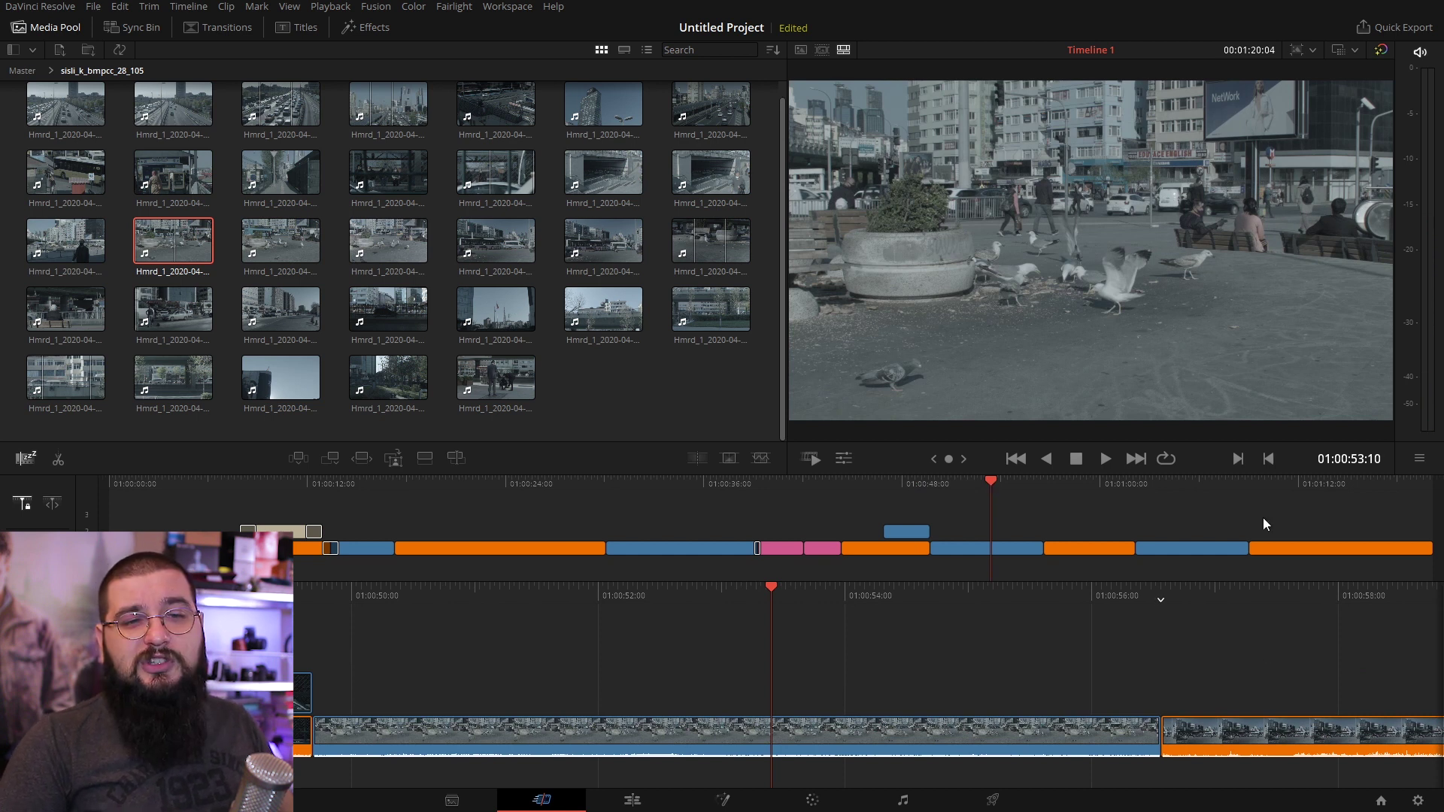
click(1418, 801)
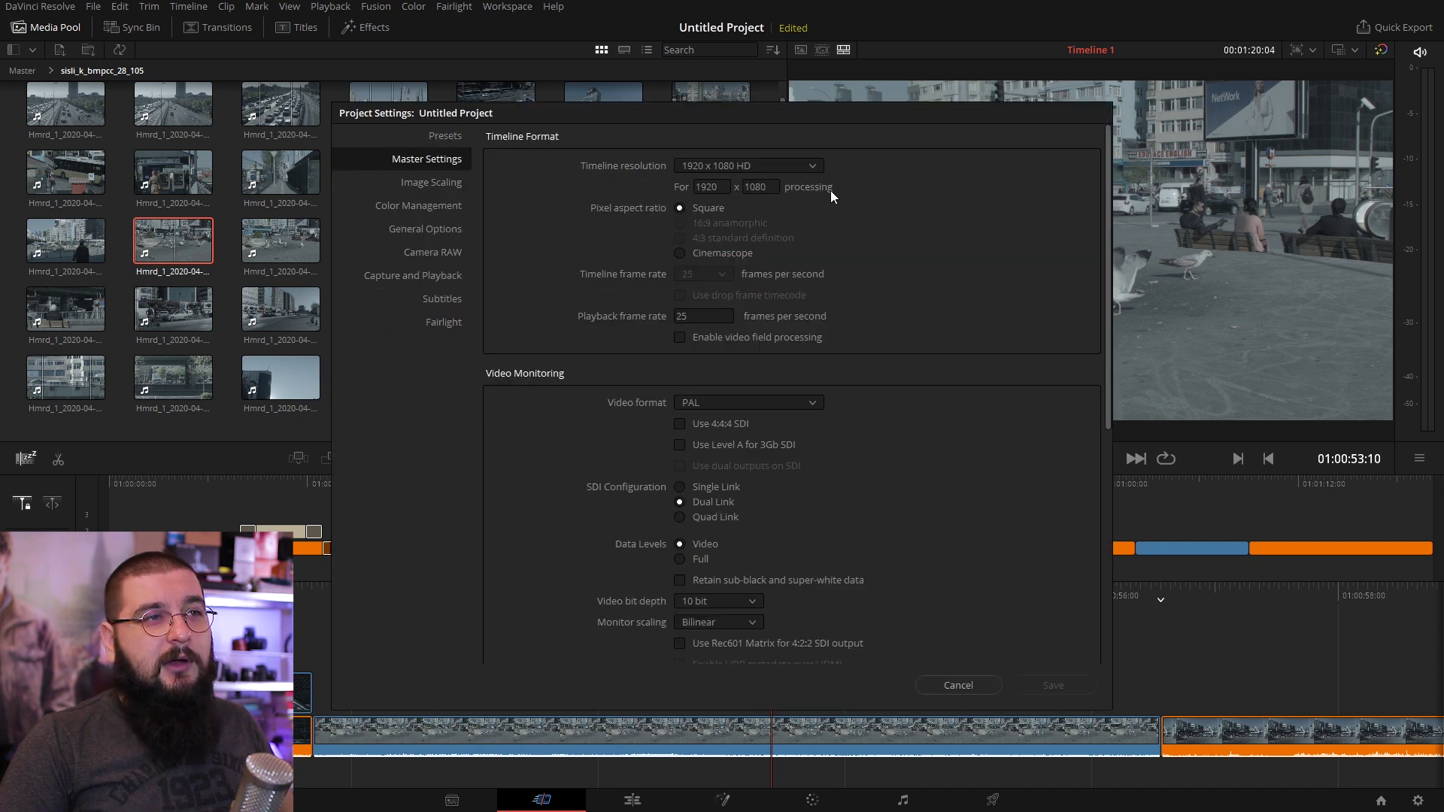
click(927, 686)
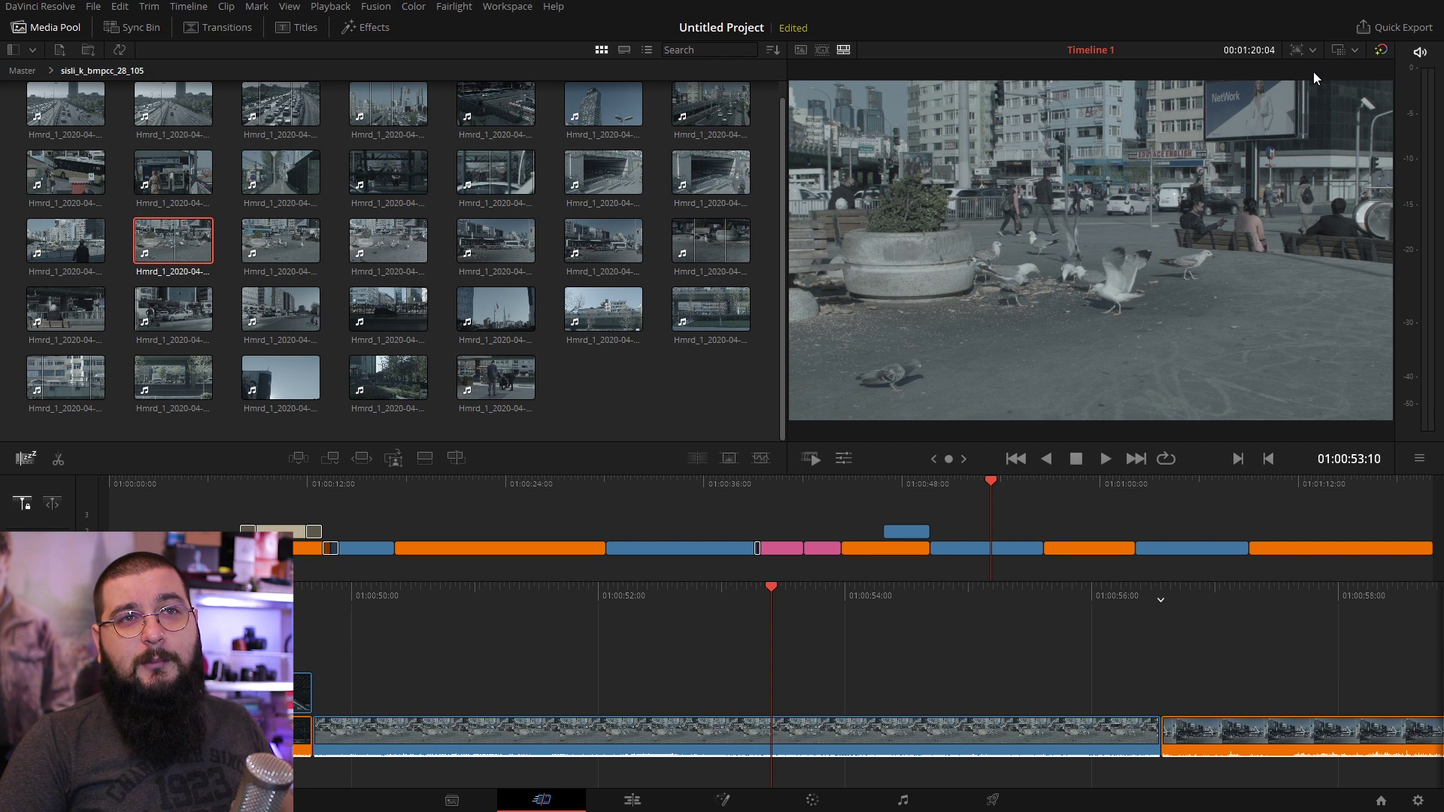
Step: Try the Portrait 1080 x 1920 timeline preset, then switch to Square 1080 x 1080
click(1314, 50)
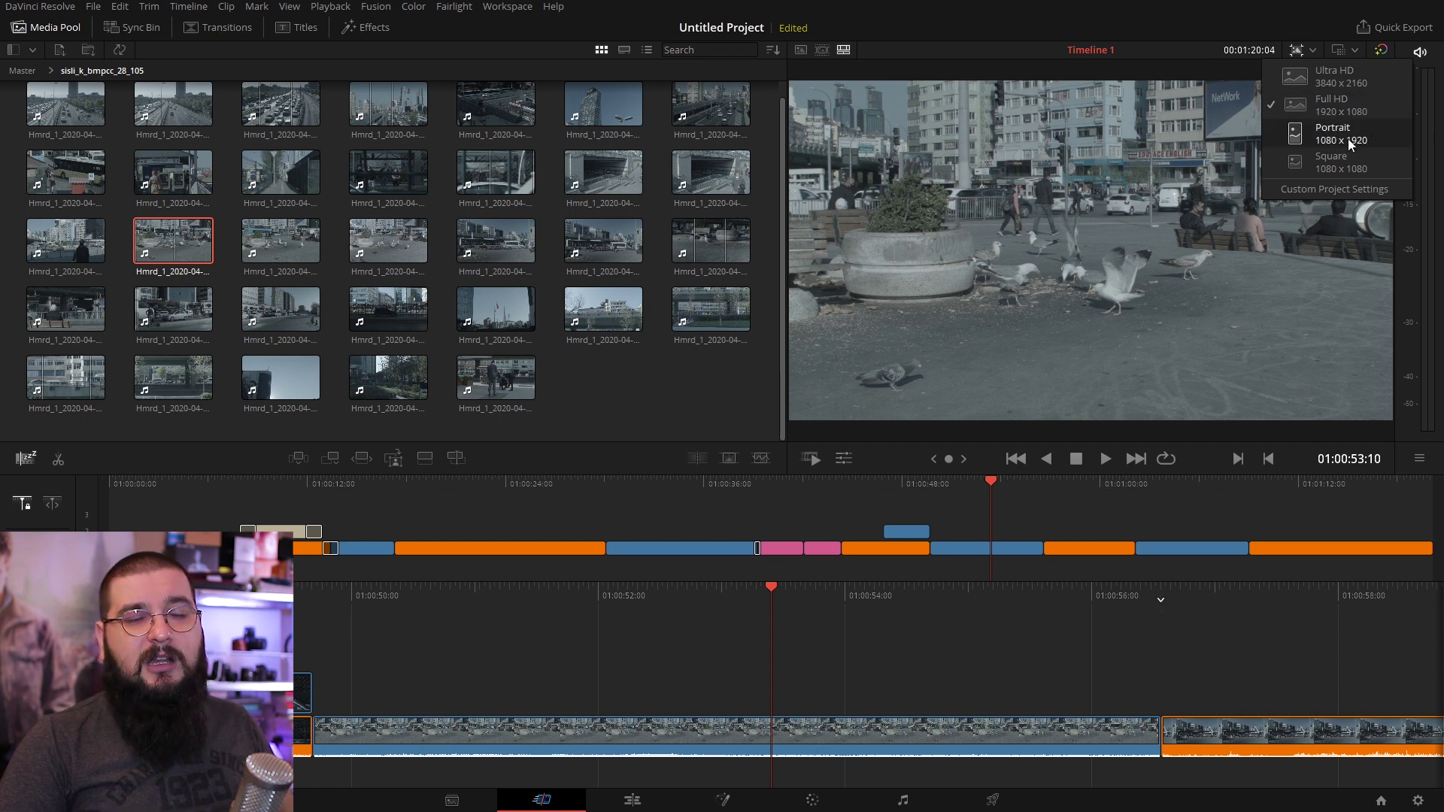
click(1348, 138)
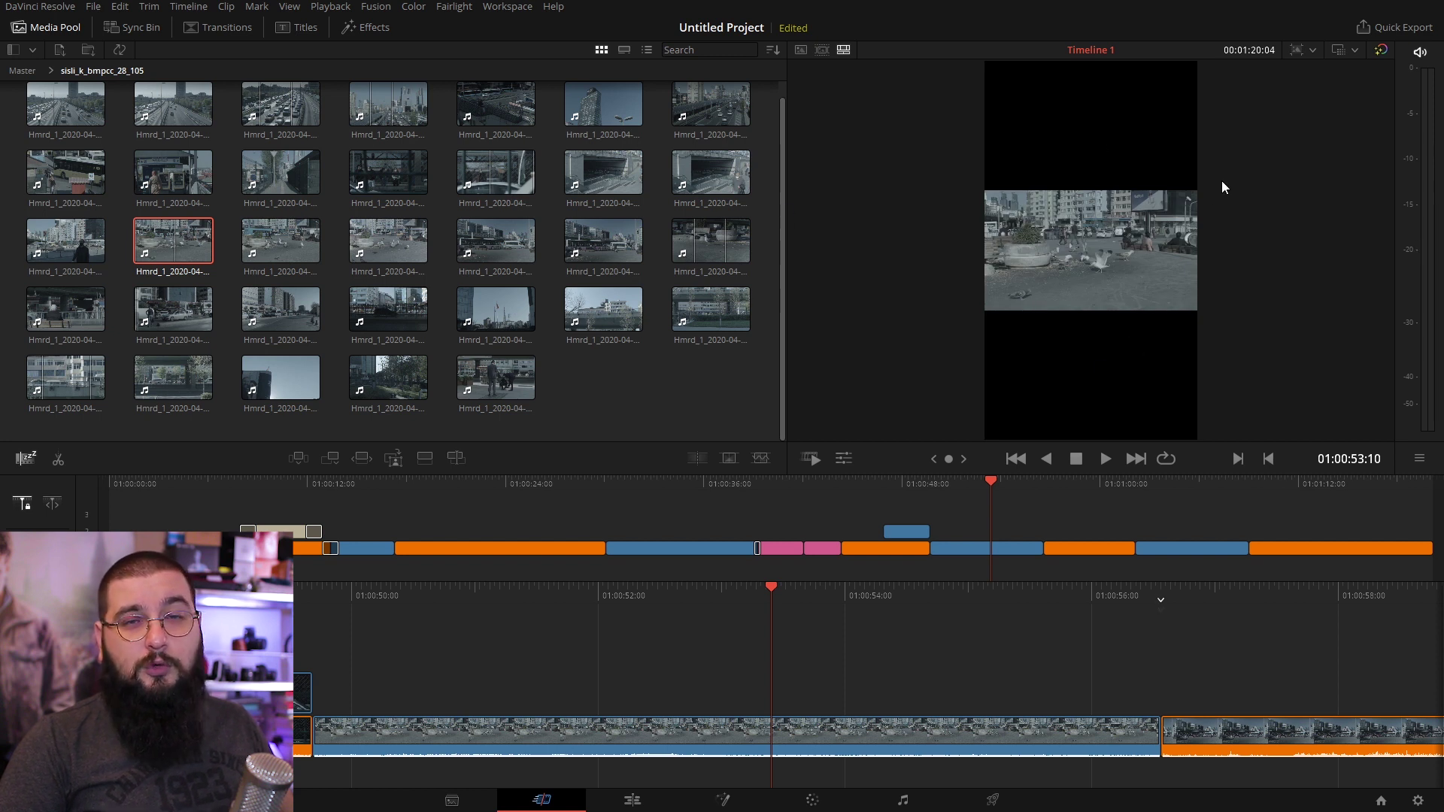
click(1316, 48)
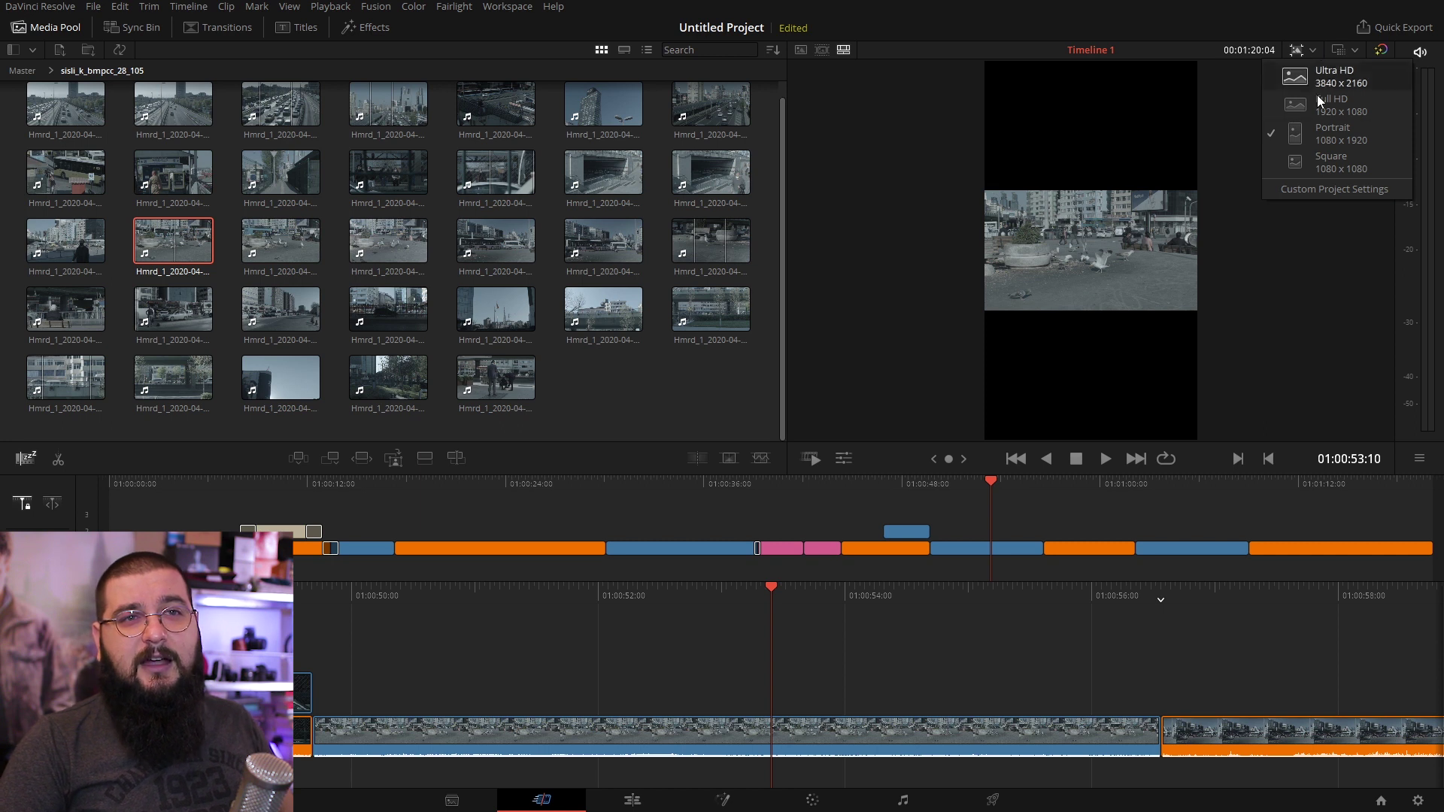
click(1325, 161)
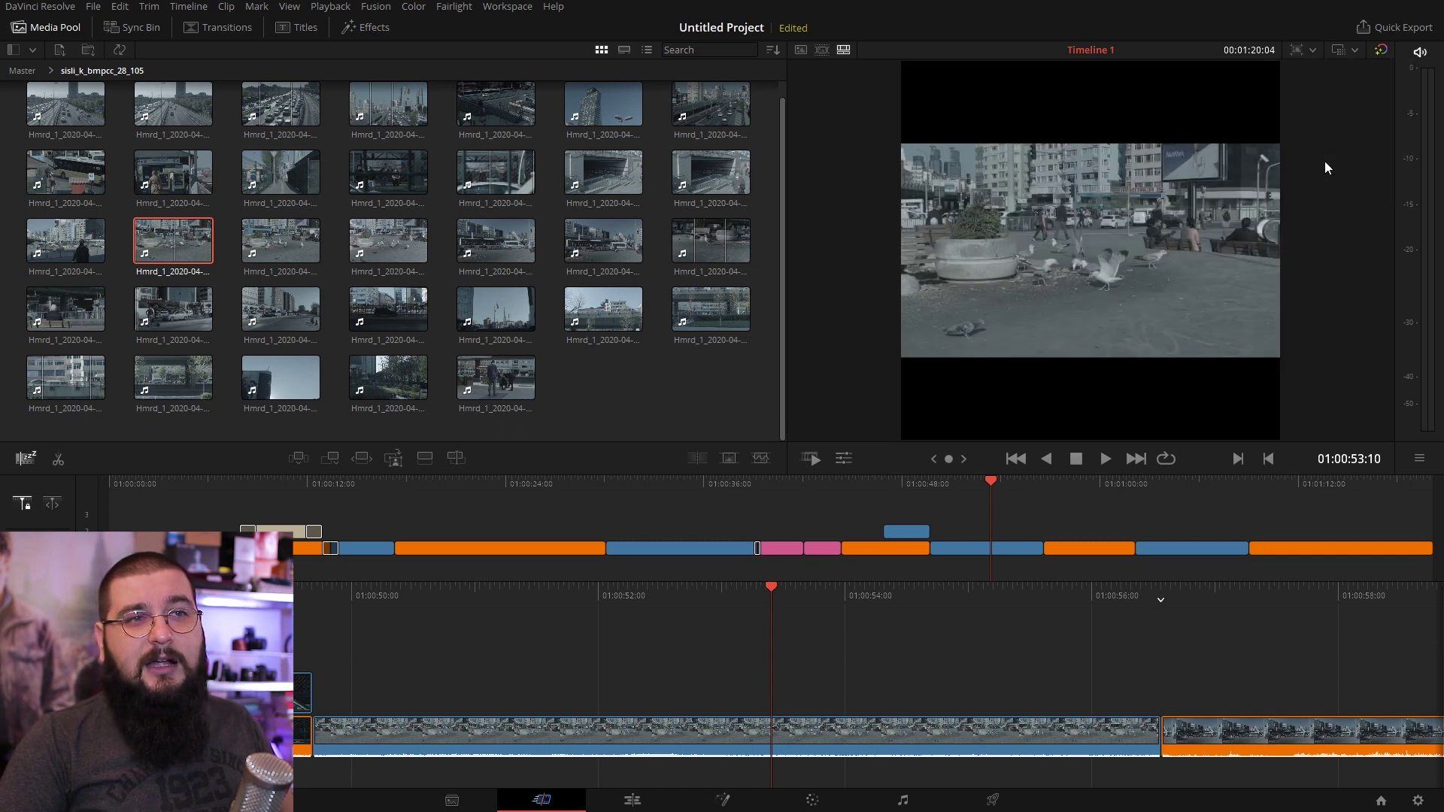
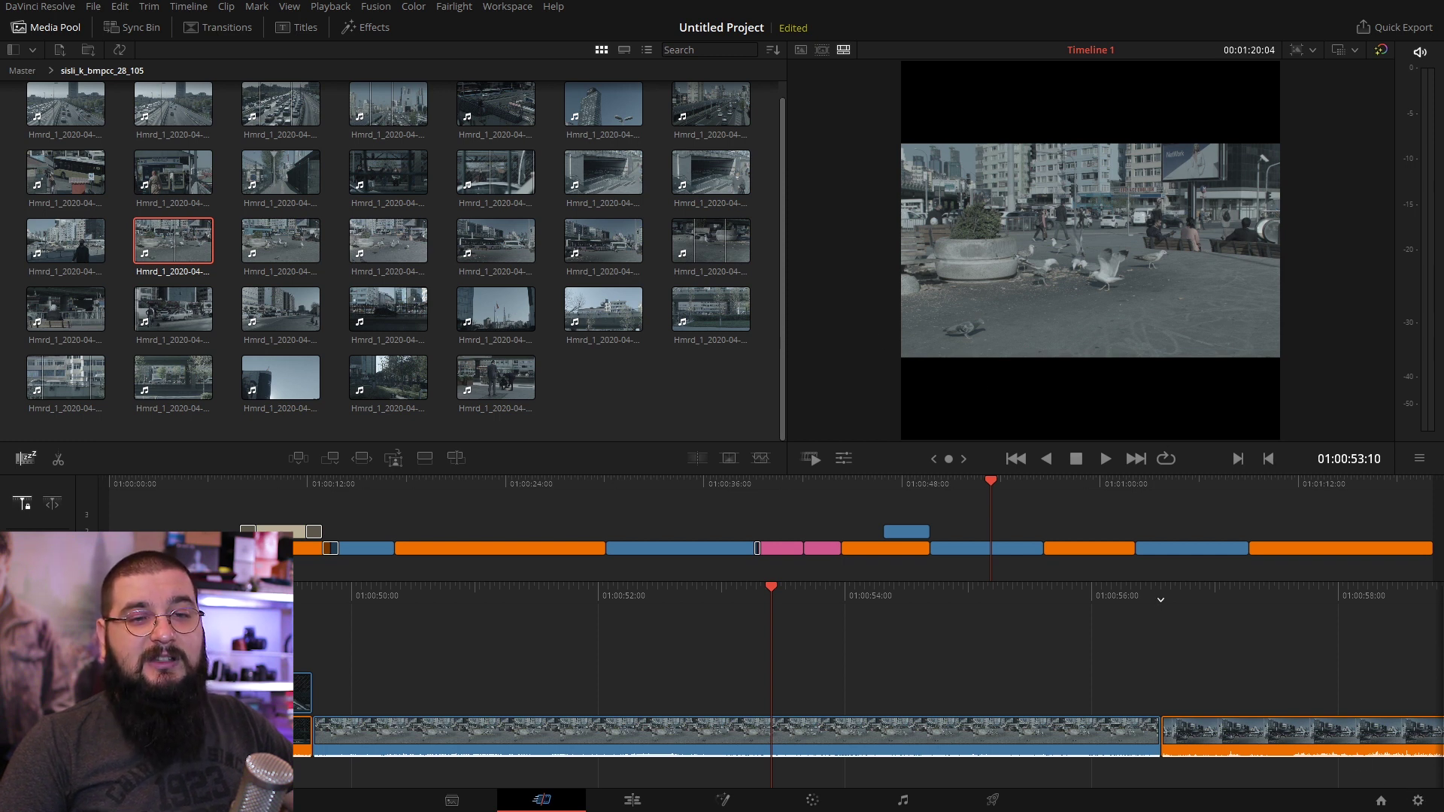
Step: In Image Scaling, set mismatched resolution files to Scale full frame with crop and save
click(1418, 800)
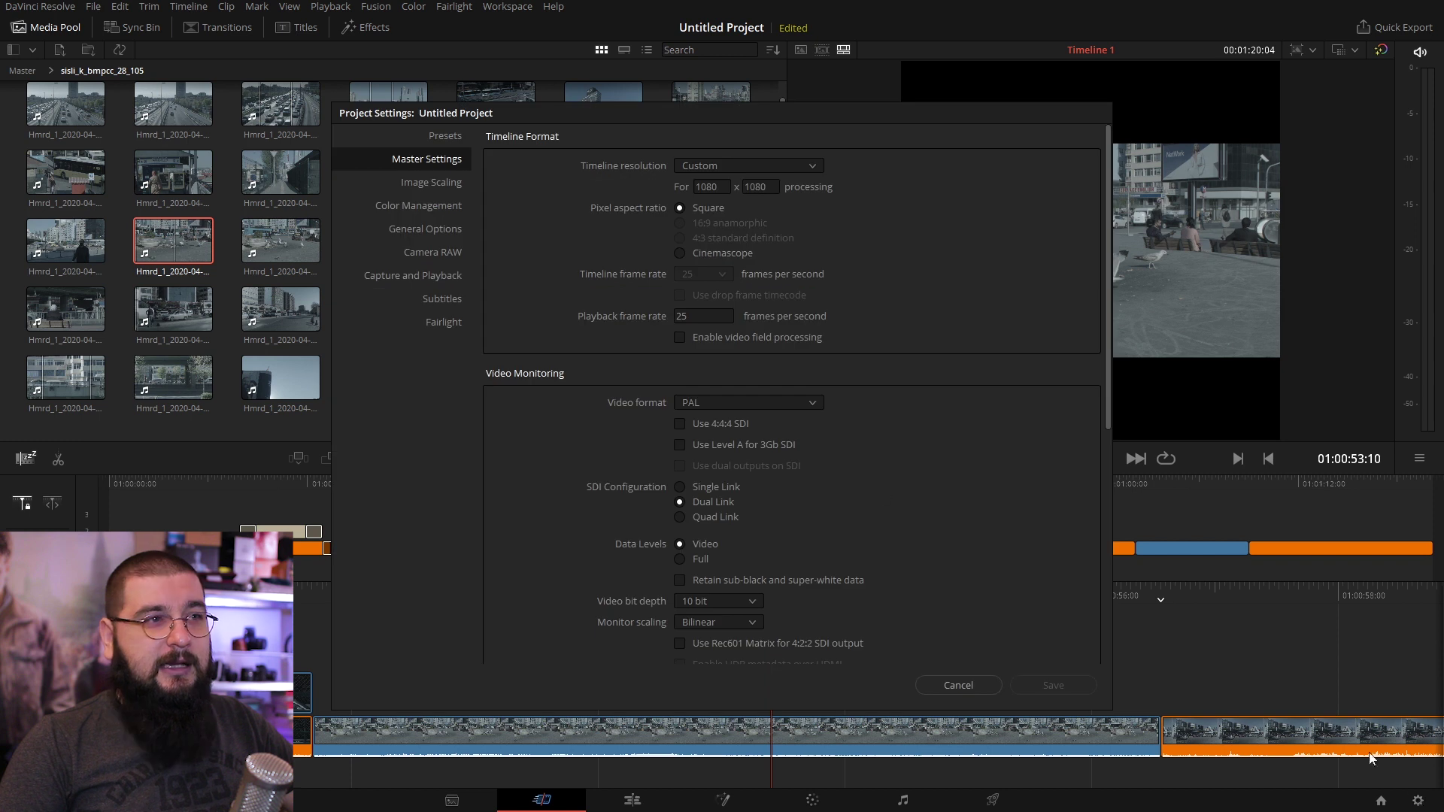
click(430, 179)
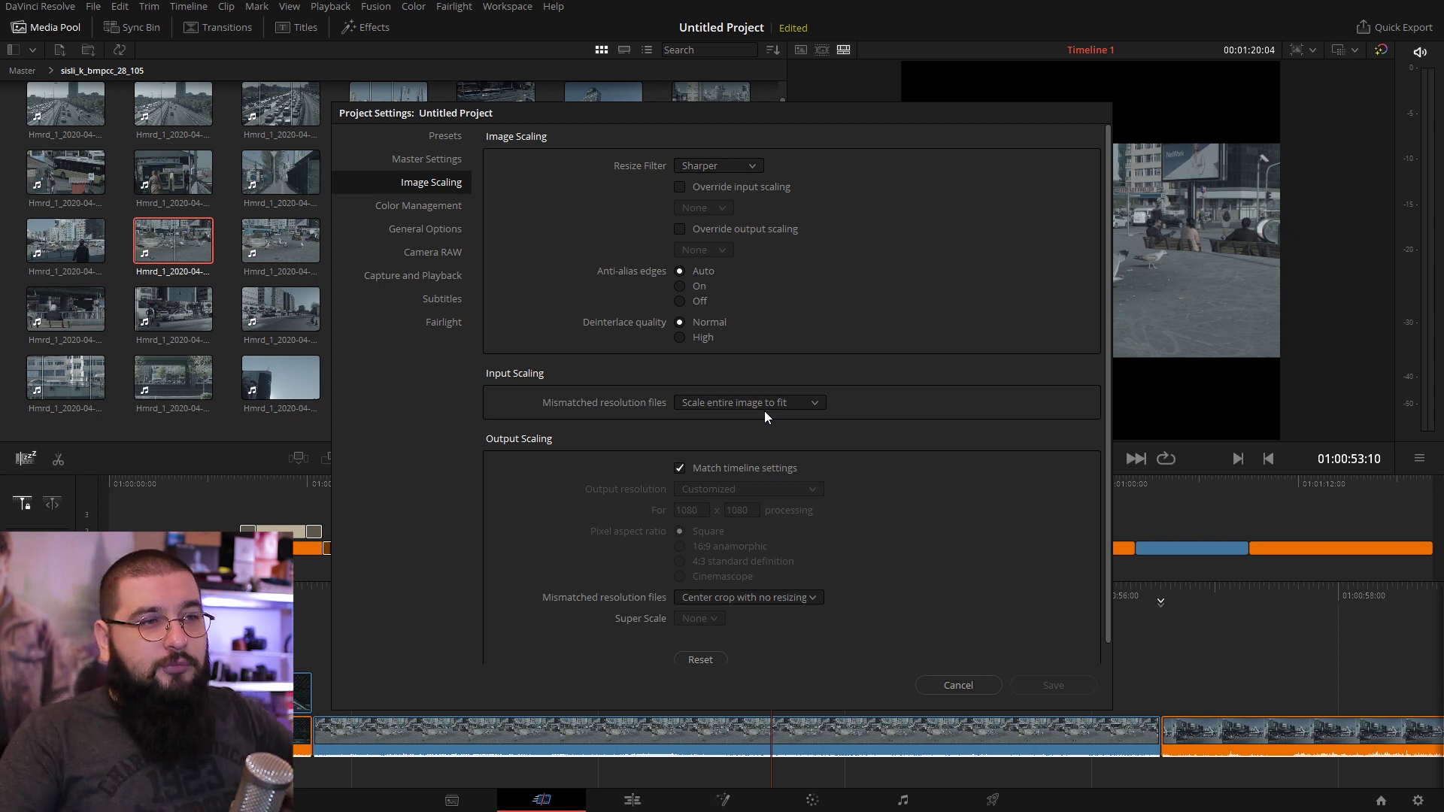
click(768, 404)
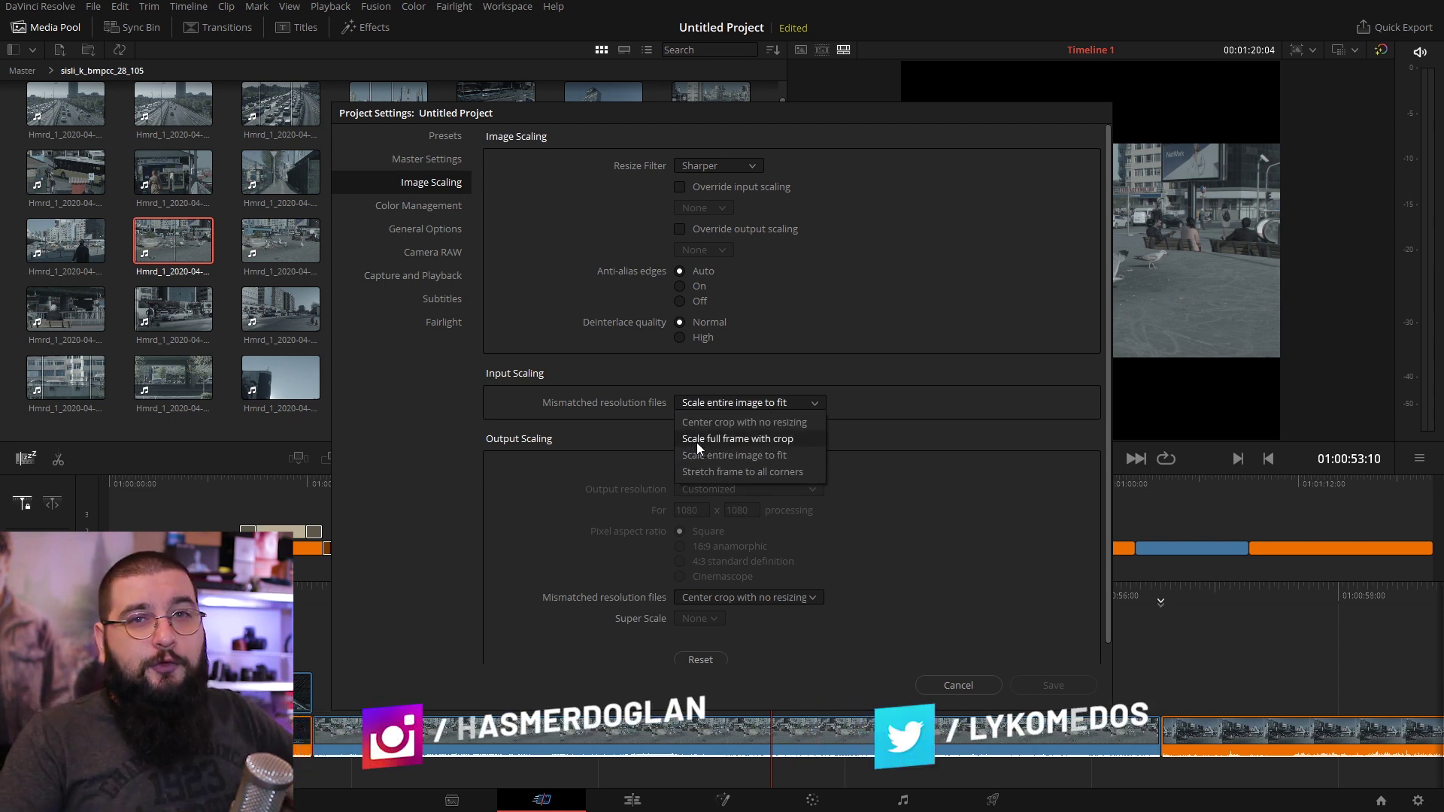
click(757, 443)
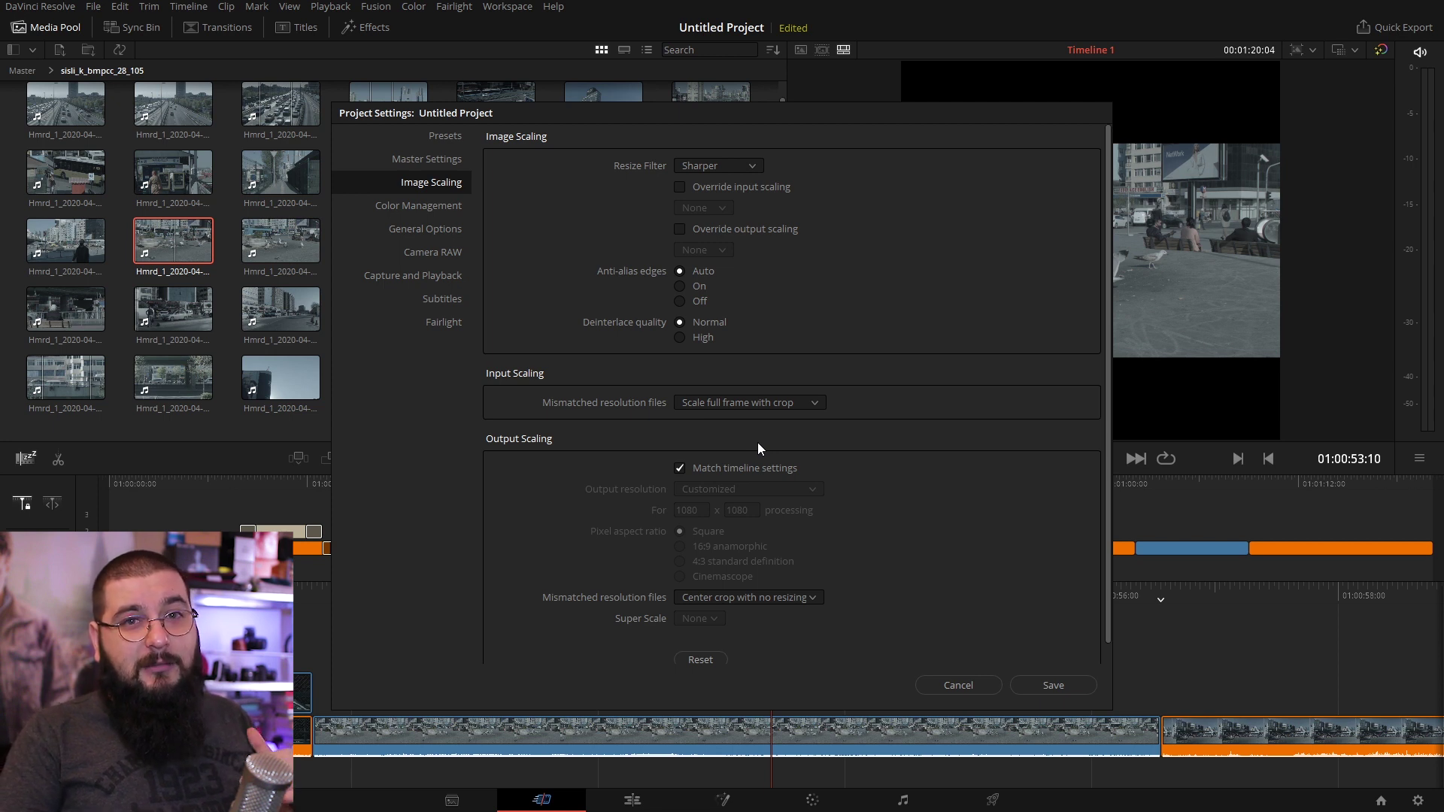
click(1051, 686)
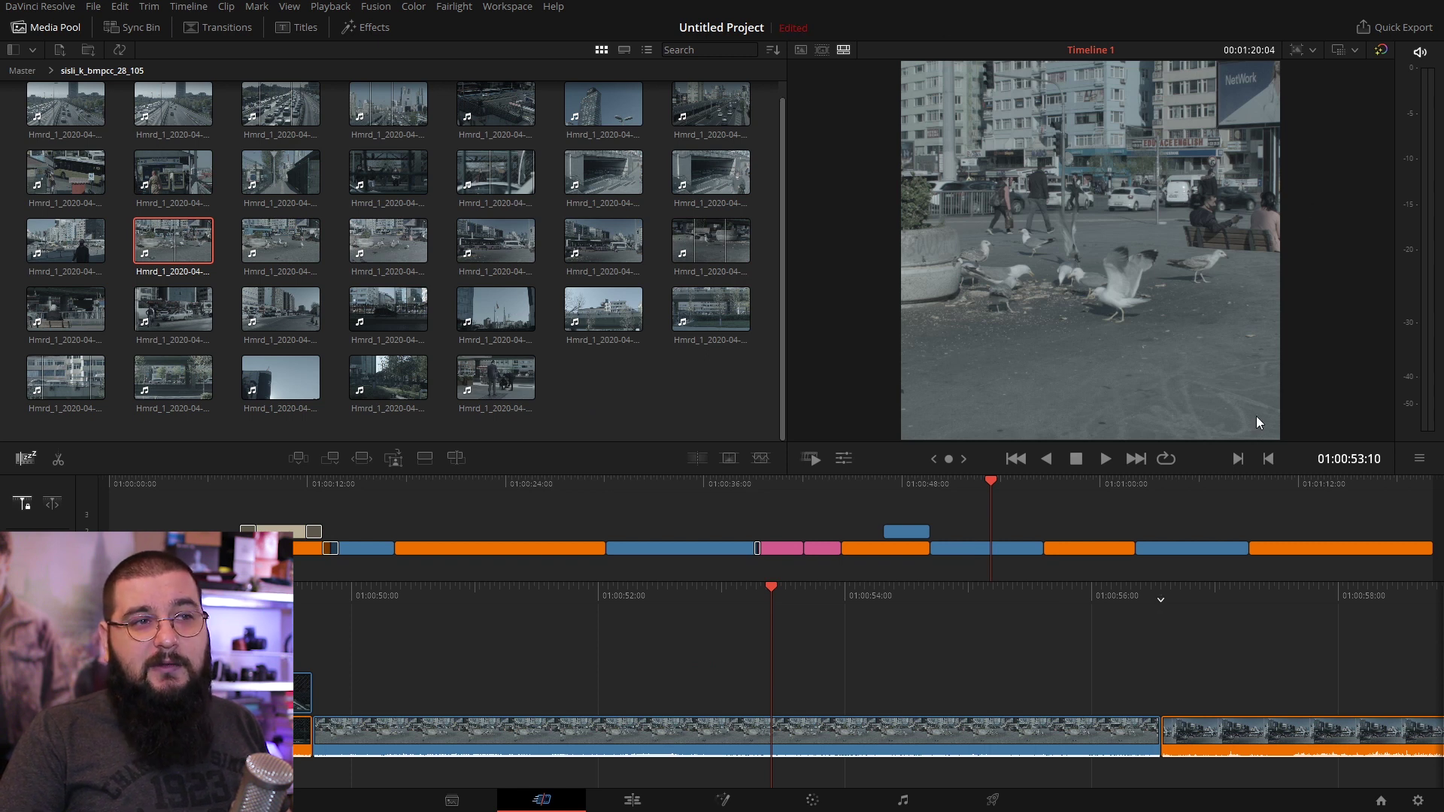
Step: Switch the timeline frame to portrait, then to a landscape preset
click(958, 749)
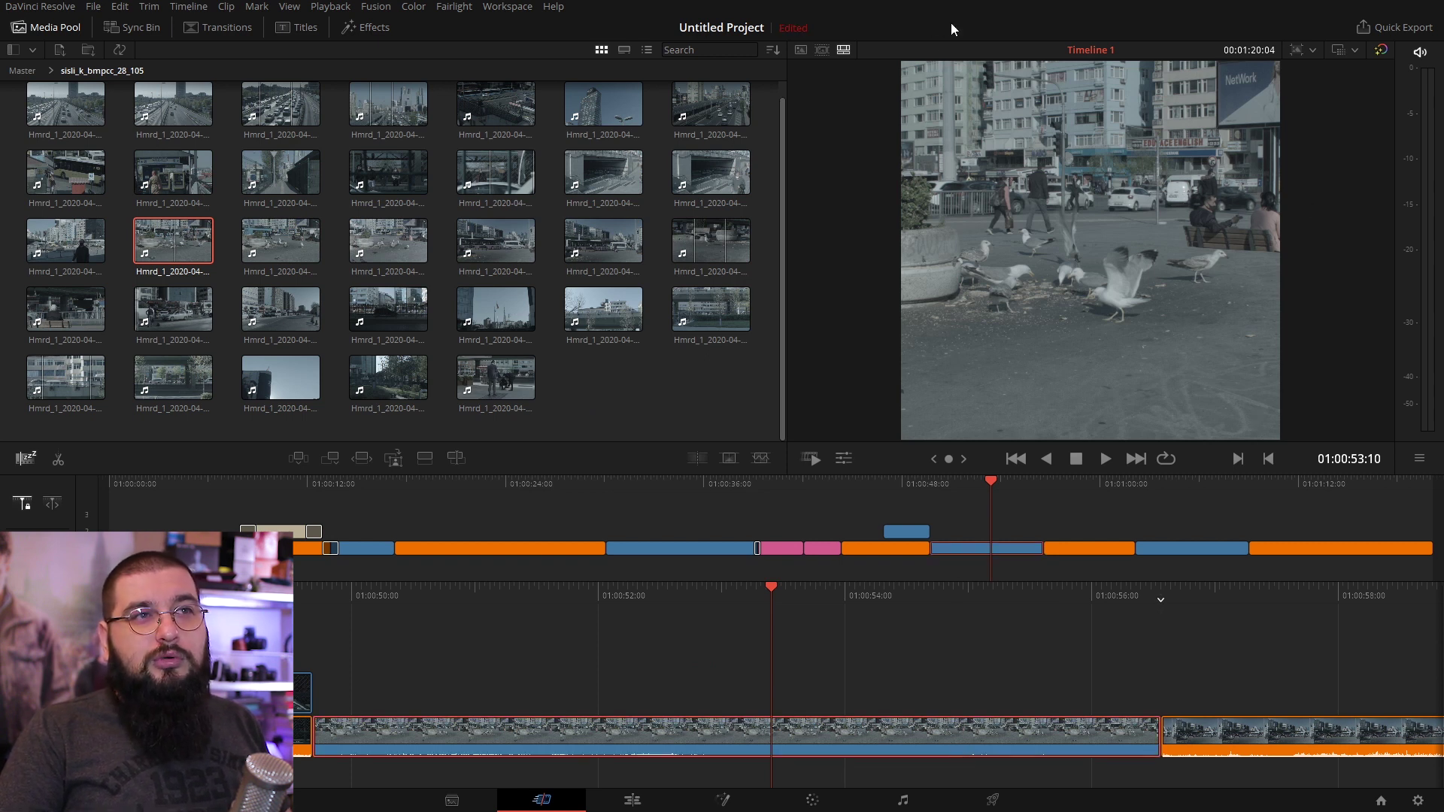
click(1313, 50)
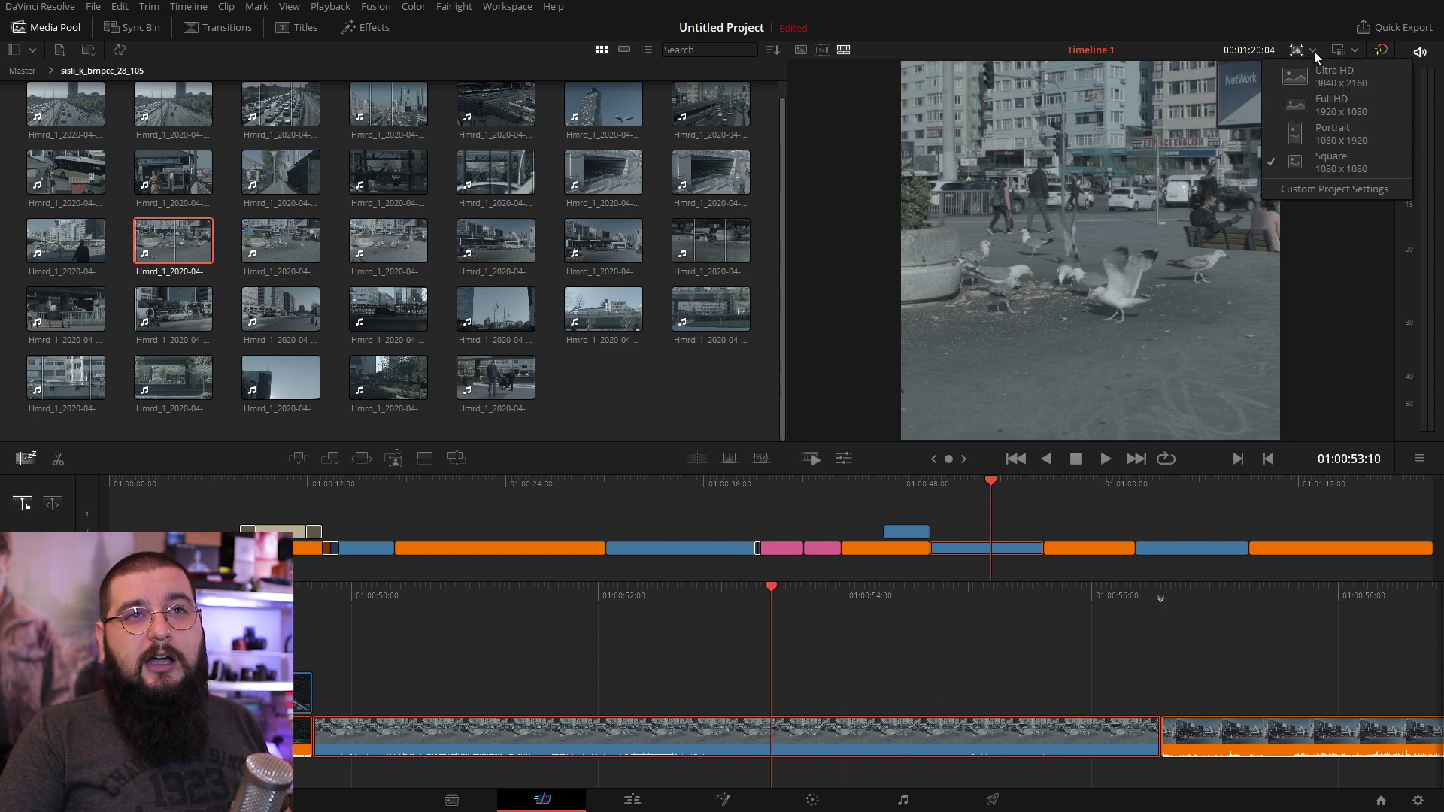
click(1326, 133)
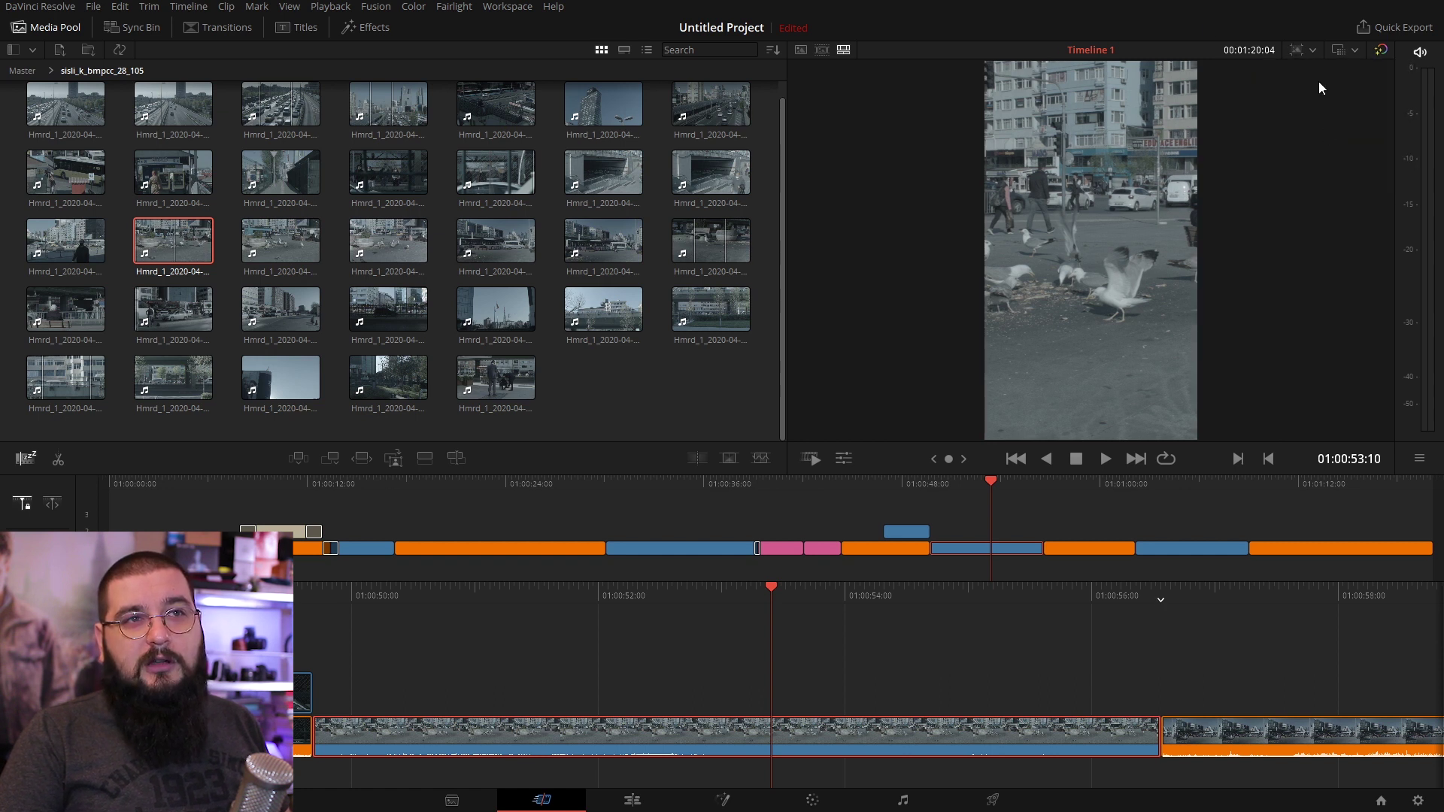
click(1313, 50)
click(1303, 104)
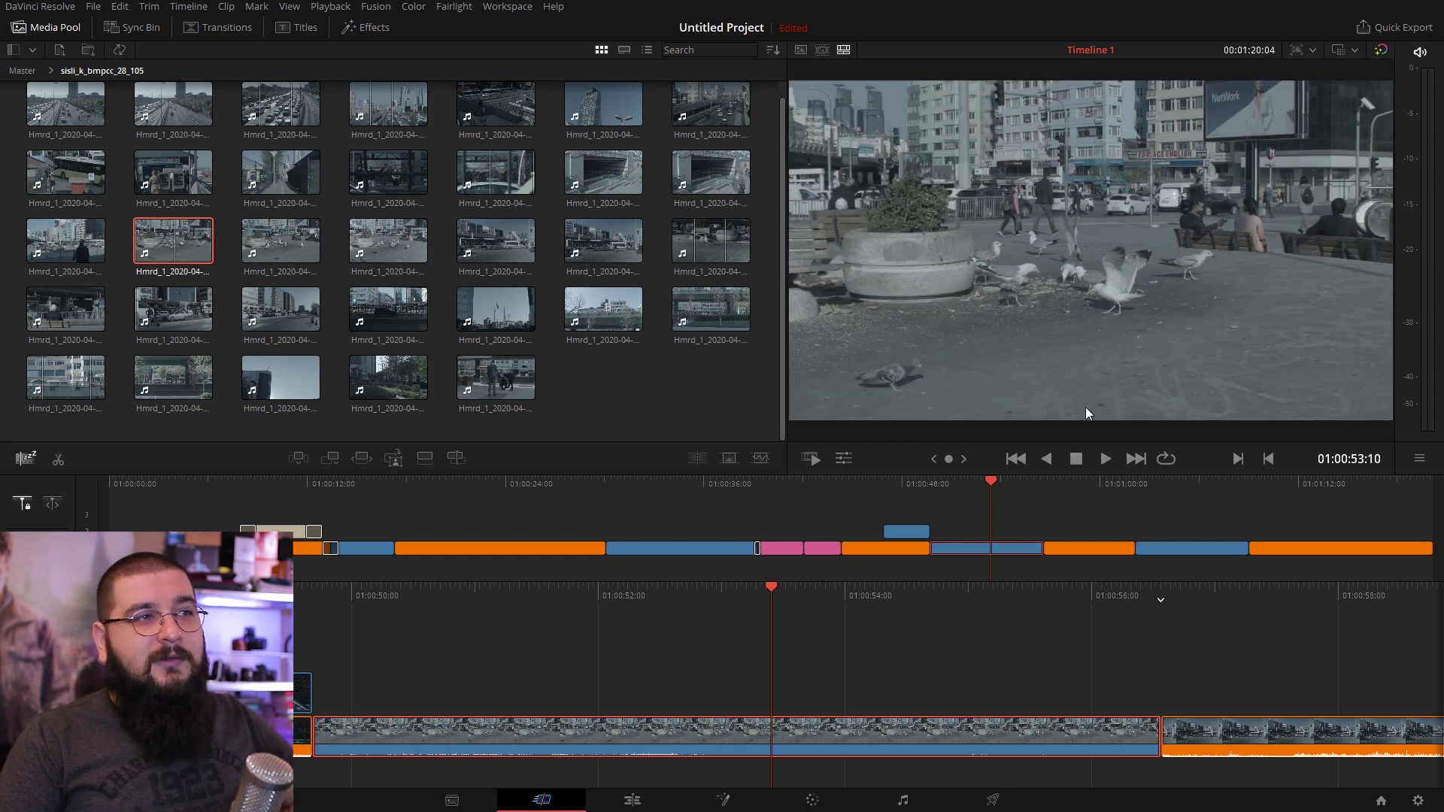
click(999, 680)
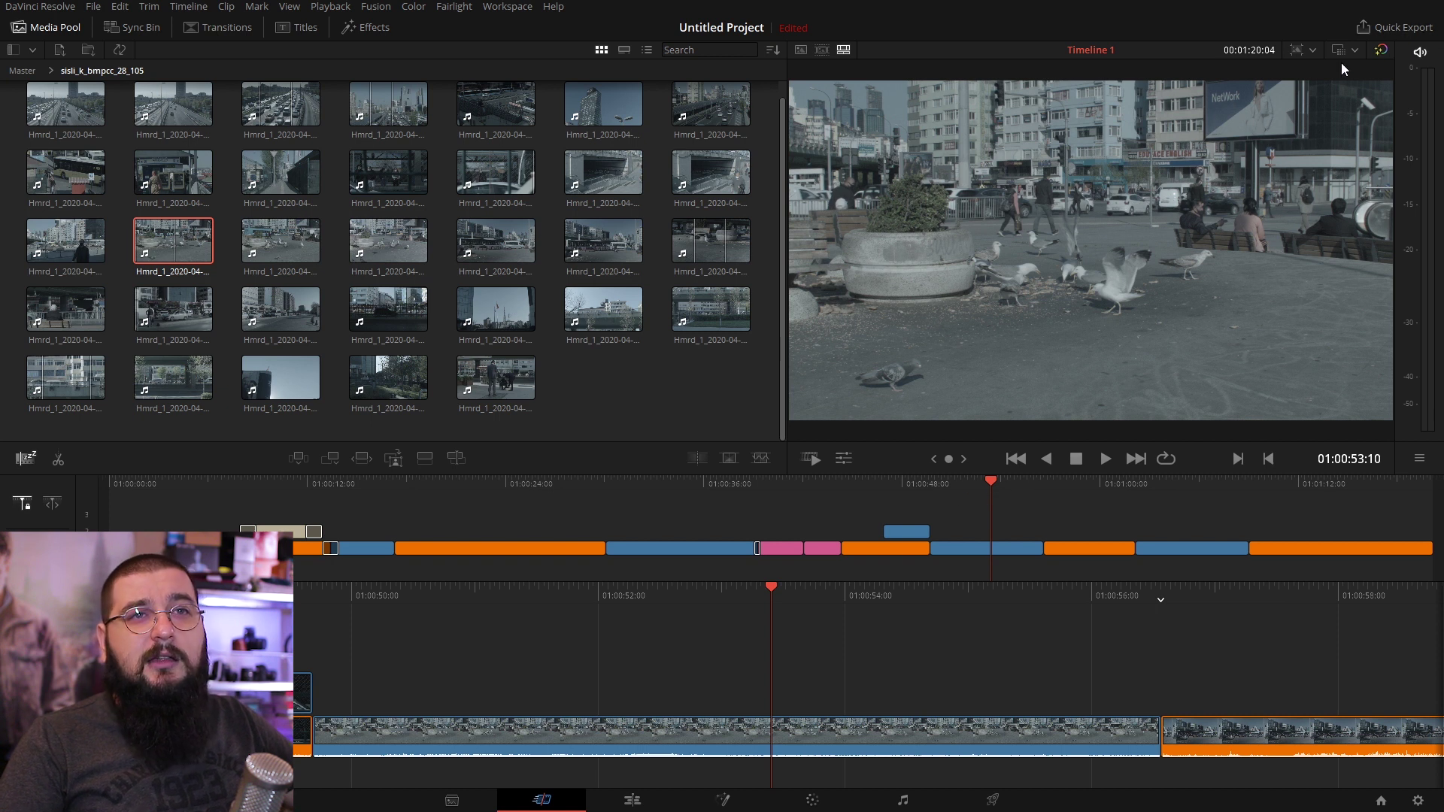
Step: Check the viewer's Color Science options without changes and move the playhead toward the timeline end
click(1356, 49)
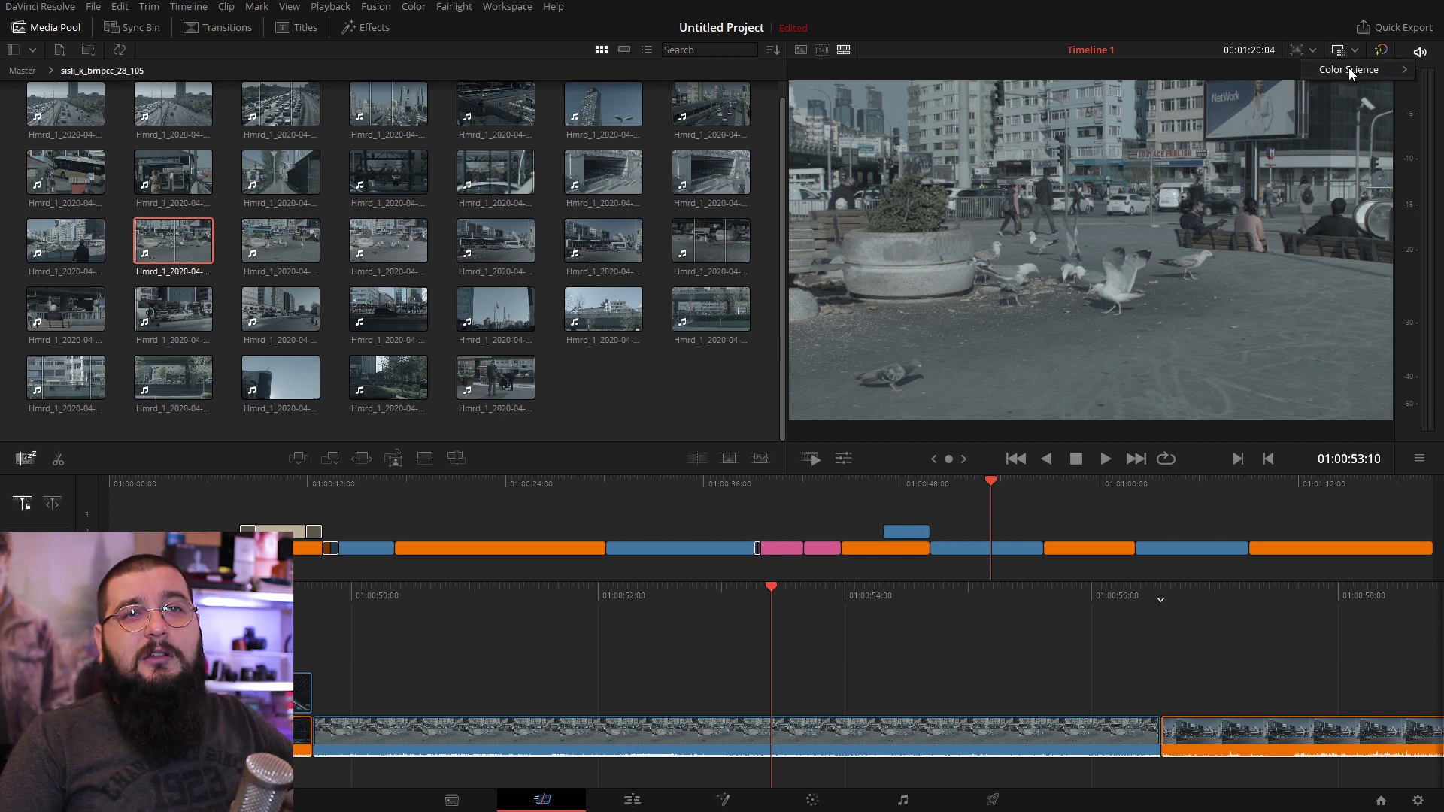
mouse_move(1350, 70)
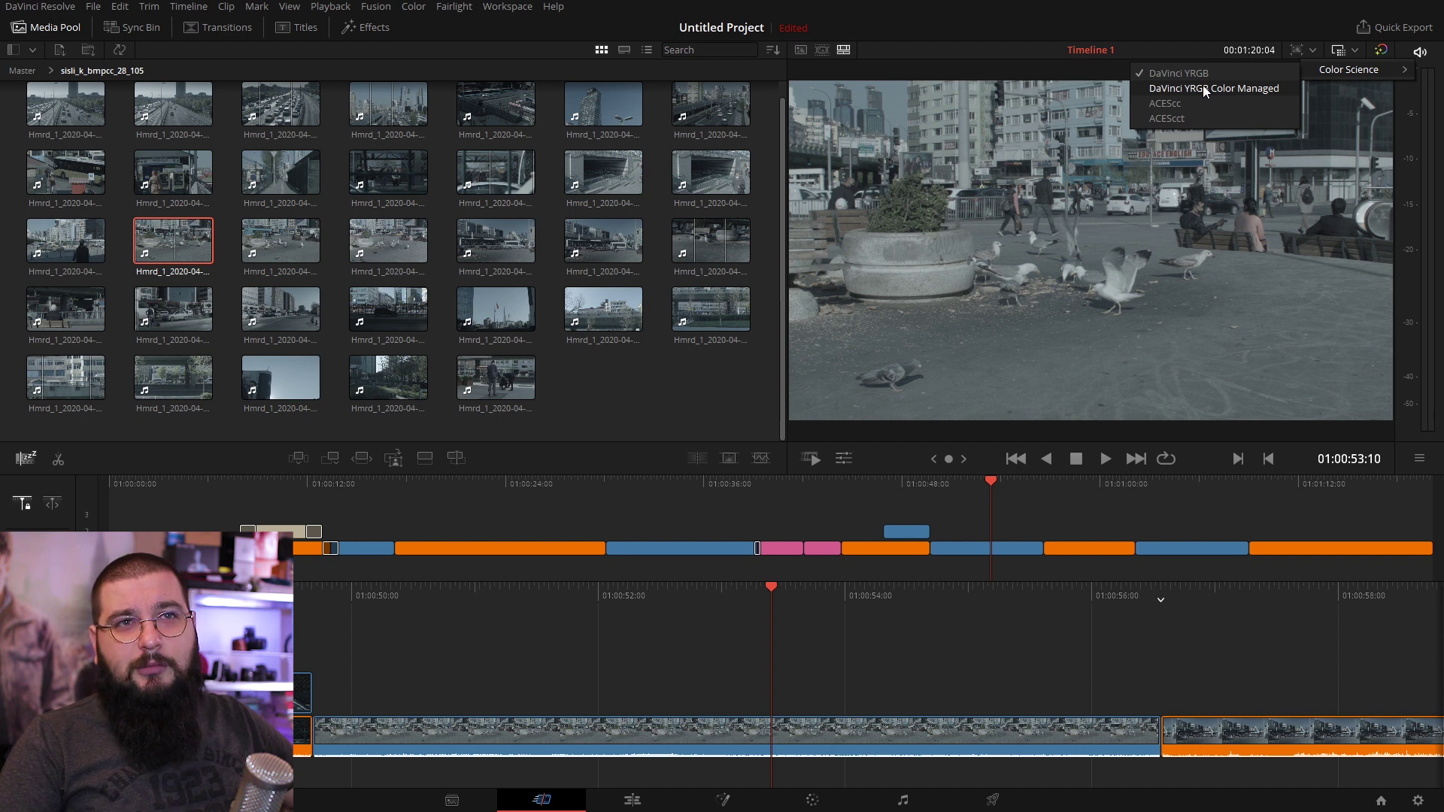
click(1354, 52)
click(979, 548)
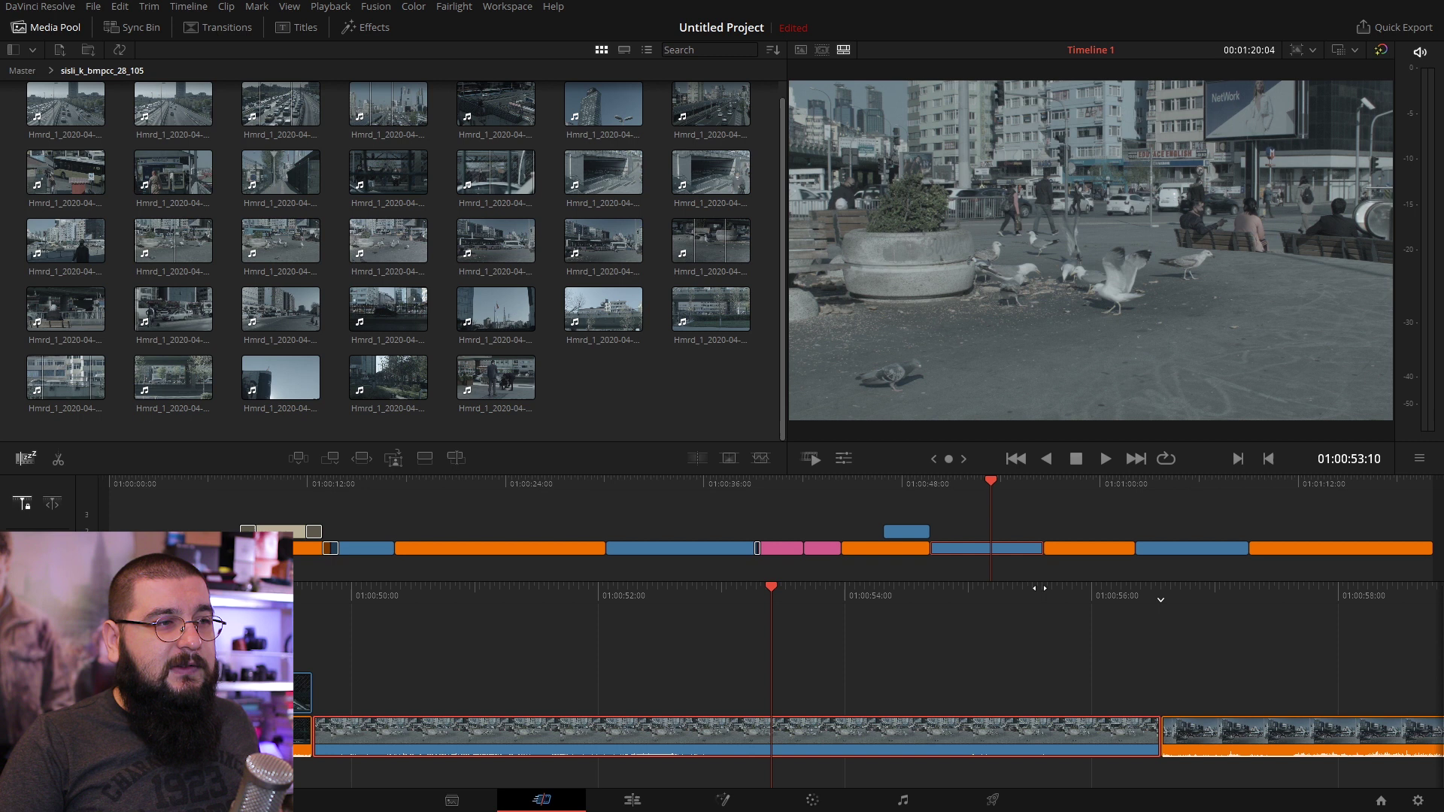
drag(1023, 490, 1433, 509)
Step: Place a Text title on V1 after a short gap following the last clip
click(348, 29)
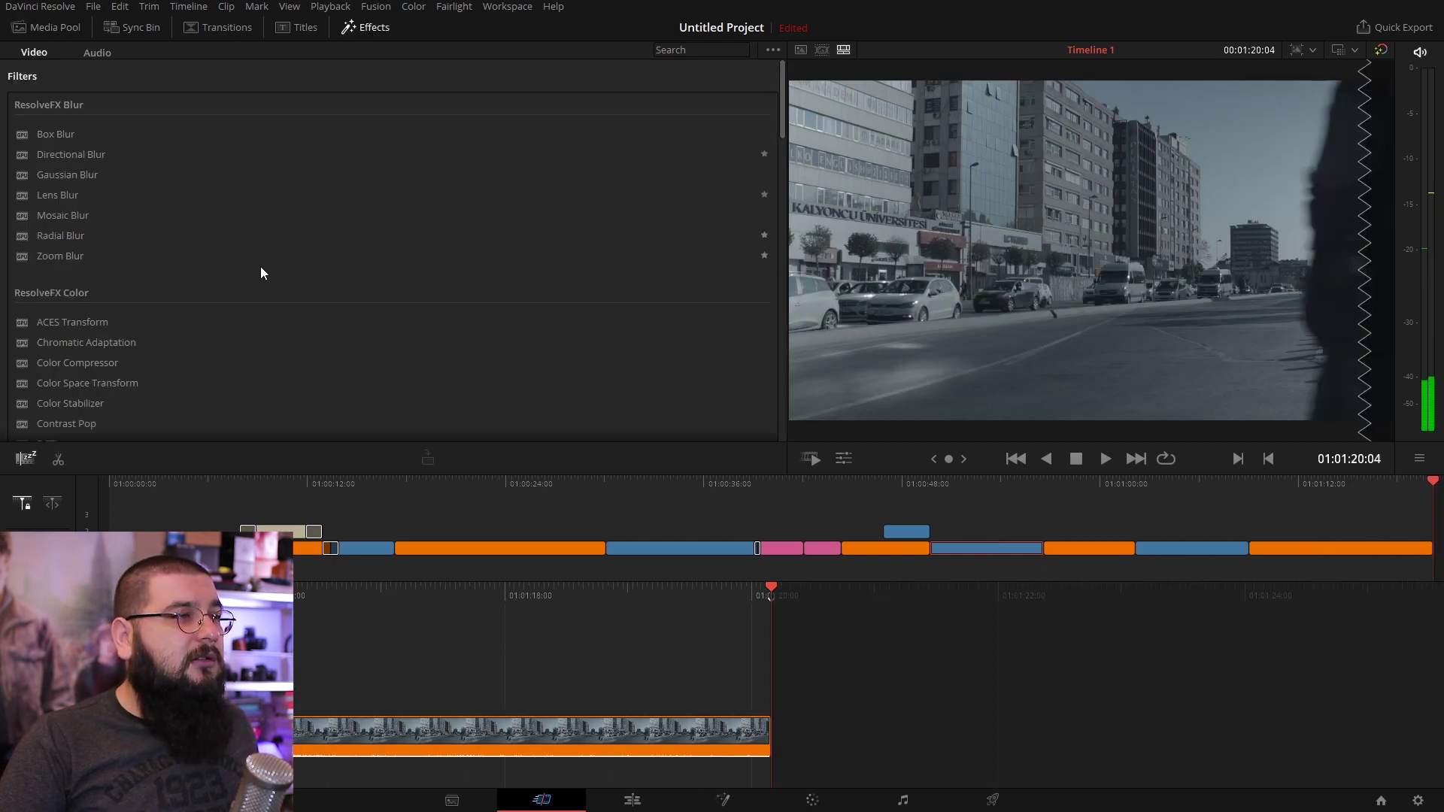
click(305, 27)
mouse_move(42, 199)
mouse_down()
mouse_move(880, 638)
mouse_move(915, 668)
mouse_move(894, 697)
mouse_move(913, 731)
mouse_move(846, 743)
mouse_up()
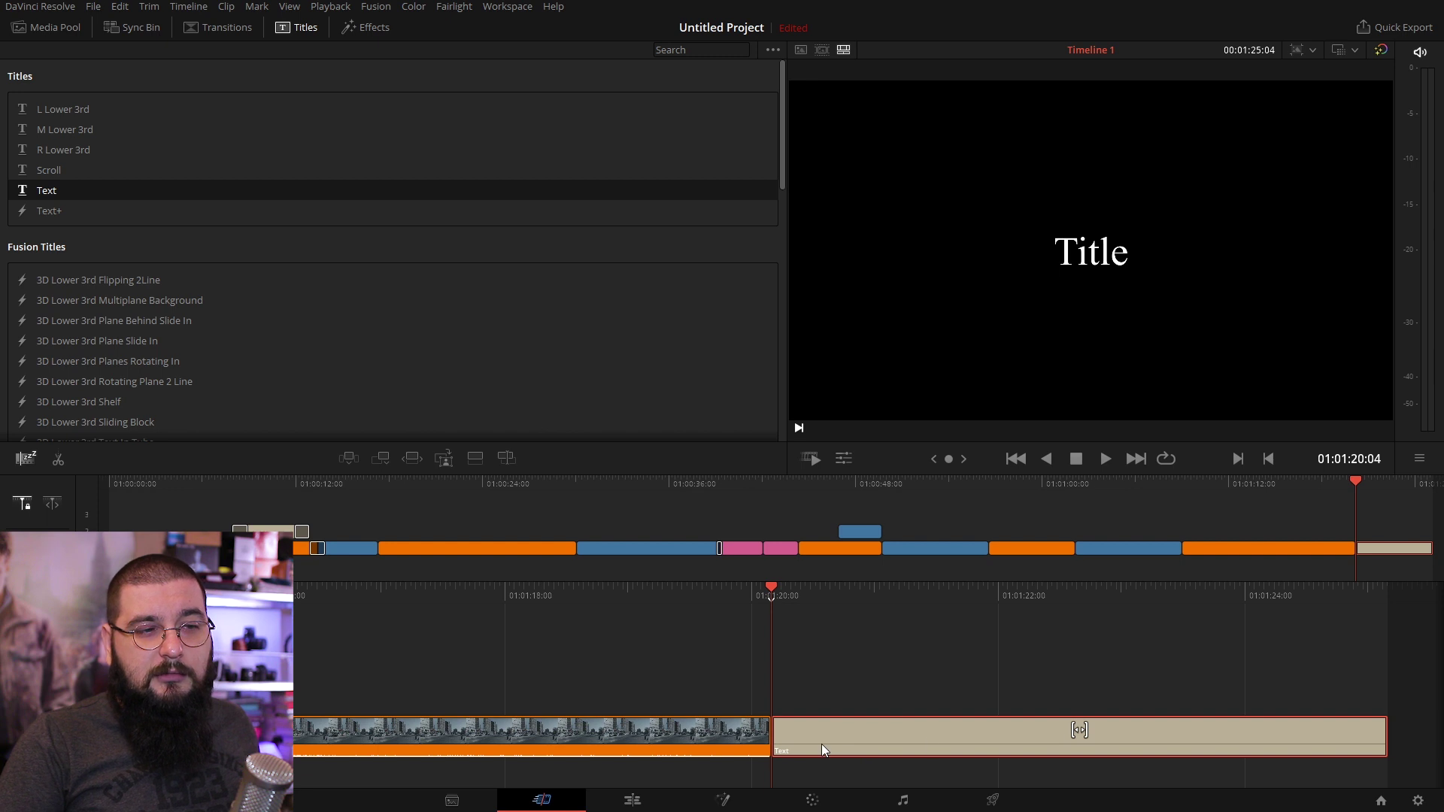
mouse_move(850, 741)
mouse_down()
mouse_move(990, 733)
mouse_move(790, 699)
mouse_move(885, 724)
mouse_up()
click(824, 739)
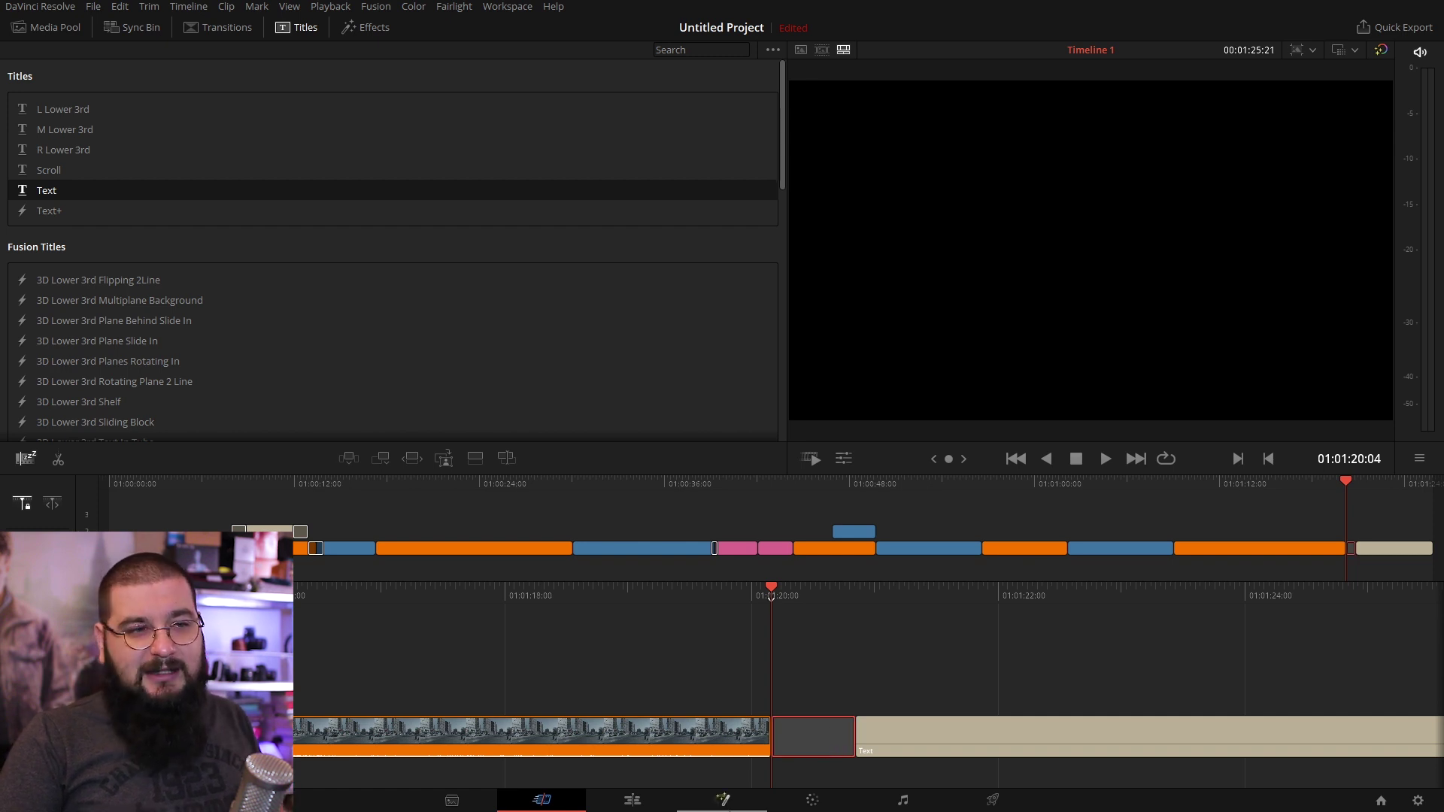
Step: Play the ending to preview the title, then select the Text title clip
click(827, 659)
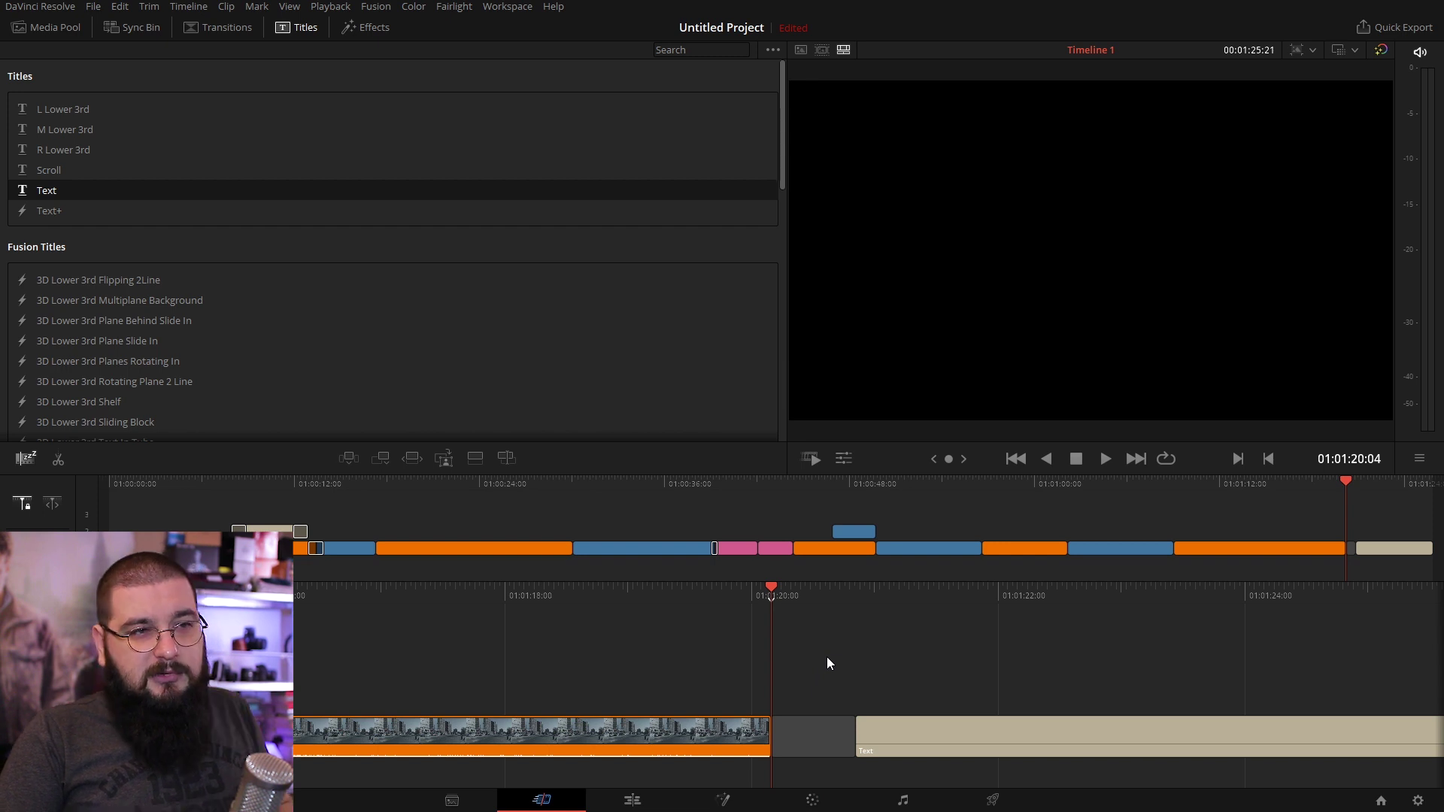
key(space)
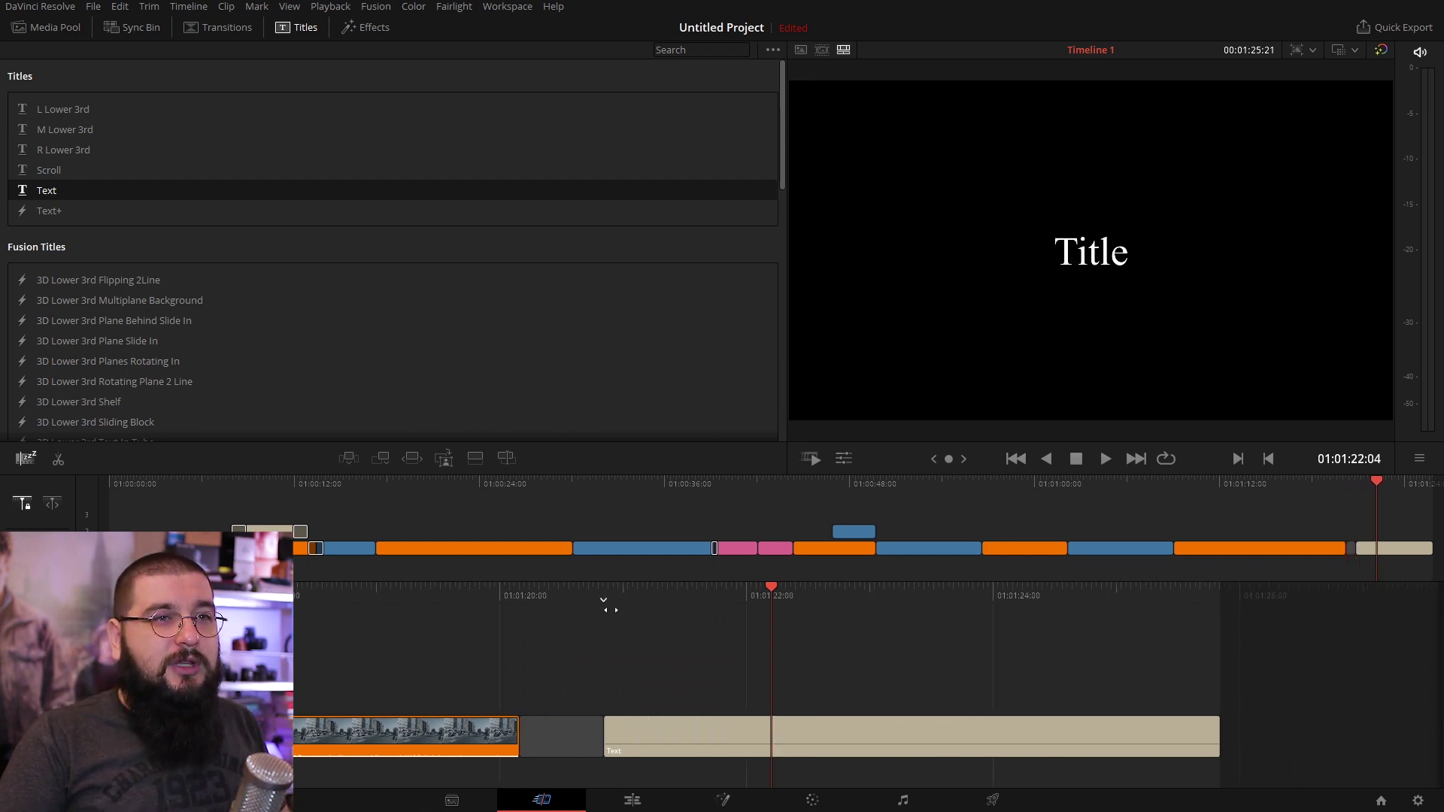
click(982, 743)
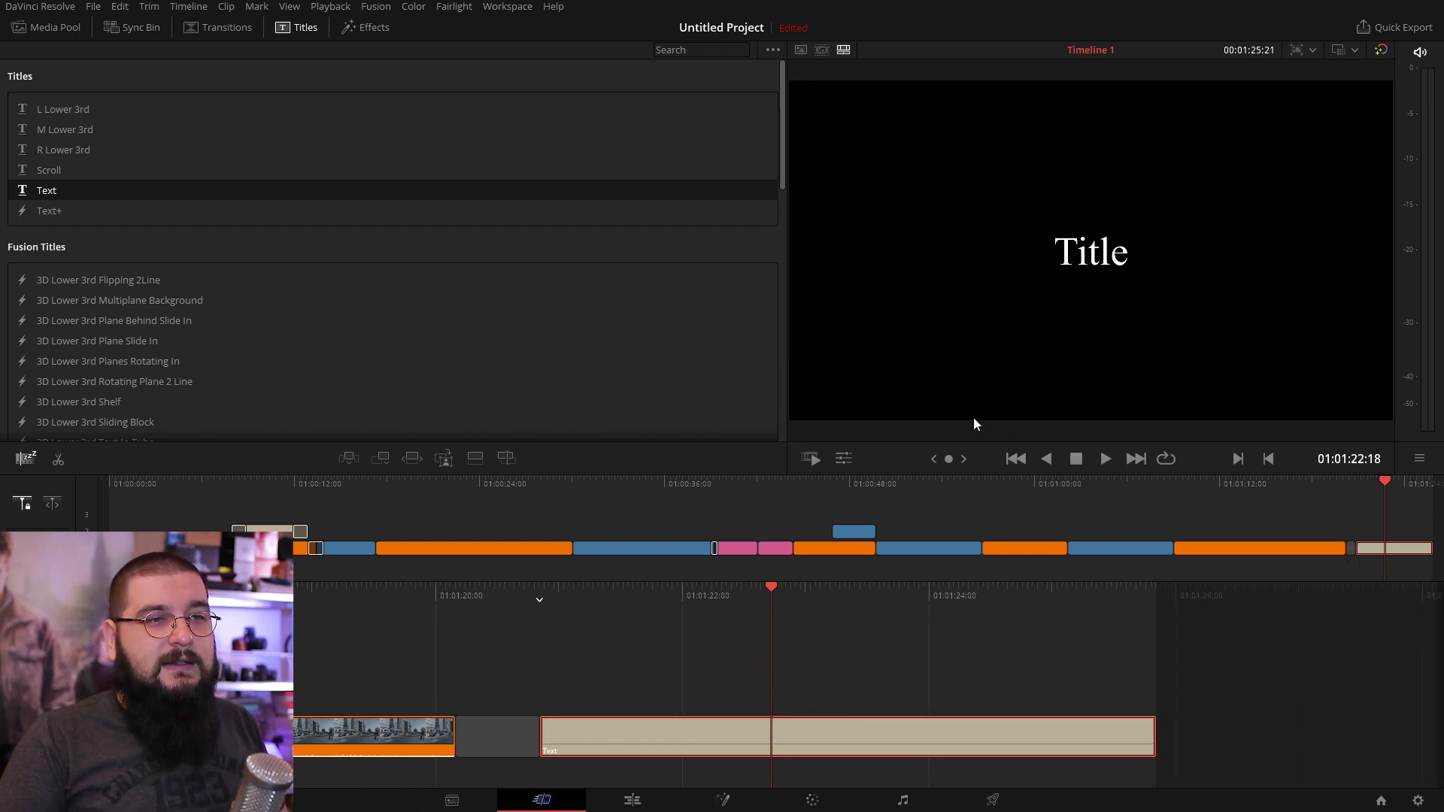
click(843, 458)
Step: Replace the placeholder title text with 'İzlediğiniz için teşekkürler'
click(1115, 429)
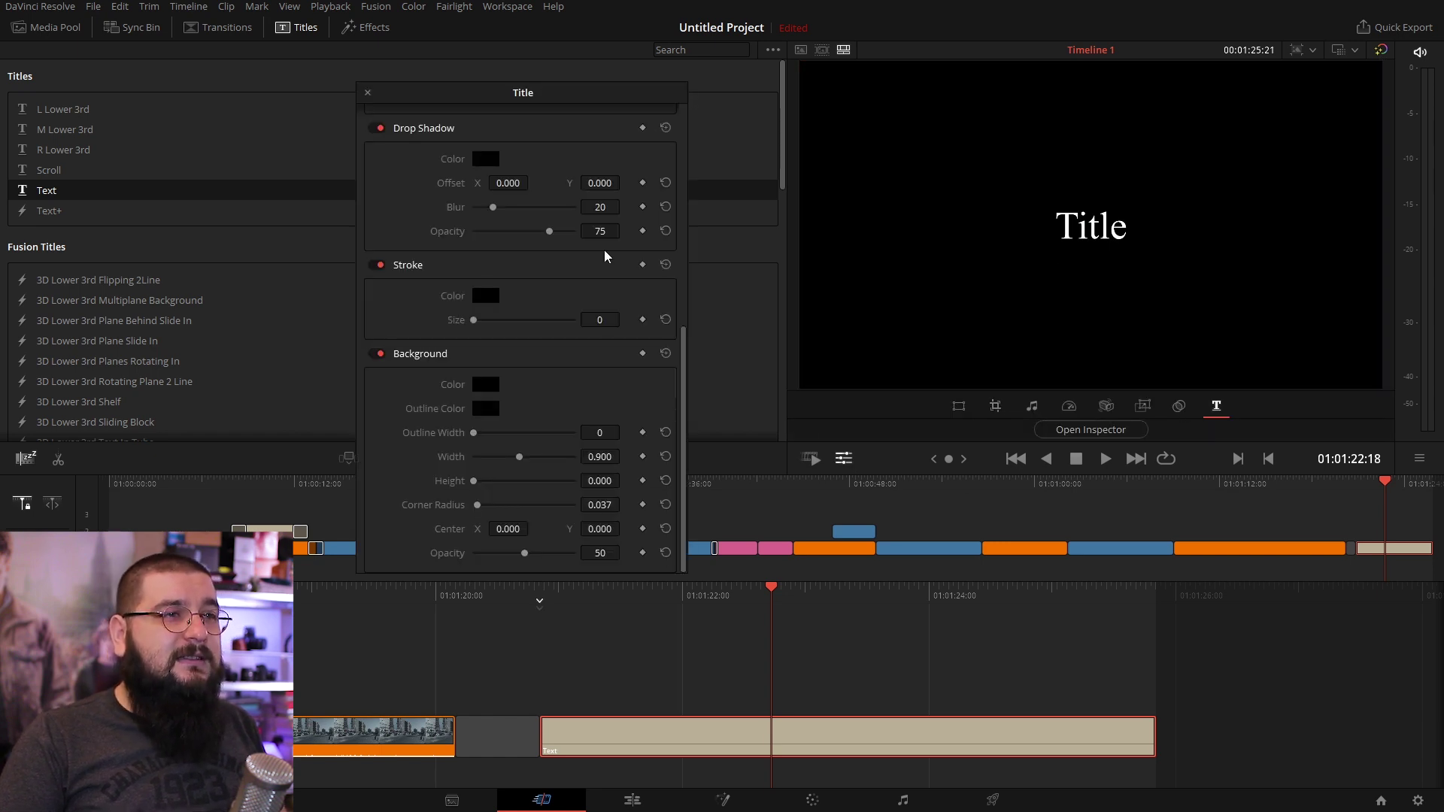
drag(684, 399, 774, 183)
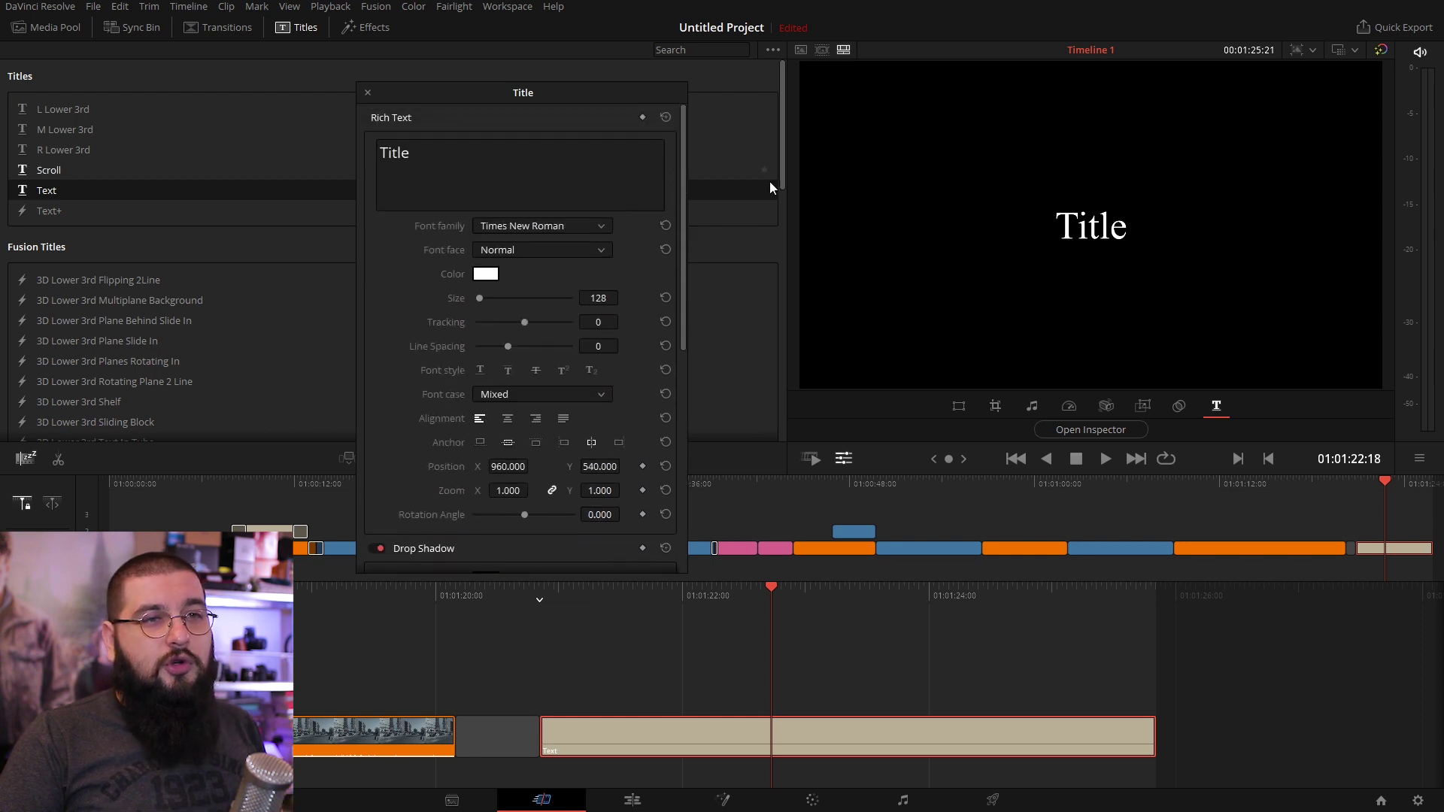
double_click(462, 155)
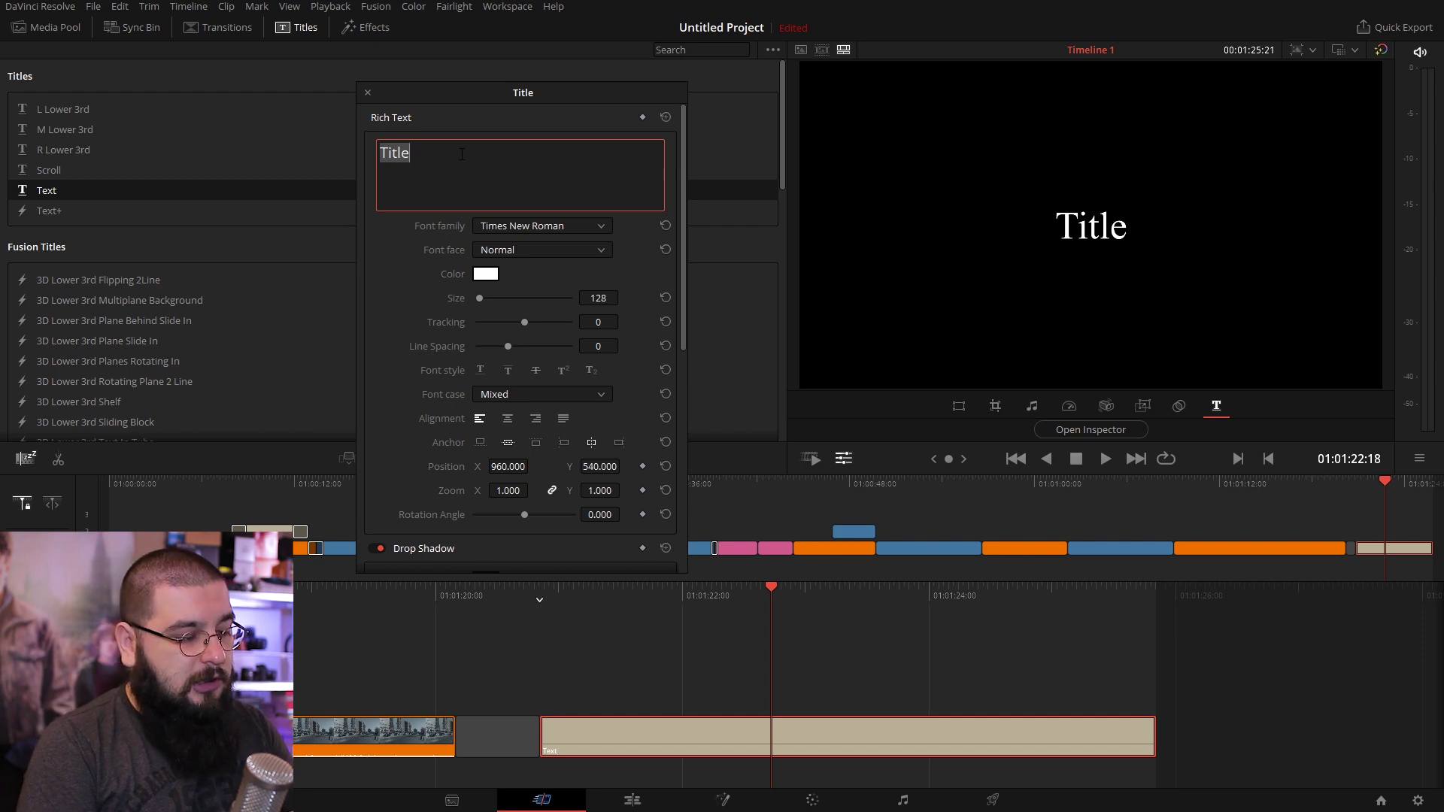
text(İzledei)
key(BackSpace)
key(BackSpace)
text(iğiniz için teşejj)
key(BackSpace)
key(BackSpace)
text(kkürler)
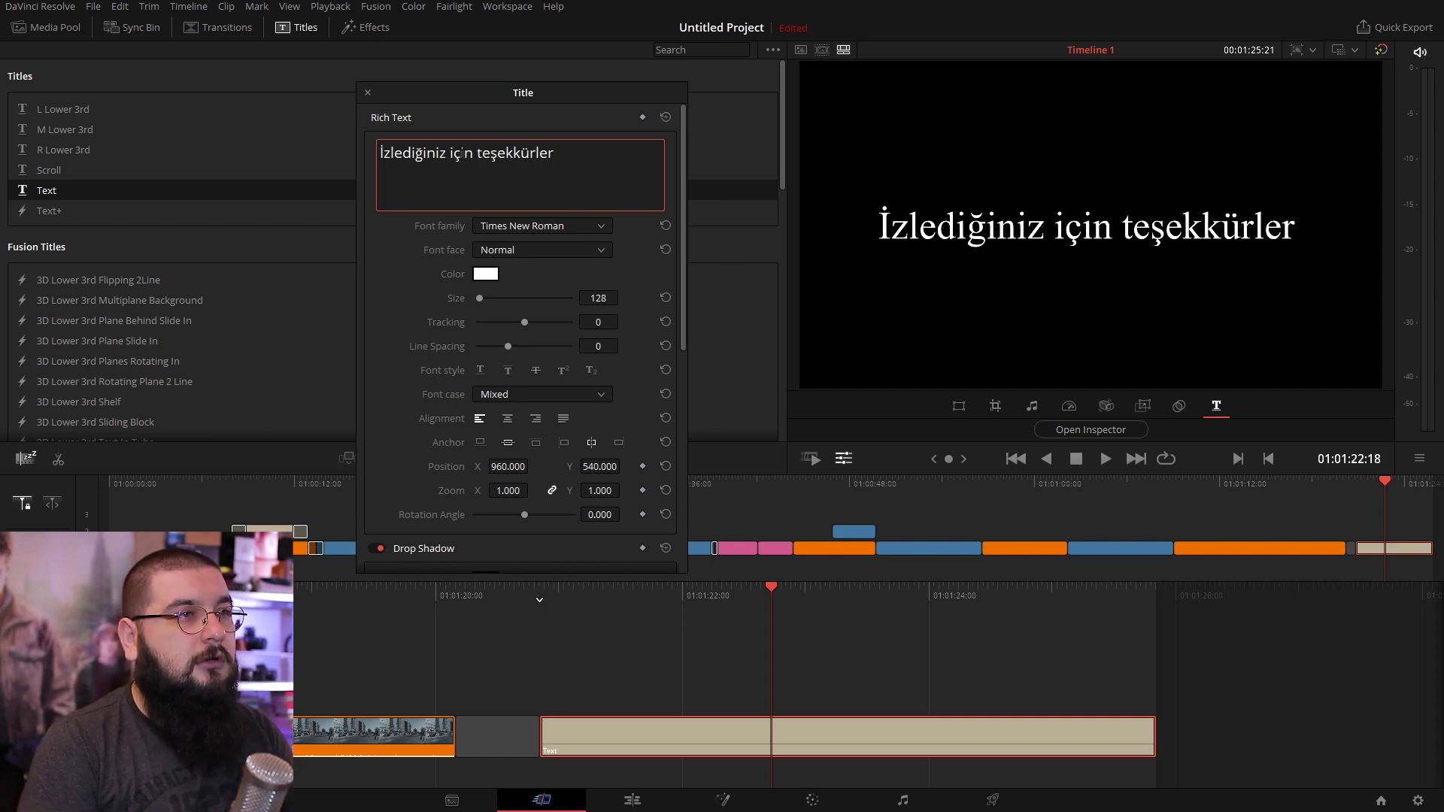
Step: Set the title font to Open Sans and add a second line 'like atmayı unutmayın :)'
click(500, 227)
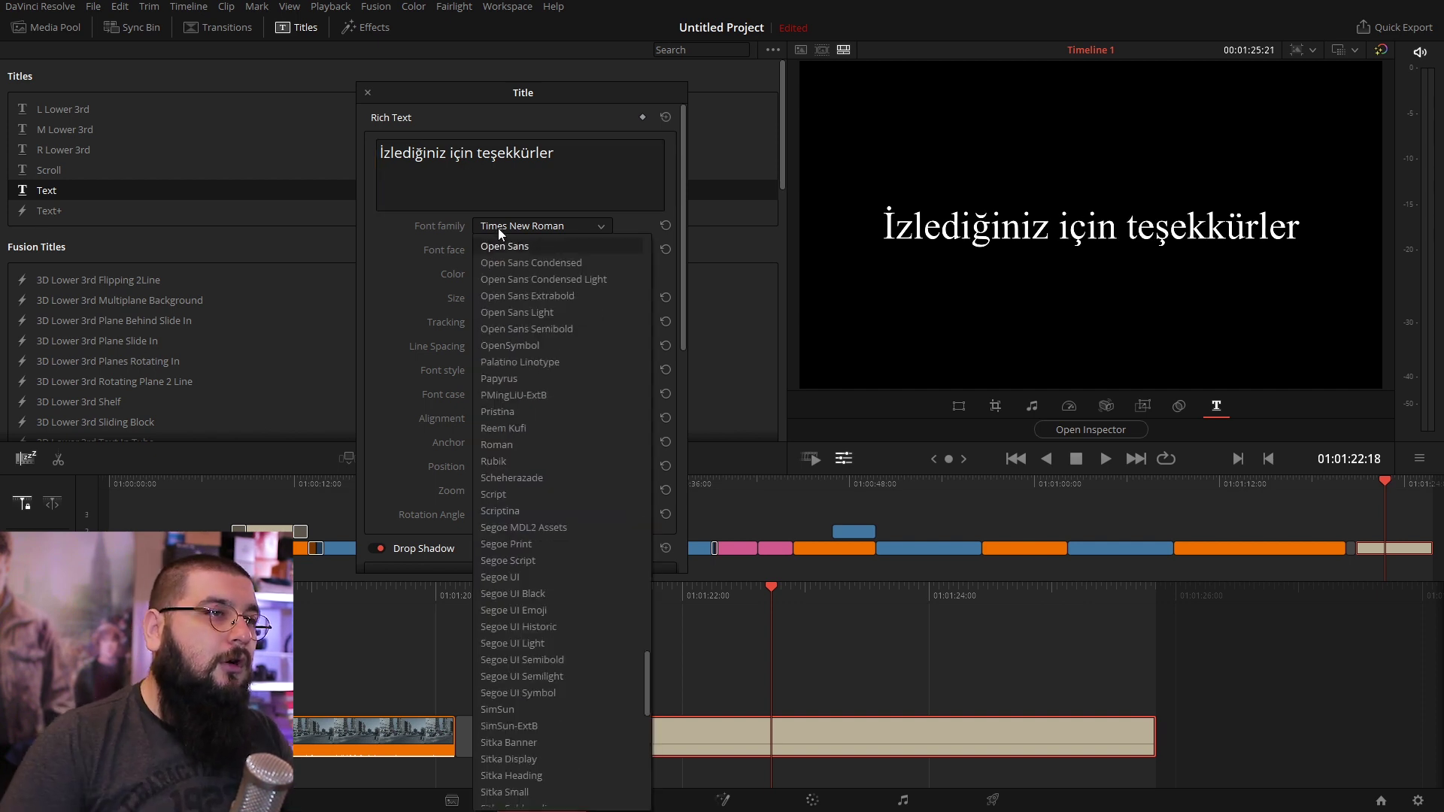
click(504, 246)
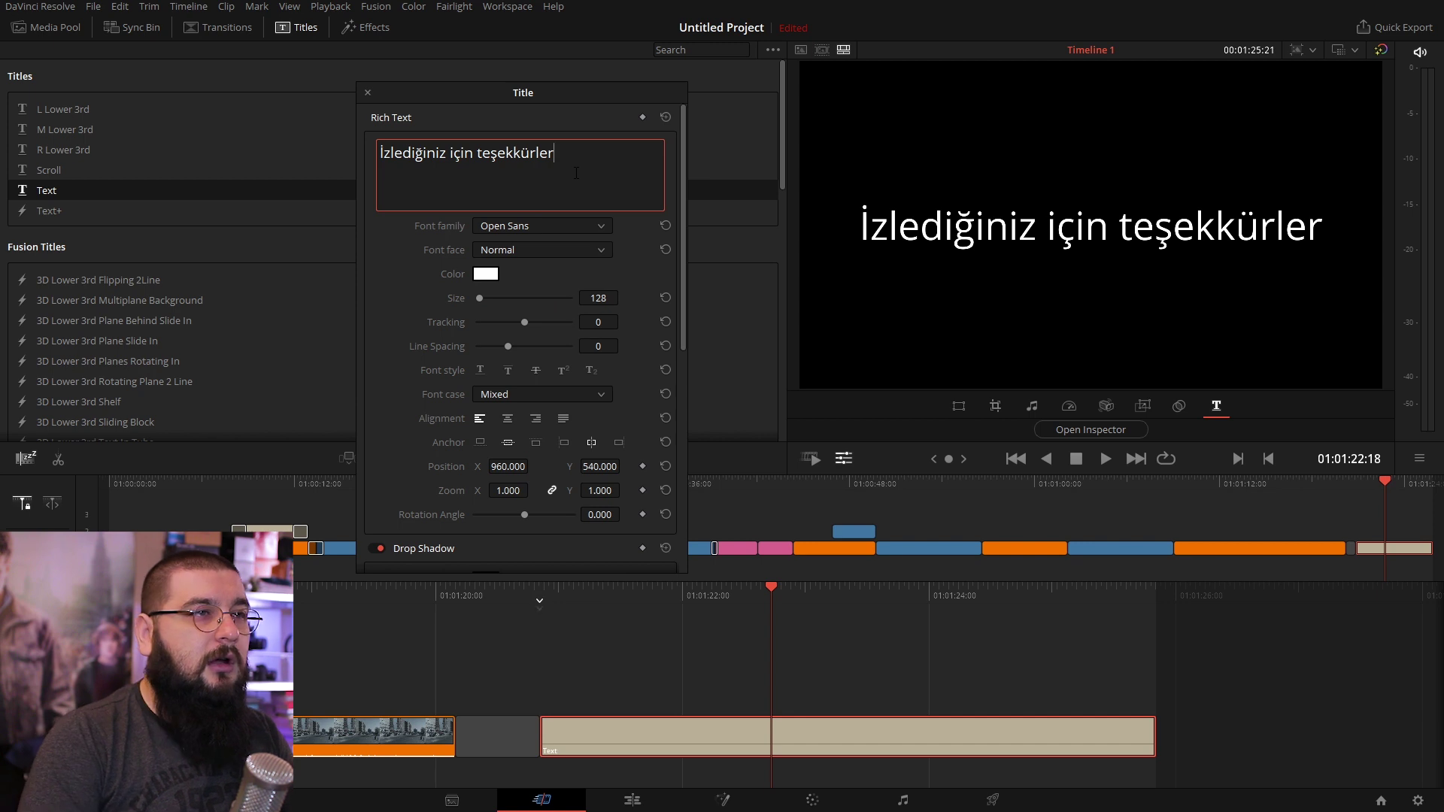
key(Return)
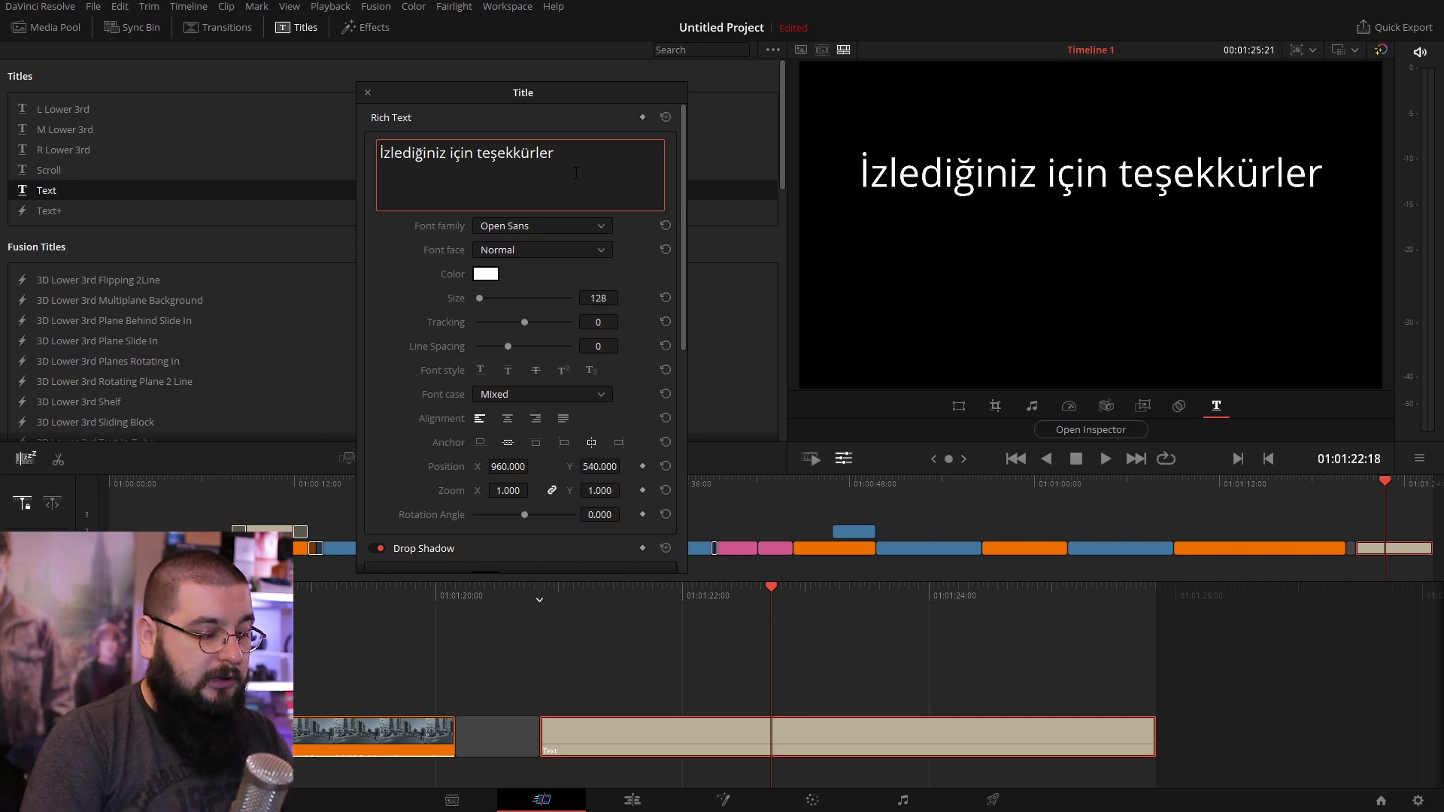
text(Ilike a)
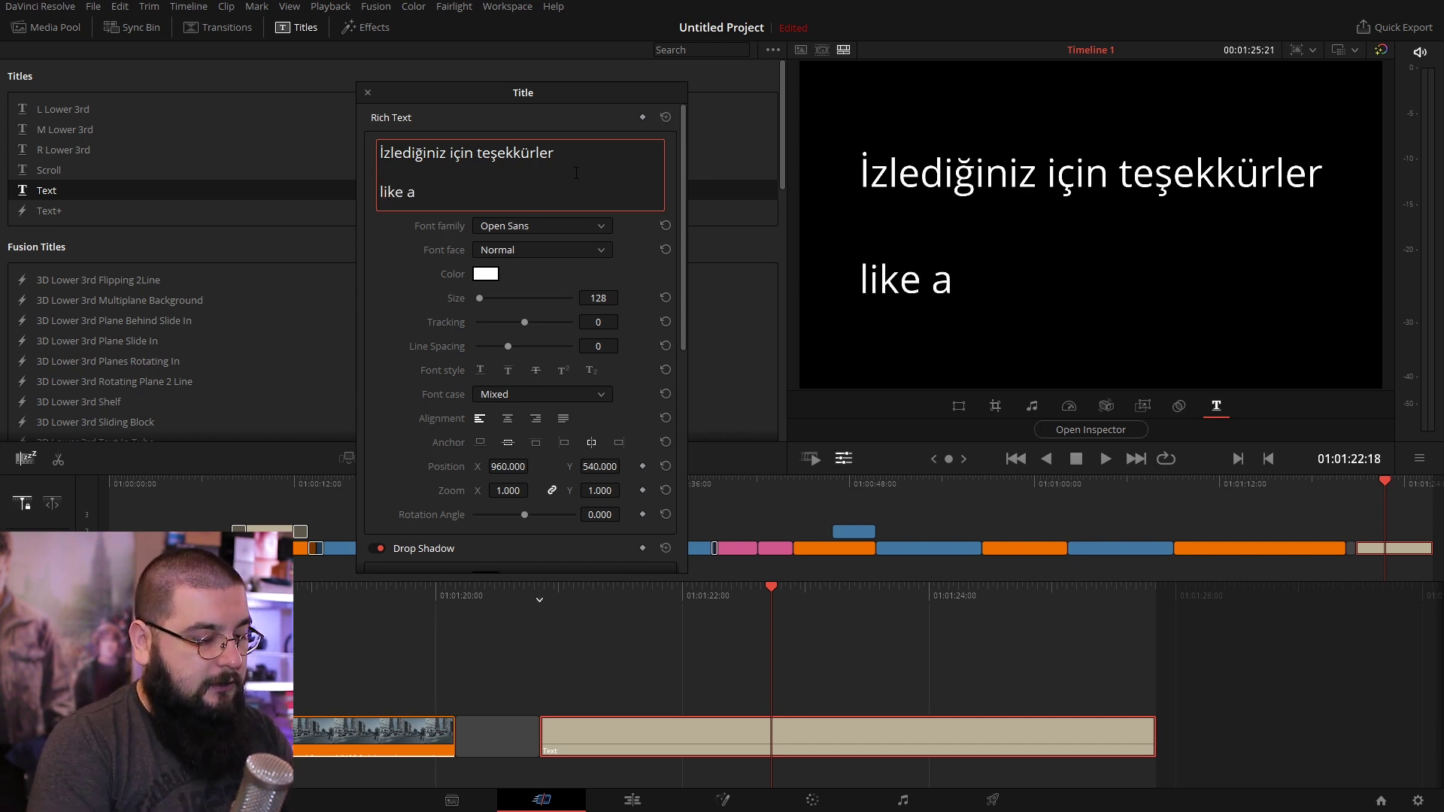
text(tmayı unutmayın :))
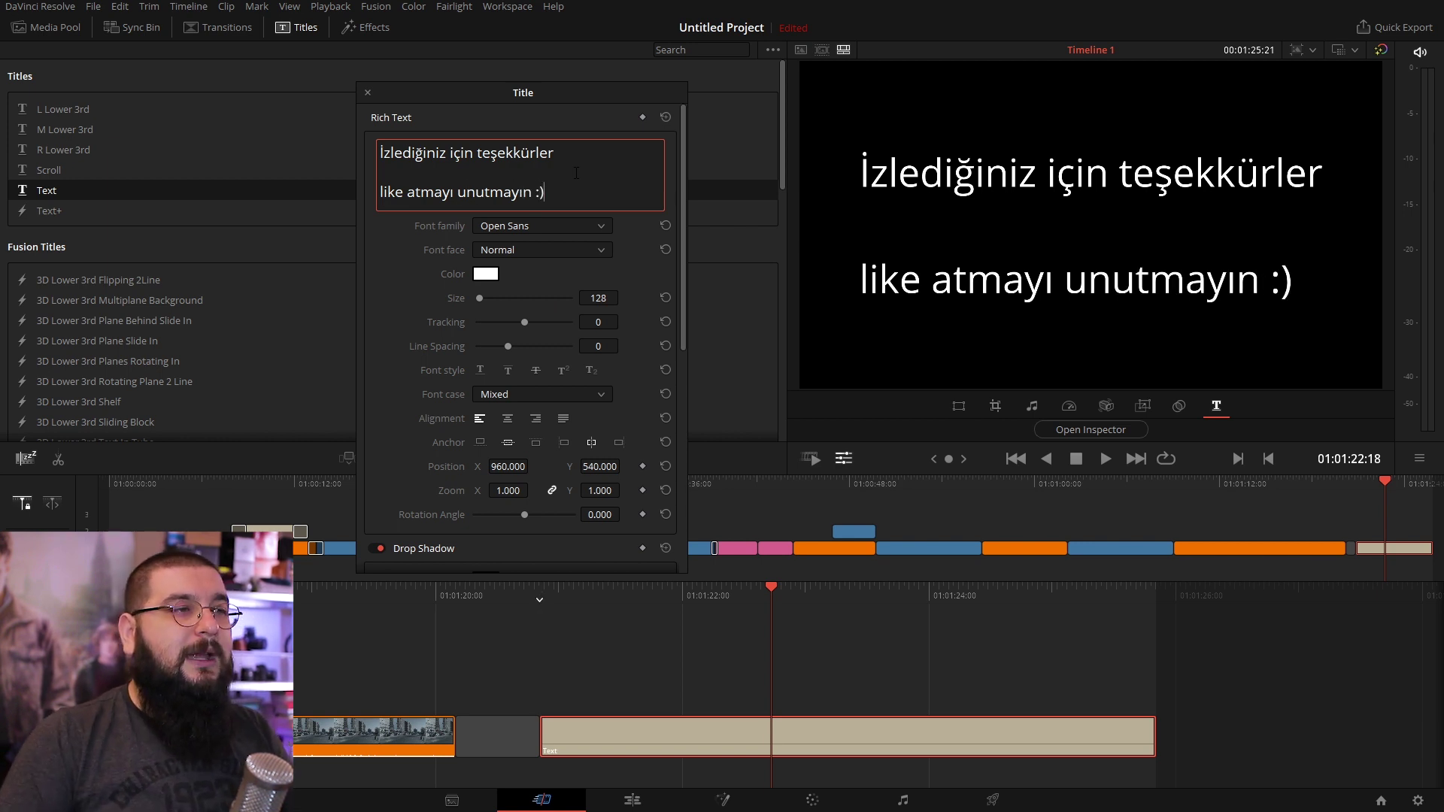
Step: Centre the title lines, set size 90, and tighten the line spacing
click(510, 419)
click(598, 298)
text(90)
key(Return)
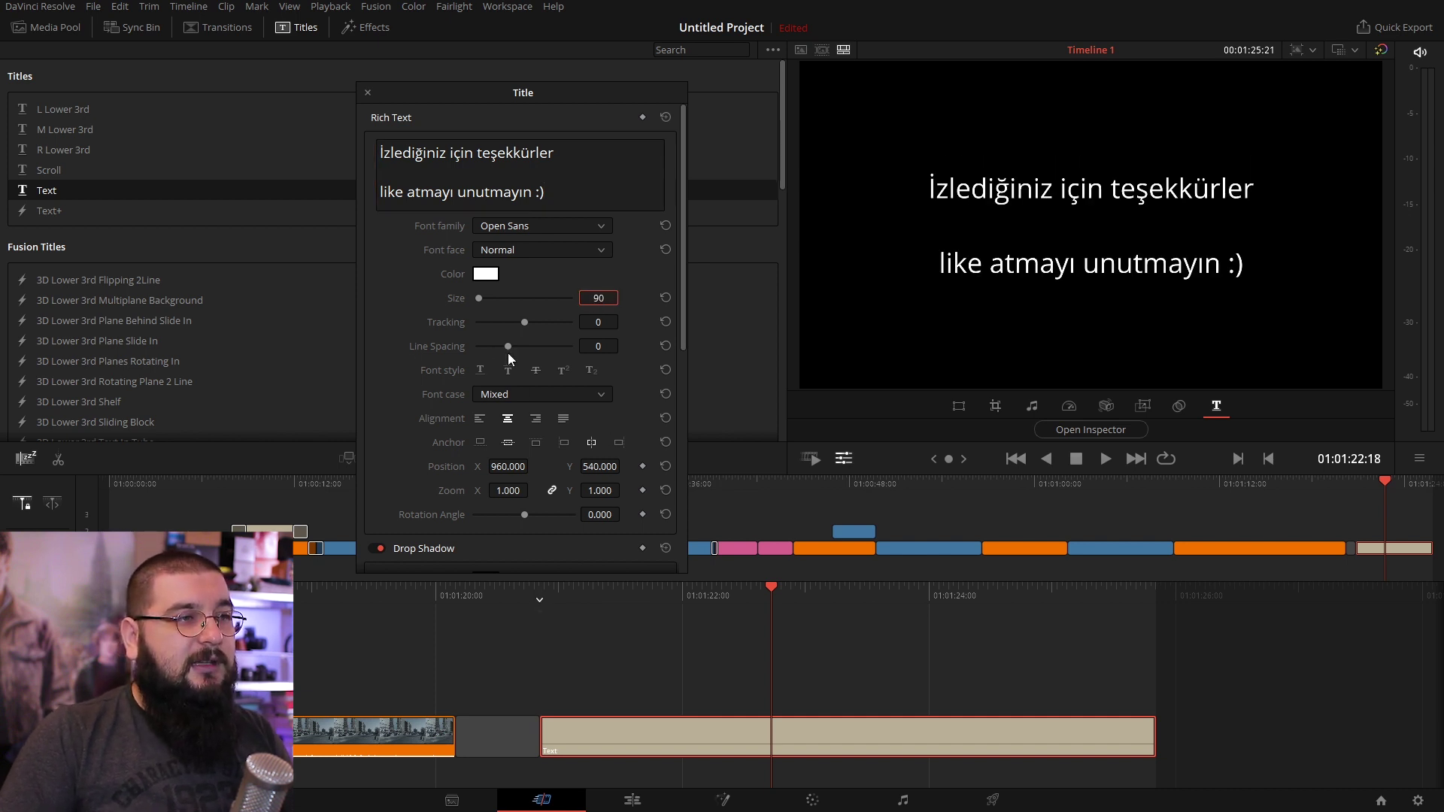
drag(505, 345, 504, 347)
drag(685, 286, 692, 432)
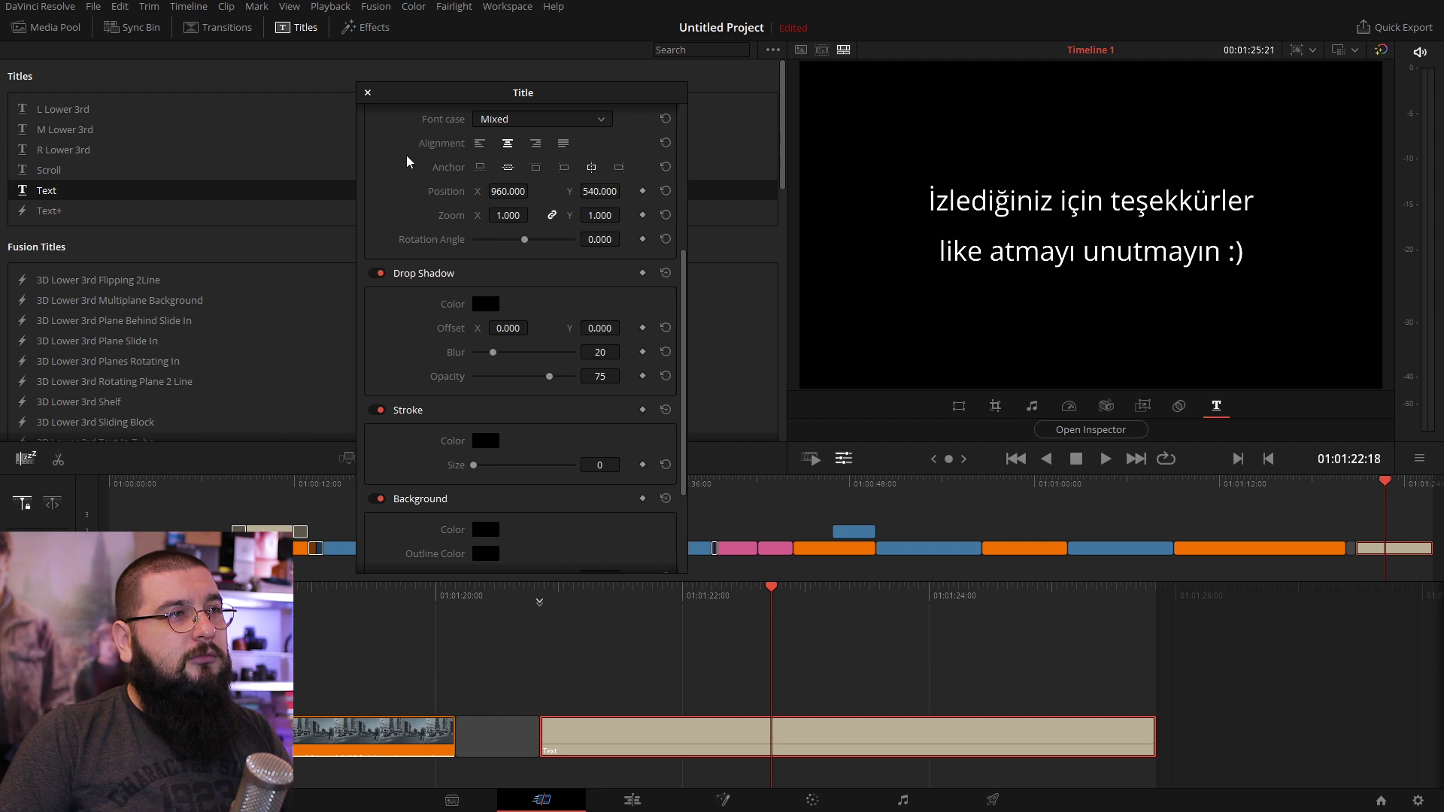
click(368, 92)
click(655, 650)
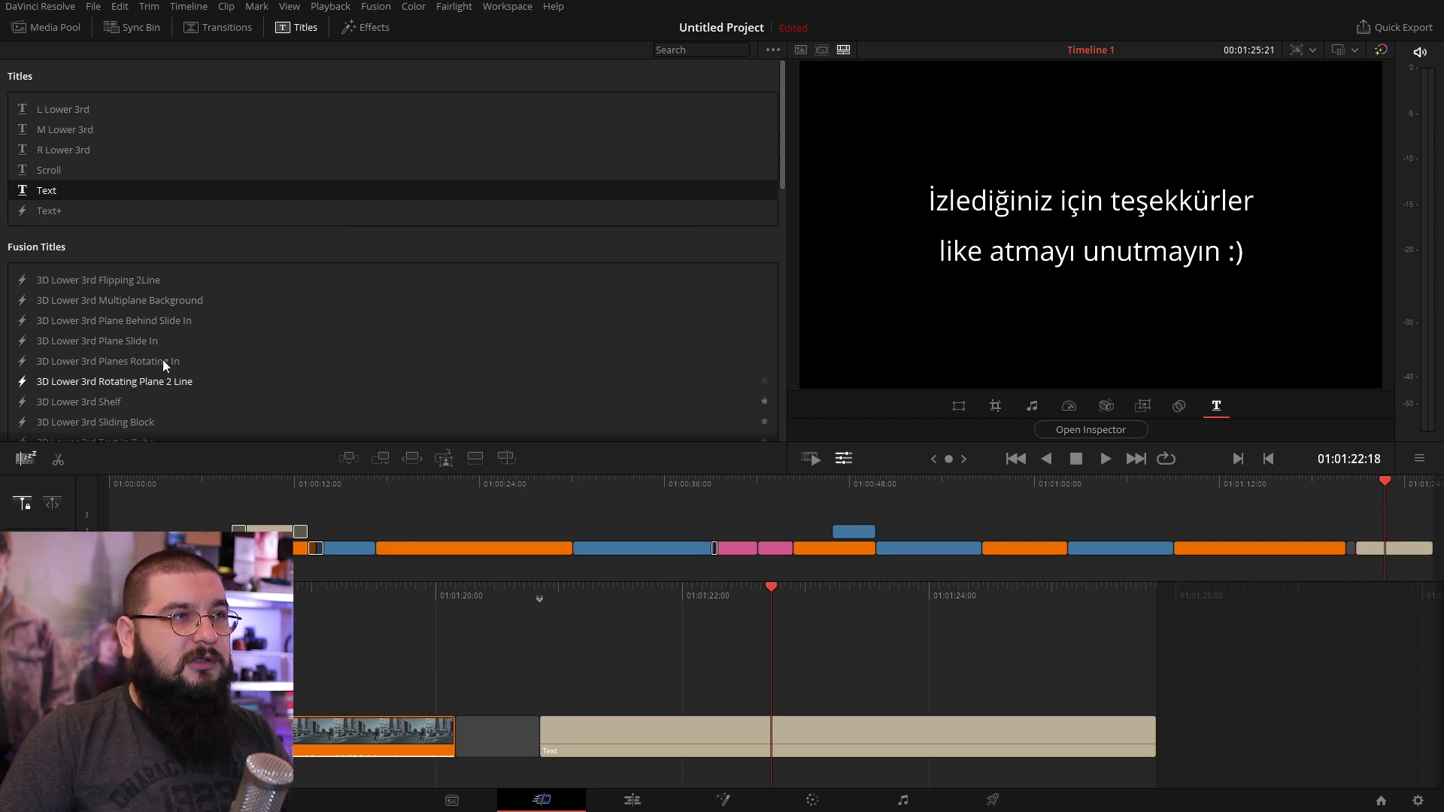
Step: Add a dissolve at the title's start and a cross dissolve at the street clip's end, then preview
click(53, 27)
click(722, 461)
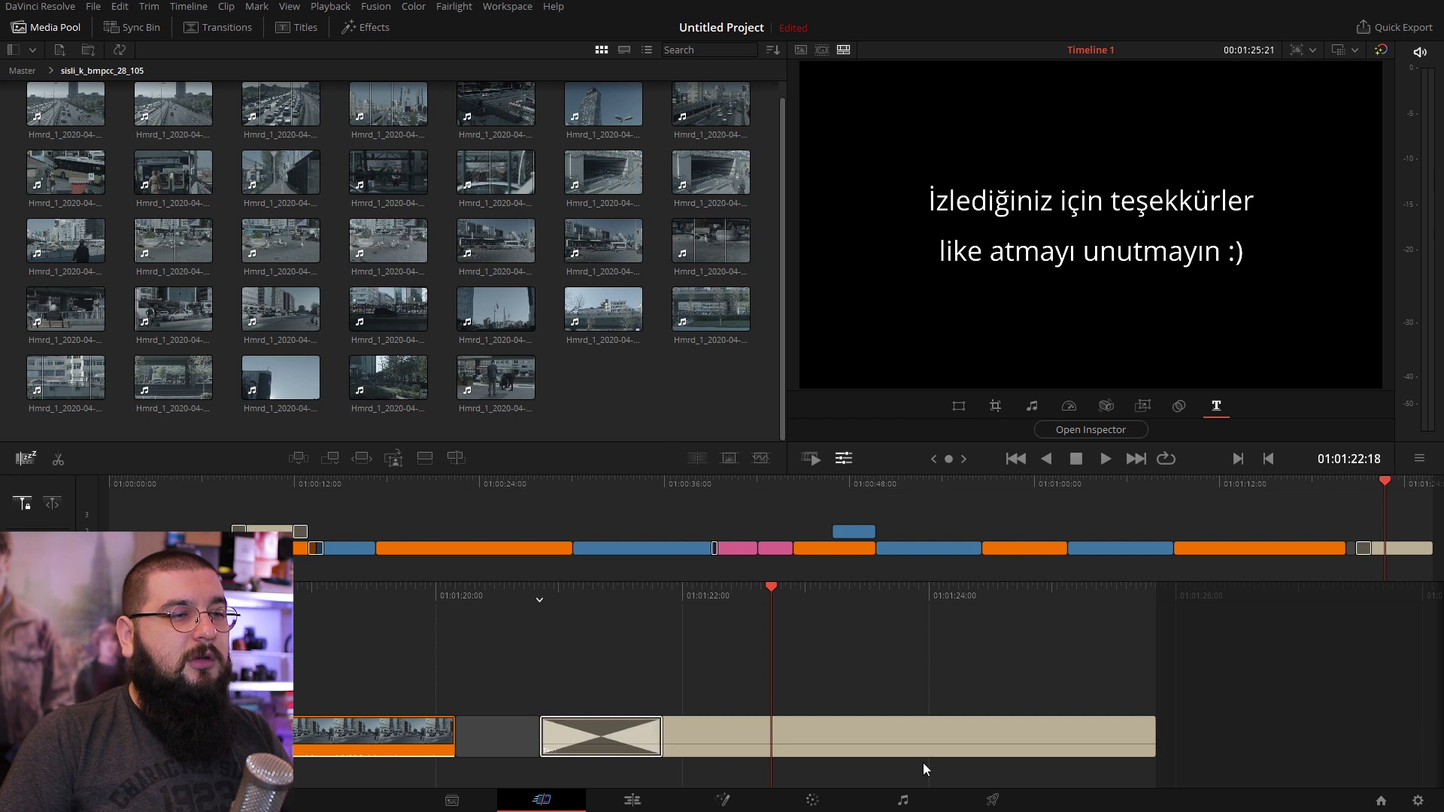
key(j)
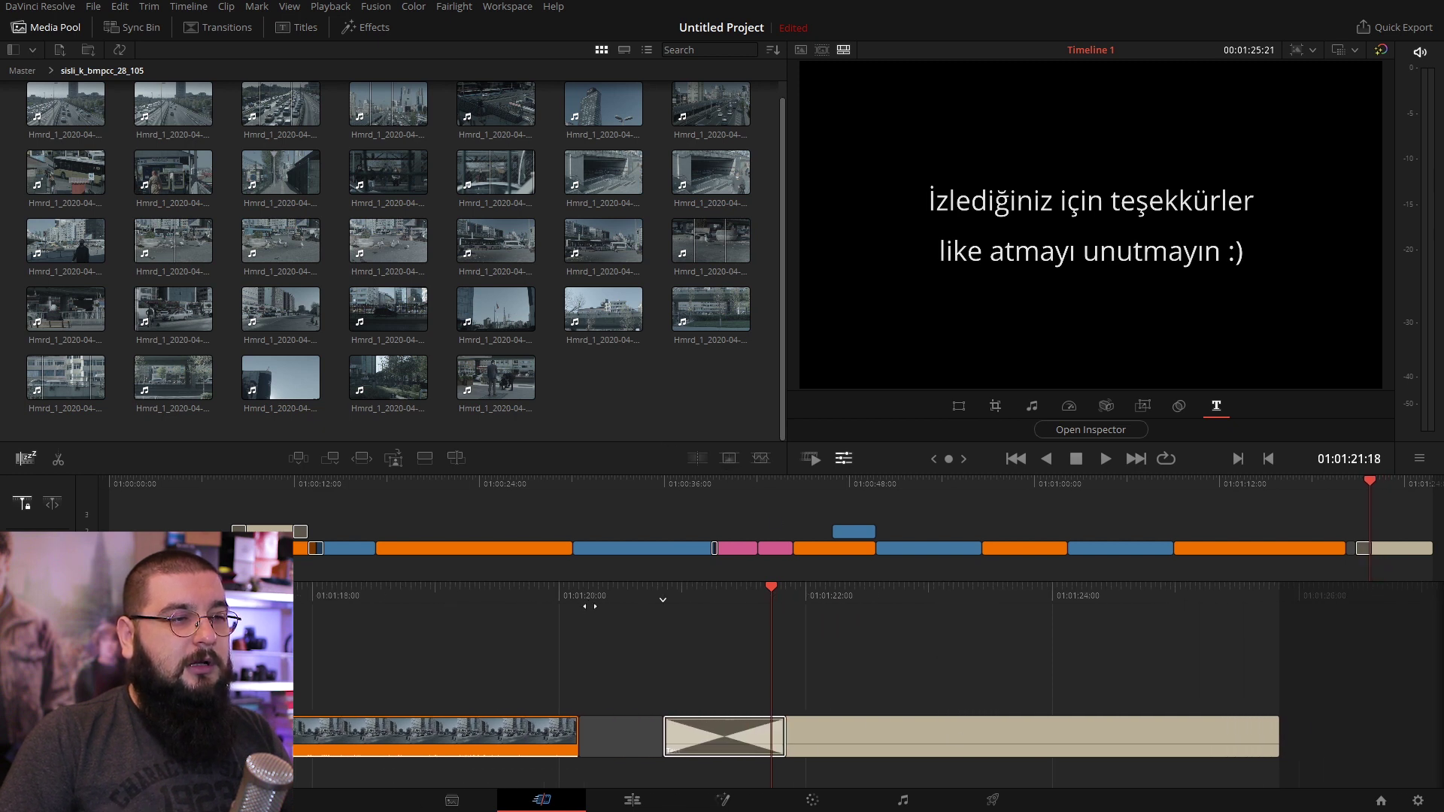
click(726, 458)
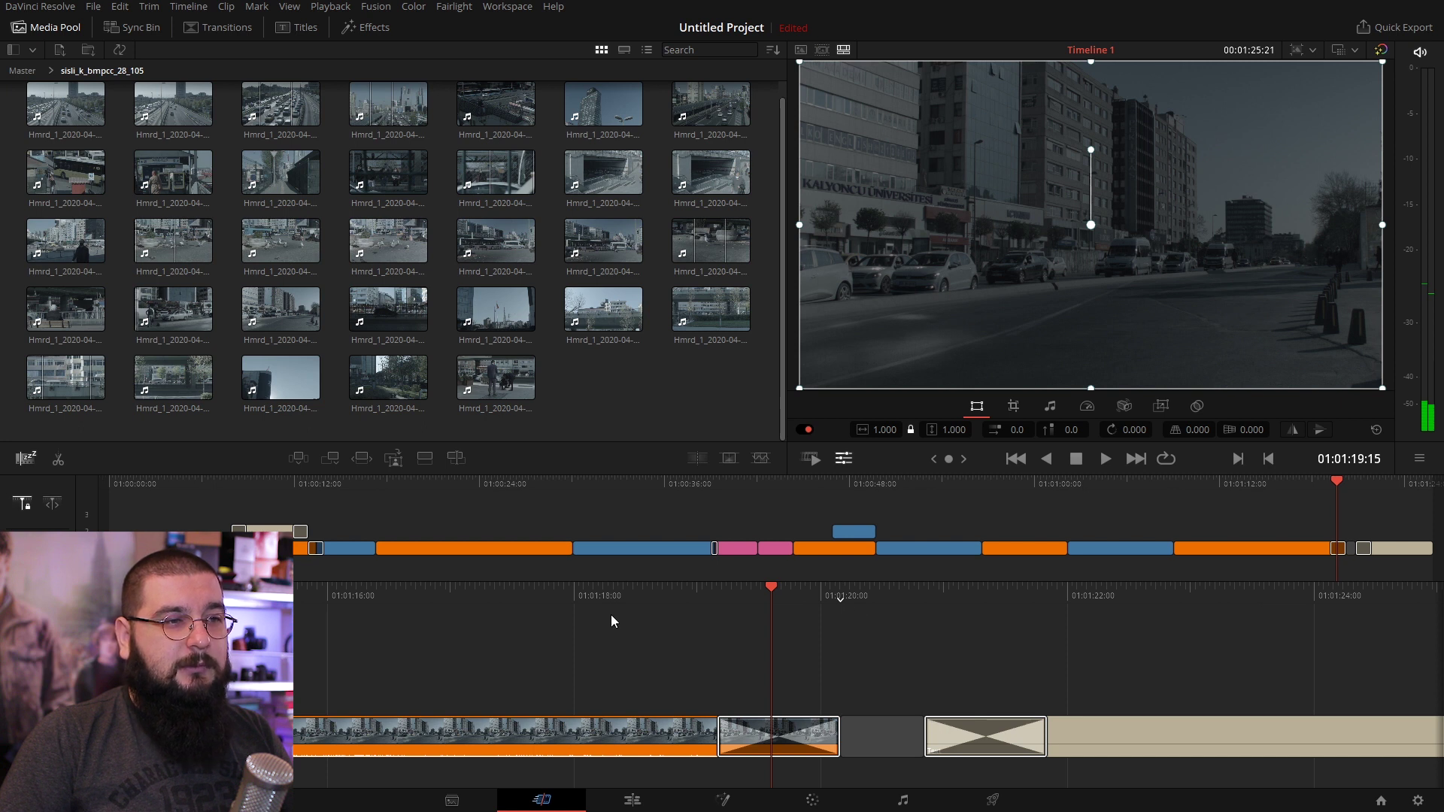
key(space)
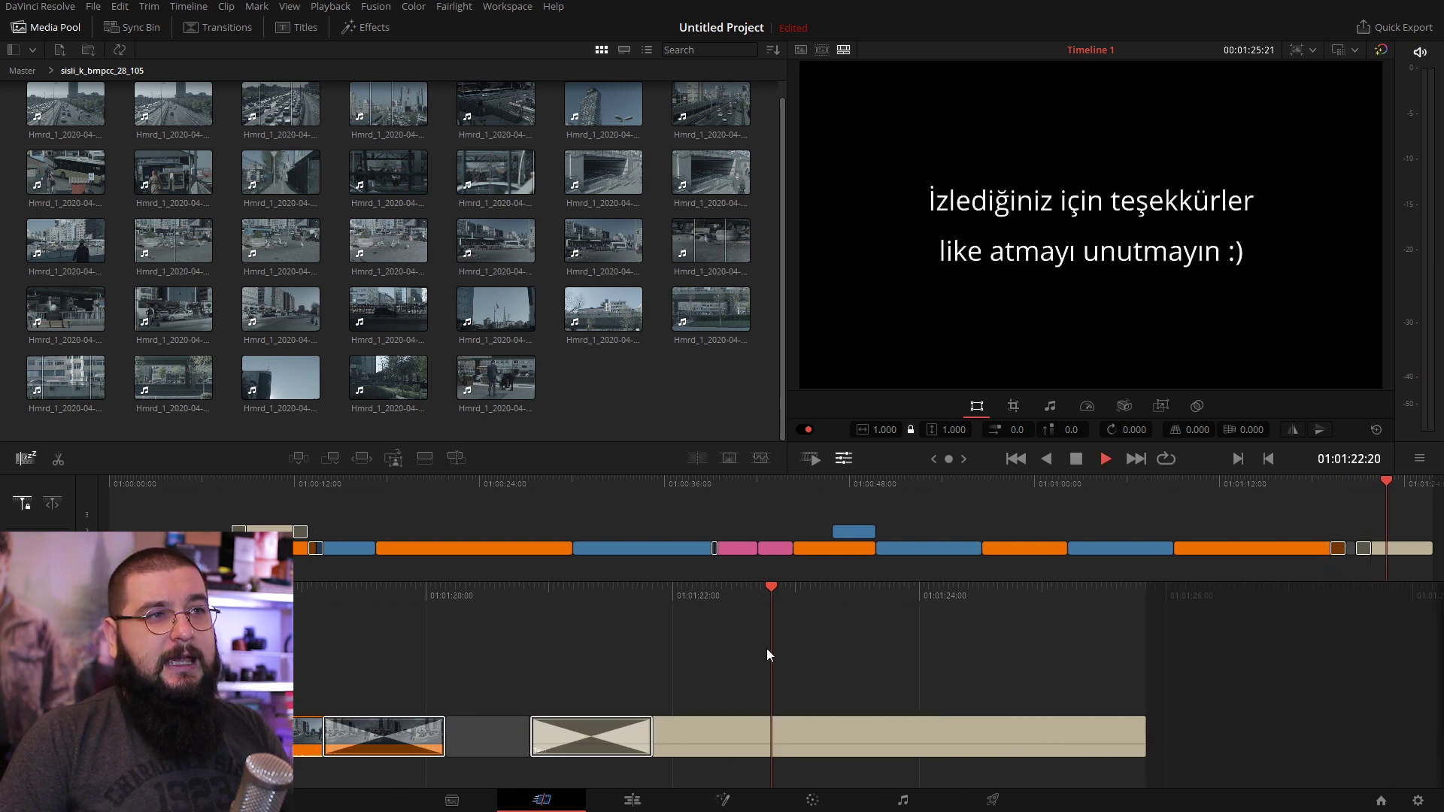
key(space)
key(j)
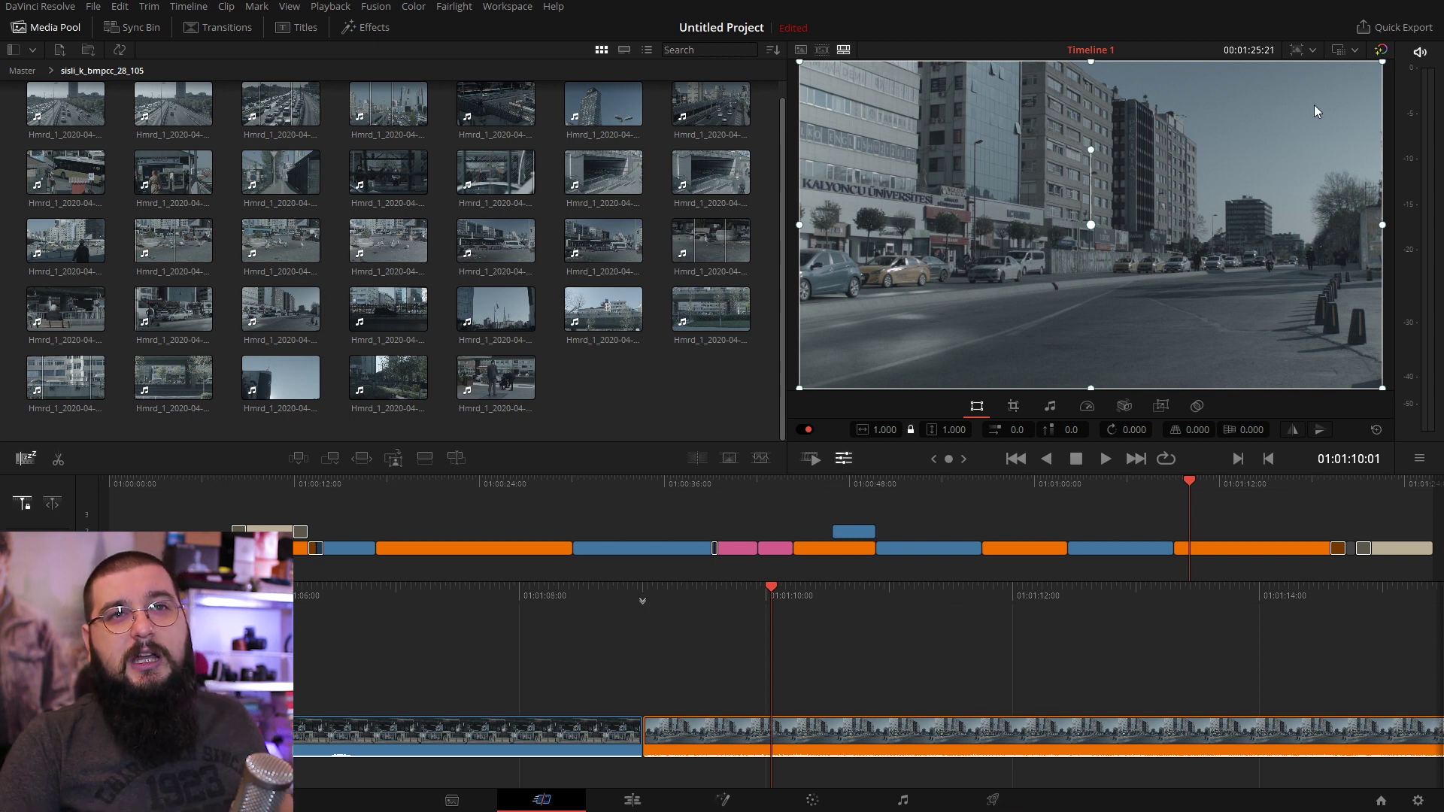
click(1384, 28)
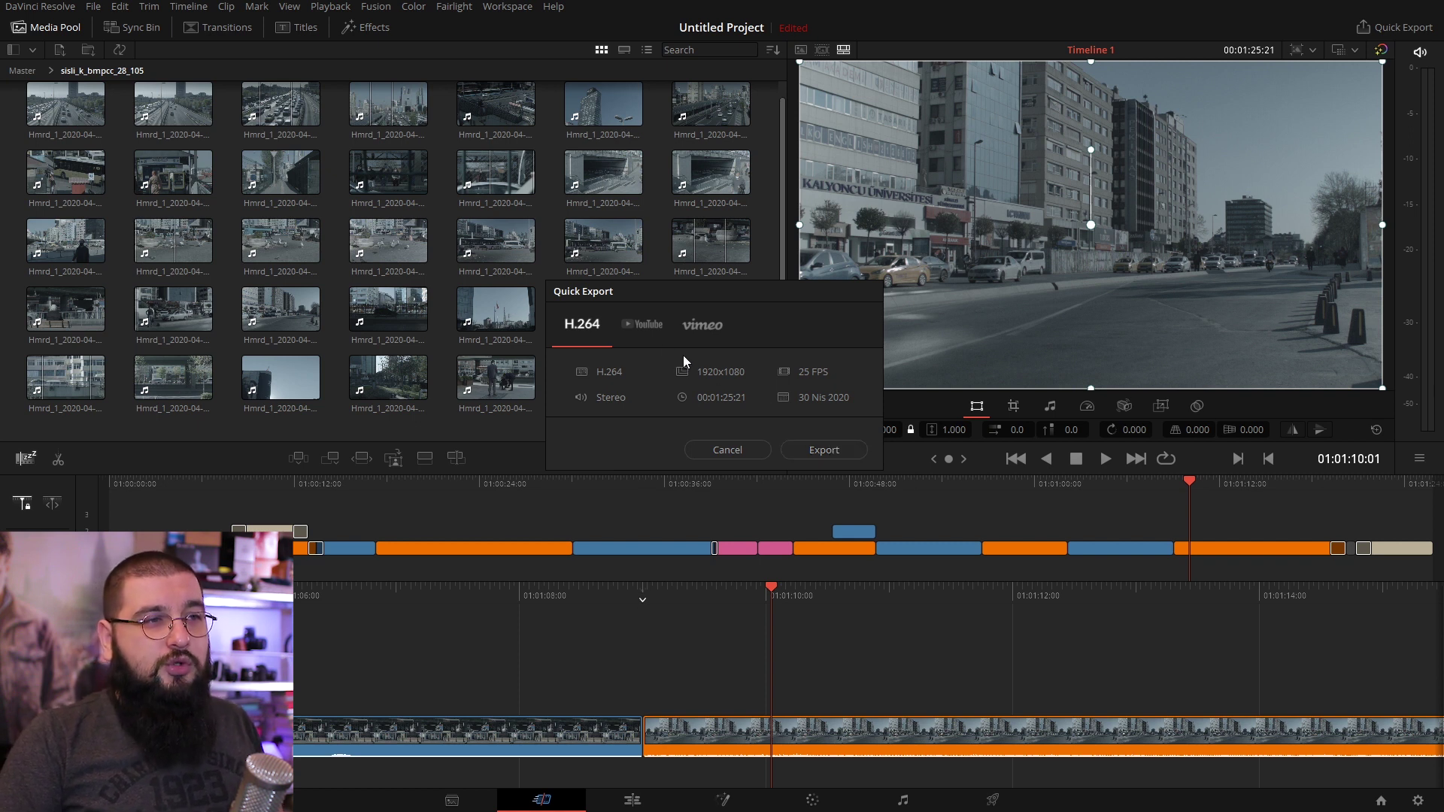
click(647, 334)
click(701, 340)
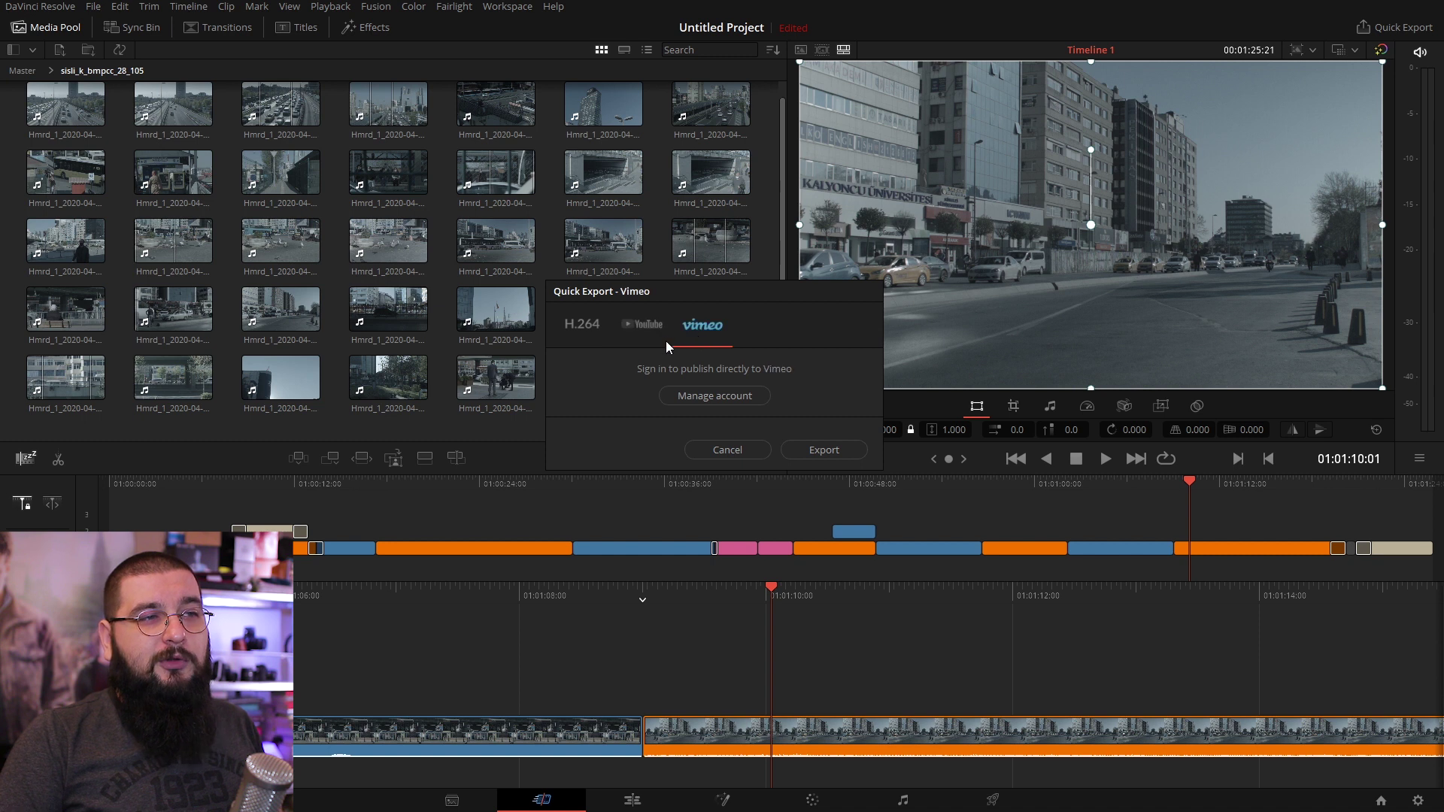
click(635, 338)
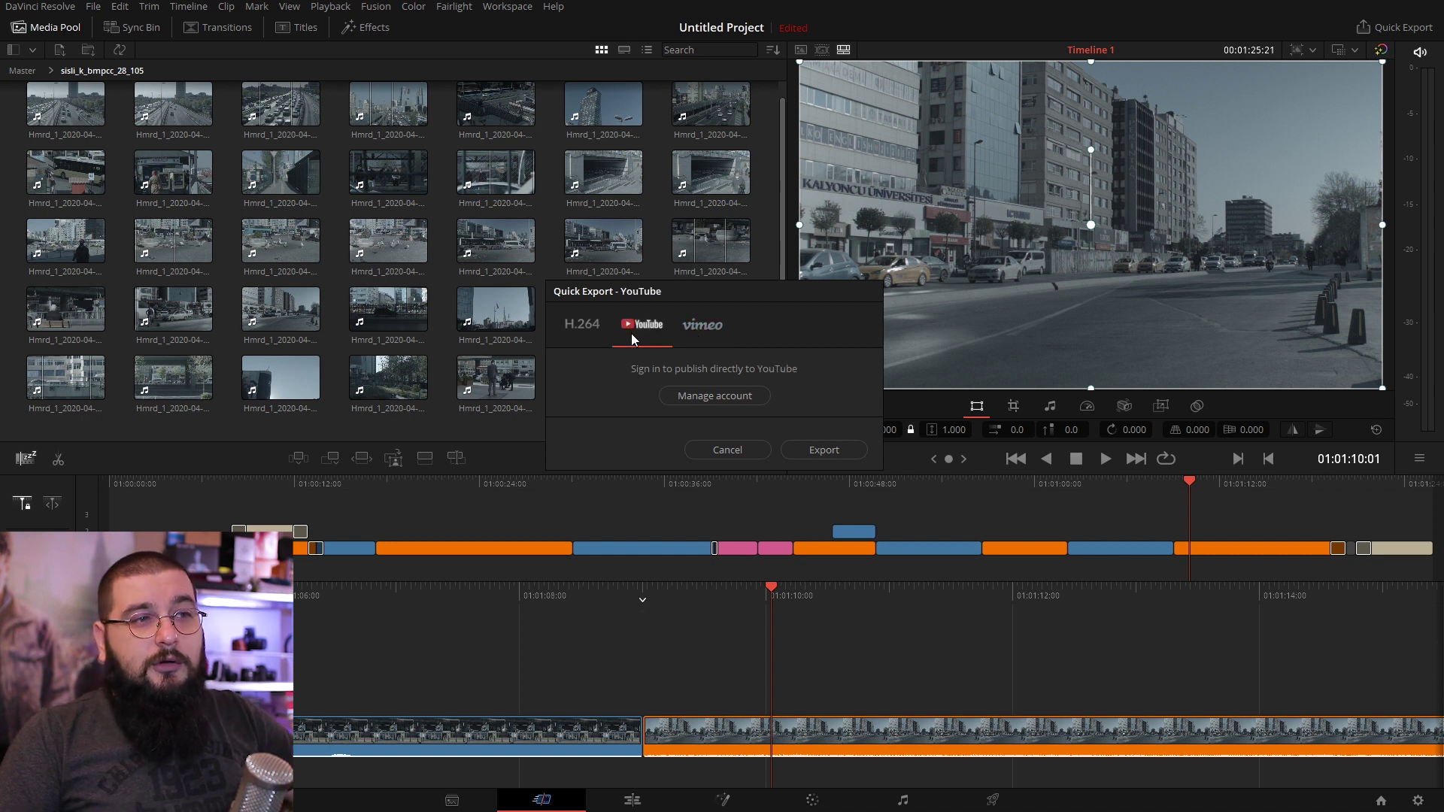
click(706, 331)
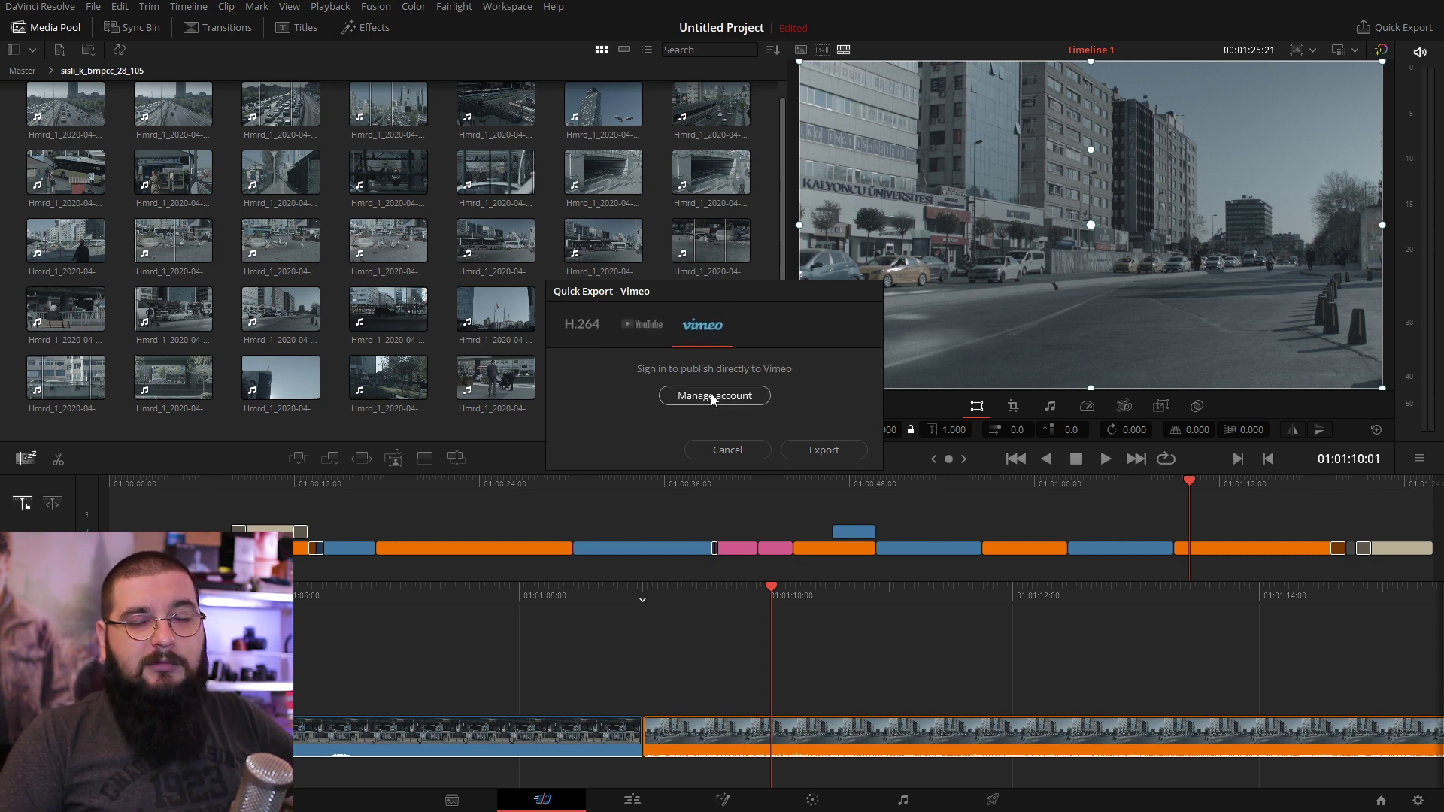
click(661, 337)
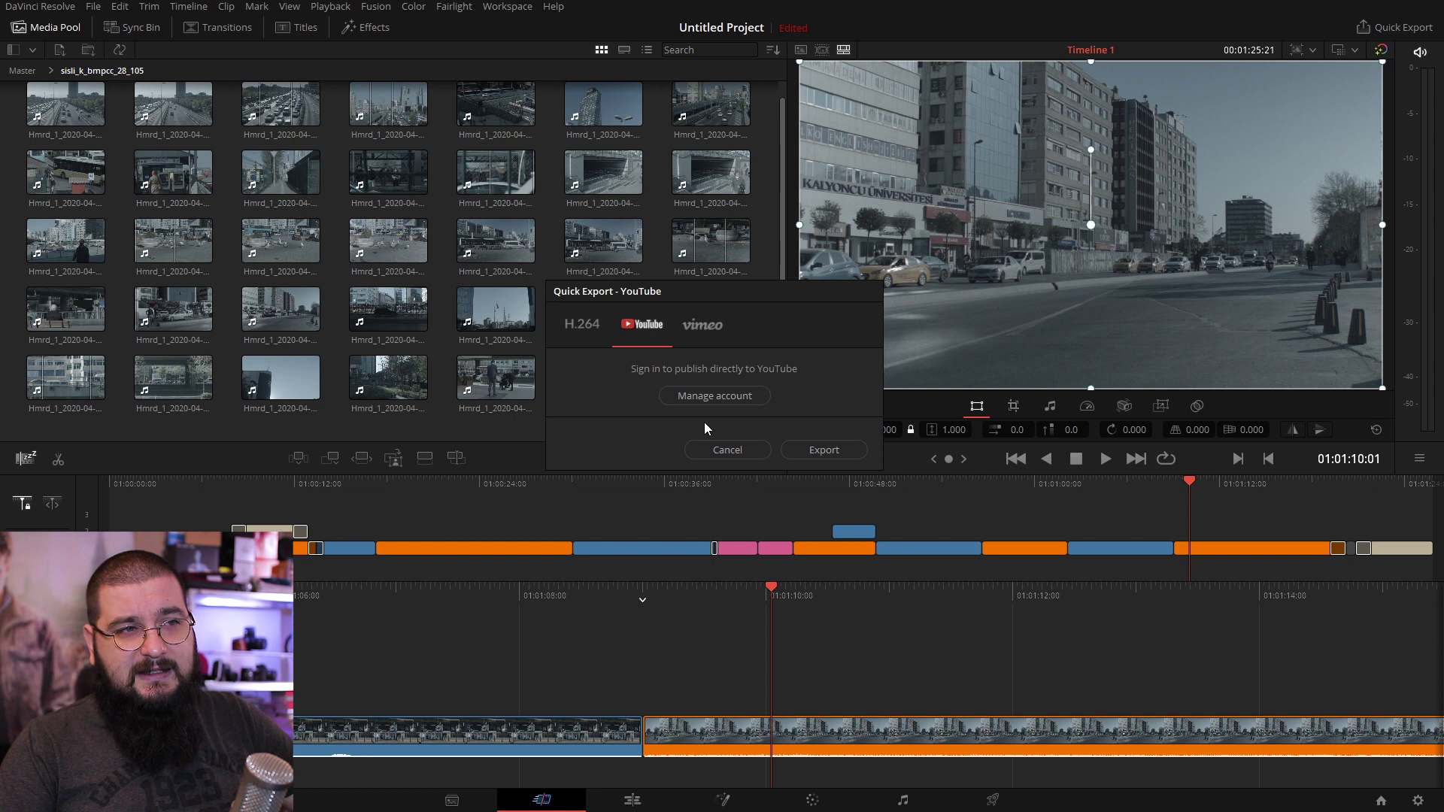
click(580, 334)
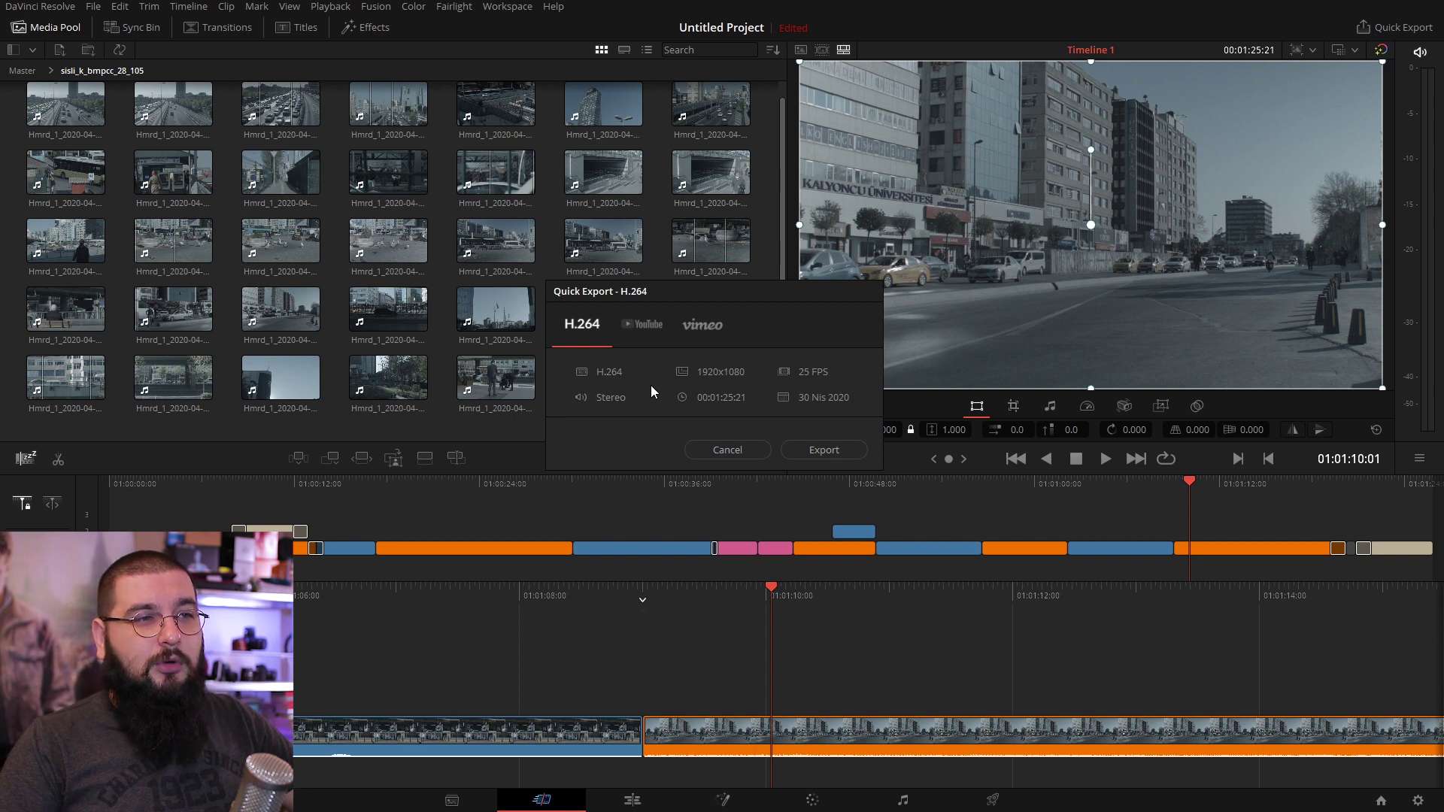
click(727, 449)
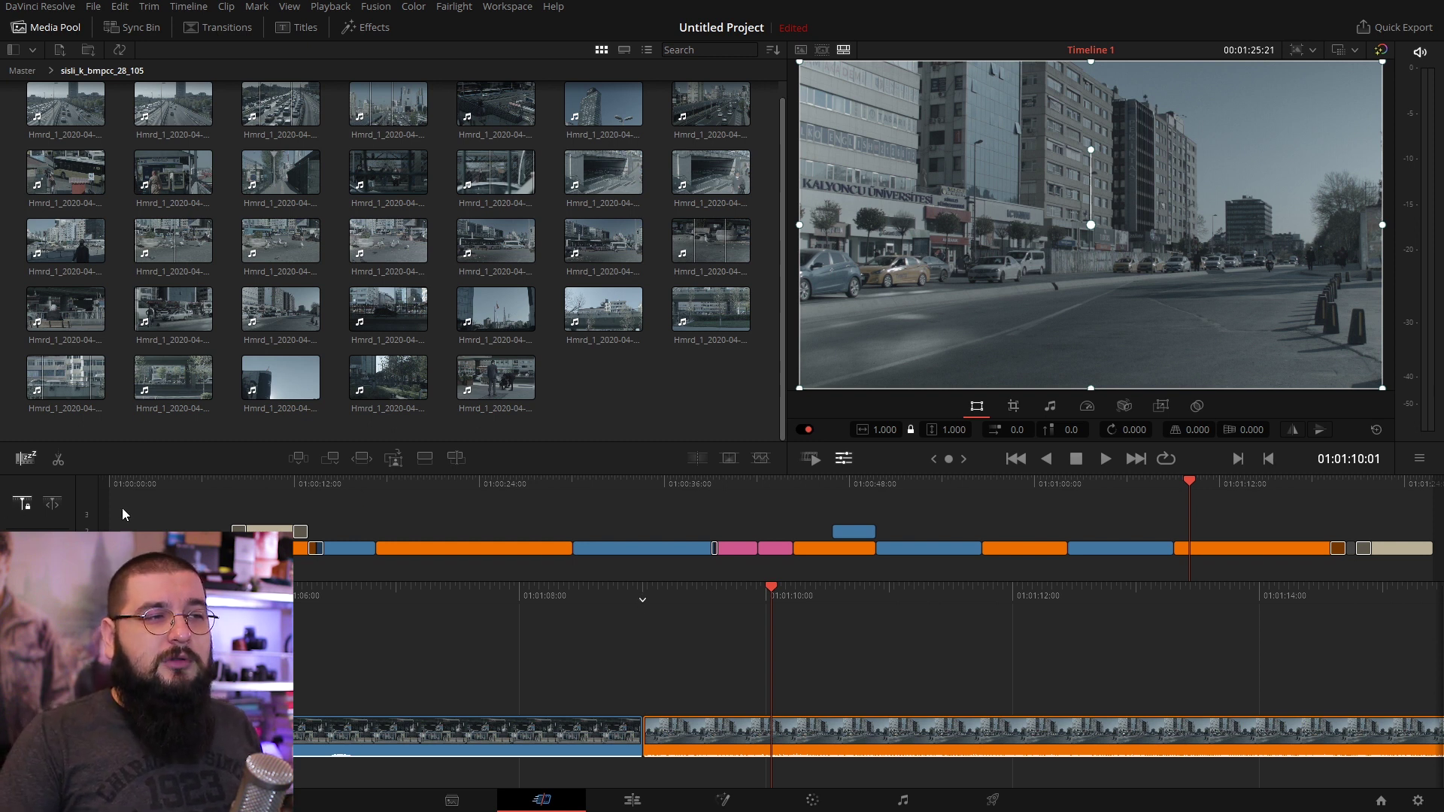
Step: On the Edit page, return the playhead to the timeline start and switch to the Color page
click(646, 800)
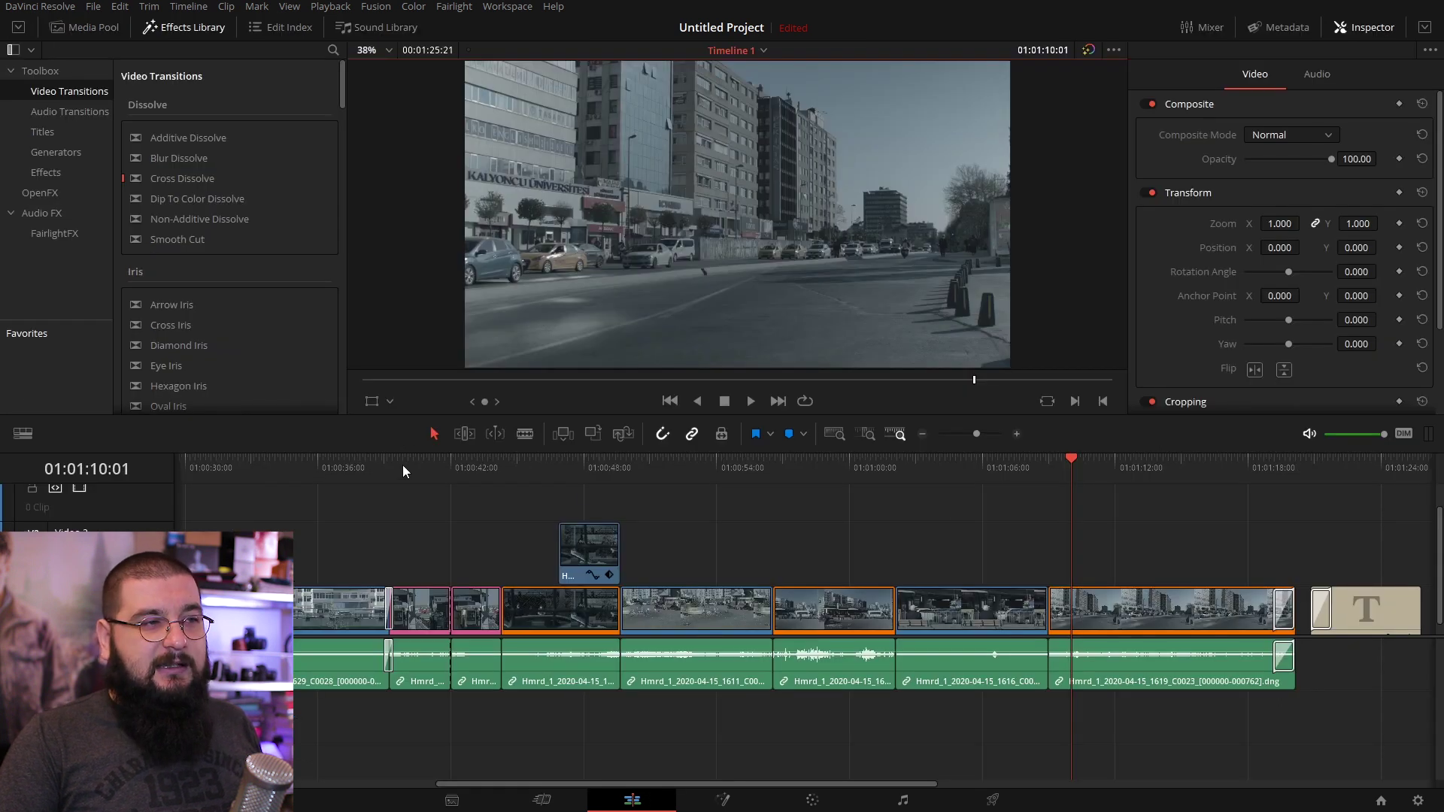
drag(403, 465, 1100, 542)
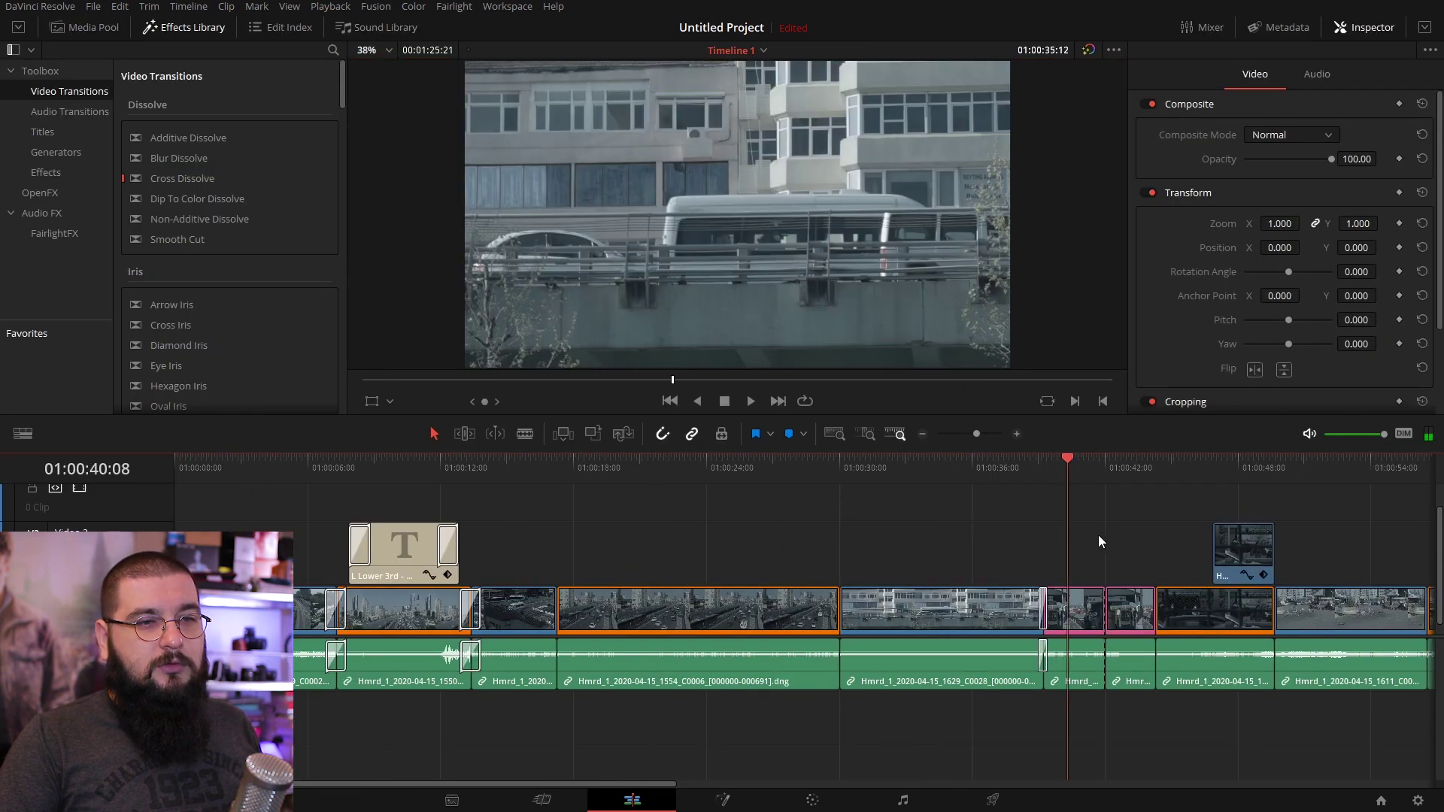
drag(1100, 541, 175, 541)
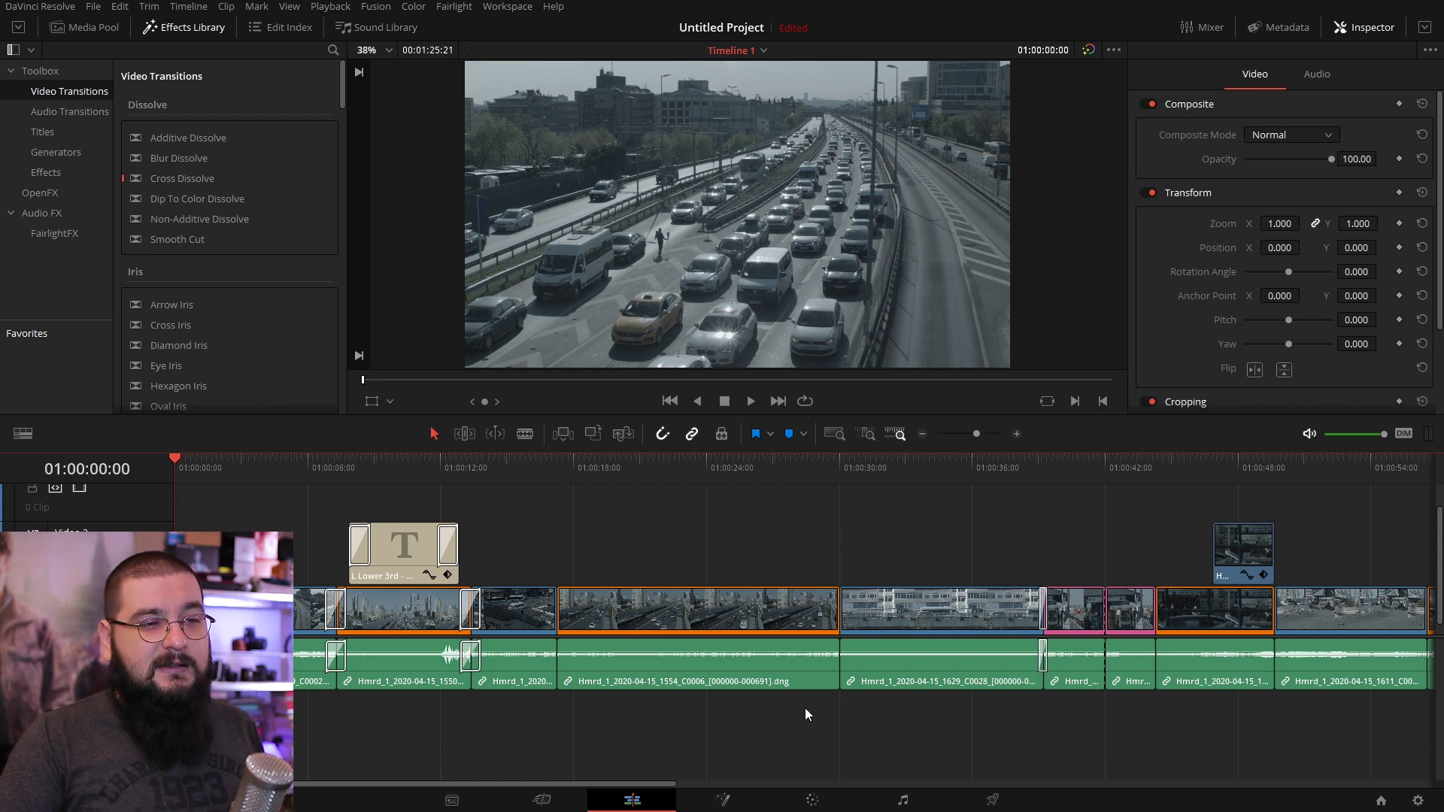
click(803, 799)
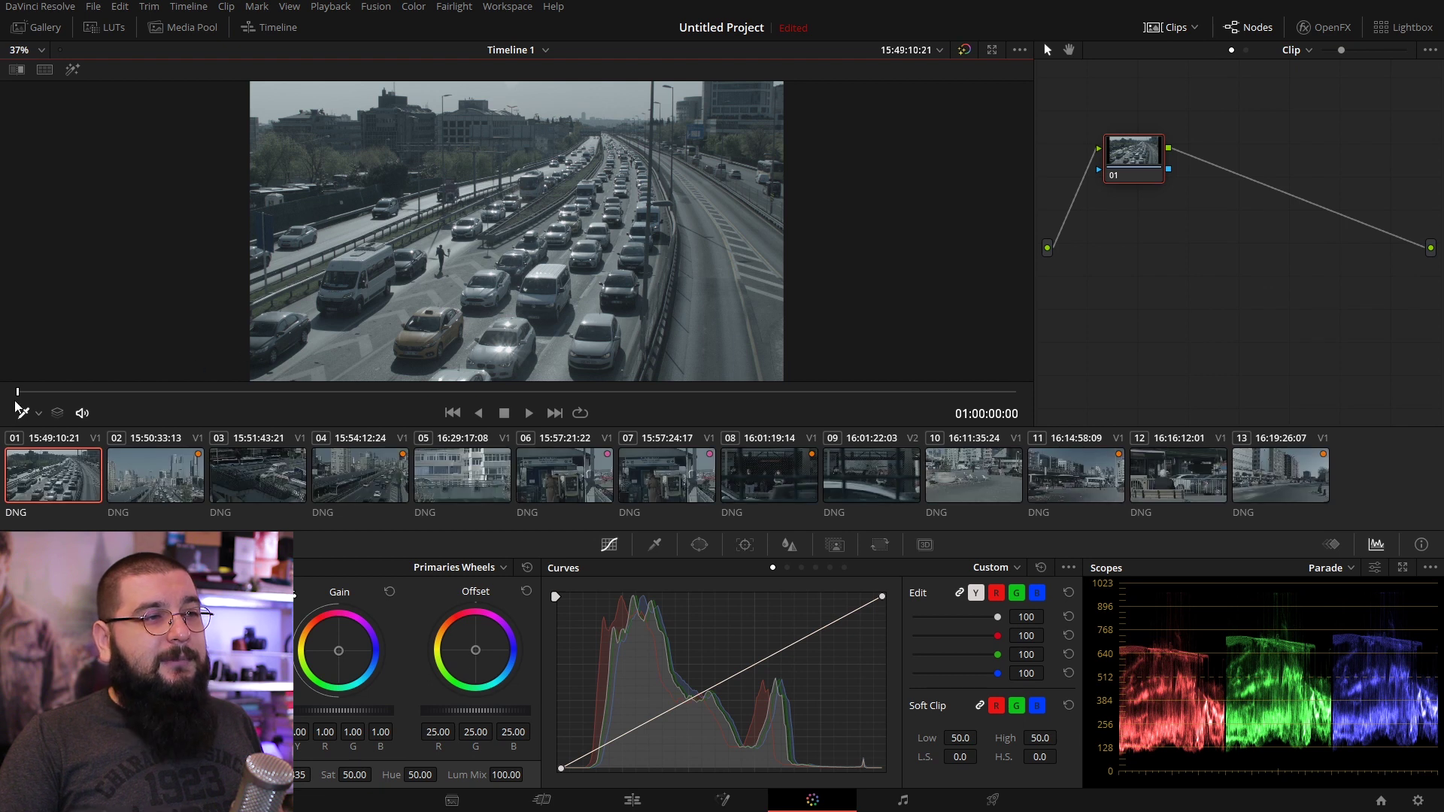
Step: Raise clip 13's contrast and neutralise its bluish cast with the white-balance picker
click(1326, 463)
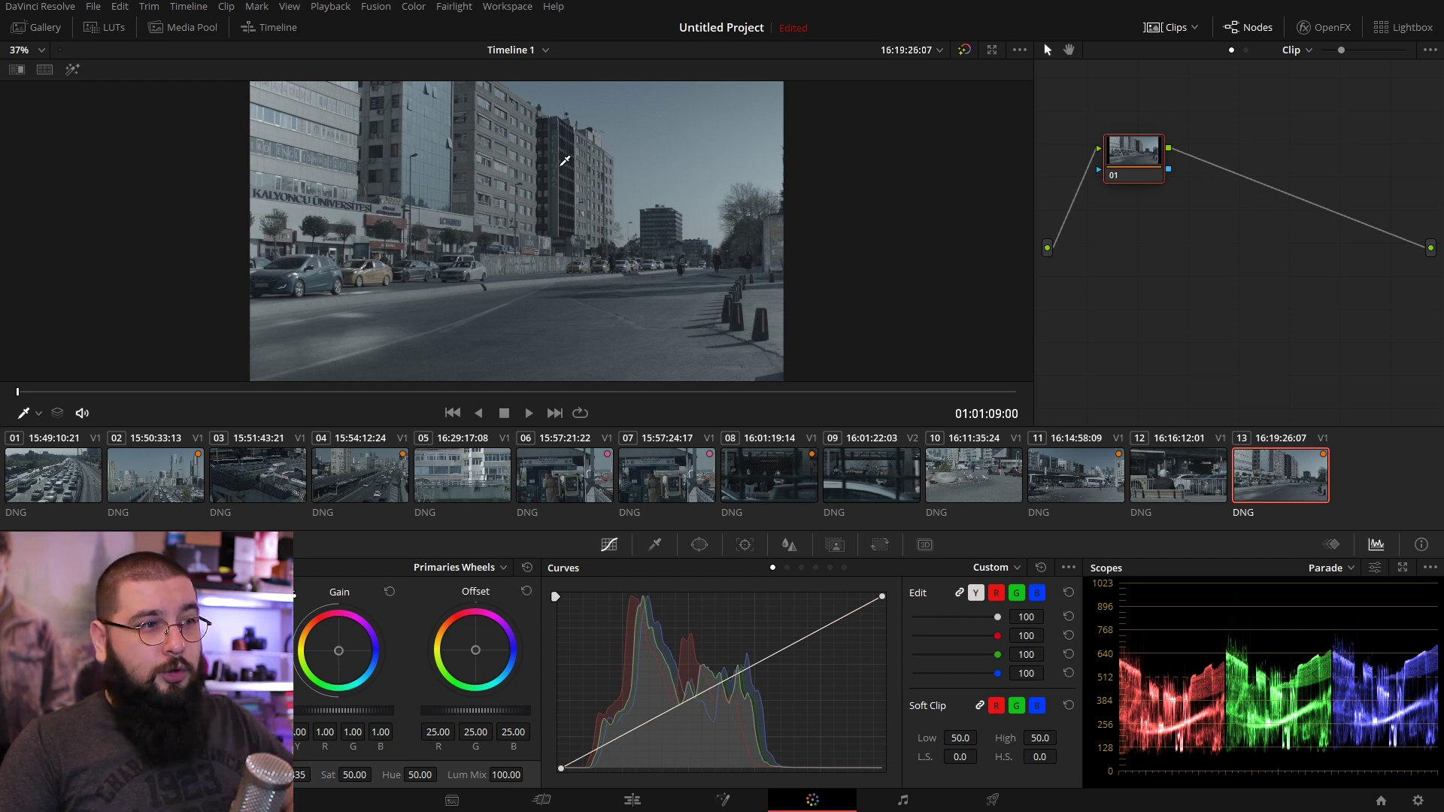
drag(299, 726, 225, 710)
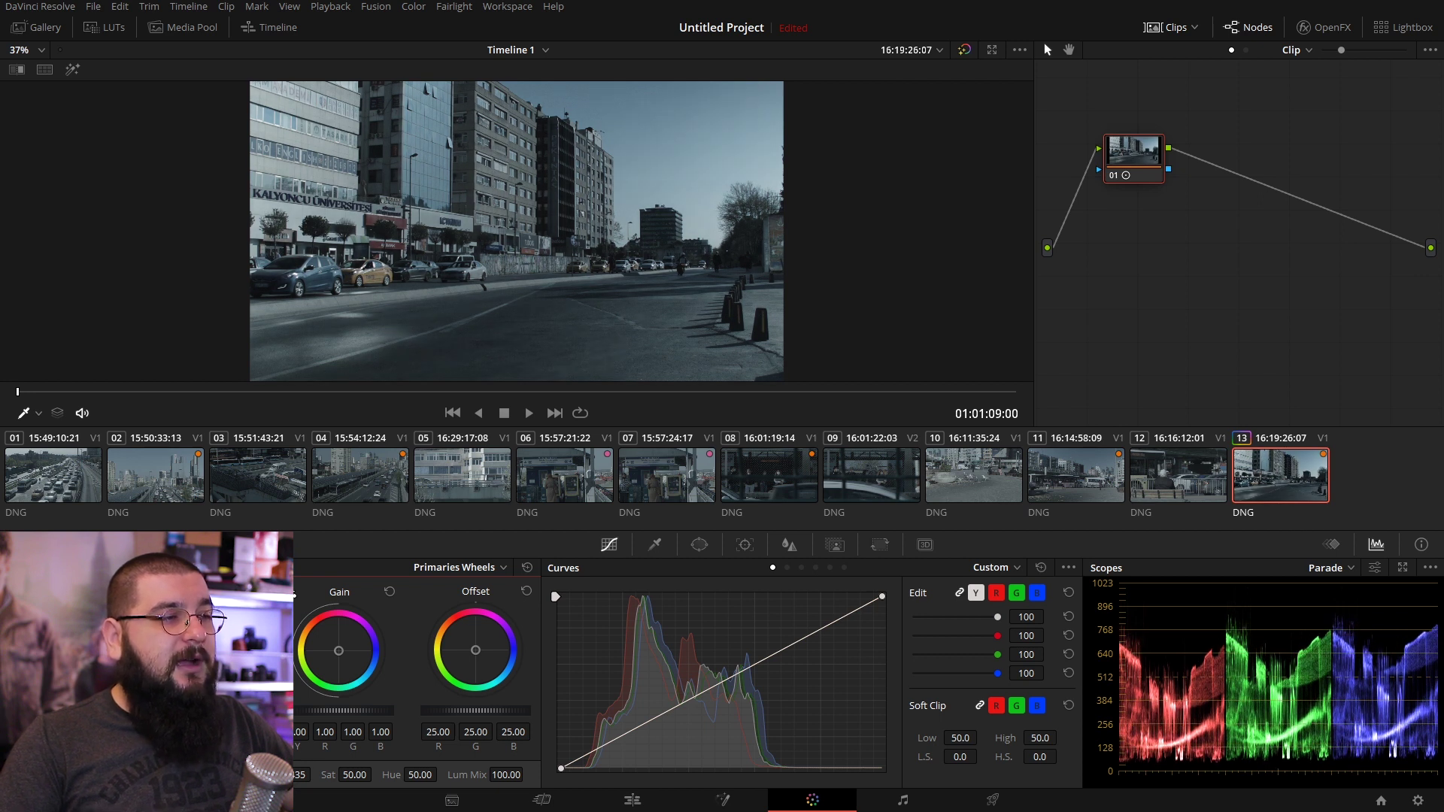
click(23, 775)
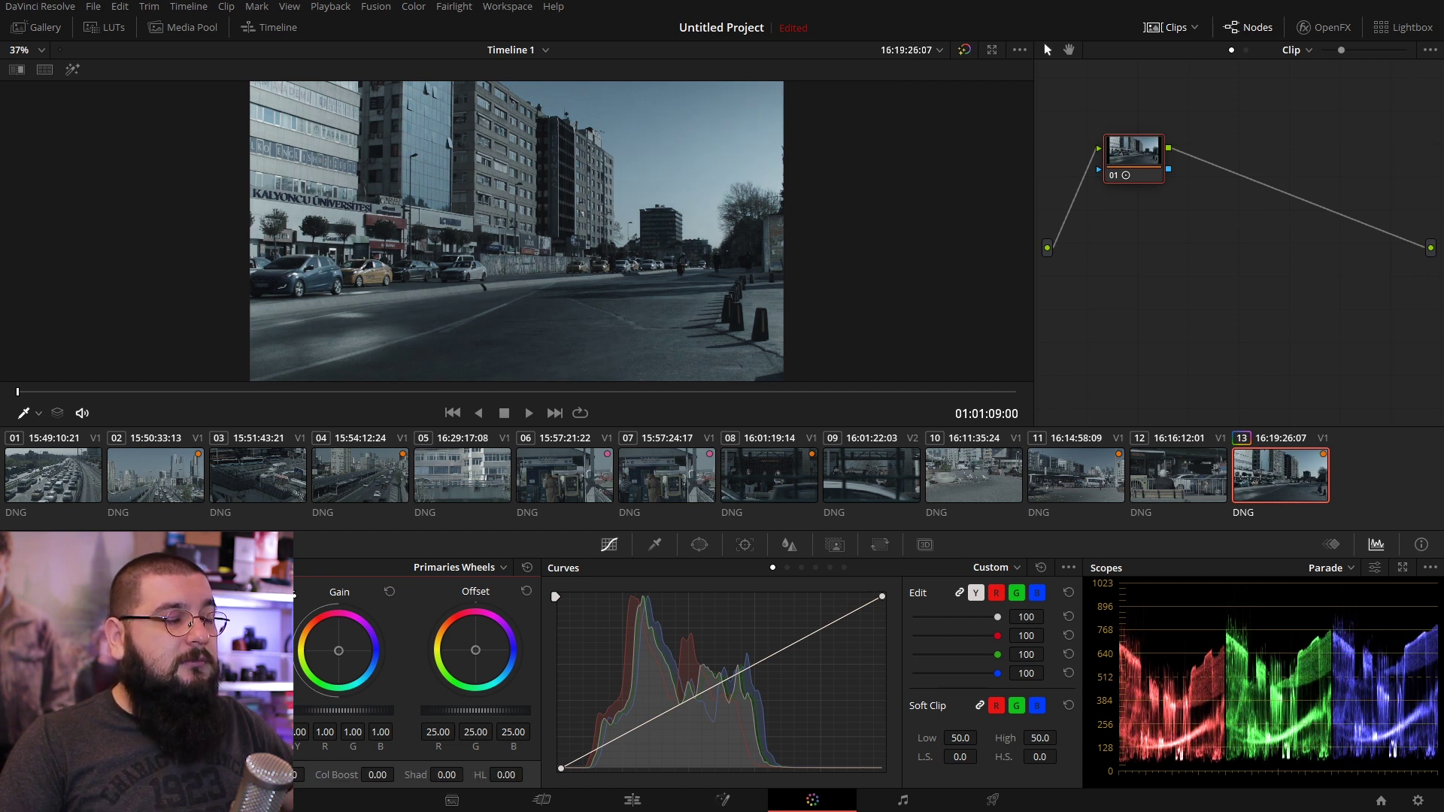
click(799, 362)
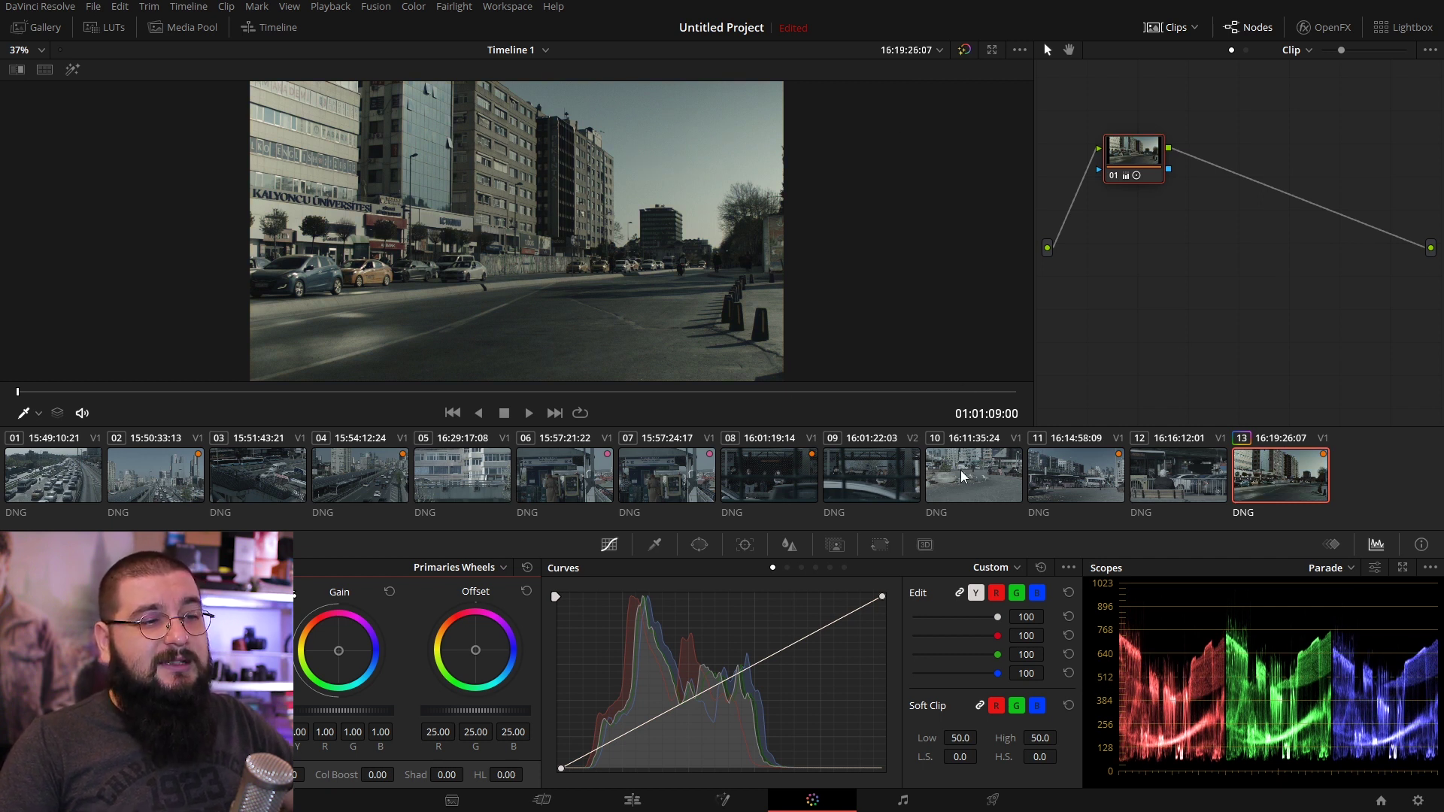
click(554, 802)
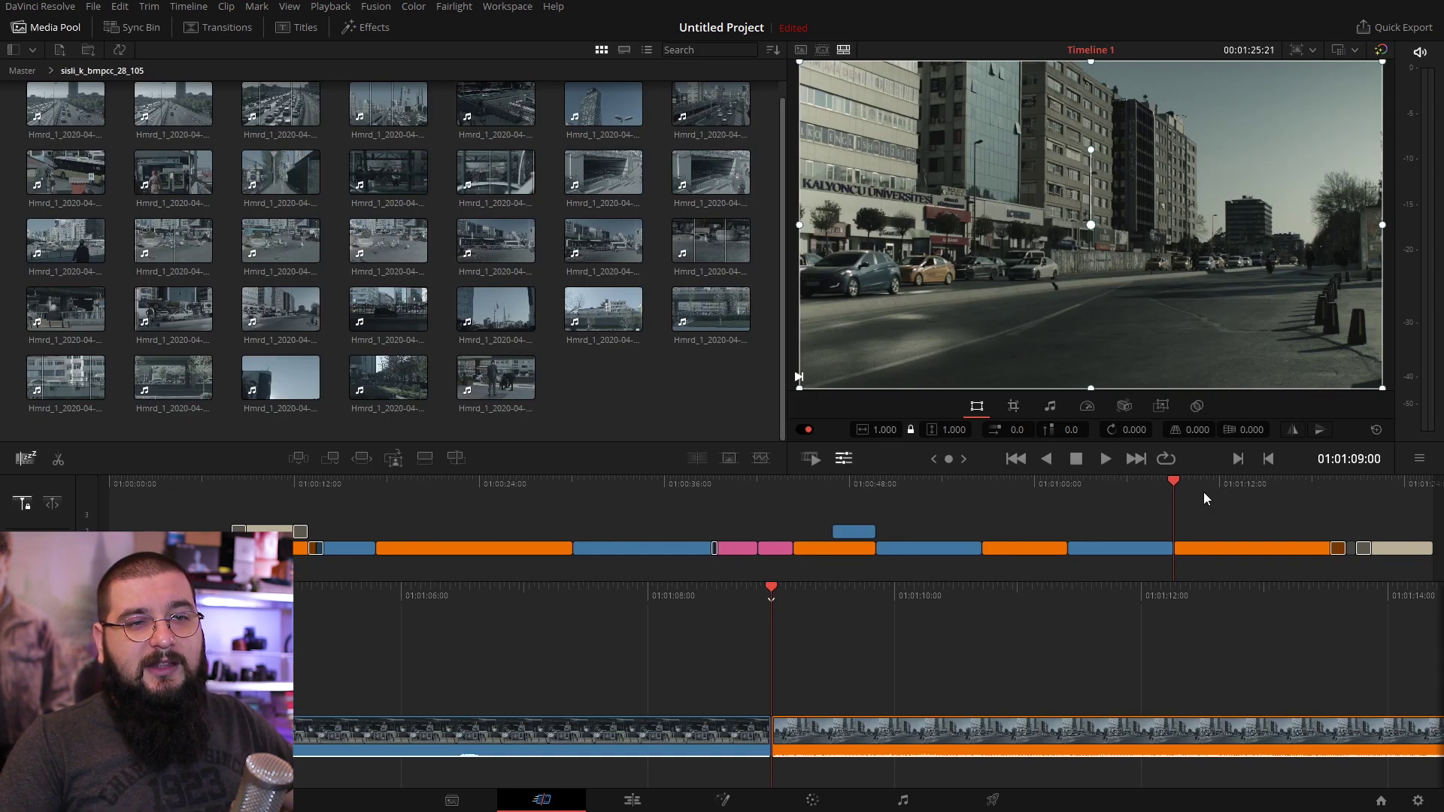
Step: At 01:01:11:12, compare the street clip with grades bypassed and restored, then go to Color
drag(1204, 494, 1212, 486)
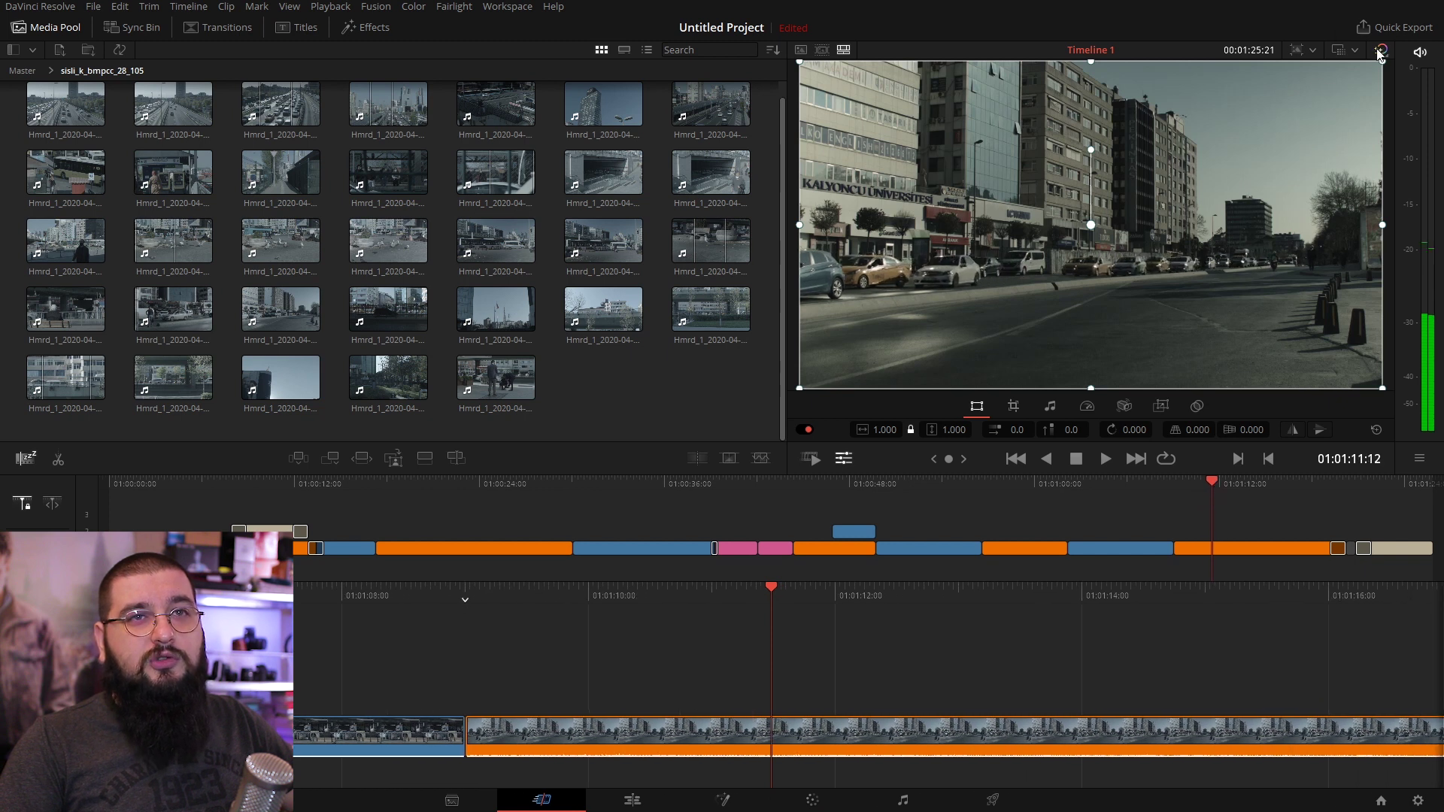
click(1381, 52)
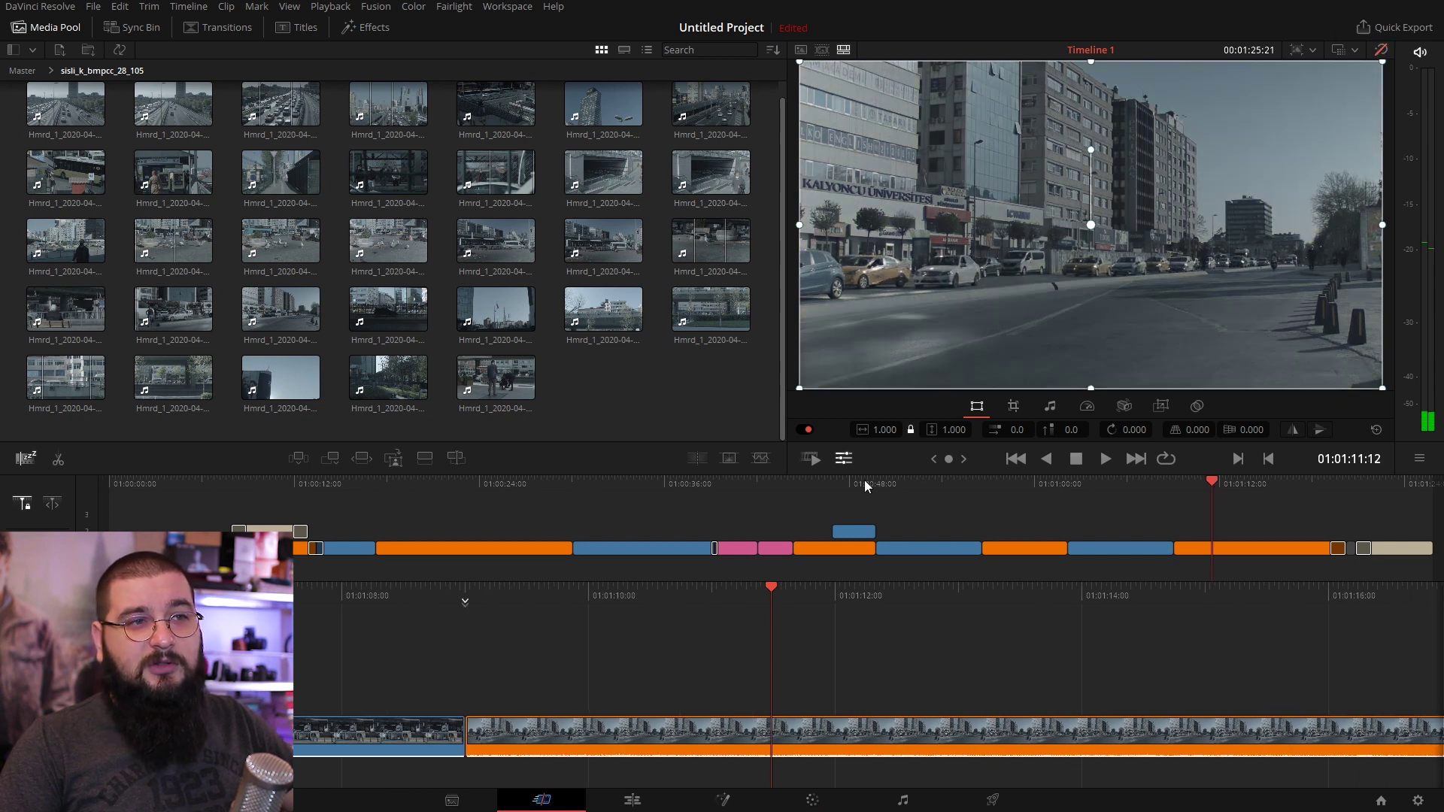
click(845, 460)
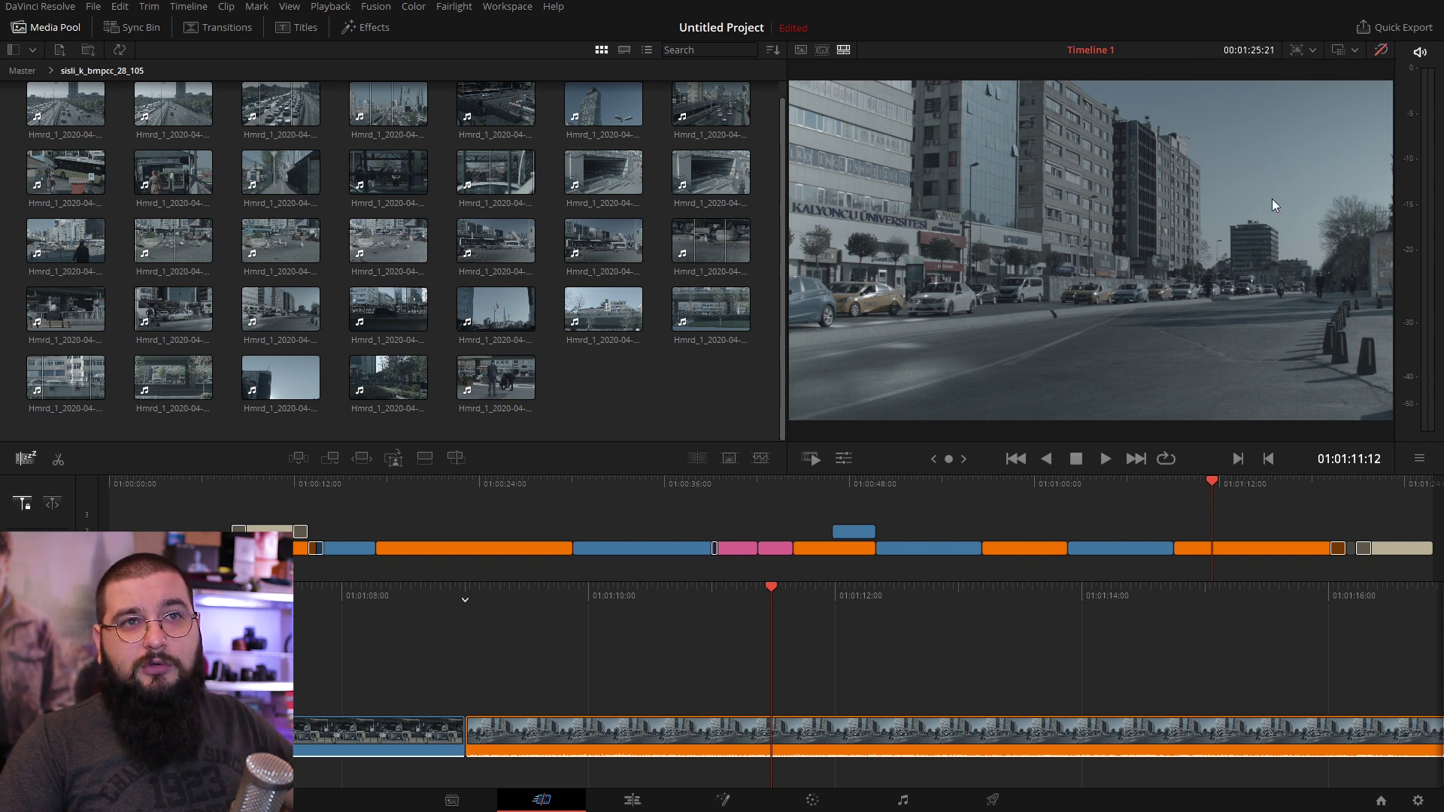
click(1381, 50)
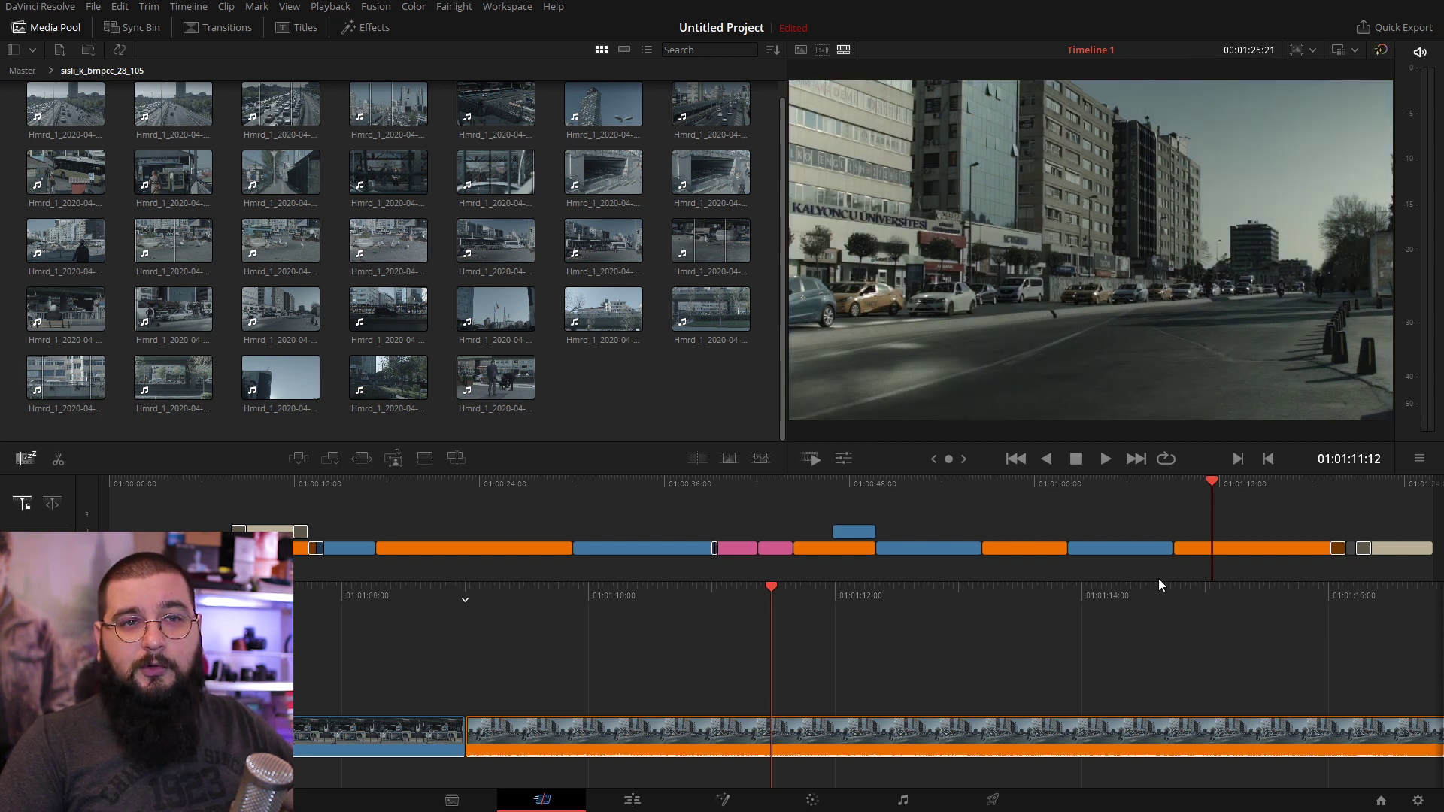
click(1375, 51)
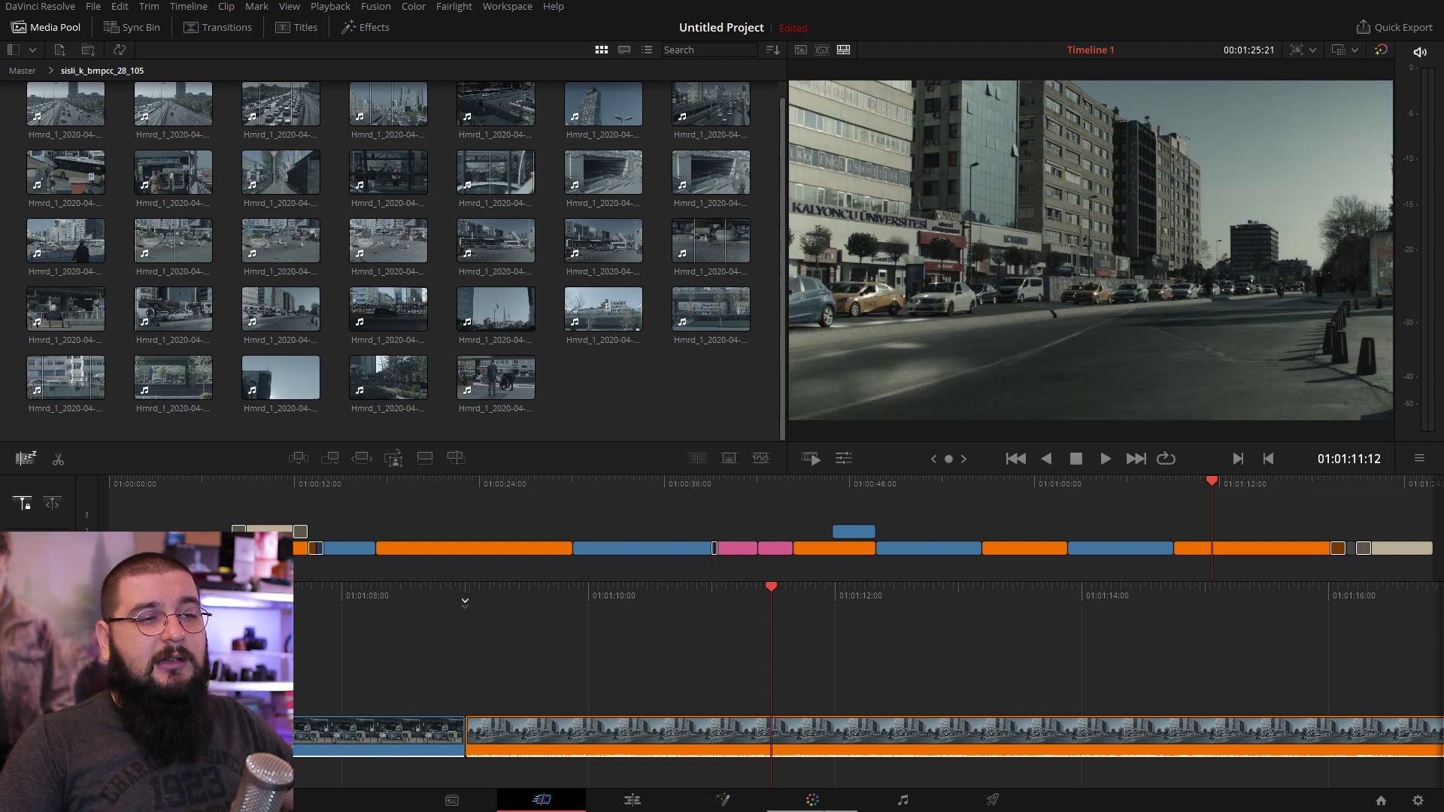
click(813, 800)
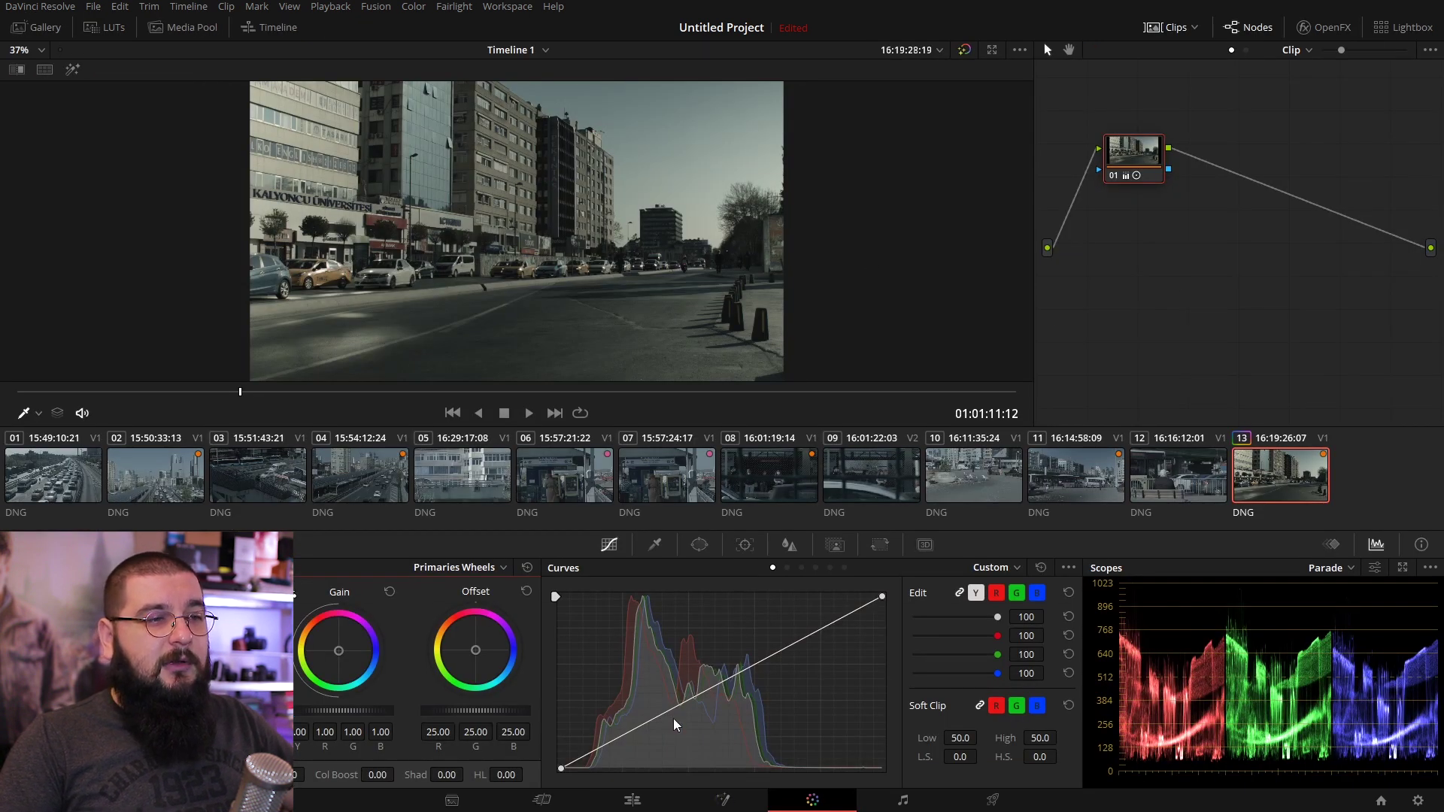
Step: Bend clip 13's curve into an S-shape with a lifted black point, then switch to Fairlight
drag(675, 724, 664, 740)
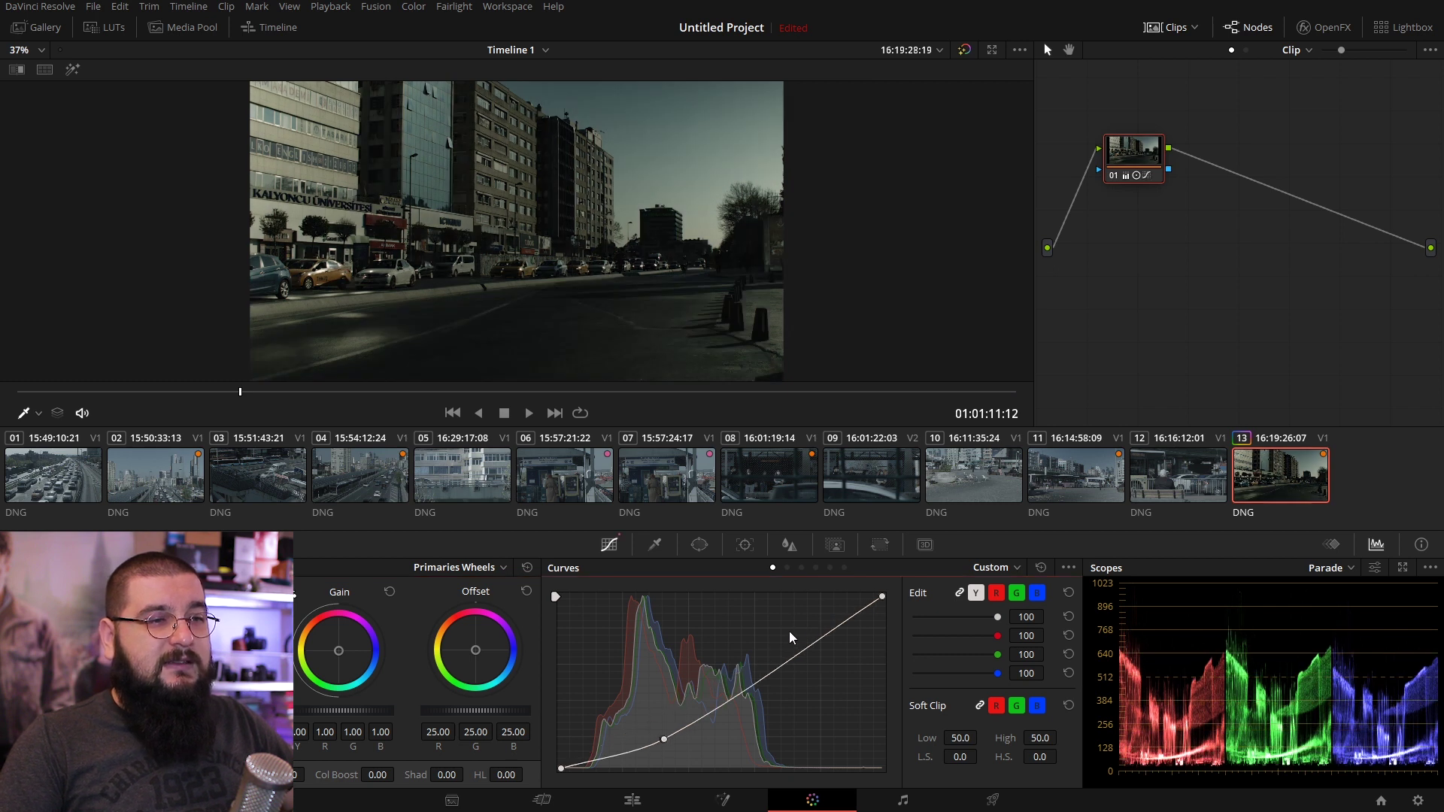
drag(793, 651, 798, 634)
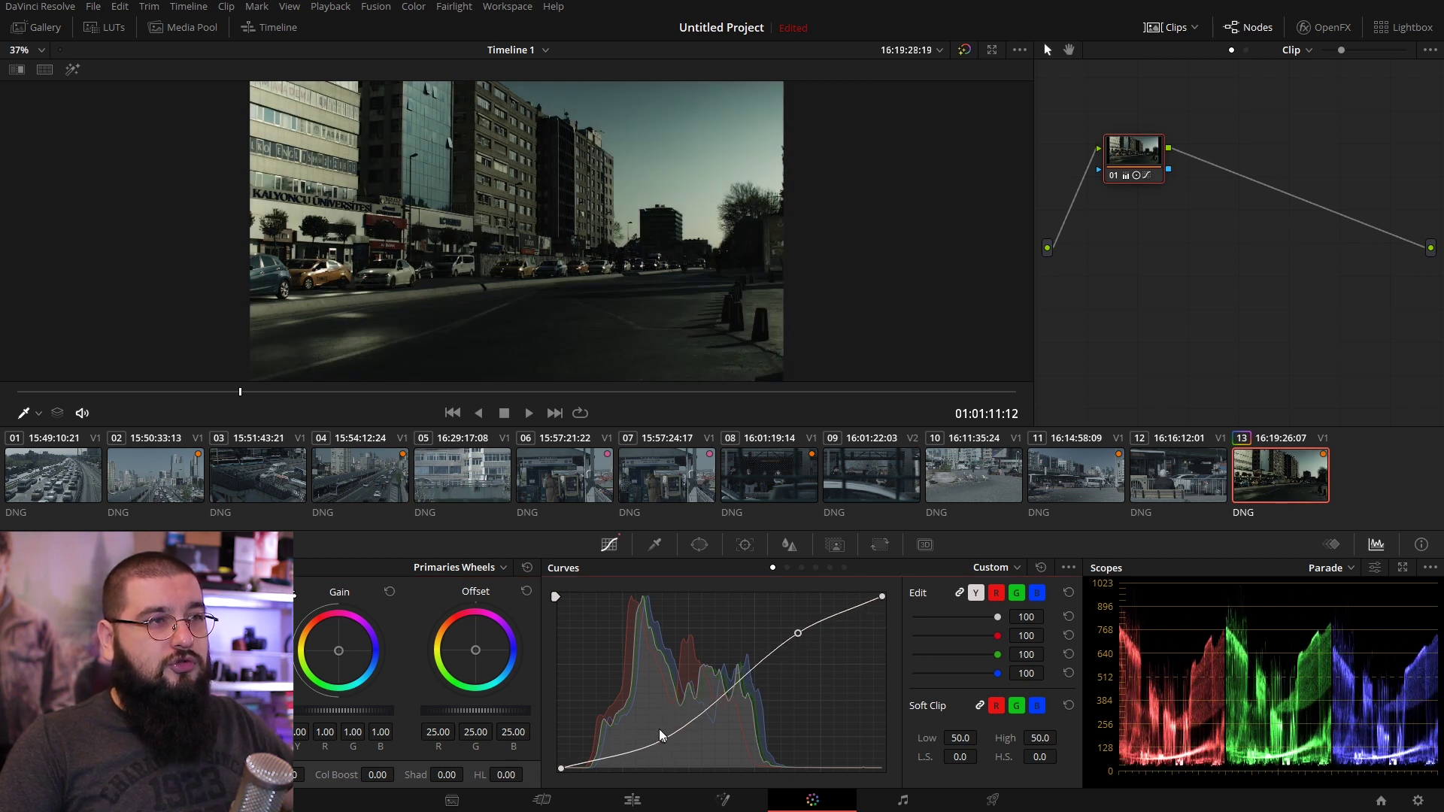
drag(666, 742, 659, 739)
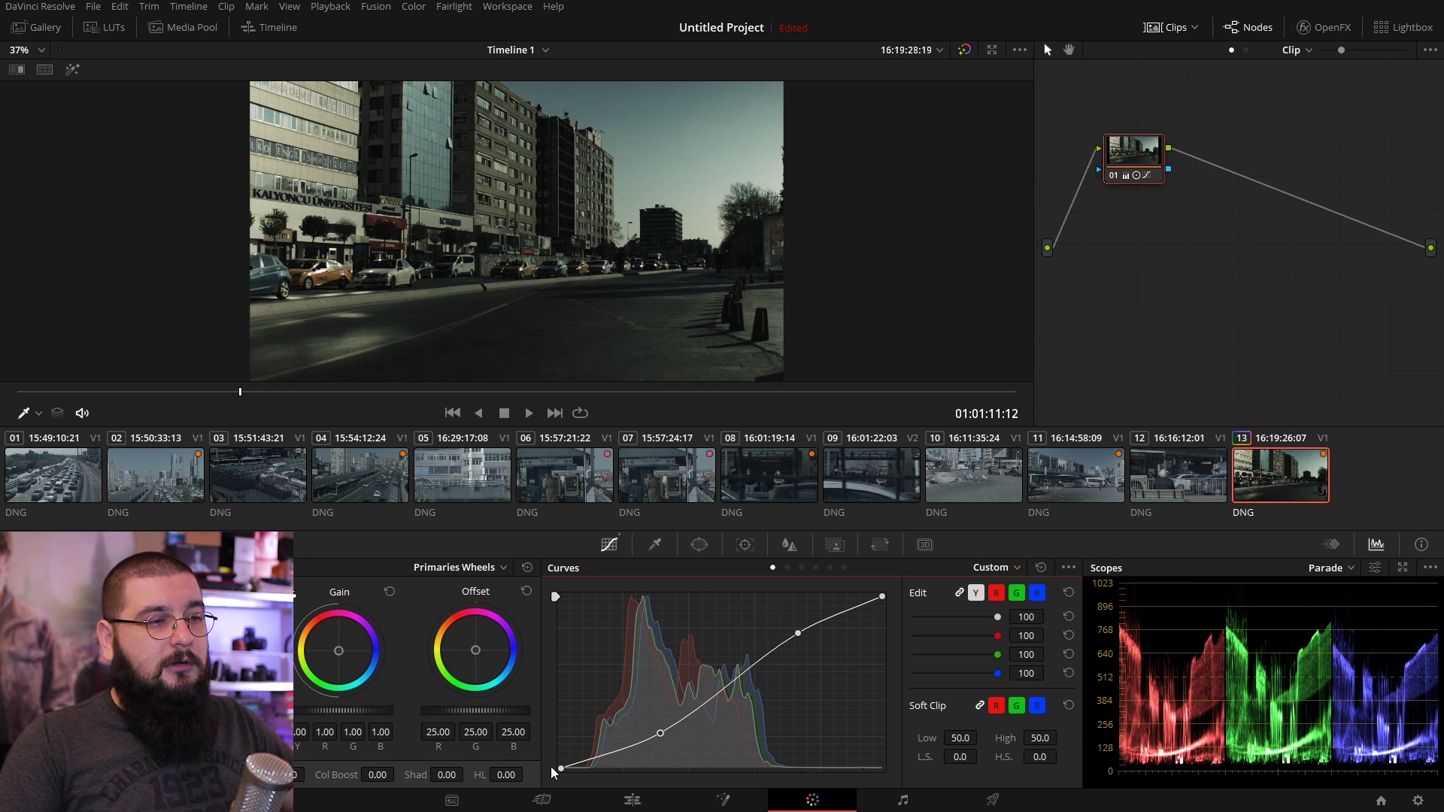
drag(560, 769, 562, 758)
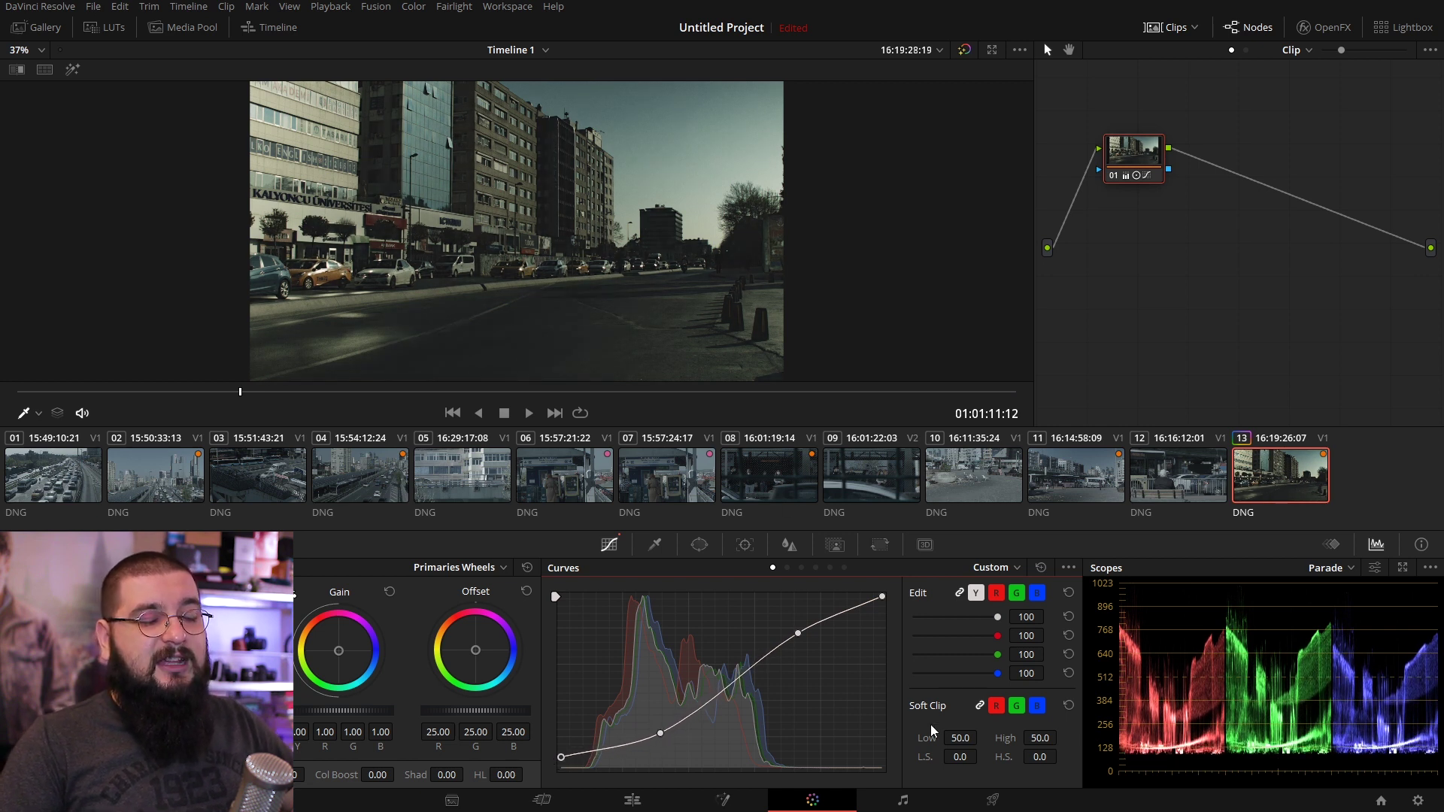
click(903, 801)
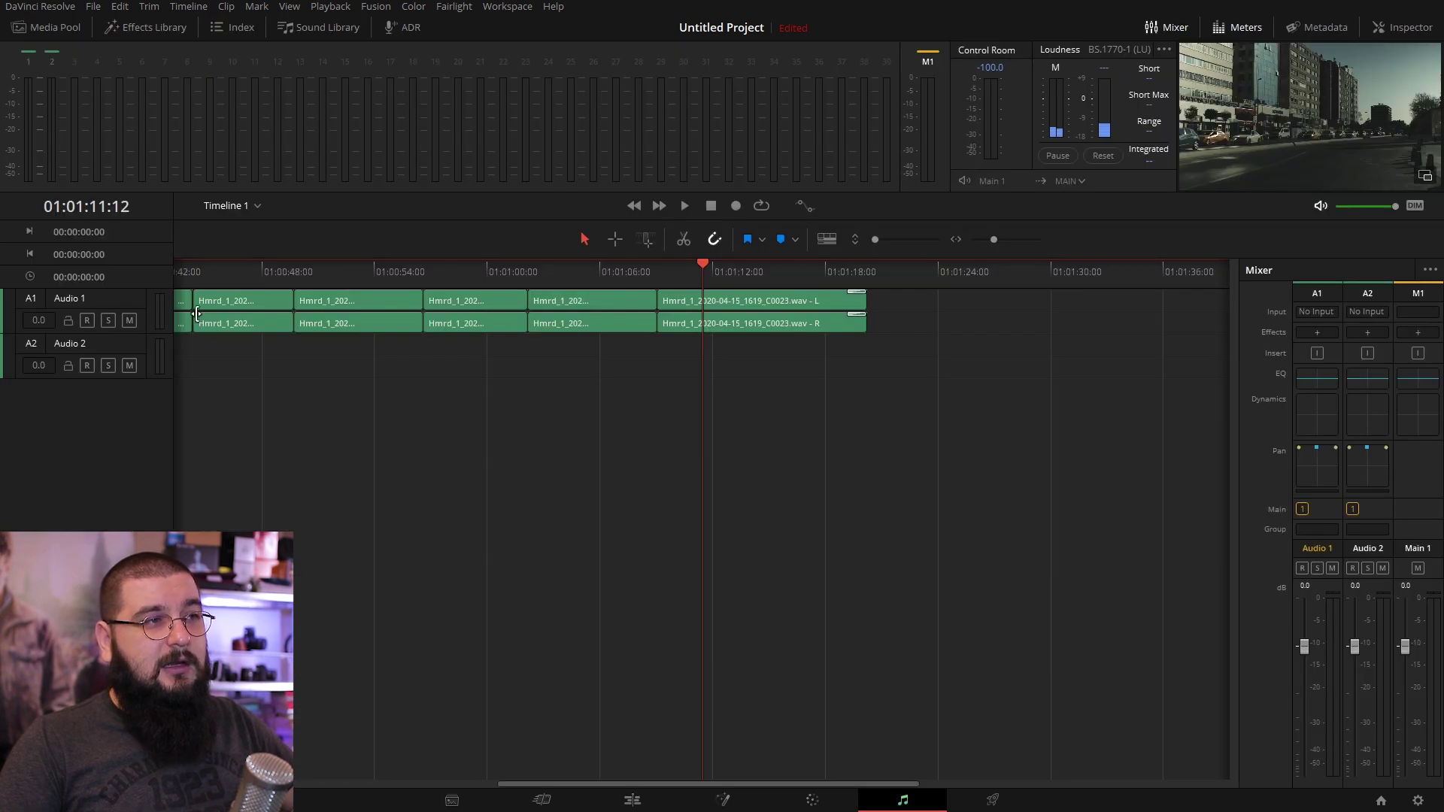
Step: Move the playhead to 01:00:15:05 and switch to the Deliver page
scroll(456, 356, left, 10)
click(305, 273)
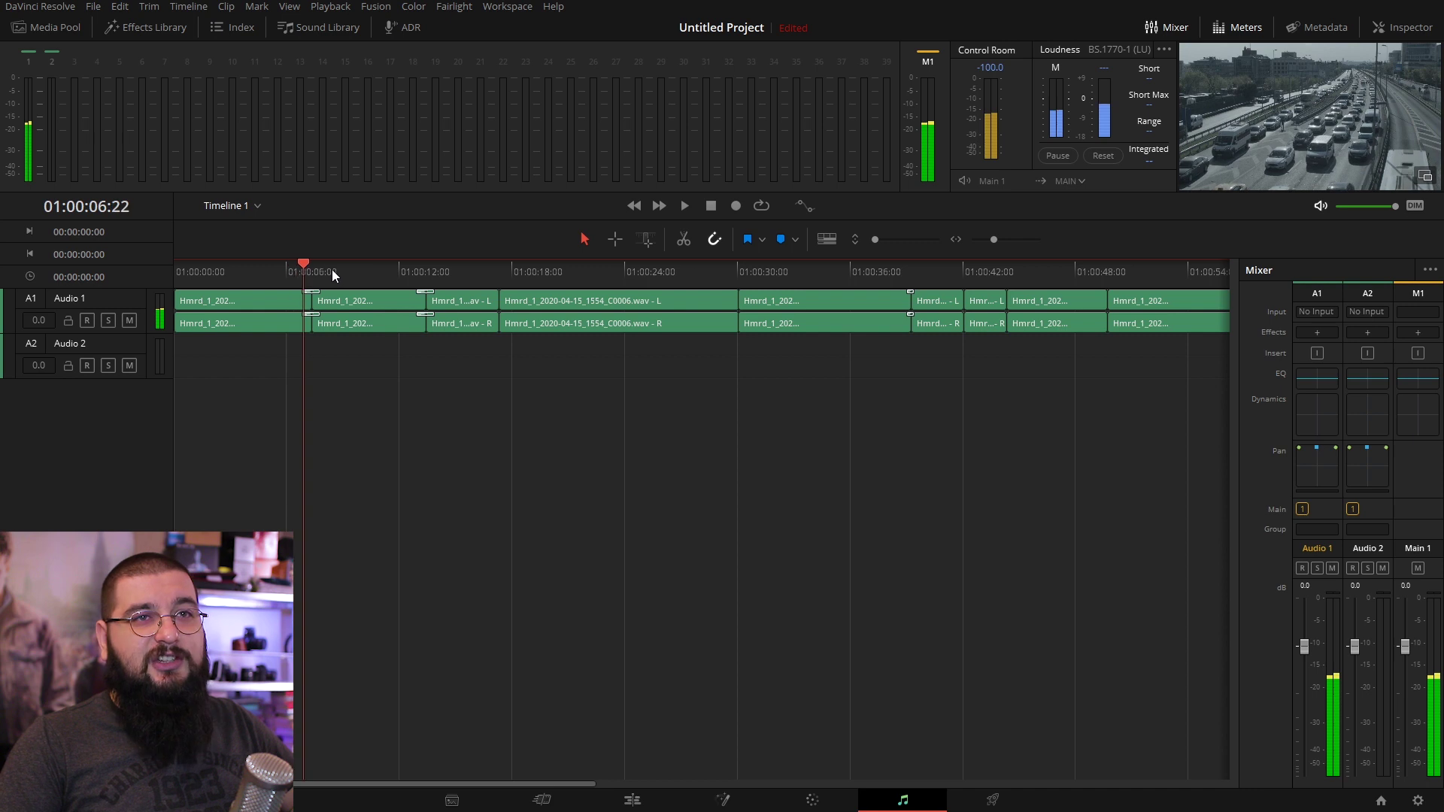
click(459, 270)
click(992, 800)
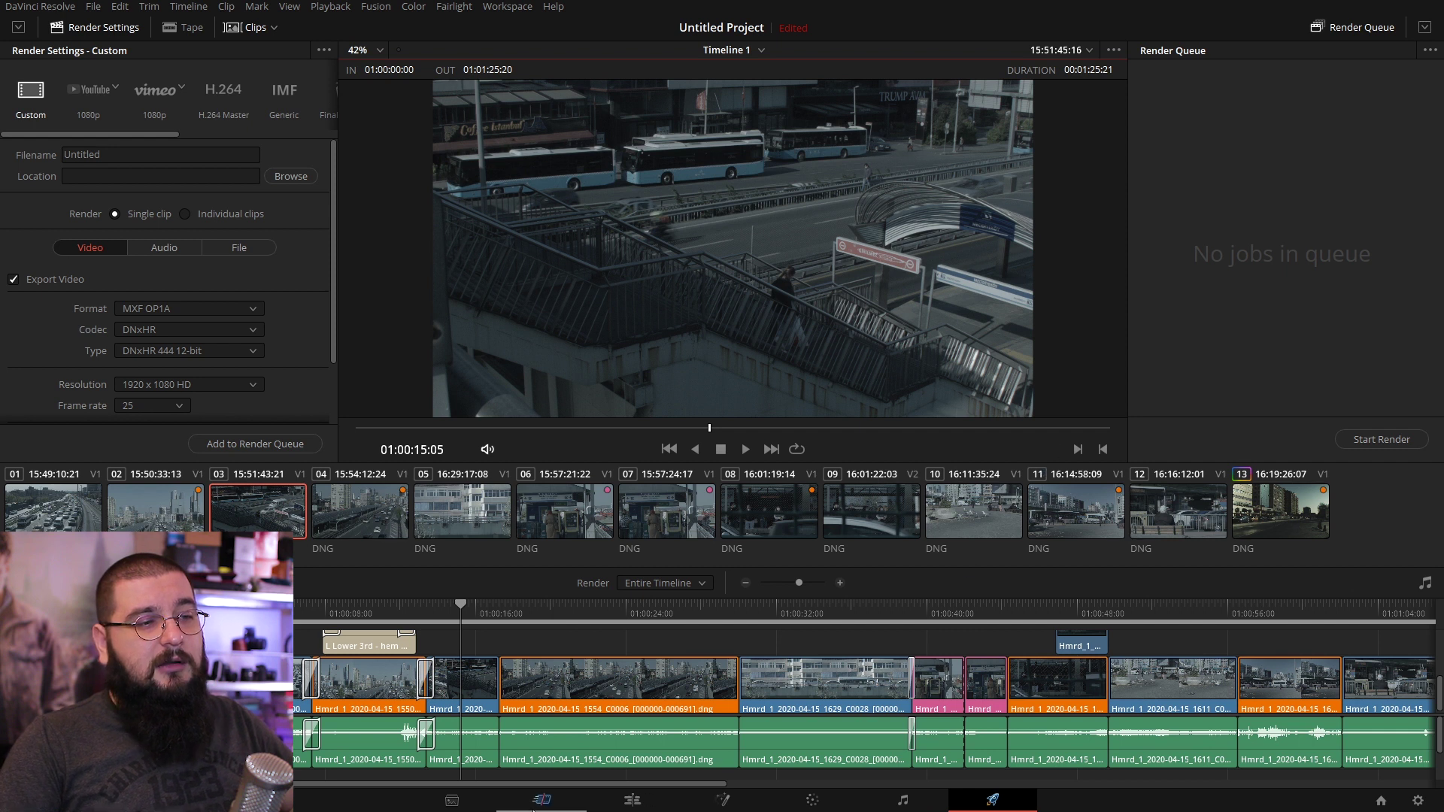
Step: Switch to the Cut page from the bottom page bar
click(542, 800)
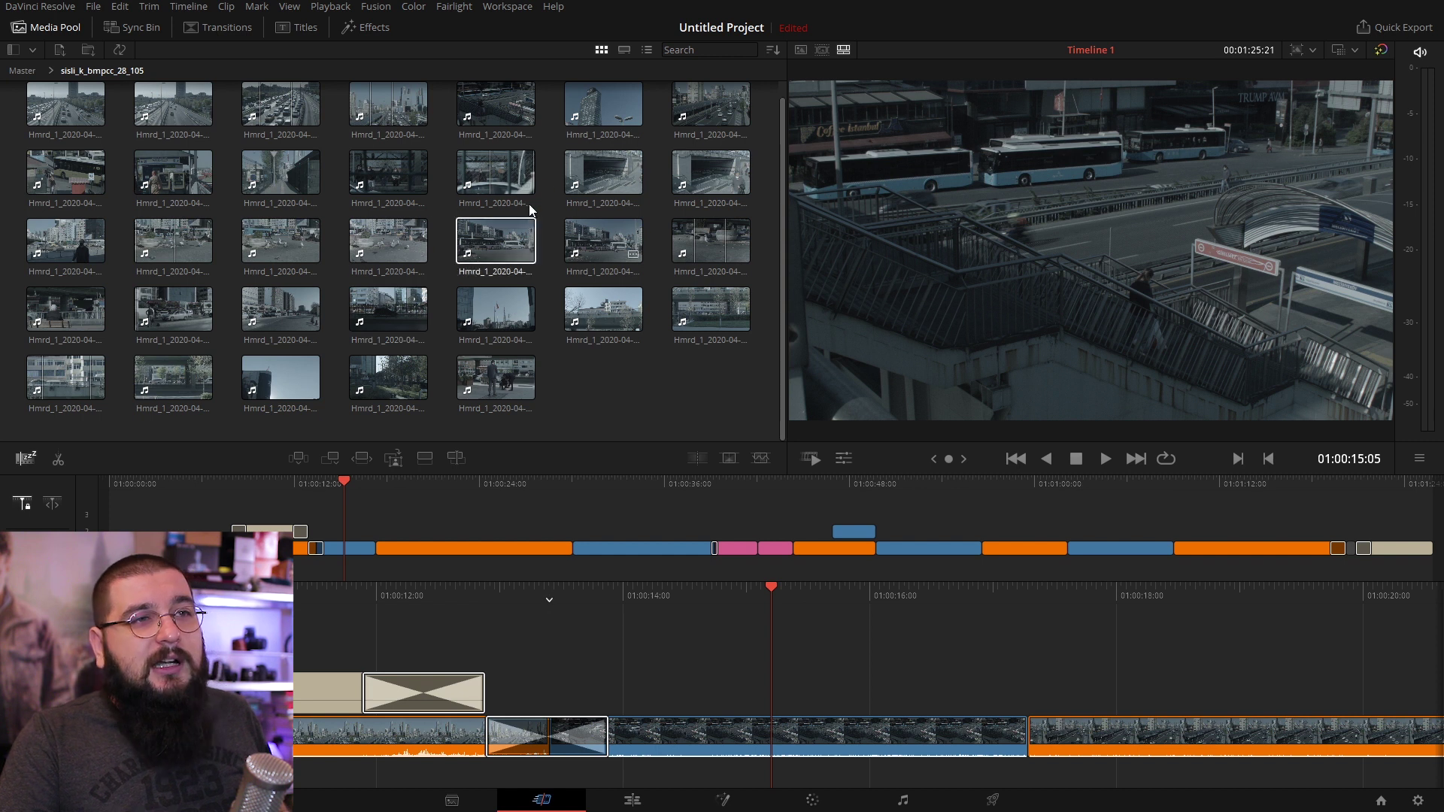
click(498, 89)
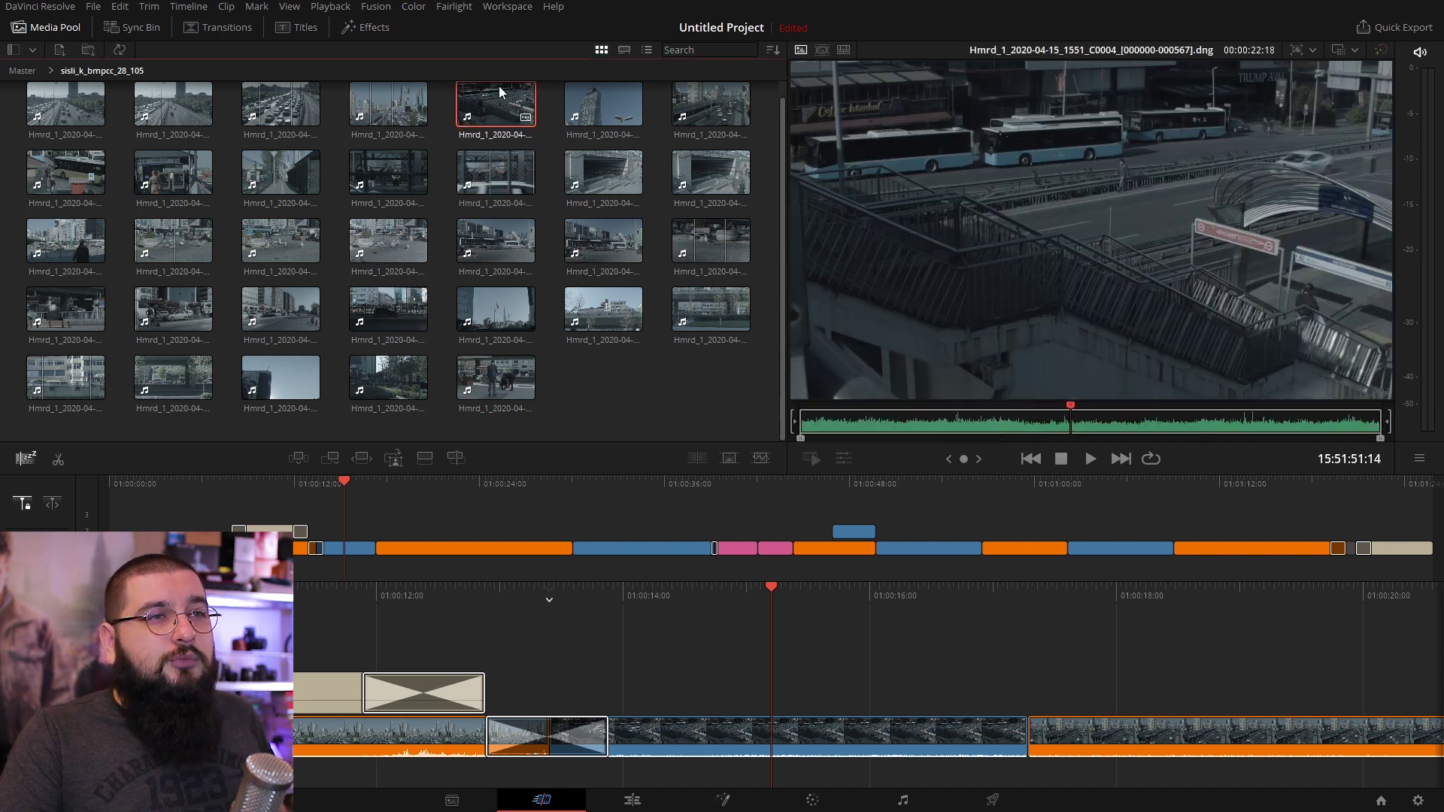
click(597, 160)
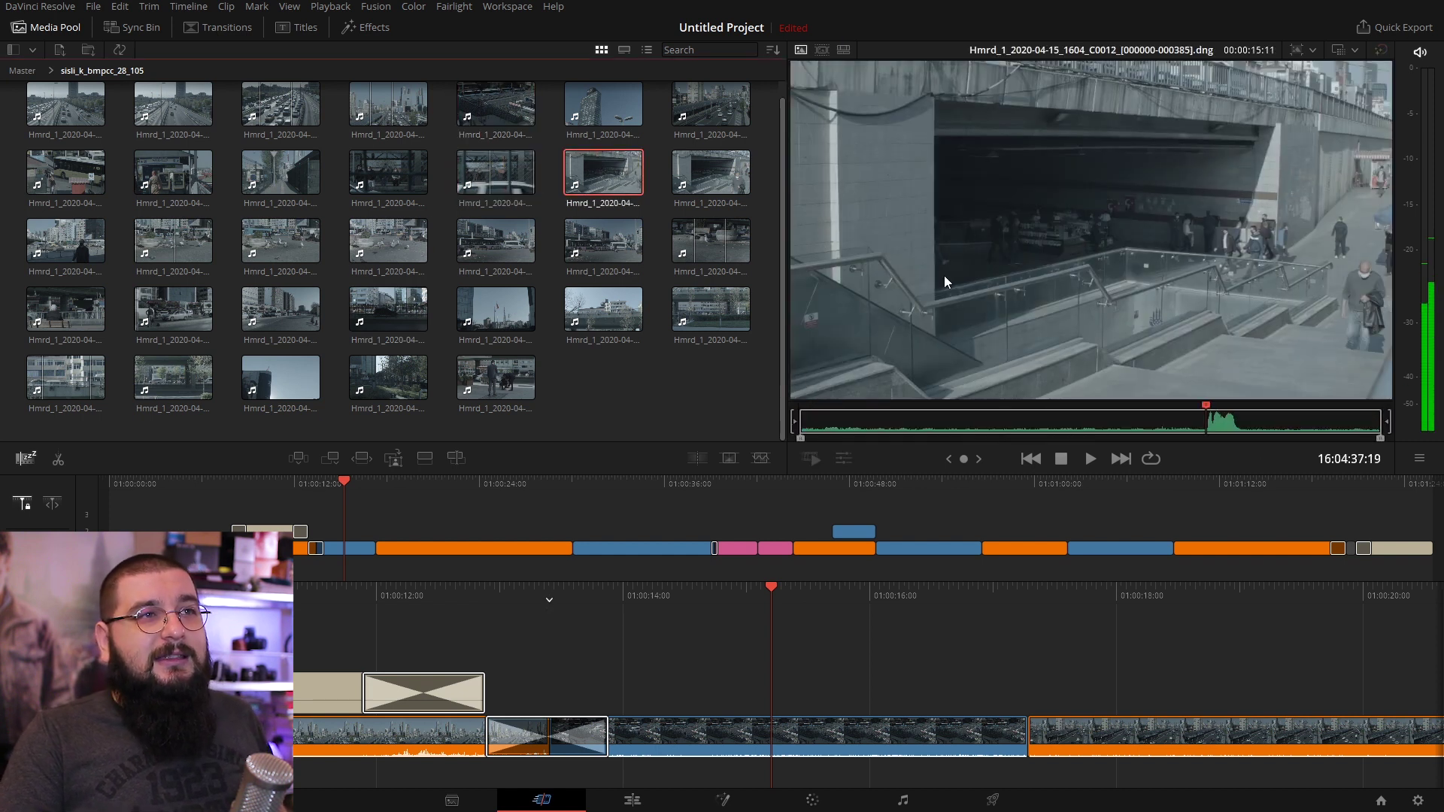
click(822, 49)
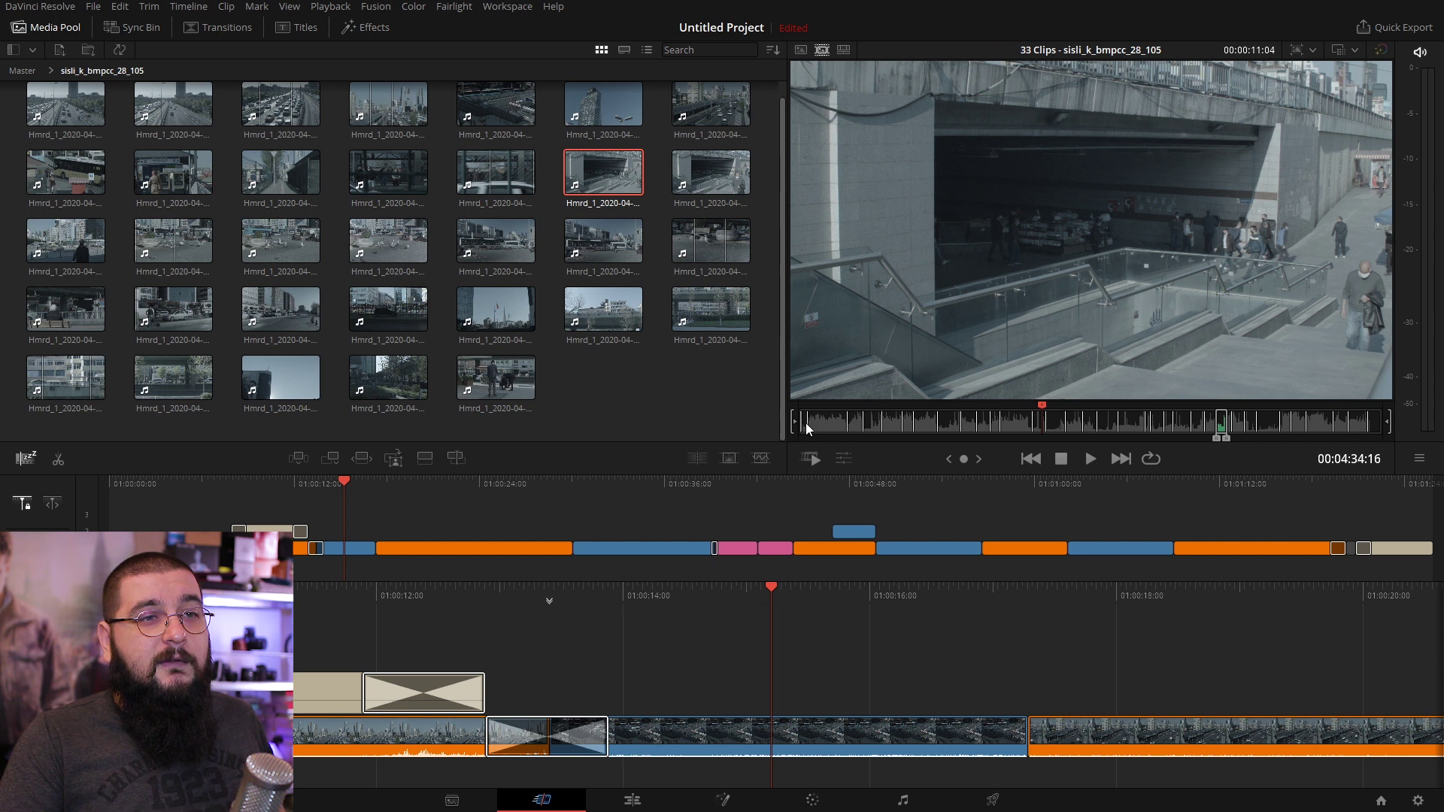
drag(806, 423, 1325, 431)
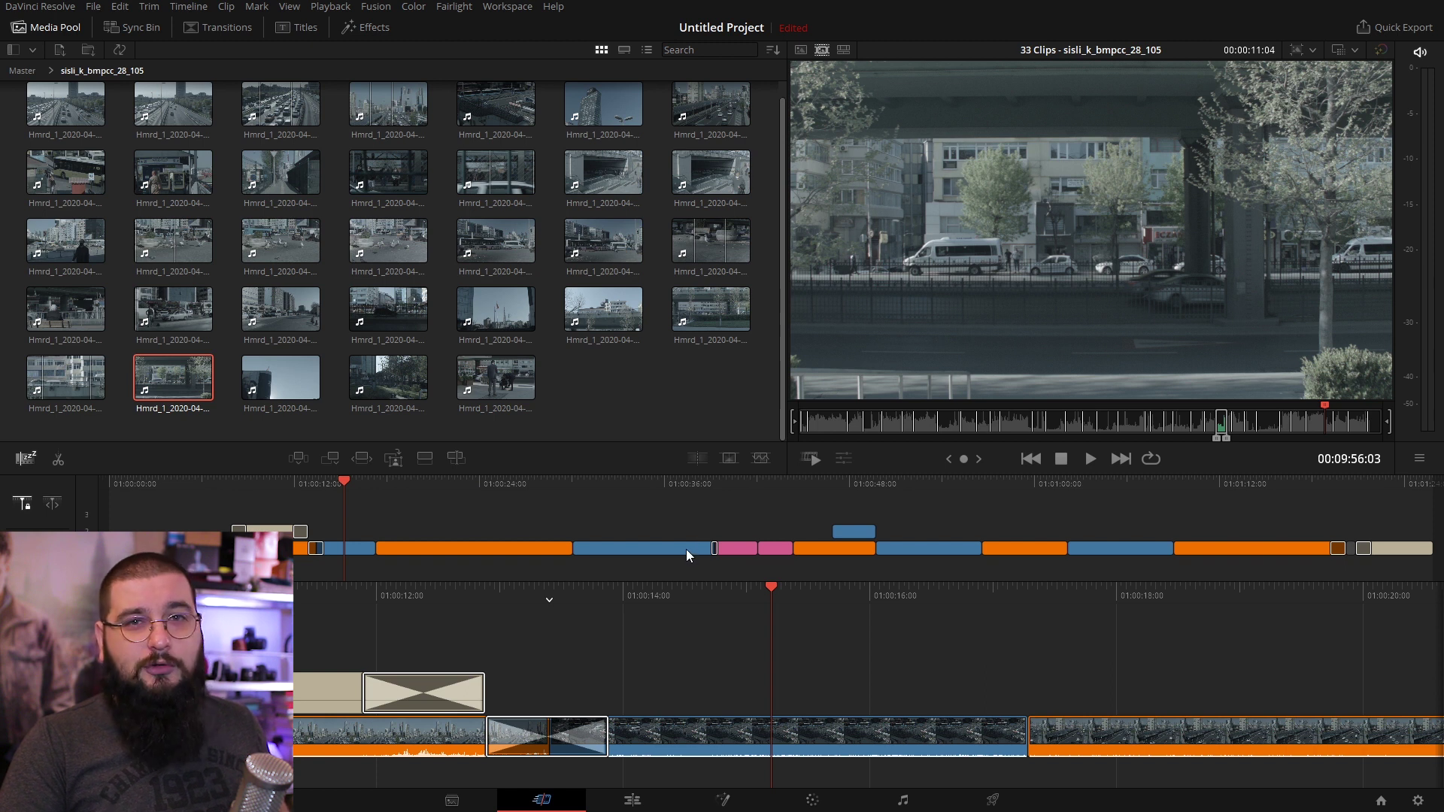
click(748, 484)
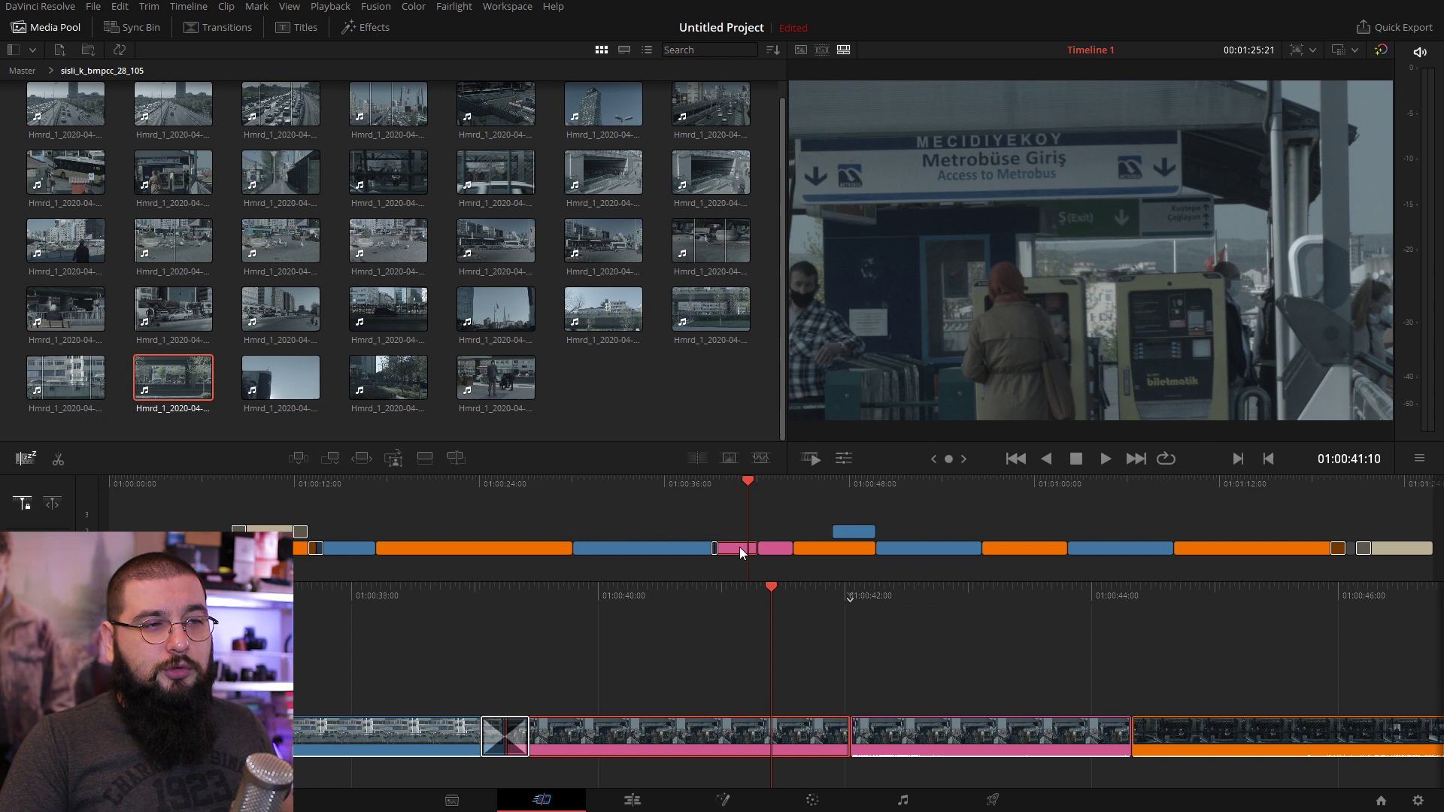
Step: Move the second pink clip to an earlier position in the Cut page timeline
click(775, 547)
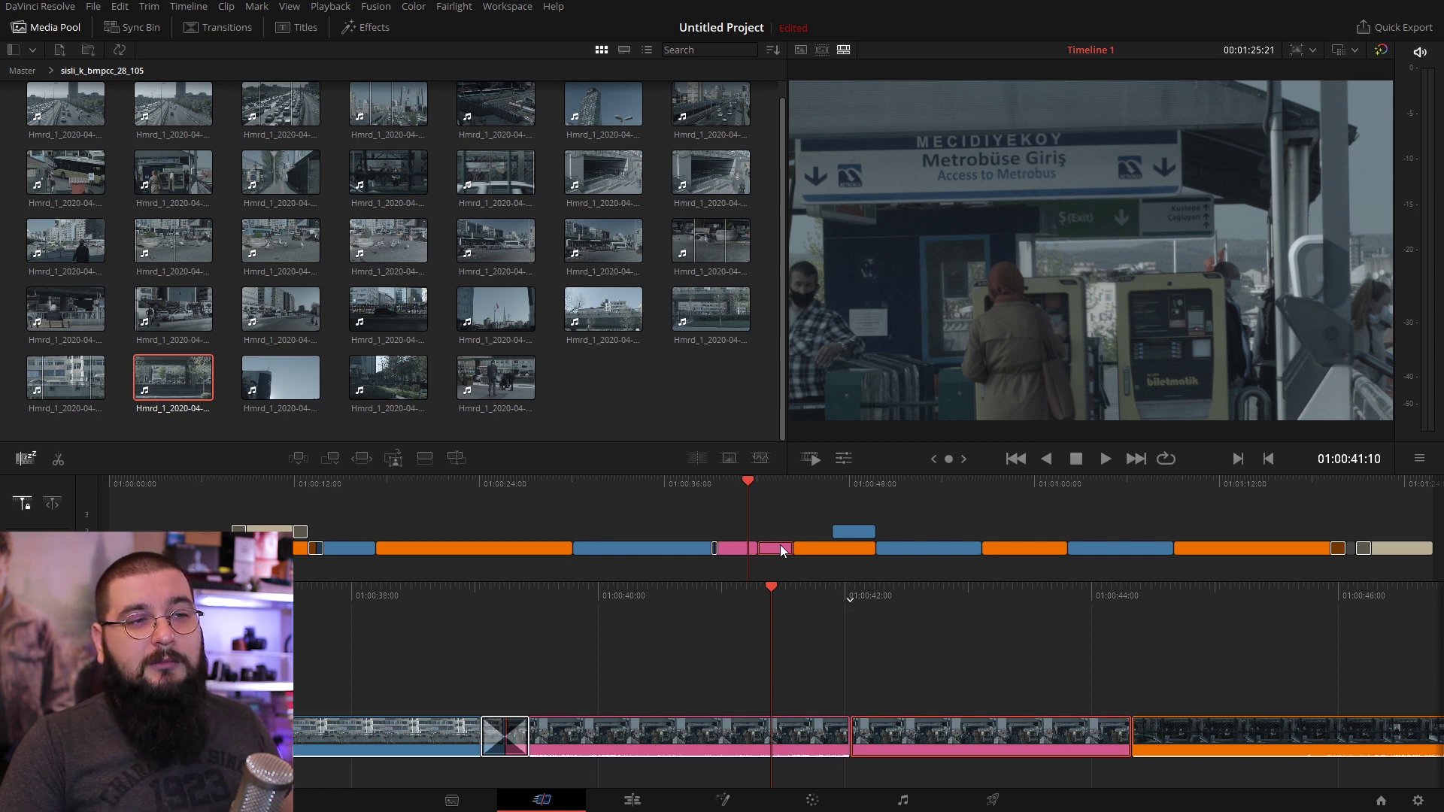
drag(779, 546, 582, 552)
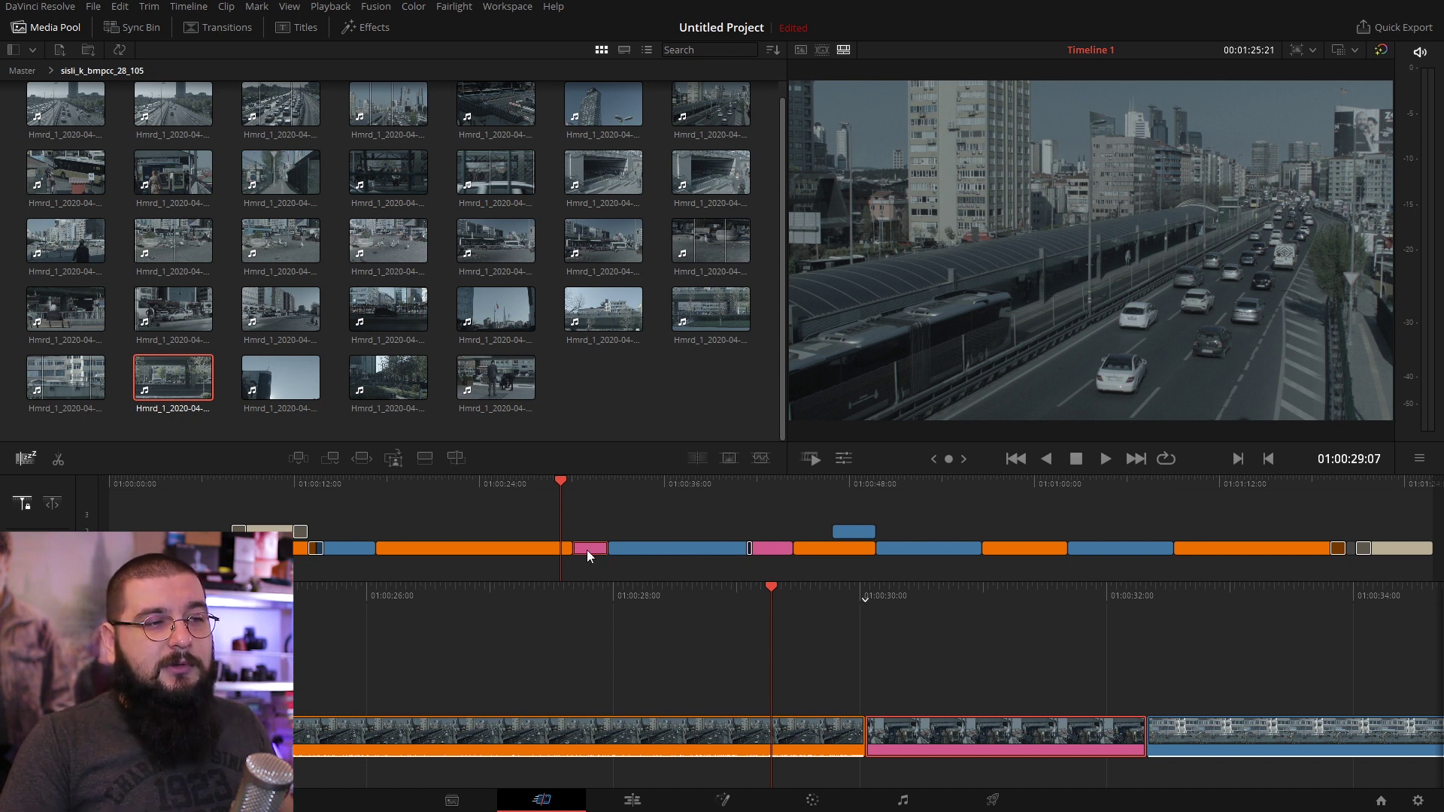
mouse_move(589, 555)
mouse_down()
mouse_move(662, 533)
mouse_move(859, 549)
mouse_up()
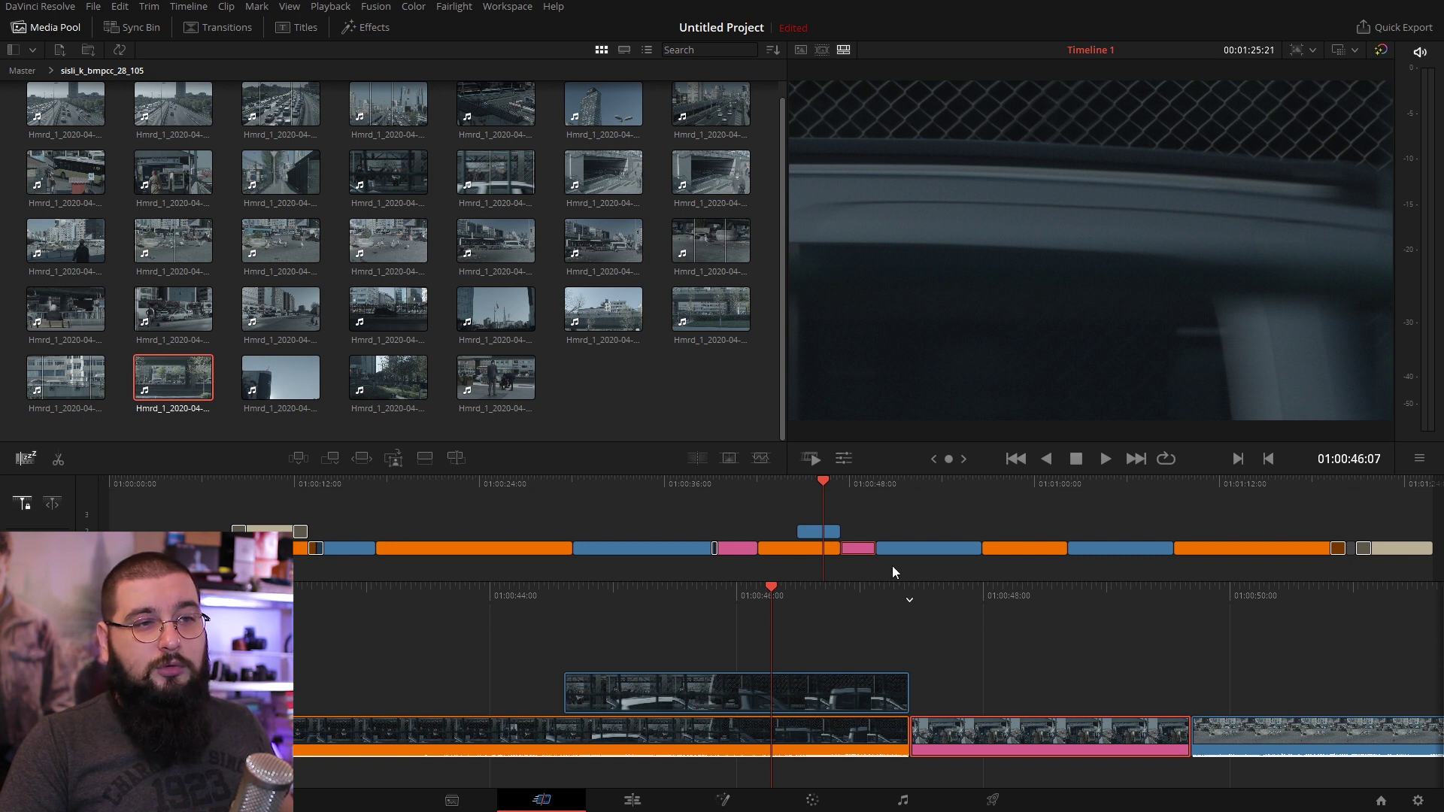
Step: Move the blue clip earlier, then scrub the playhead toward the timeline's end
drag(960, 550, 1001, 557)
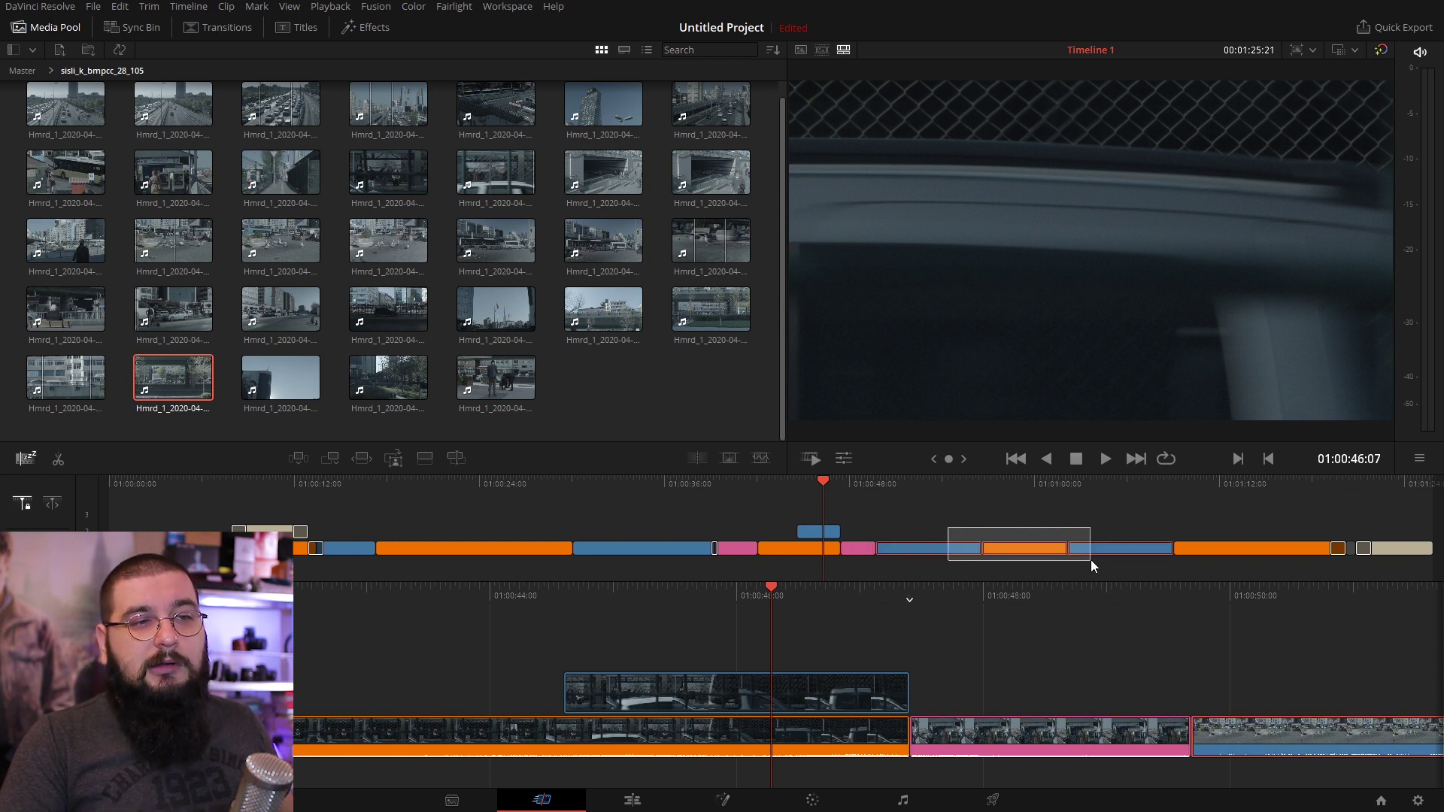
drag(1090, 560, 1092, 561)
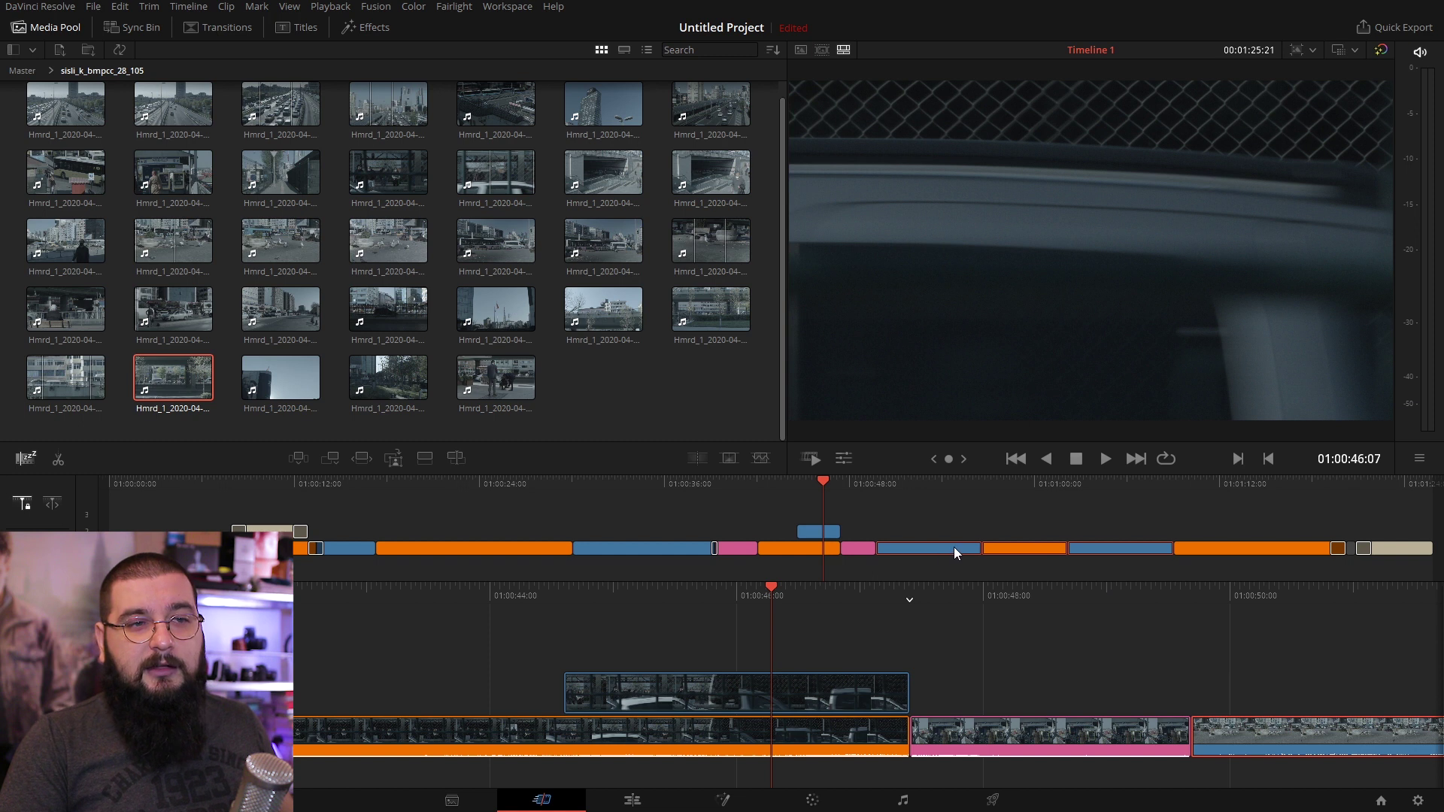
drag(954, 548, 584, 549)
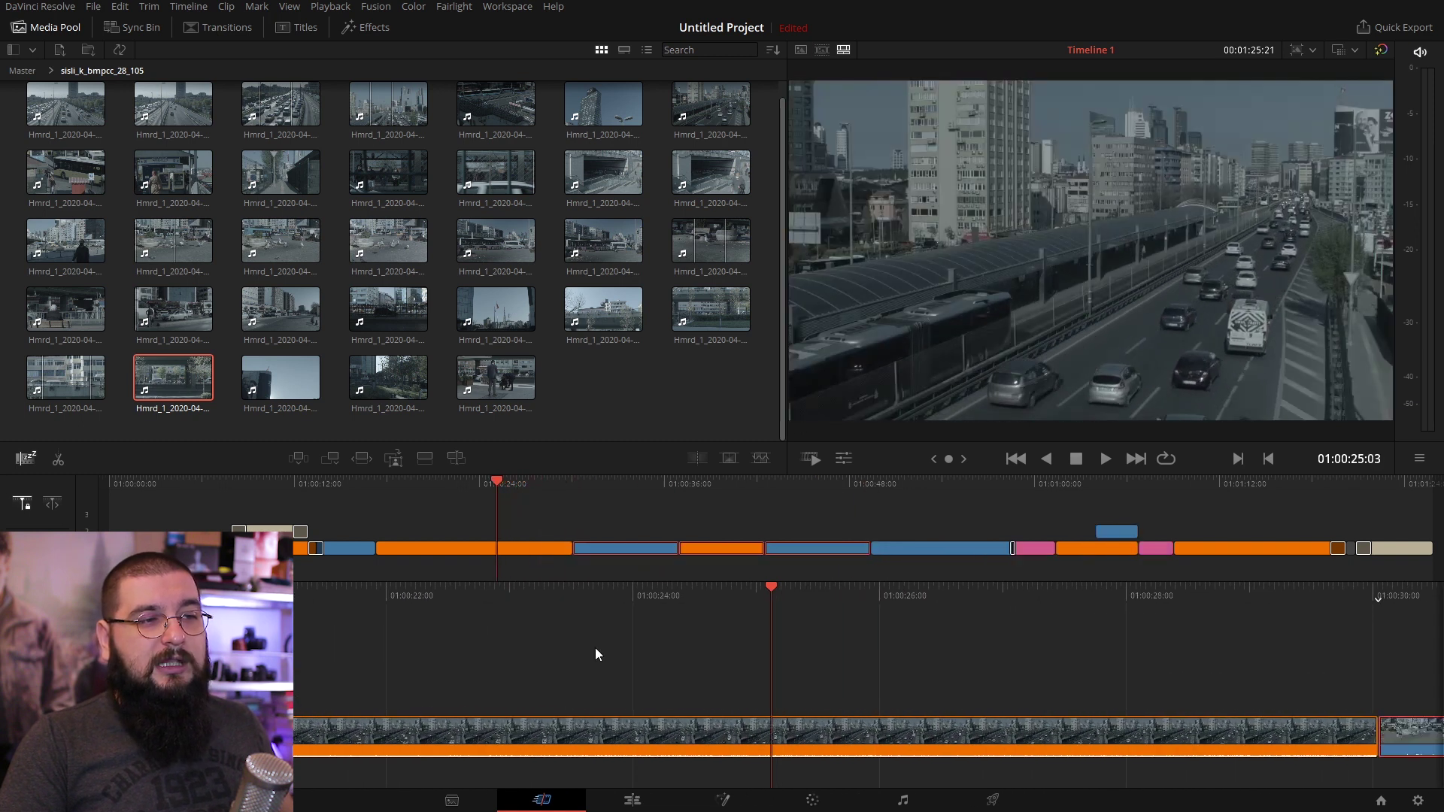
drag(612, 555, 1345, 561)
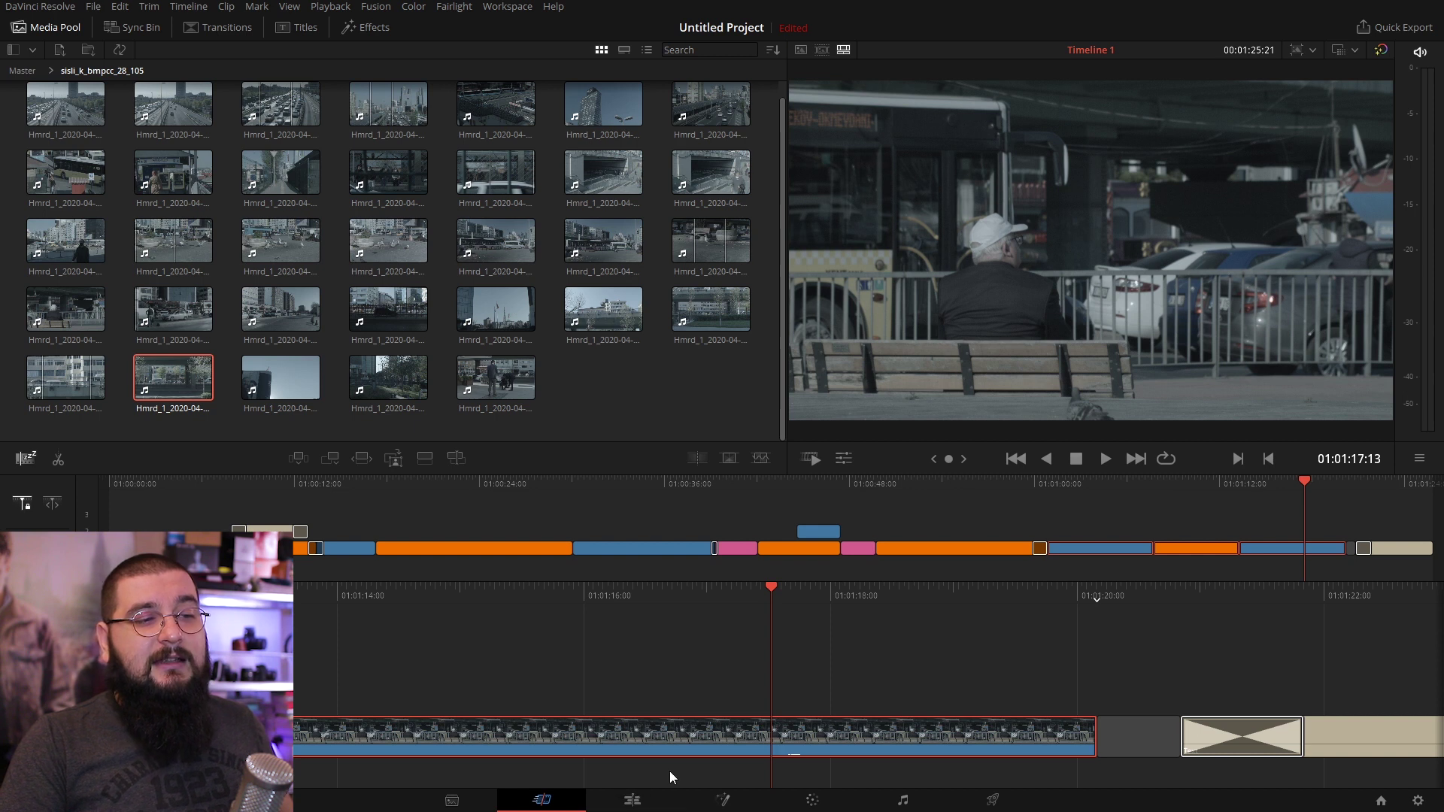
Step: Go to the Edit page and scroll the timeline back to its beginning
click(645, 804)
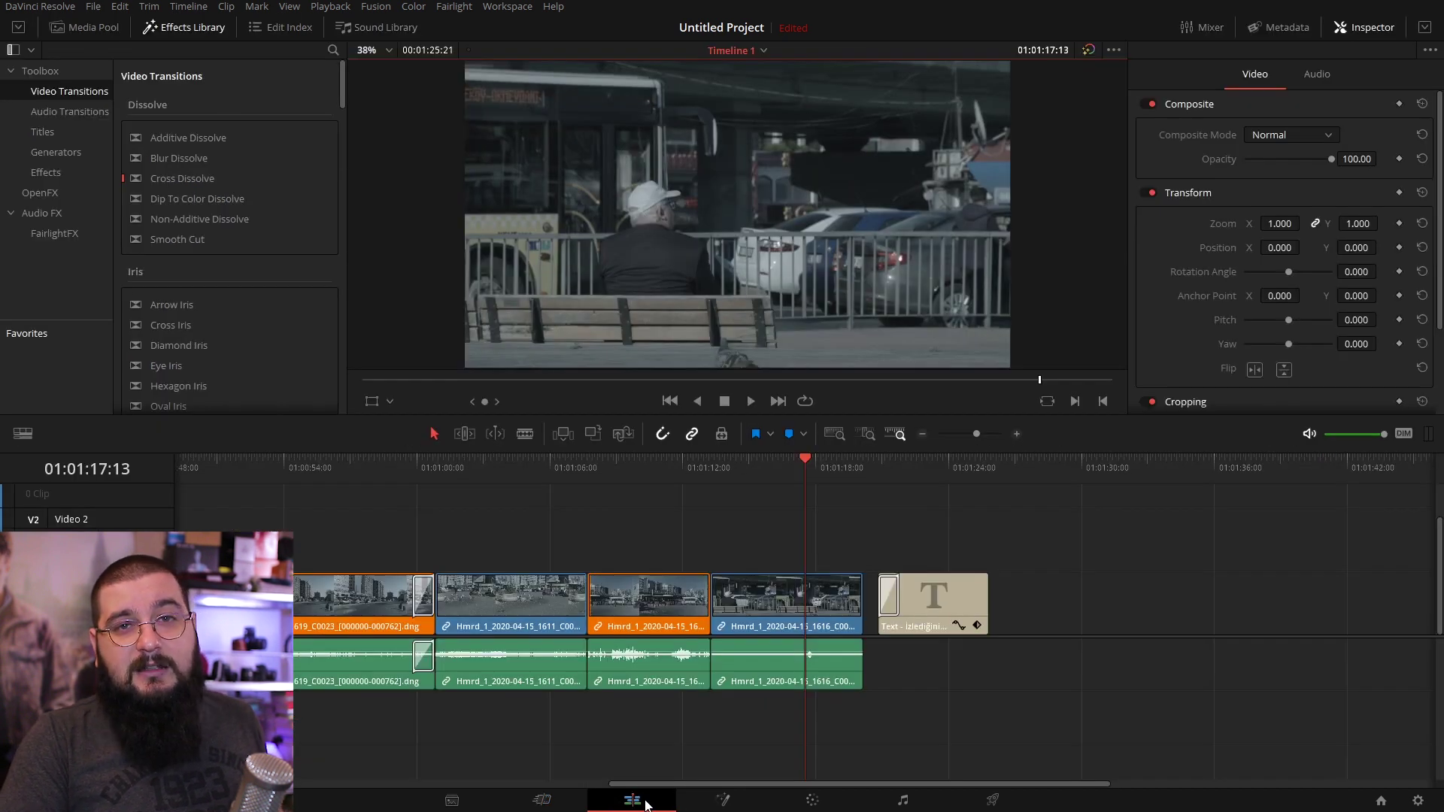
scroll(483, 520, left, 10)
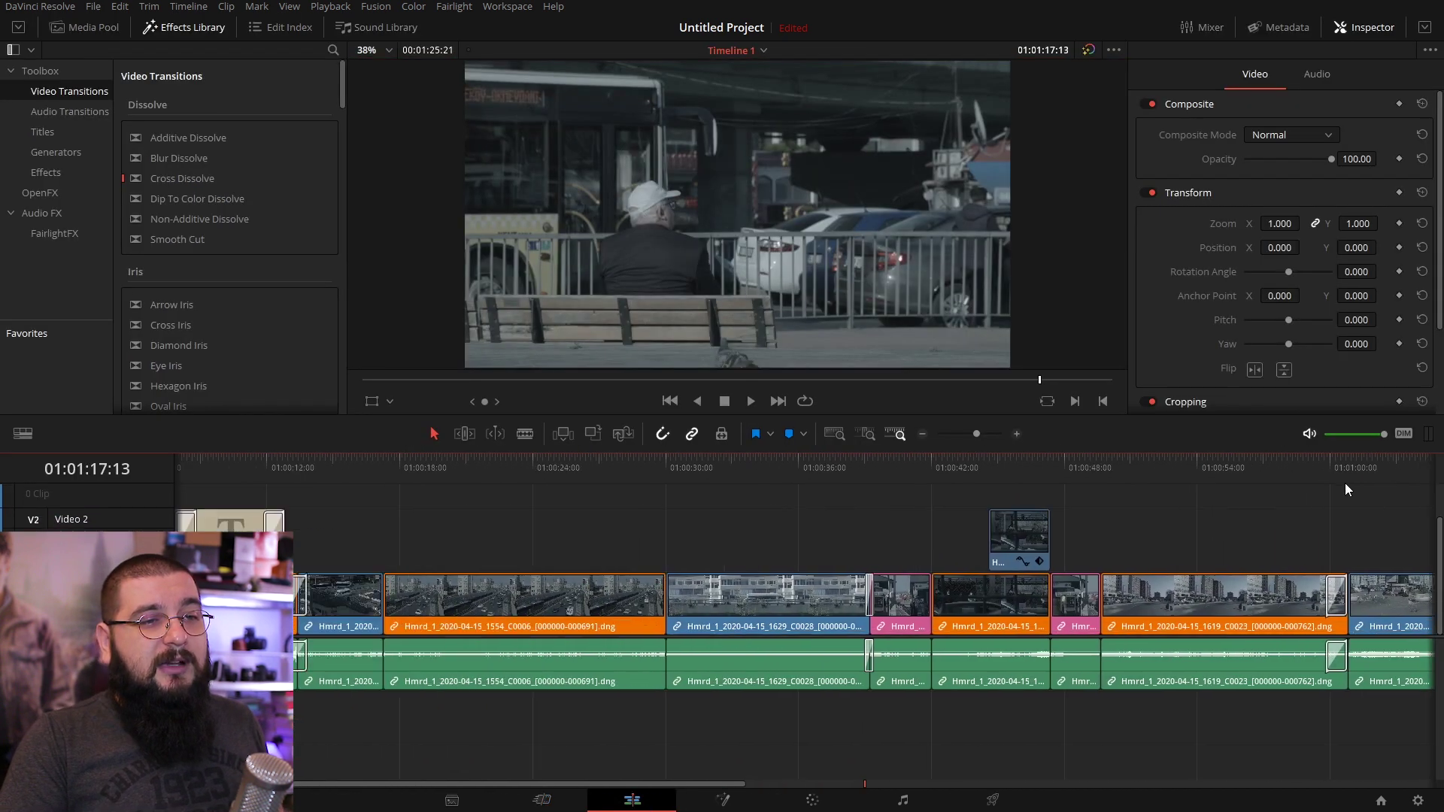
scroll(978, 508, down, 1)
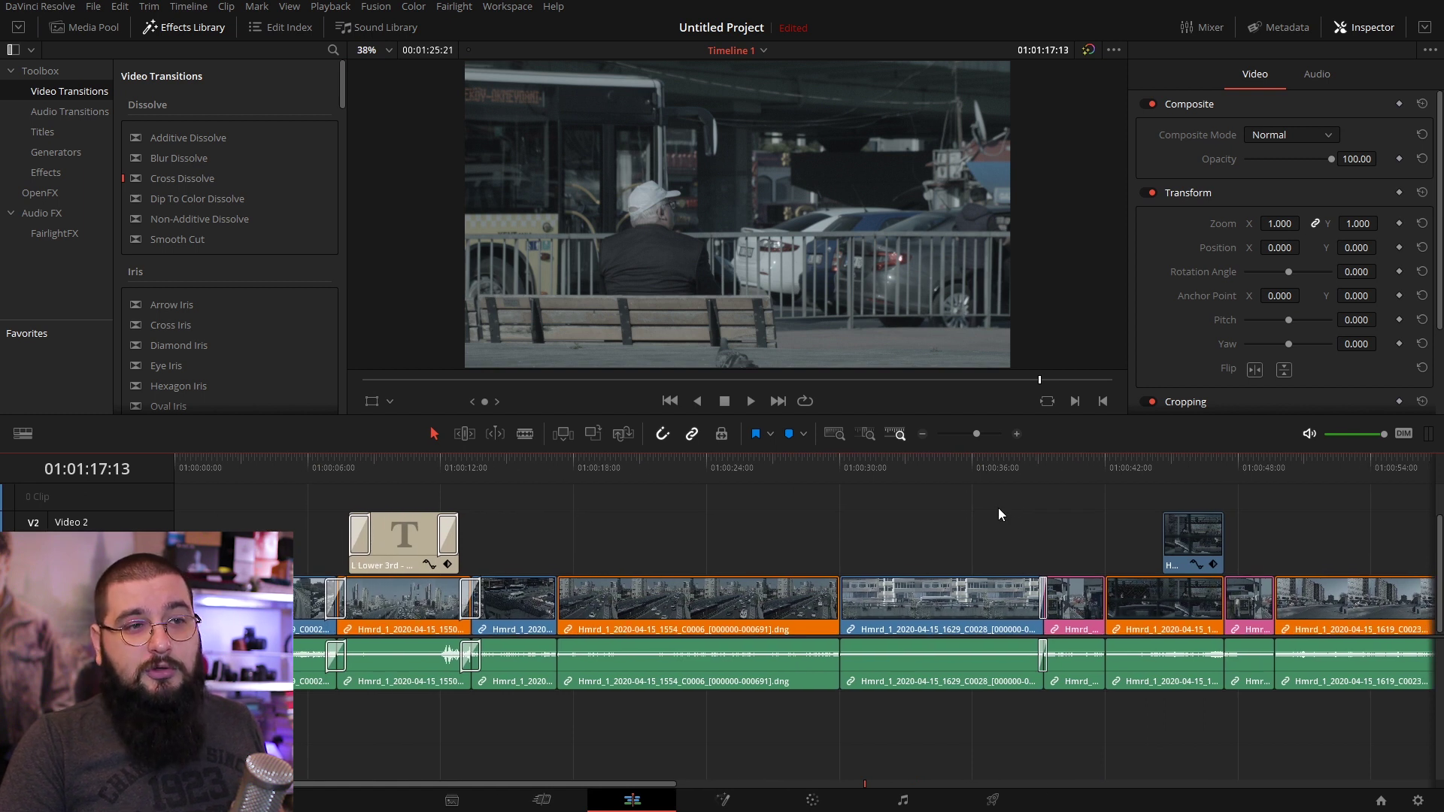
scroll(999, 508, down, 1)
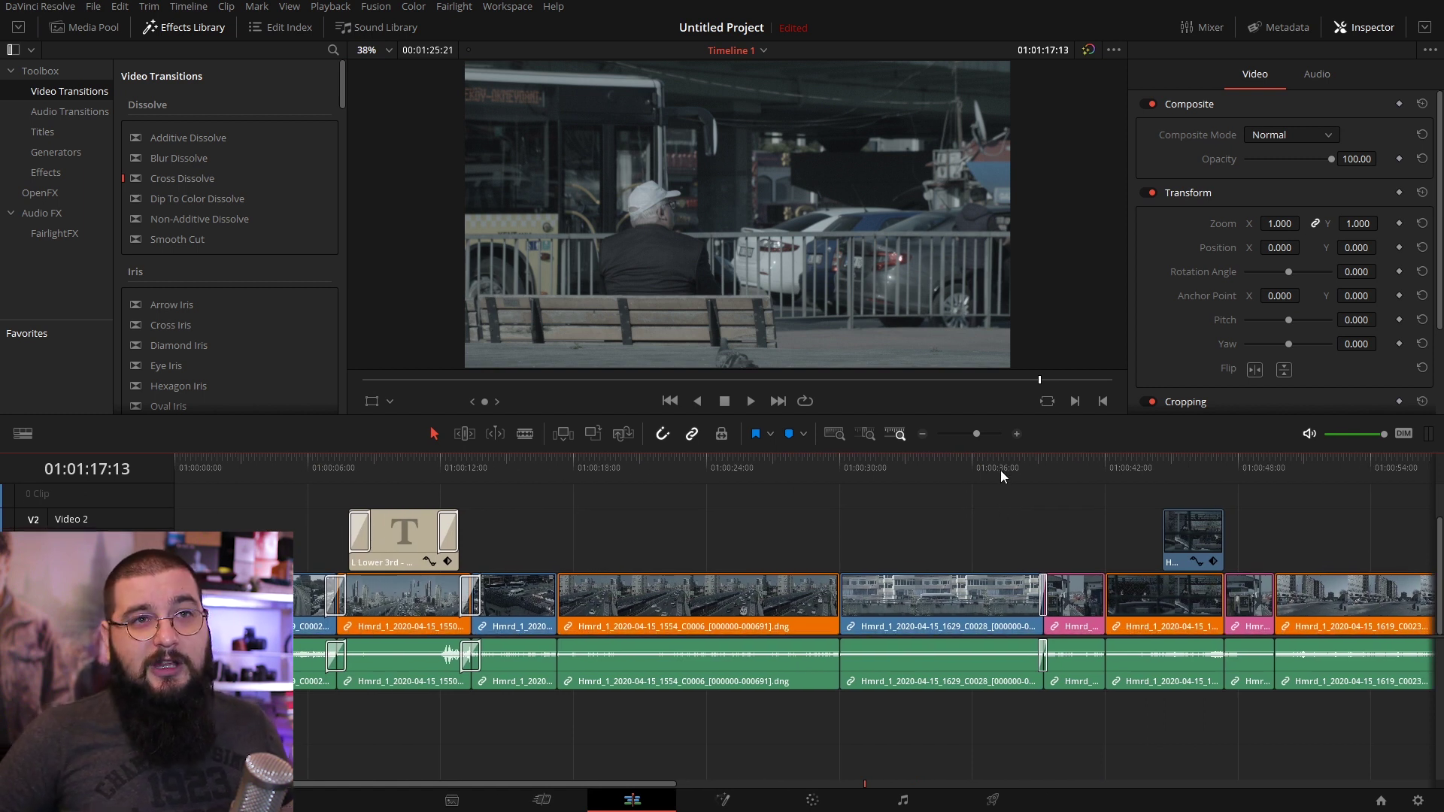